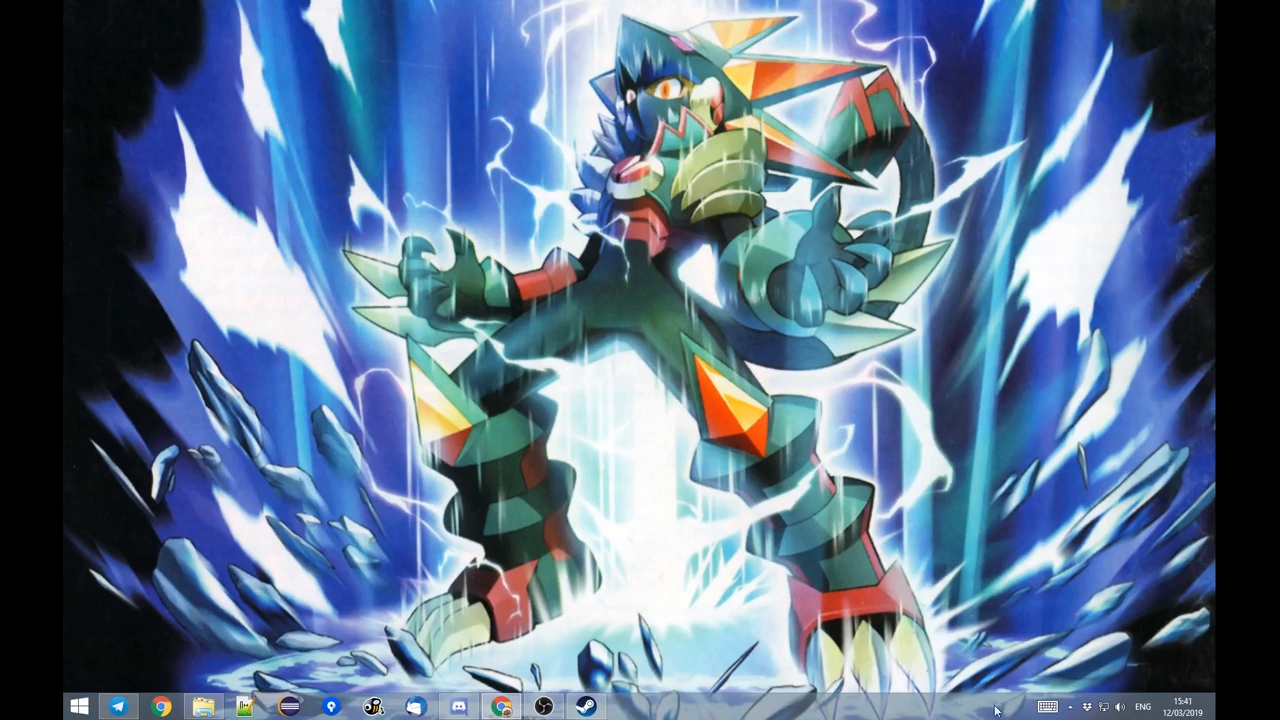
Launch EndCycle VS from Steam, pass the title screen and open the modding Toolbox.
left_click(1070, 706)
left_click(965, 606)
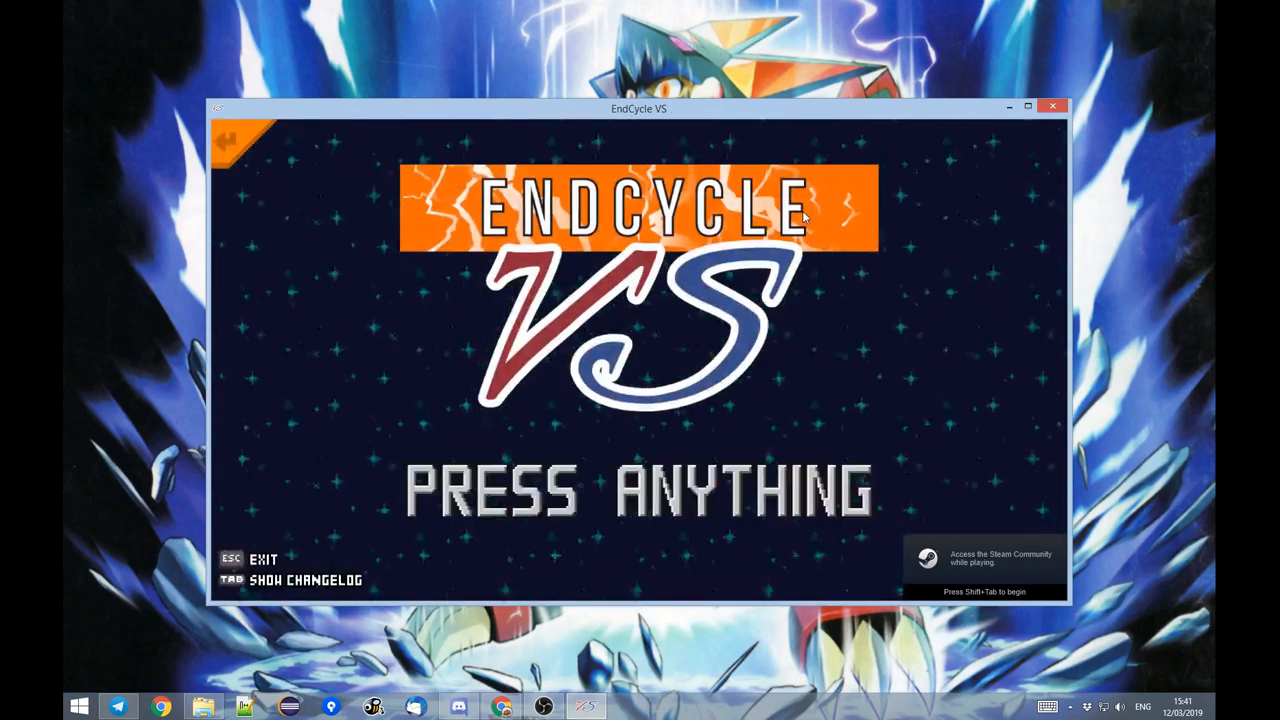
key("Return")
key("F1")
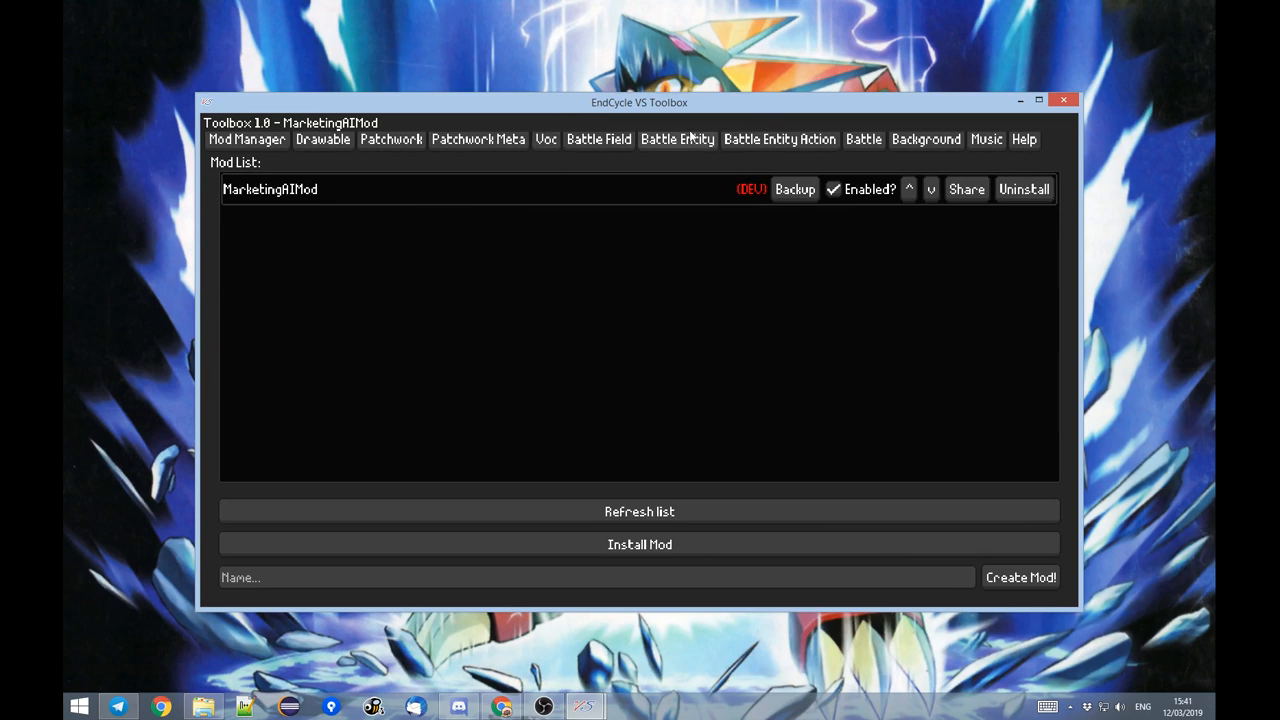
Uninstall the MarketingAIMod mod and confirm its removal.
left_click(1024, 190)
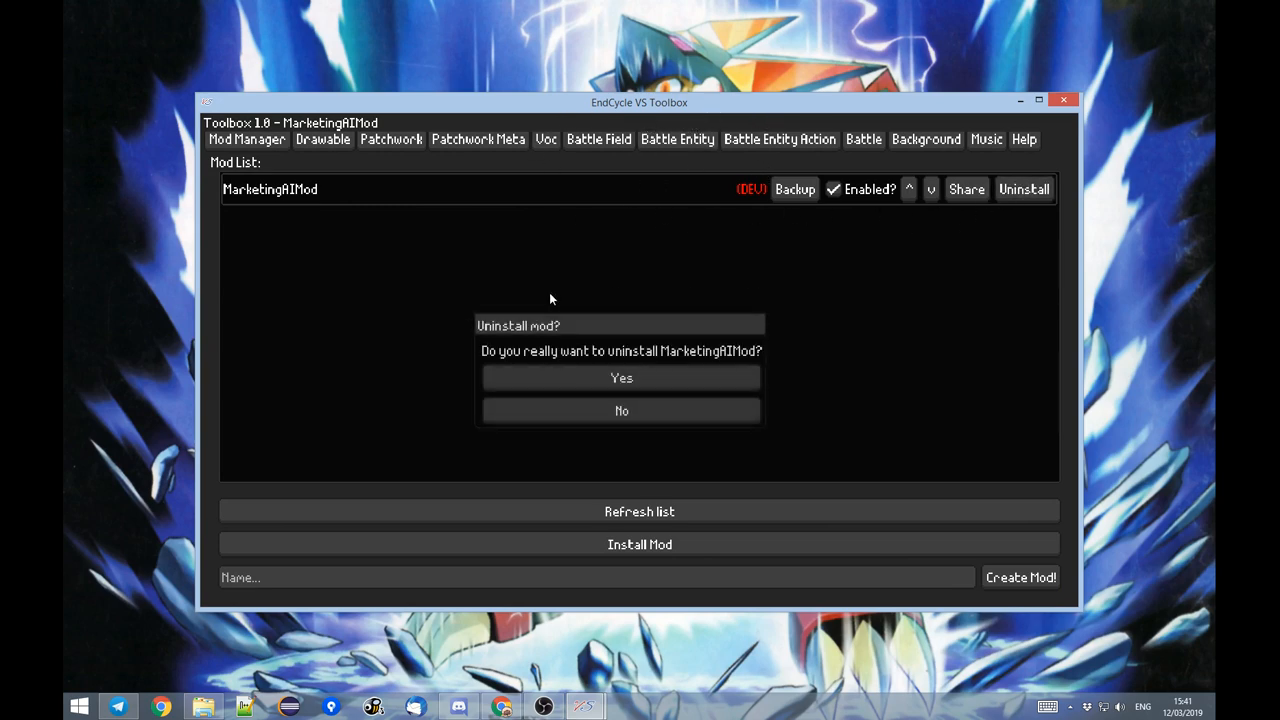
left_click(584, 378)
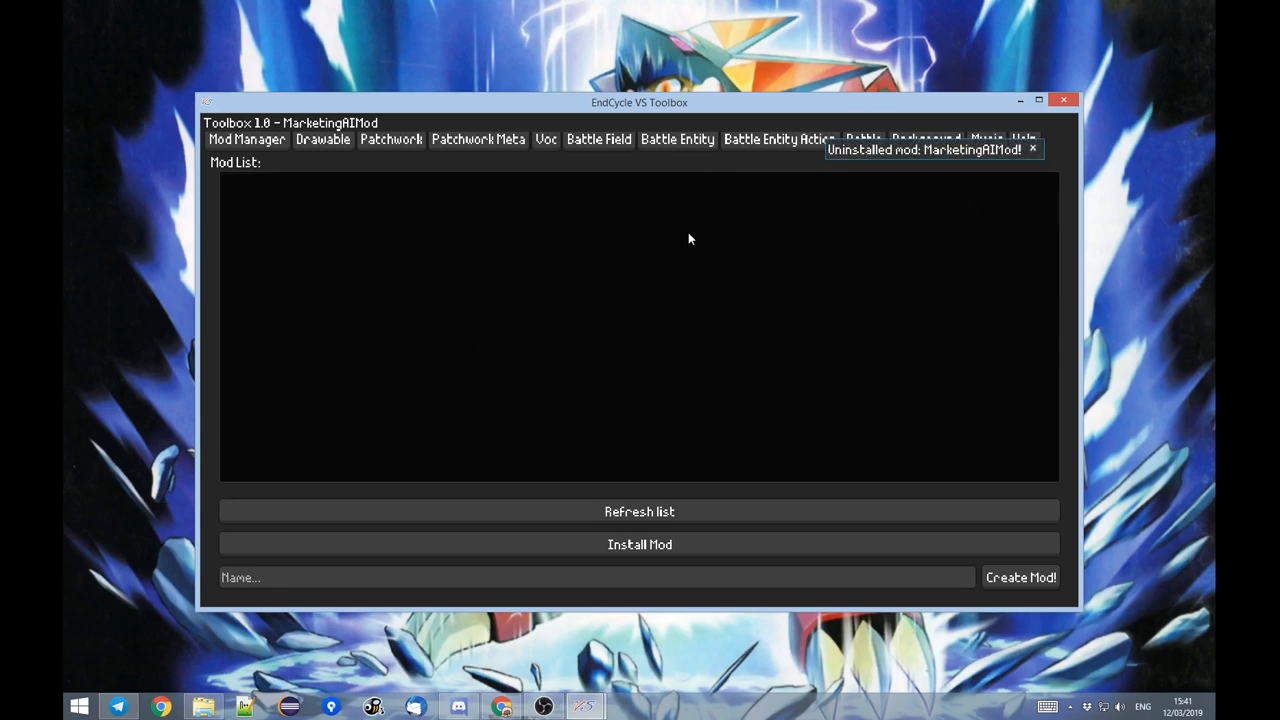
Try to create a mod named with the author's possessive first name, including the apostrophe, followed by "Stream Mod!".
left_click(490, 577)
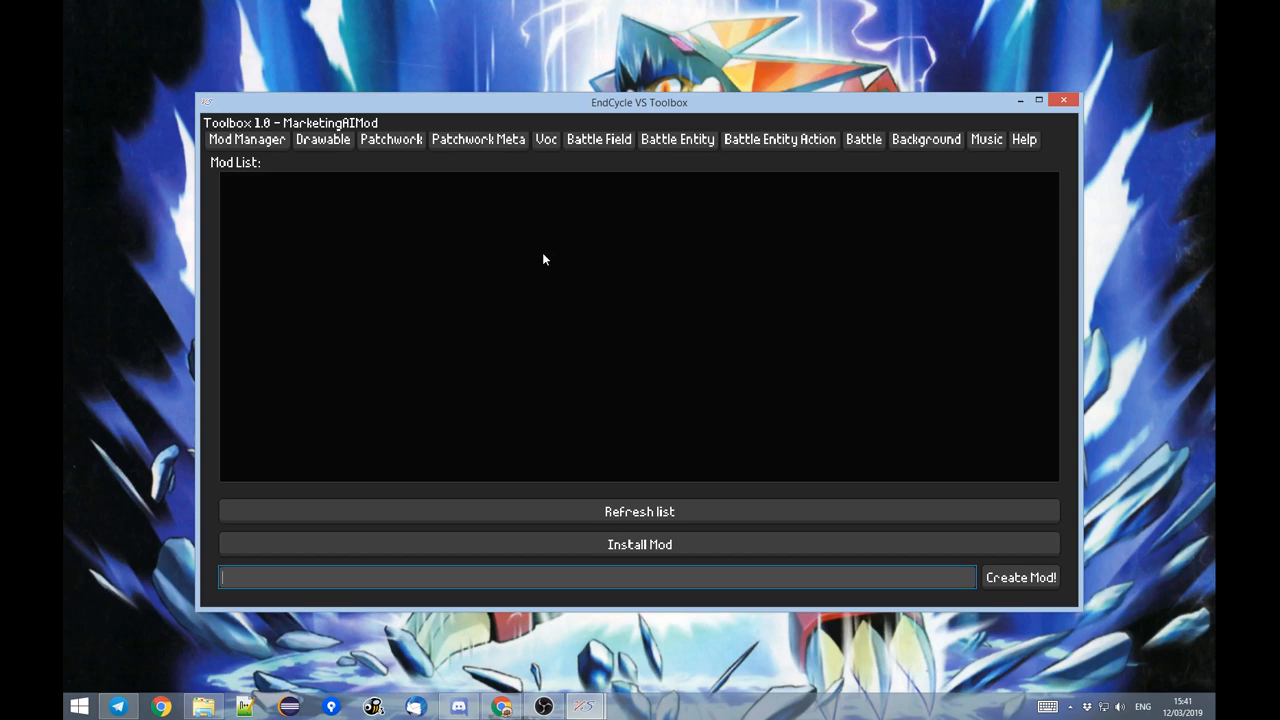
type("Stream Mod")
type(" Ga")
key("BackSpace")
key("BackSpace")
key("Home")
type("Gals")
type("'")
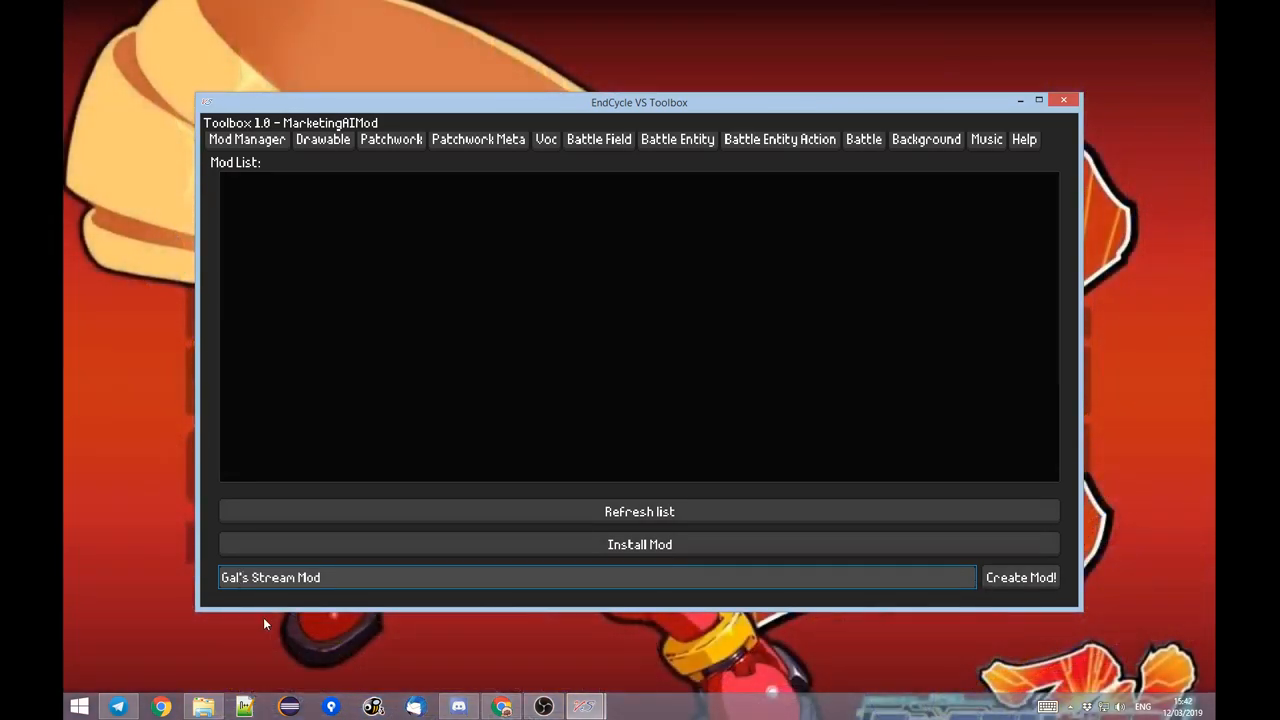
left_click(337, 577)
type("!")
left_click(1015, 579)
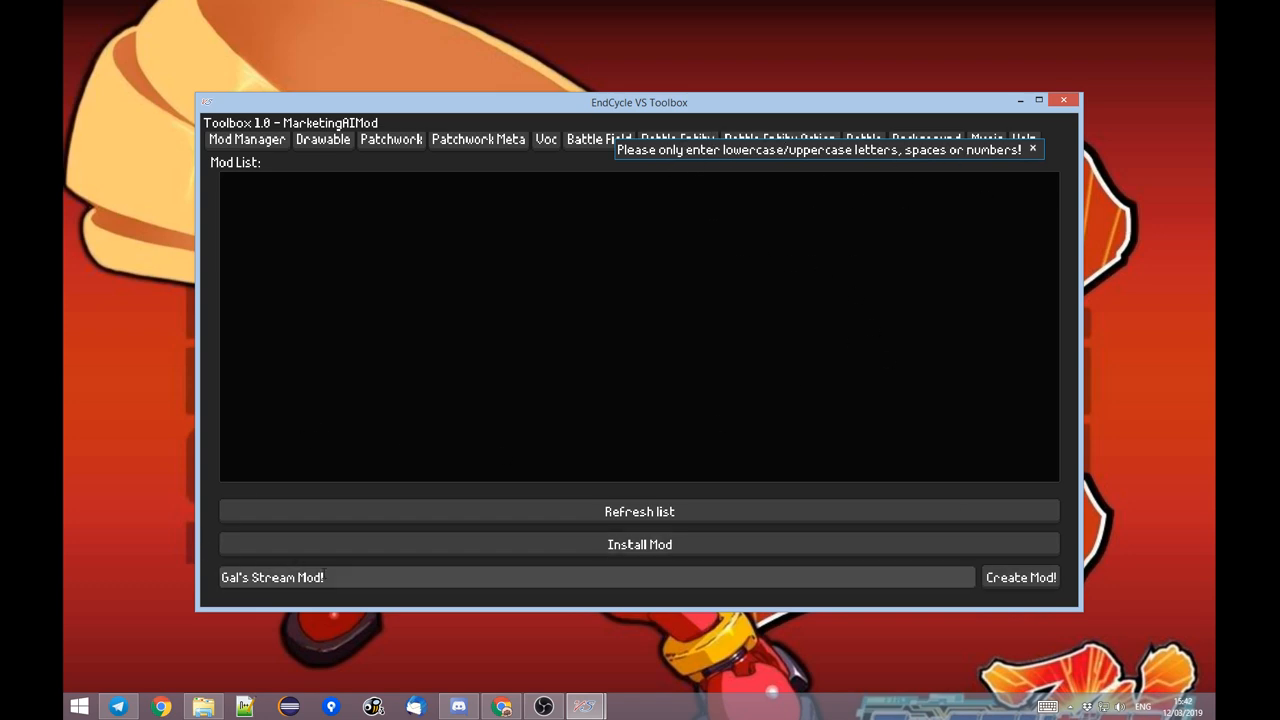
Remove the apostrophe and exclamation mark from the mod name and try to create the mod again.
left_click(286, 577)
key("BackSpace")
key("ctrl+Left")
key("ctrl+Left")
key("BackSpace")
key("BackSpace")
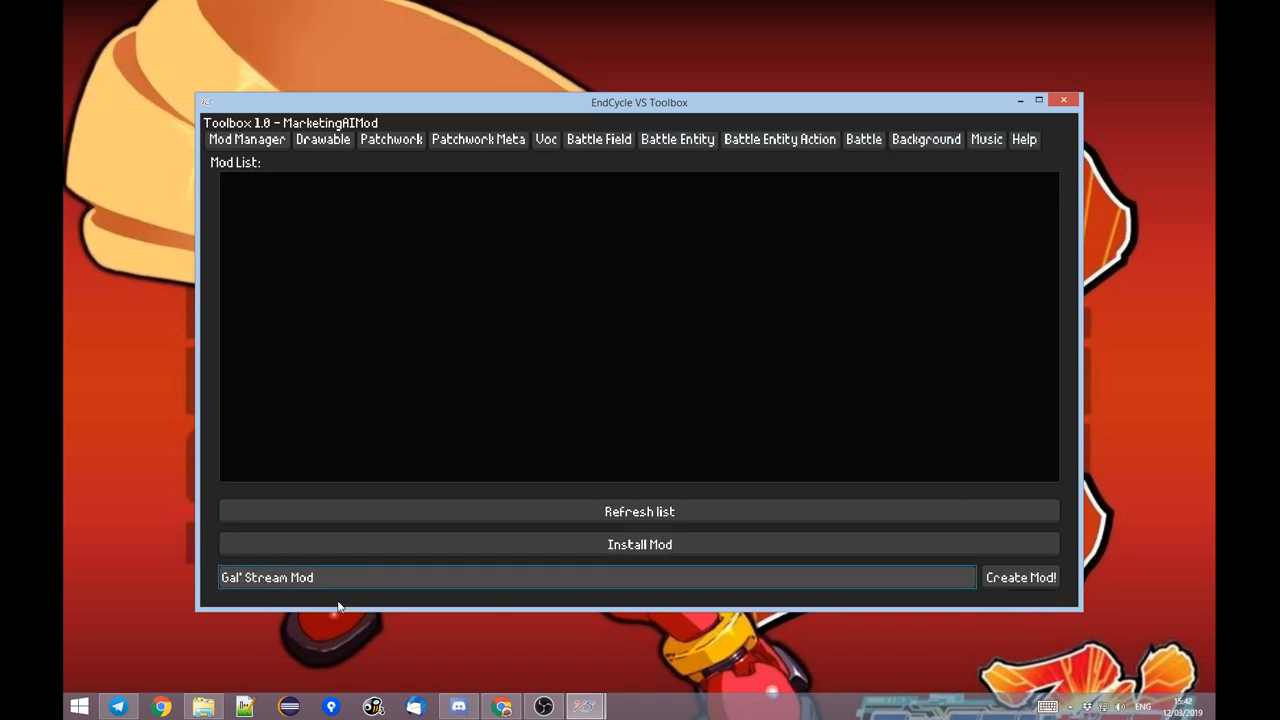
key("BackSpace")
type("s")
left_click(991, 581)
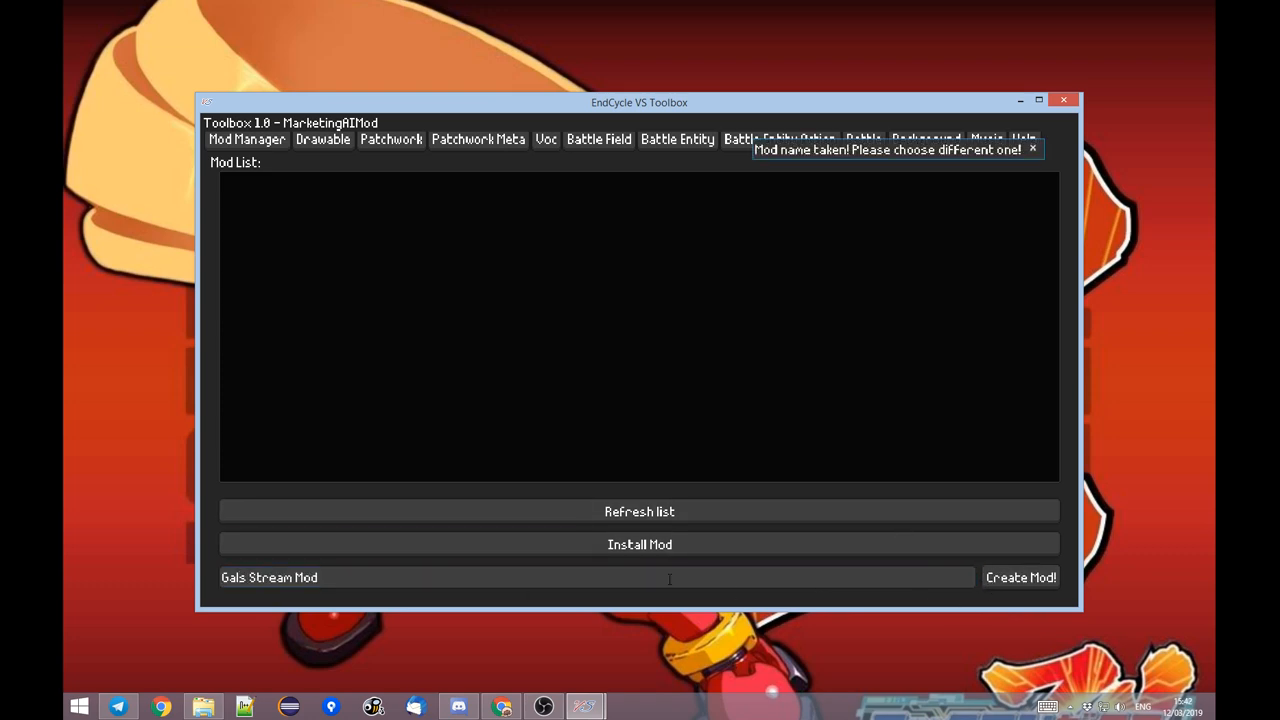
Append " 2" to the mod name and try to create the mod.
left_click(387, 578)
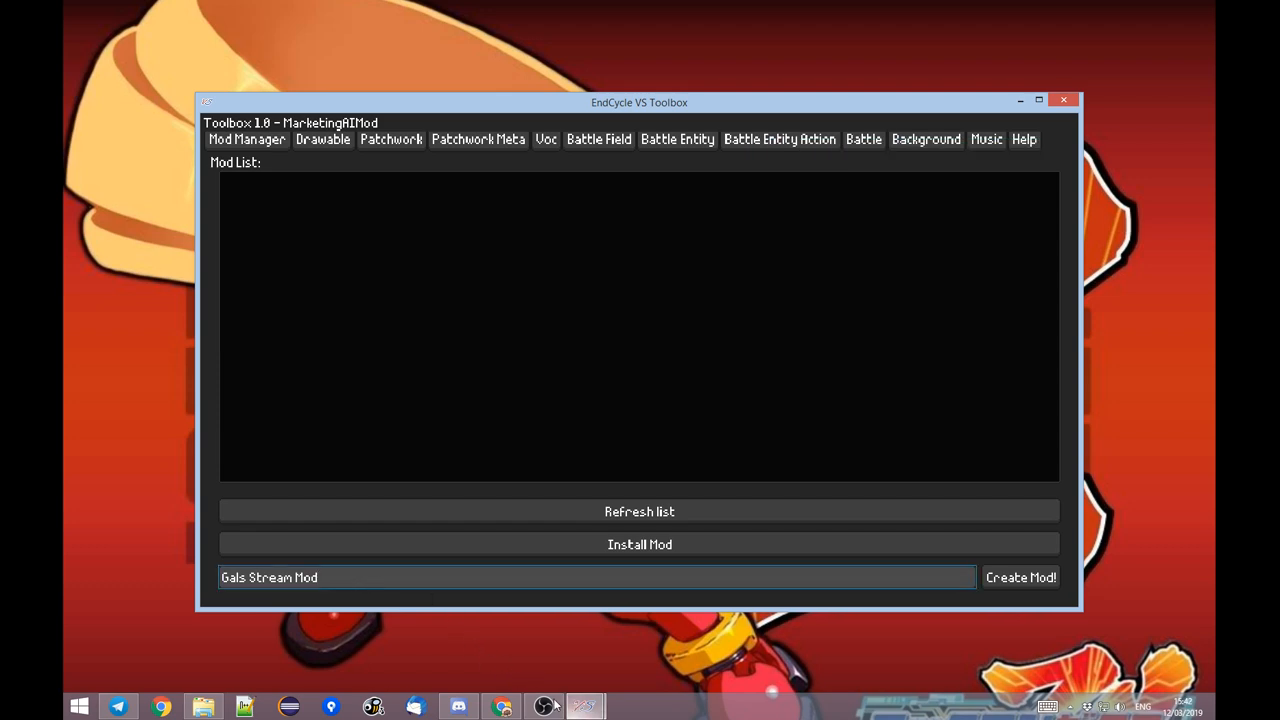
left_click(505, 709)
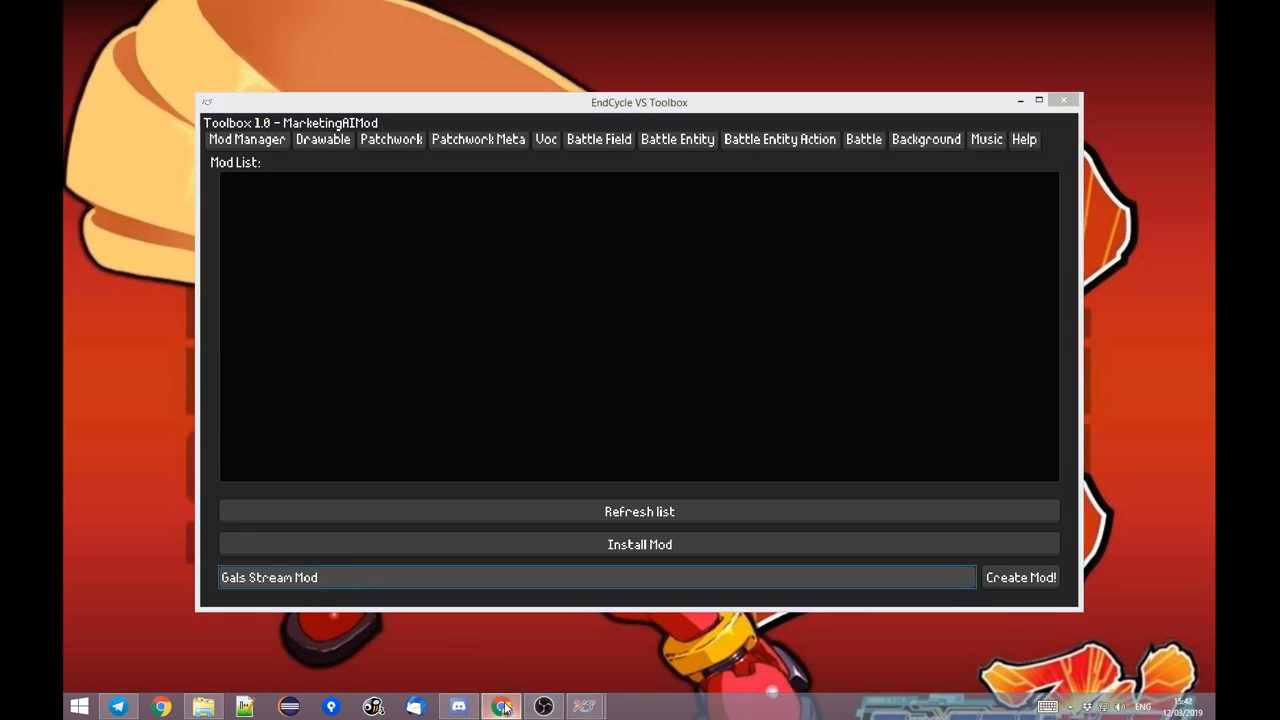
left_click(369, 572)
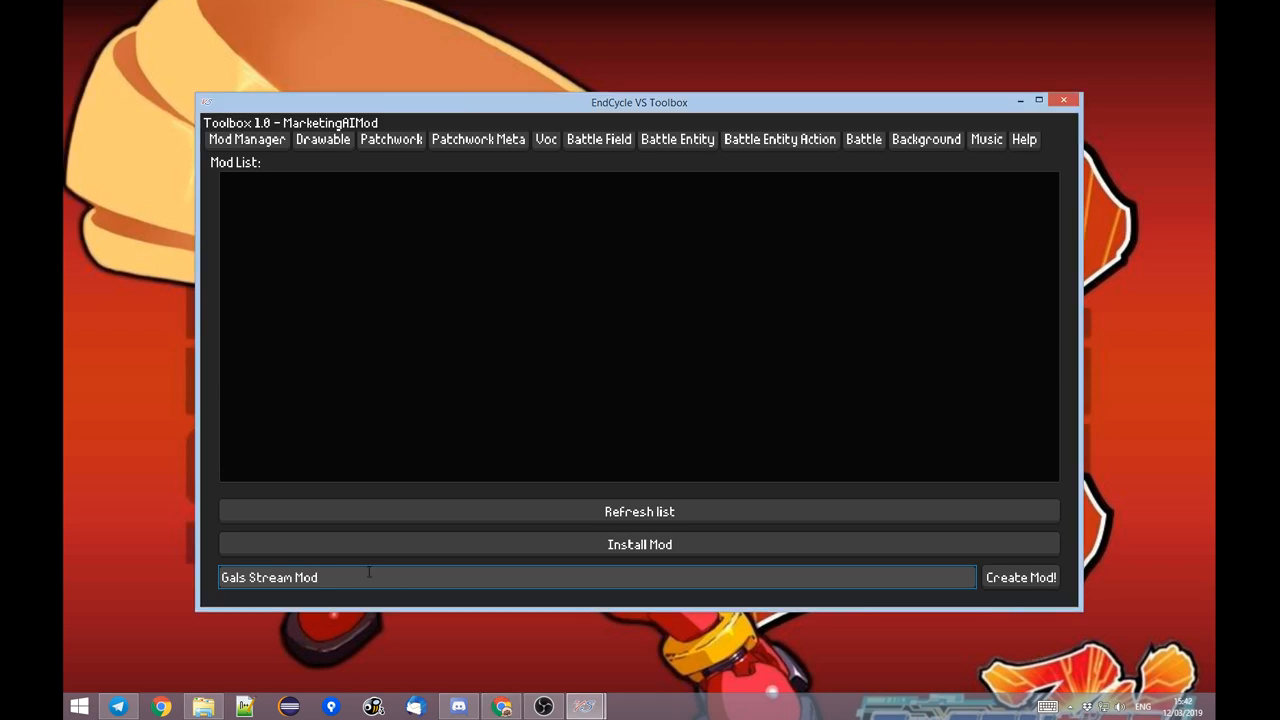
type("2")
left_click(1010, 581)
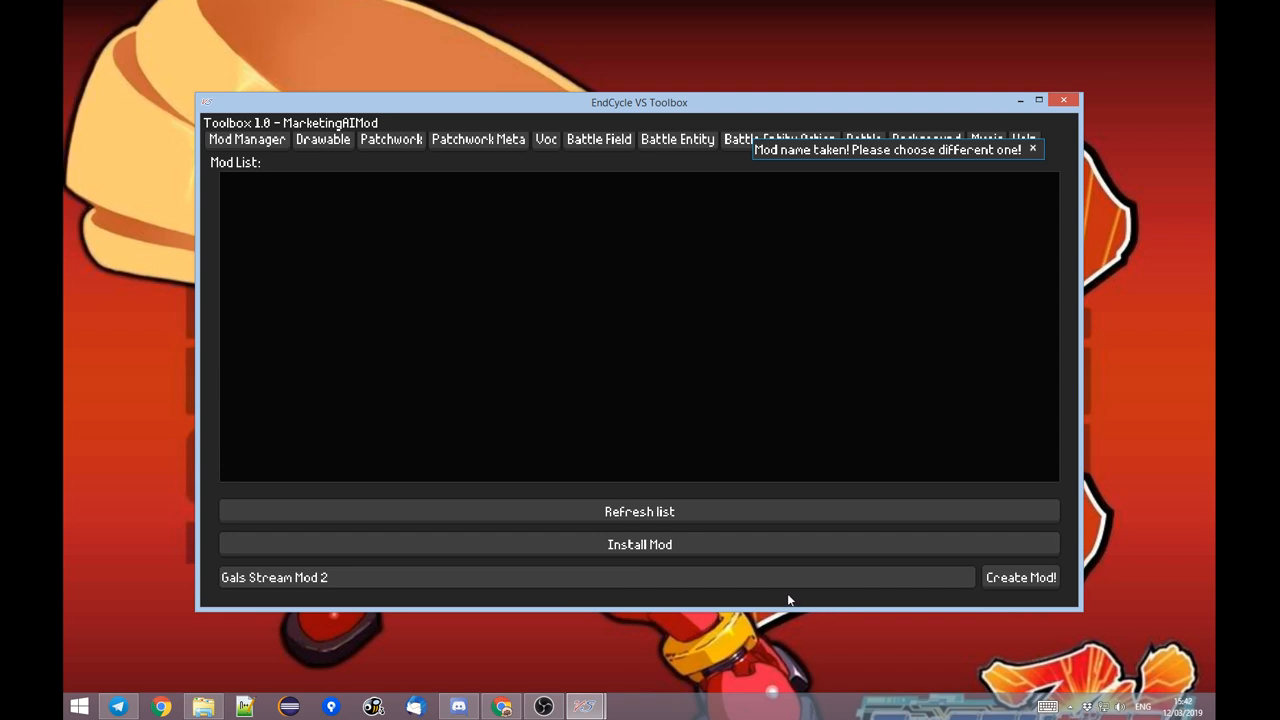
left_click(481, 577)
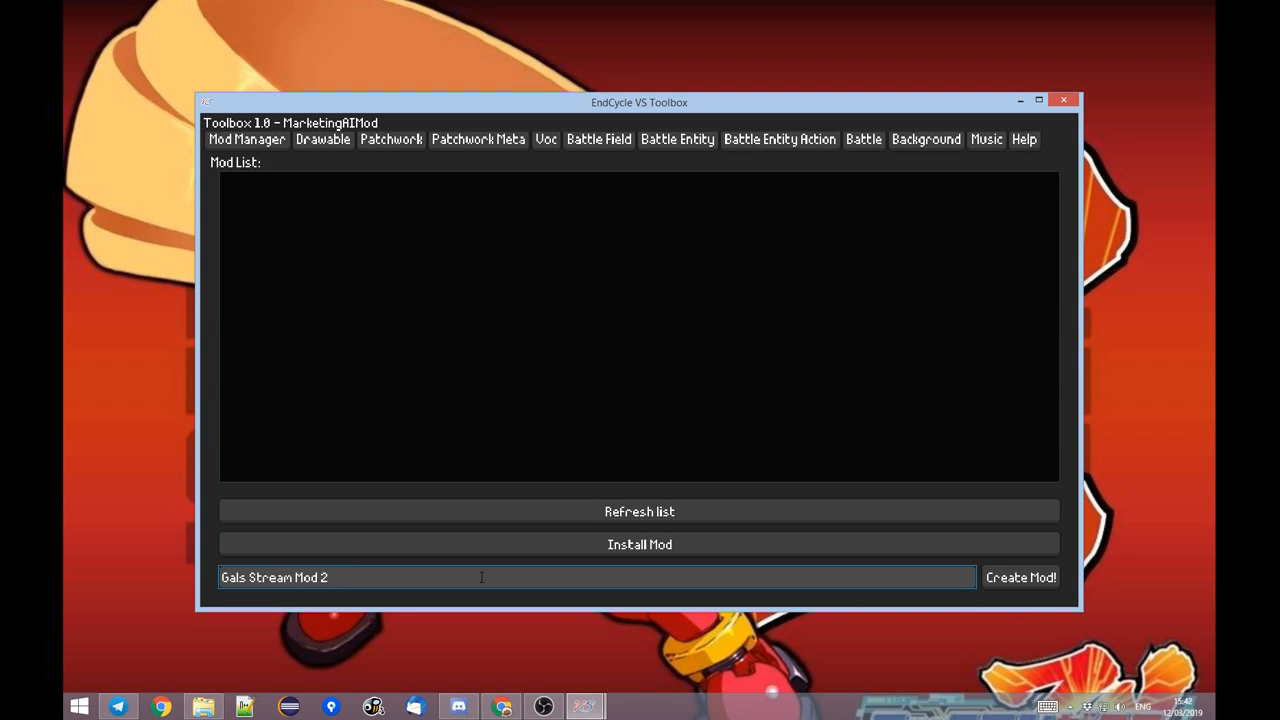
left_click(1018, 582)
Shorten the mod name so that it ends with "Stream" and try to create the mod.
left_click(776, 587)
key("BackSpace")
key("BackSpace")
key("BackSpace")
key("BackSpace")
key("BackSpace")
key("BackSpace")
left_click(1020, 578)
left_click(1021, 584)
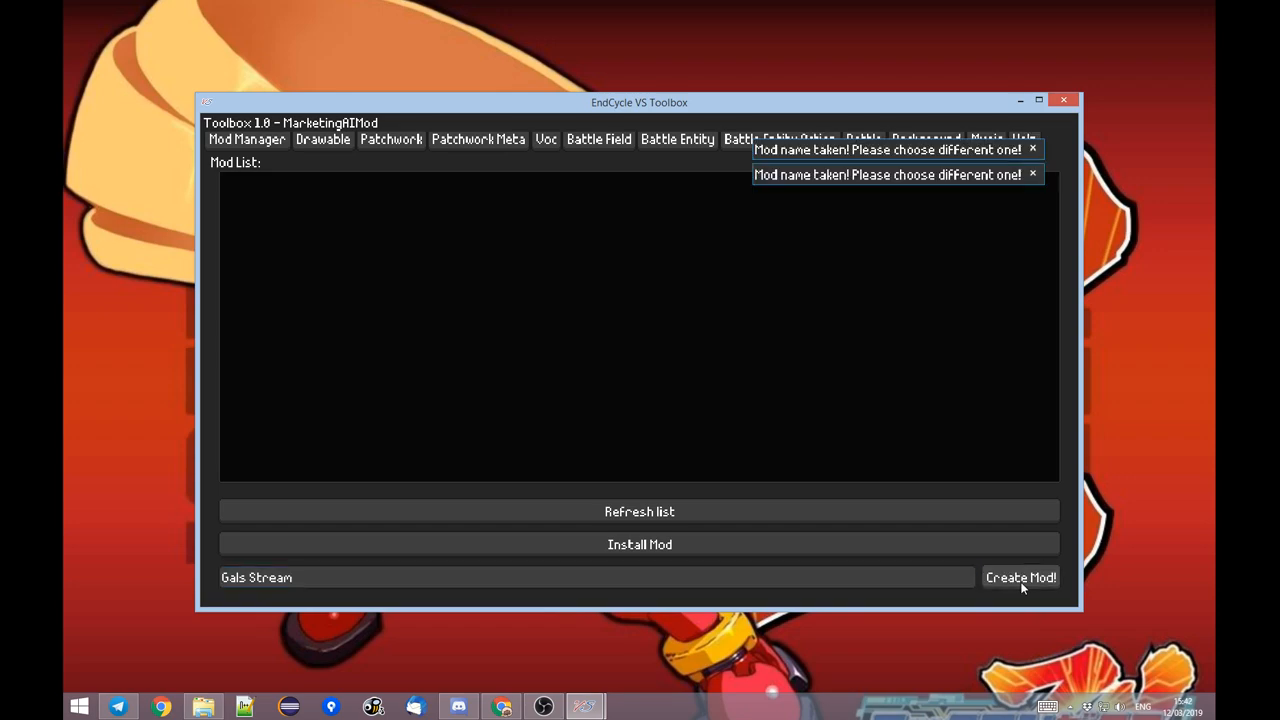
Restart the game and Toolbox, and create a mod named with the author's first name plus "s Mod Stream".
left_click(1063, 100)
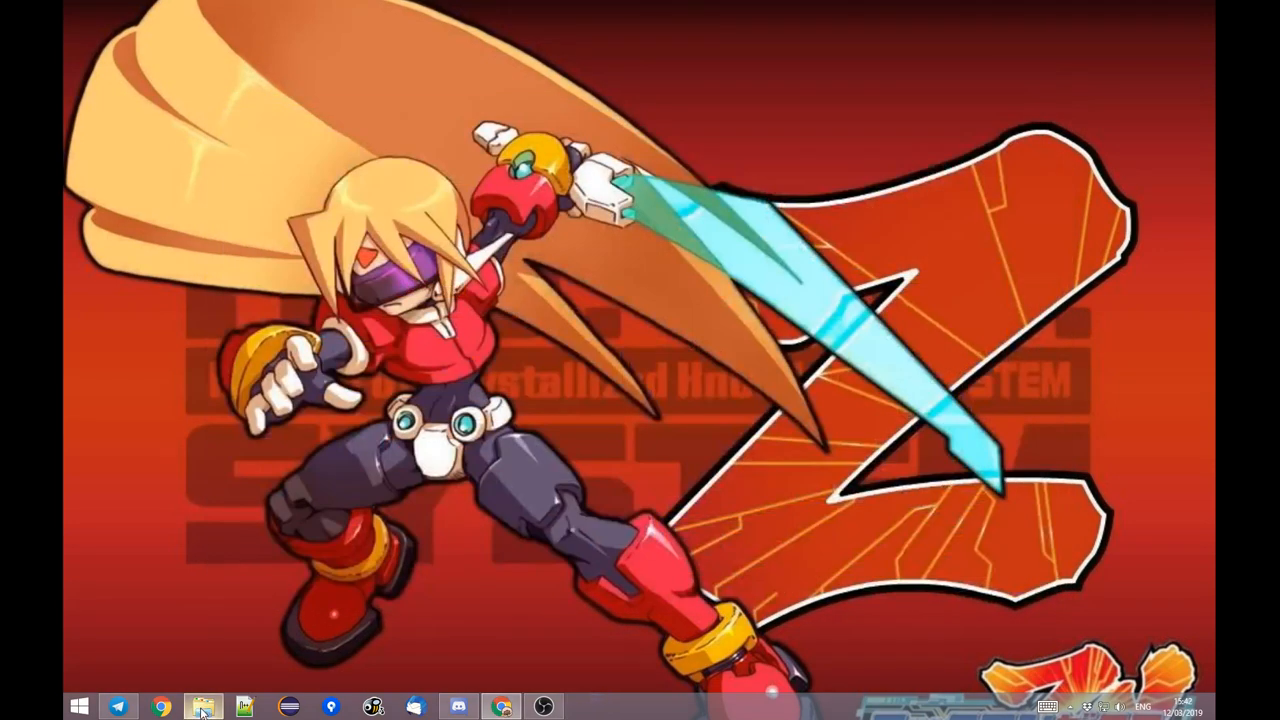
left_click(1069, 706)
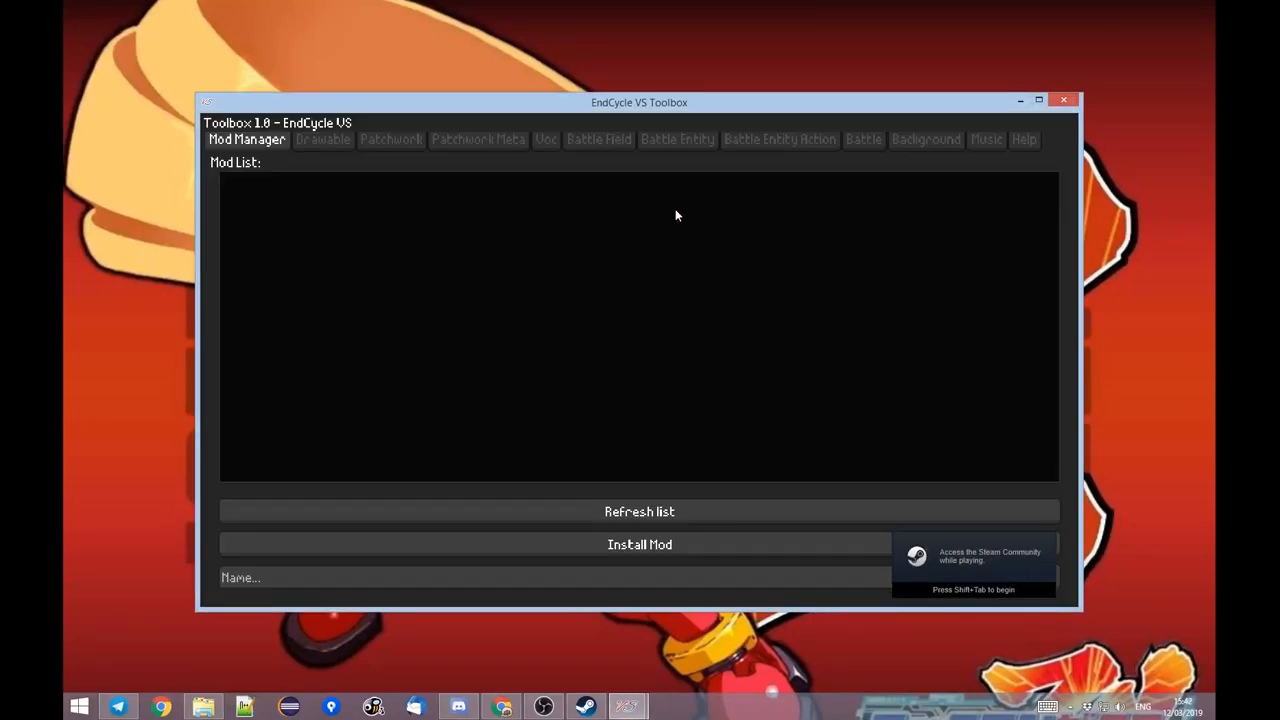
left_click(300, 577)
type("G")
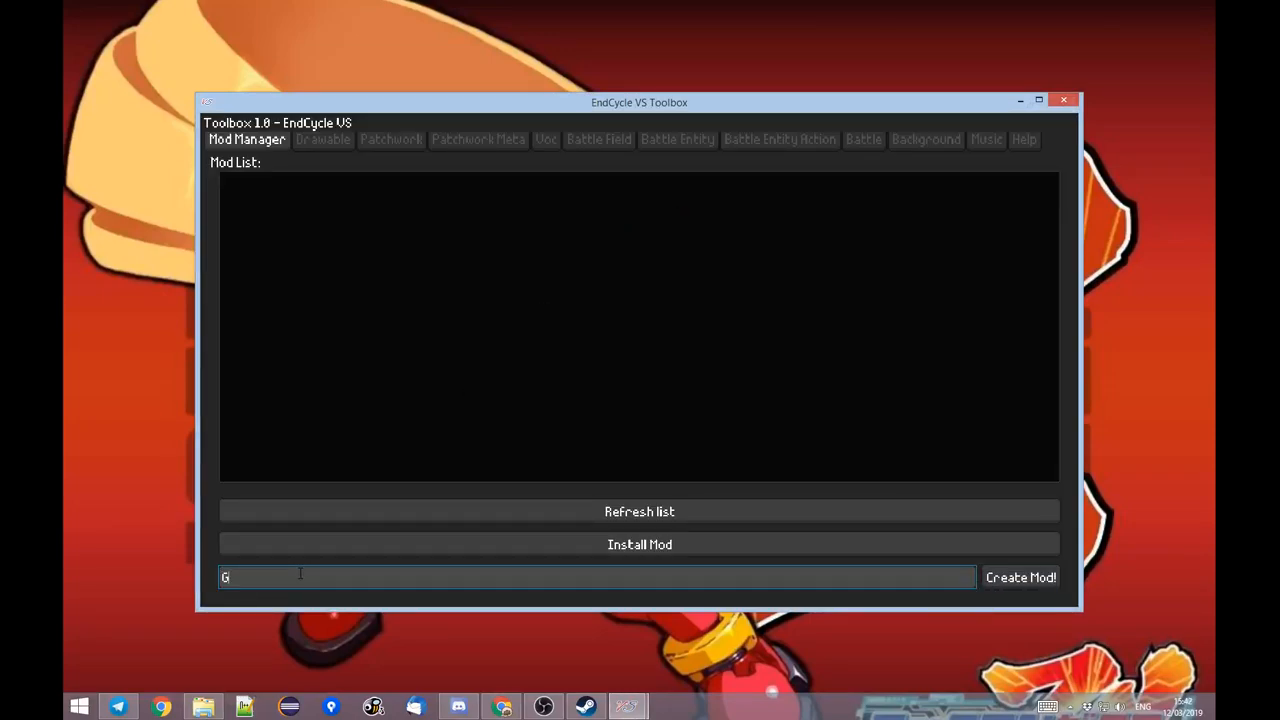
type("als Mod Stream")
left_click(1022, 578)
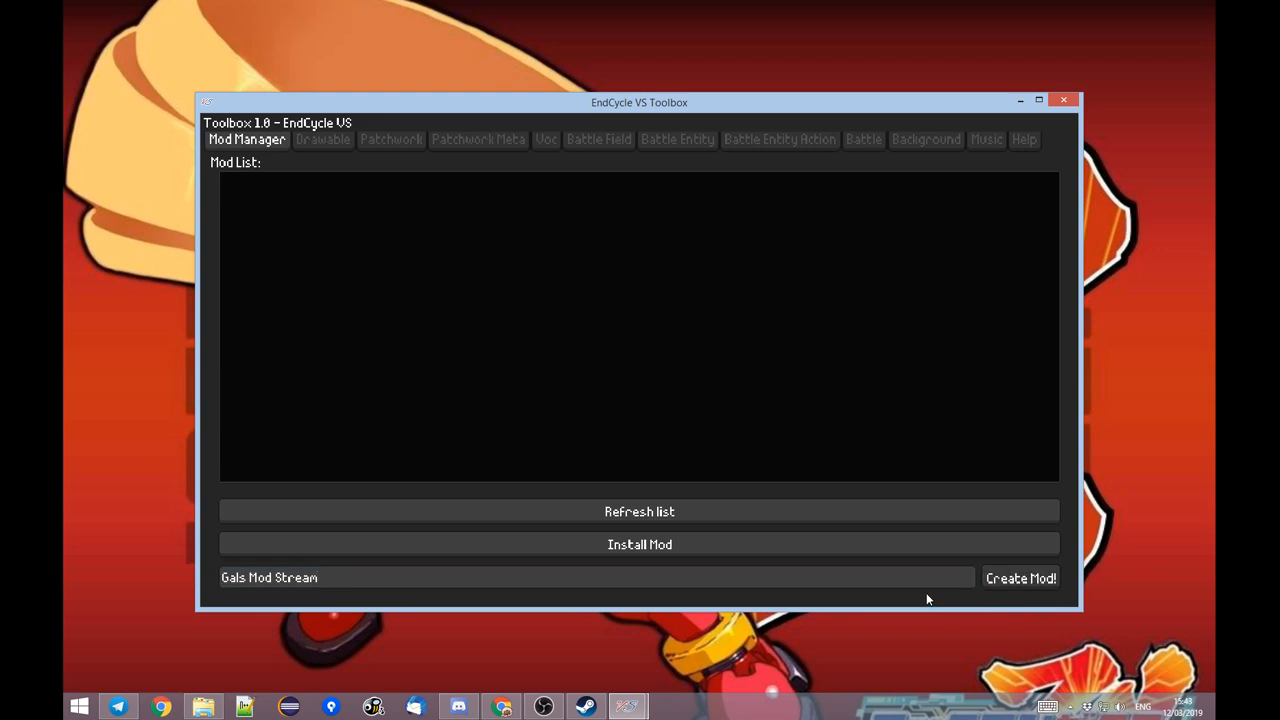
left_click(984, 572)
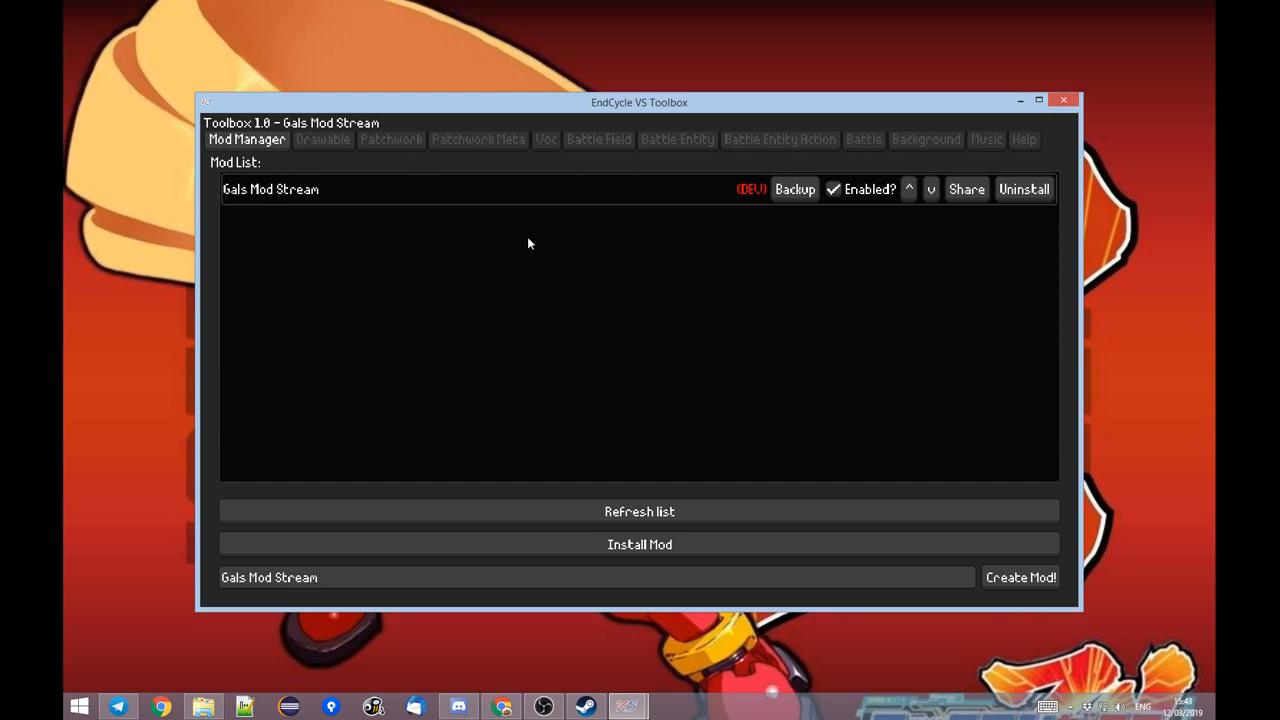
Restart EndCycle VS and reopen the Toolbox with the new mod loaded.
left_click(1063, 104)
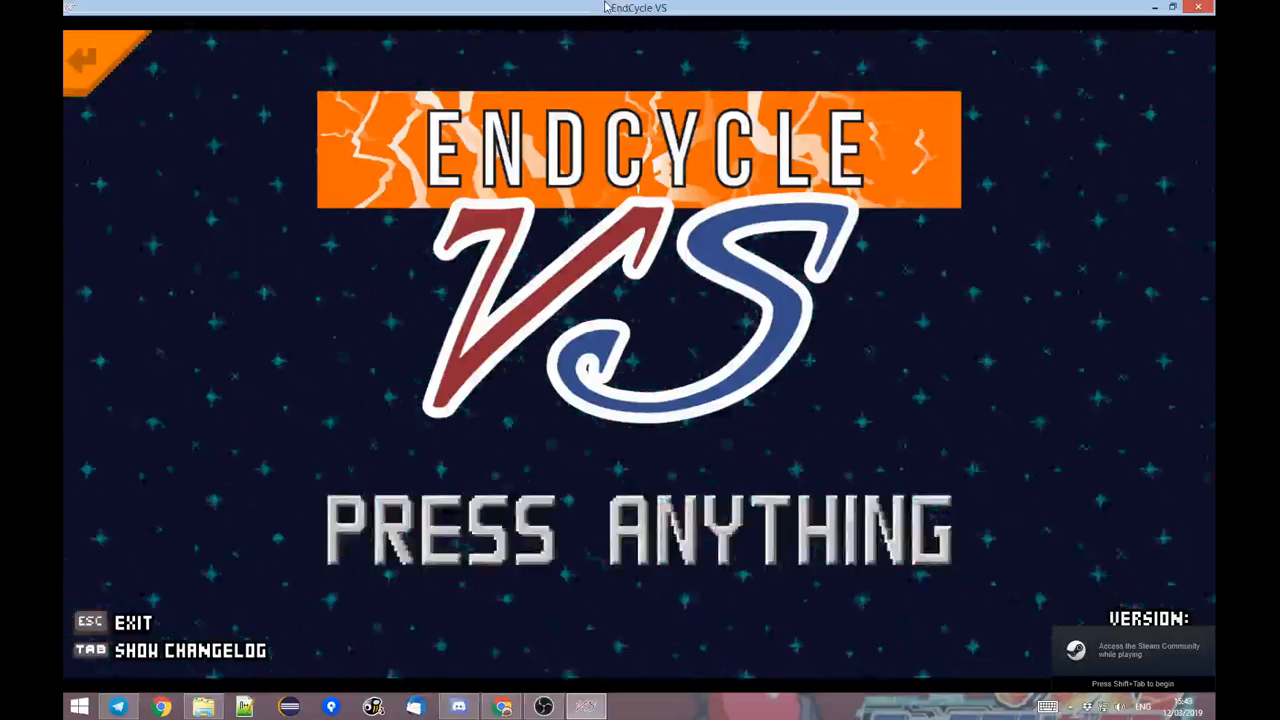
key("space")
key("F1")
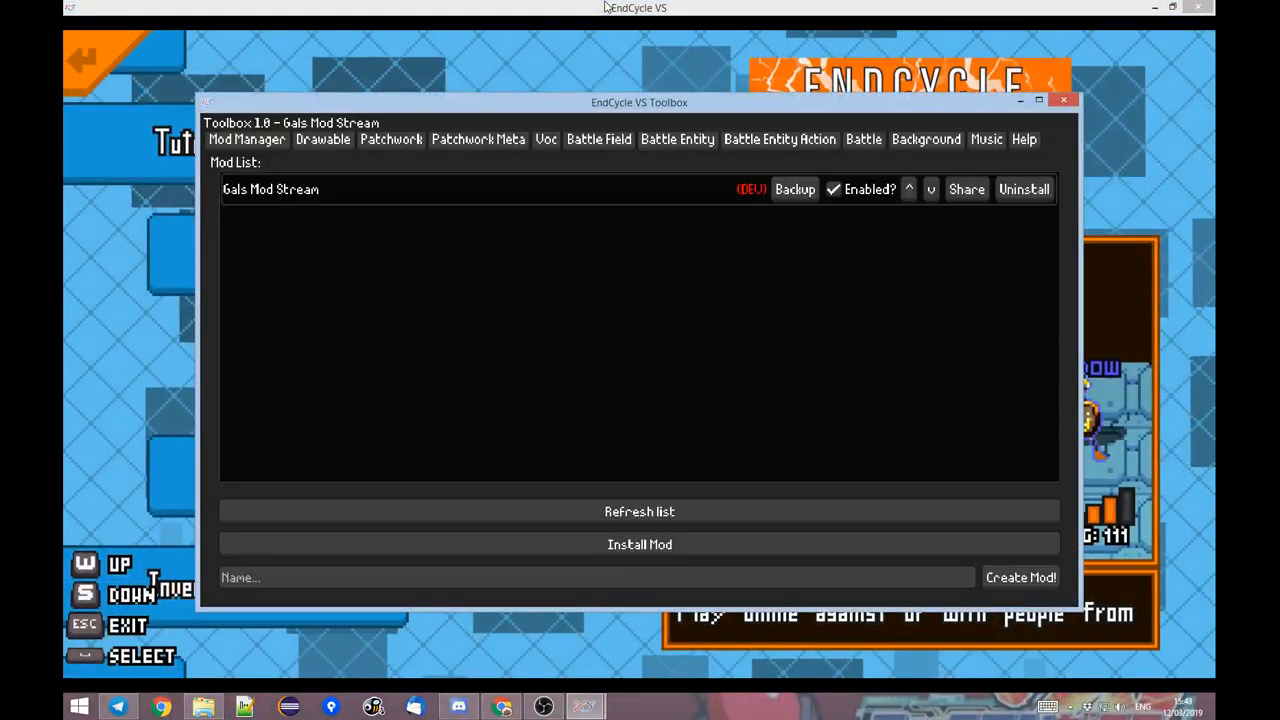
Maximize the Toolbox and look through the list of drawables down to its last entries.
key("super+Up")
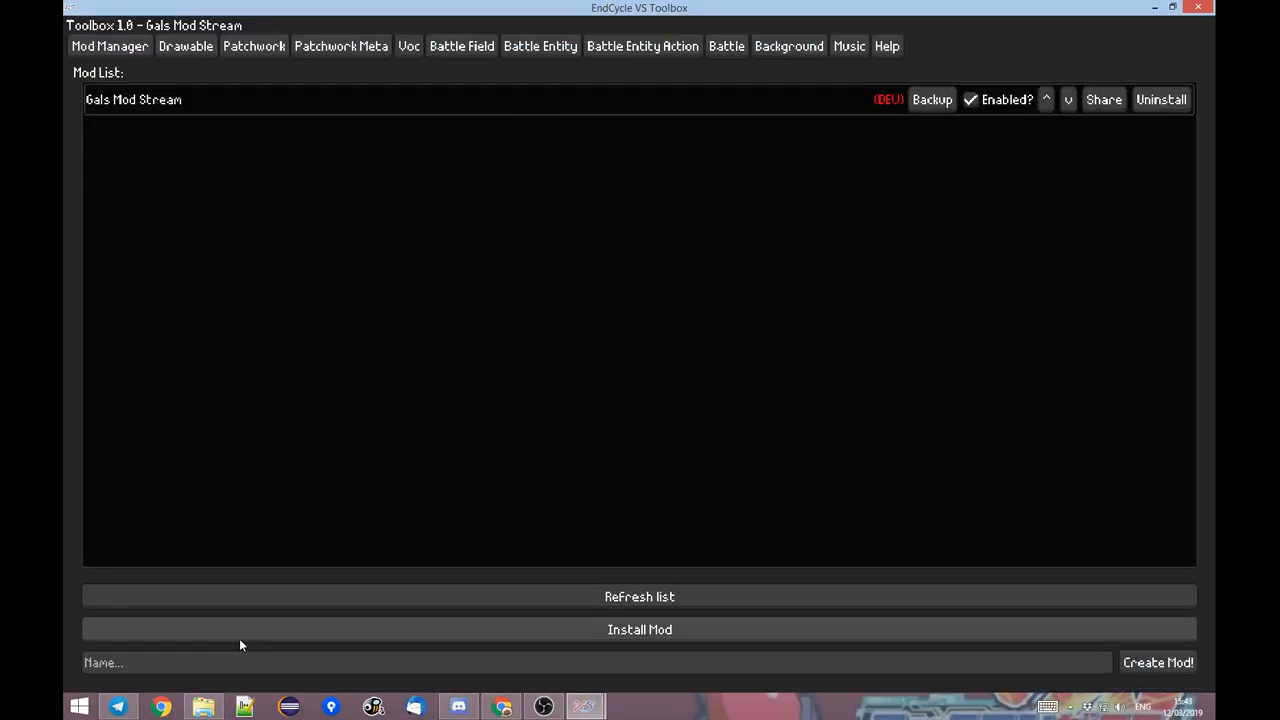
left_click(187, 47)
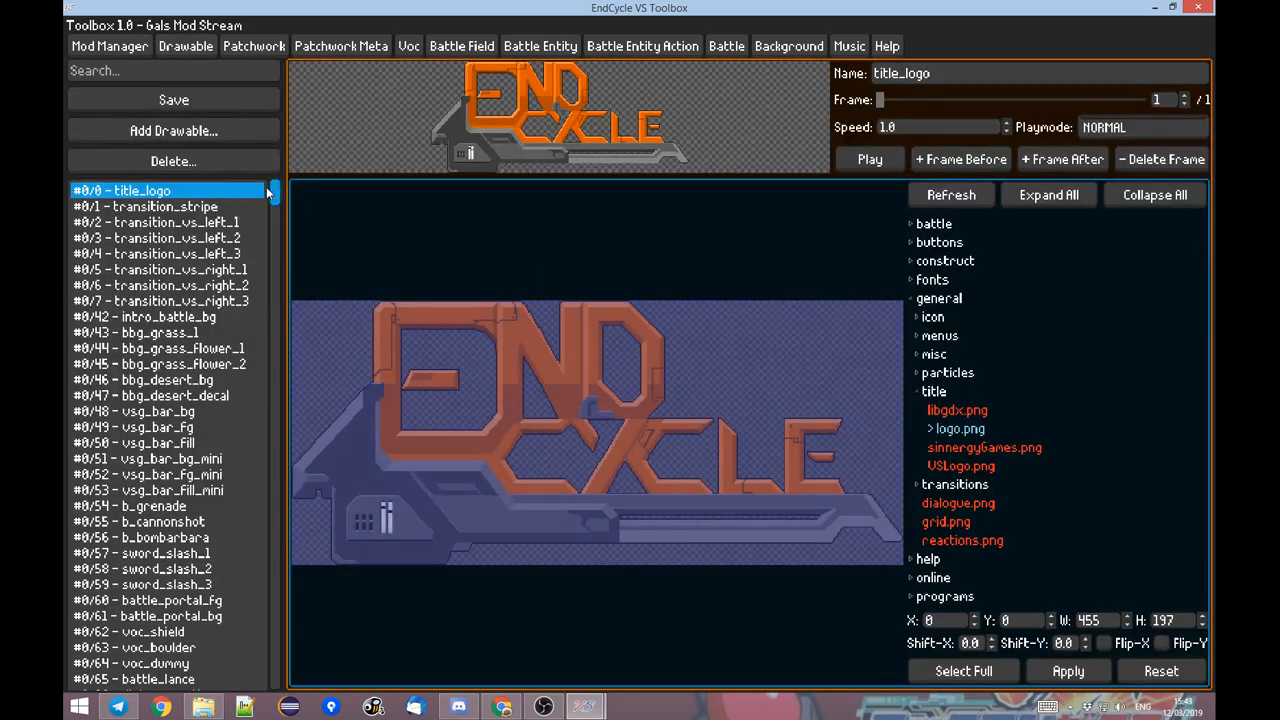
left_click_drag(274, 195, 232, 686)
Switch to File Explorer, maximize the folder holding the sprite images and show its files as large thumbnails.
left_click(204, 706)
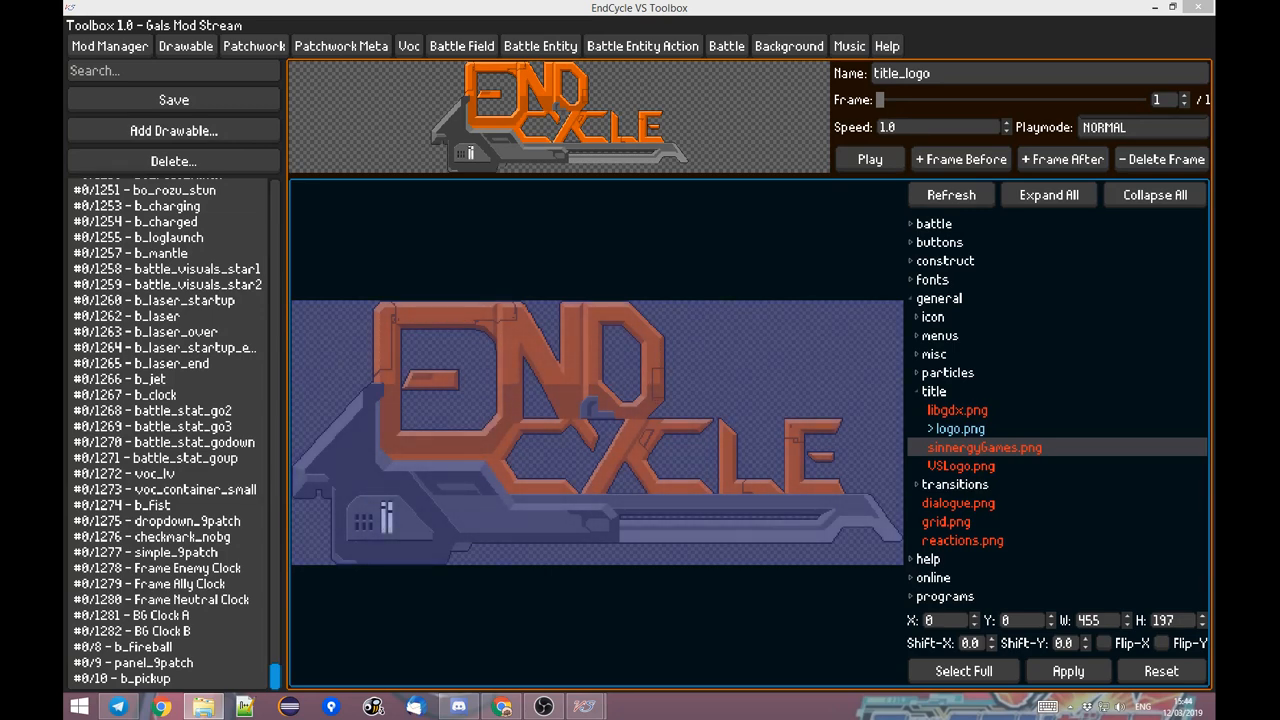
left_click_drag(849, 190, 538, 66)
double_click(538, 68)
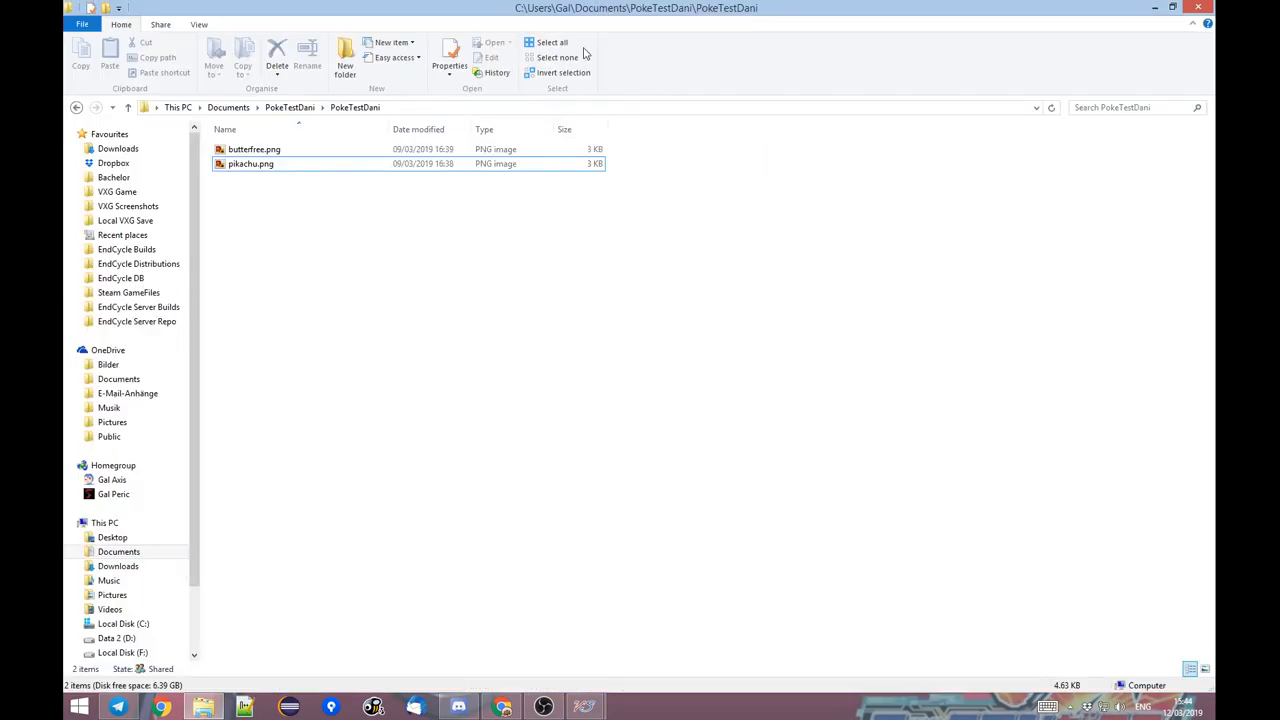
left_click(1205, 672)
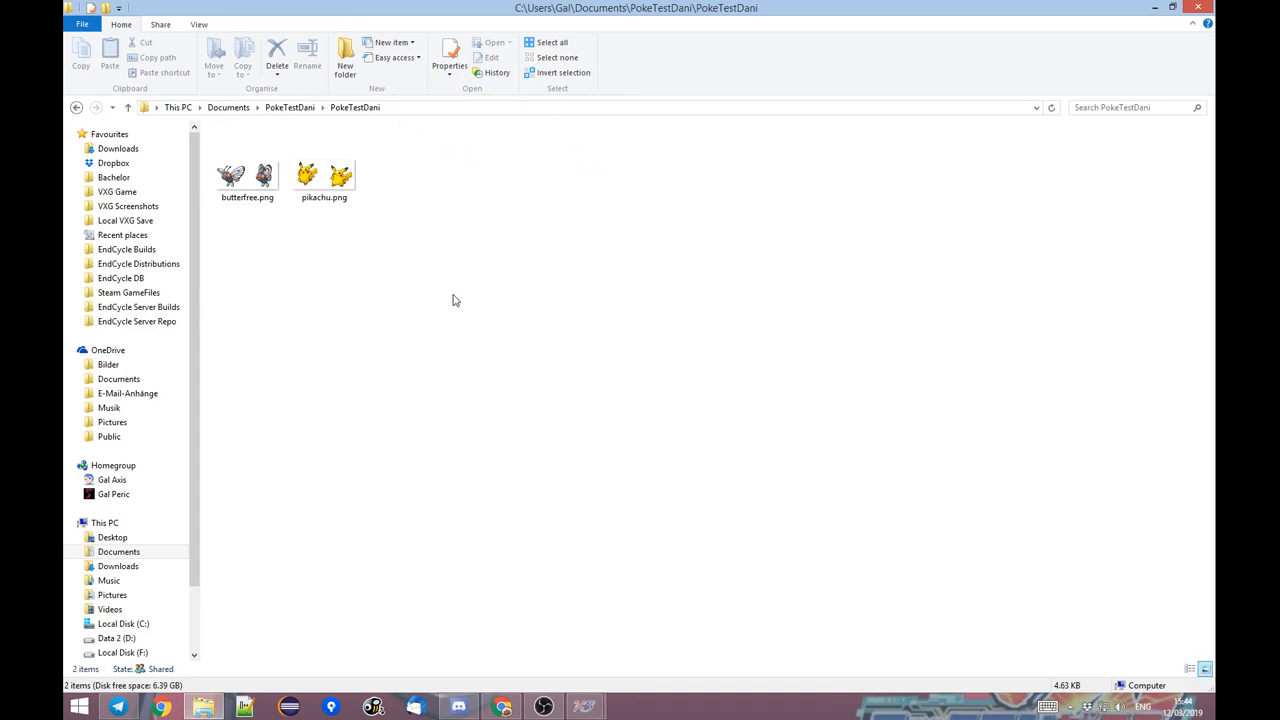
View the sprites in pikachu.png and butterfree.png in Windows Photo Viewer, and close the viewer.
key("Left")
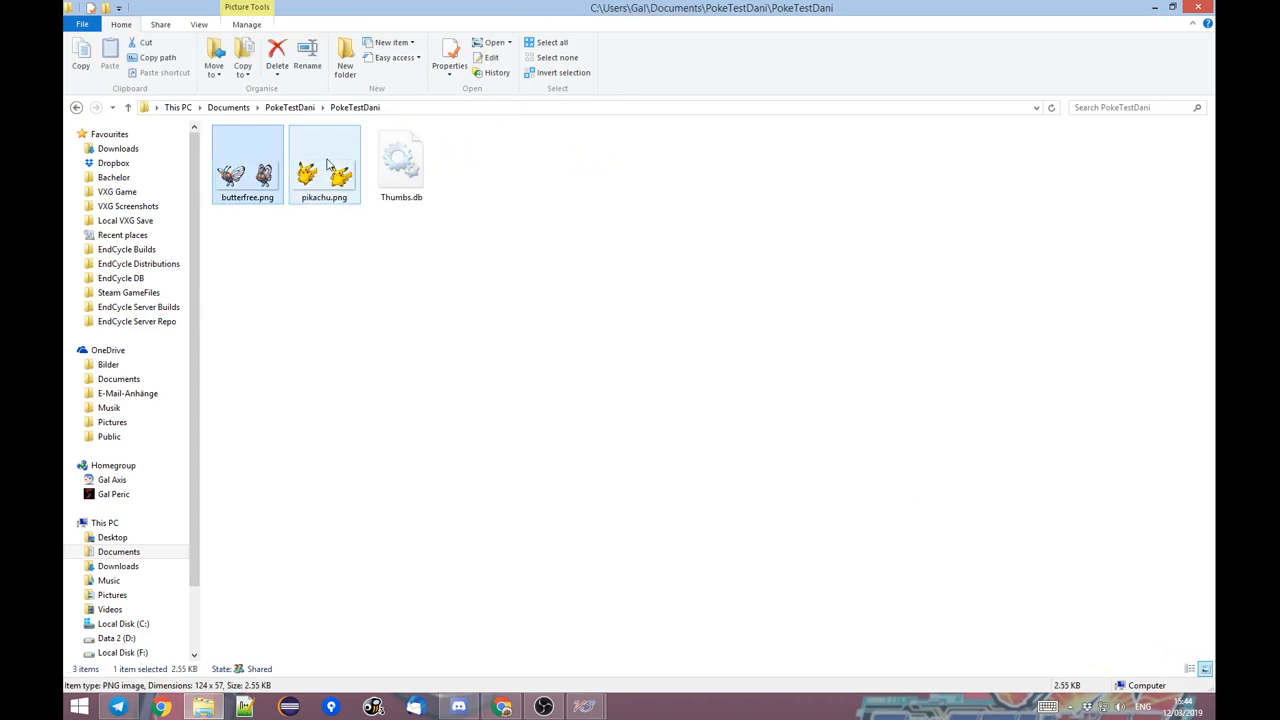
left_click(328, 163)
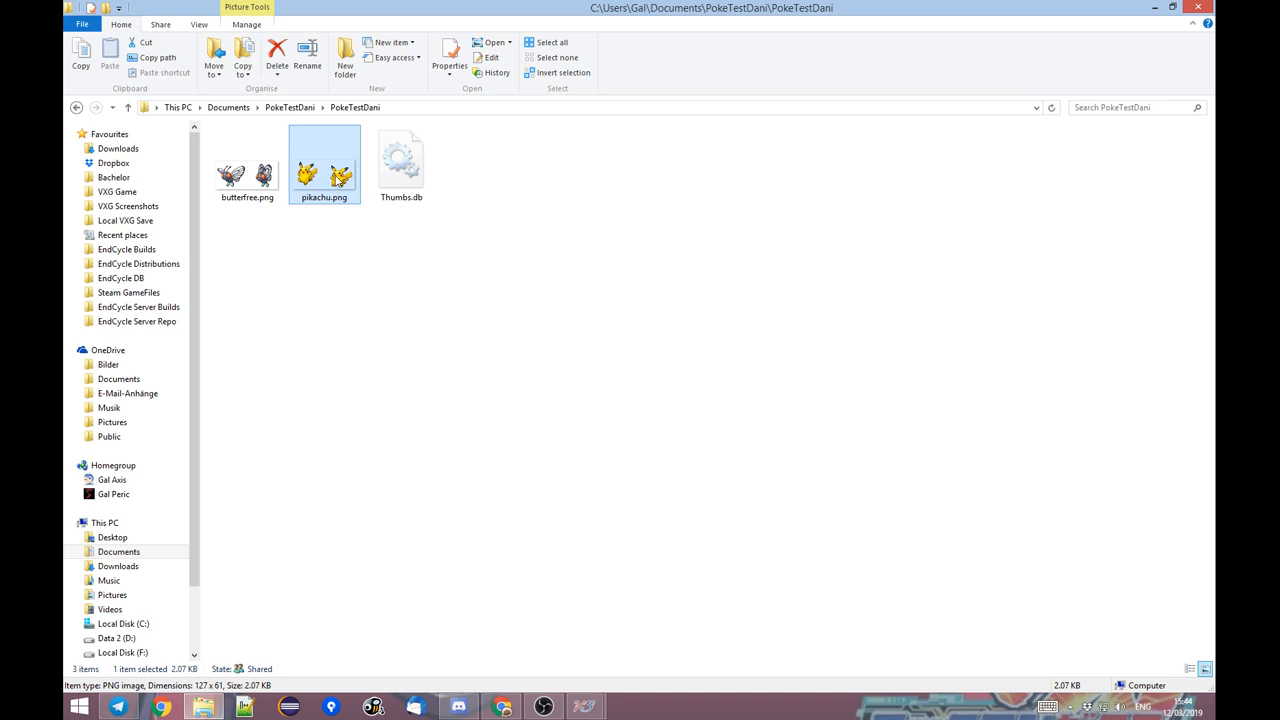
double_click(330, 165)
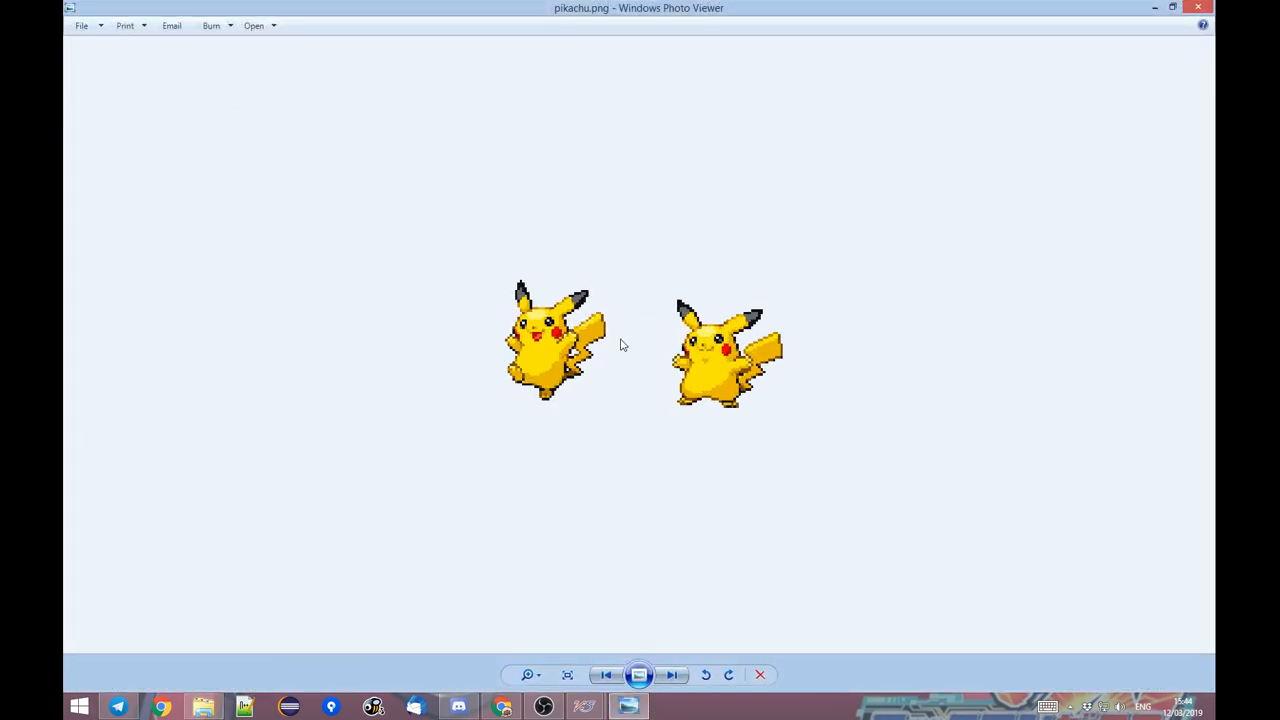
key("Left")
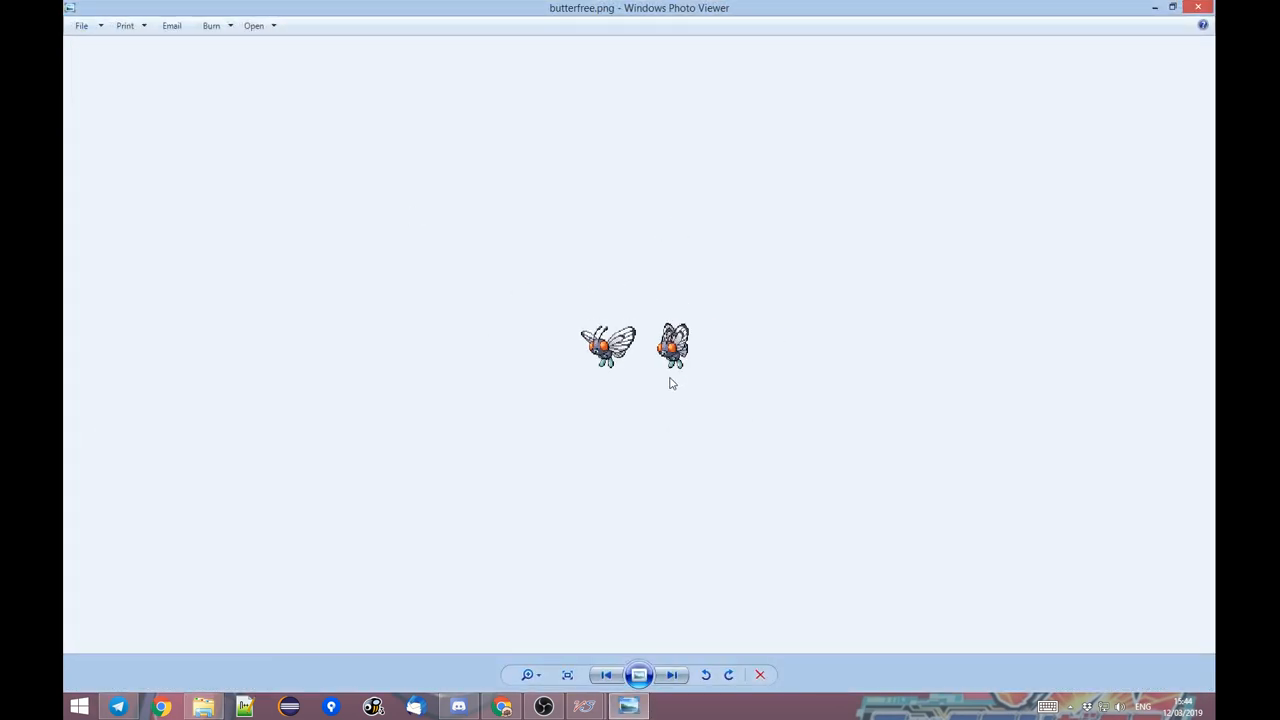
key("Right")
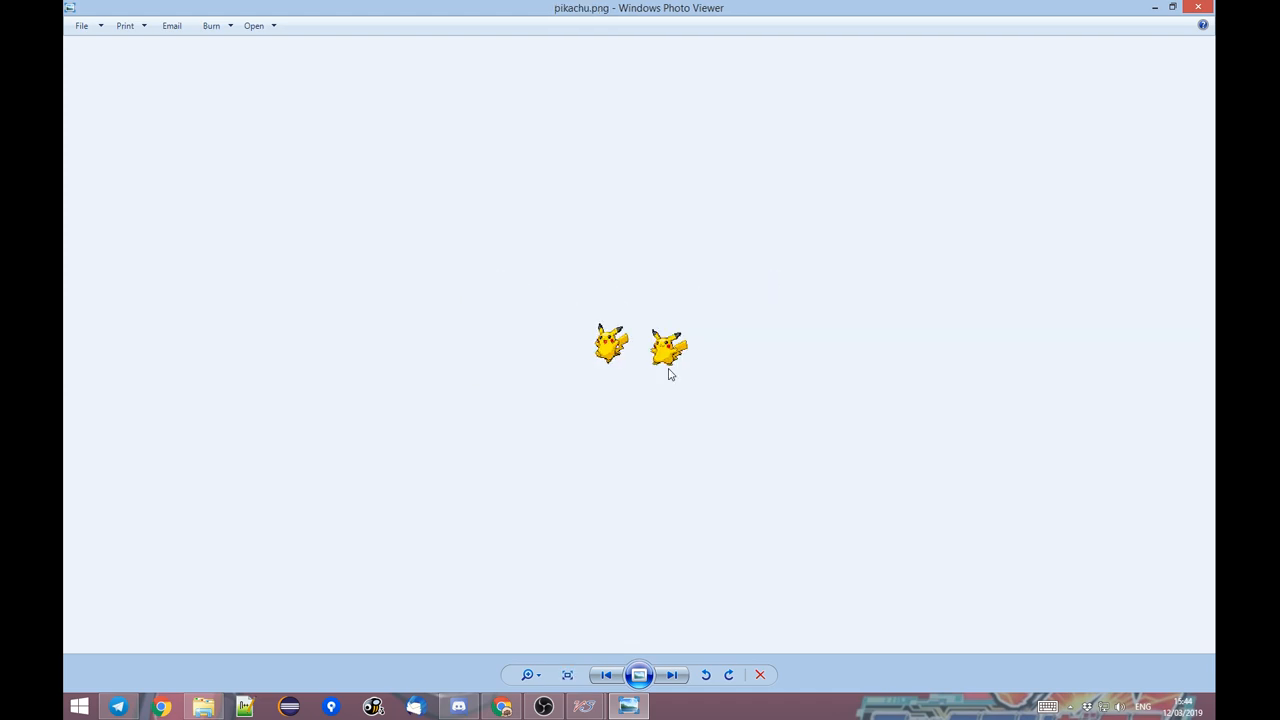
left_click(1200, 7)
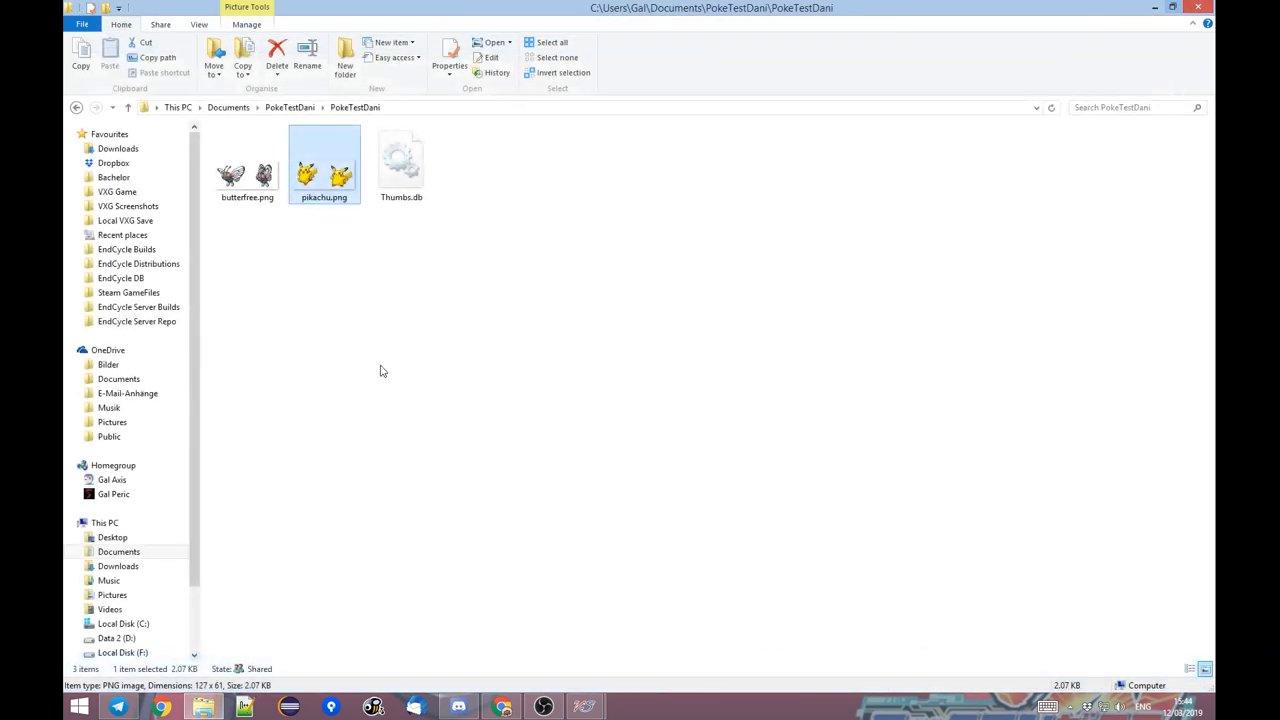
Cut butterfree.png and pikachu.png from the PokeTestDani folder.
left_click(391, 324)
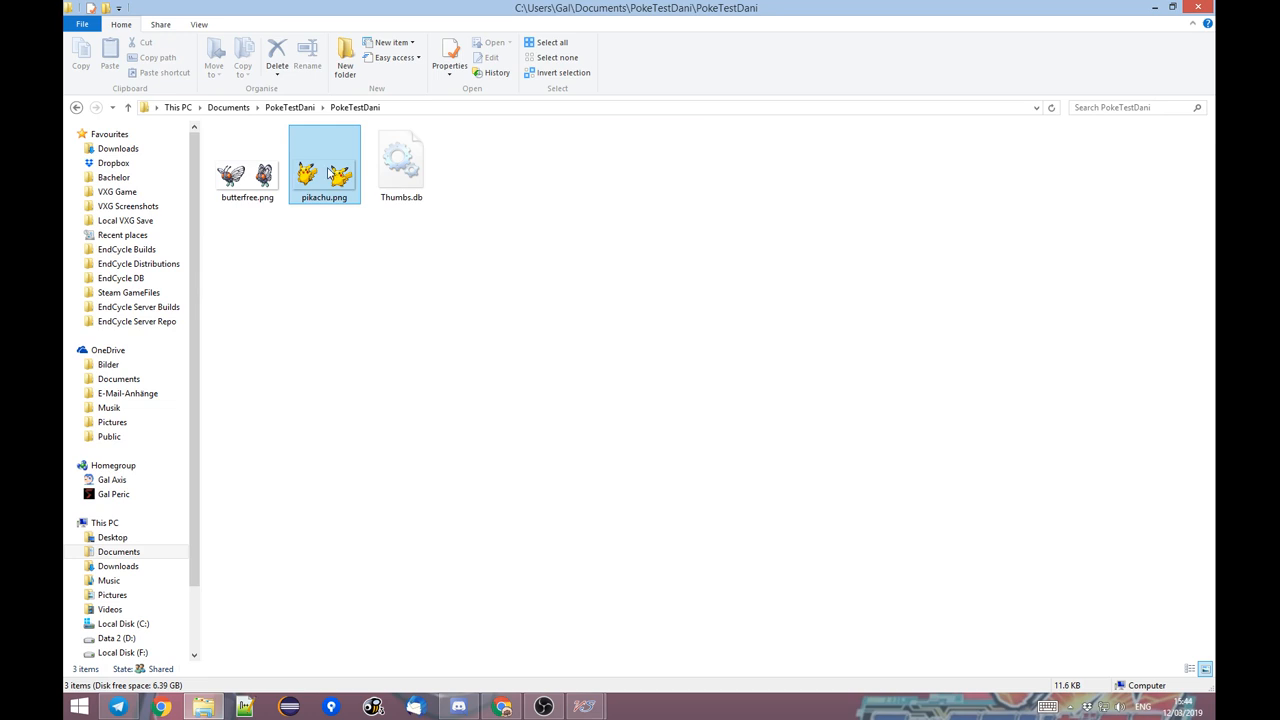
left_click_drag(332, 234, 226, 143)
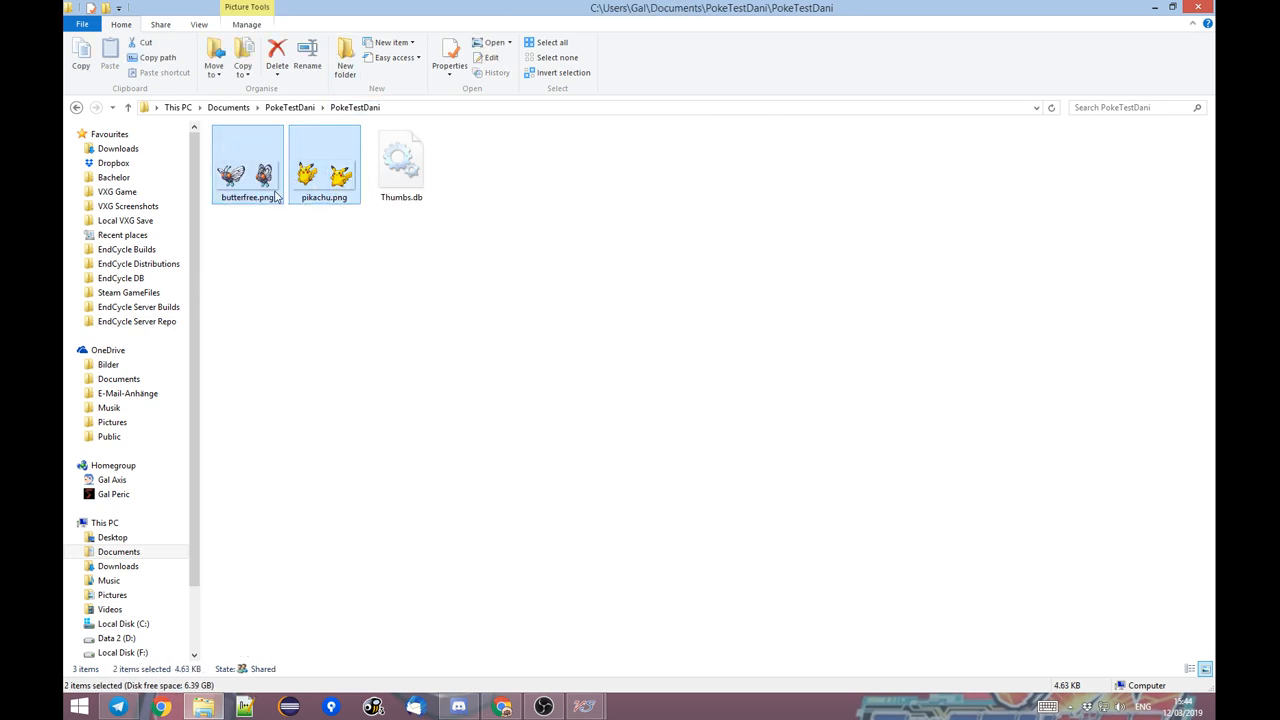
key("ctrl+x")
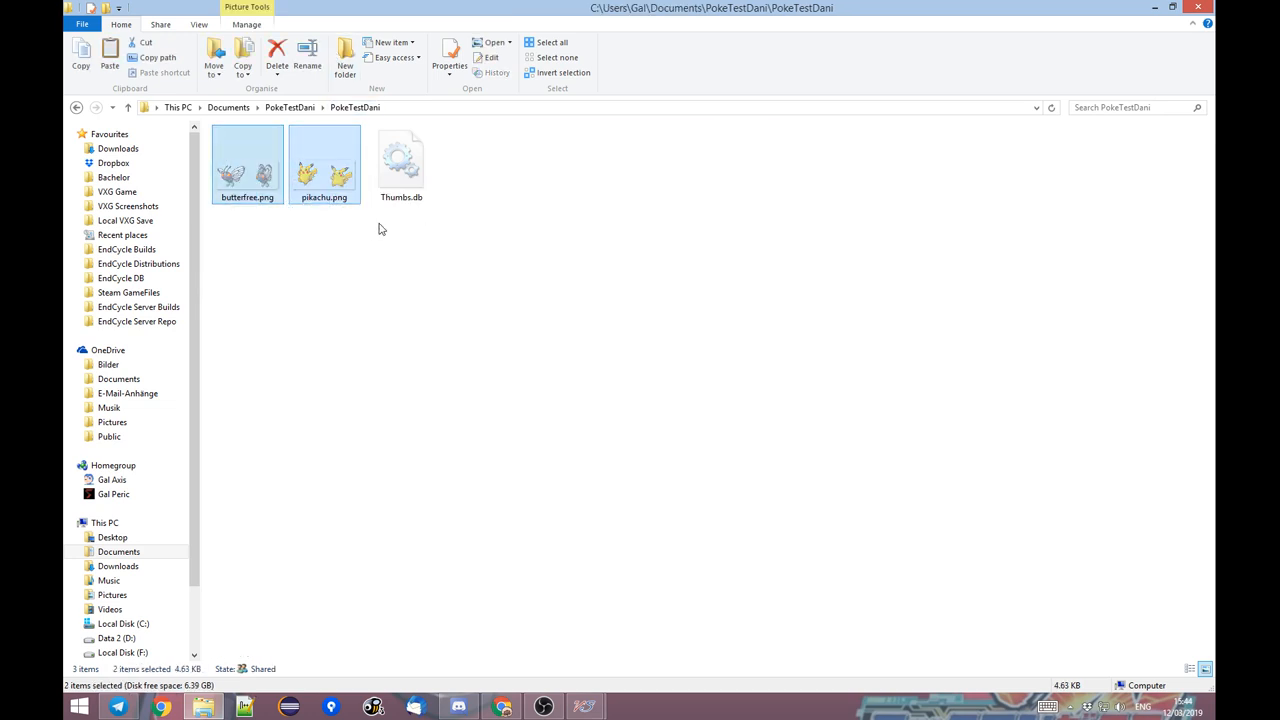
Go to the EndCycle VS folder among the Steam game files and check its full path.
left_click(150, 292)
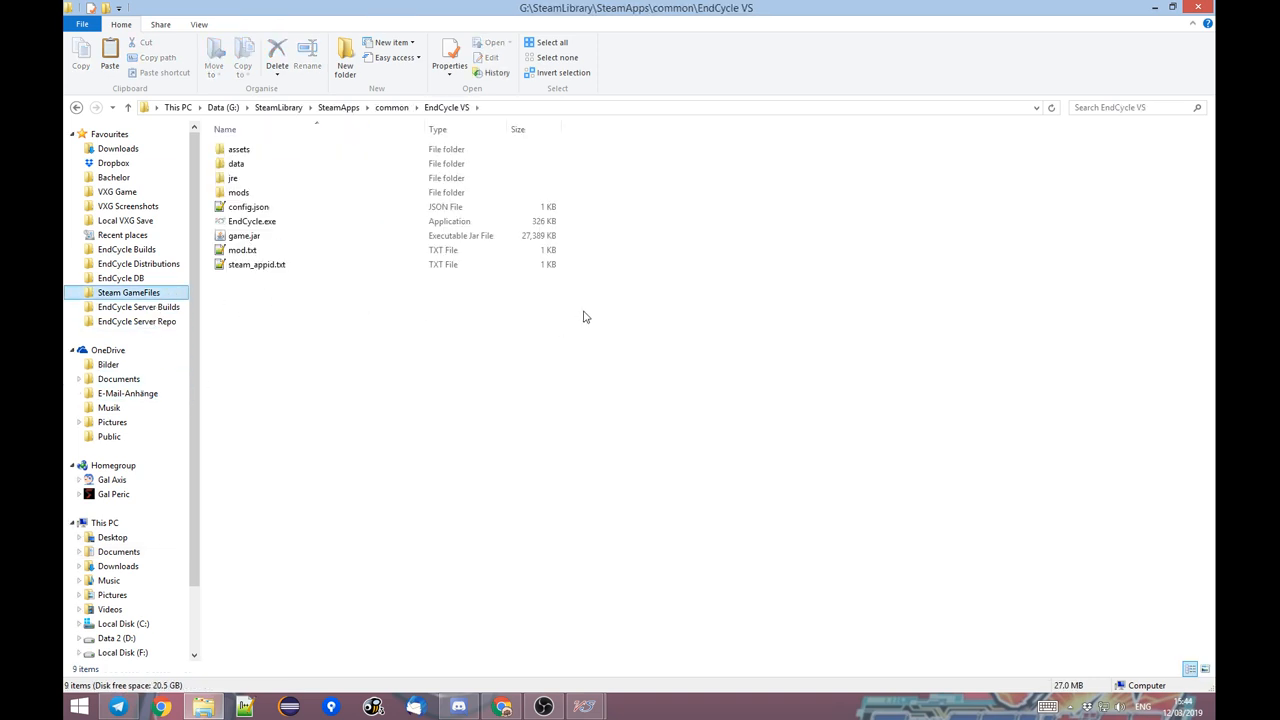
left_click(498, 107)
left_click(297, 107)
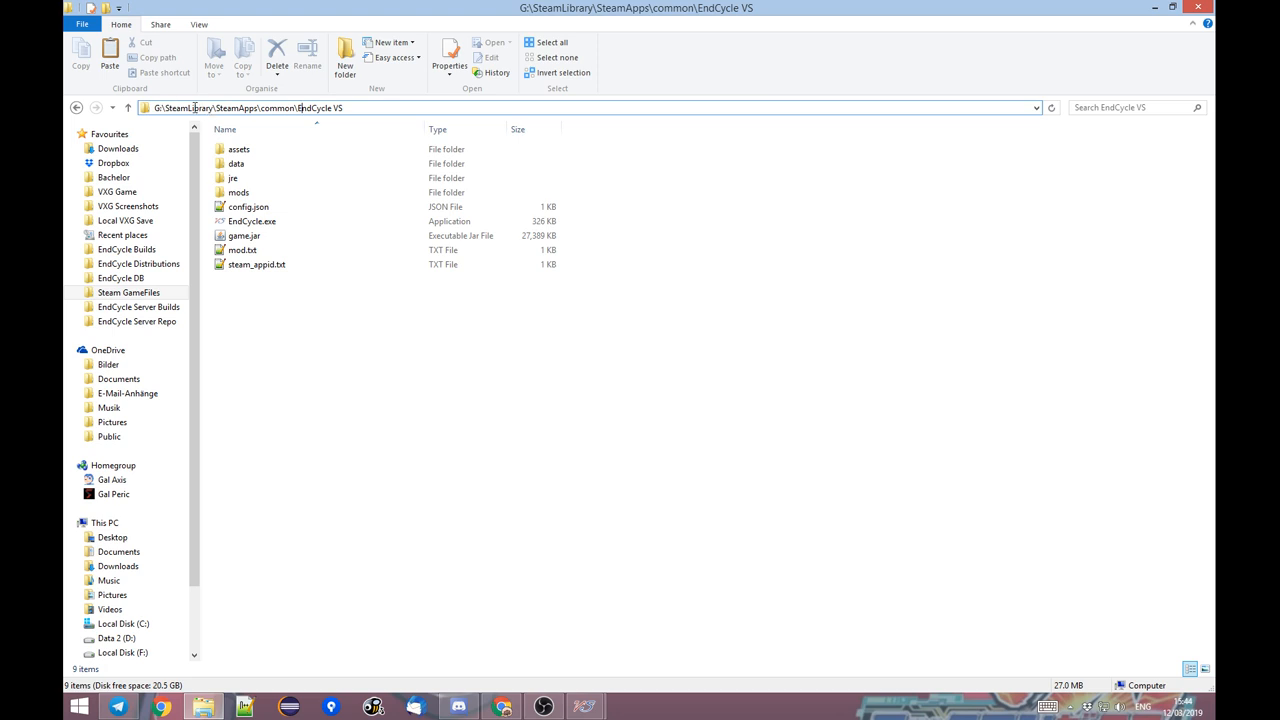
left_click_drag(214, 107, 360, 107)
left_click(360, 108)
left_click(367, 348)
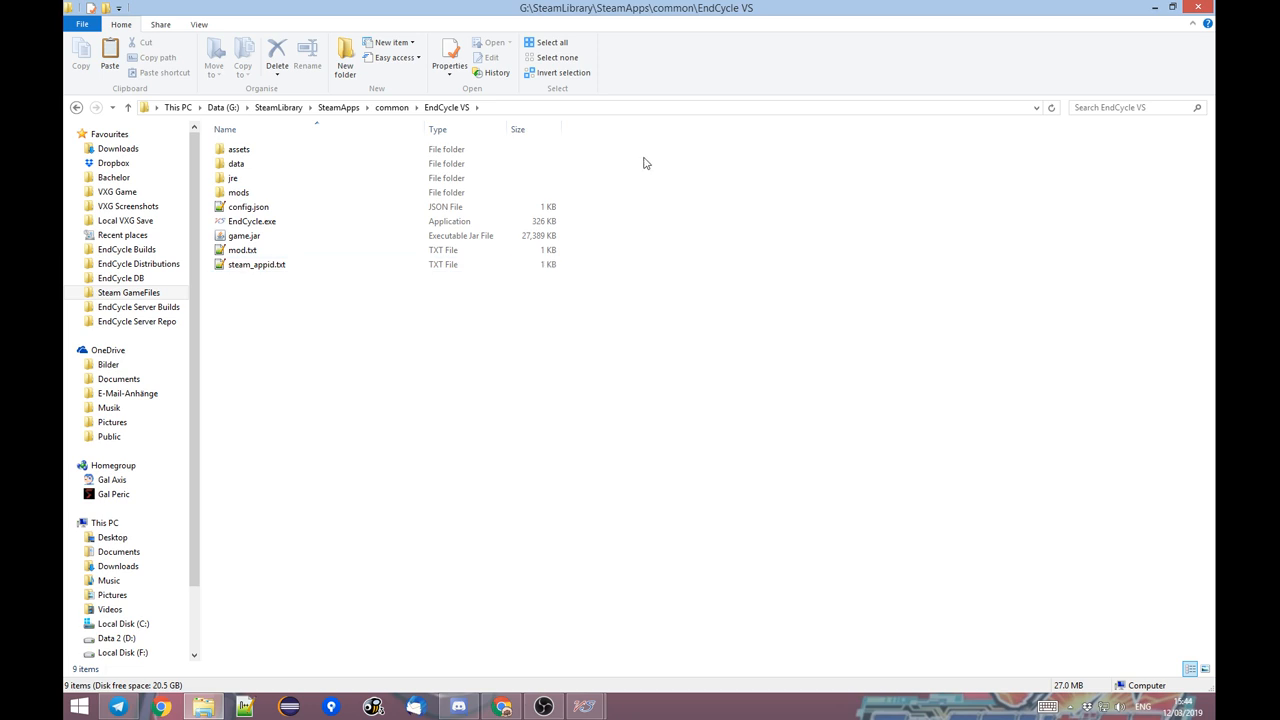
left_click(245, 194)
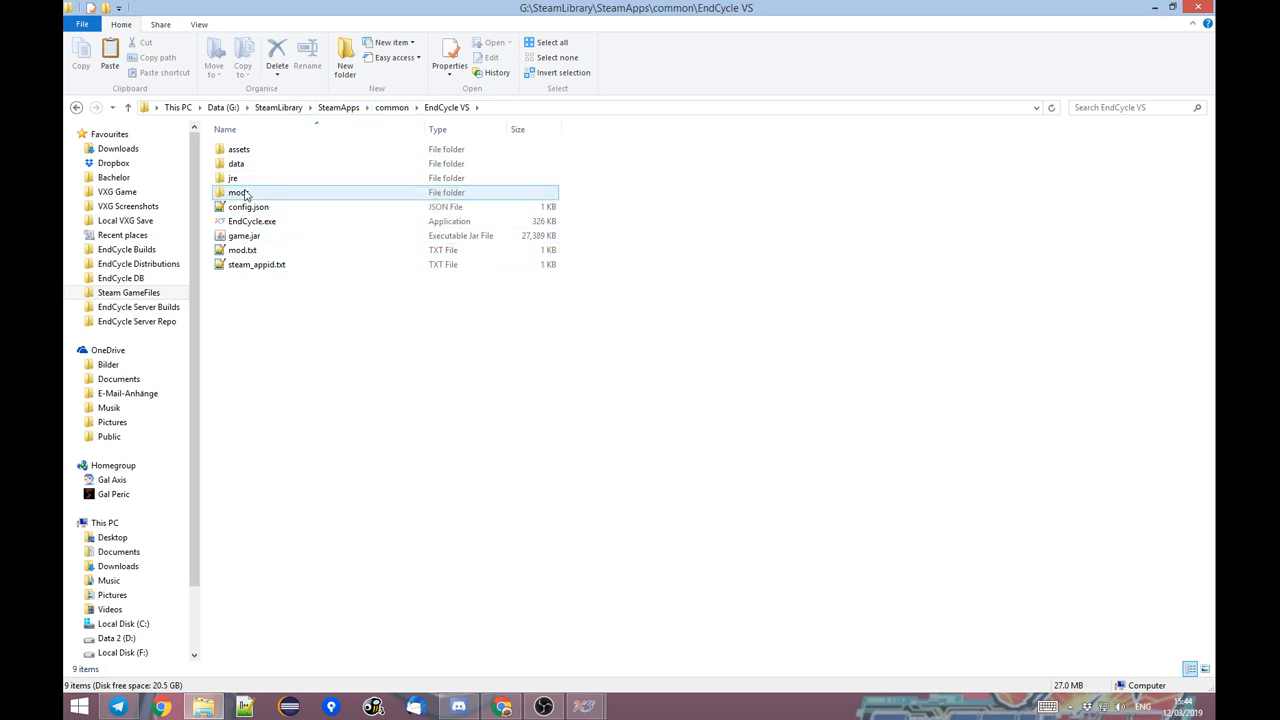
Switch to Steam, open the properties of EndCycle VS in the library, and browse the game's local files.
left_click(1070, 708)
left_click(1080, 592)
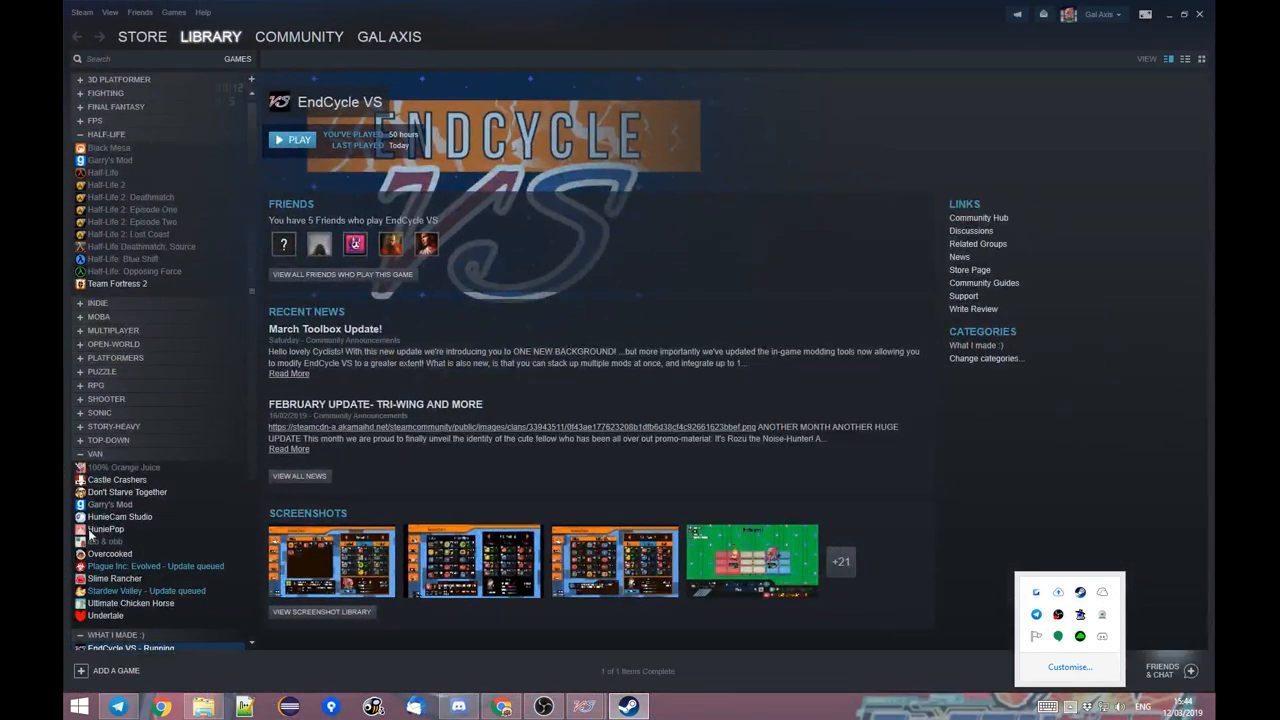
scroll(118, 604, "down", 1)
right_click(116, 587)
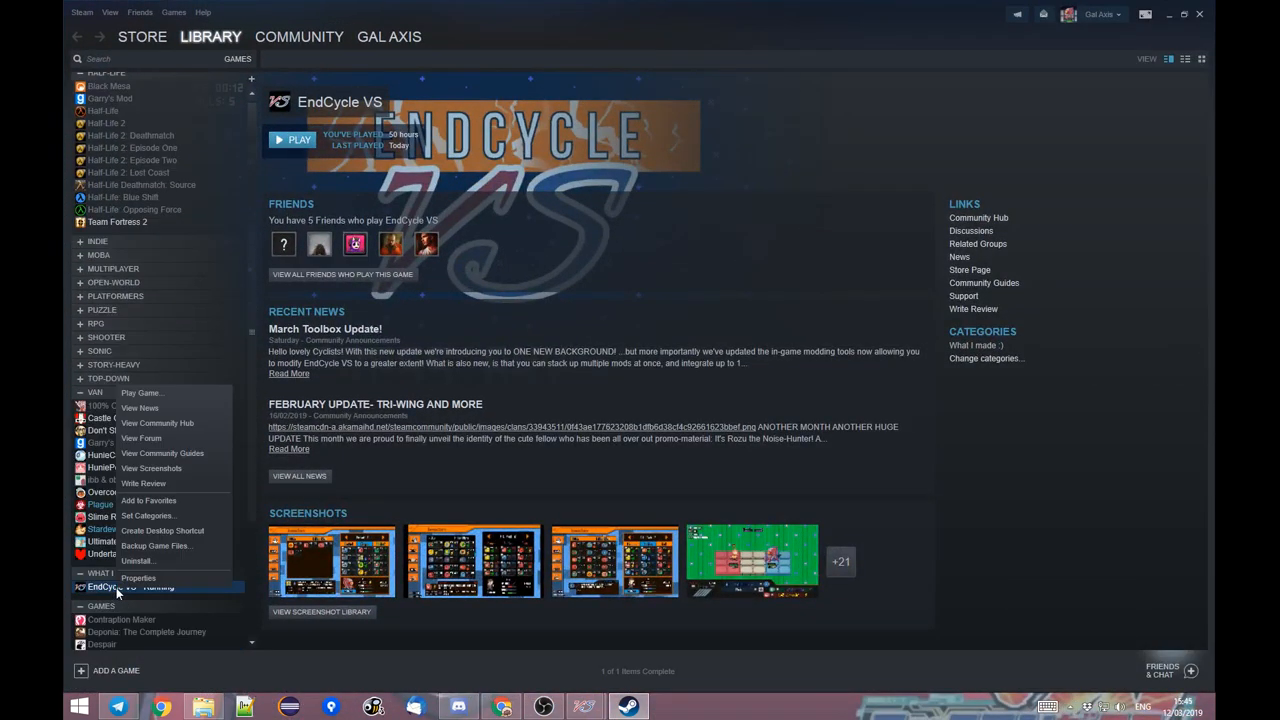
left_click(145, 579)
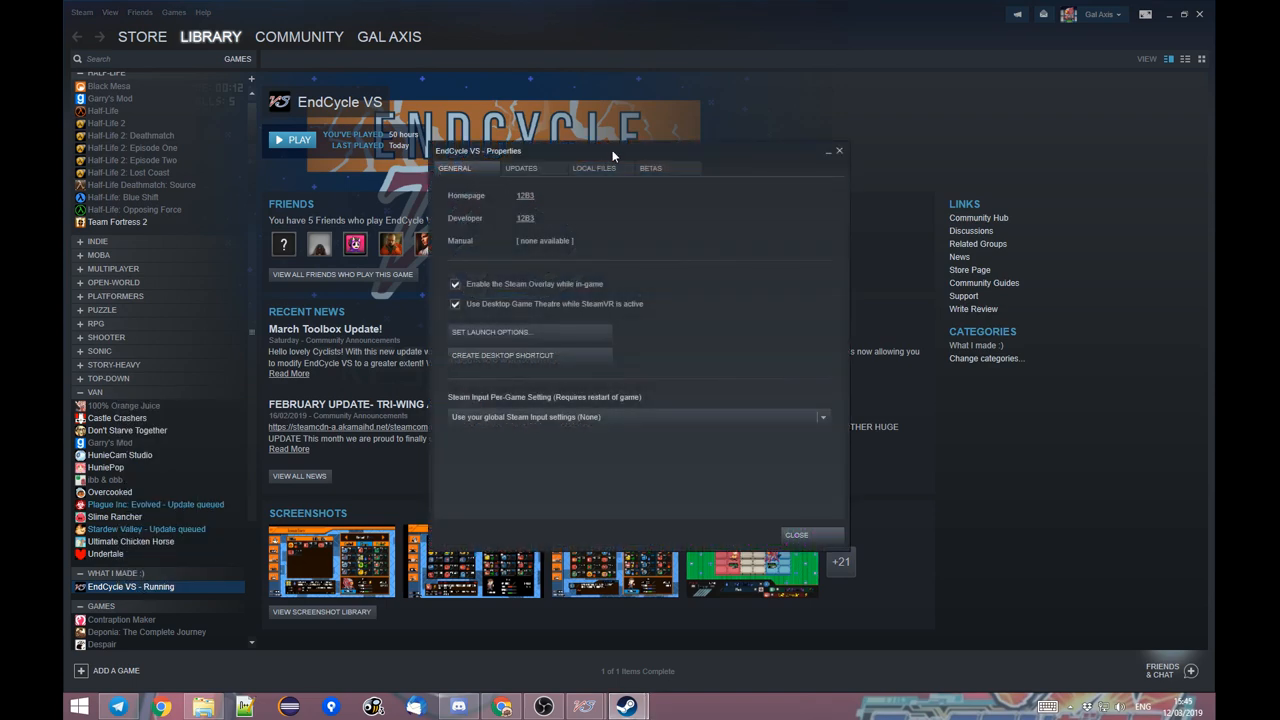
left_click(592, 167)
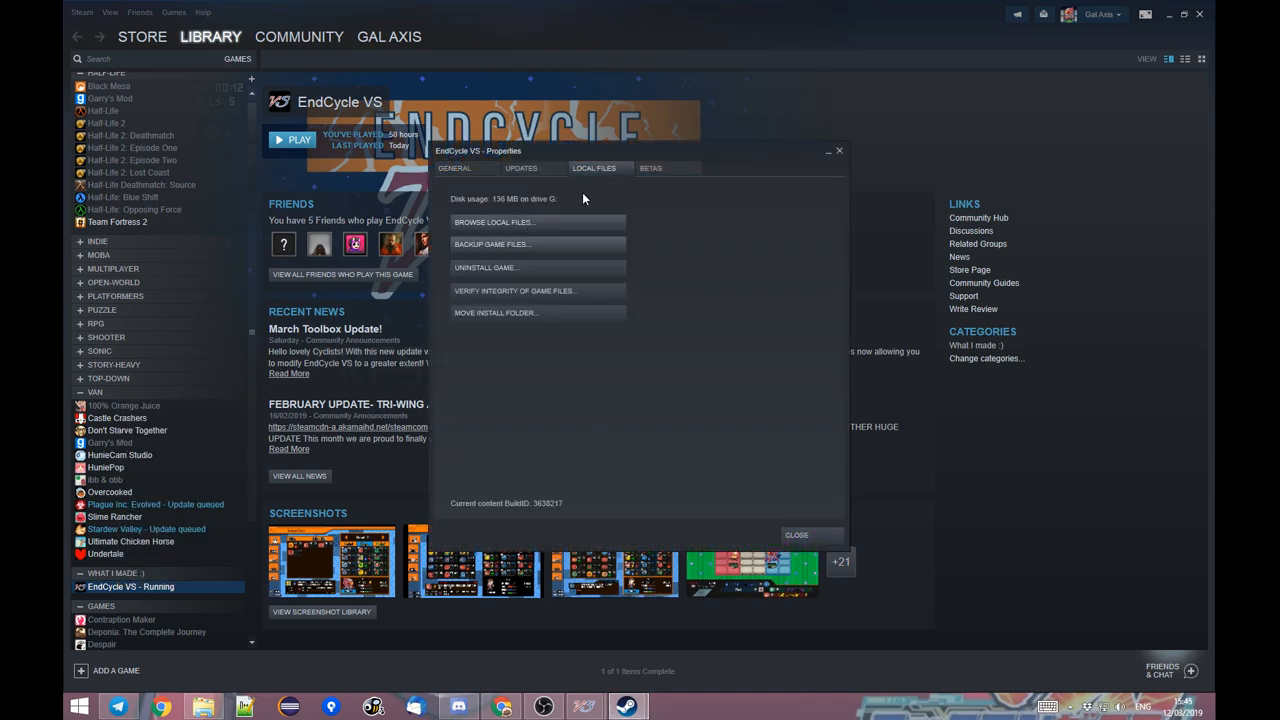
left_click(530, 222)
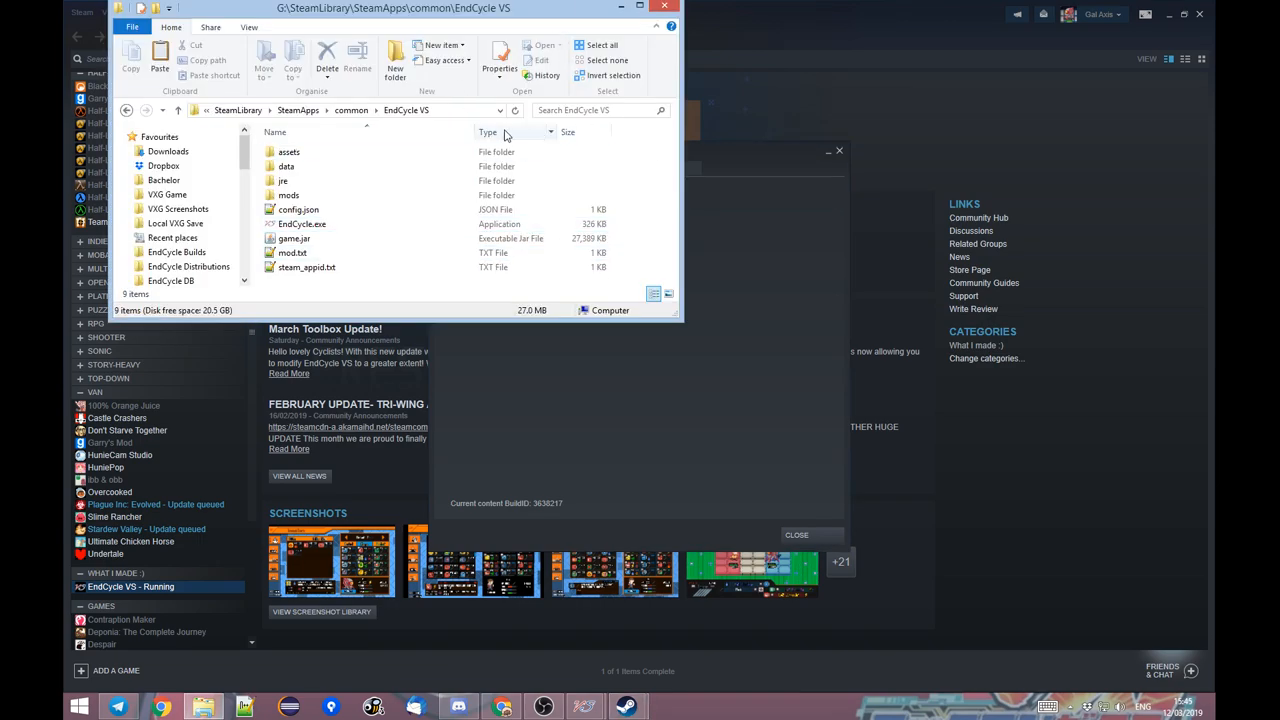
Close the game properties, the Steam window and the extra folder window.
left_click(797, 535)
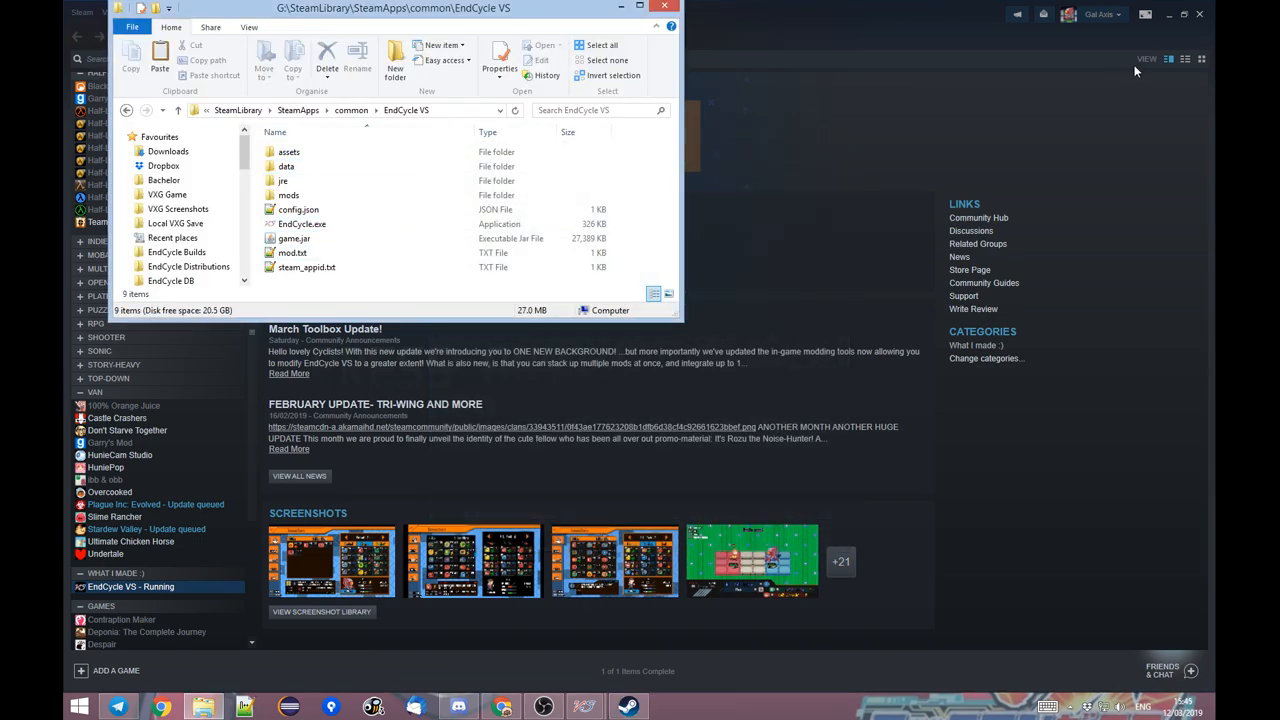
left_click(1199, 19)
left_click_drag(458, 8, 766, 2)
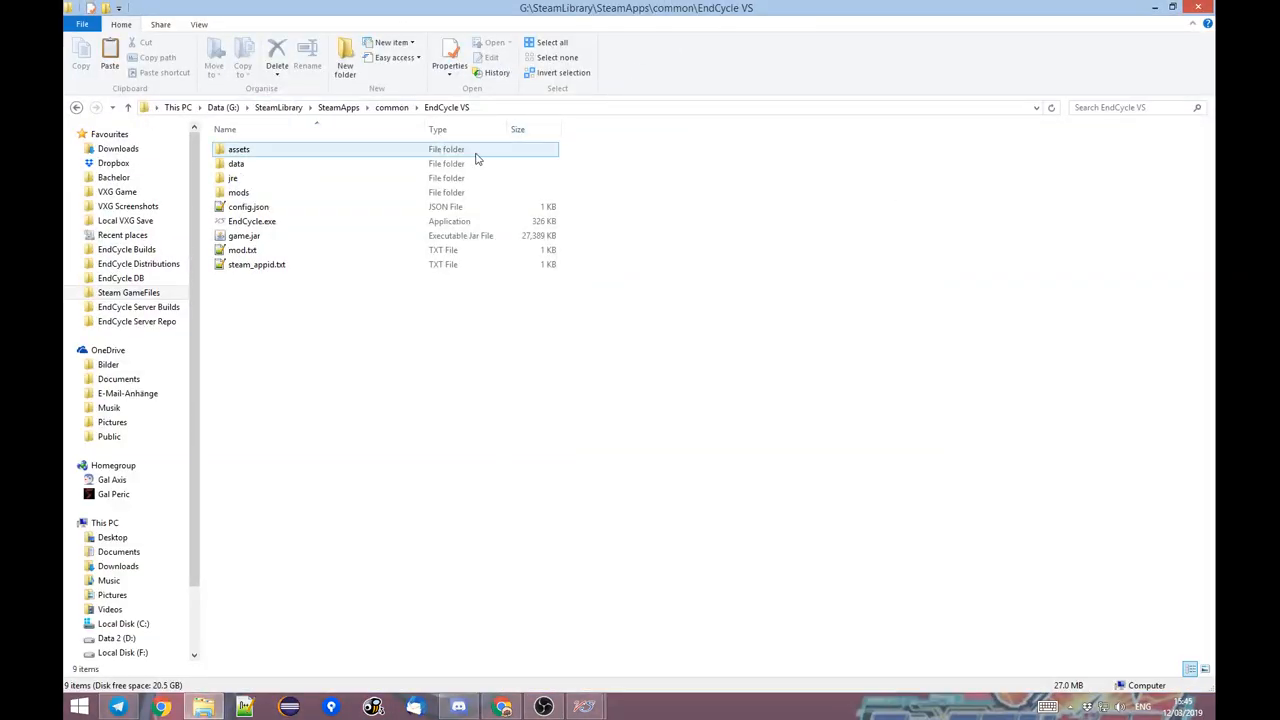
Move the two cut sprite files into the images folder of the new mod inside mods.
double_click(308, 202)
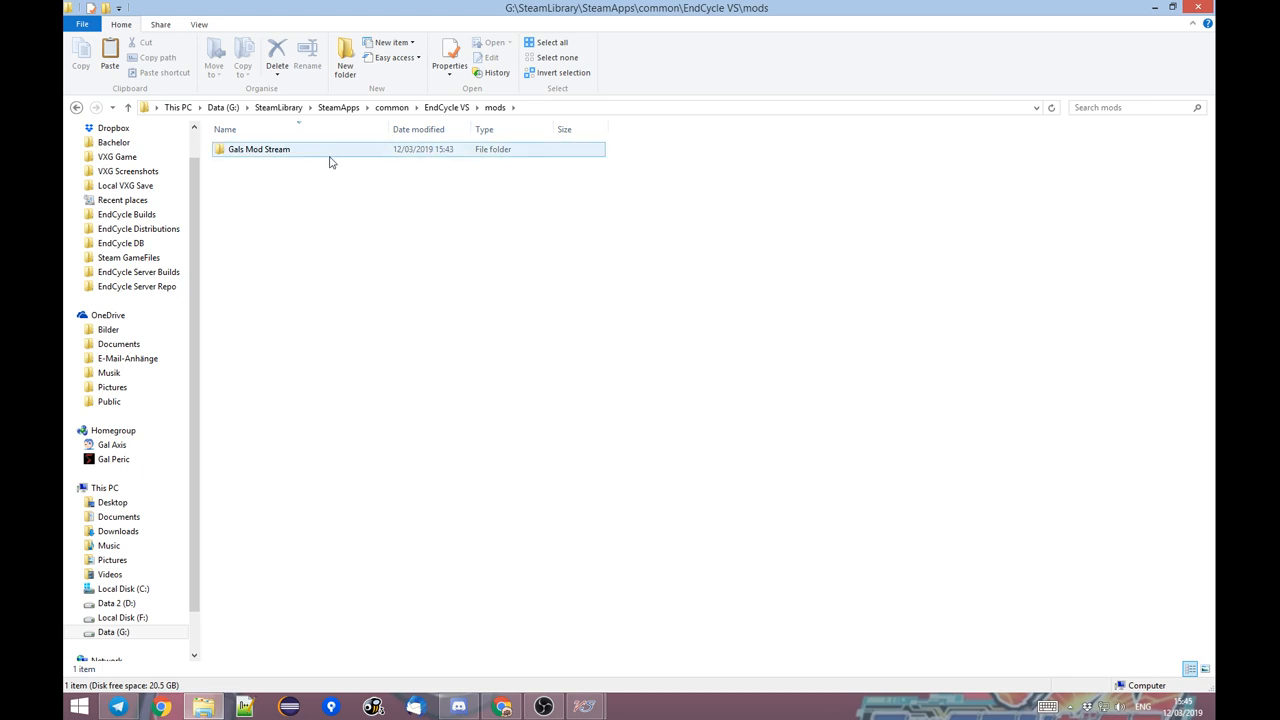
left_click(447, 107)
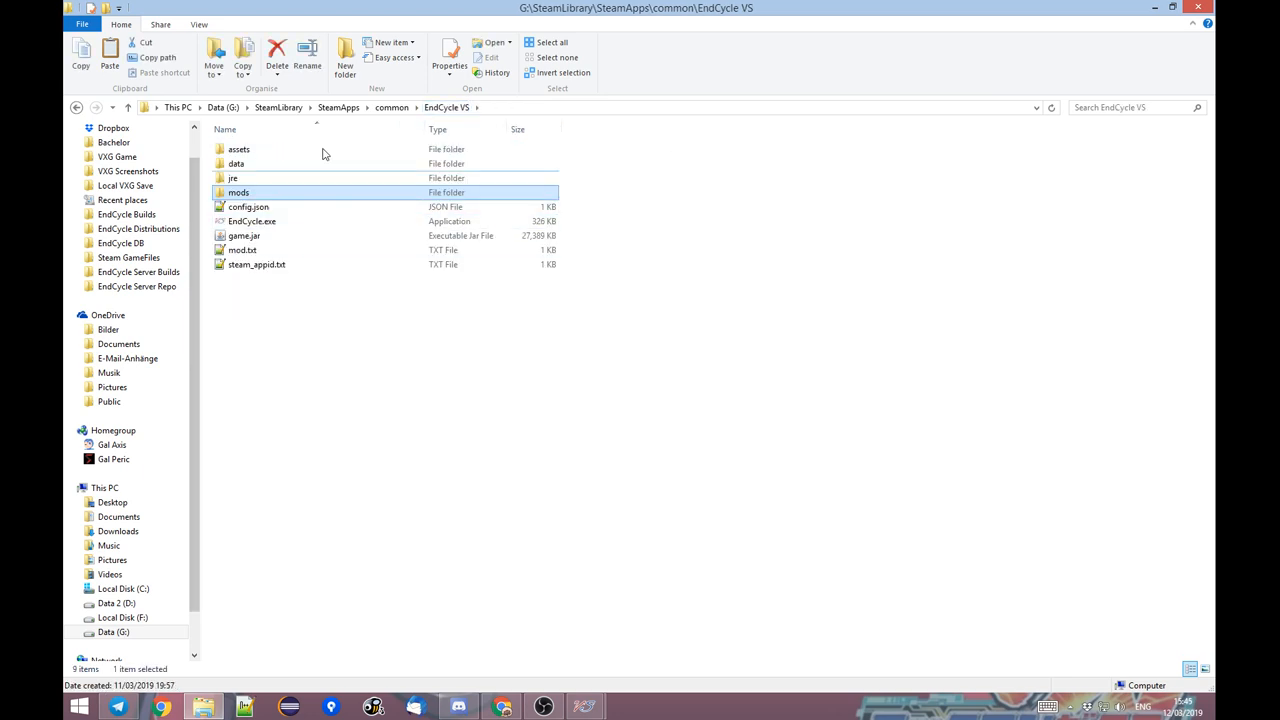
double_click(366, 199)
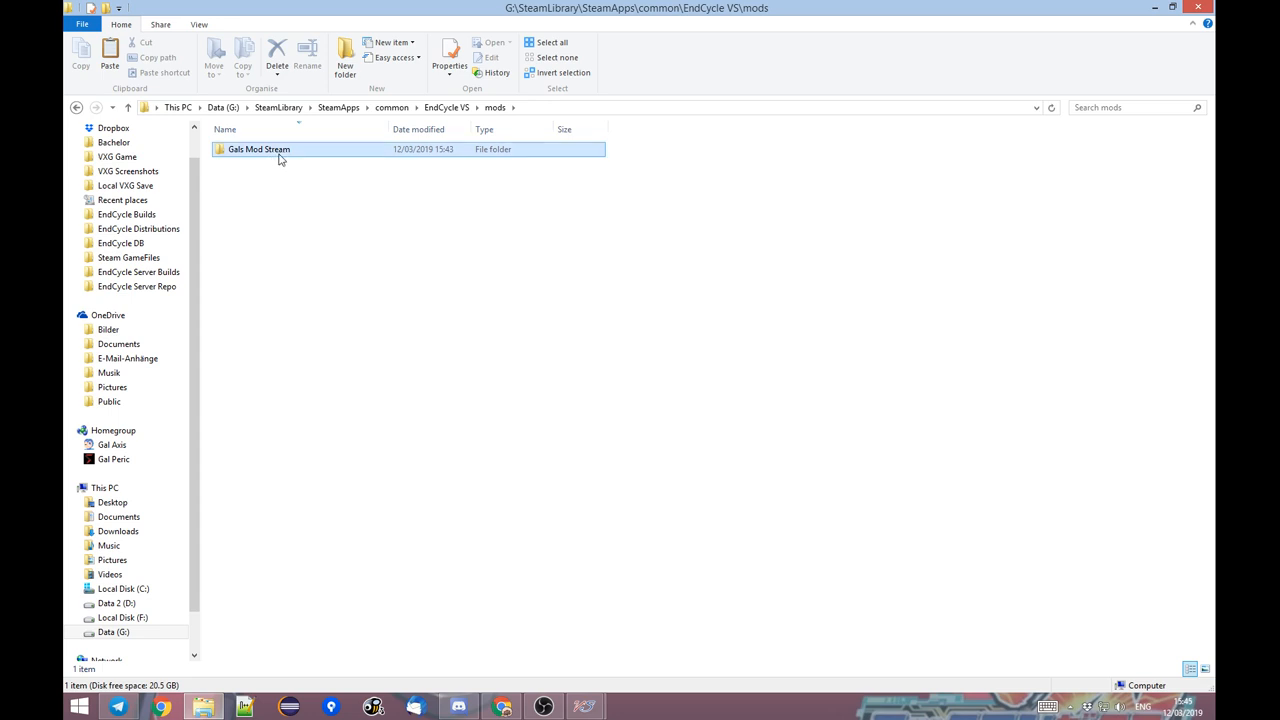
double_click(274, 157)
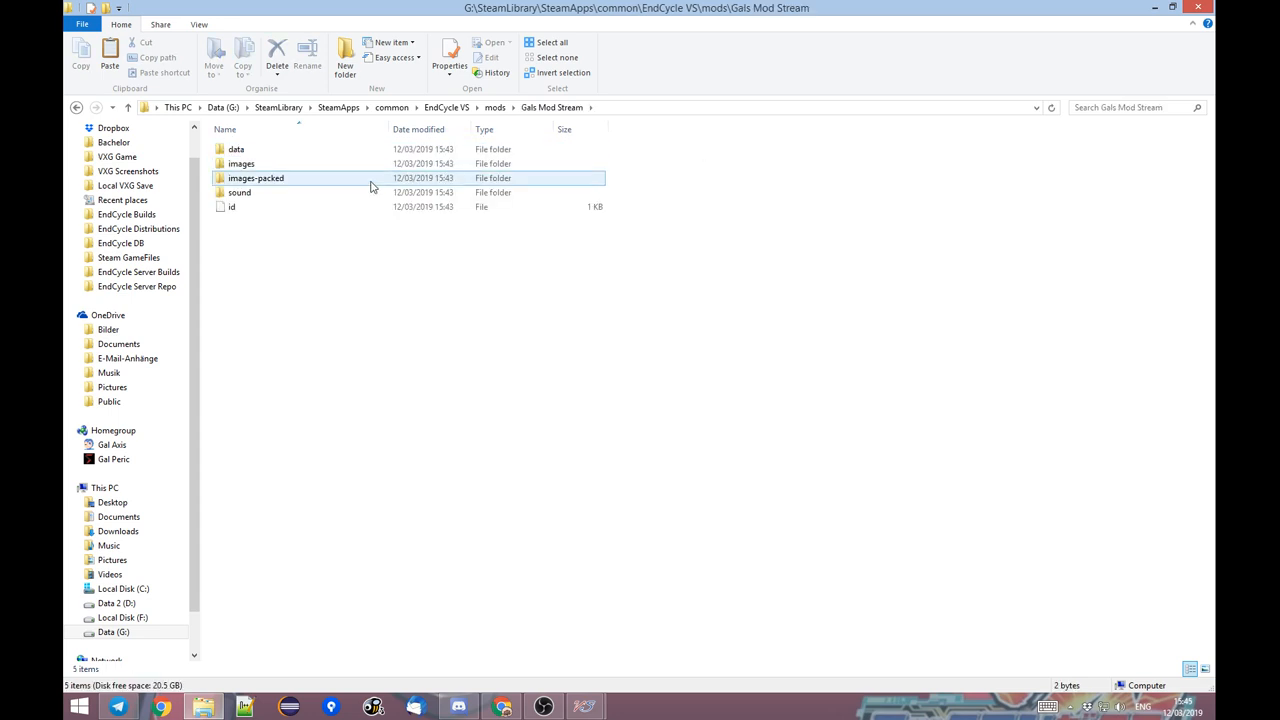
left_click(285, 165)
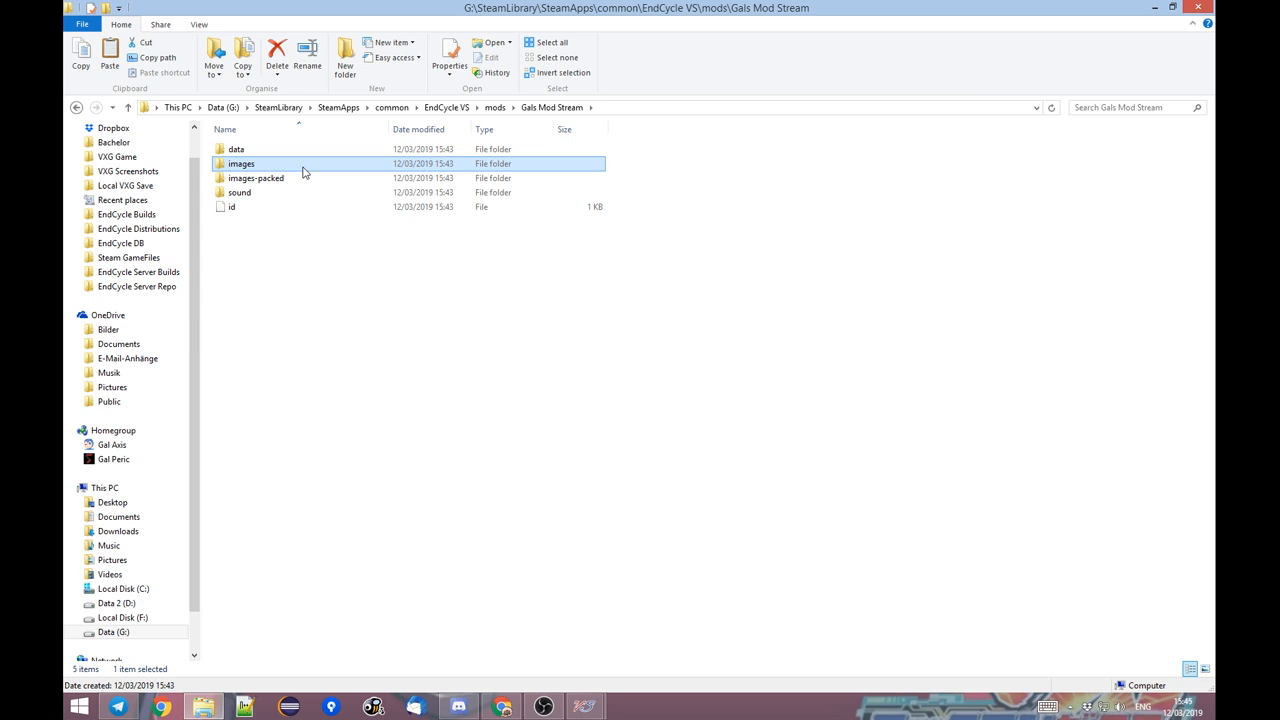
double_click(303, 165)
key("ctrl+v")
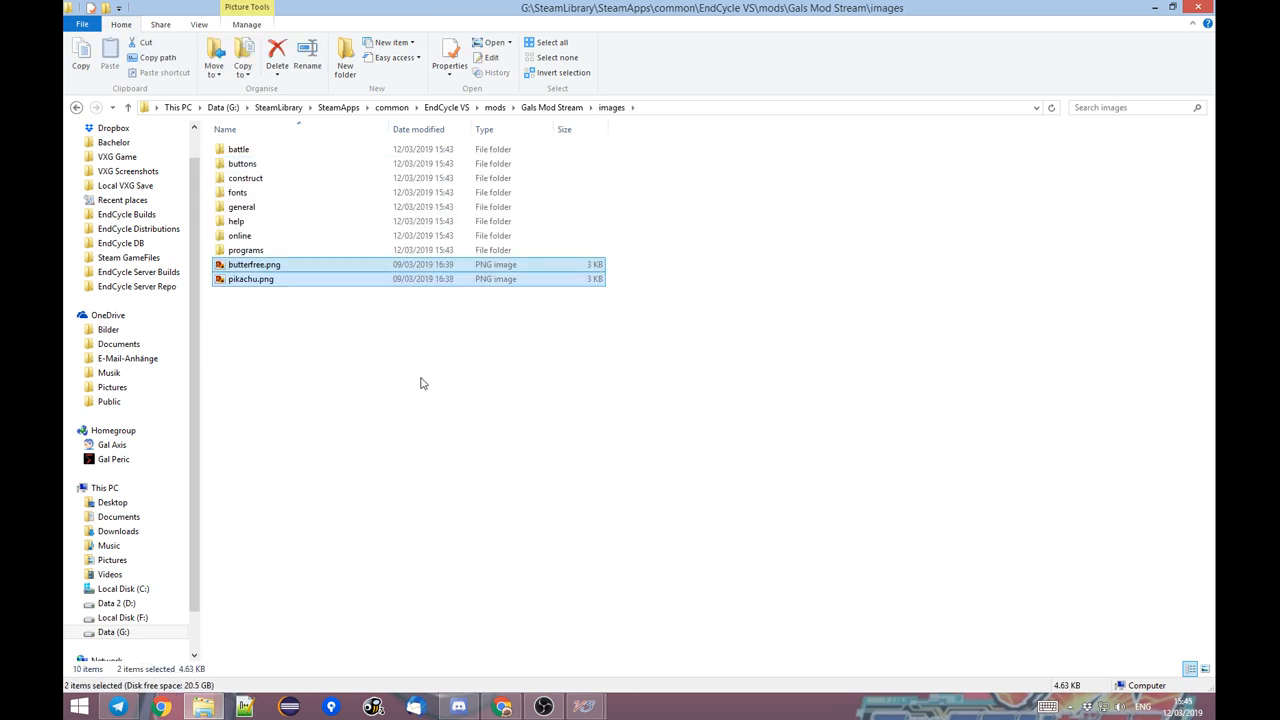
Show the mod's images folder as large thumbnails and look over its subfolders and the two sprite files.
left_click(420, 383)
right_click(530, 328)
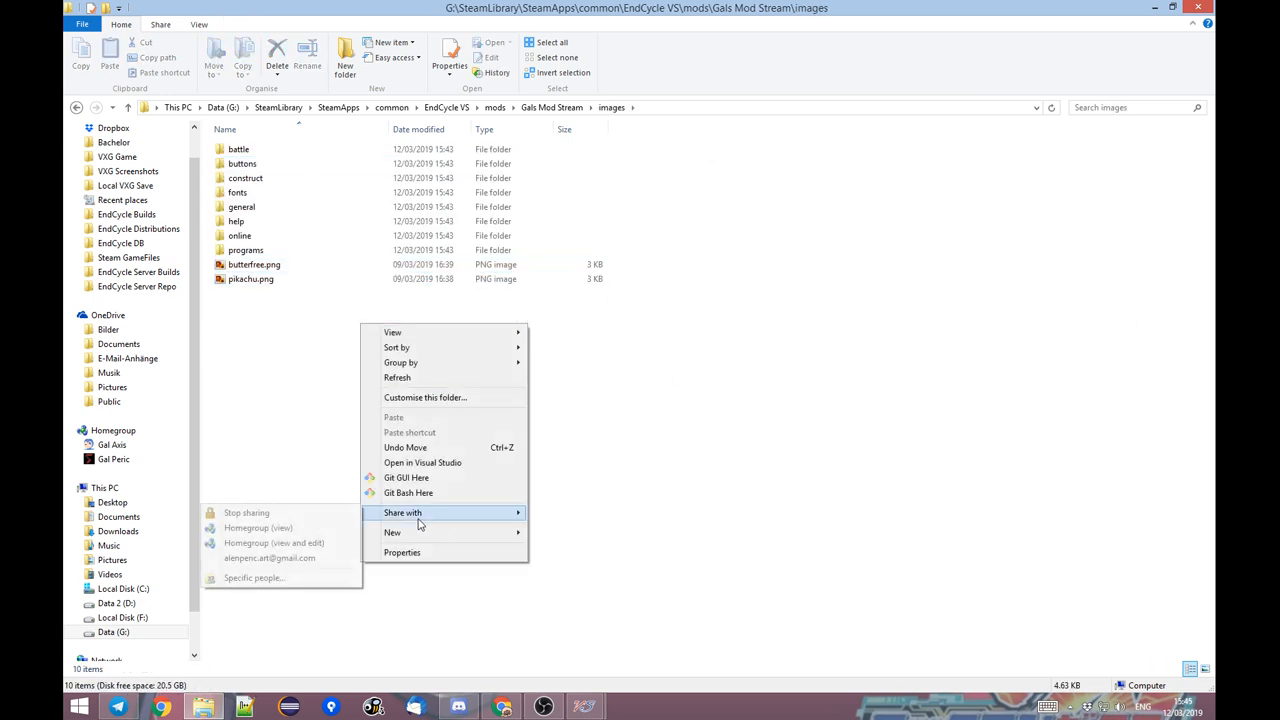
left_click(316, 287)
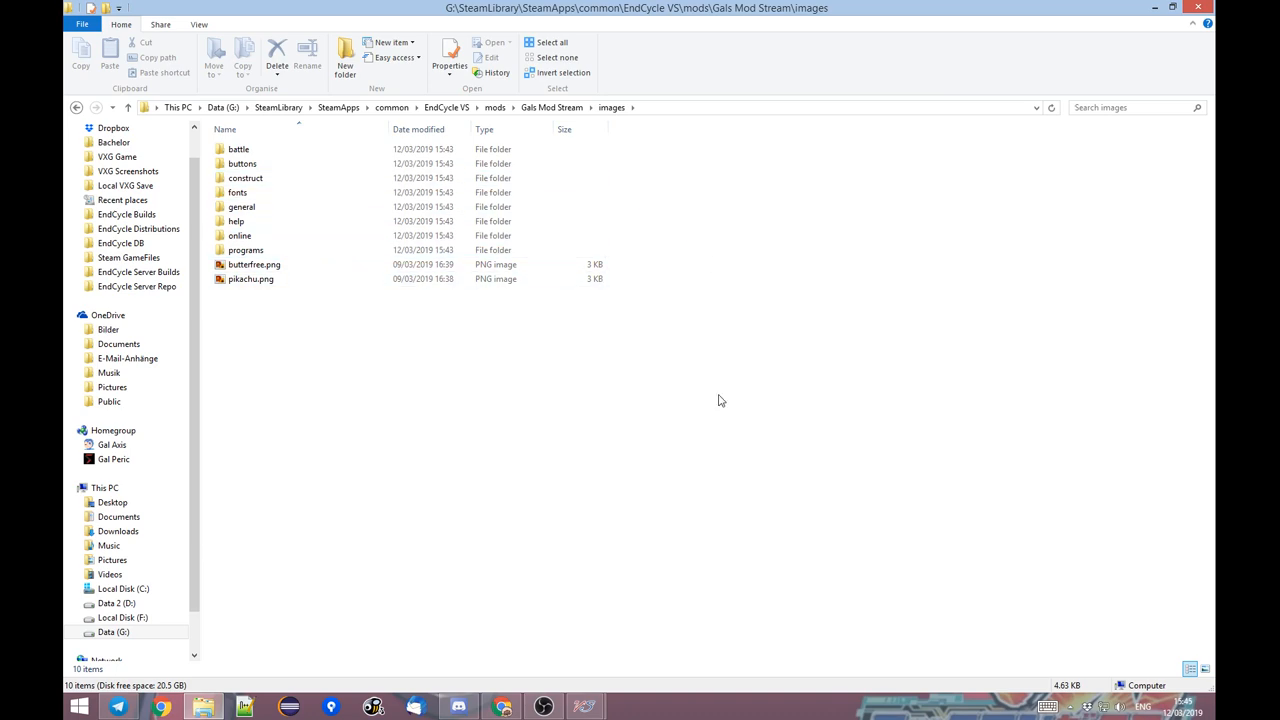
left_click(1205, 669)
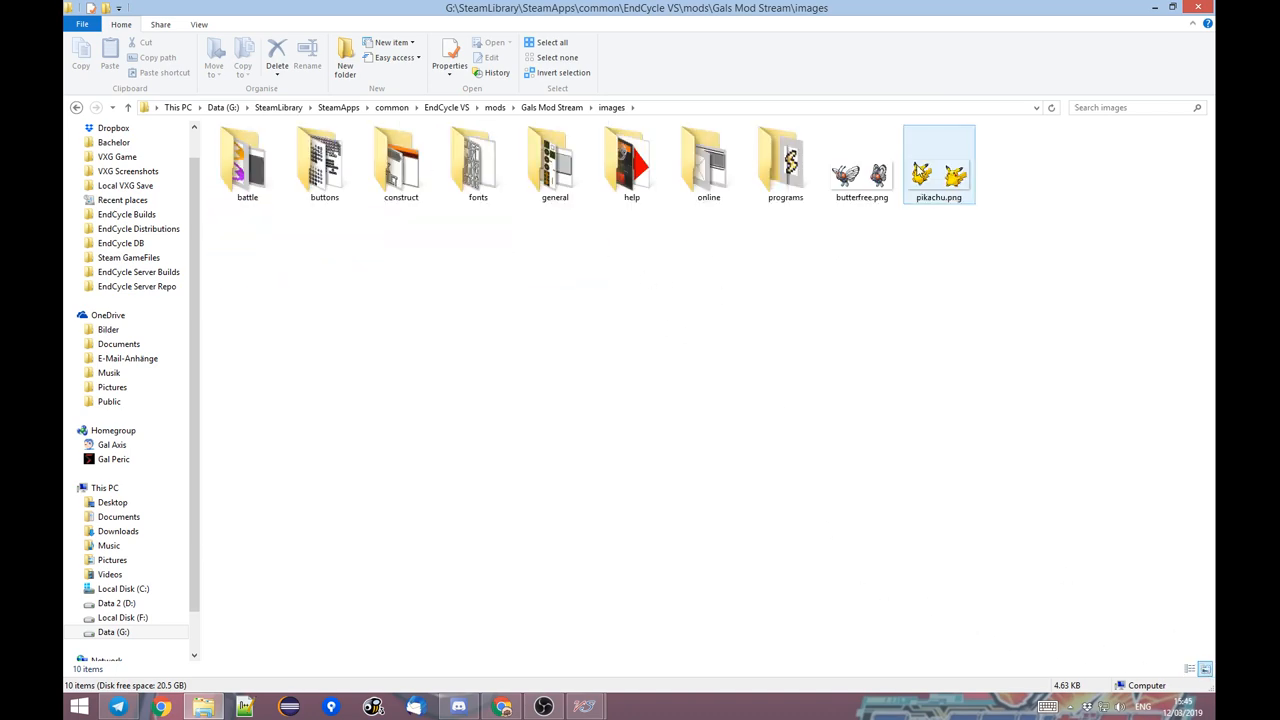
left_click_drag(786, 274, 205, 168)
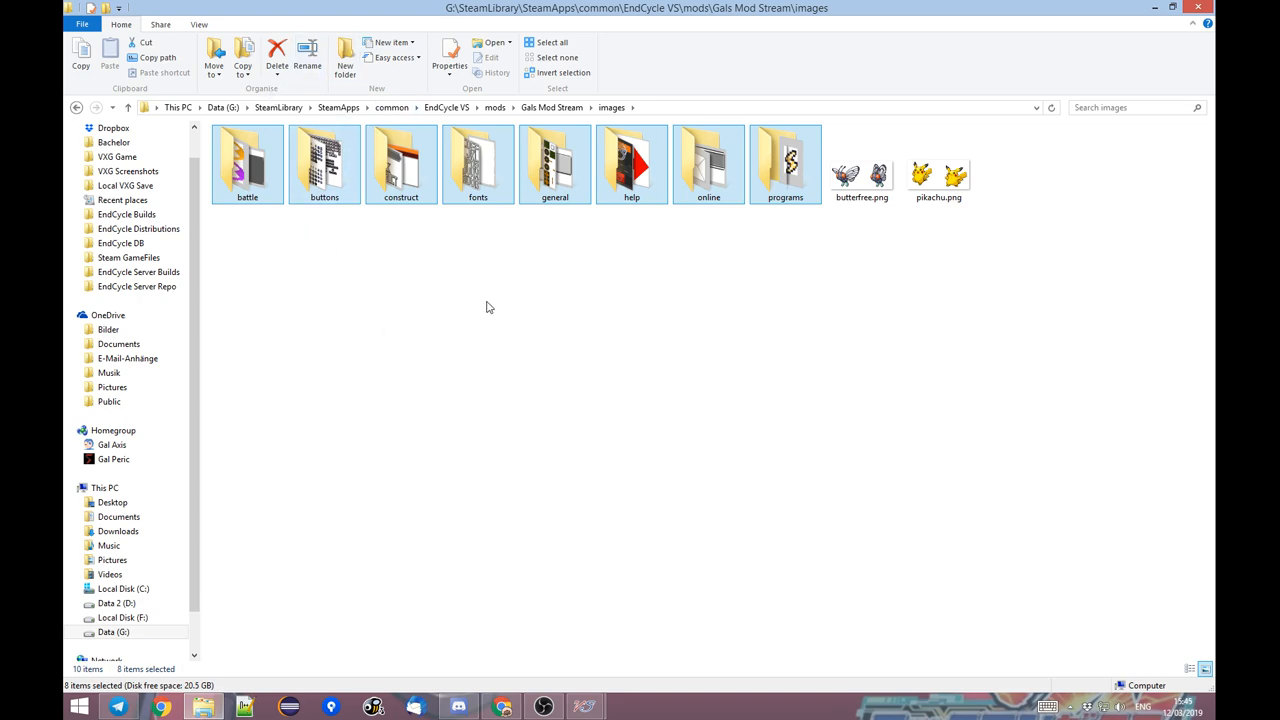
left_click(446, 259)
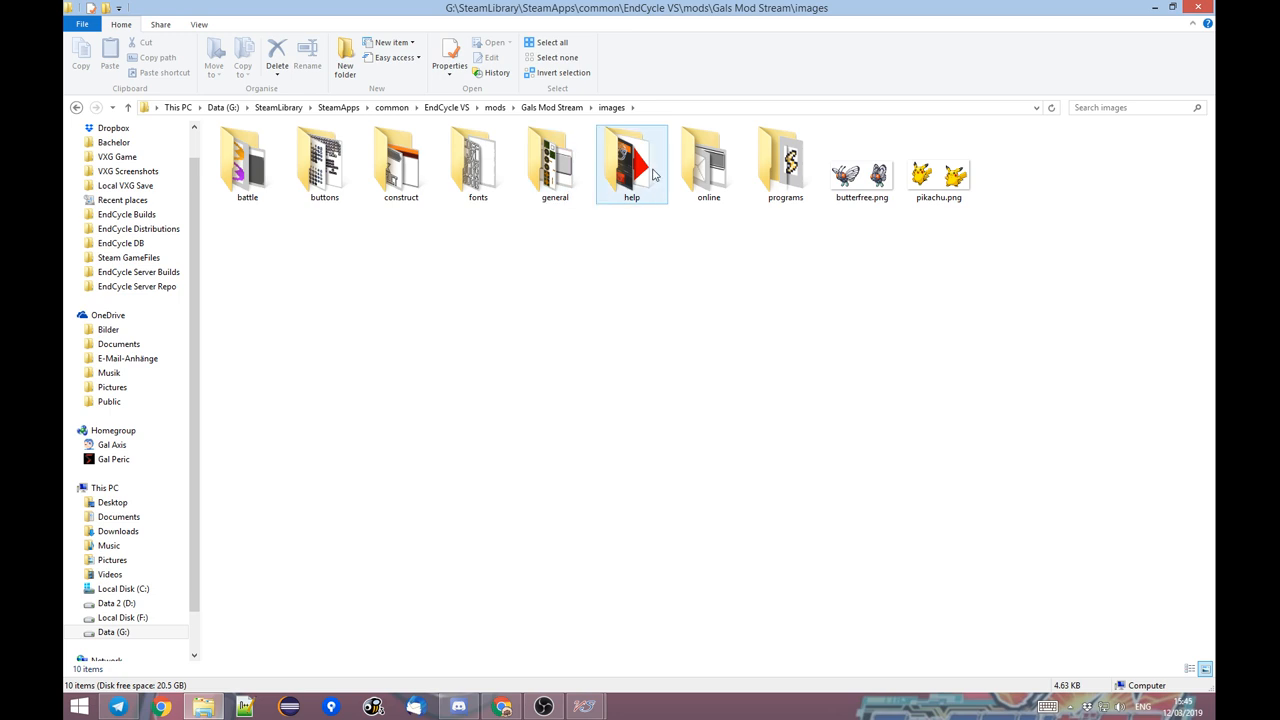
left_click_drag(959, 313, 865, 183)
left_click_drag(923, 244, 889, 188)
left_click(919, 313)
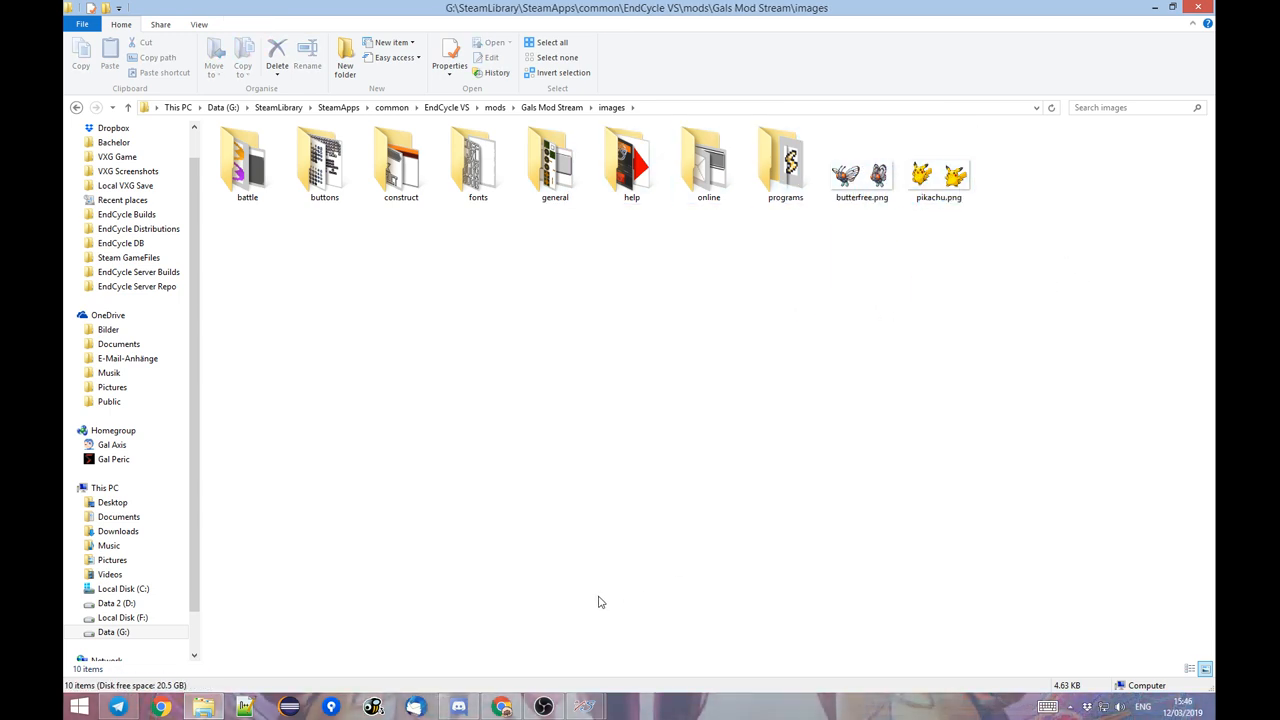
Switch back to the EndCycle VS Toolbox.
mouse_move(594, 712)
left_click(668, 619)
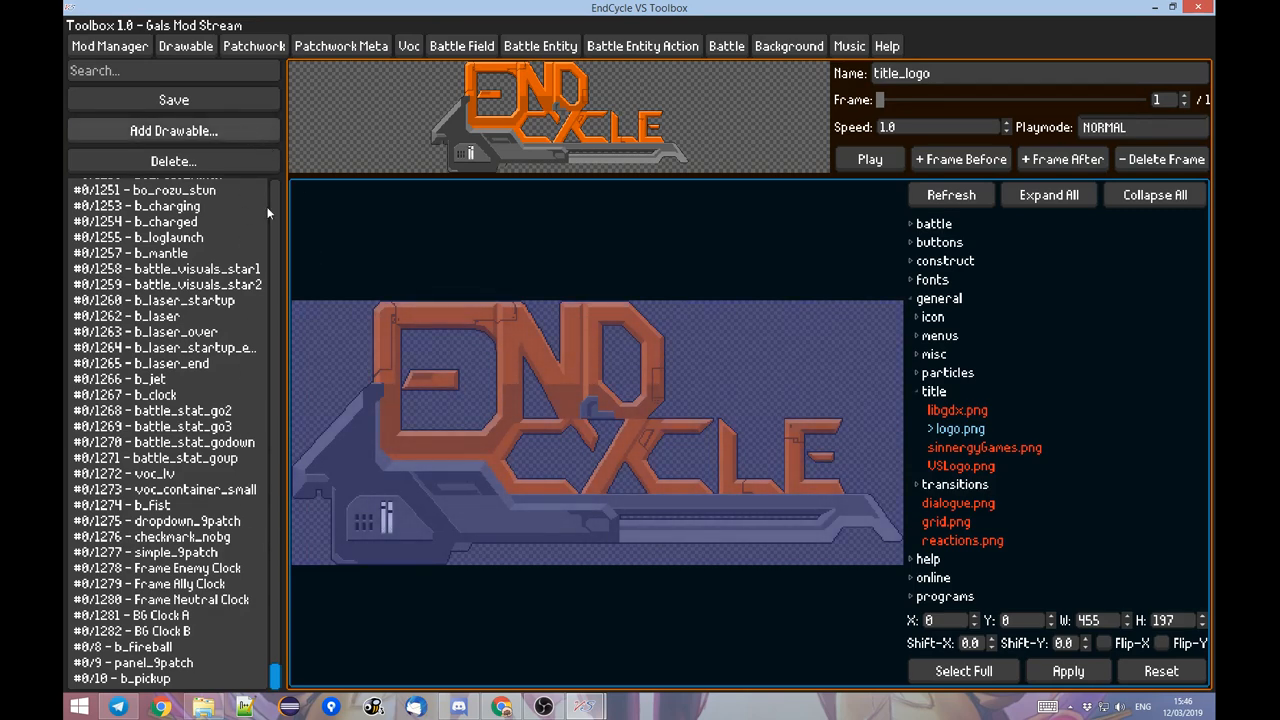
left_click(175, 131)
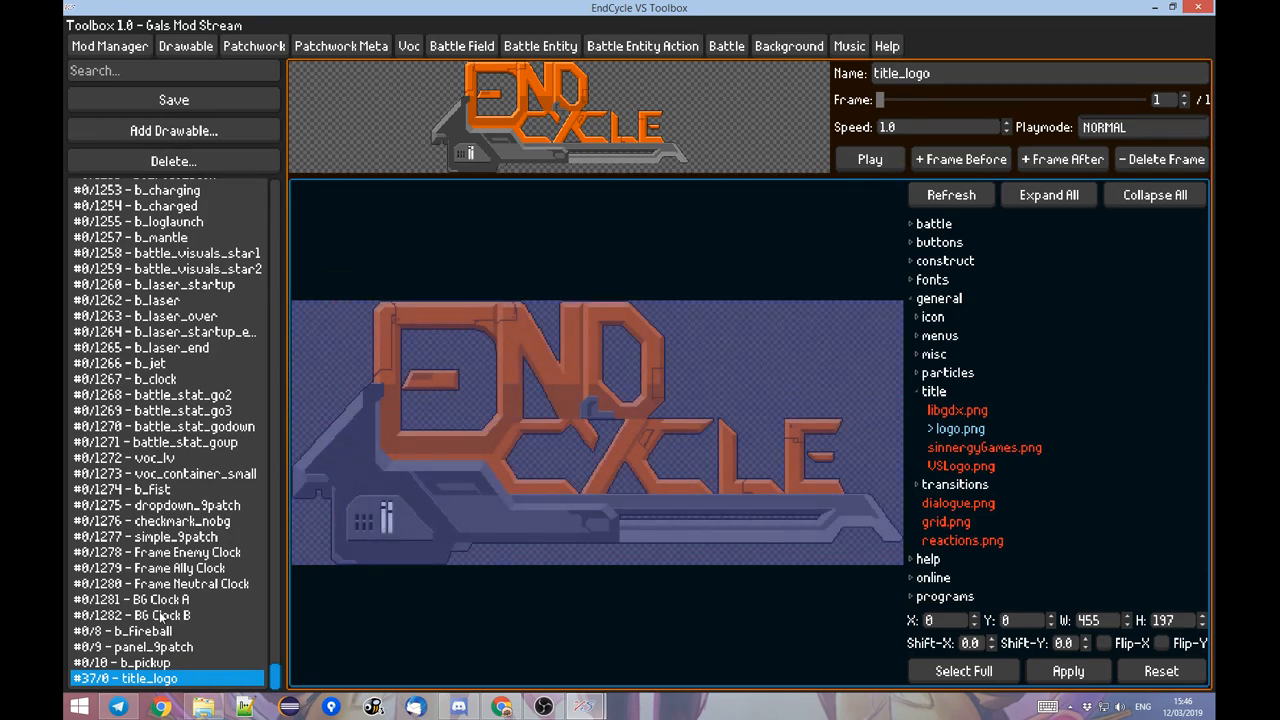
left_click(141, 152)
left_click(641, 368)
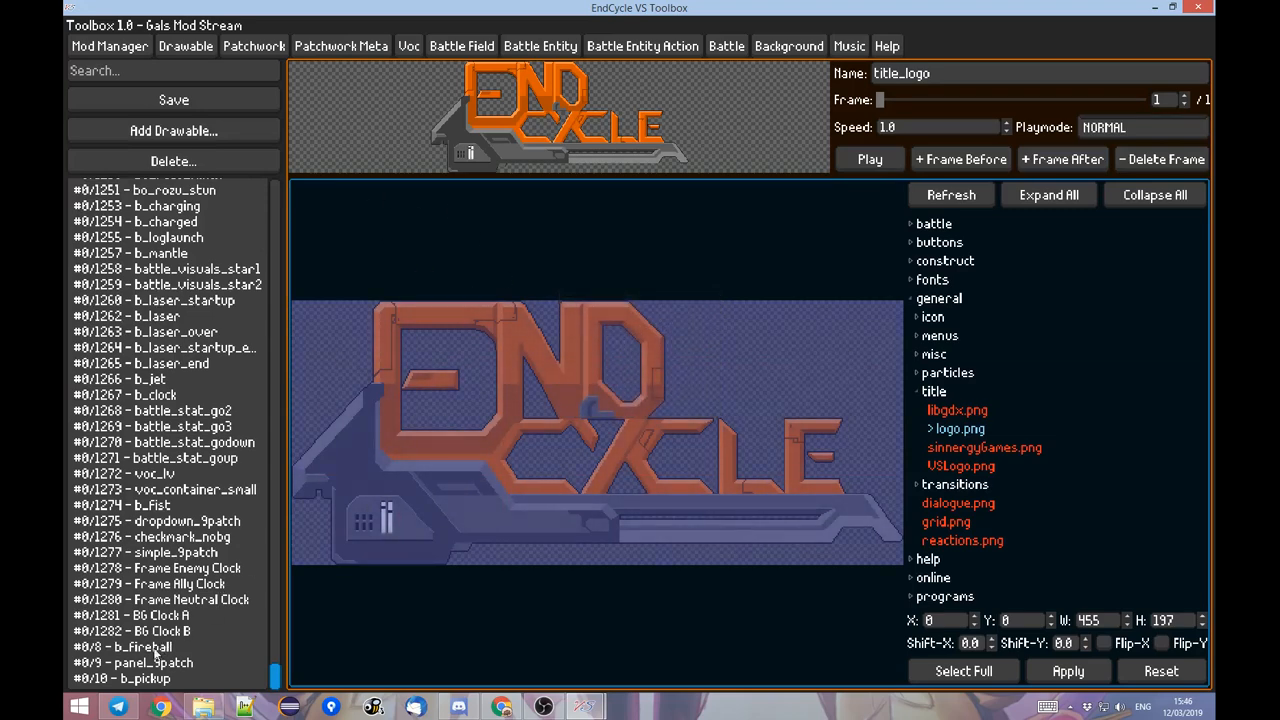
Add a new drawable based on the existing b_pickup drawable.
left_click(110, 679)
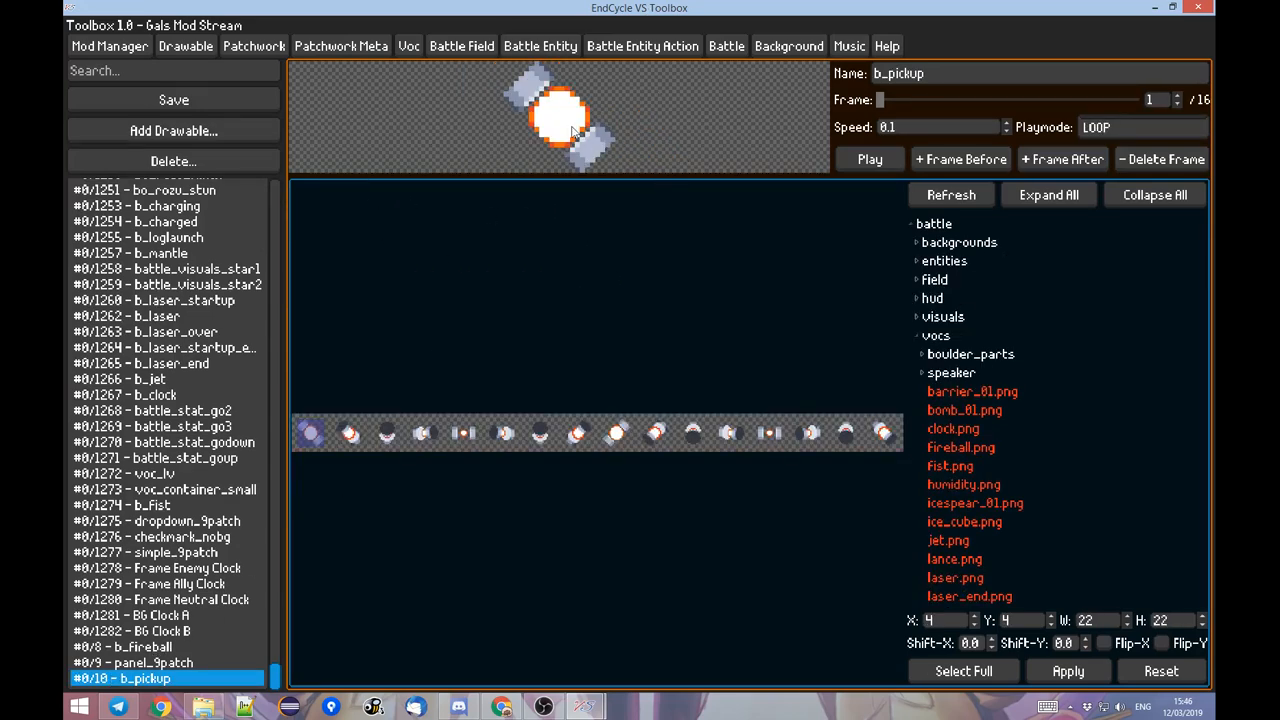
left_click(240, 129)
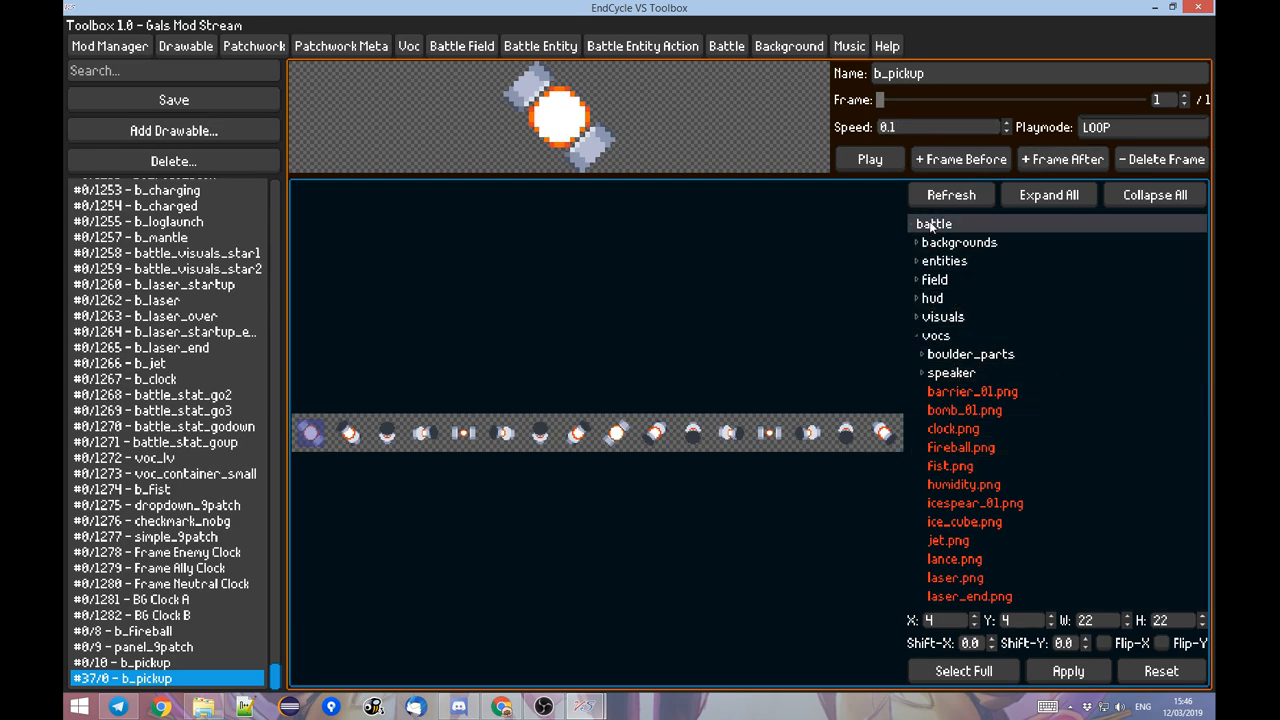
Apply the left Pikachu of pikachu.png as the new drawable's frame, with region X 9, Y 4, width 41 and height 49.
left_click(932, 225)
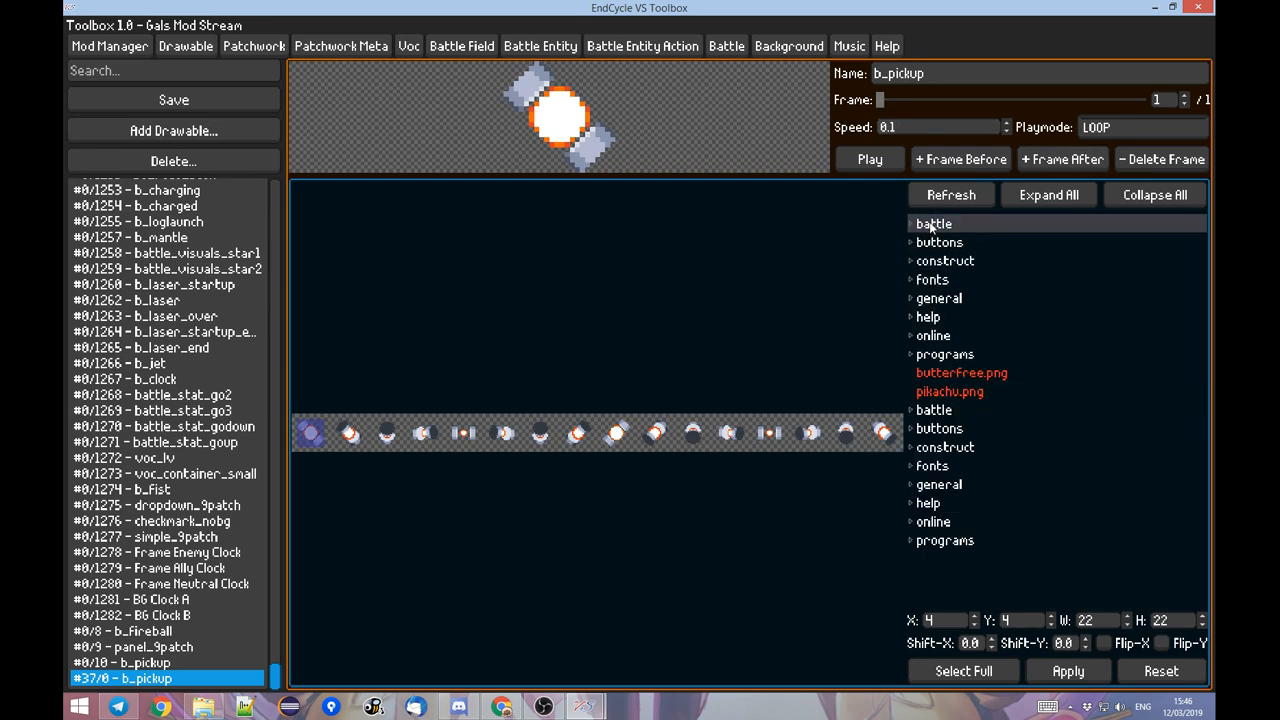
left_click(955, 392)
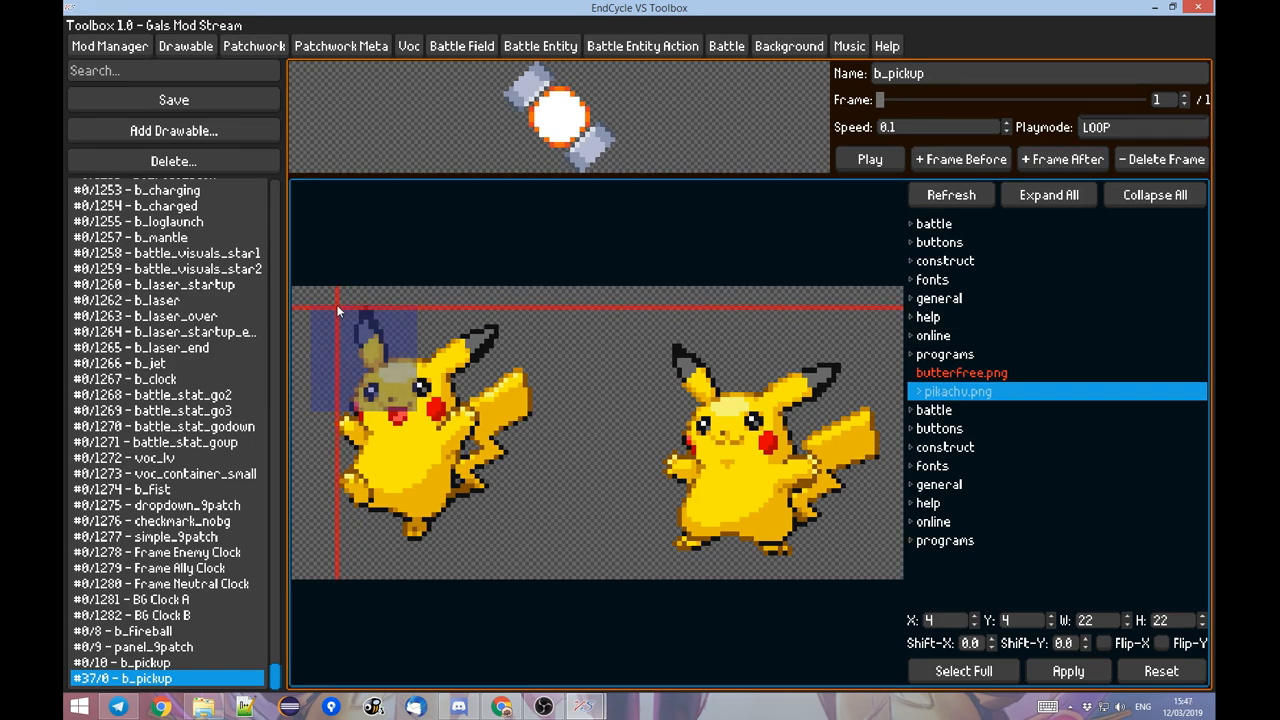
left_click_drag(363, 337, 529, 538)
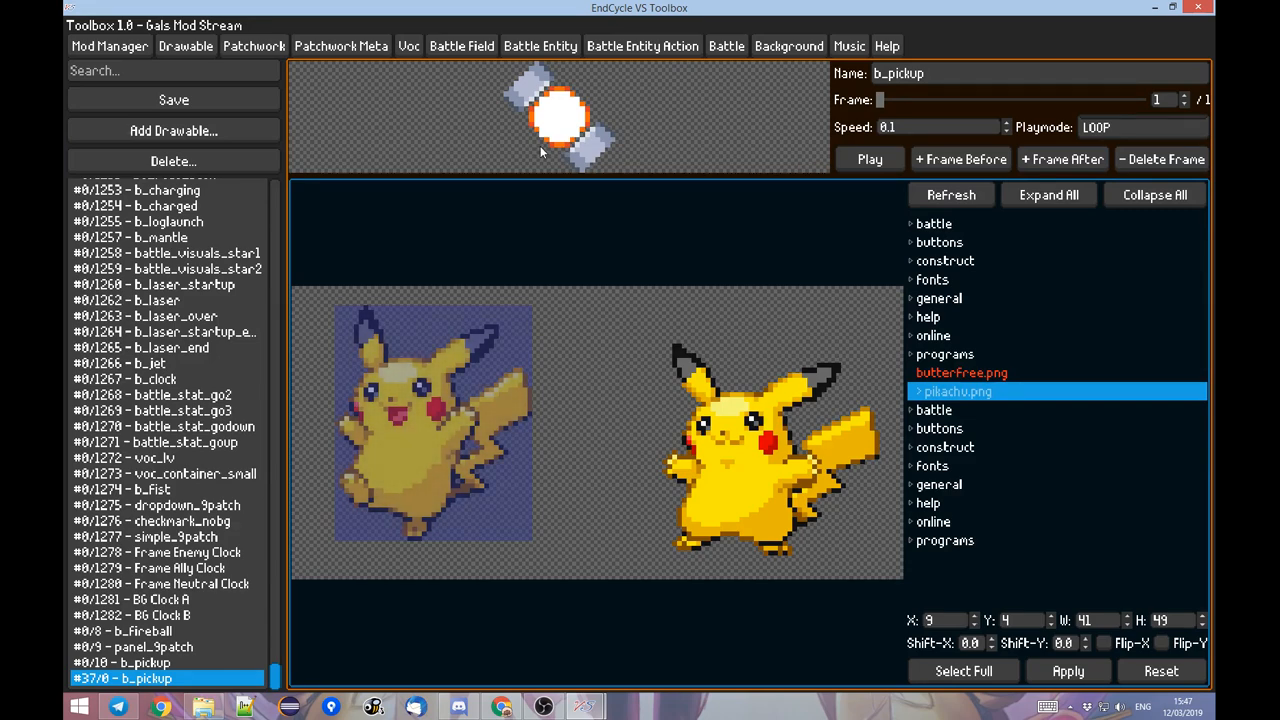
left_click(1068, 672)
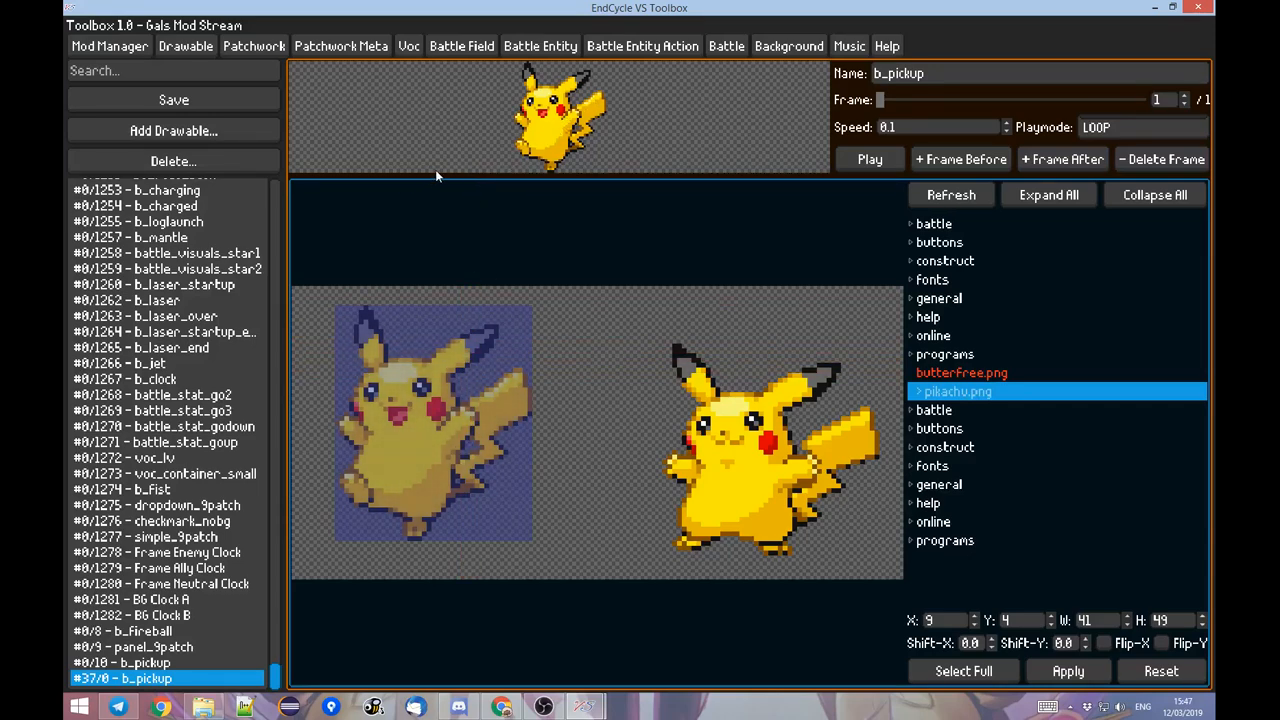
Rename the new b_pickup drawable to "Pikachu Test".
left_click_drag(955, 75, 817, 95)
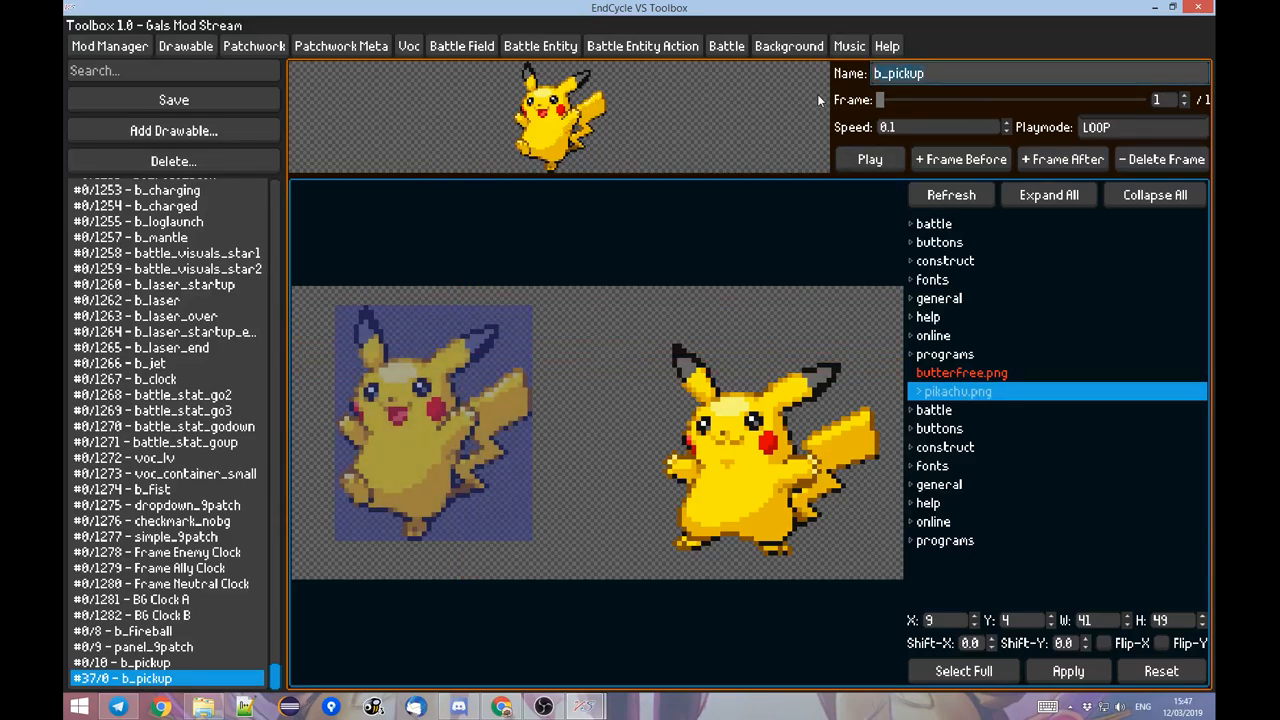
type("Pikachu Test")
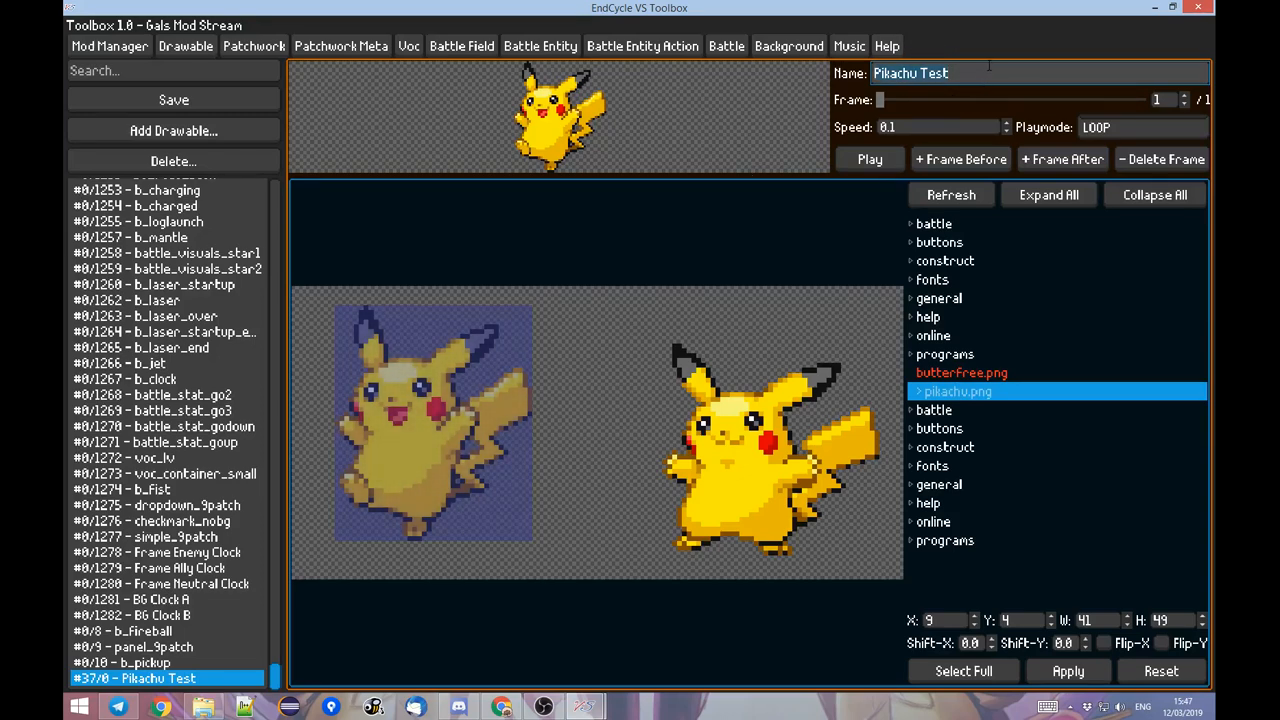
mouse_move(973, 78)
left_mouse_down()
mouse_move(891, 76)
mouse_move(985, 77)
left_mouse_up()
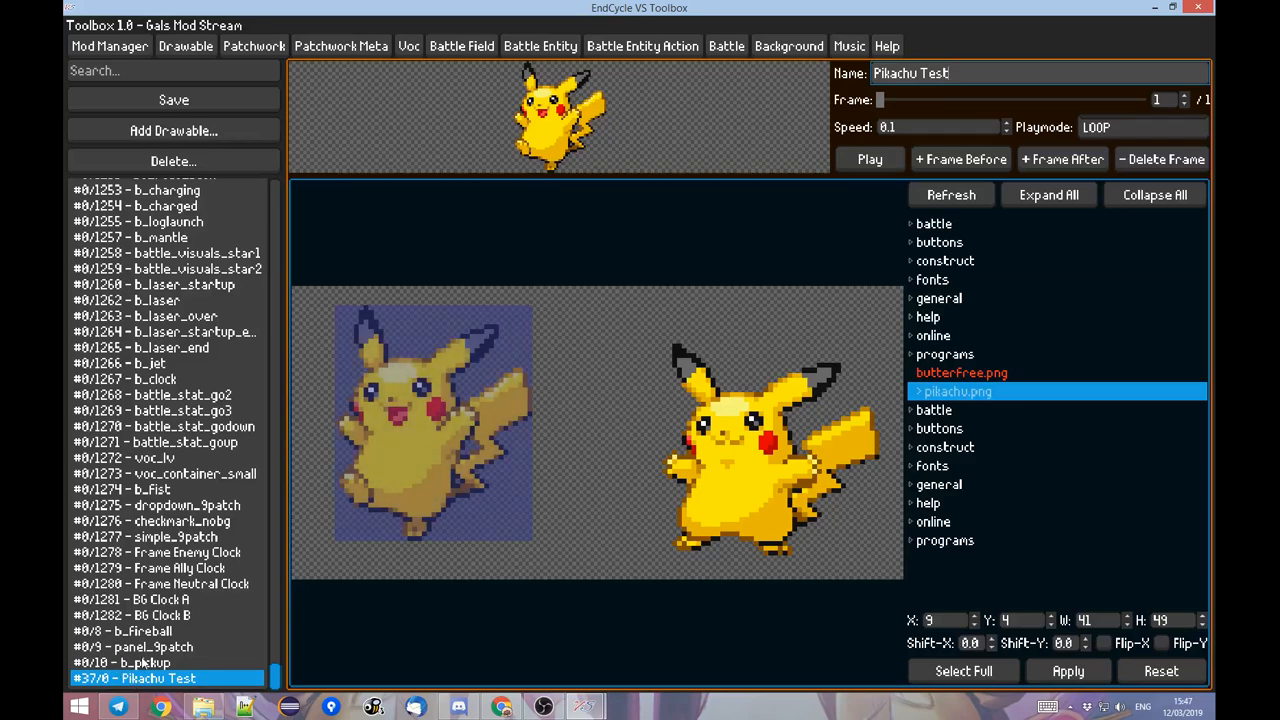
Quit Telegram, which is running in the background of the system.
left_click(1062, 707)
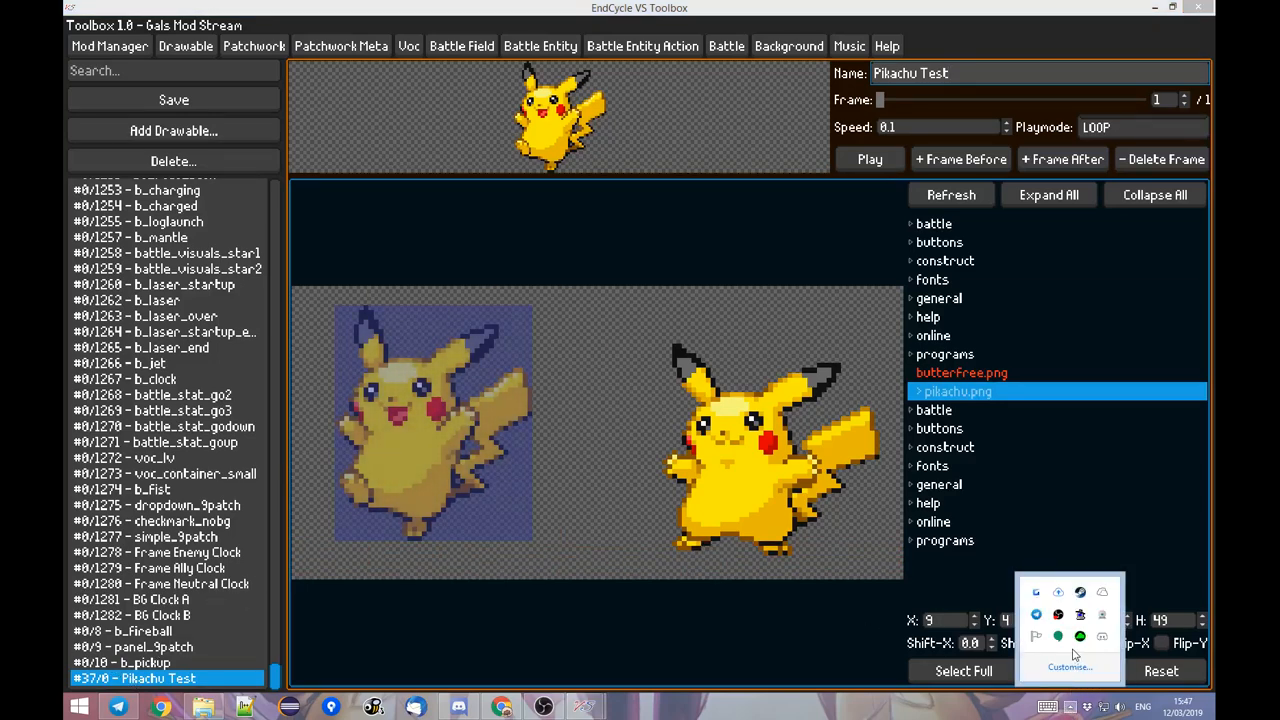
right_click(1036, 614)
left_click(1078, 694)
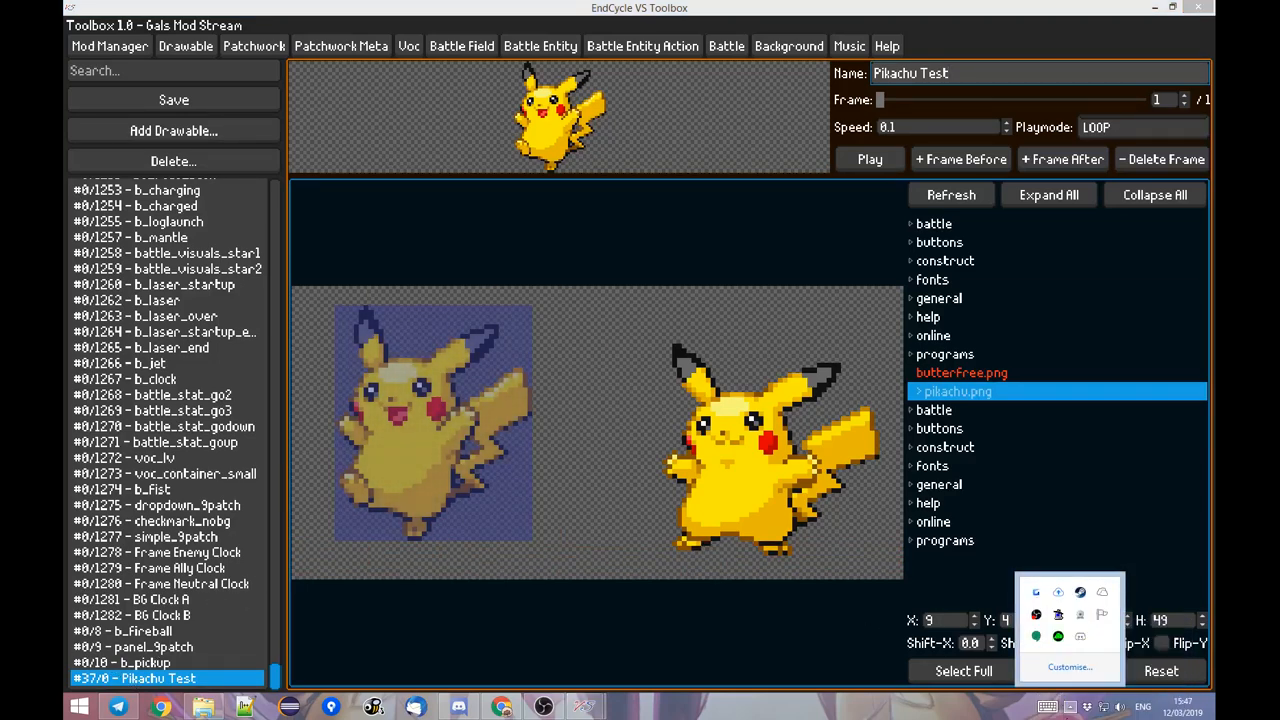
left_click(1070, 707)
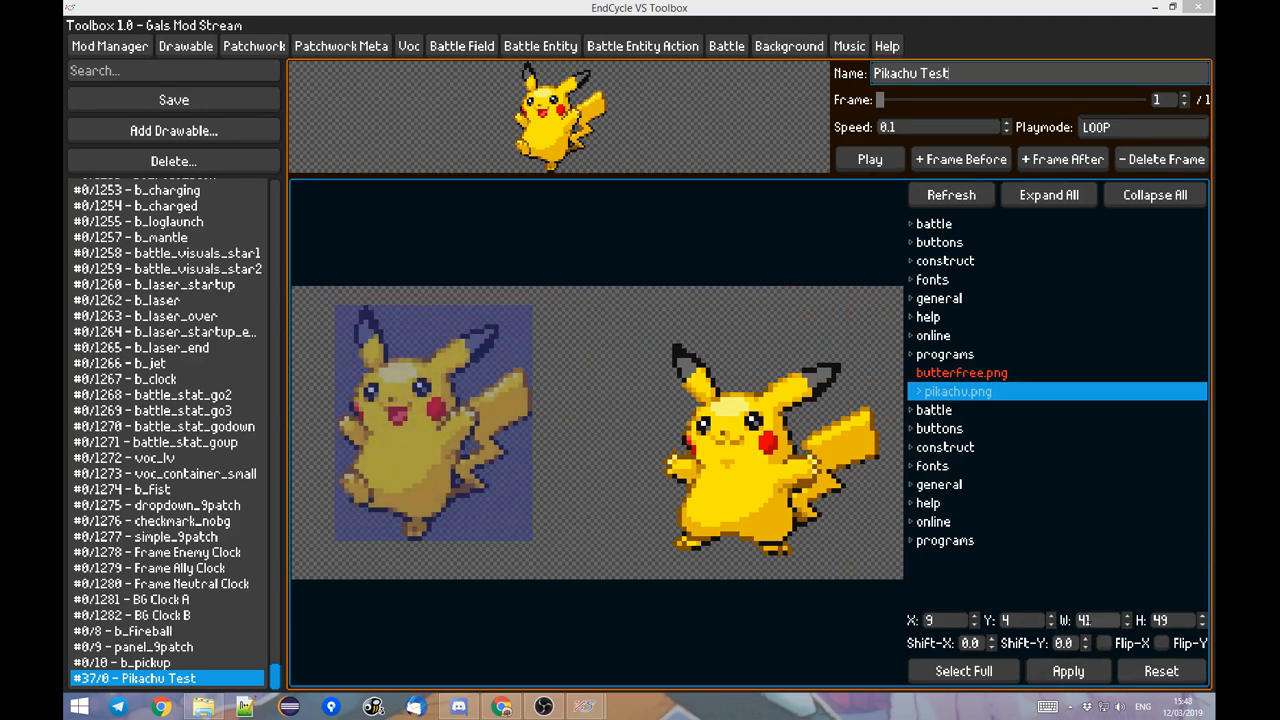
Flip the first frame horizontally and add a second frame after it from the right Pikachu, with region X 77, Y 12, width 45, height 44.
left_click(1103, 643)
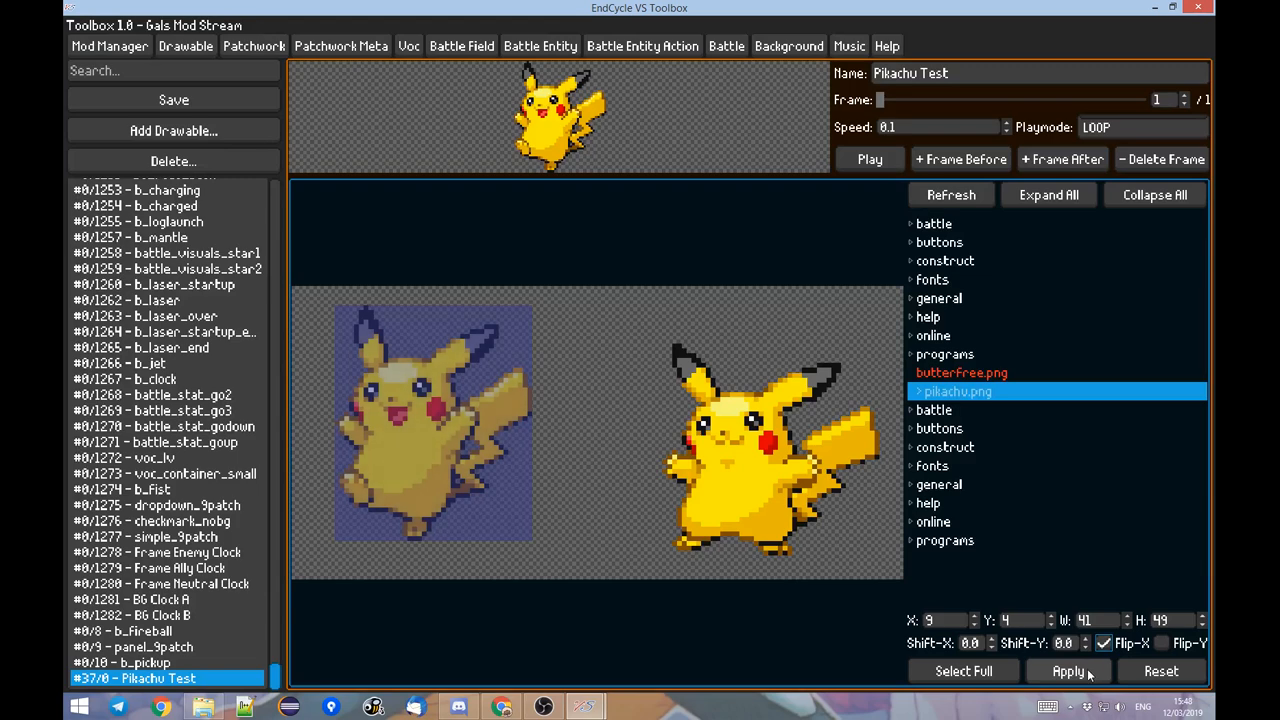
left_click(1085, 673)
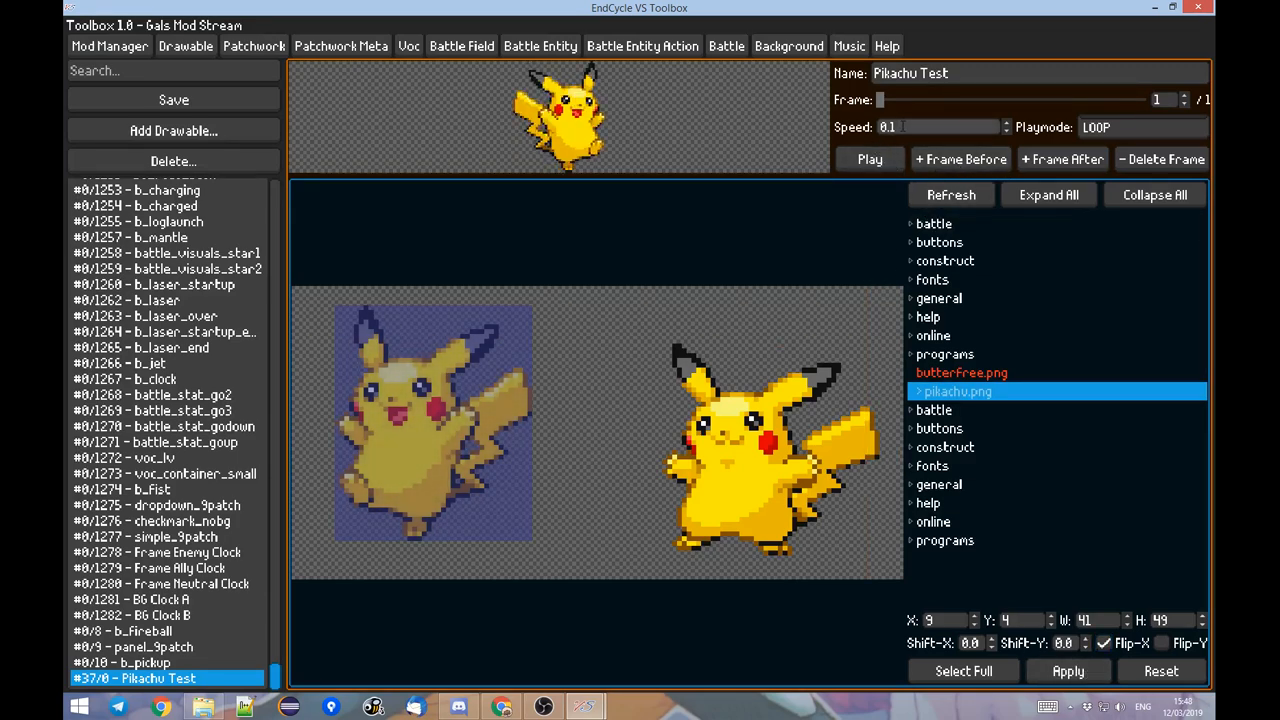
left_click(1058, 160)
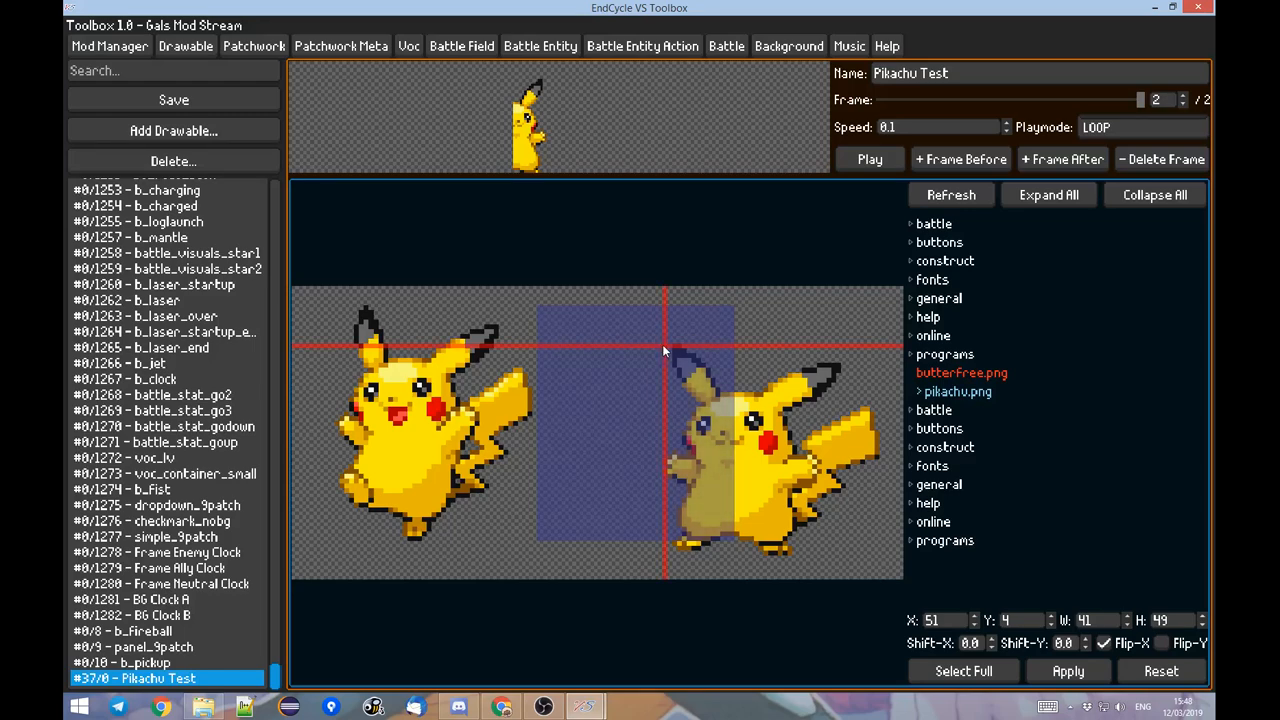
left_click_drag(662, 342, 876, 557)
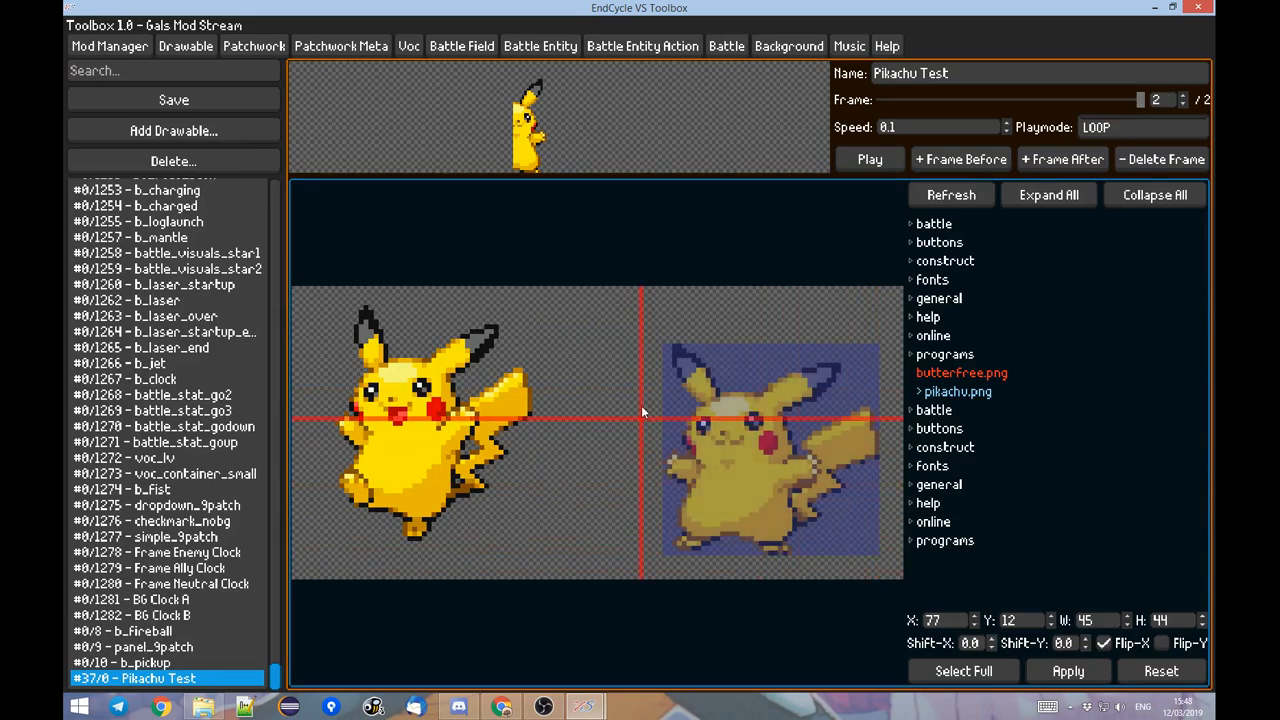
left_click(1104, 679)
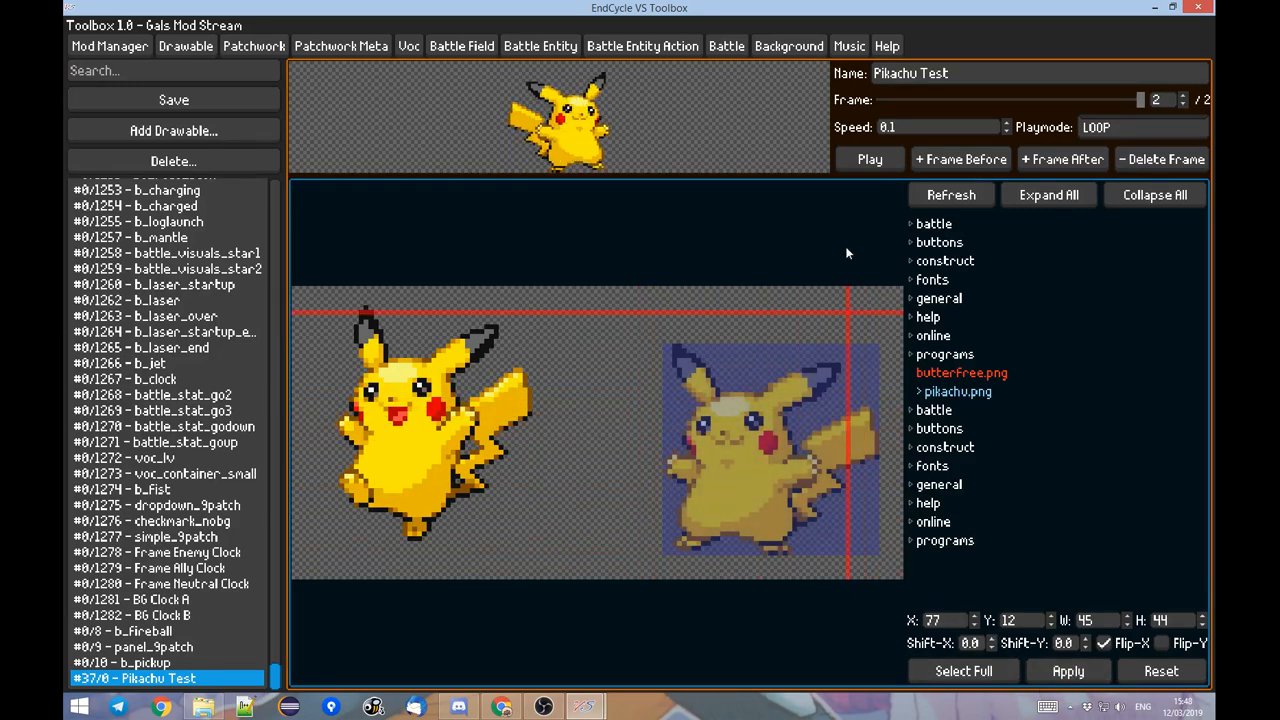
Align frame 1 with frame 2 by applying a Shift-X of 4.0 and a Shift-Y of 2.0 to frame 1.
left_click_drag(1139, 104, 1070, 108)
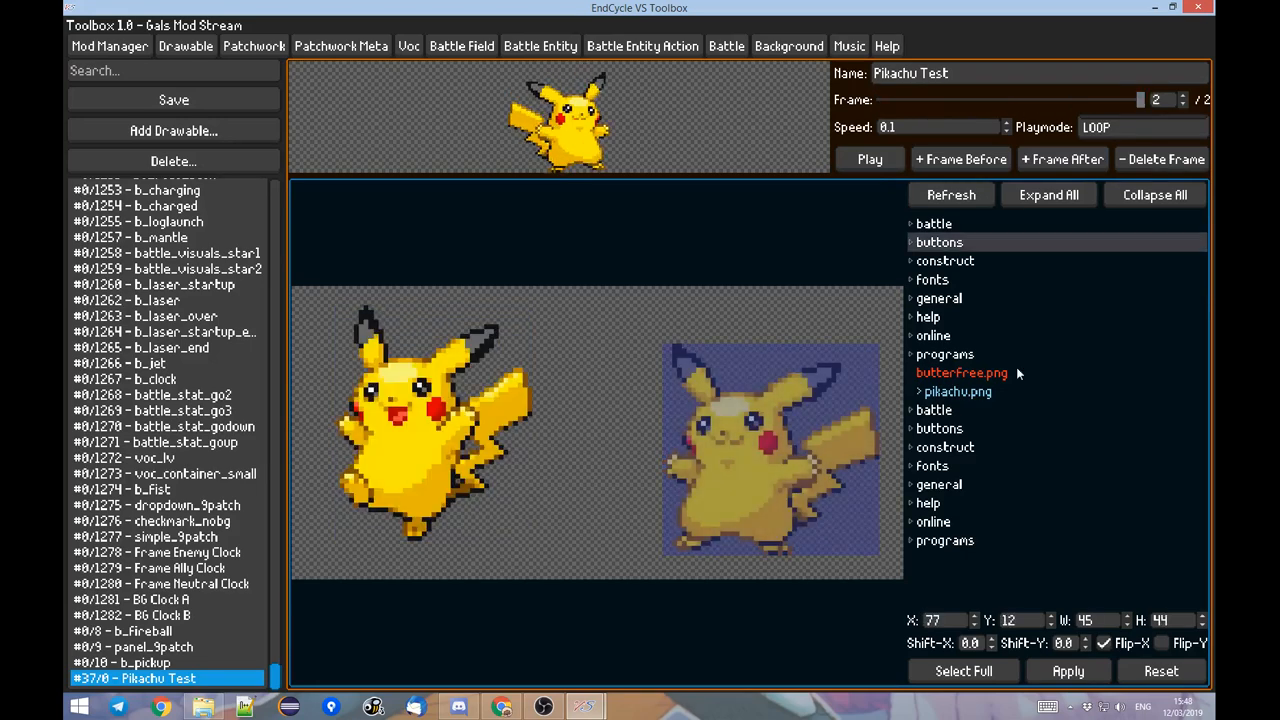
left_click_drag(981, 643, 940, 639)
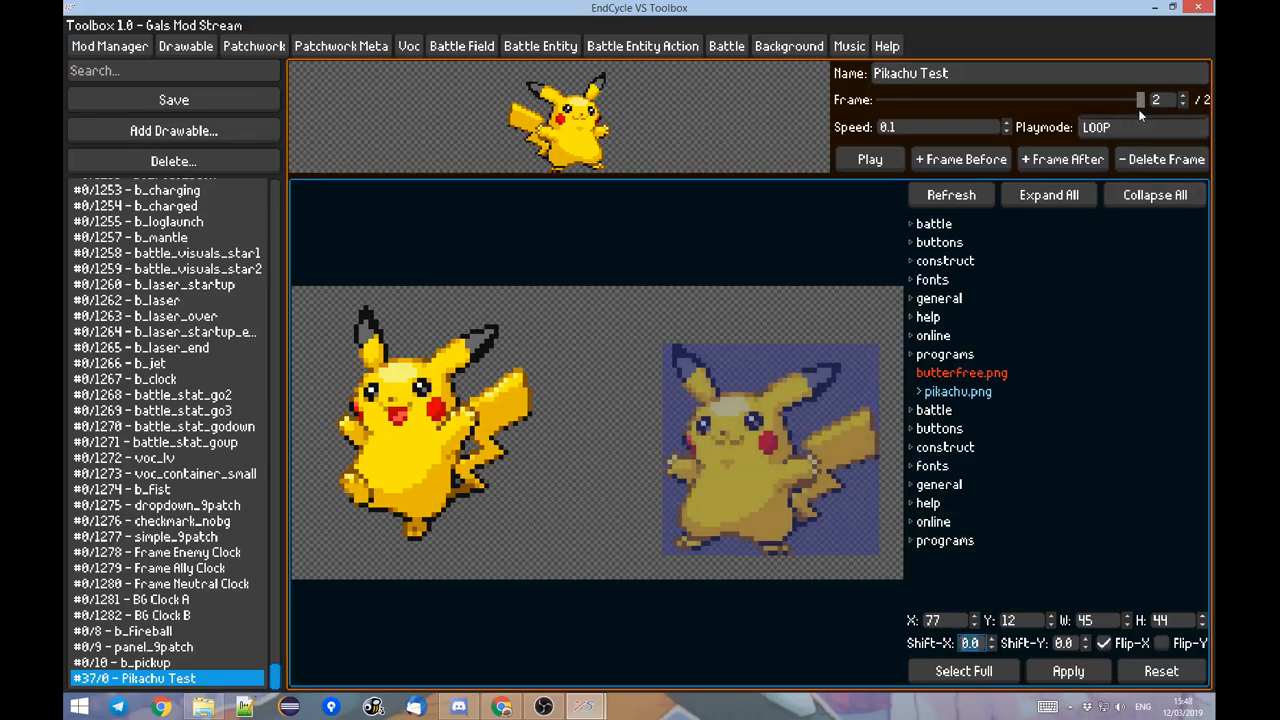
mouse_move(1134, 105)
left_mouse_down()
mouse_move(900, 108)
mouse_move(1088, 99)
mouse_move(993, 109)
mouse_move(1109, 117)
mouse_move(973, 108)
mouse_move(1136, 101)
left_mouse_up()
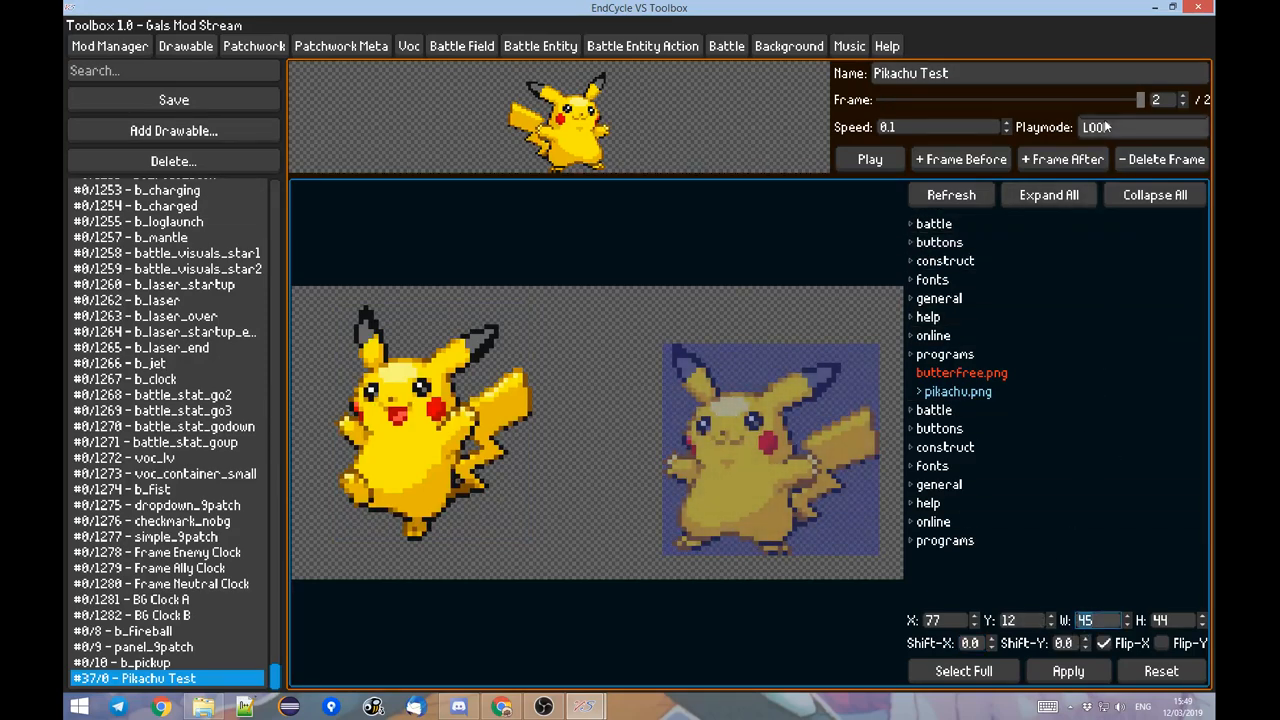
left_click_drag(1137, 104, 882, 101)
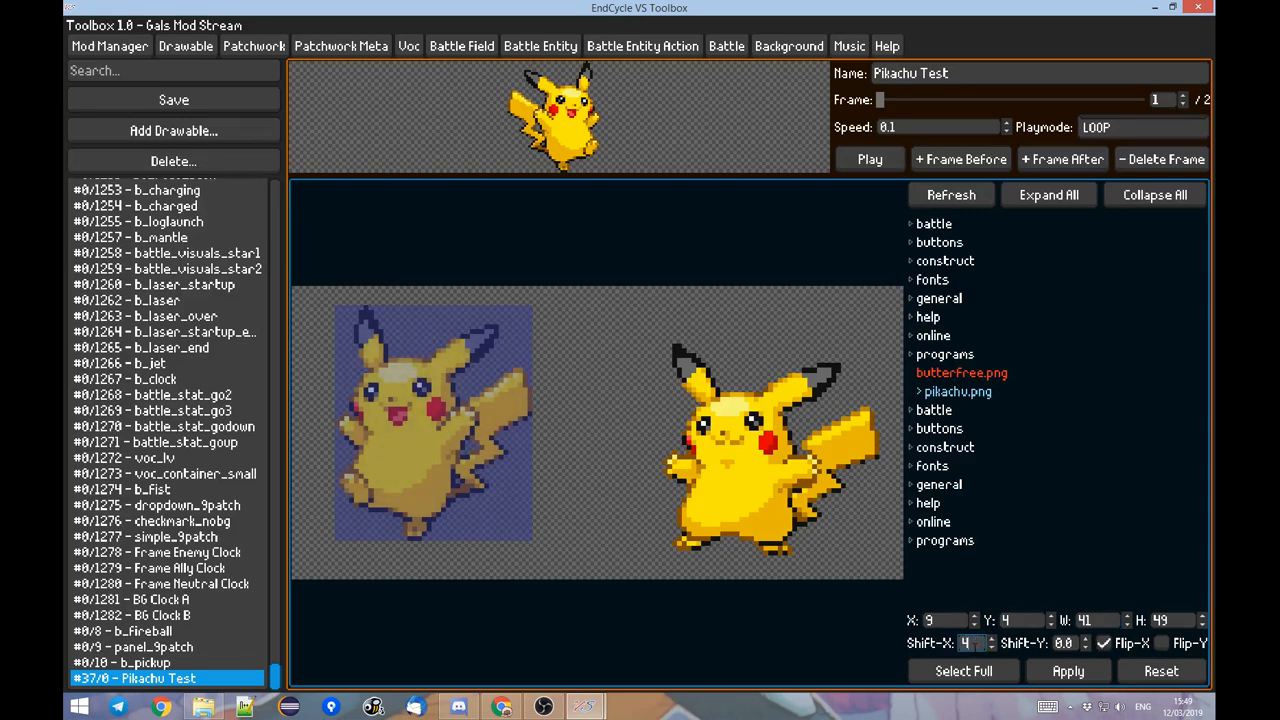
left_click(1064, 680)
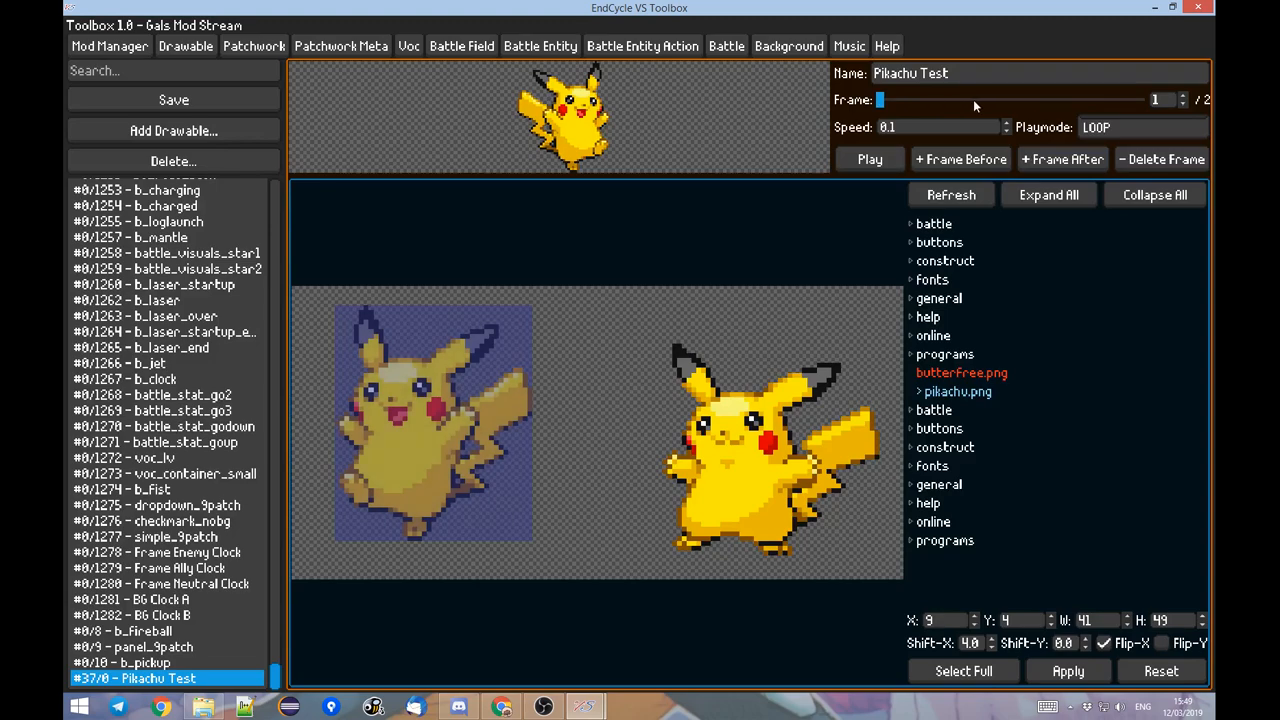
left_click(1053, 101)
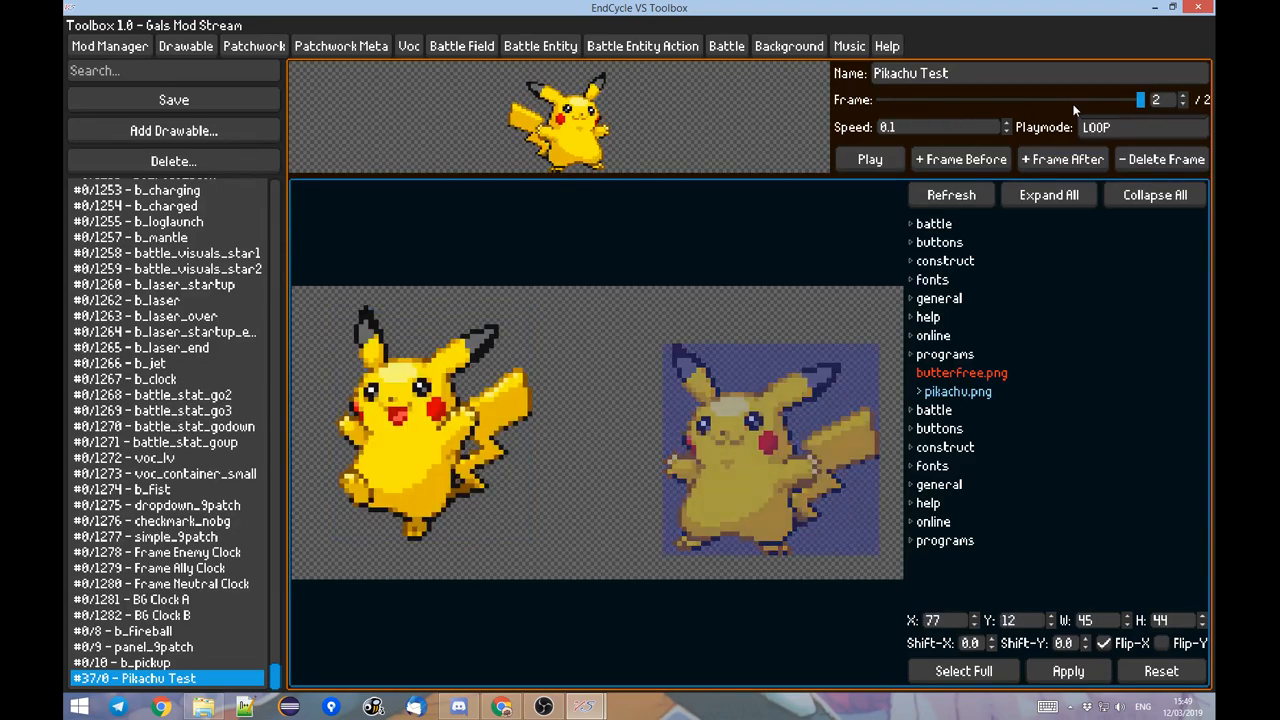
Set the Pikachu Test animation speed to 0.3 and play the animation to check its timing.
left_click(866, 161)
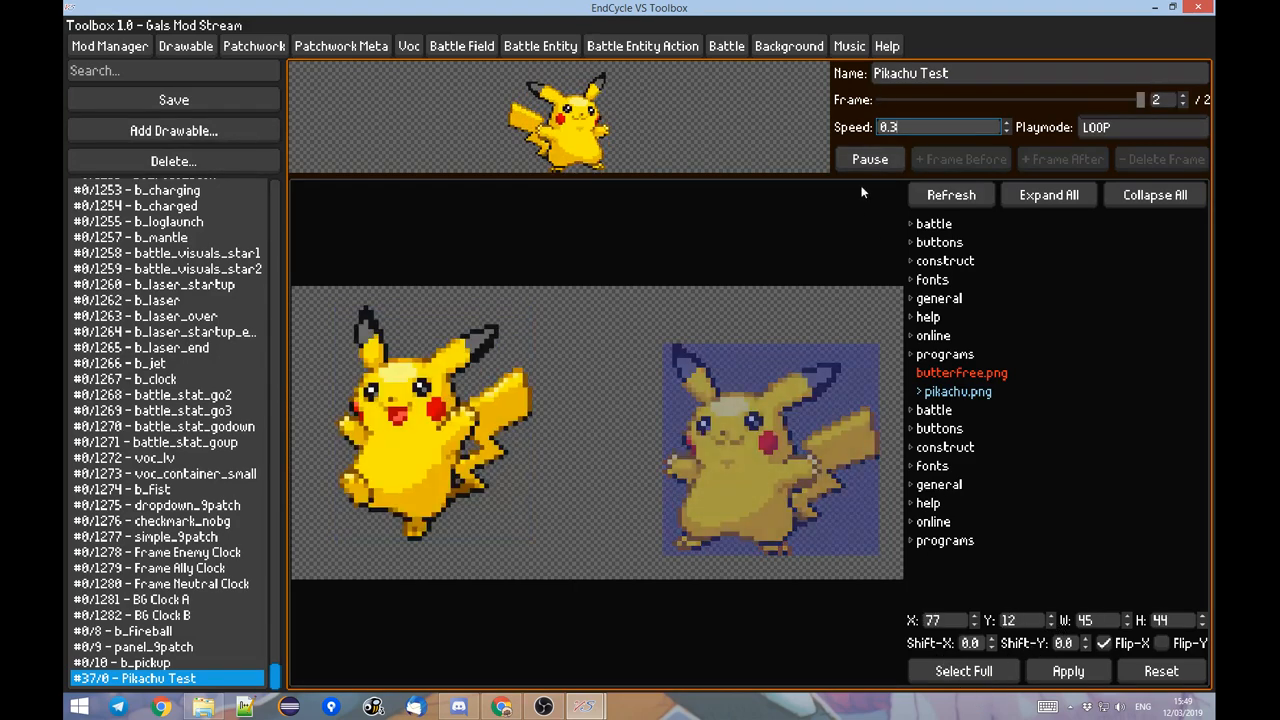
left_click(869, 159)
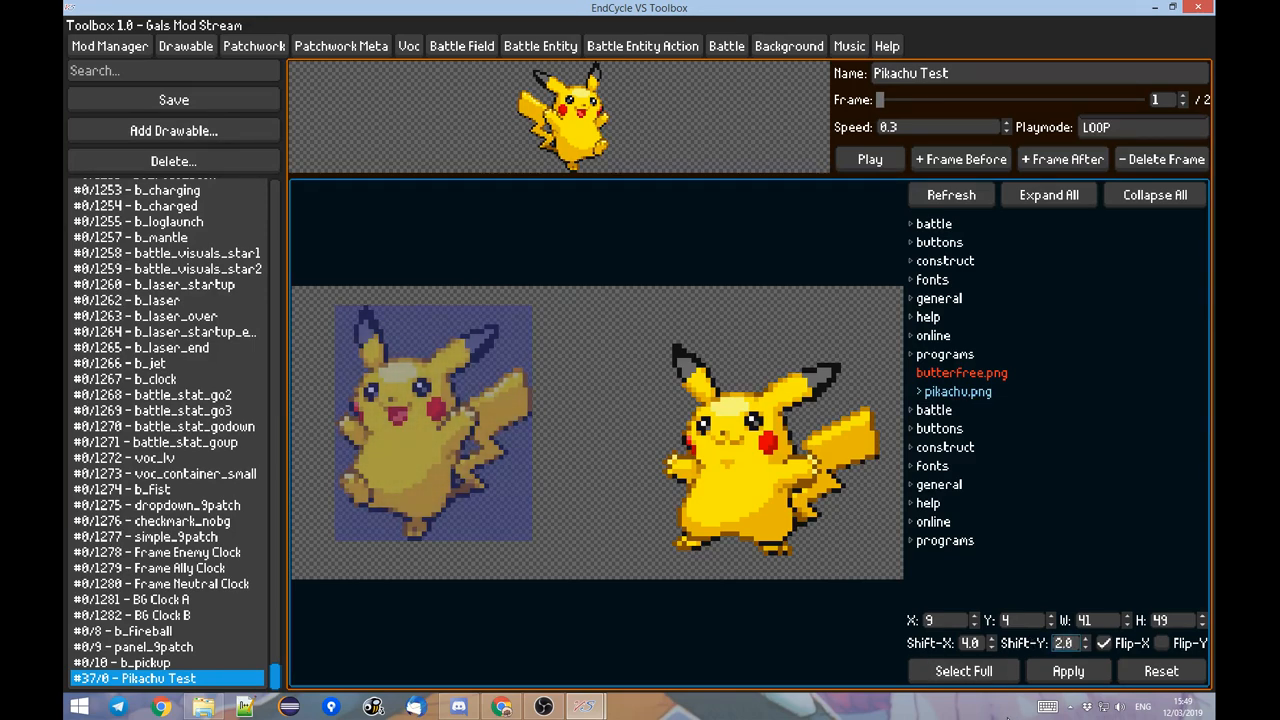
left_click(870, 161)
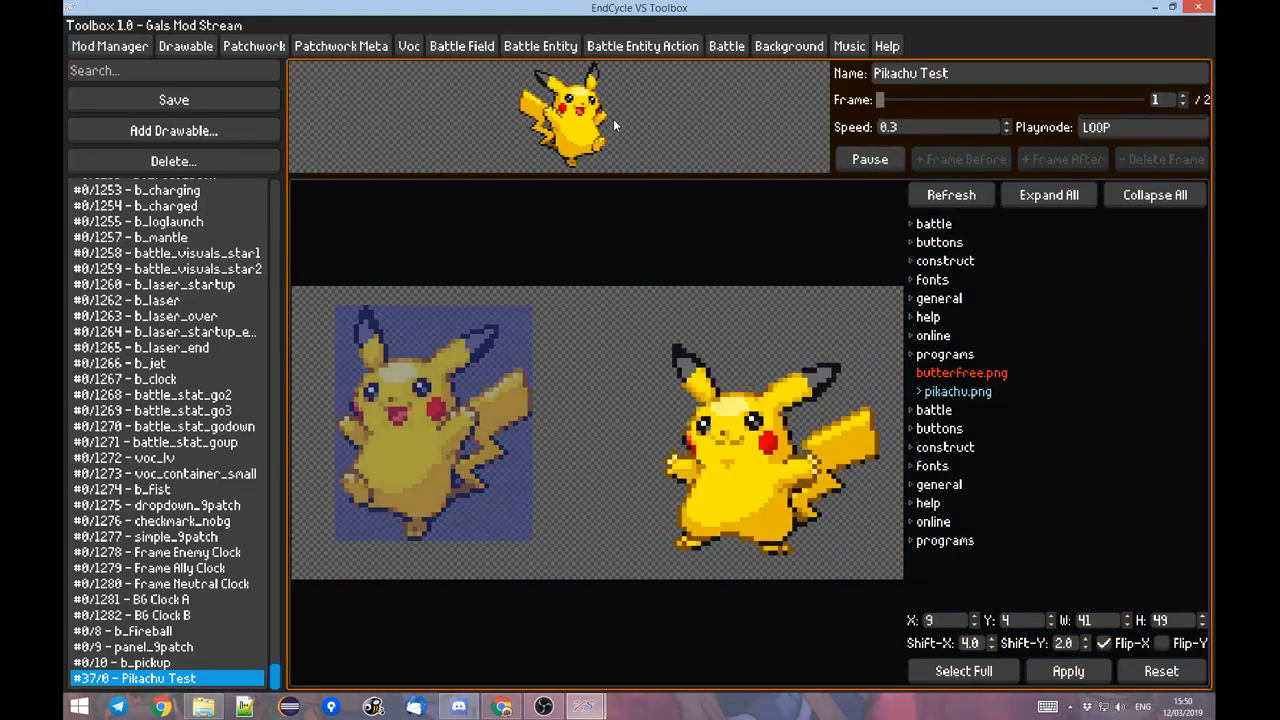
left_click(847, 160)
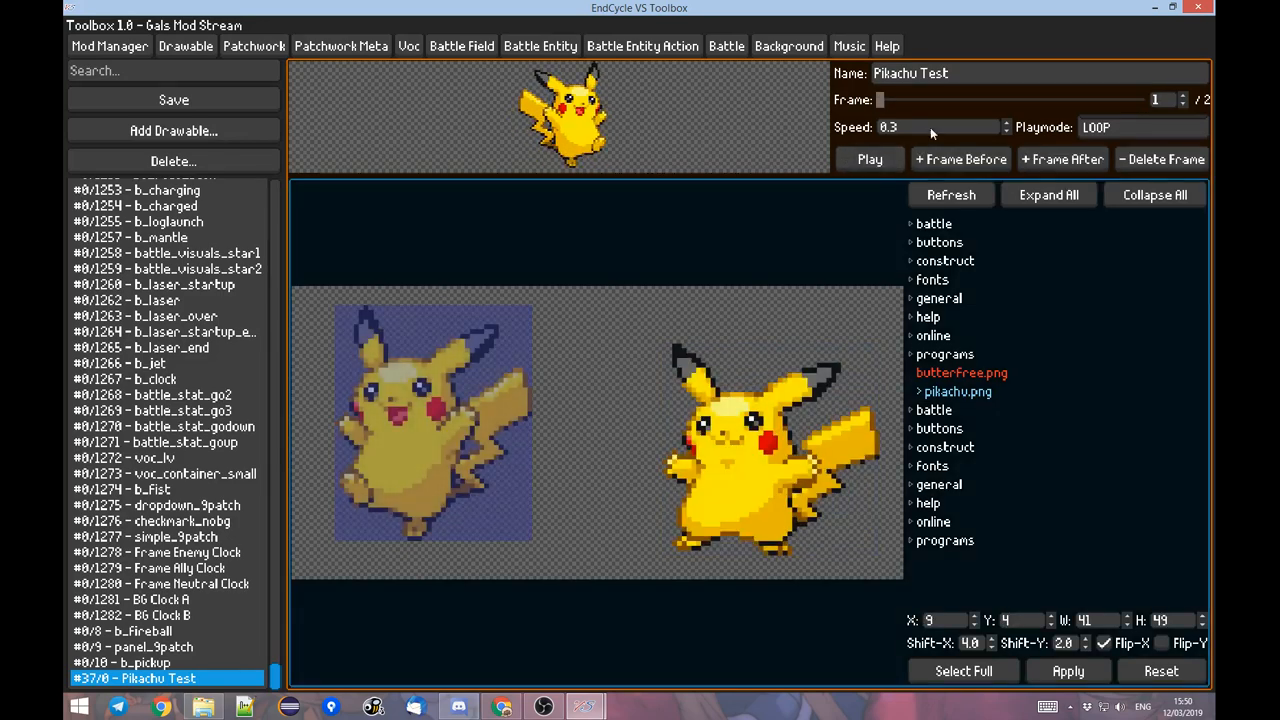
Look over the play modes while keeping LOOP, and save the Pikachu Test drawable.
left_click(1093, 130)
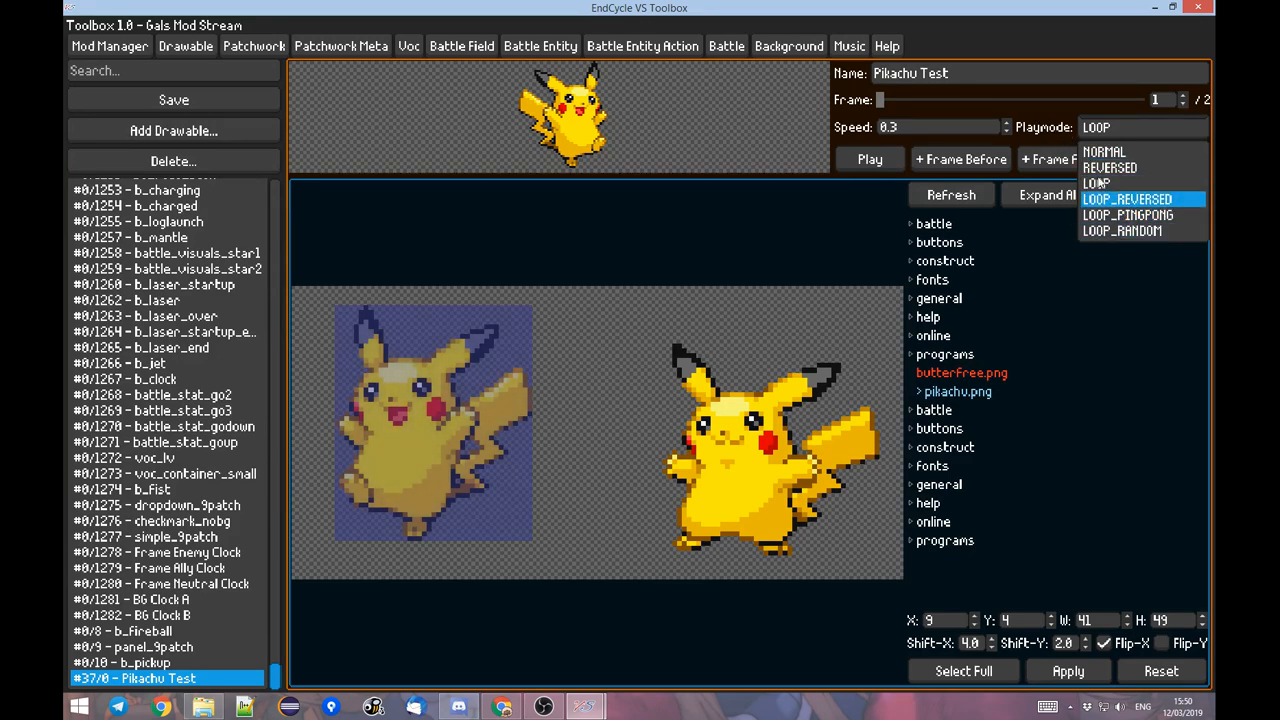
left_click(1037, 128)
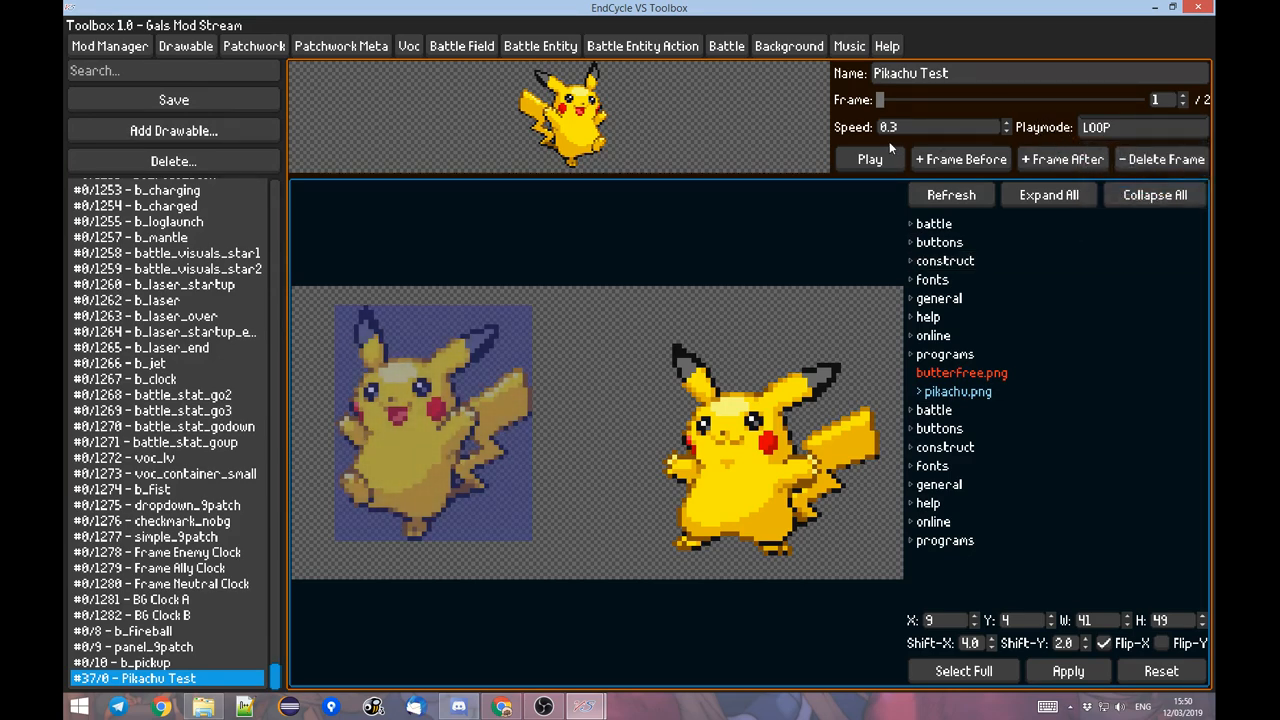
left_click(225, 103)
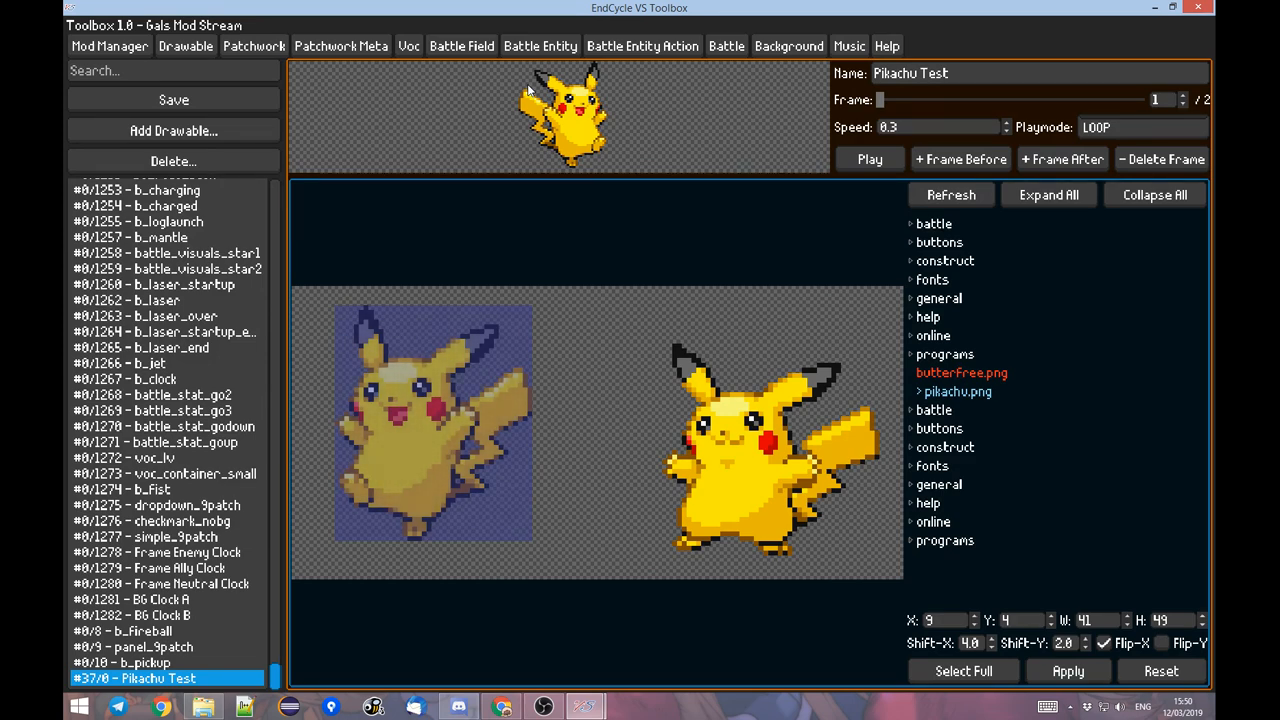
Switch to the Patchwork editor and look through the states and drawables of the Juri patchwork.
left_click(268, 44)
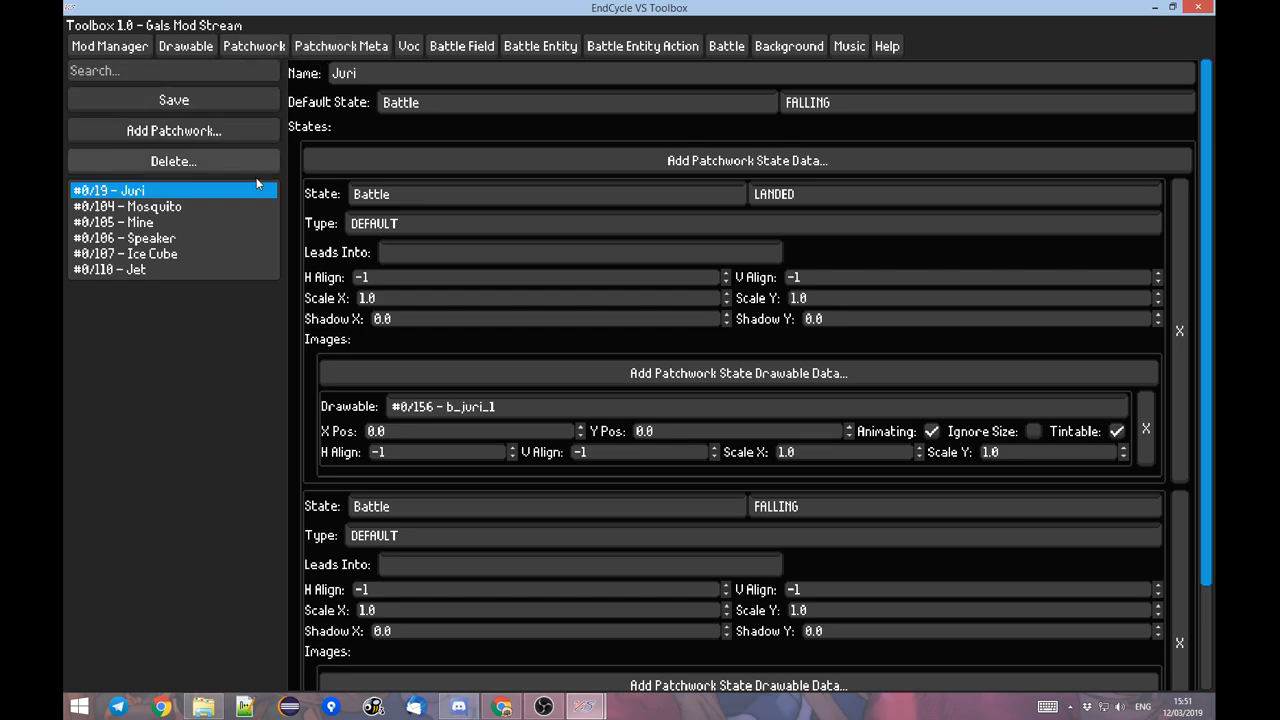
scroll(330, 212, "down", 1)
scroll(330, 212, "down", 3)
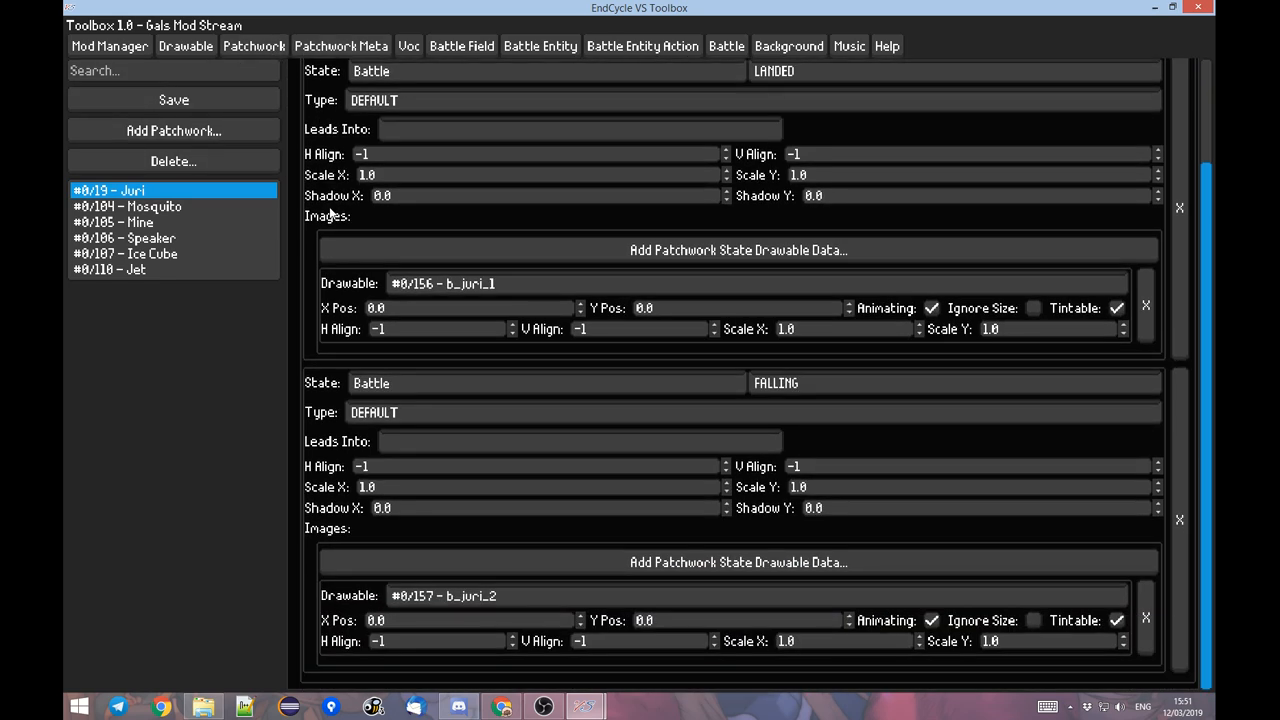
scroll(333, 213, "up", 3)
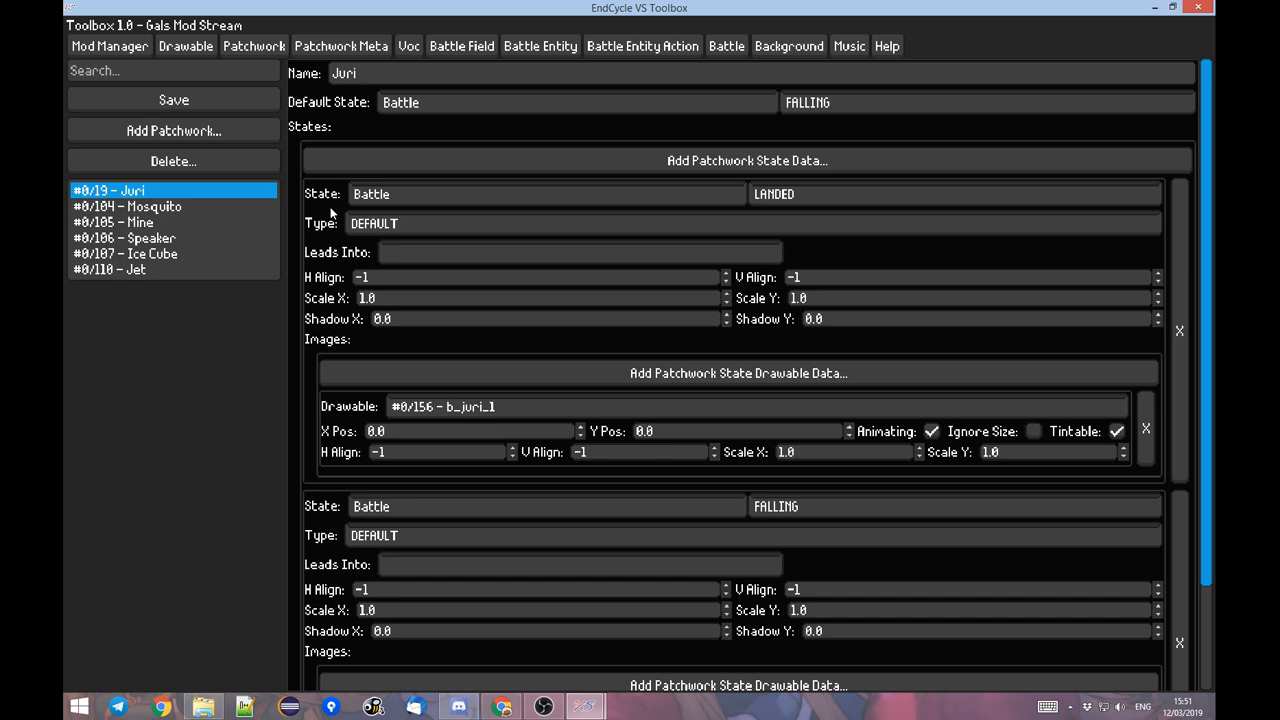
Look through the Fin entry in the Patchwork Meta editor, and add a new battle meta named Pikachu.
left_click(309, 49)
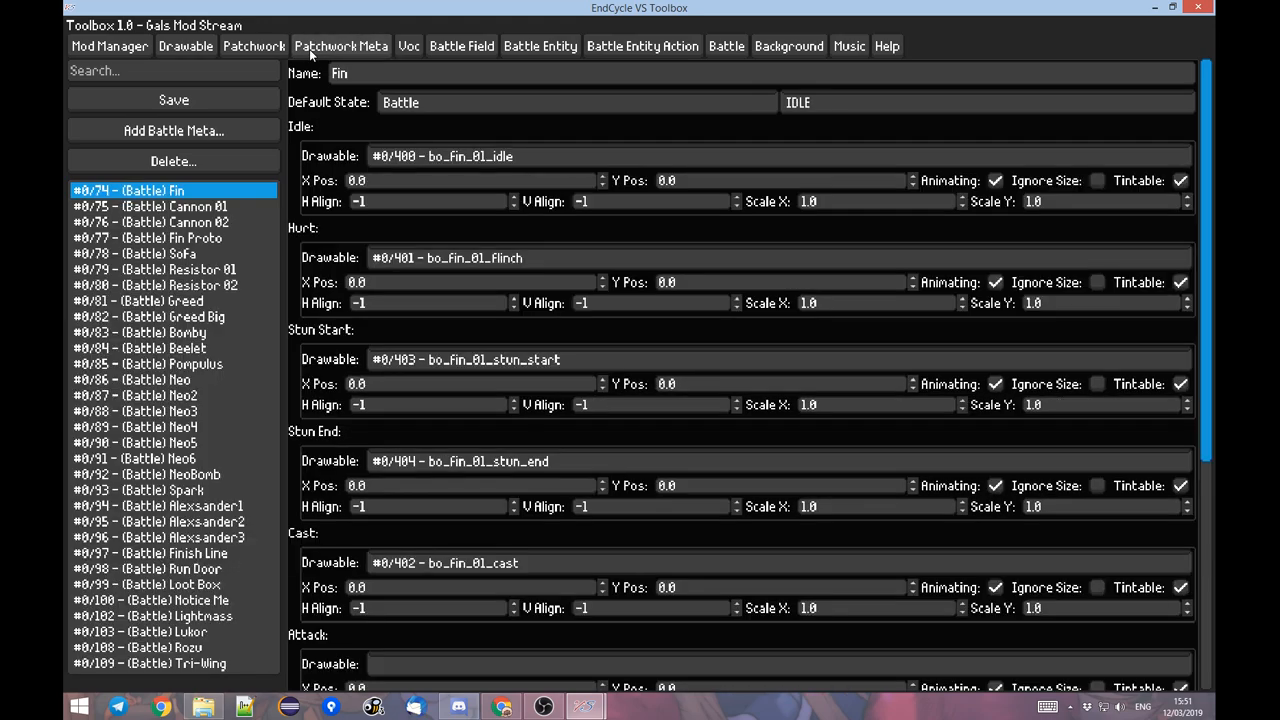
scroll(323, 182, "down", 5)
scroll(323, 182, "up", 5)
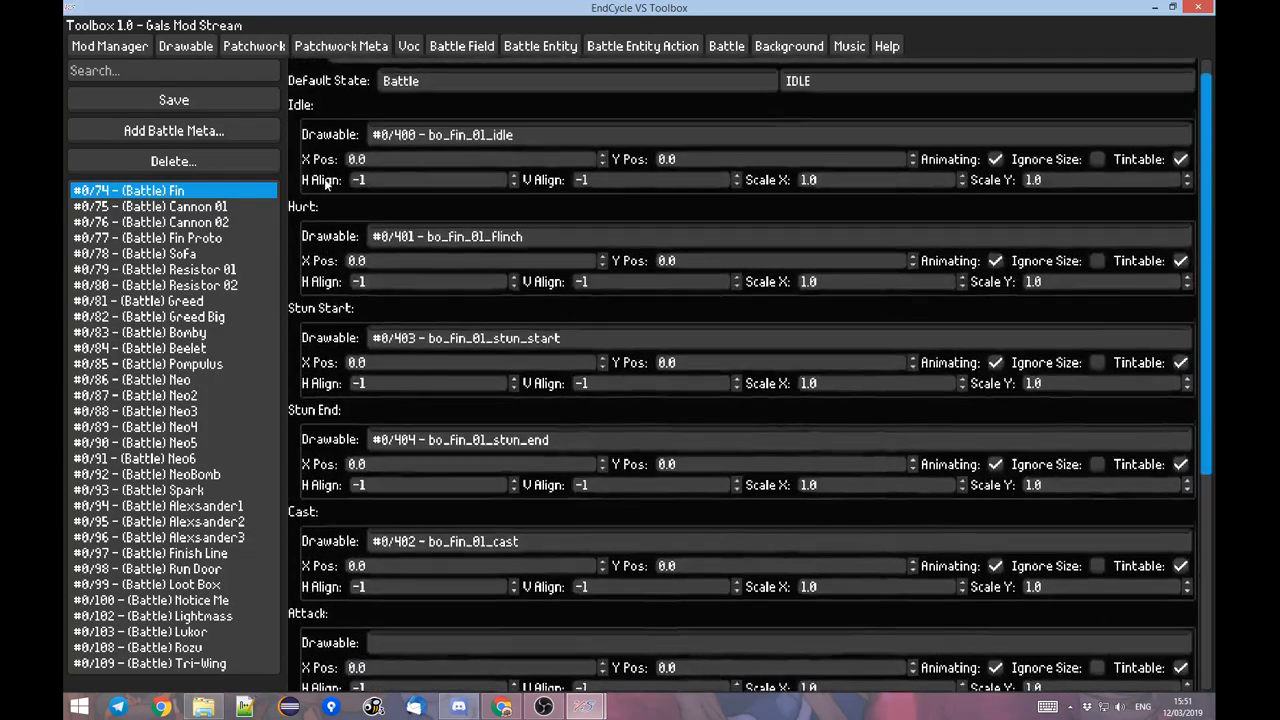
scroll(325, 185, "down", 6)
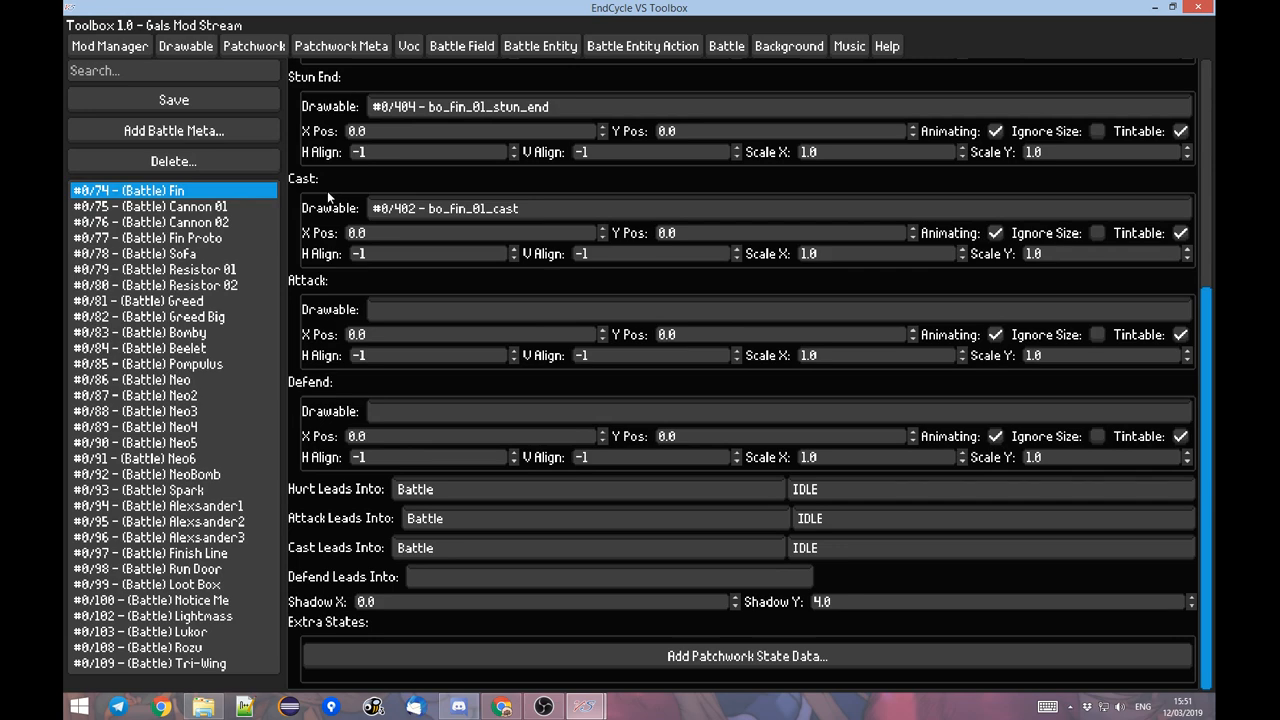
left_click(226, 136)
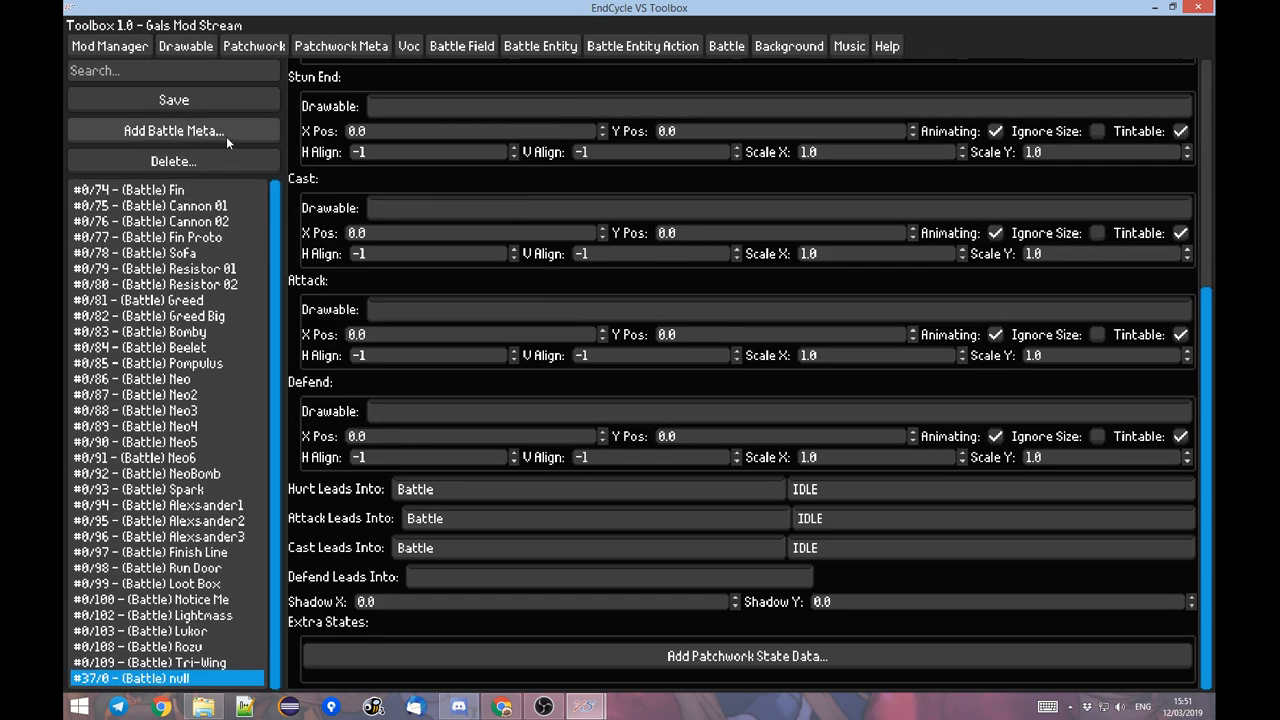
scroll(341, 175, "up", 6)
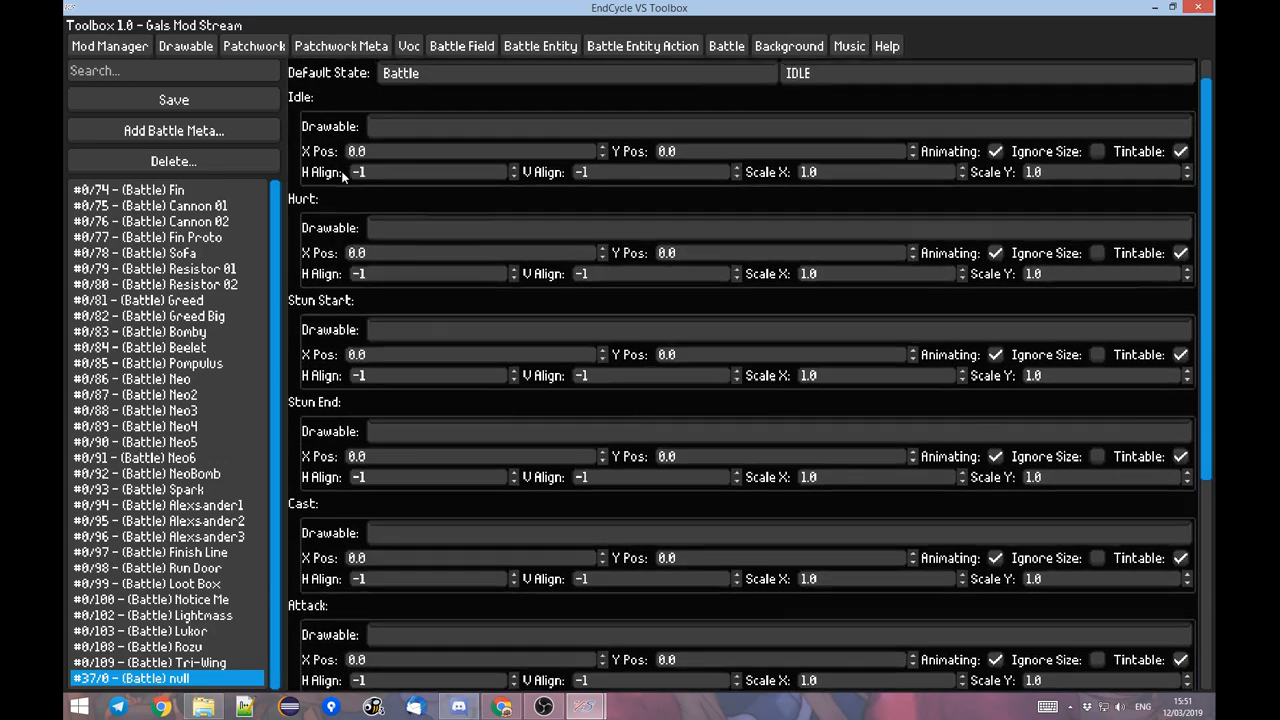
left_click(384, 76)
type("Pikachu")
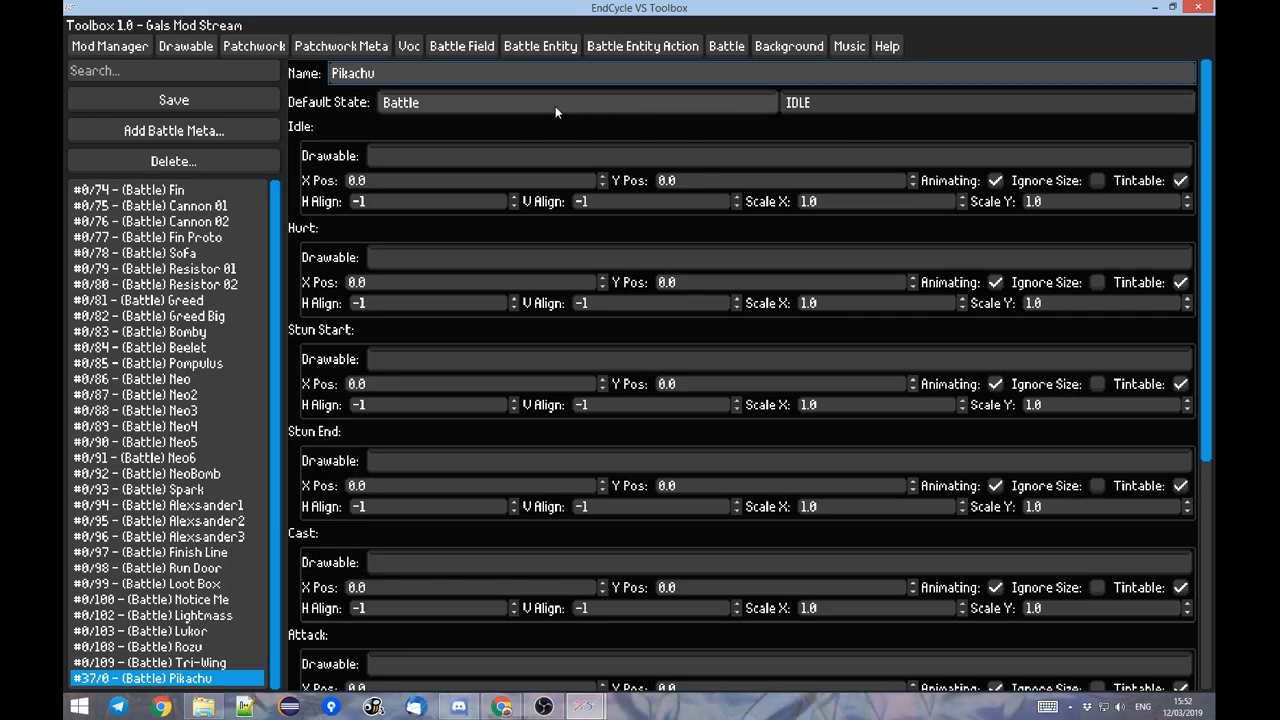
Assign the Pikachu Test drawable to the Idle state of the Pikachu battle meta.
scroll(361, 672, "down", 4)
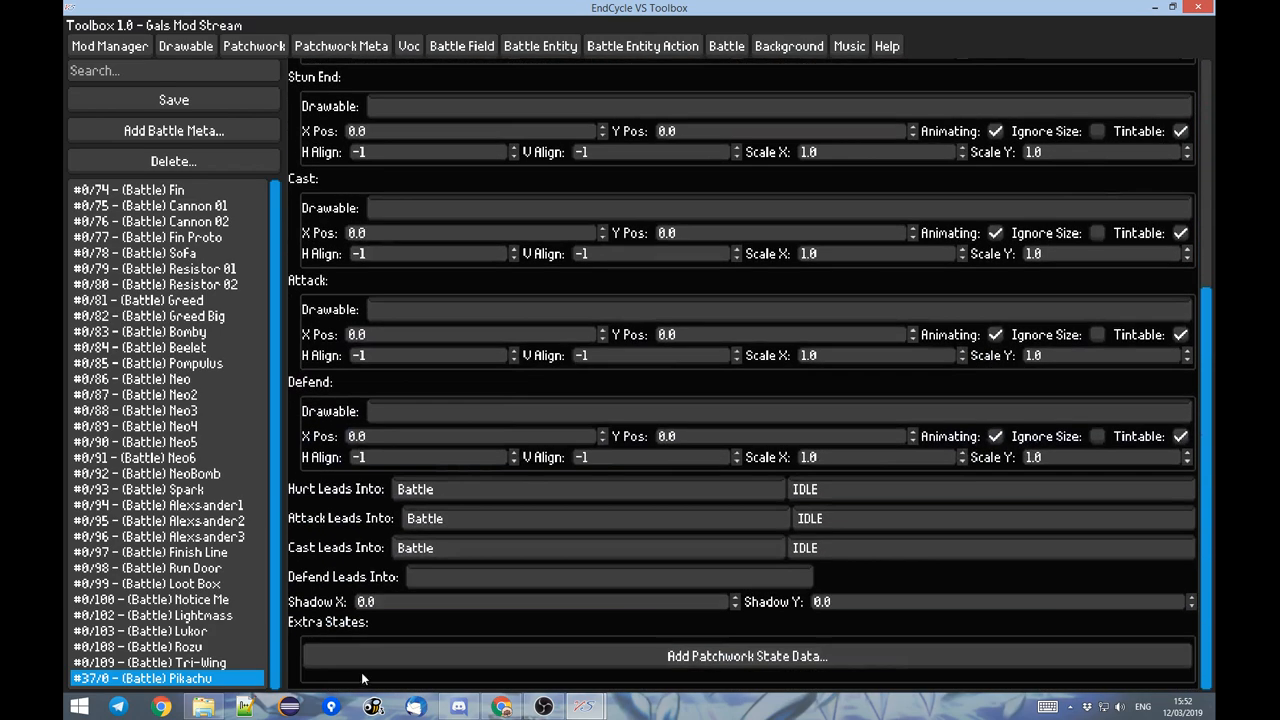
scroll(309, 393, "up", 5)
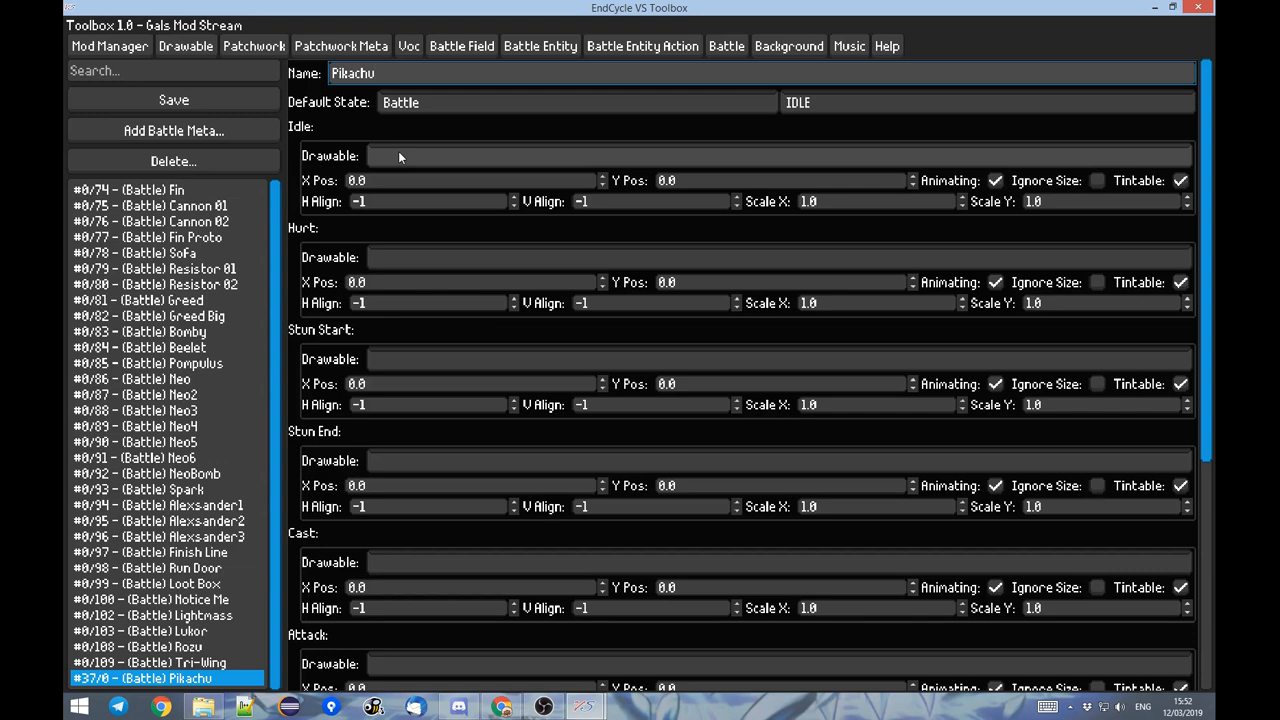
left_click(401, 150)
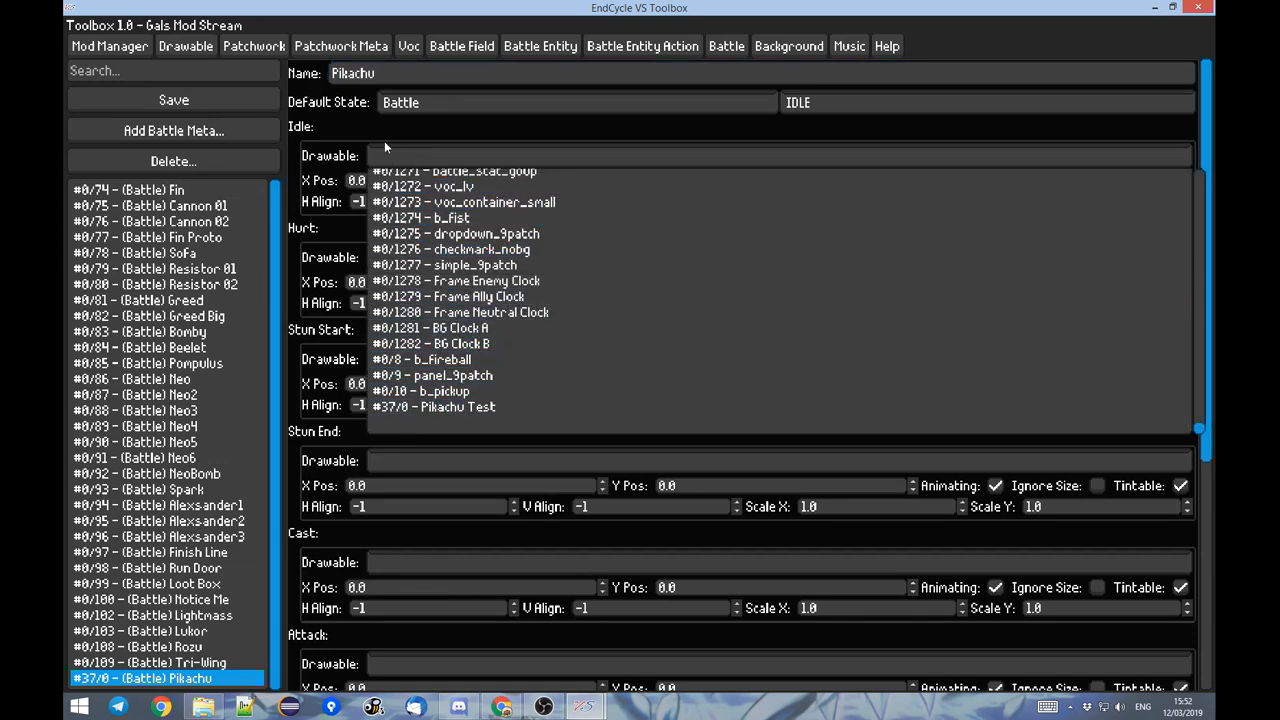
left_click(326, 152)
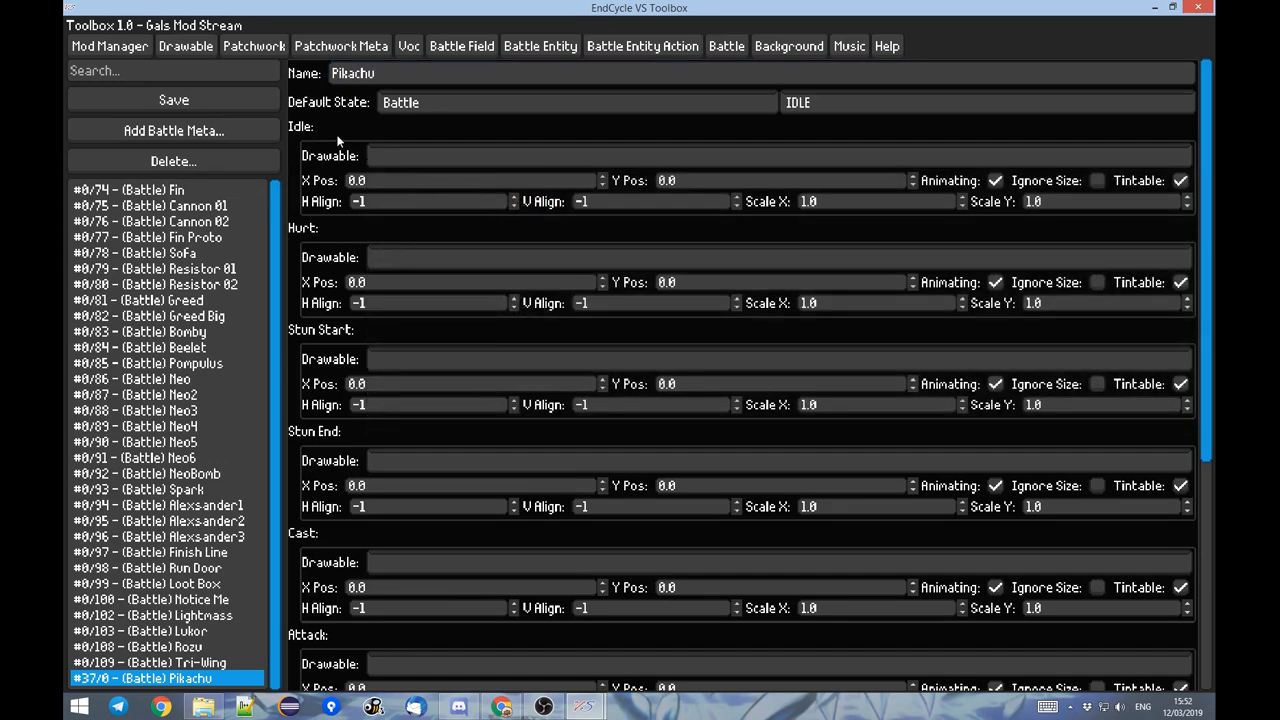
left_click(370, 158)
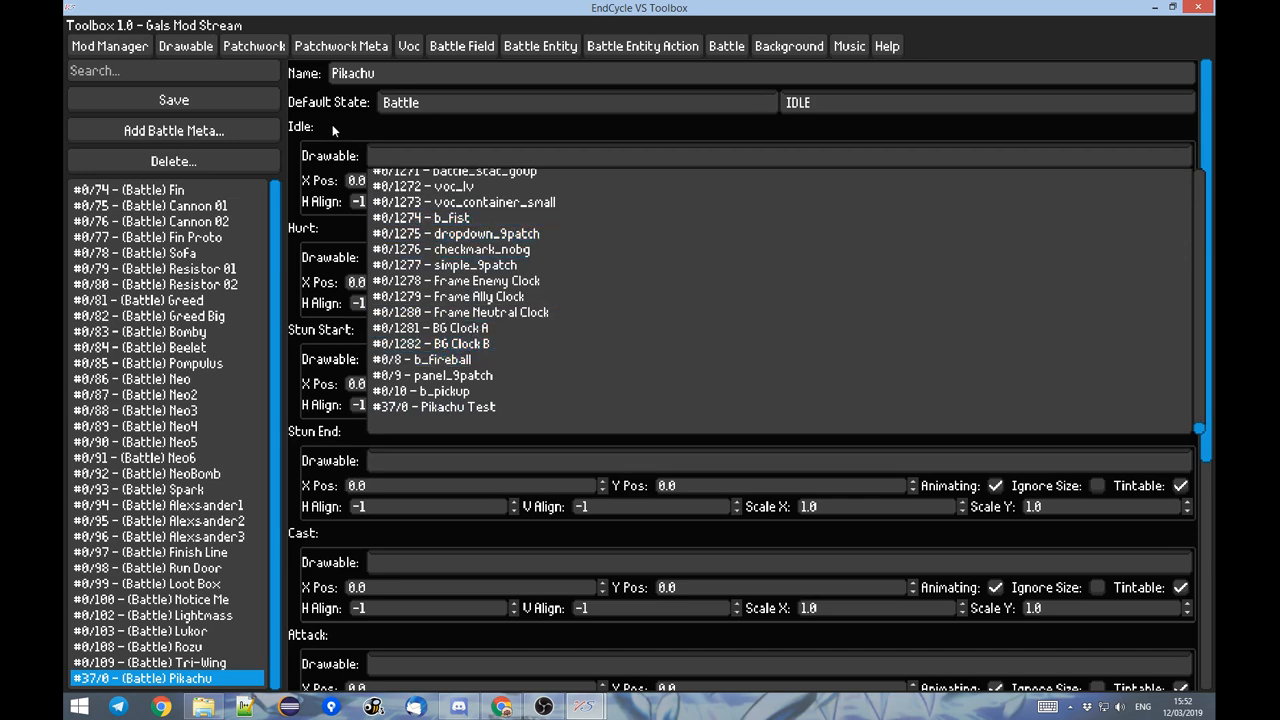
left_click(457, 407)
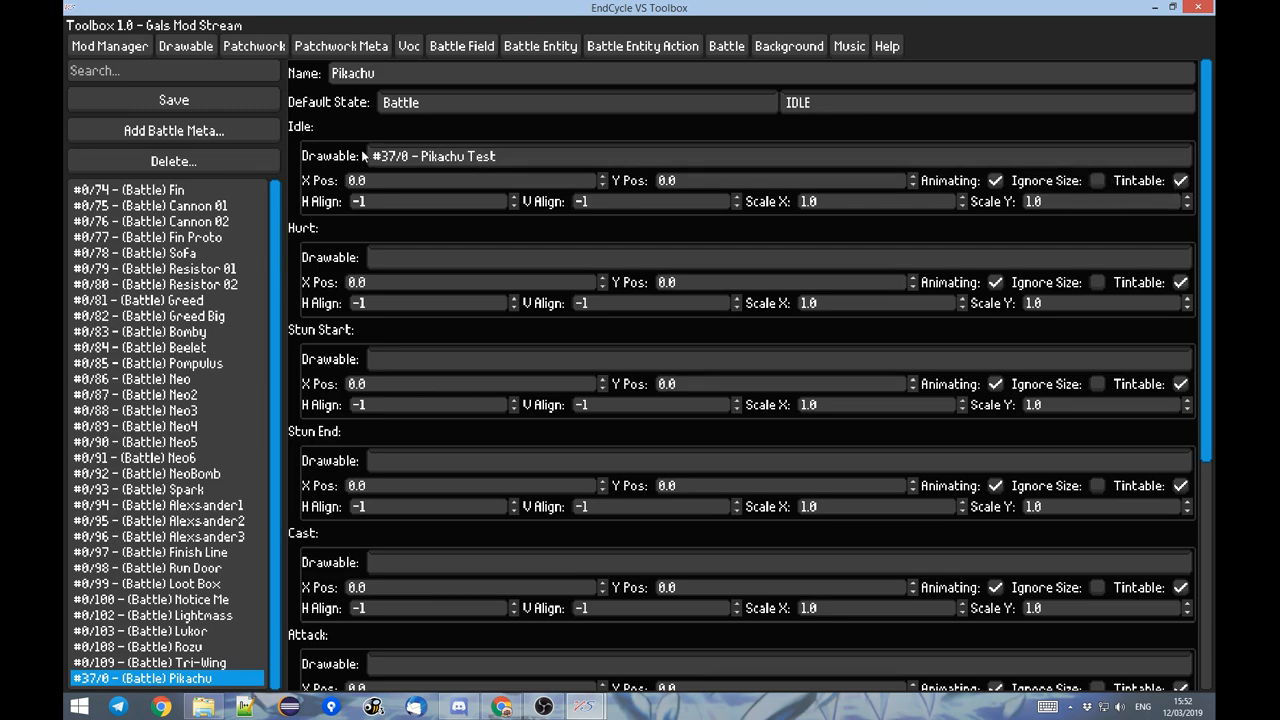
Look over the remaining states of the Pikachu battle meta, and save it.
scroll(365, 140, "down", 3)
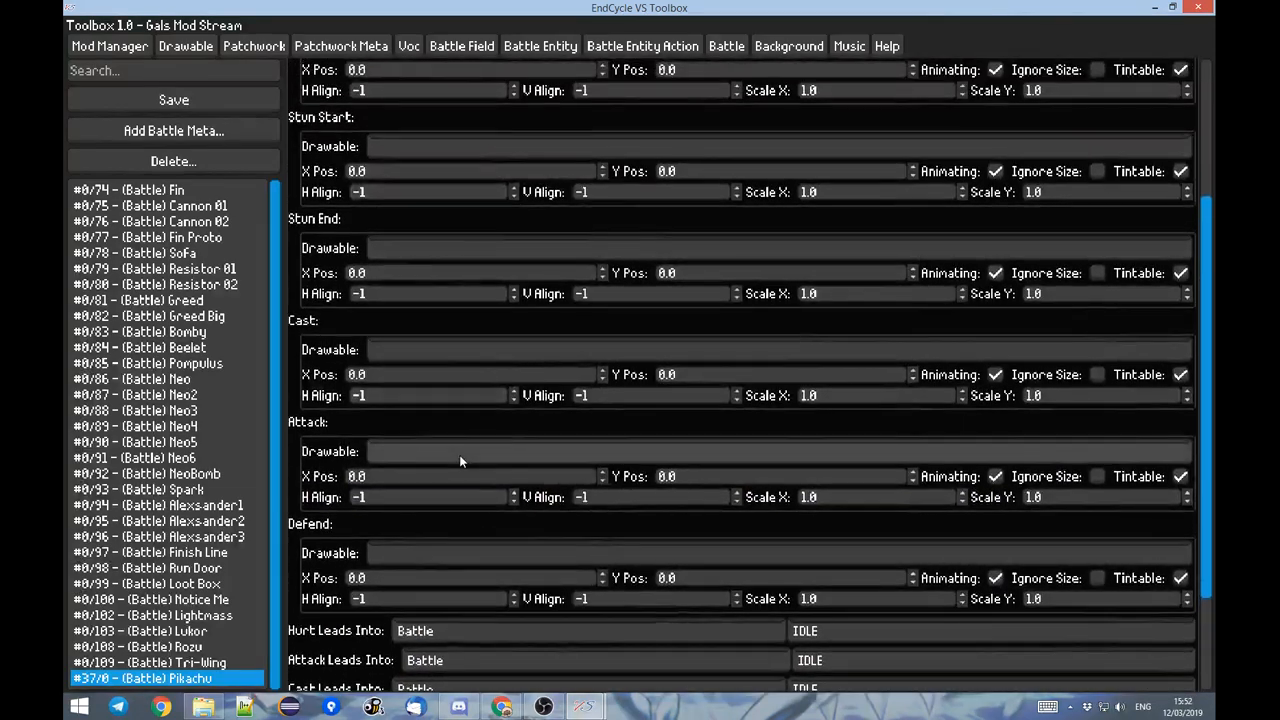
scroll(460, 455, "down", 1)
scroll(351, 187, "up", 4)
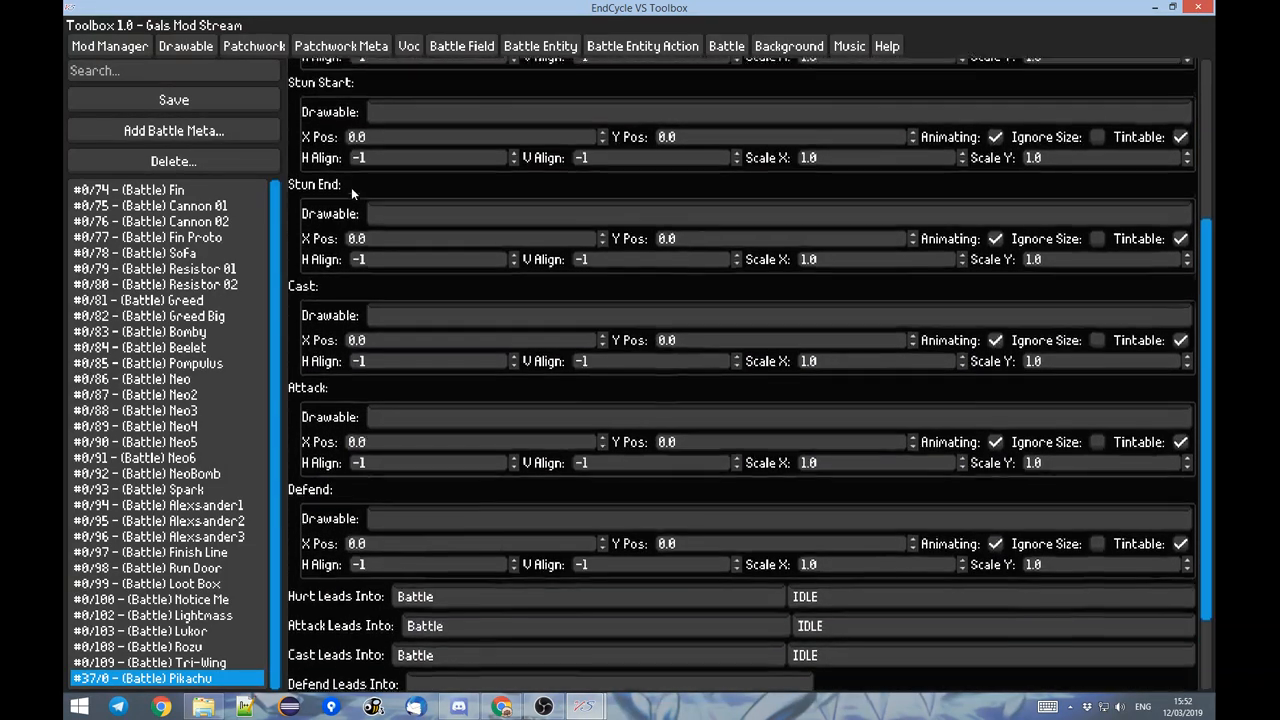
scroll(351, 187, "down", 3)
scroll(389, 282, "up", 3)
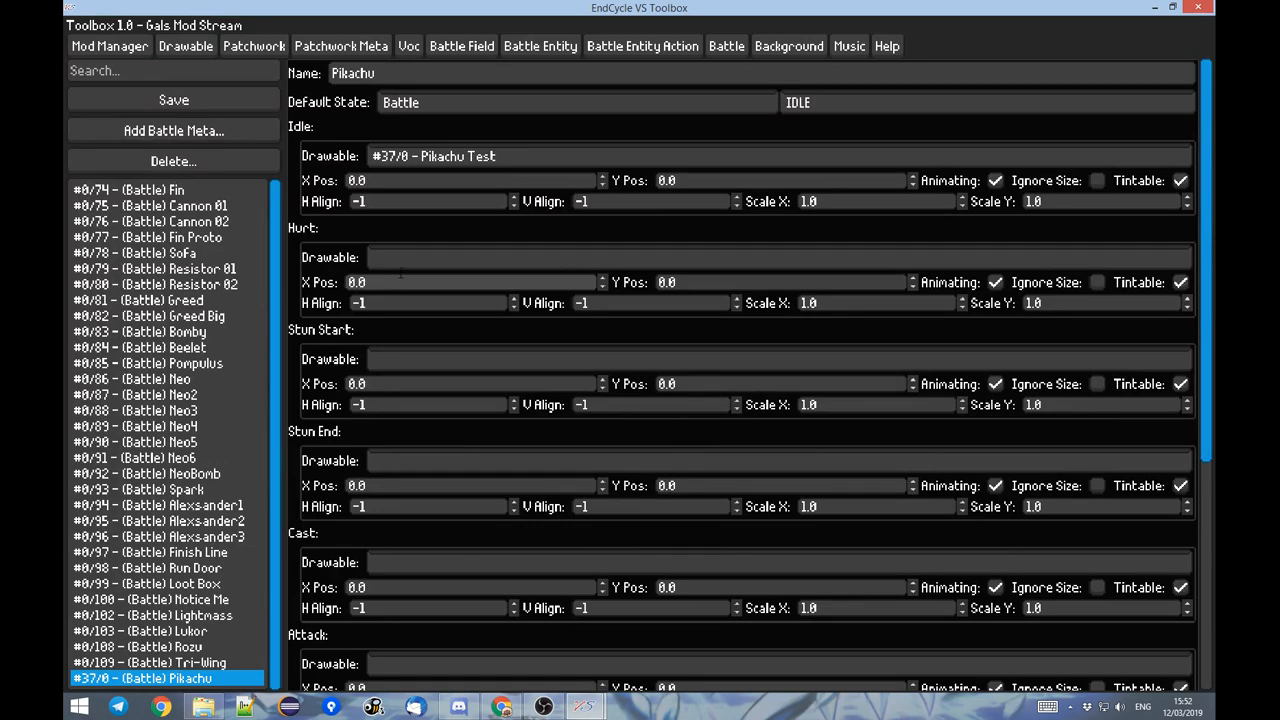
scroll(408, 277, "down", 5)
scroll(398, 405, "up", 2)
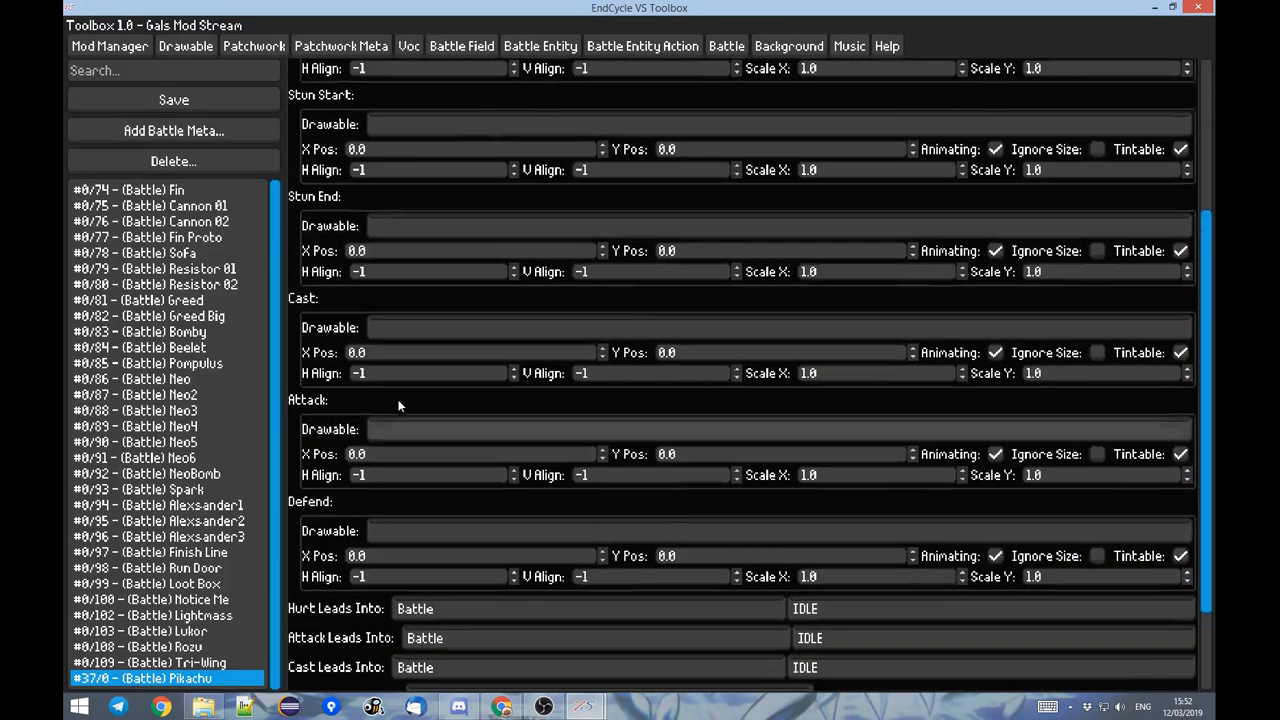
scroll(398, 405, "up", 5)
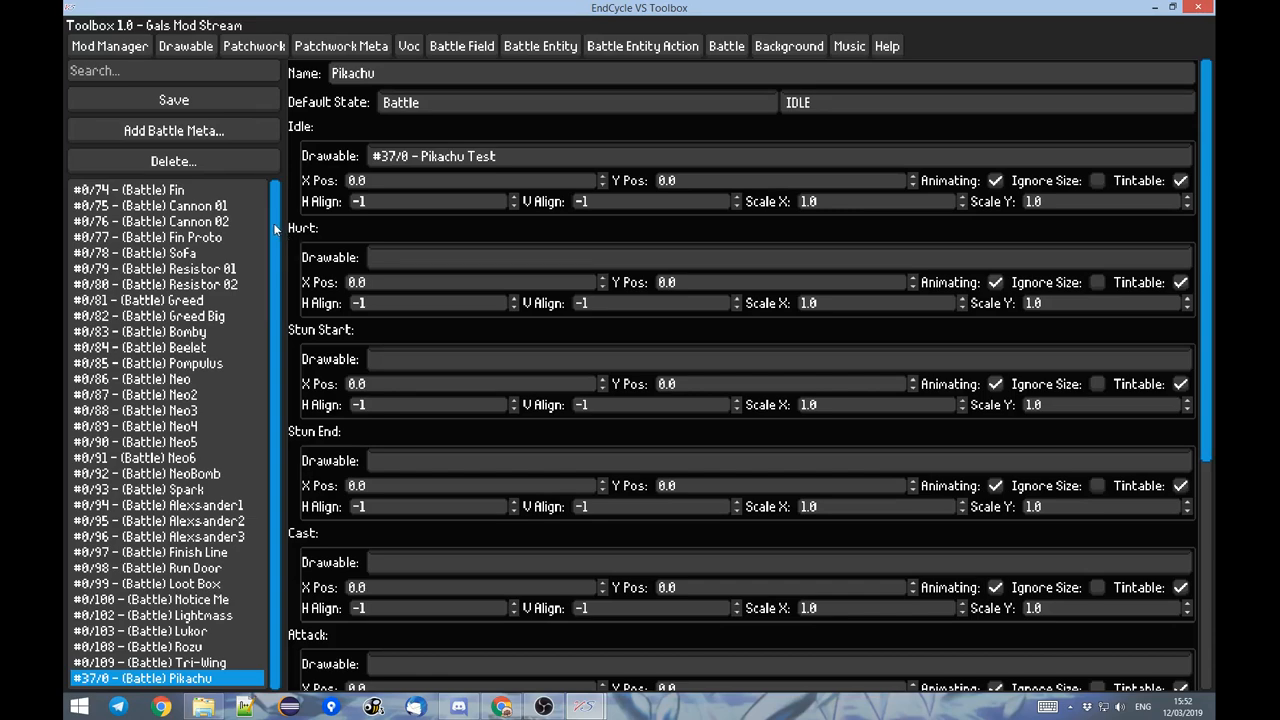
left_click(212, 97)
Add a new entity named Pikachu in the Battle Entity editor.
left_click(560, 46)
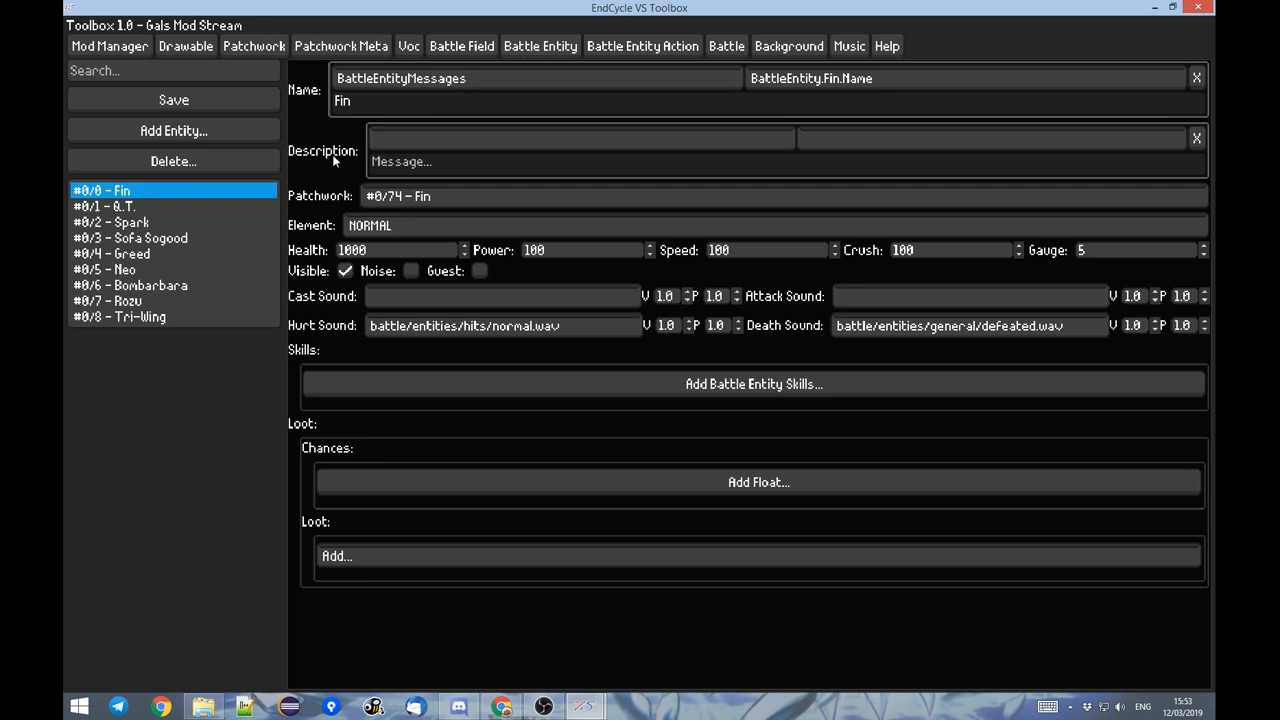
left_click(198, 133)
left_click(413, 103)
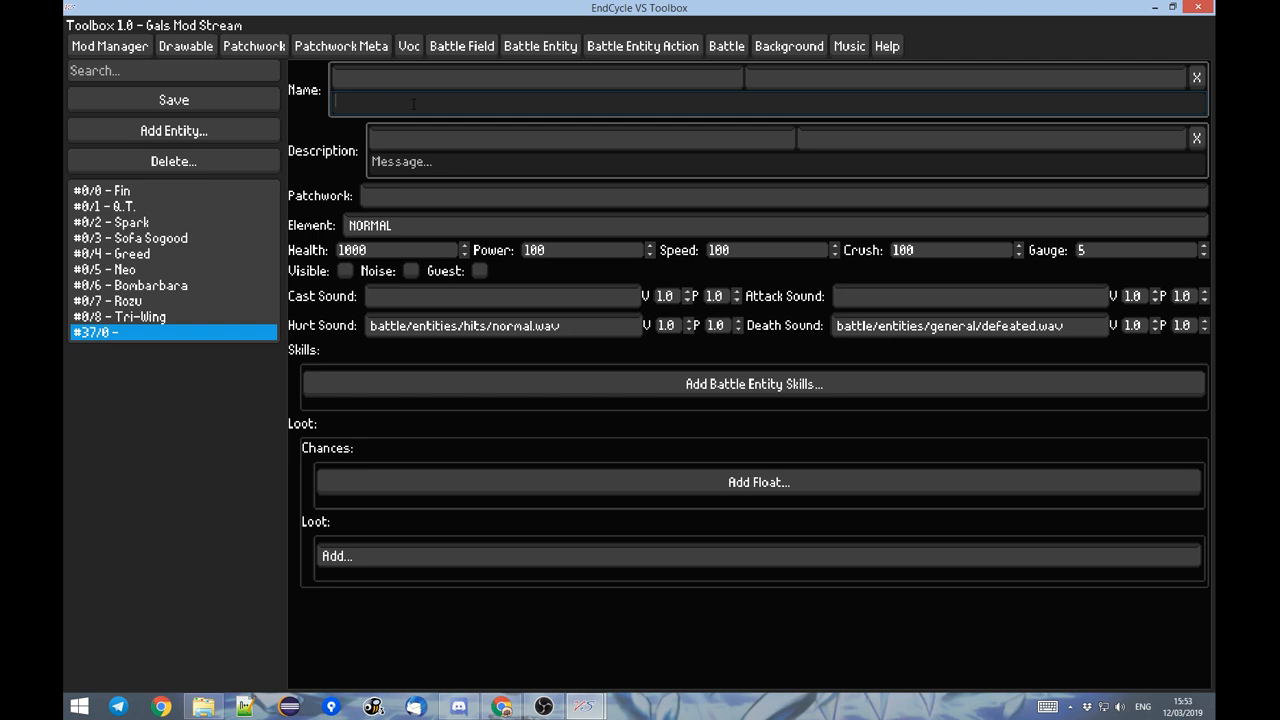
type("Pikachu")
left_click(399, 166)
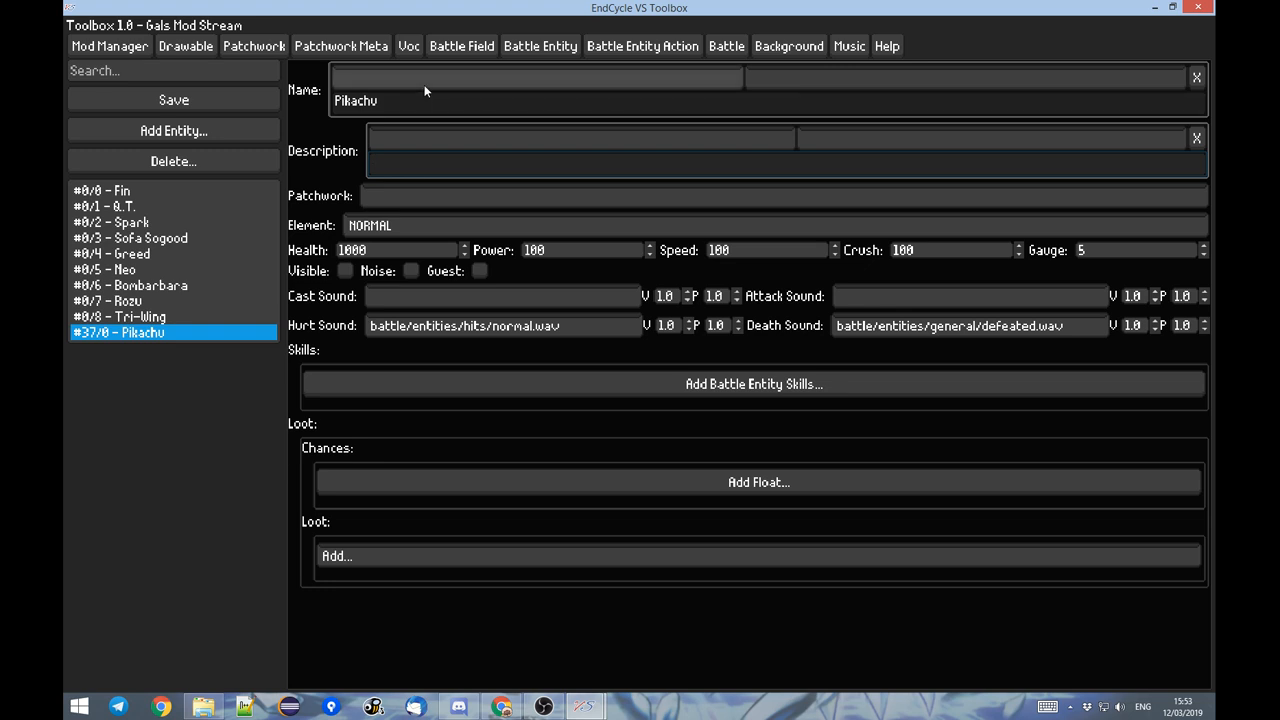
Assign the Pikachu patchwork to the new entity and set its element to NATURE.
left_click(410, 190)
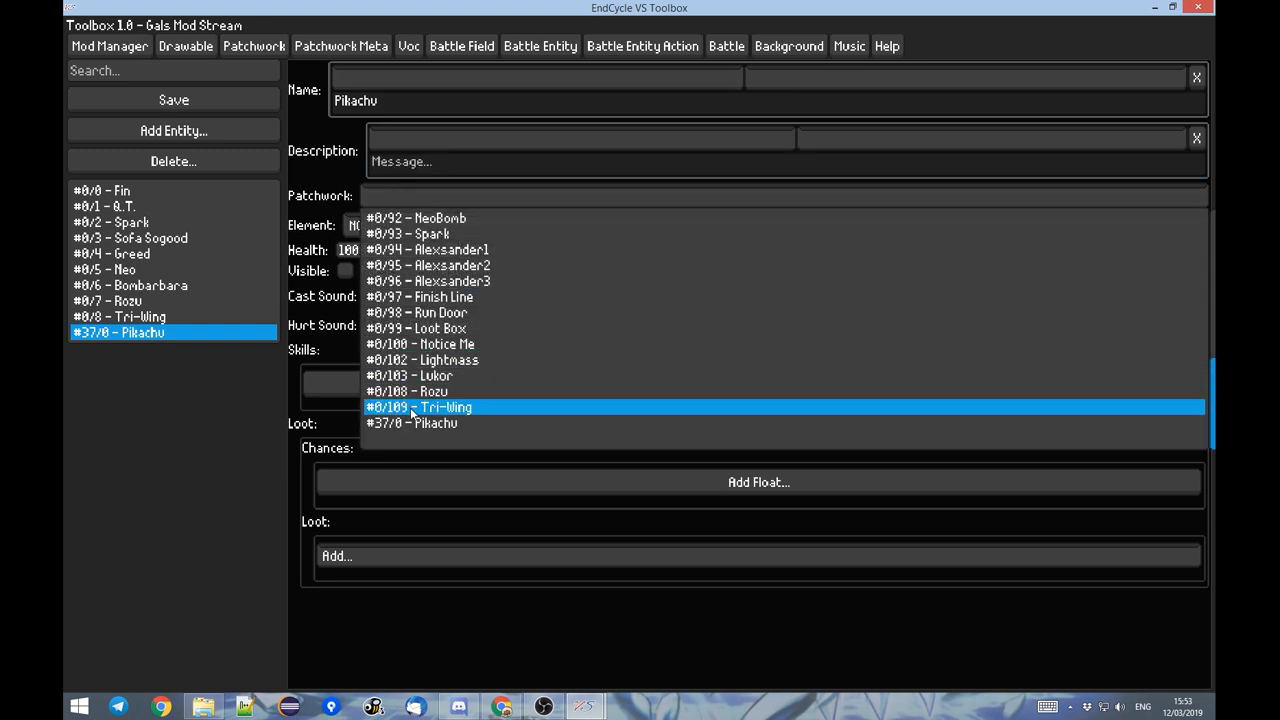
scroll(767, 271, "up", 7)
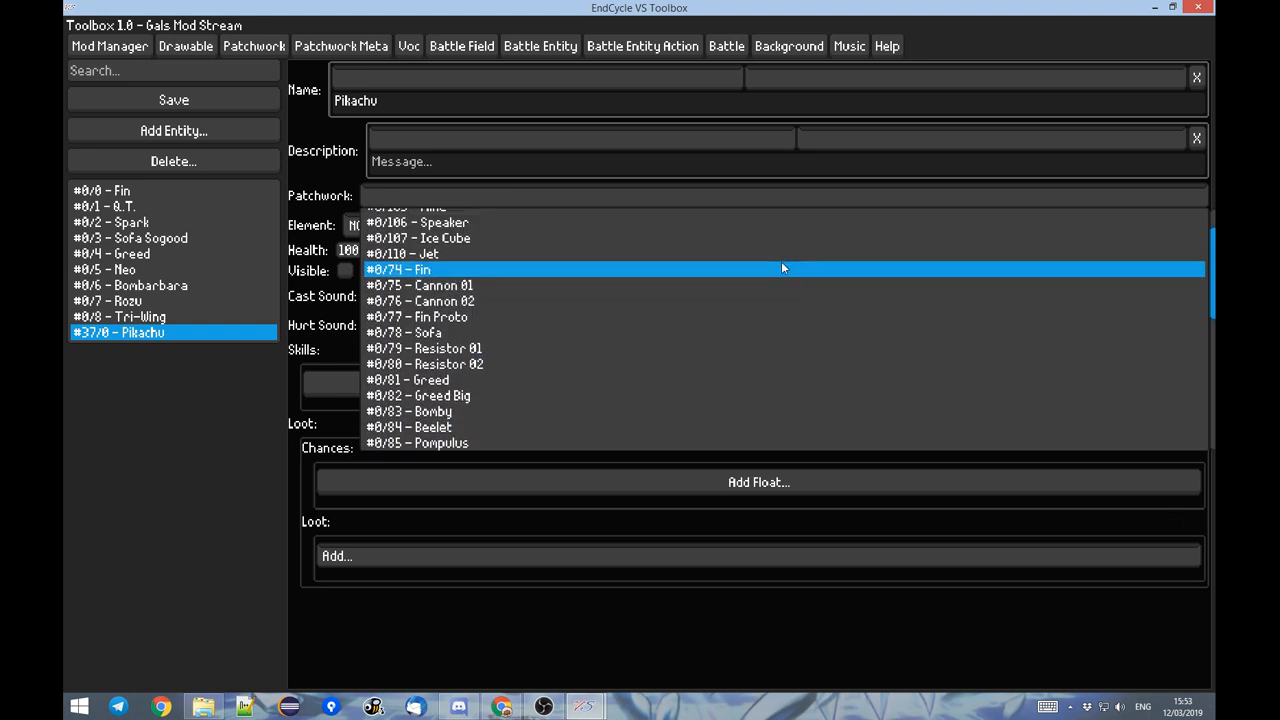
scroll(524, 275, "down", 8)
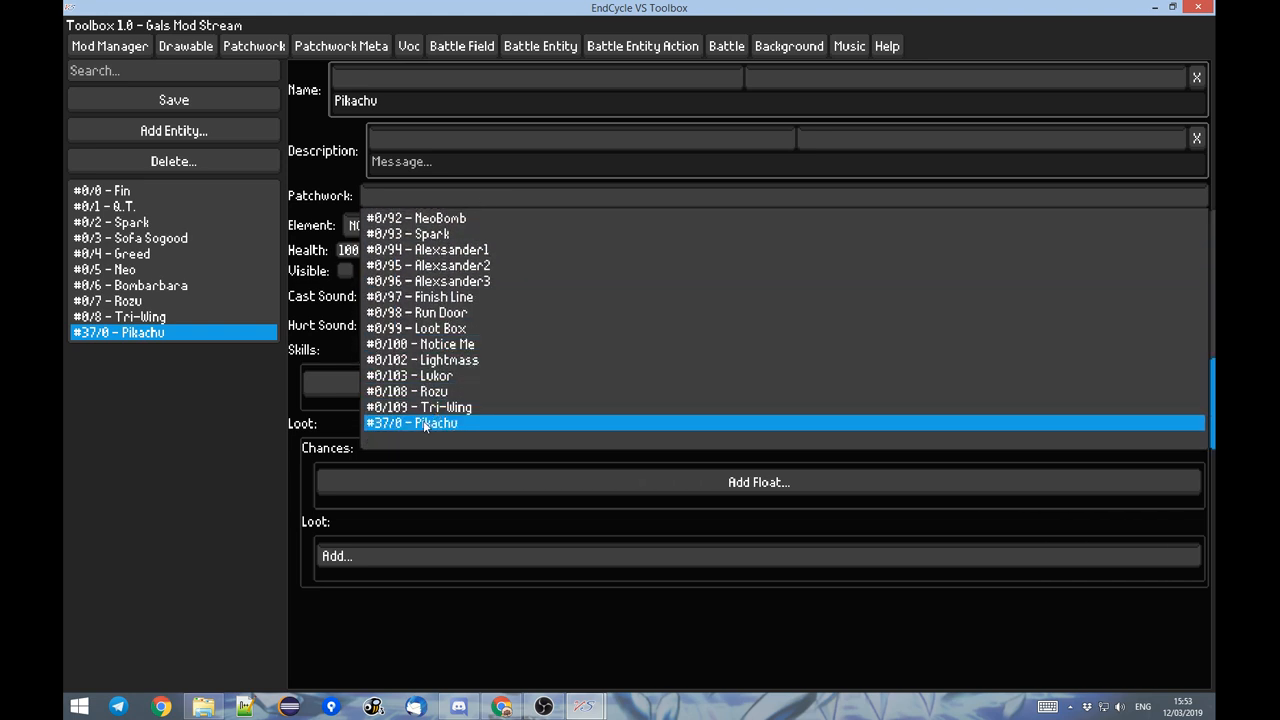
left_click(379, 190)
left_click(413, 190)
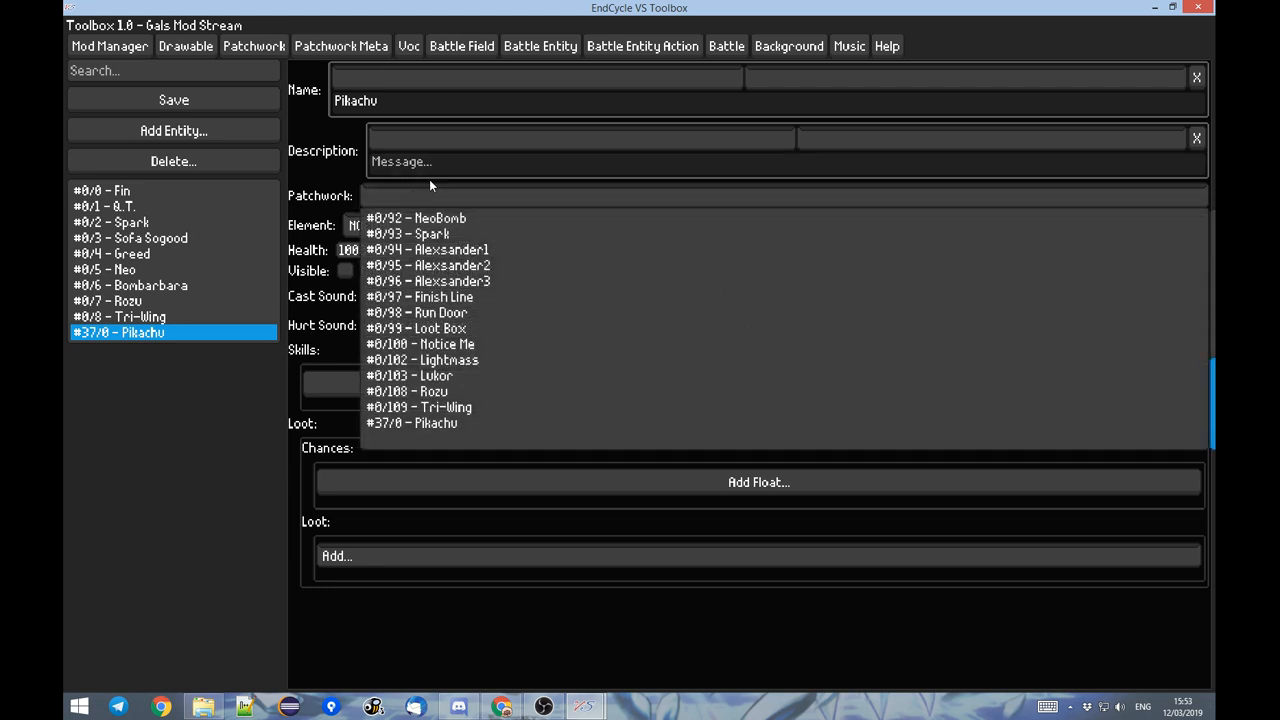
type("pik")
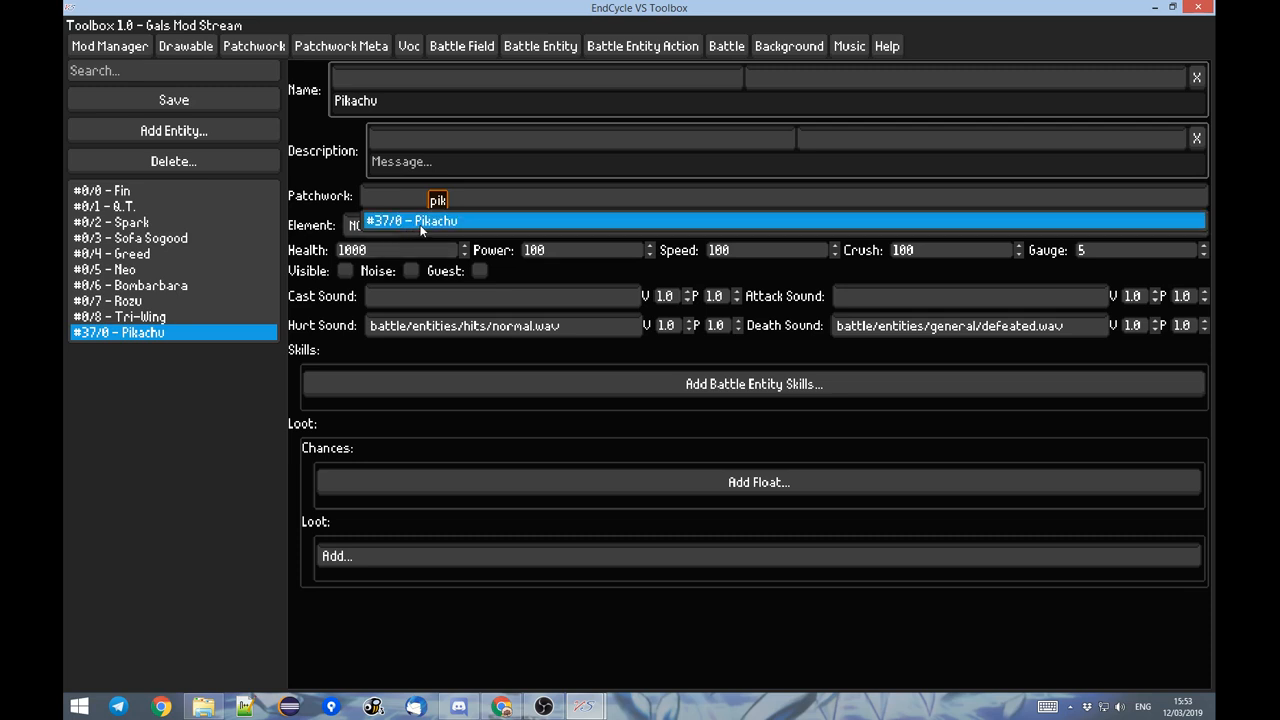
left_click(421, 224)
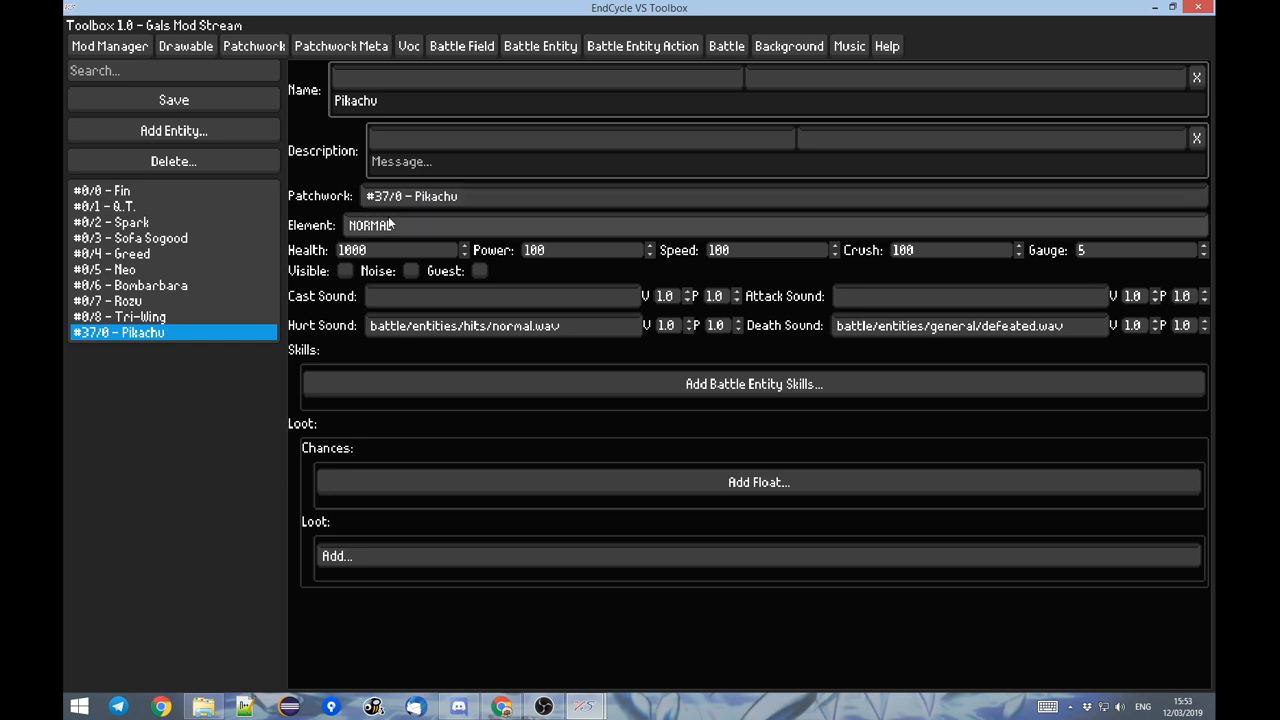
left_click(391, 225)
left_click(390, 299)
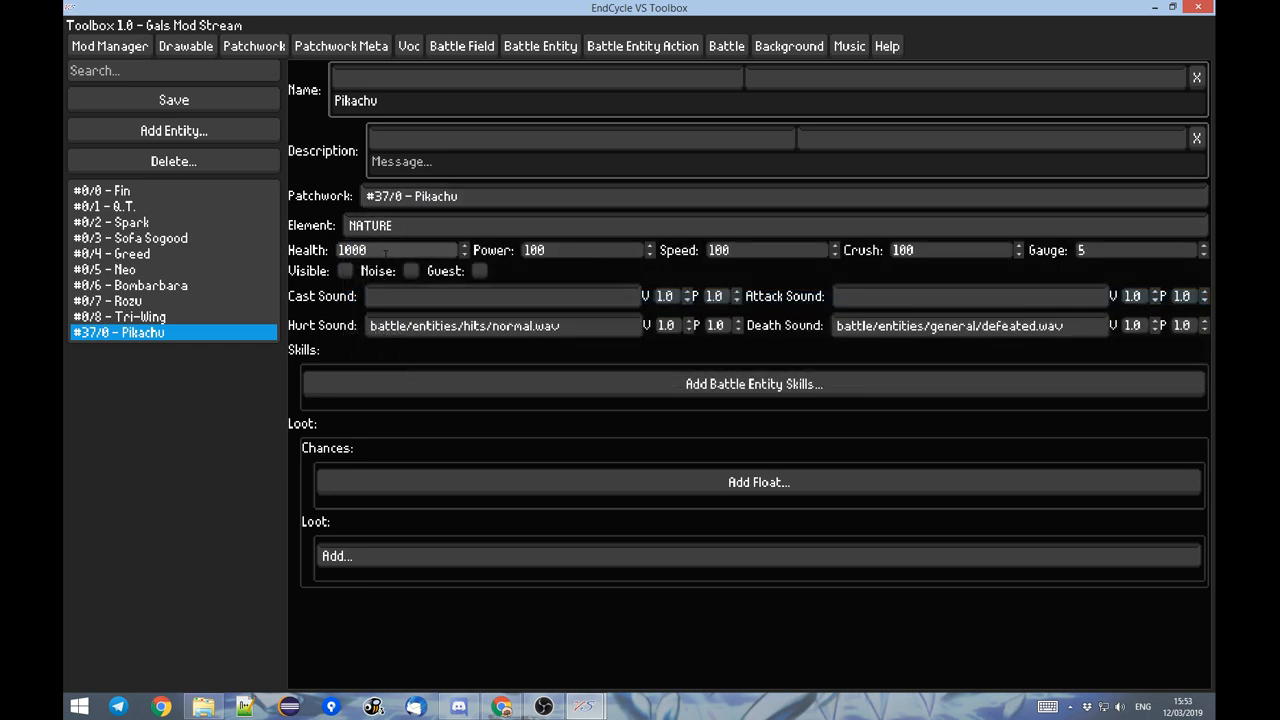
Set the Pikachu entity's health to 900 and its power to 120.
double_click(374, 250)
type("900")
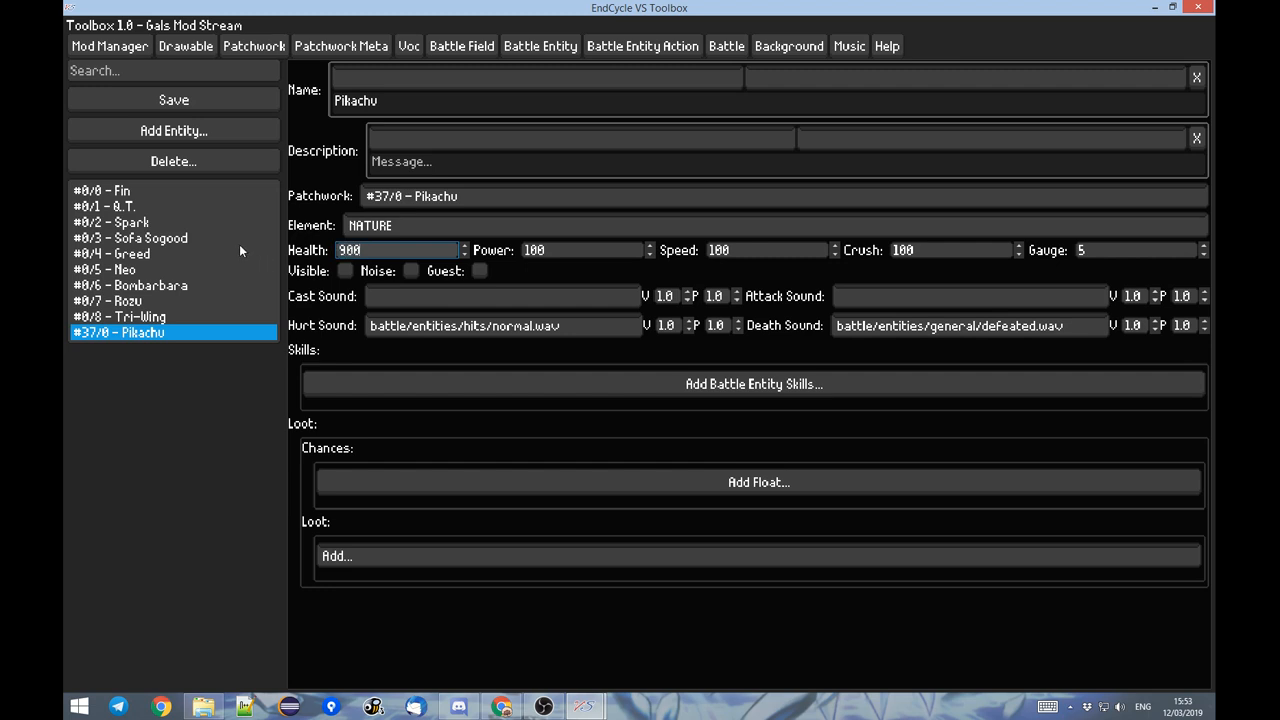
key("Tab")
type("1")
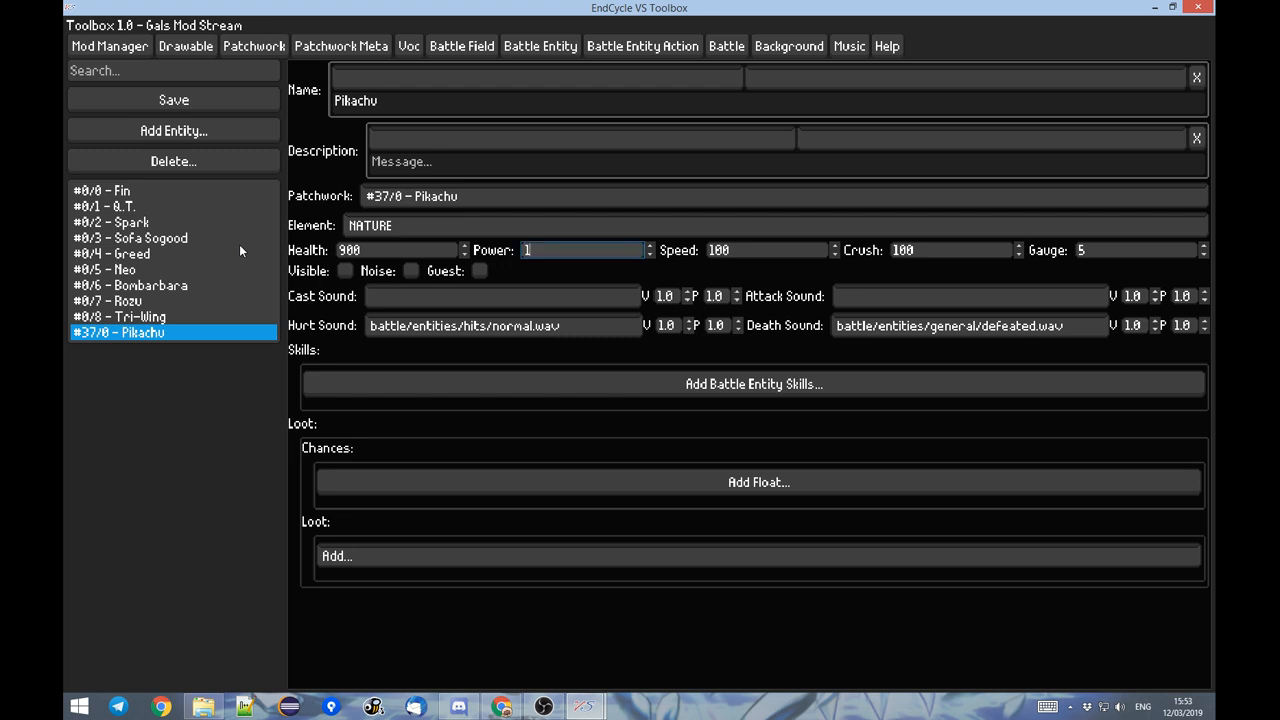
type("20")
Set the Pikachu entity's speed to 80 and re-enter 100 for its crush value.
key("Tab")
type("10")
key("BackSpace")
key("BackSpace")
type("80")
key("Tab")
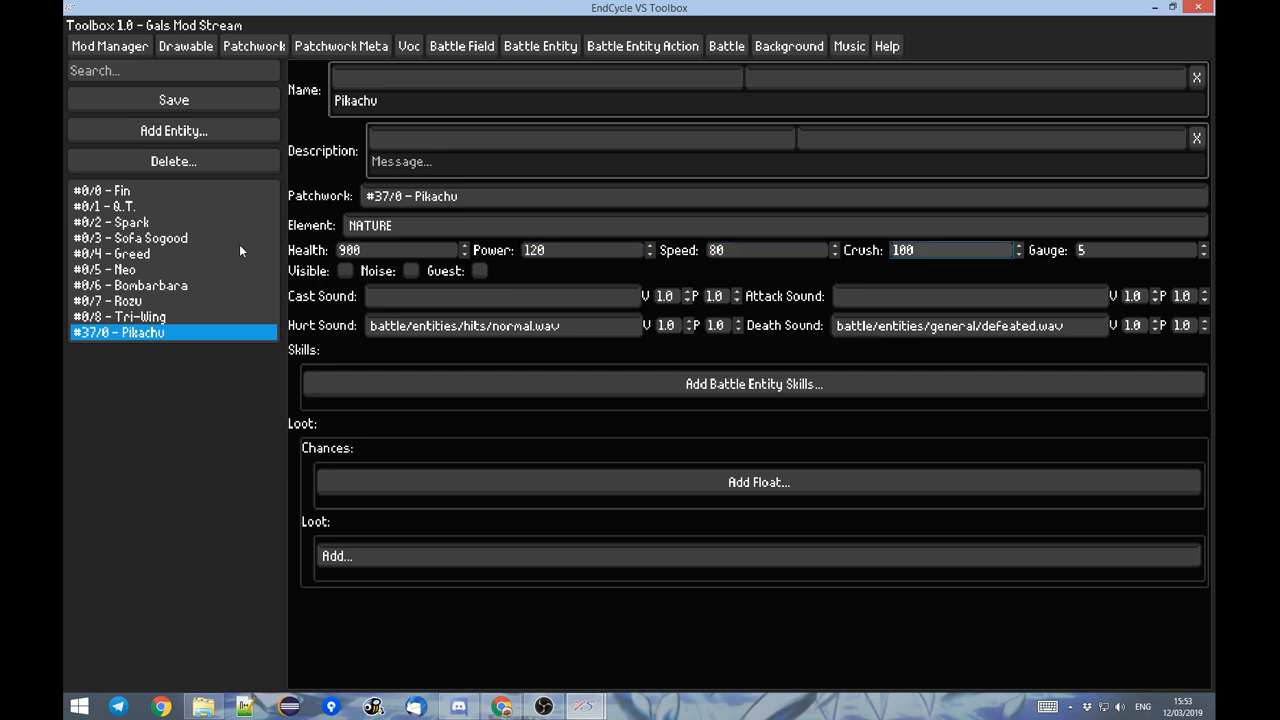
key("BackSpace")
key("BackSpace")
key("BackSpace")
type("100")
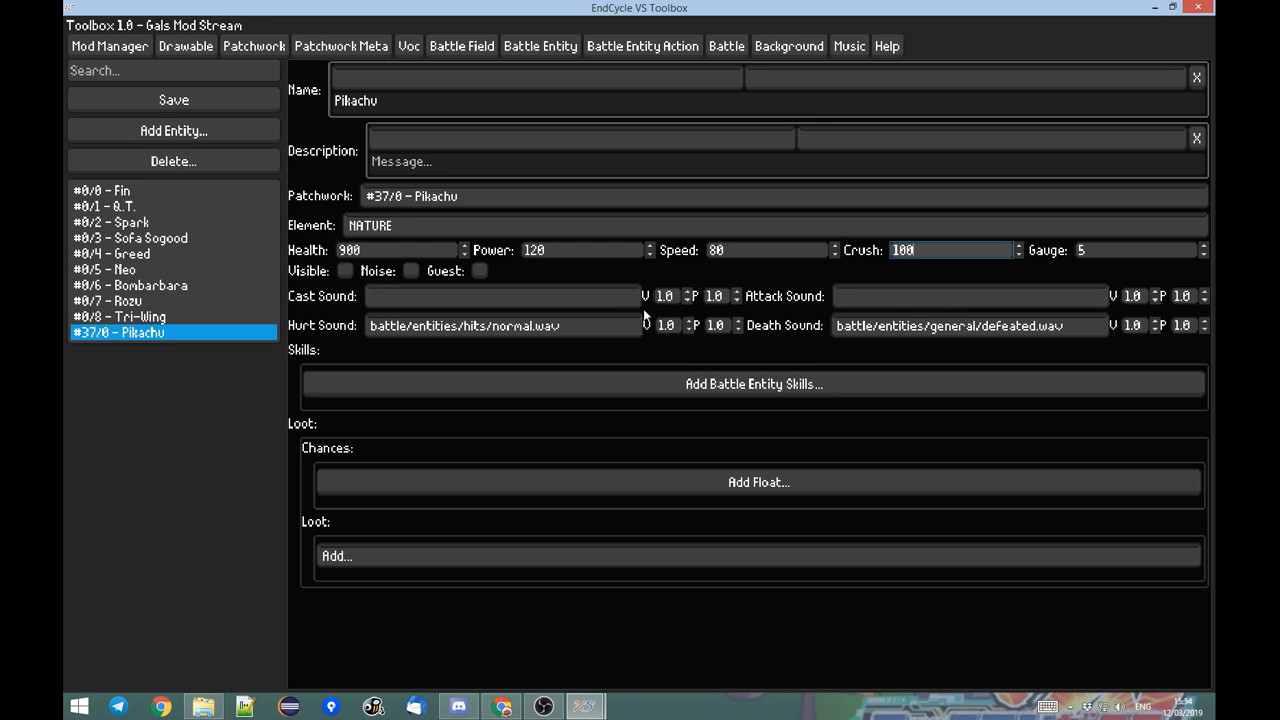
Switch to File Explorer and browse the mod's battle sounds, ending in the sound\battle\programs folder.
left_click(218, 709)
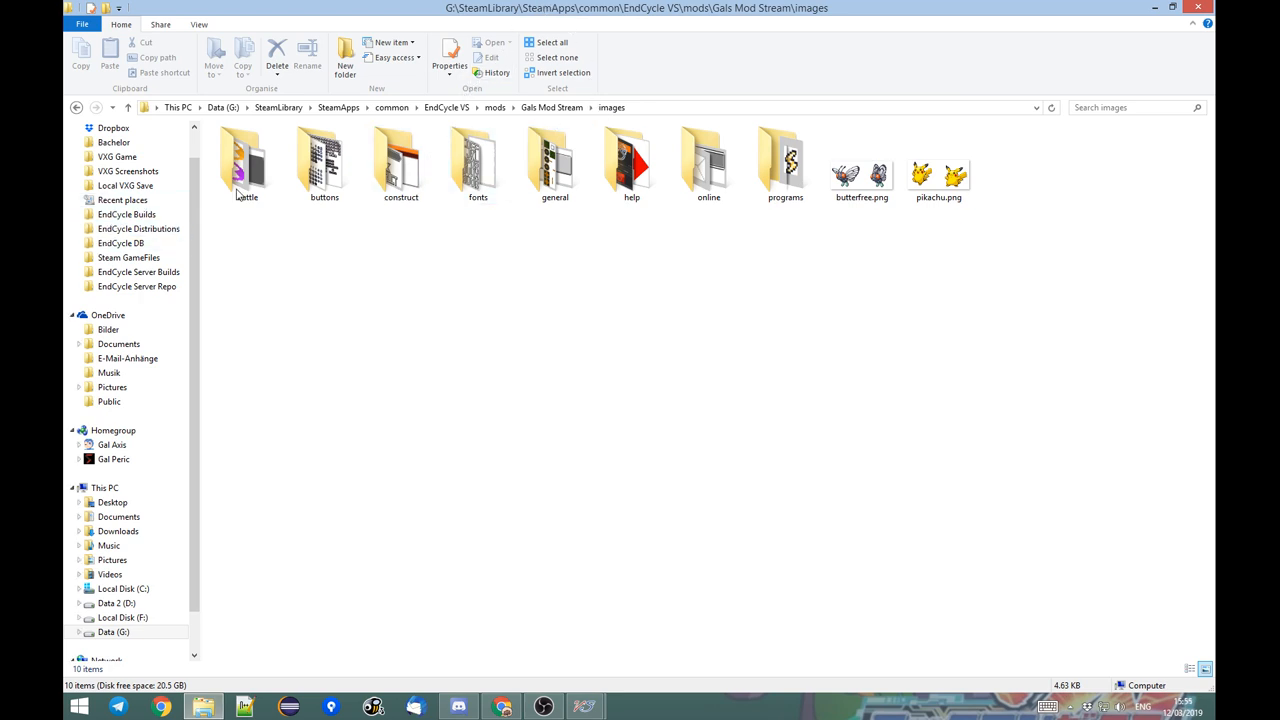
left_click(568, 108)
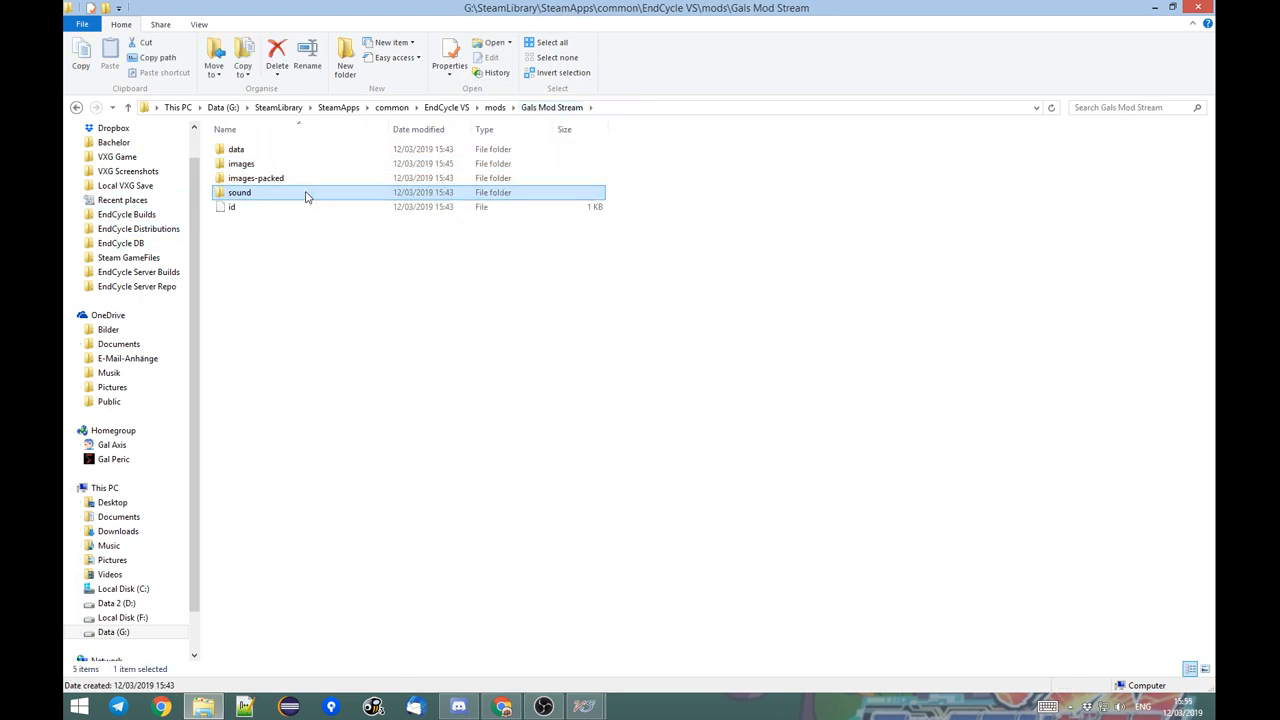
double_click(307, 193)
double_click(314, 151)
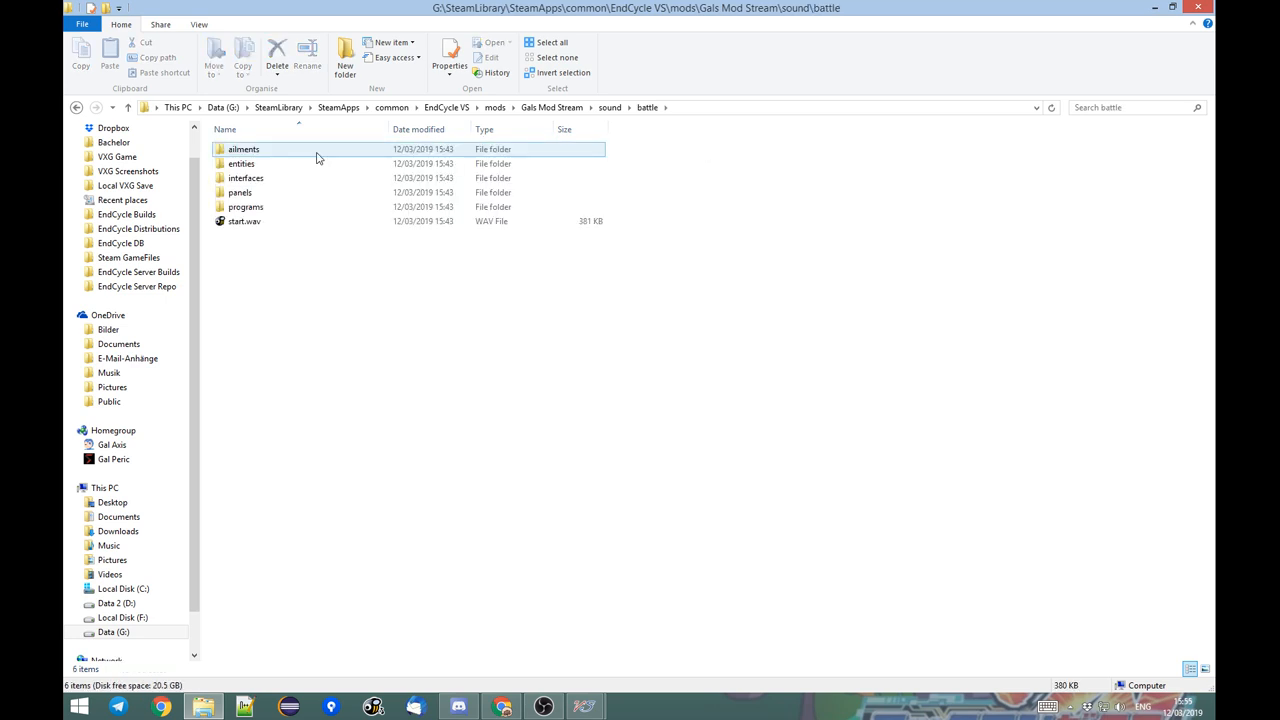
left_click(309, 222)
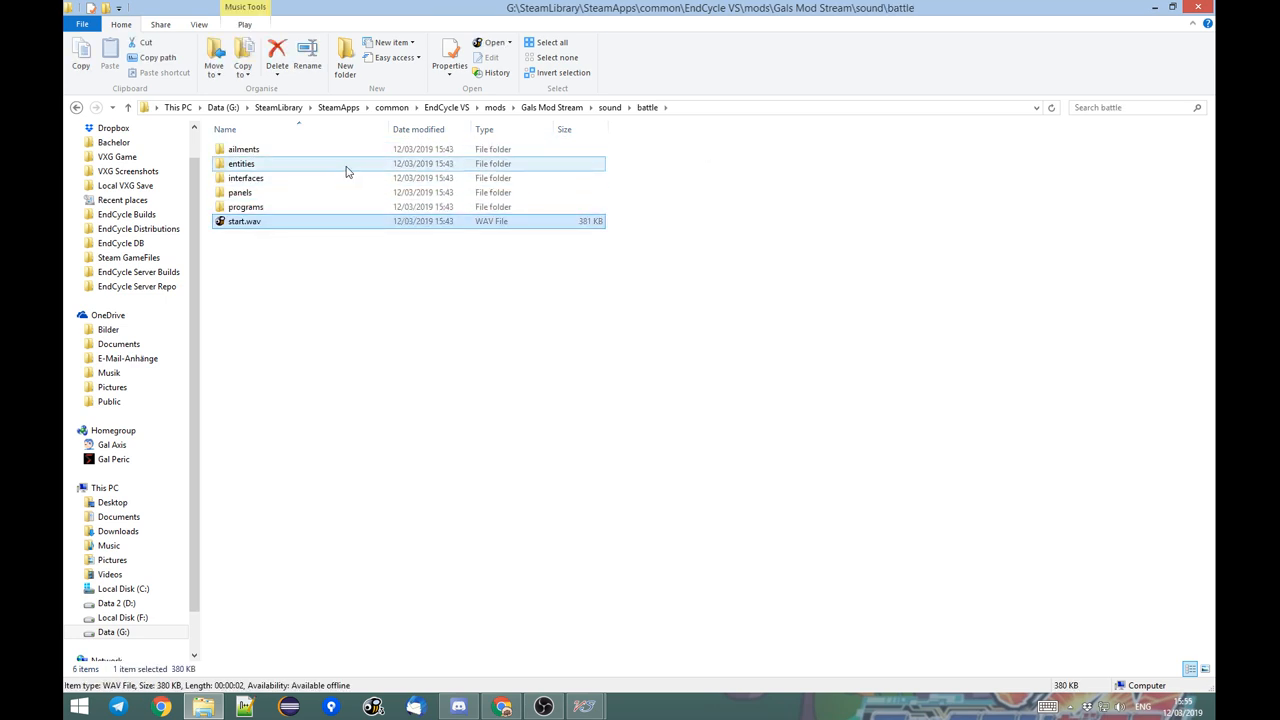
double_click(290, 192)
left_click(647, 107)
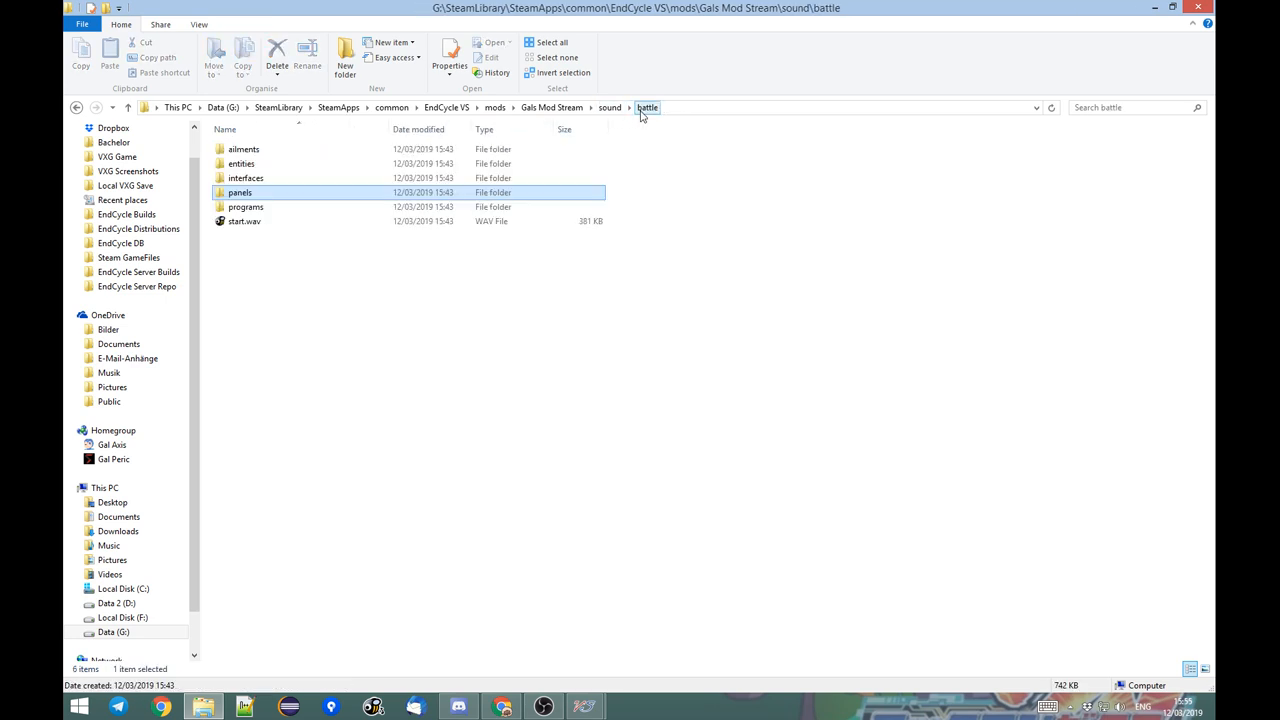
double_click(232, 208)
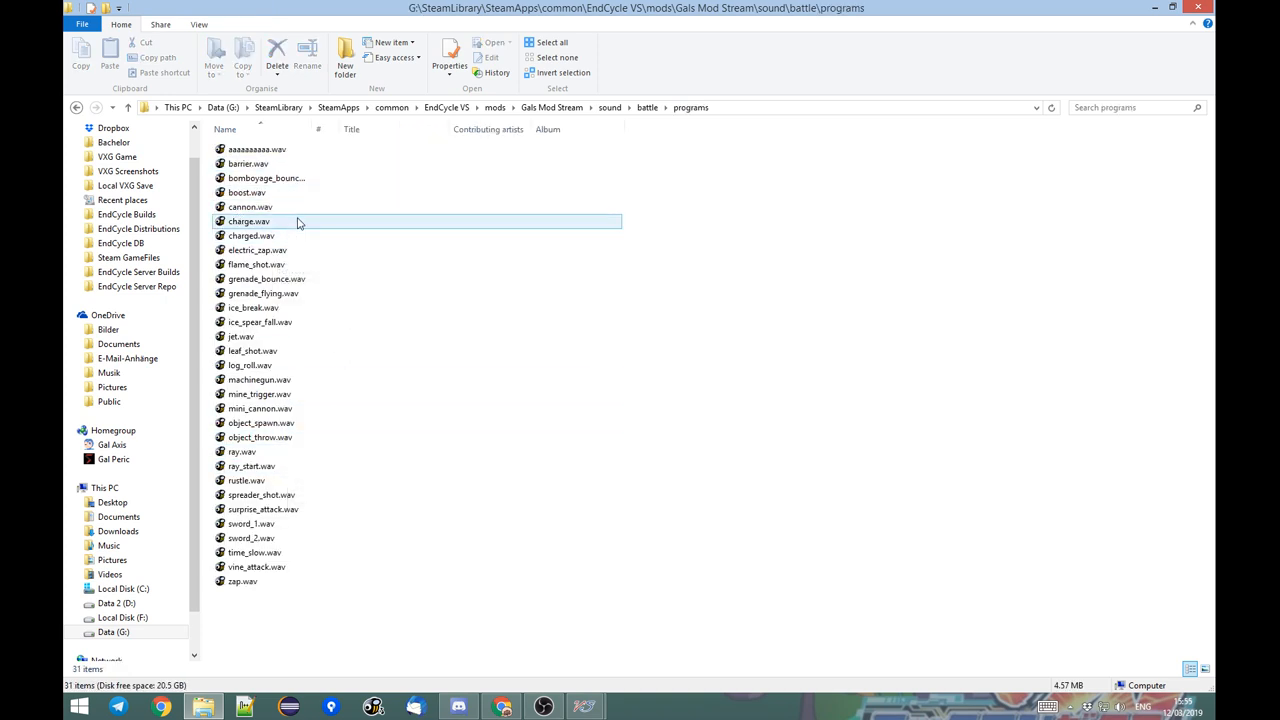
Play electric_zap.wav to hear it, and switch back to the EndCycle VS Toolbox.
double_click(260, 250)
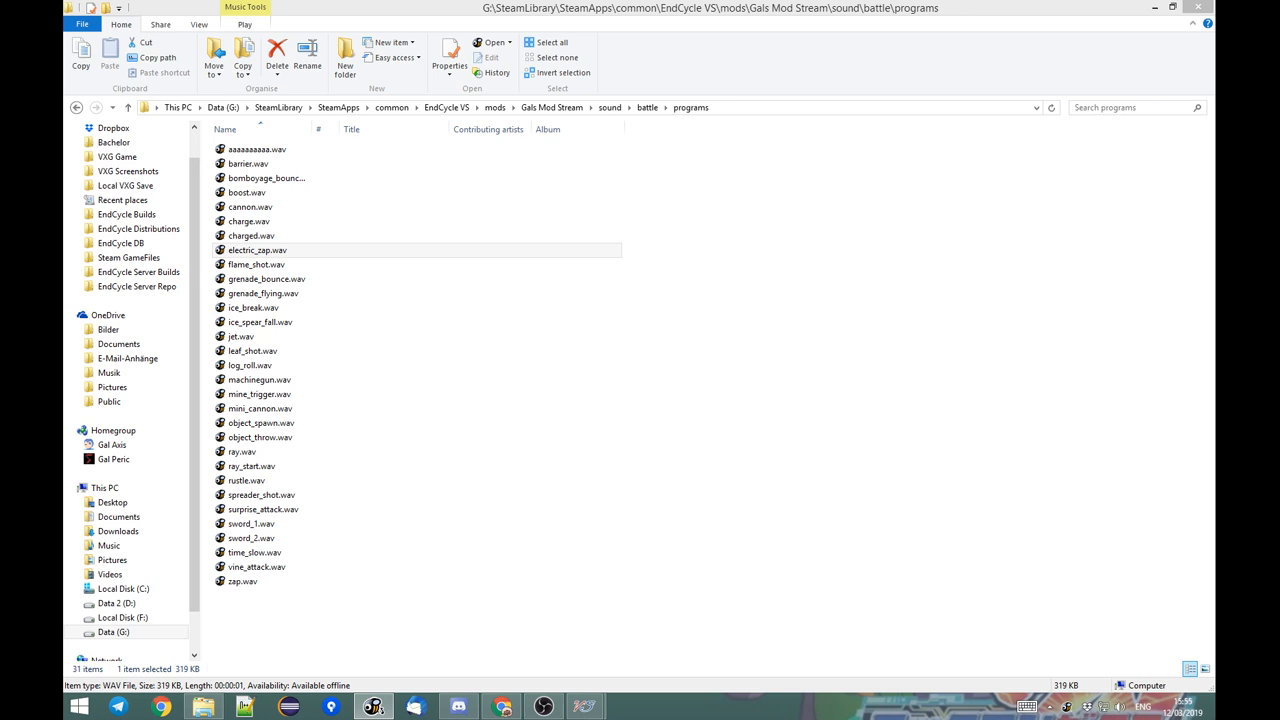
key("alt+Tab")
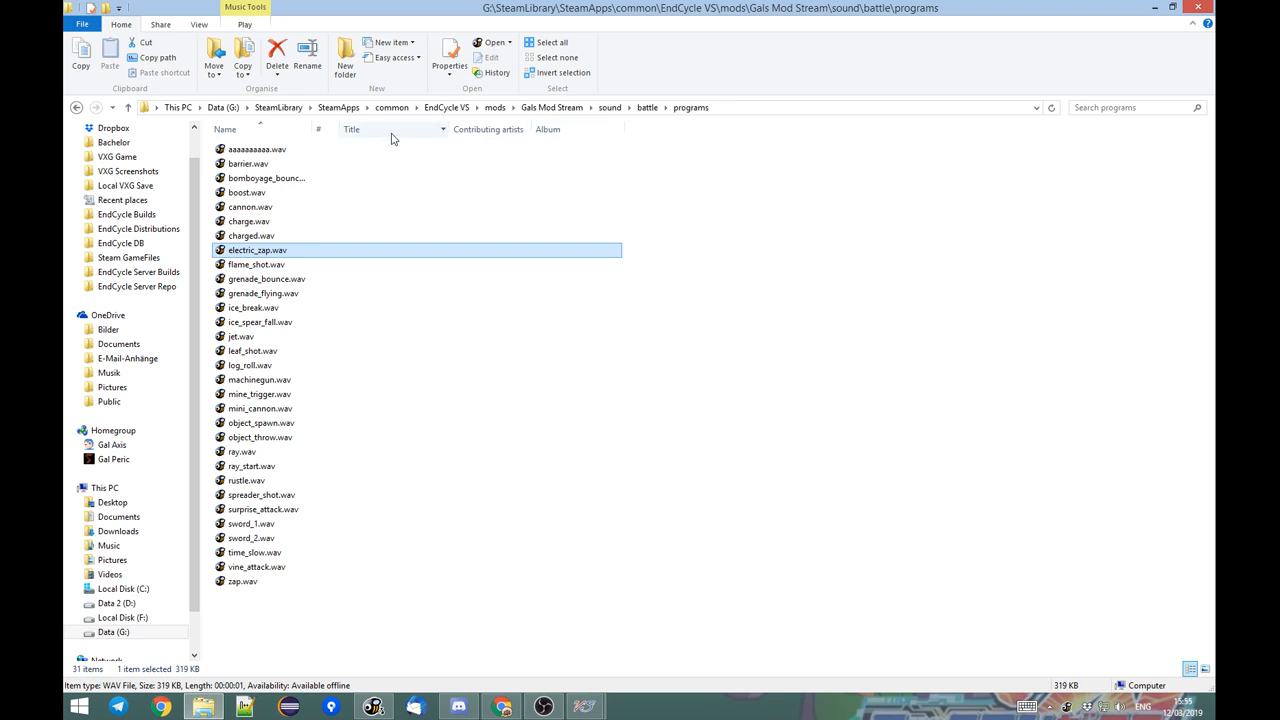
left_click(487, 254)
left_click(437, 254)
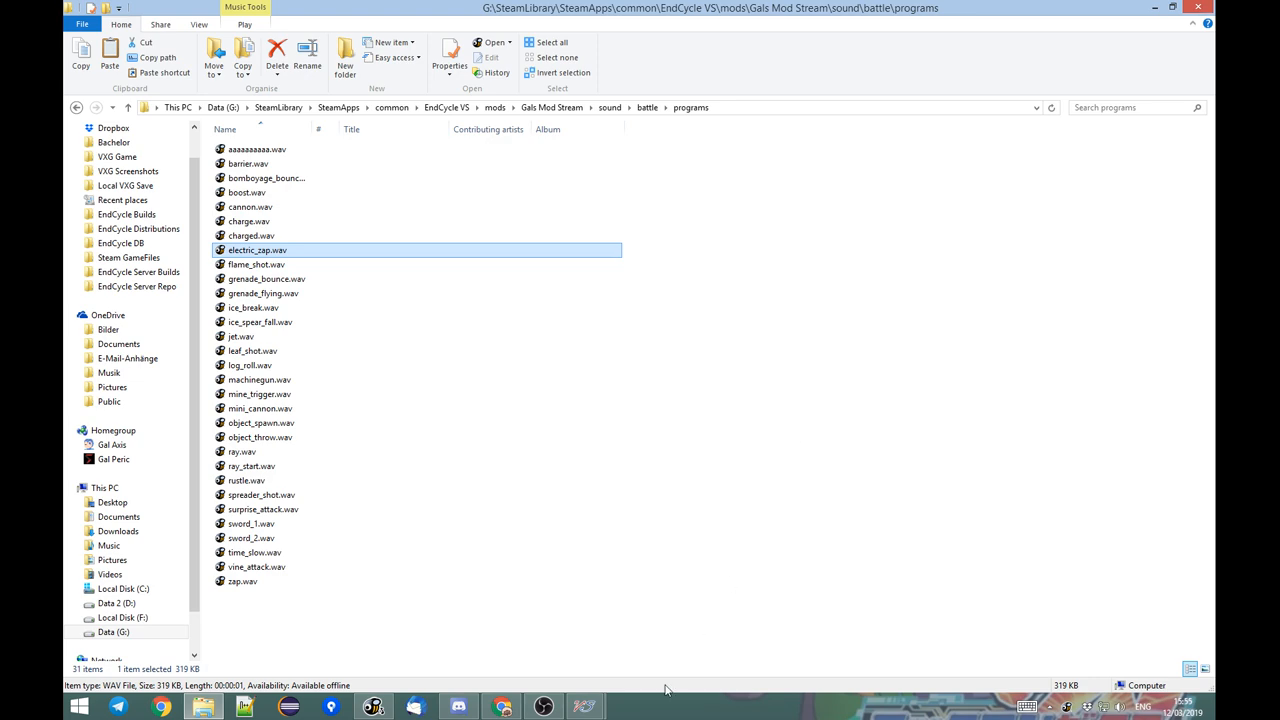
left_click(588, 704)
left_click(642, 614)
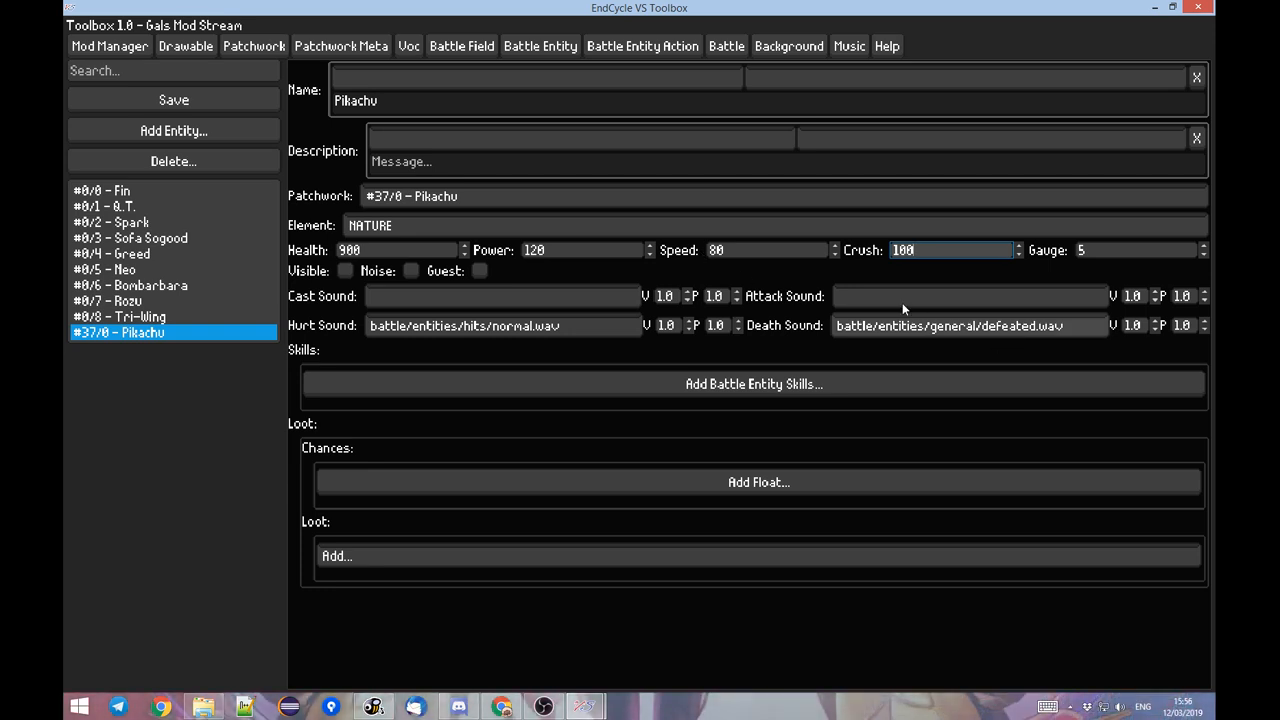
Switch to File Explorer and copy sword_1.wav from the sound\battle\programs folder into the mod's sound folder.
left_click(203, 706)
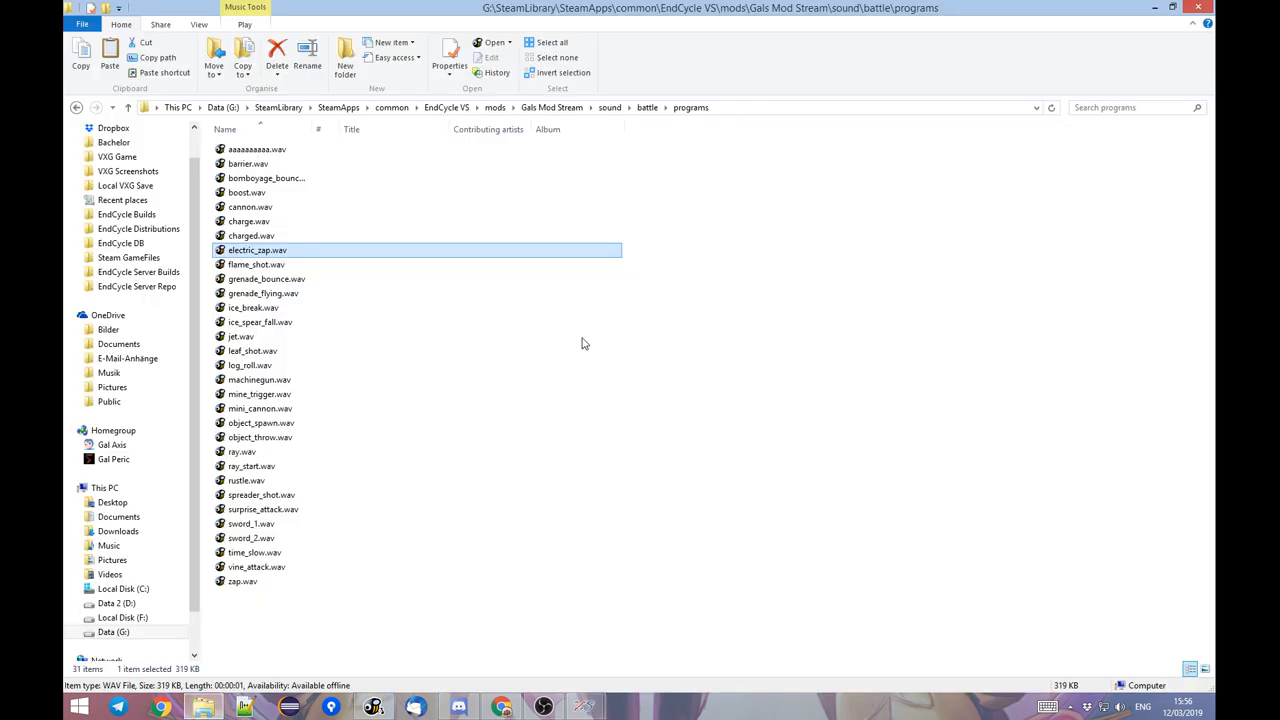
left_click(647, 107)
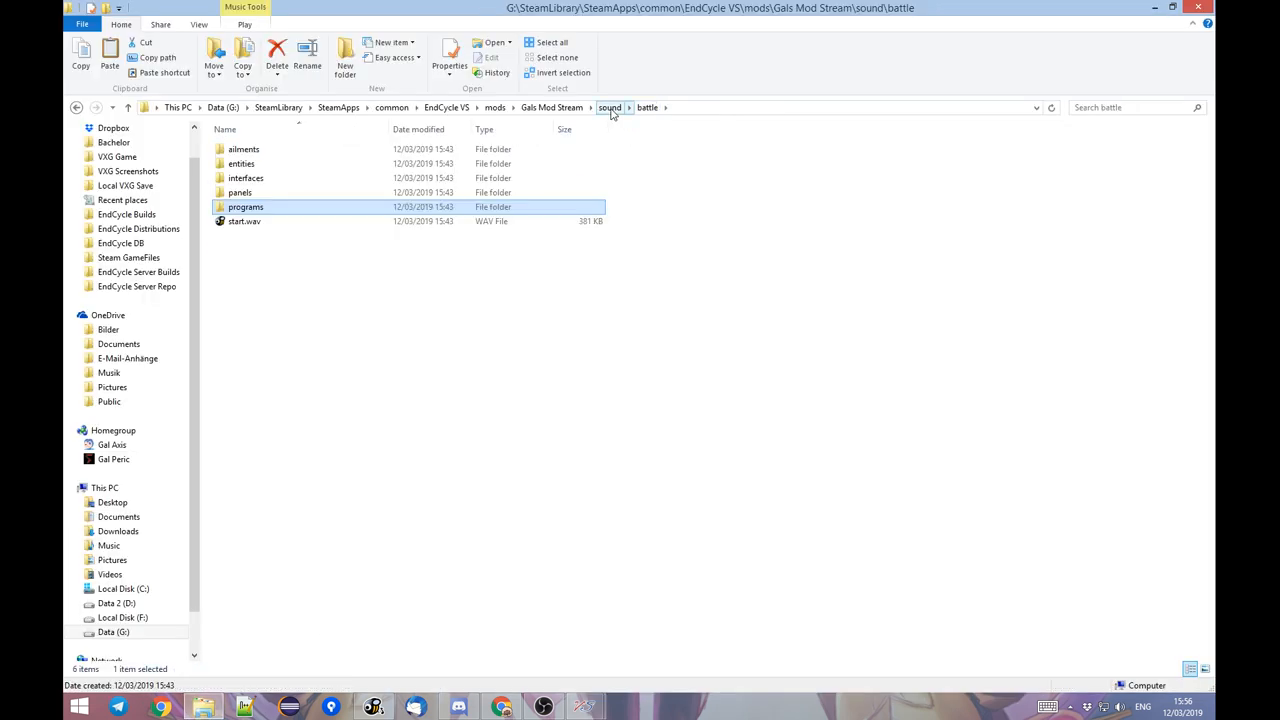
double_click(455, 208)
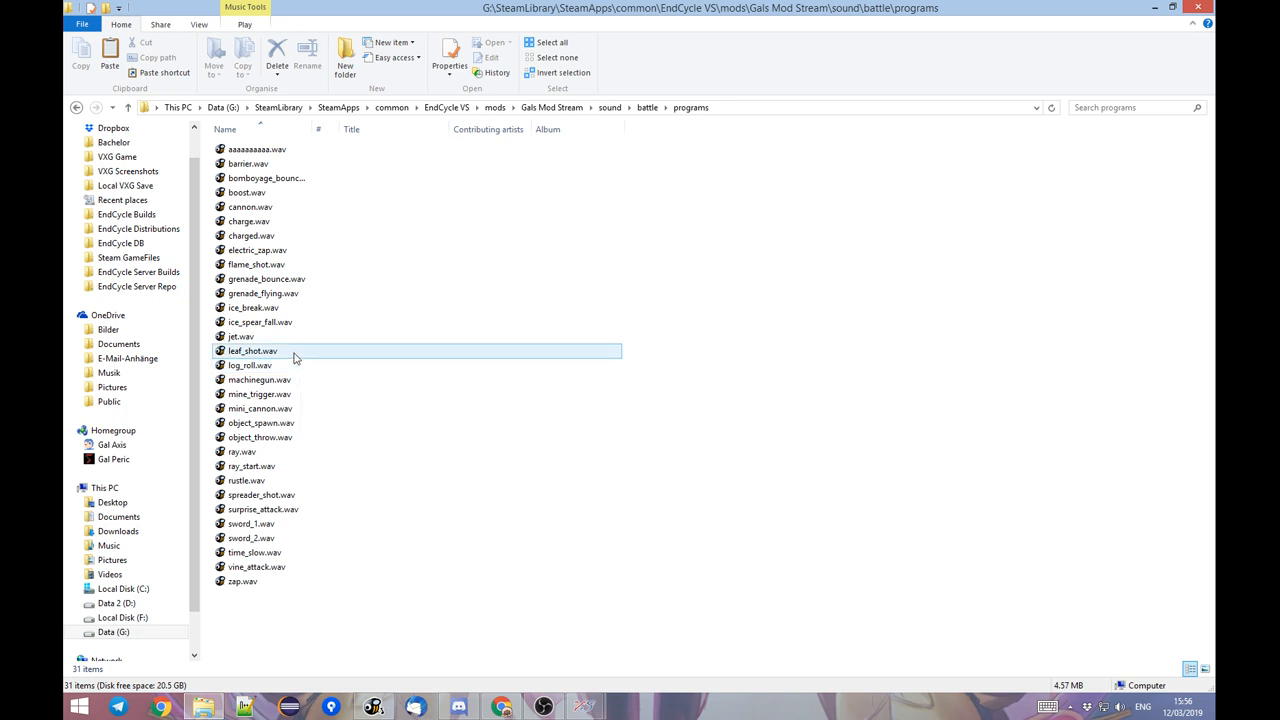
left_click(281, 526)
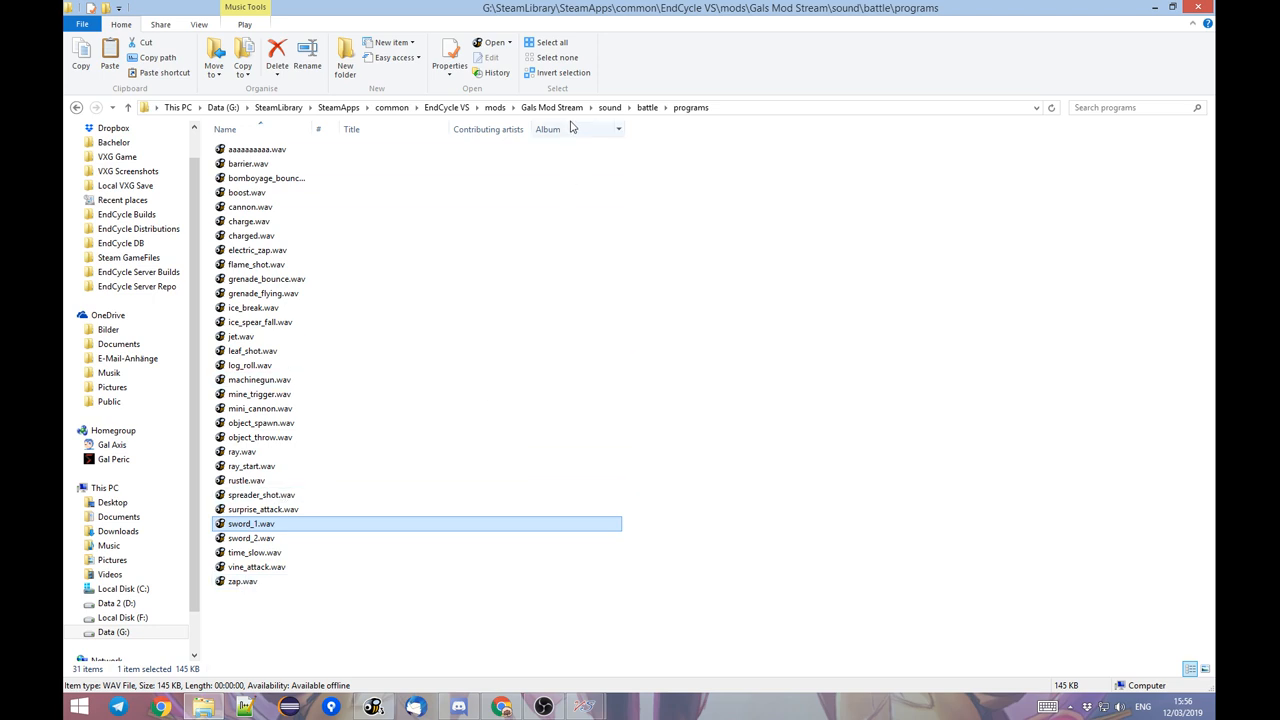
left_click(642, 108)
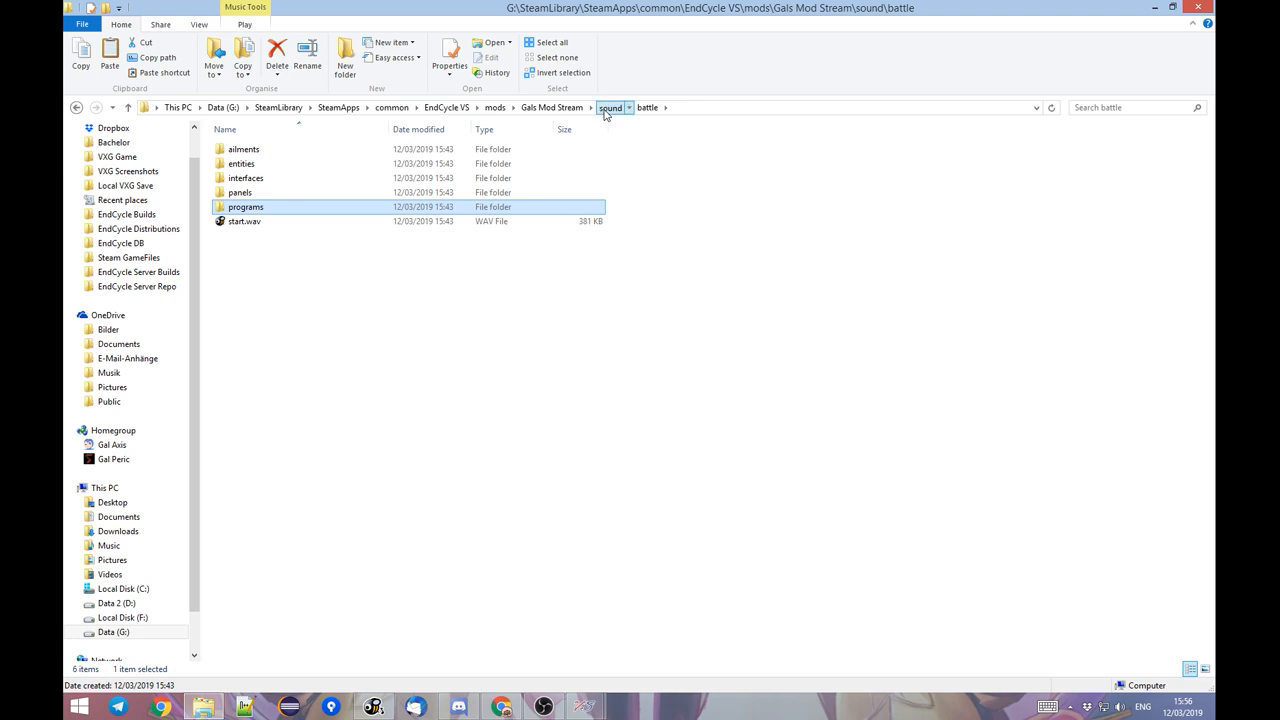
left_click(604, 108)
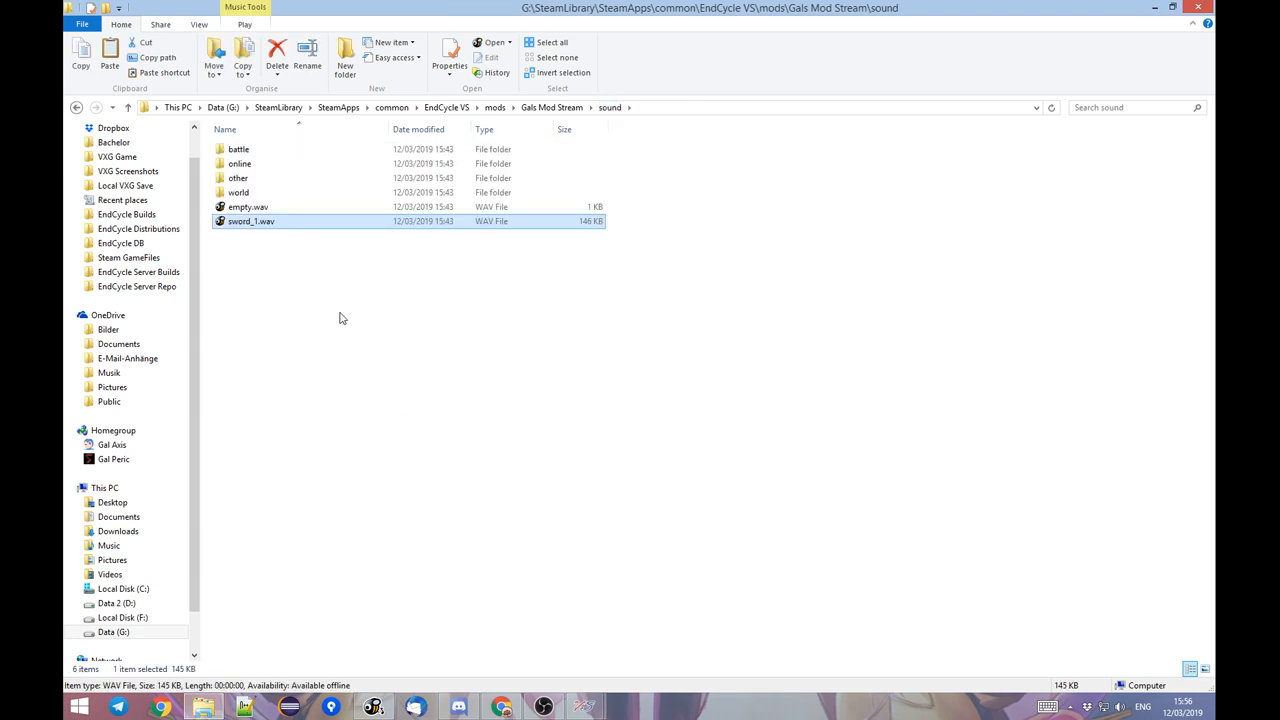
Rename the copied sword_1.wav in the sound folder as pikachu_zap.wav.
key("F2")
type("pikachu")
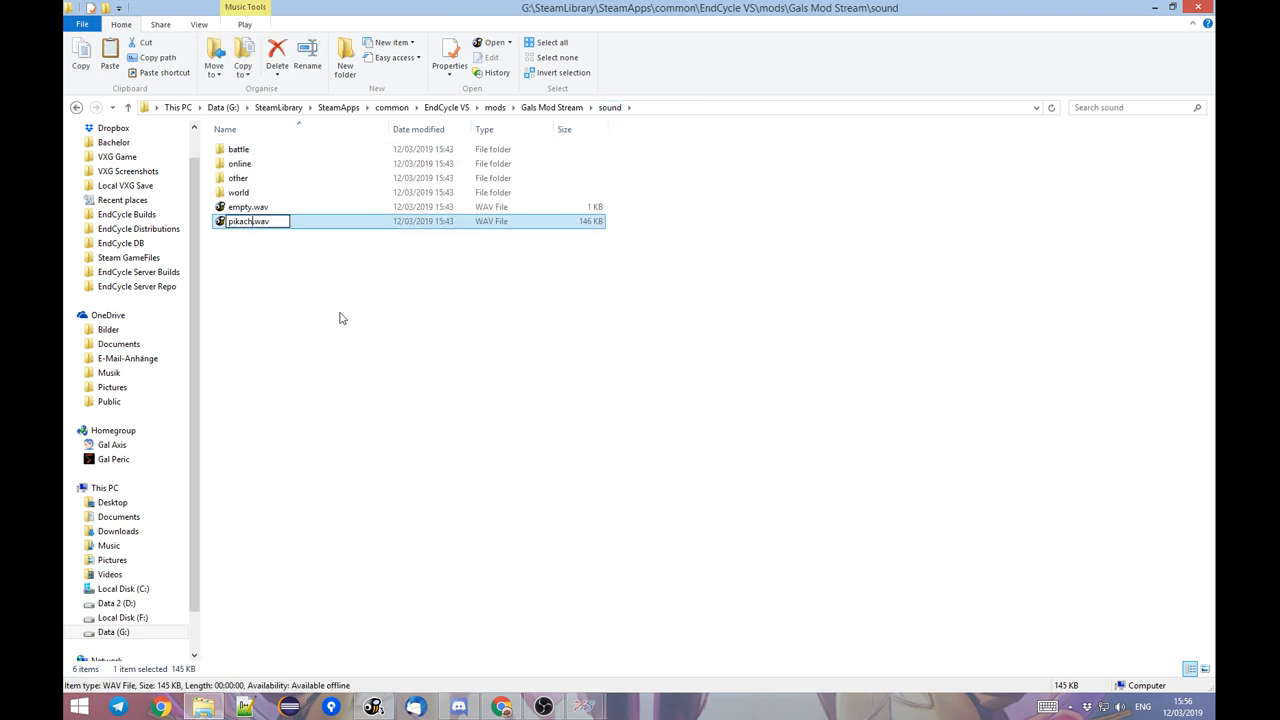
type("_zap")
key("Return")
left_click(334, 320)
Switch to the EndCycle VS Toolbox and set the Pikachu entity's cast sound to pikachu_zap.wav.
left_click(585, 707)
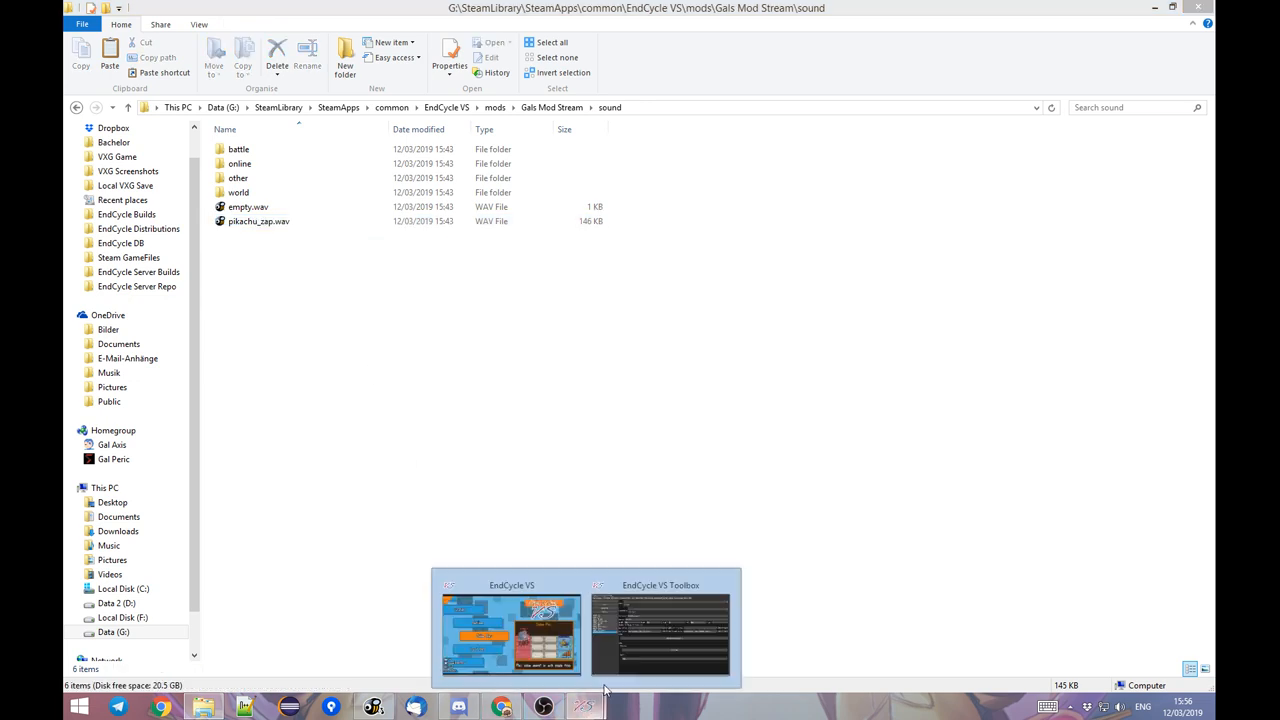
left_click(671, 622)
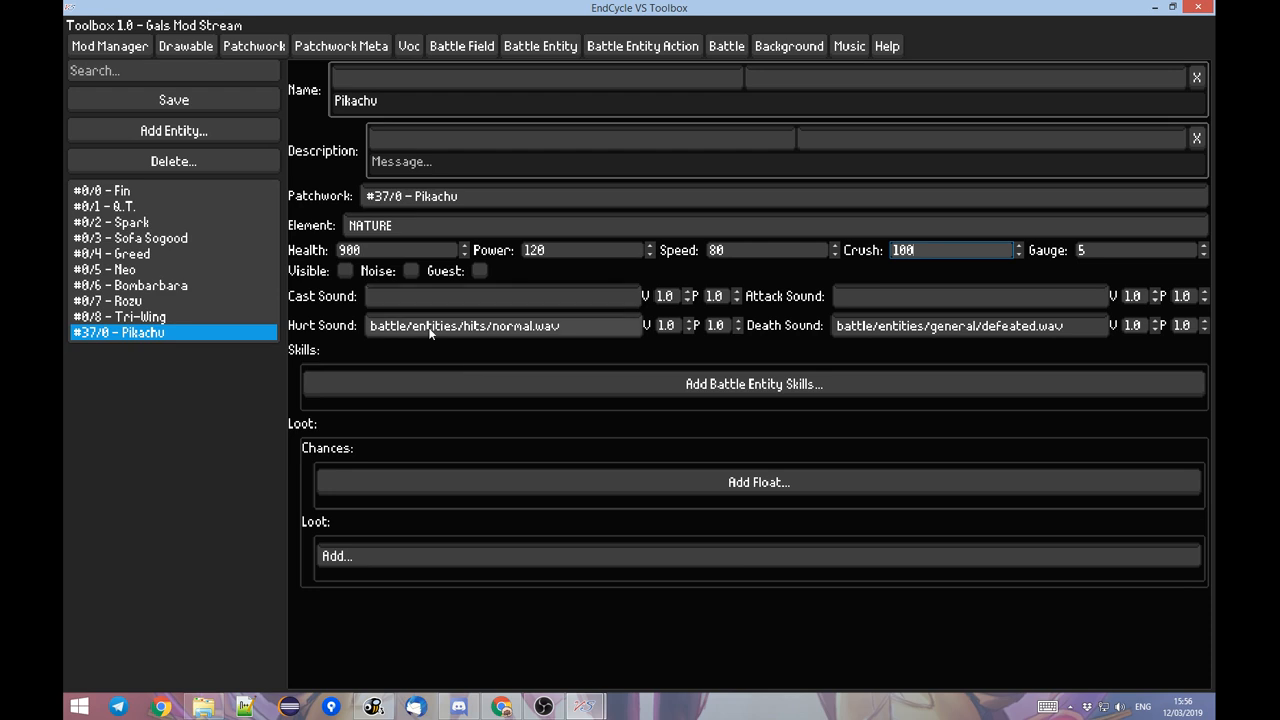
left_click(574, 300)
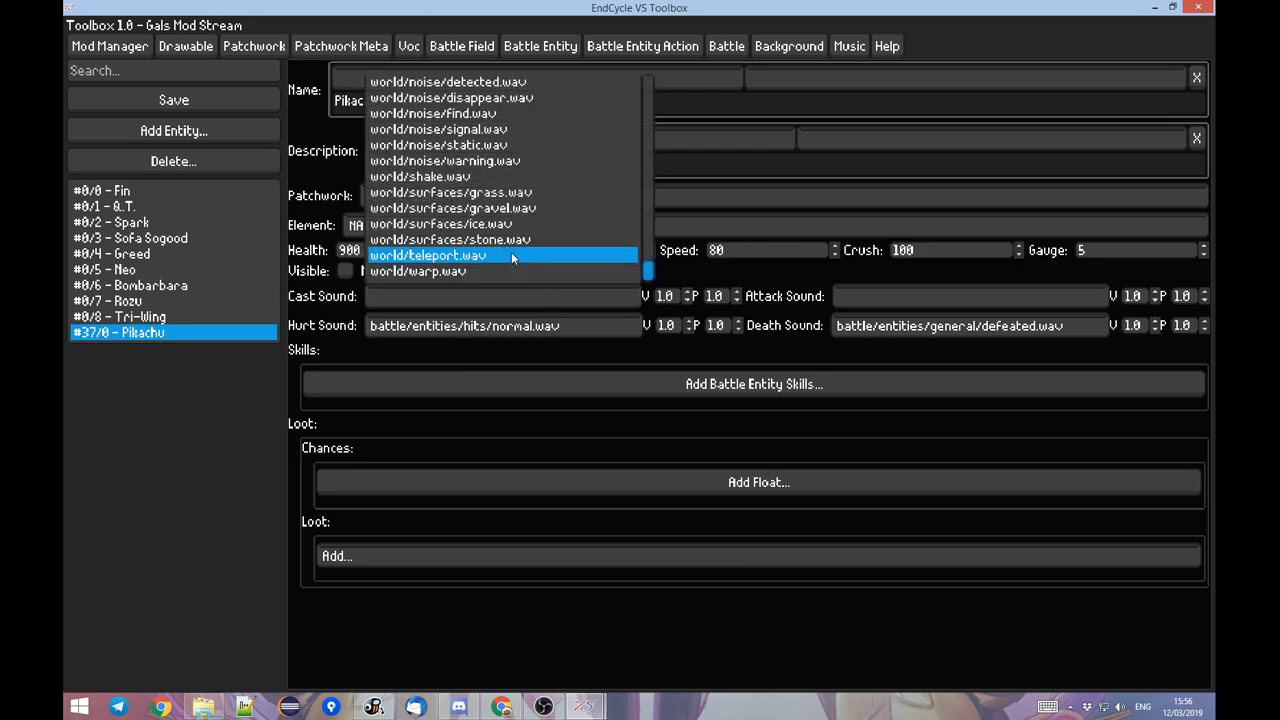
left_click(457, 296)
left_click(434, 304)
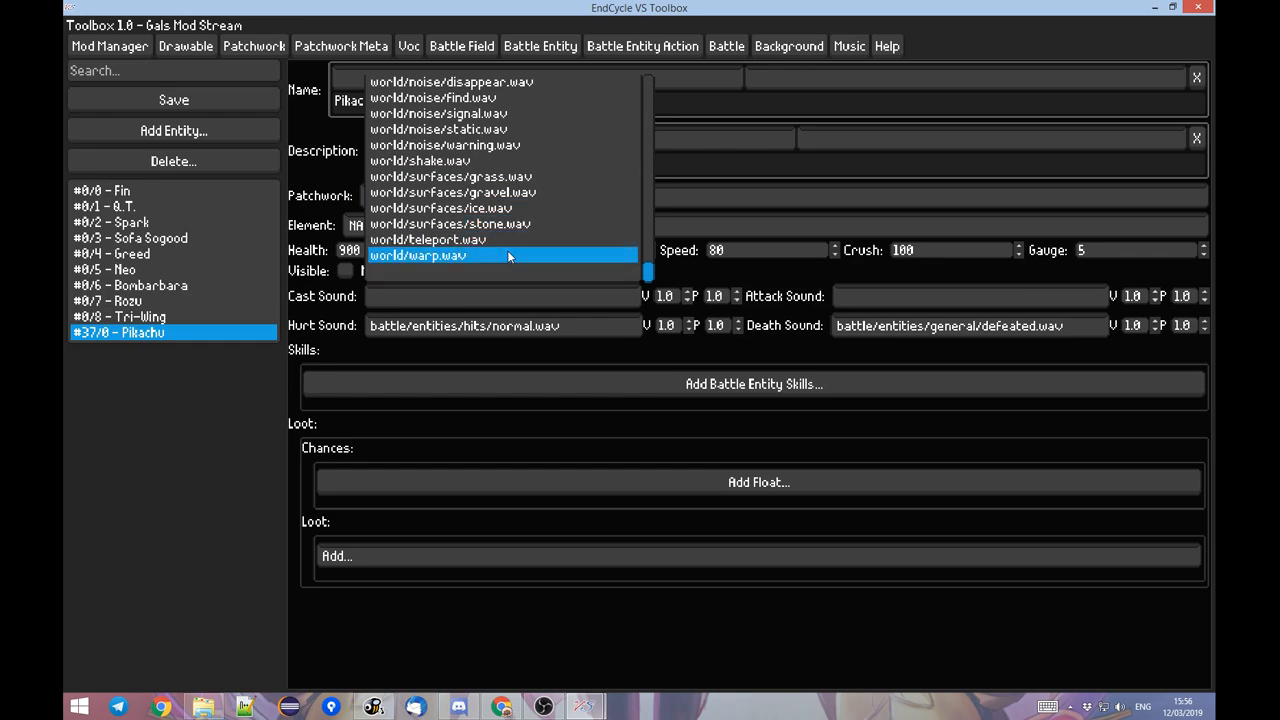
type("pikac")
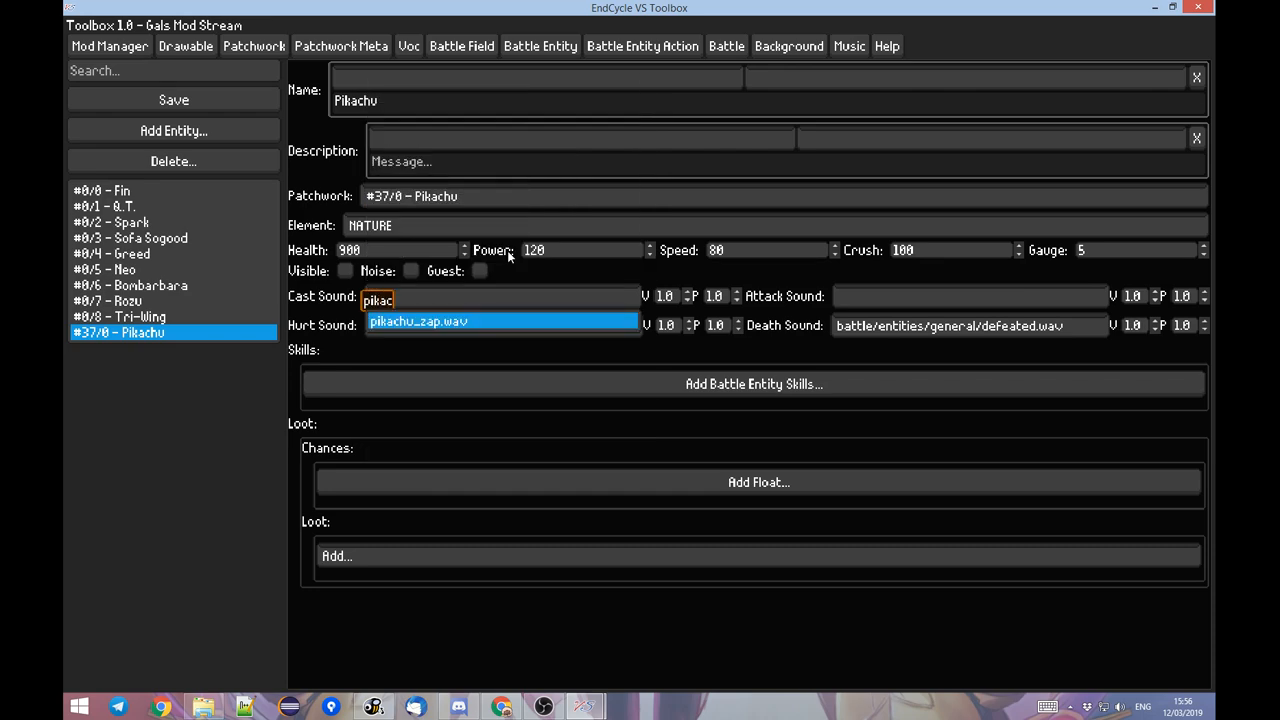
key("Return")
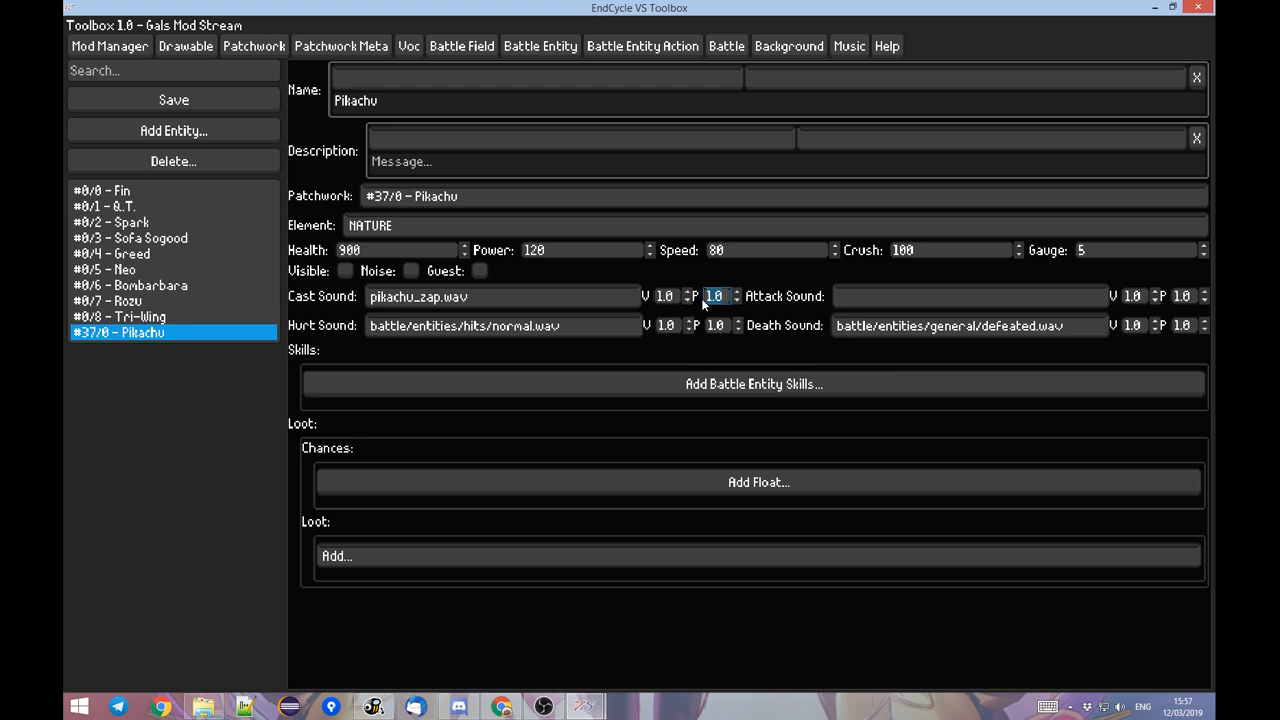
Set the cast sound's pitch to 0.5 and mark the Pikachu entity as visible and as a guest.
left_click(728, 294)
left_click(340, 271)
left_click(476, 272)
Add a battle entity skill to Pikachu, set it to FuelSystem, and save the entity.
left_click(567, 385)
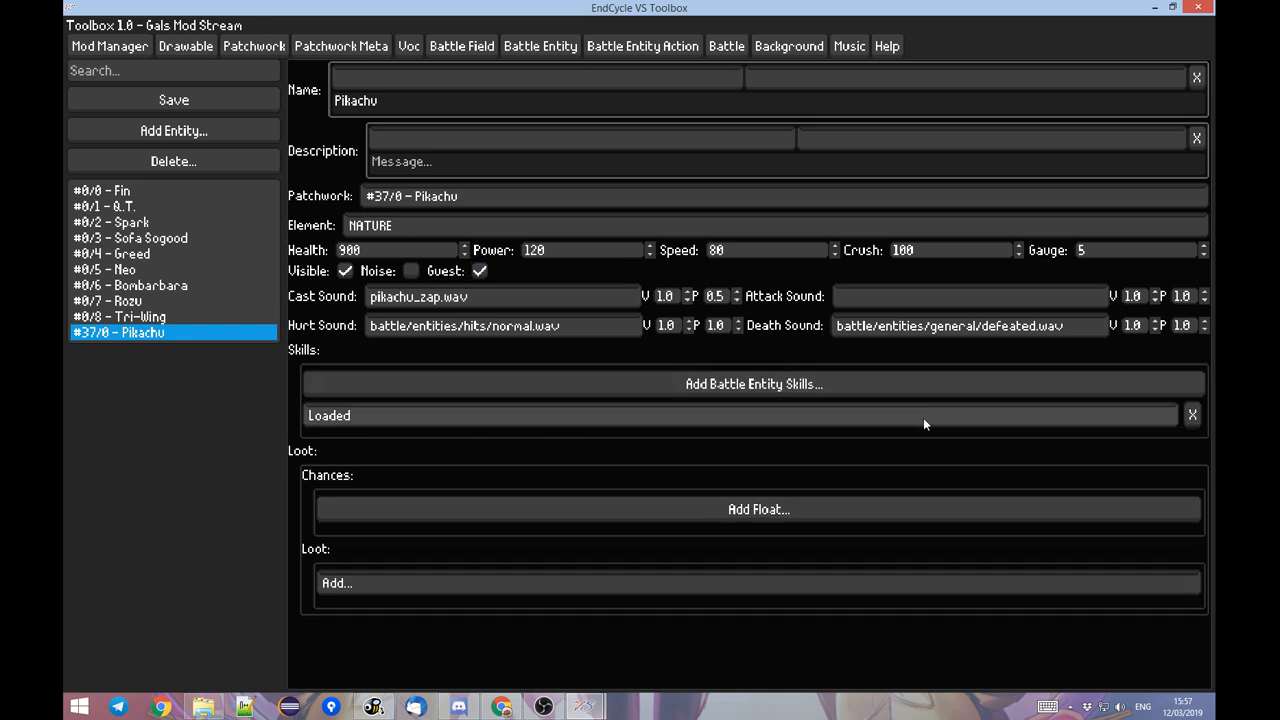
left_click(1193, 417)
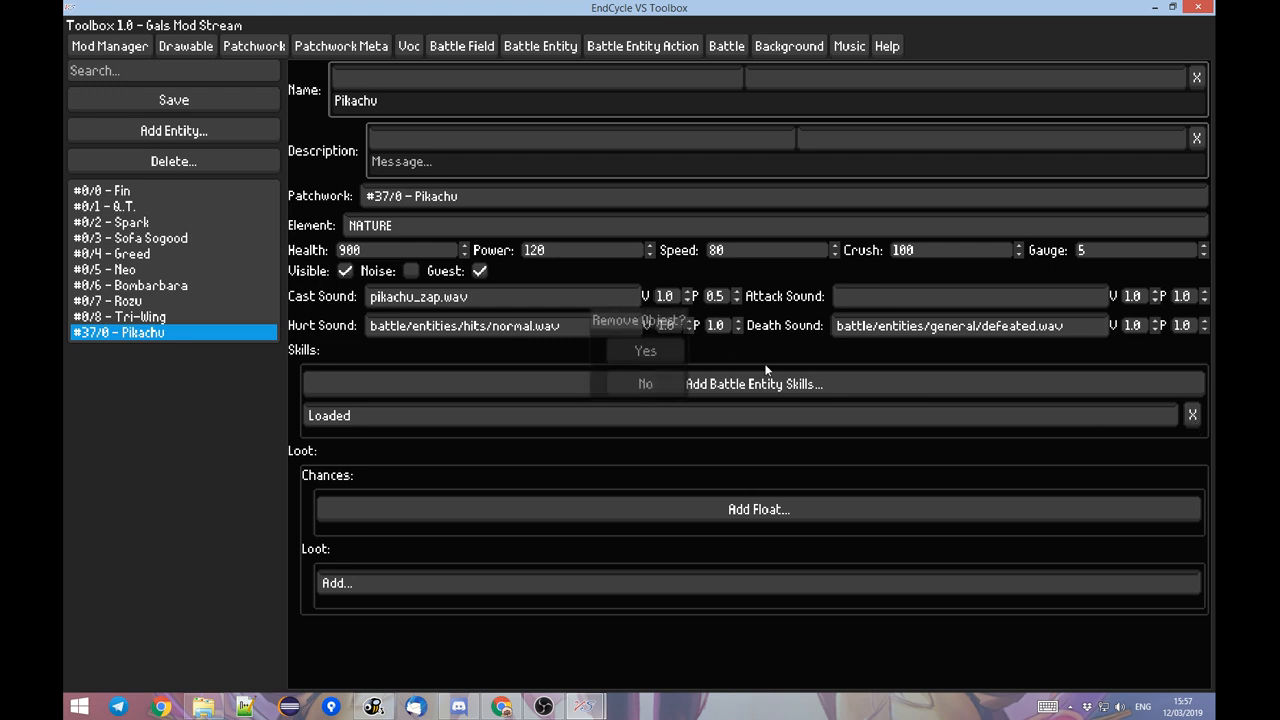
left_click(645, 384)
left_click(439, 411)
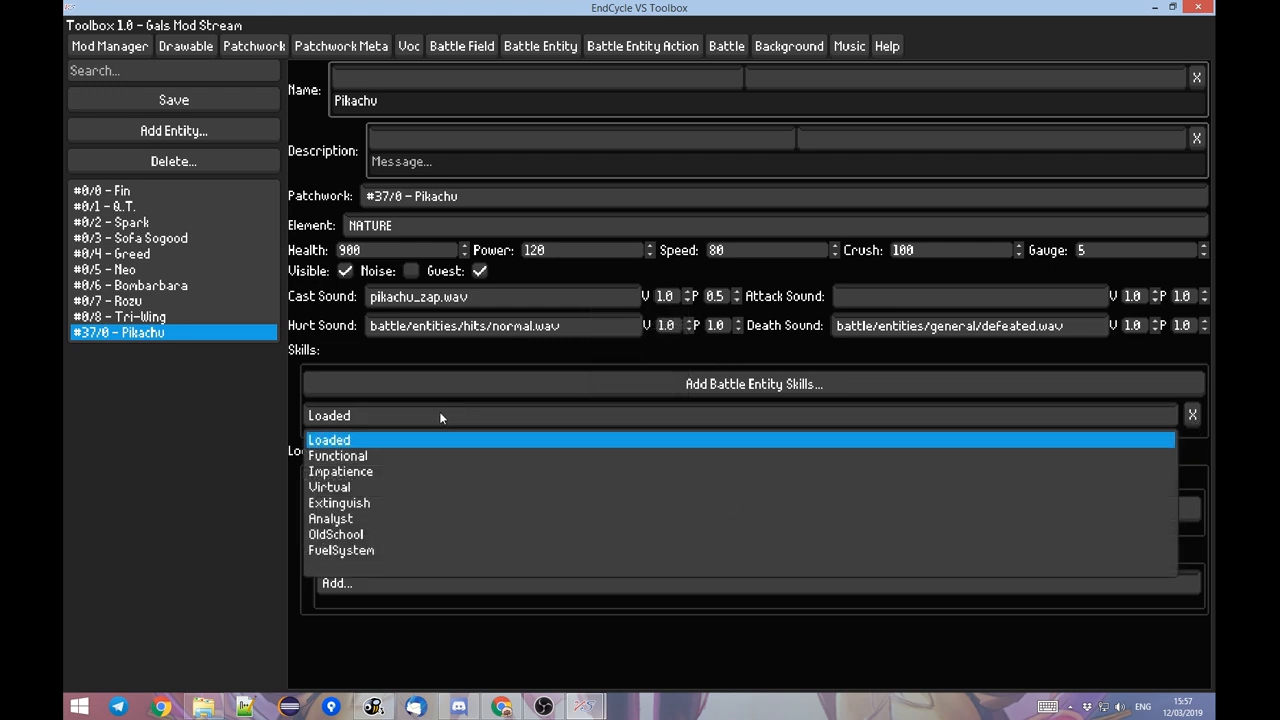
left_click(363, 445)
left_click(350, 416)
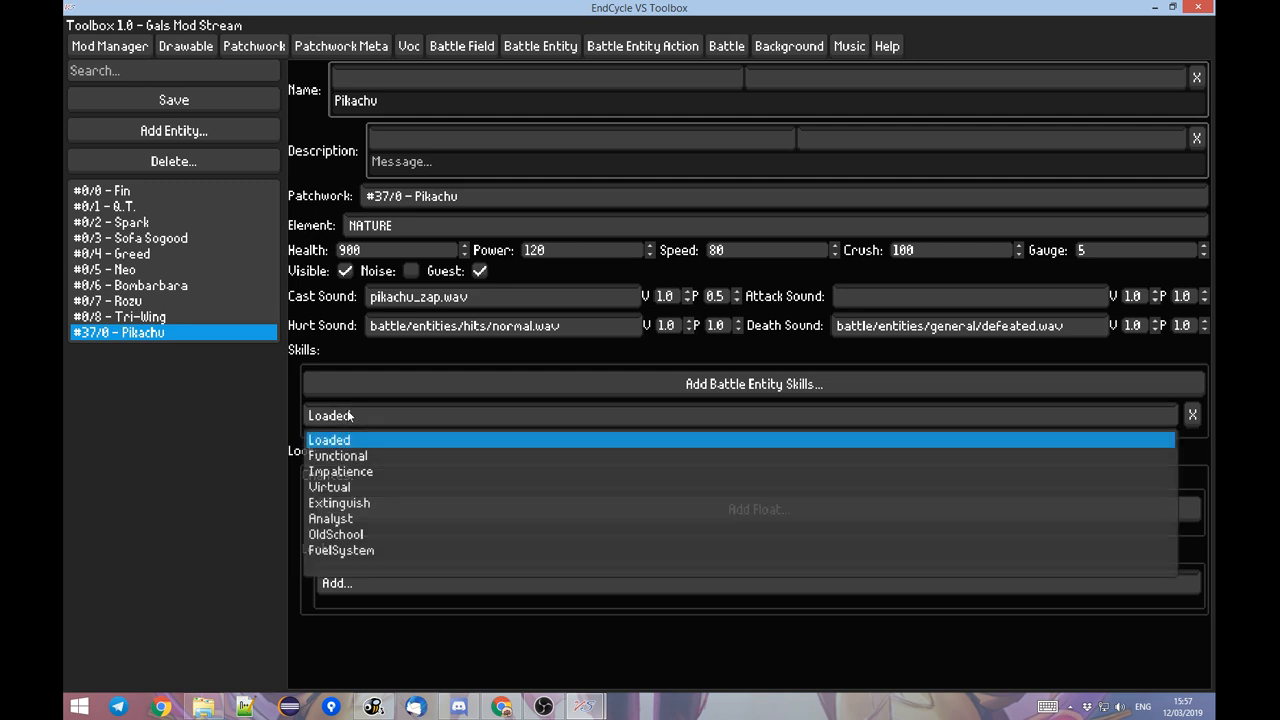
left_click(360, 550)
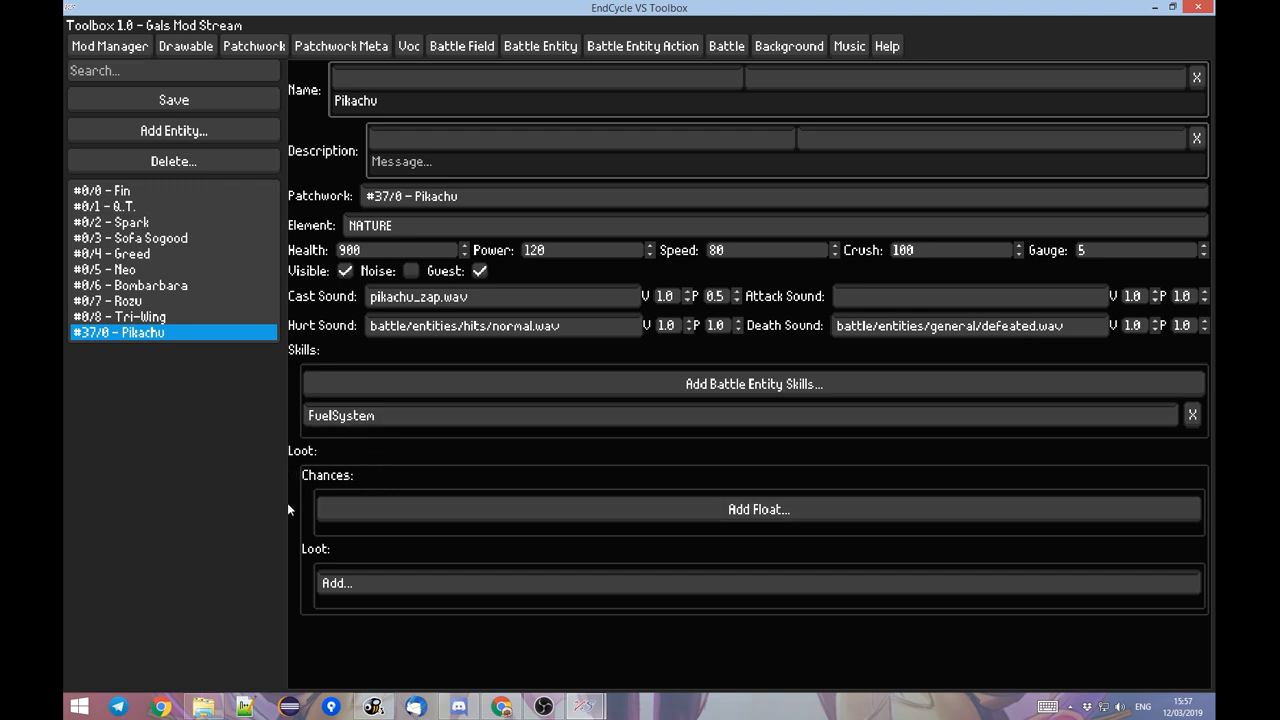
left_click(234, 93)
Switch to the EndCycle VS game and inspect Pikachu in the inventory's character selection.
left_click(515, 615)
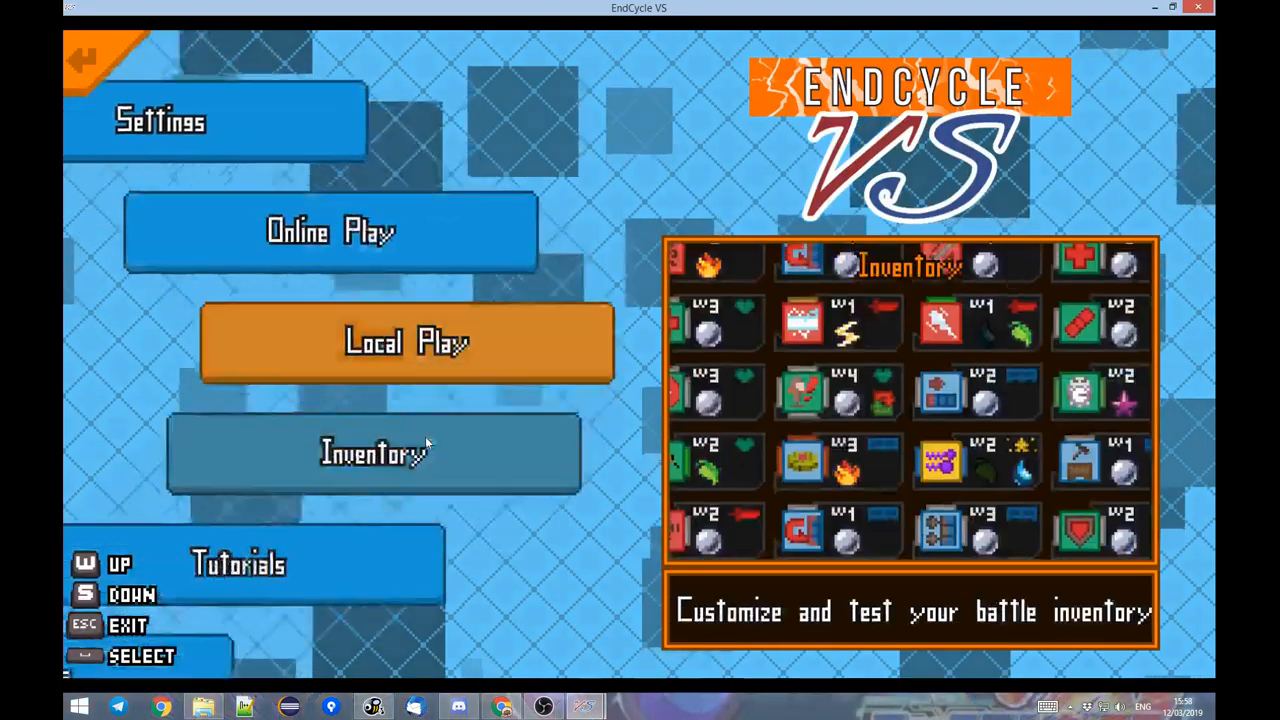
left_click(459, 370)
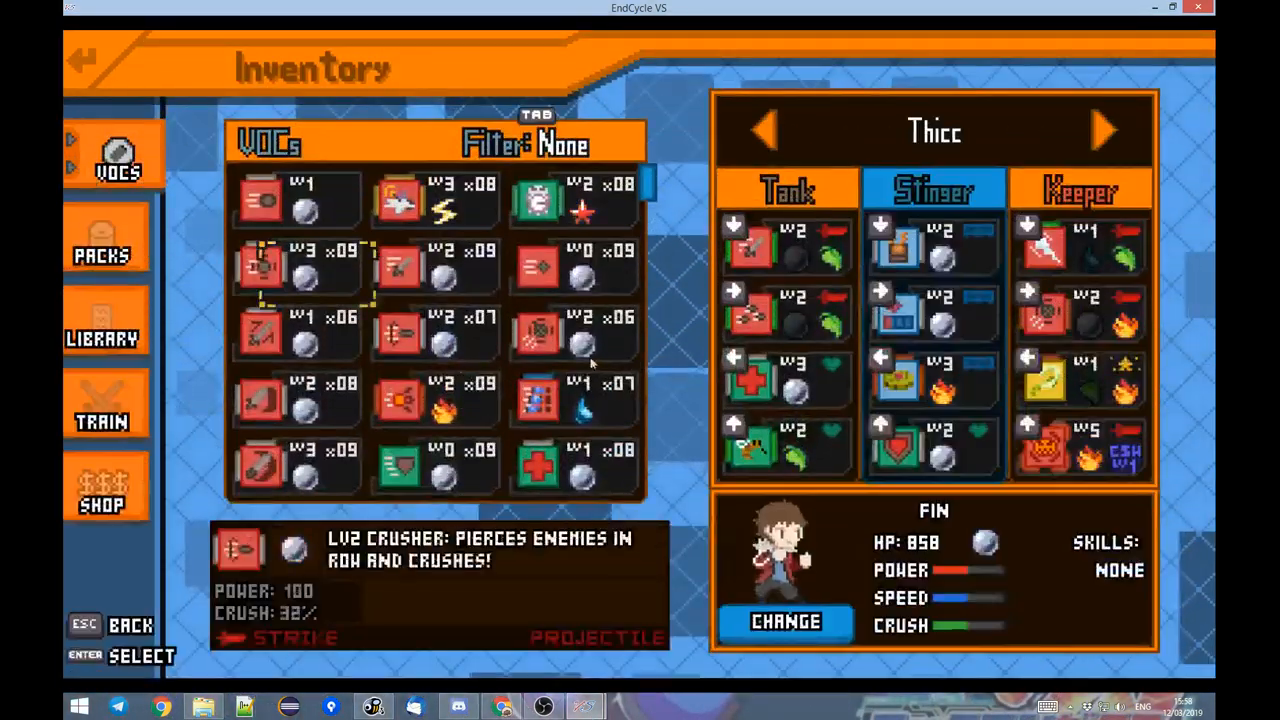
left_click(785, 621)
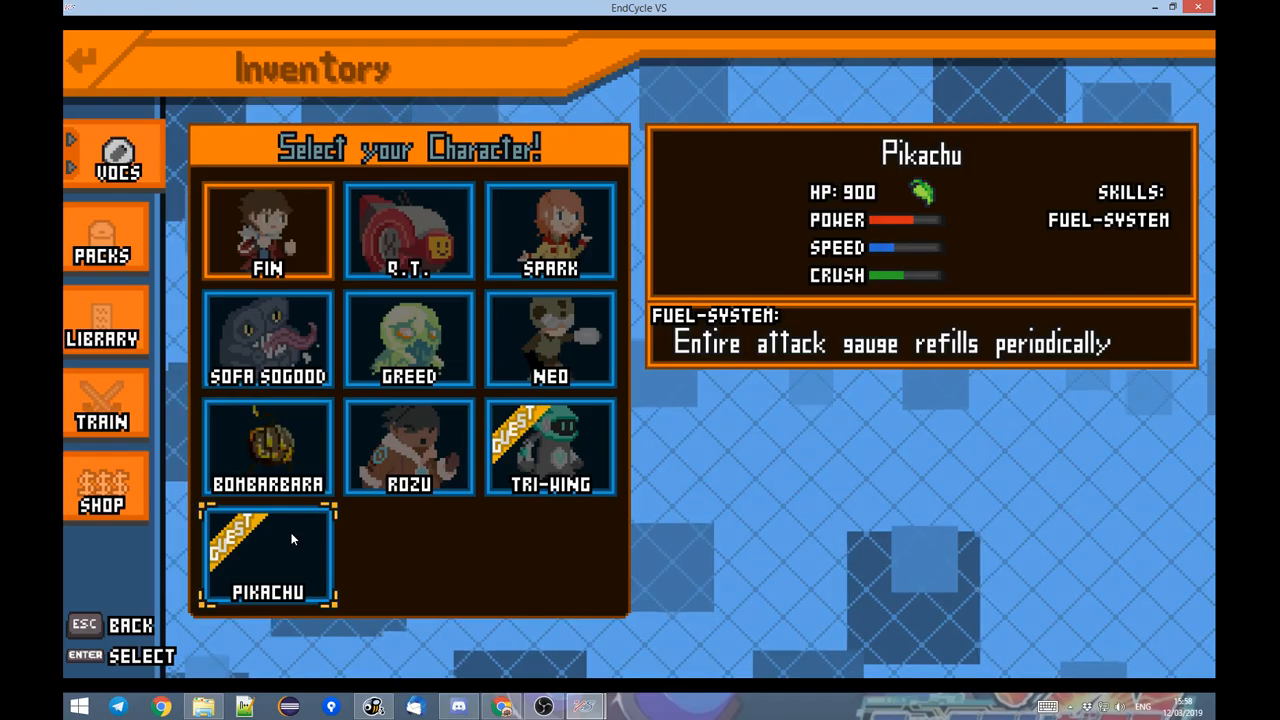
Leave the character selection for the title screen and re-enter the game's main menu.
key("Escape")
key("Escape")
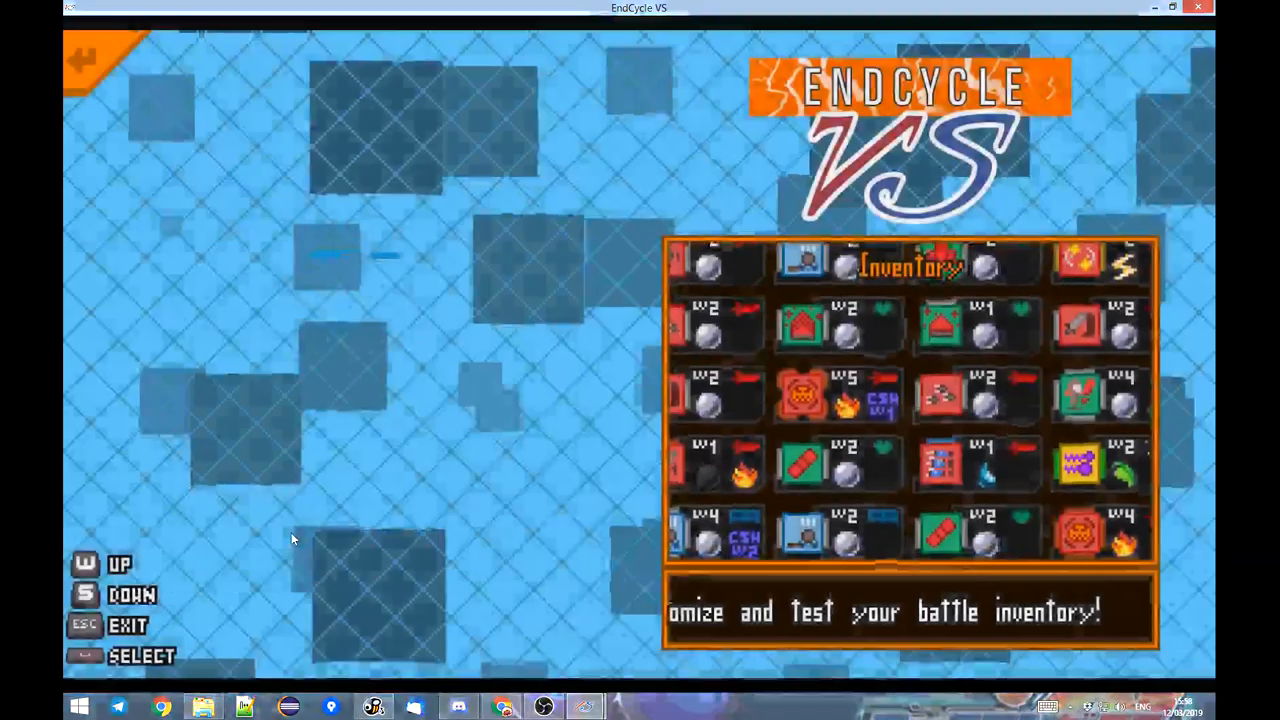
key("Escape")
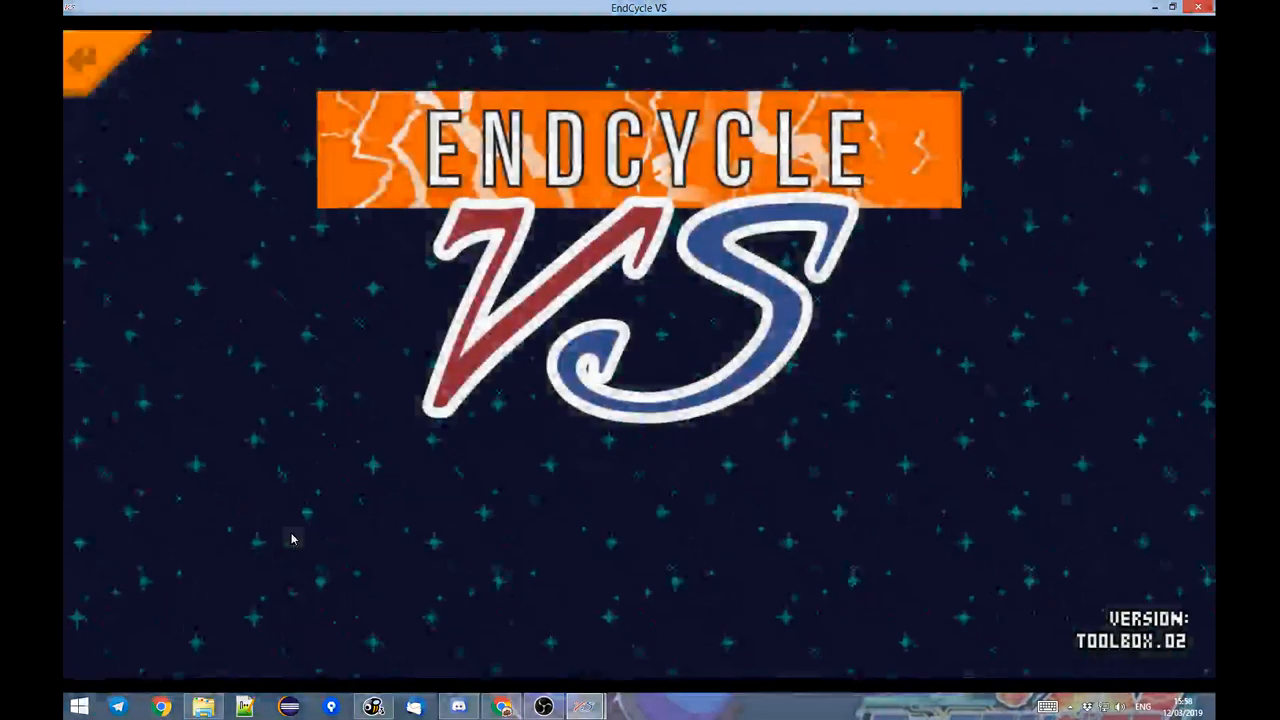
key("Return")
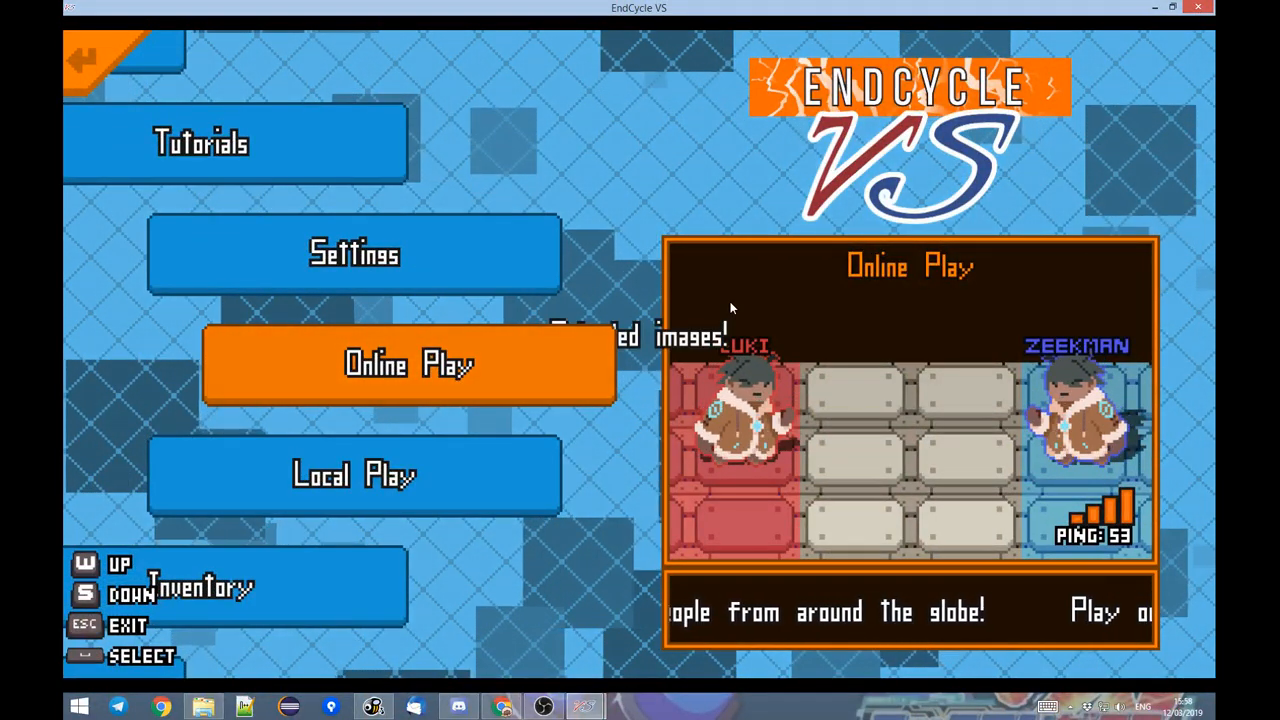
Reopen the inventory's character selection to check Pikachu's entry again, and return to the main menu.
key("Down")
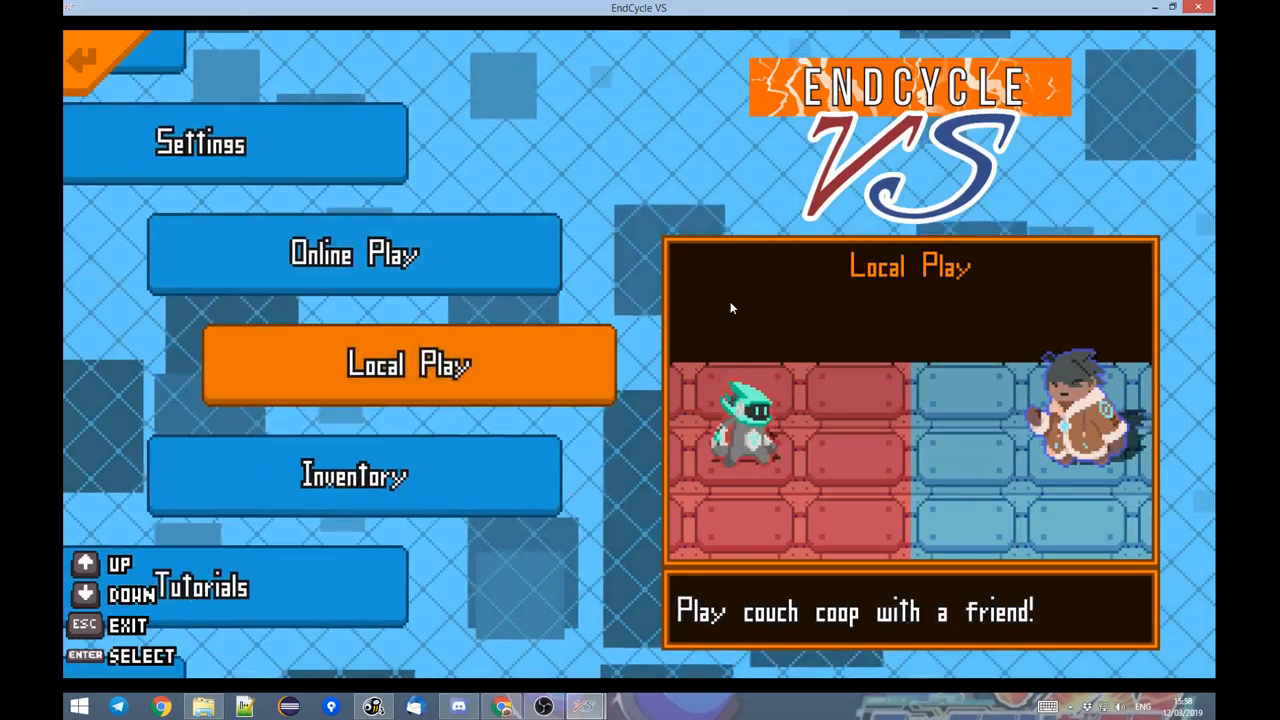
key("Down")
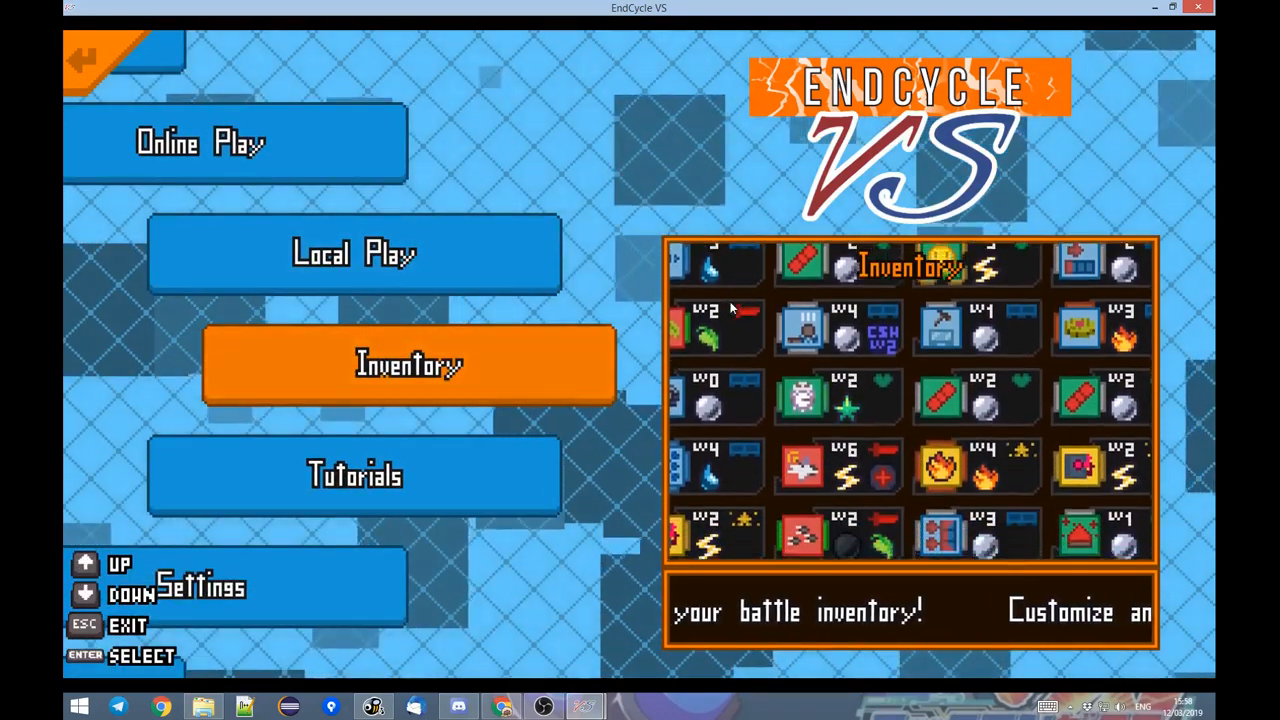
key("Down")
key("Up")
key("Return")
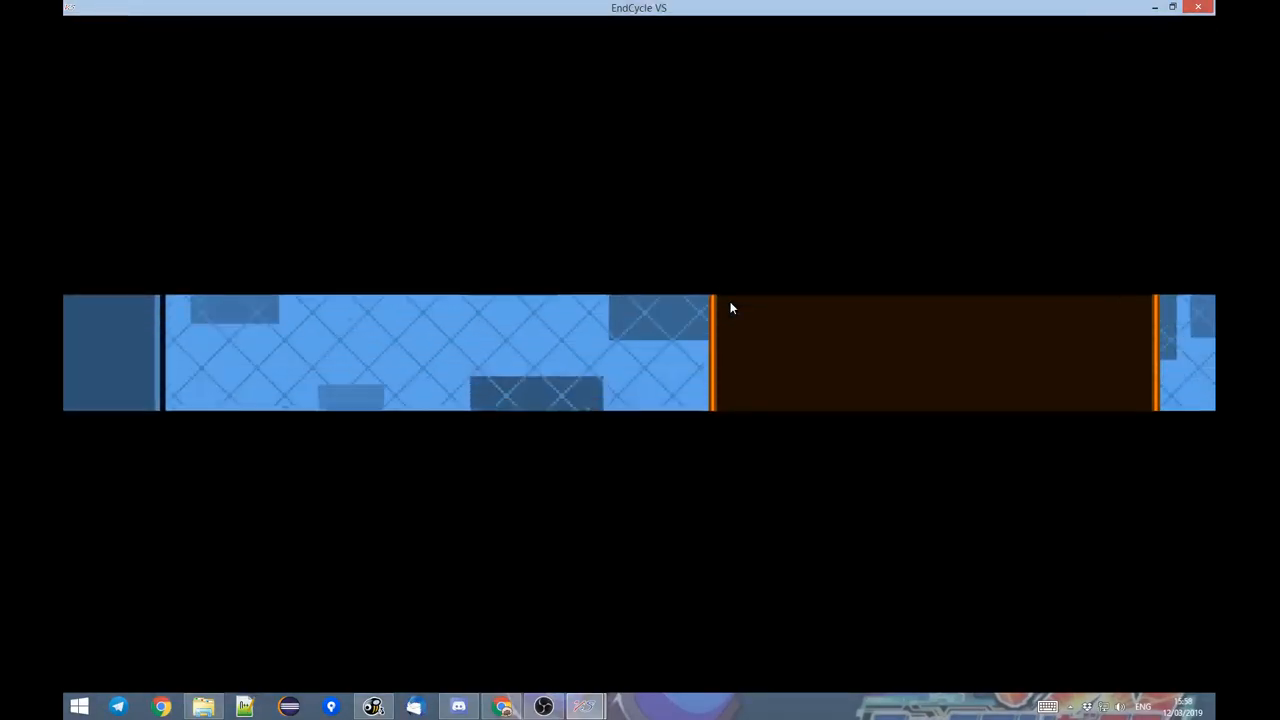
key("Return")
key("Down")
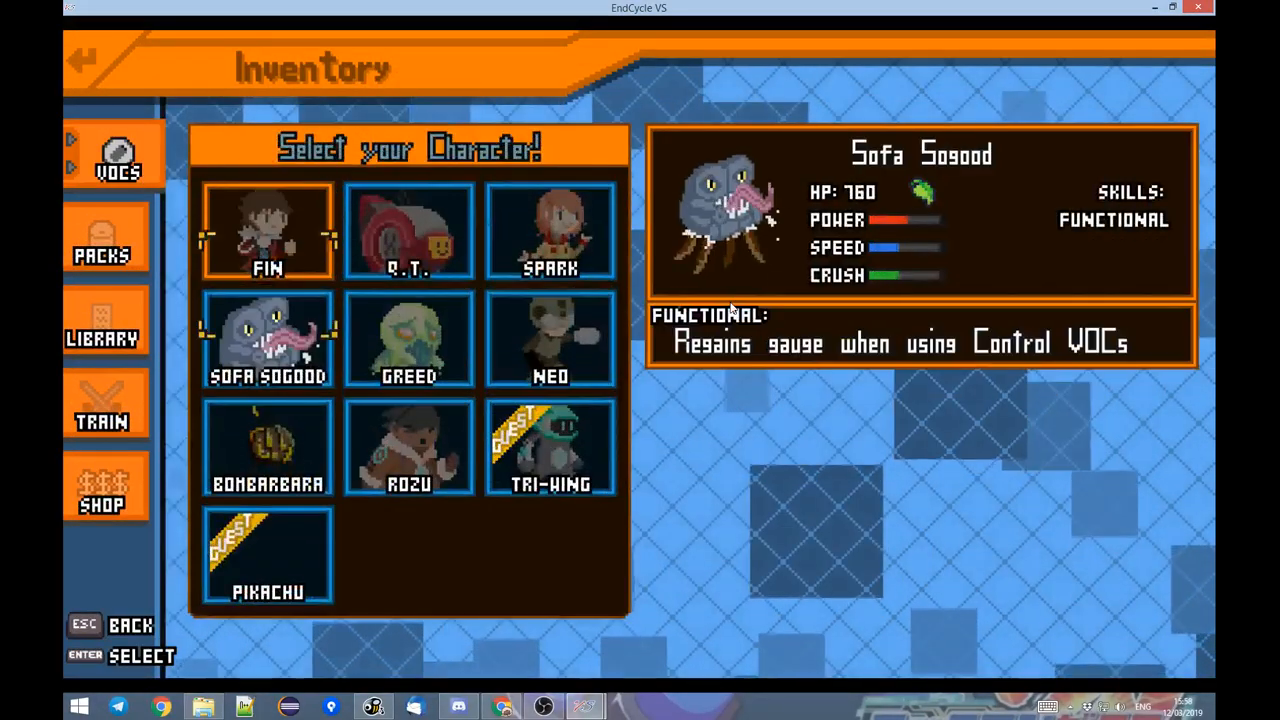
key("Down")
key("Down")
key("Escape")
key("Escape")
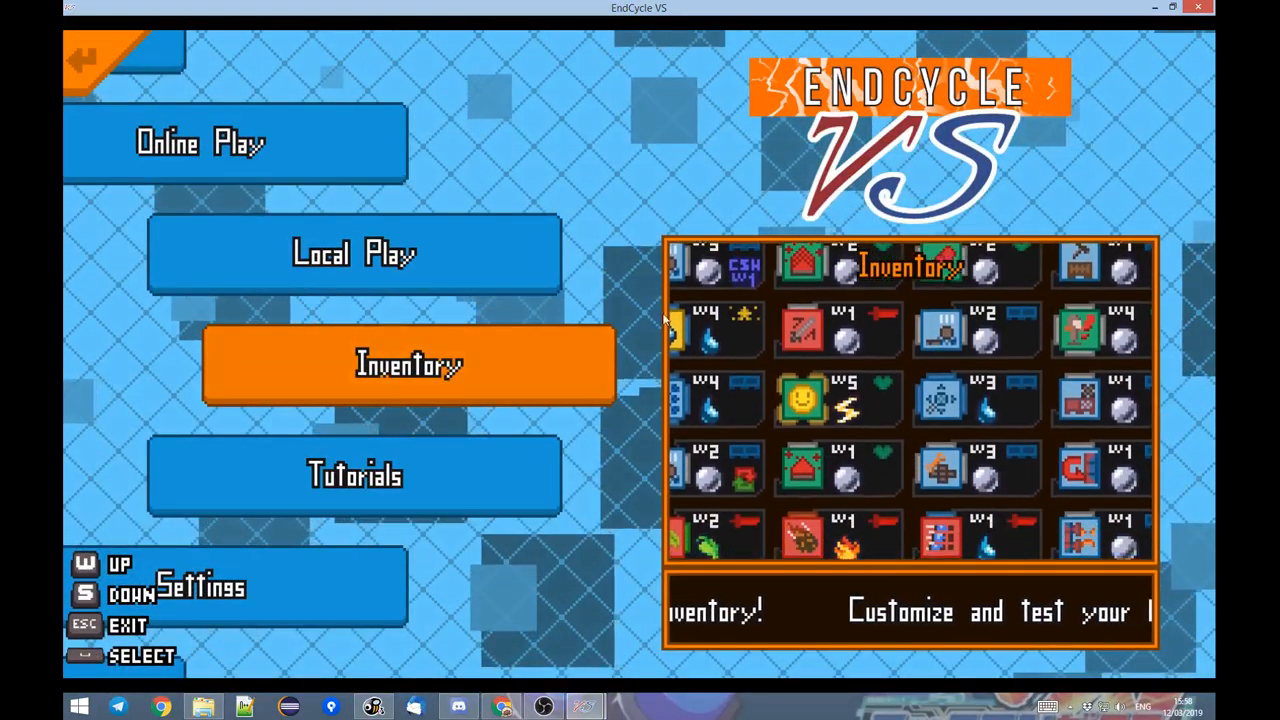
Switch back to the EndCycle VS Toolbox and save the Pikachu battle entity again.
mouse_move(583, 707)
left_click(655, 615)
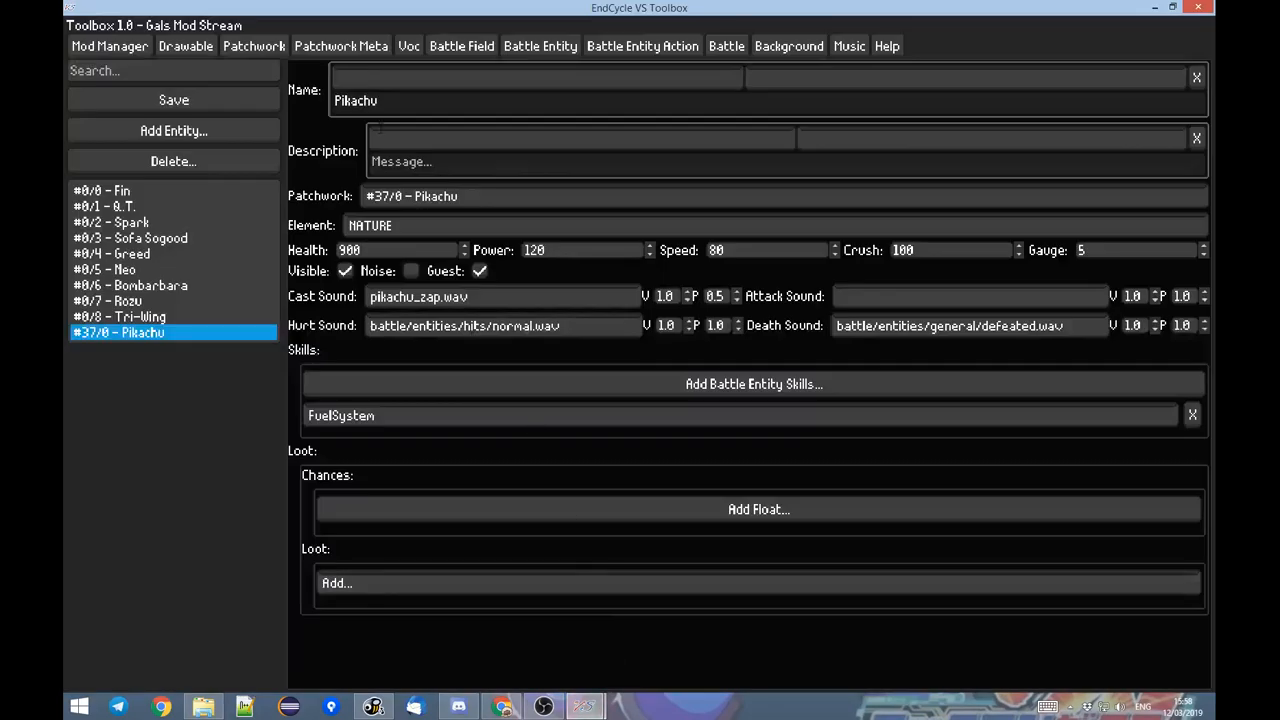
left_click(208, 108)
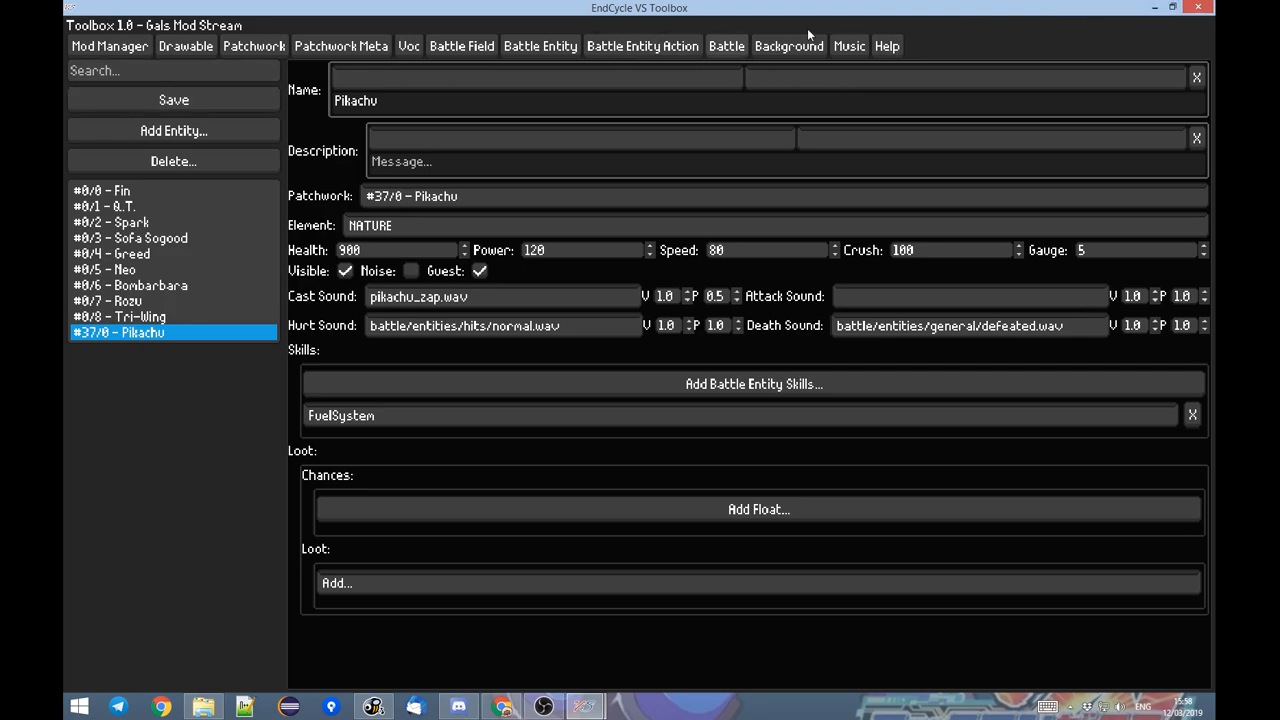
Close the Toolbox, relaunch EndCycle VS by searching for "endcycle", and enter the game's main menu.
left_click(1200, 7)
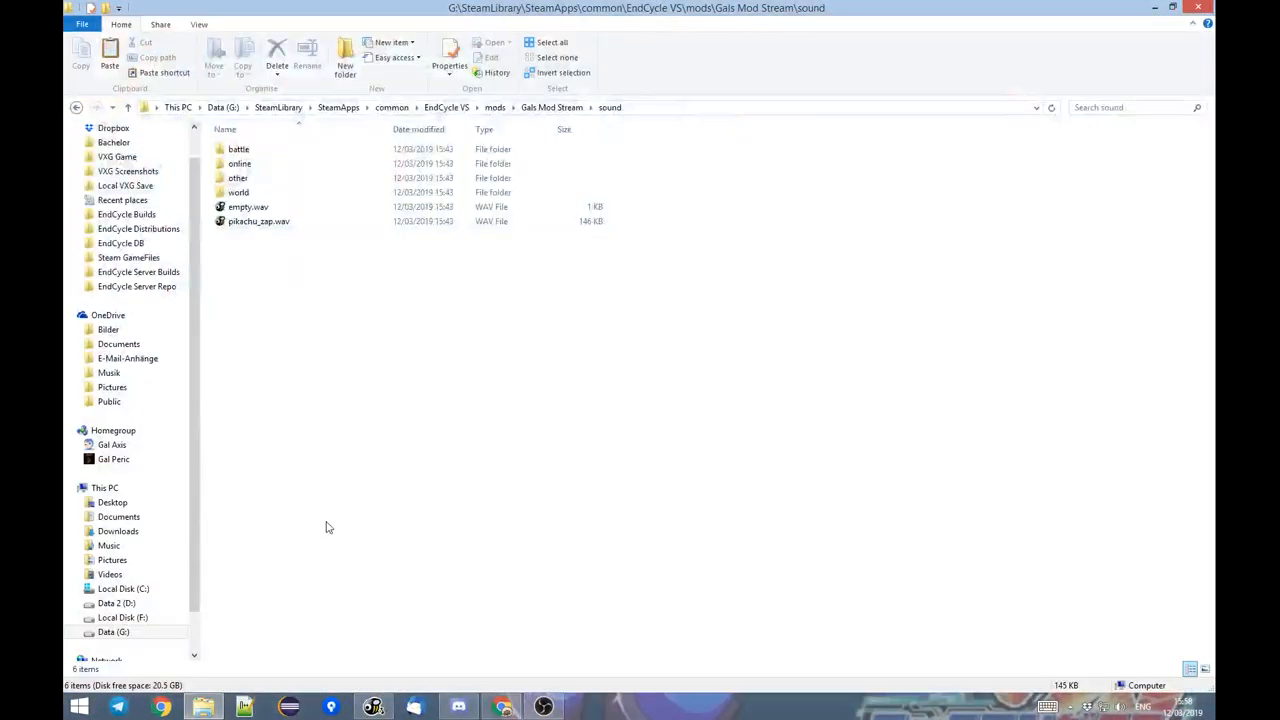
key("super")
type("endcycle")
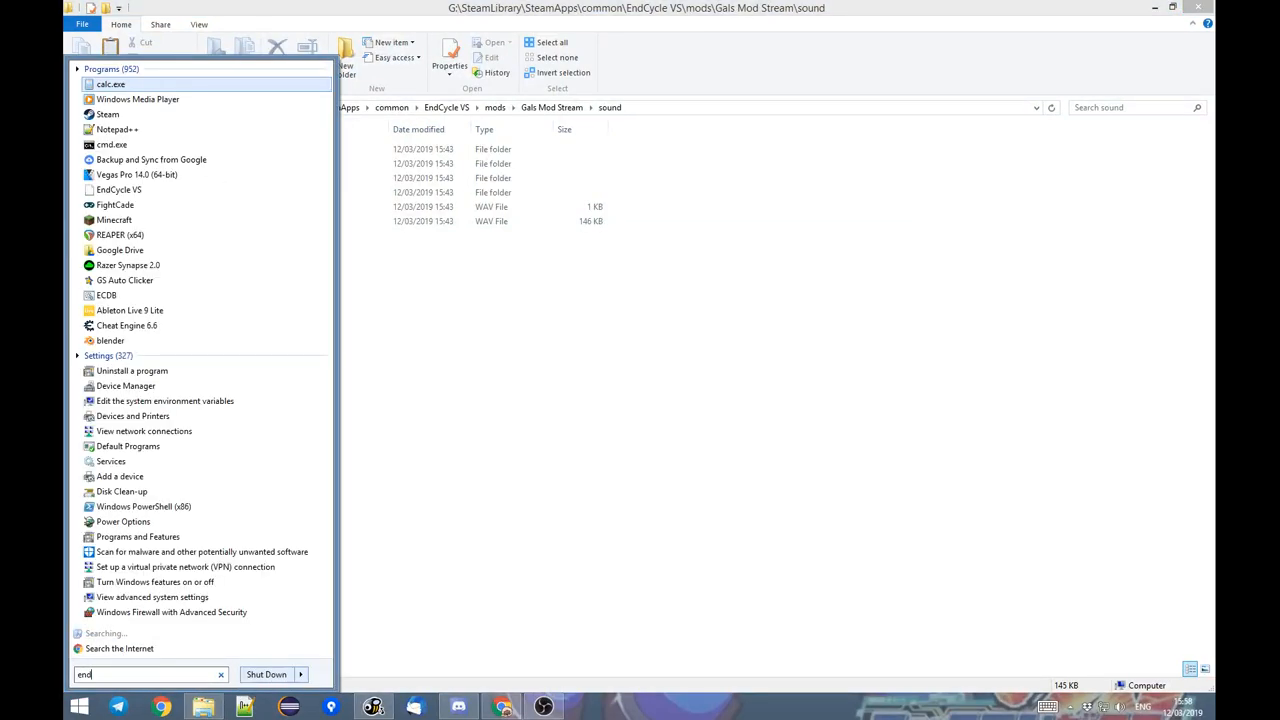
key("Return")
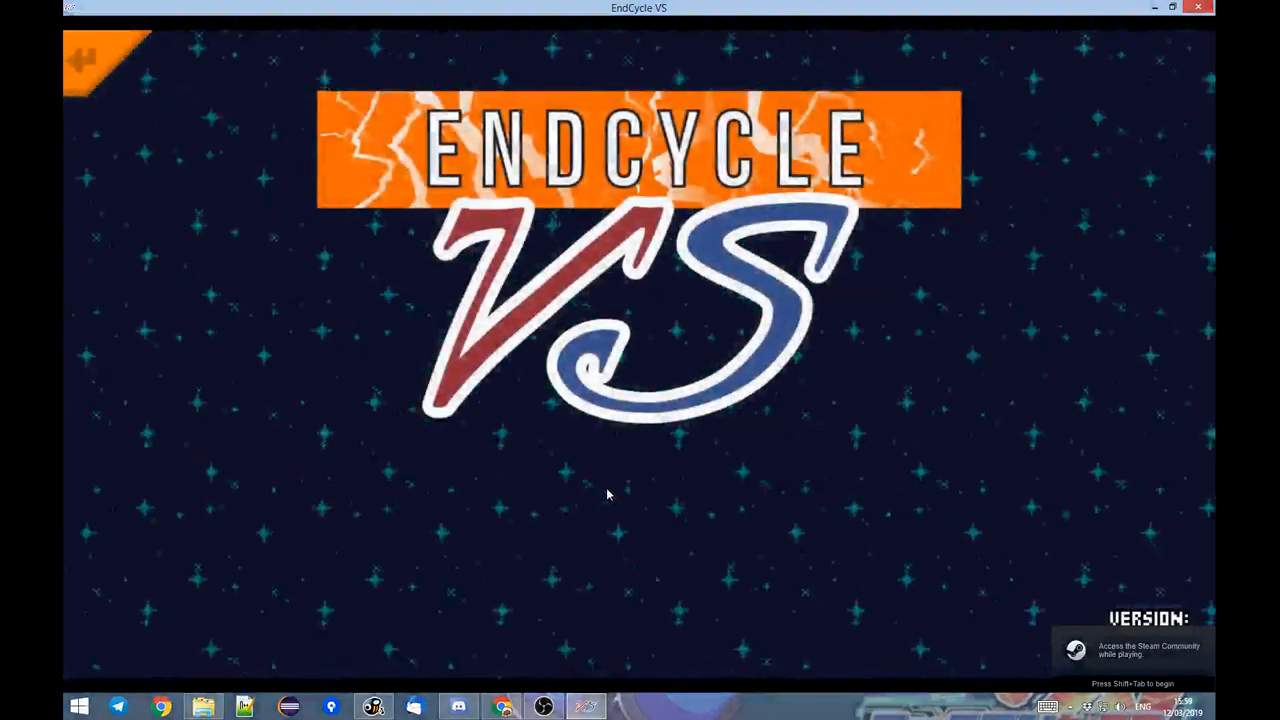
left_click(606, 493)
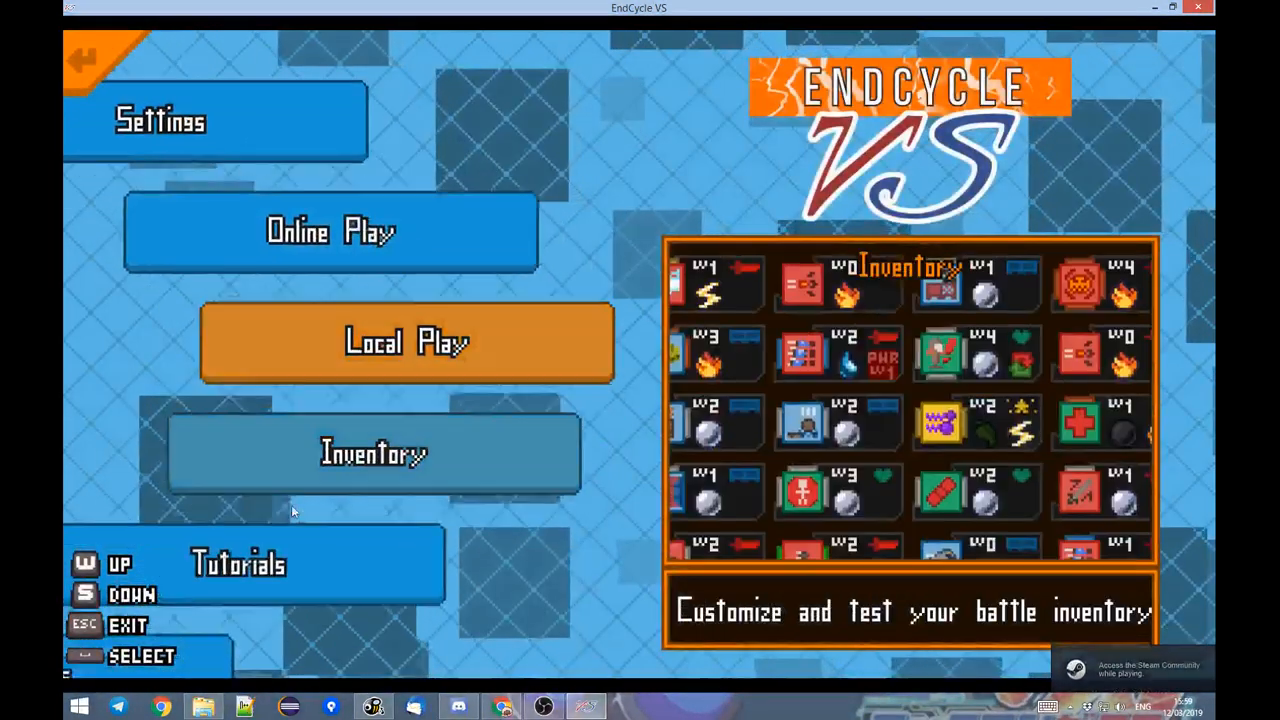
Open the game's inventory and choose Pikachu from the character selection.
left_click(498, 389)
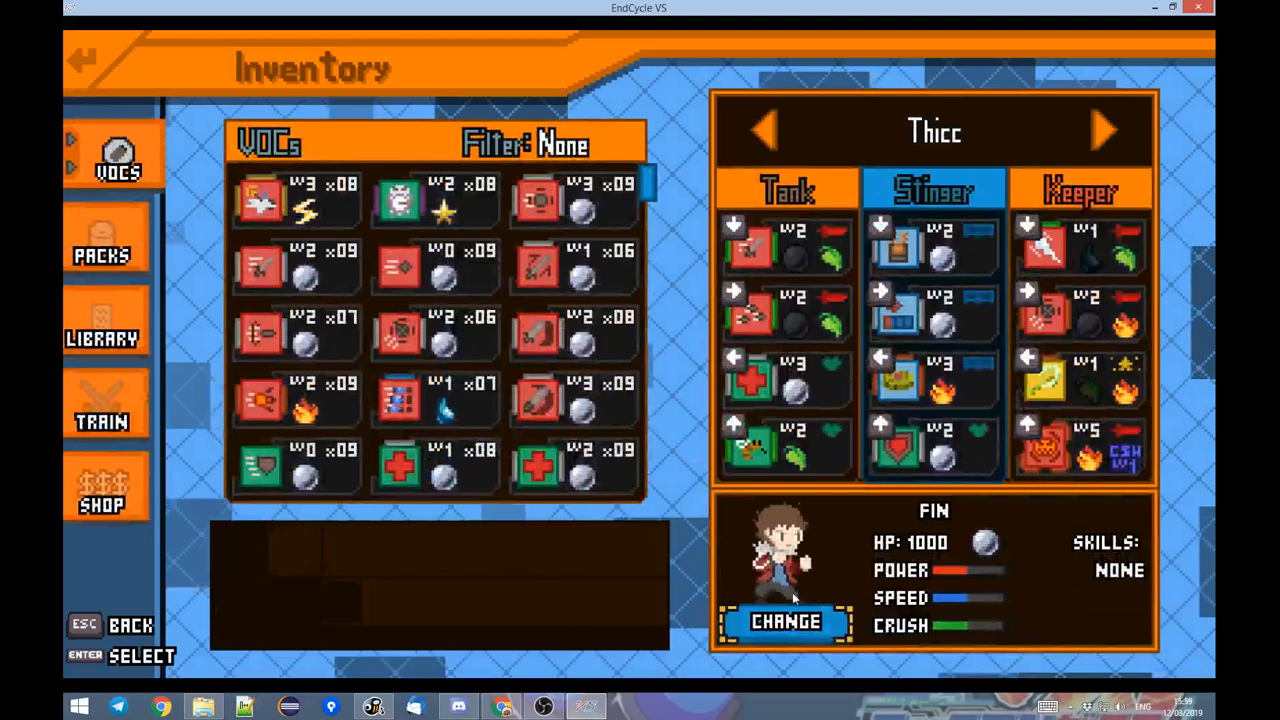
left_click(790, 616)
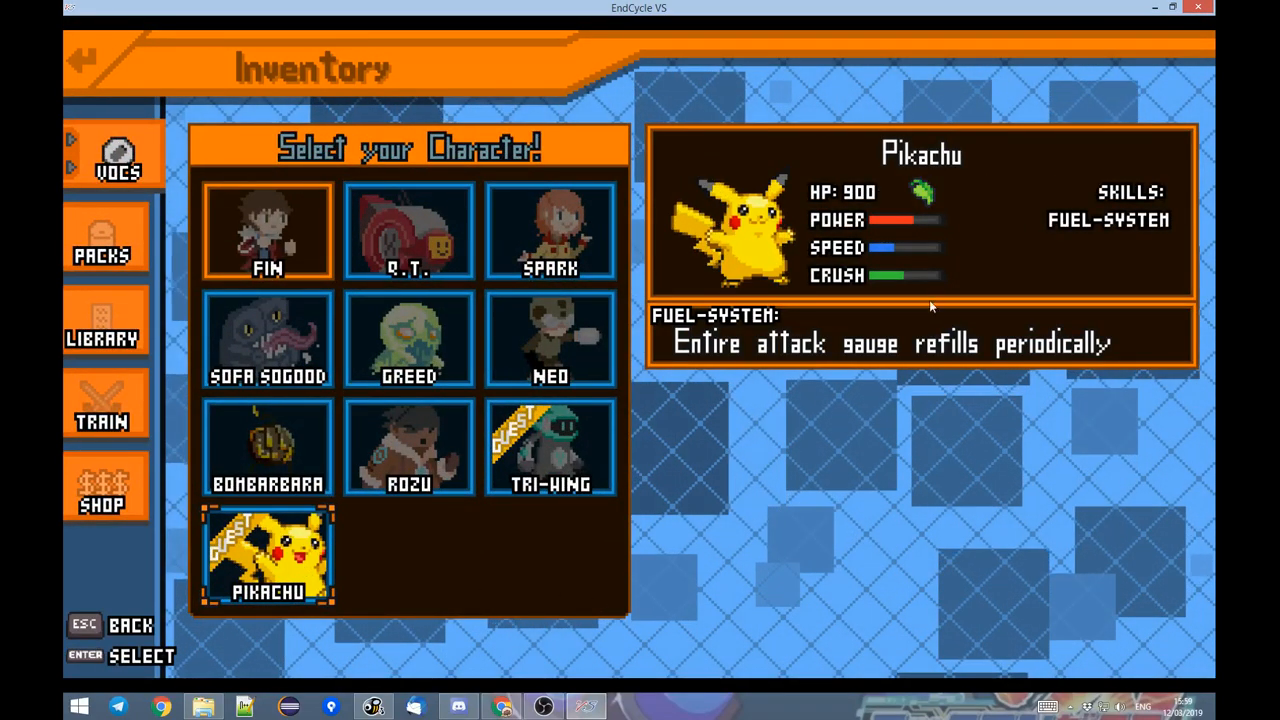
left_click(316, 570)
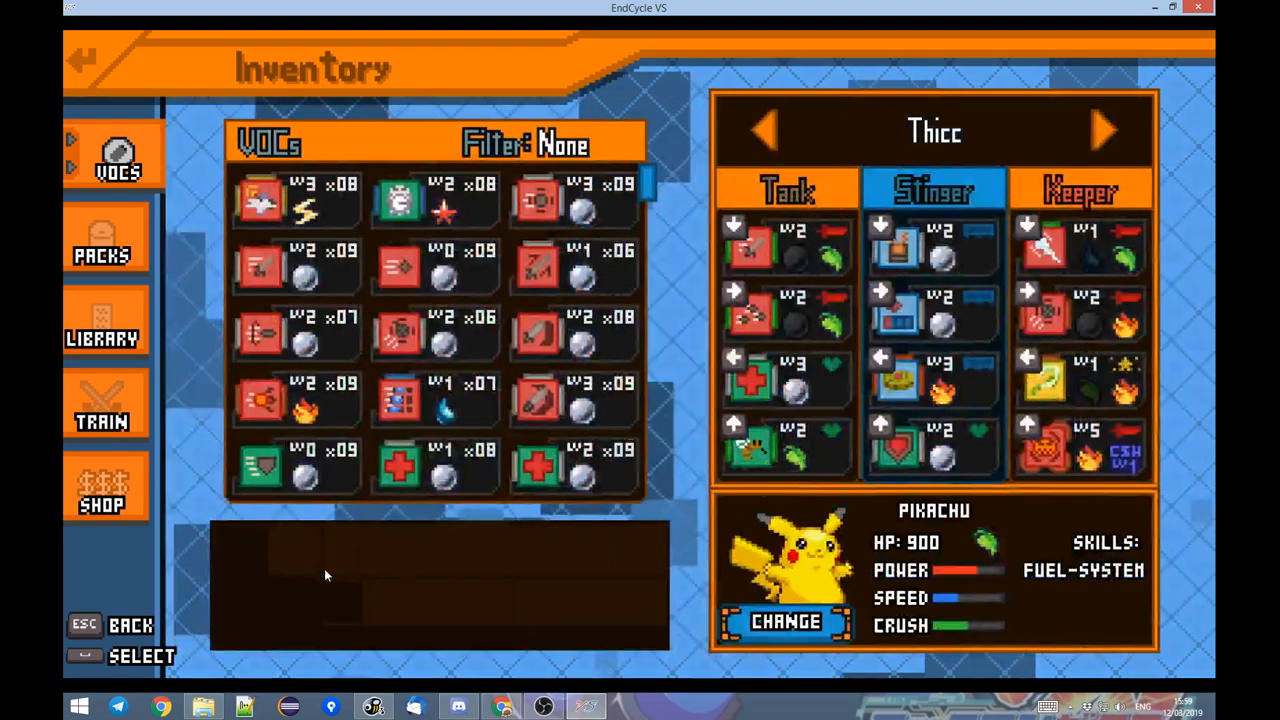
Open the EndCycle VS Toolbox over the game and set the Pikachu battle entity's element to ELEC.
key("F1")
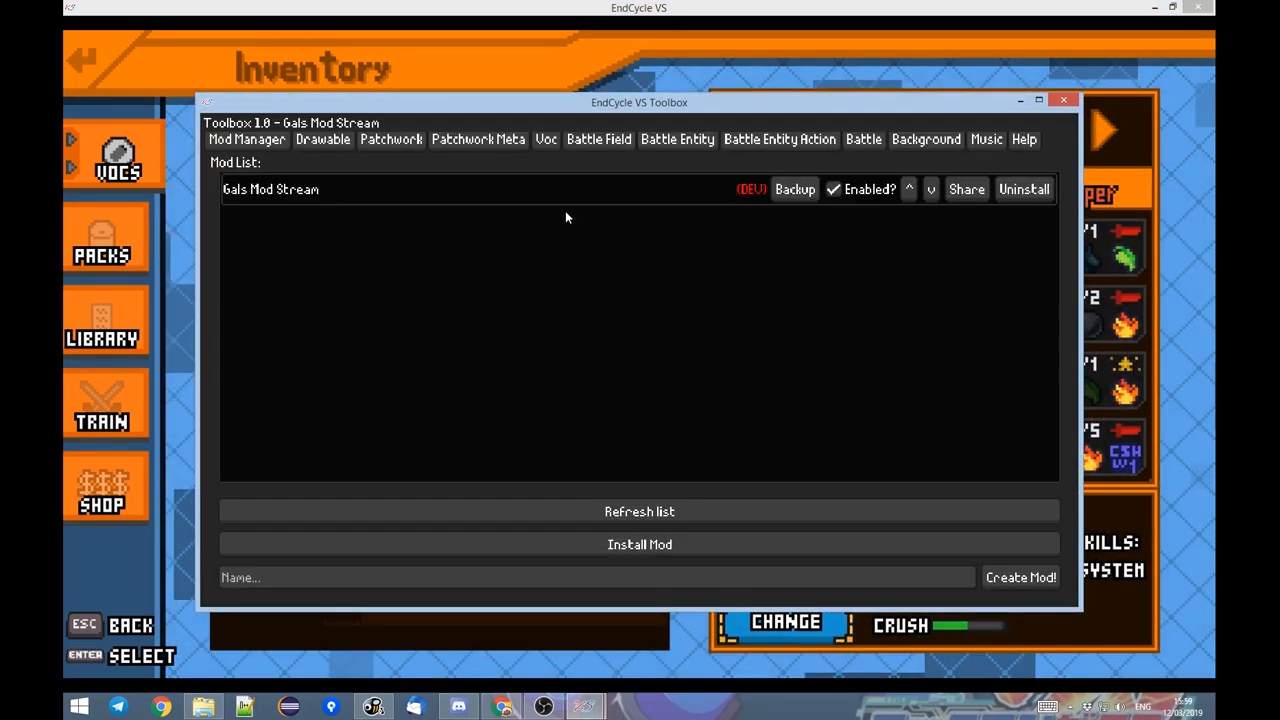
left_click(677, 140)
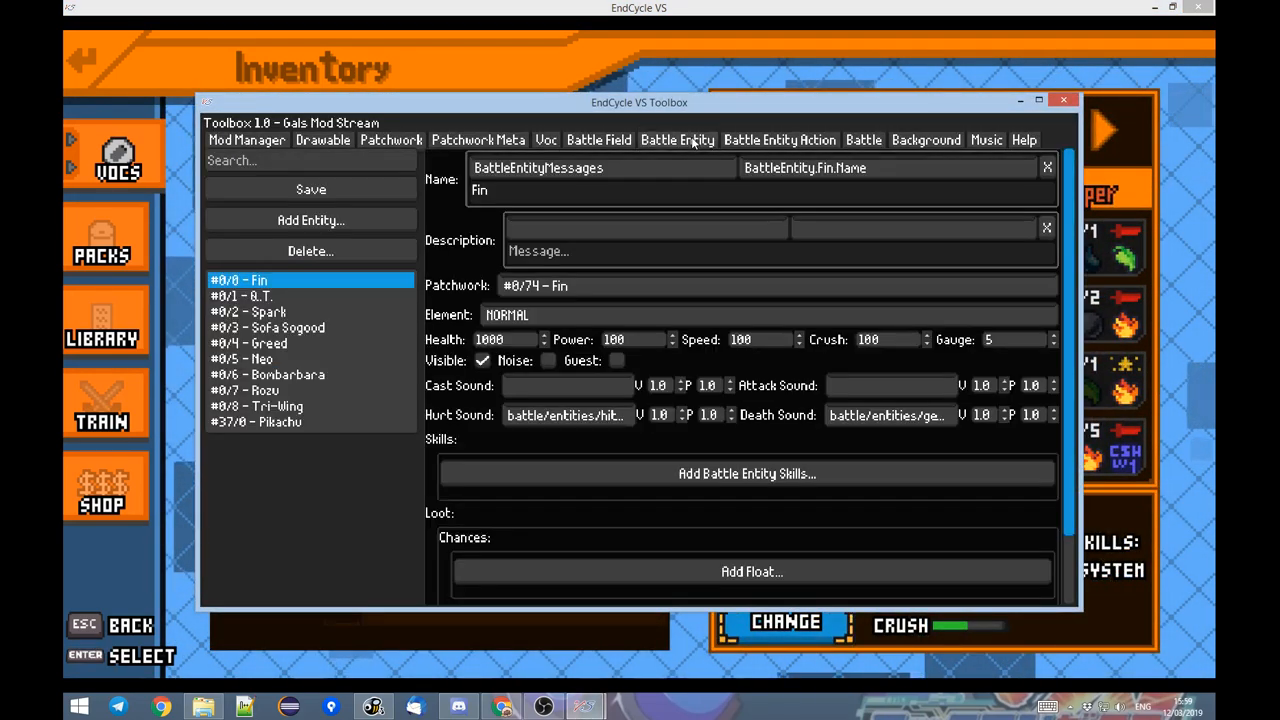
left_click(261, 422)
left_click(540, 314)
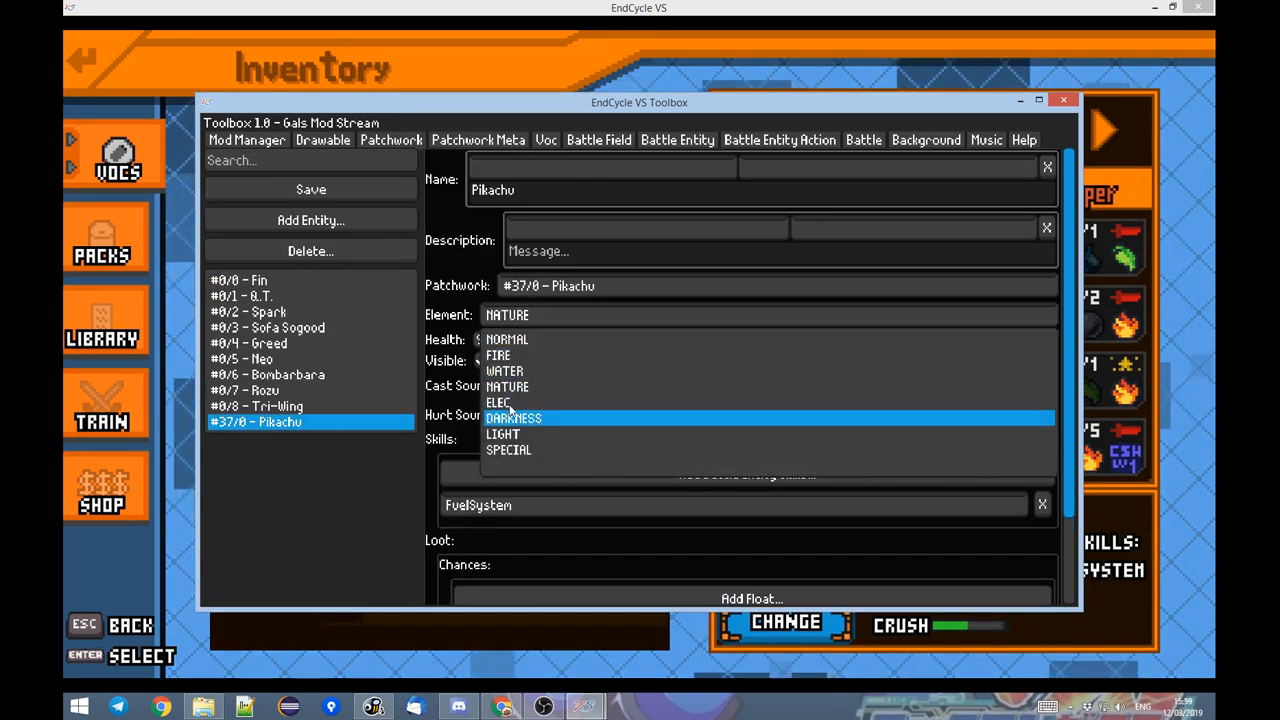
left_click(510, 404)
Return to the game and check Pikachu in the character selection, switching to Rozu and back to Pikachu.
left_click(778, 623)
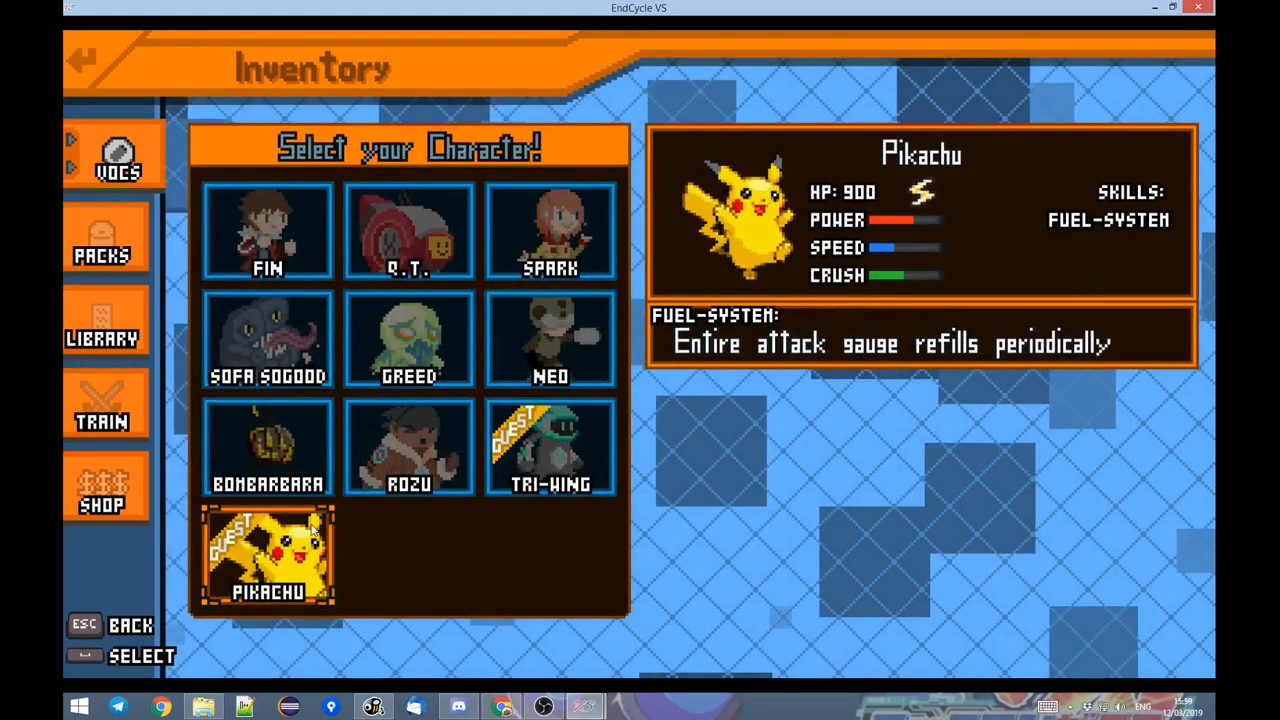
left_click(313, 533)
left_click(735, 622)
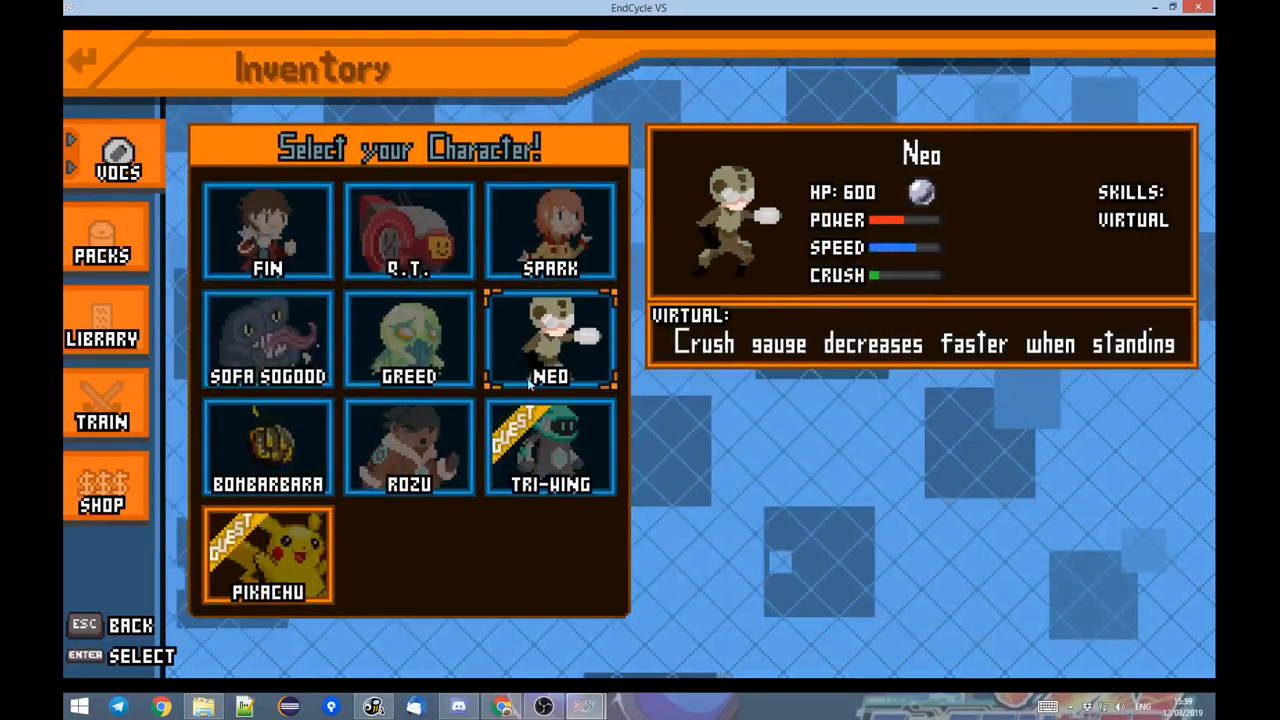
left_click(428, 446)
left_click(751, 624)
left_click(296, 550)
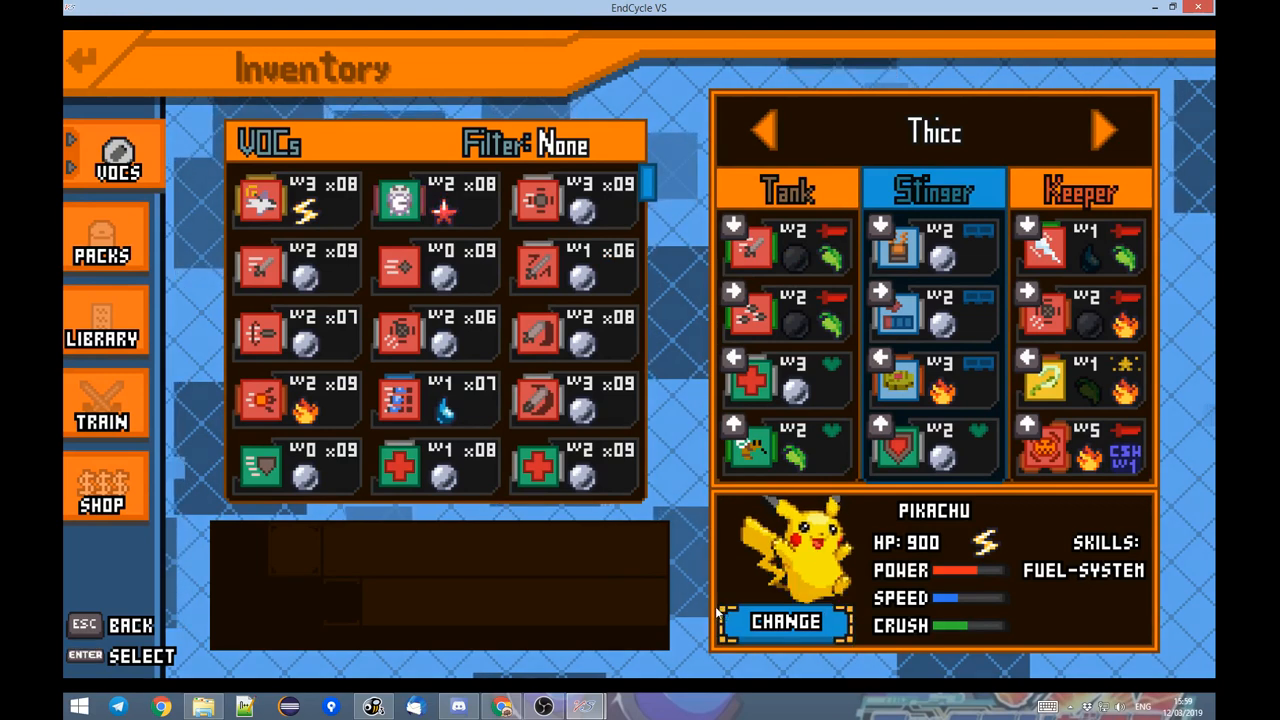
Switch back to the EndCycle VS Toolbox and save the Pikachu battle entity with its changed element.
key("alt+Tab")
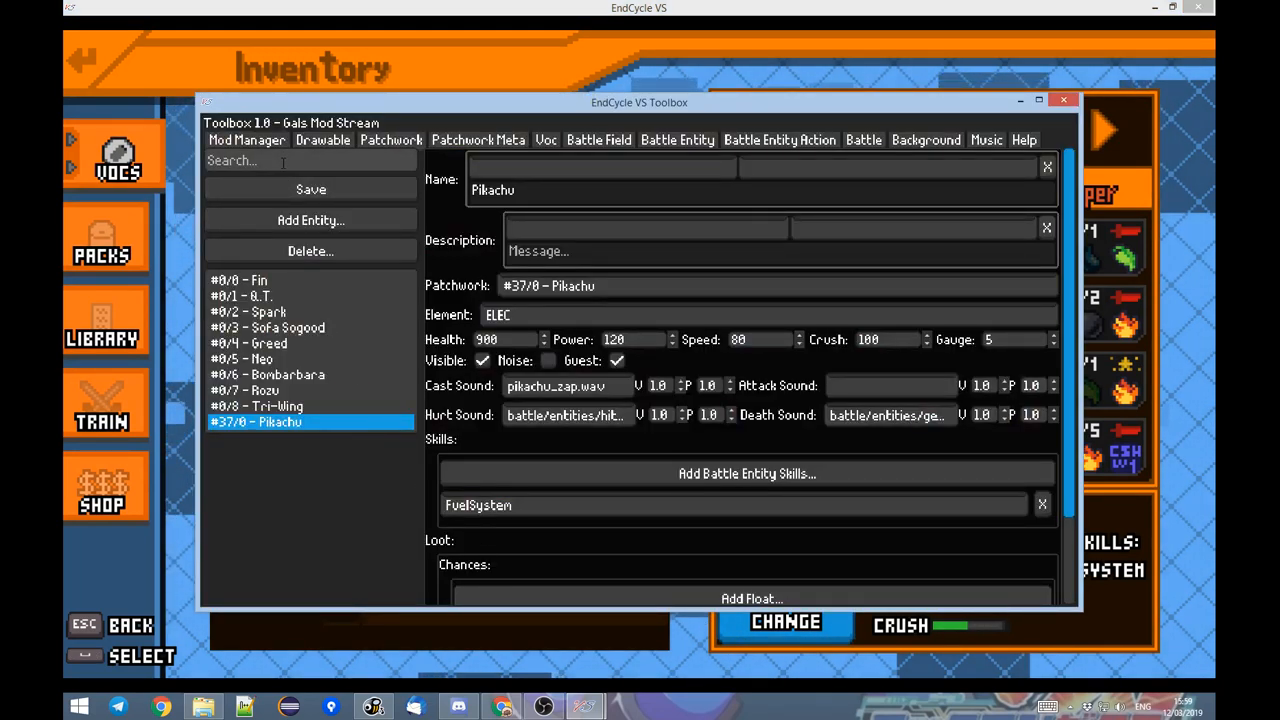
left_click(279, 183)
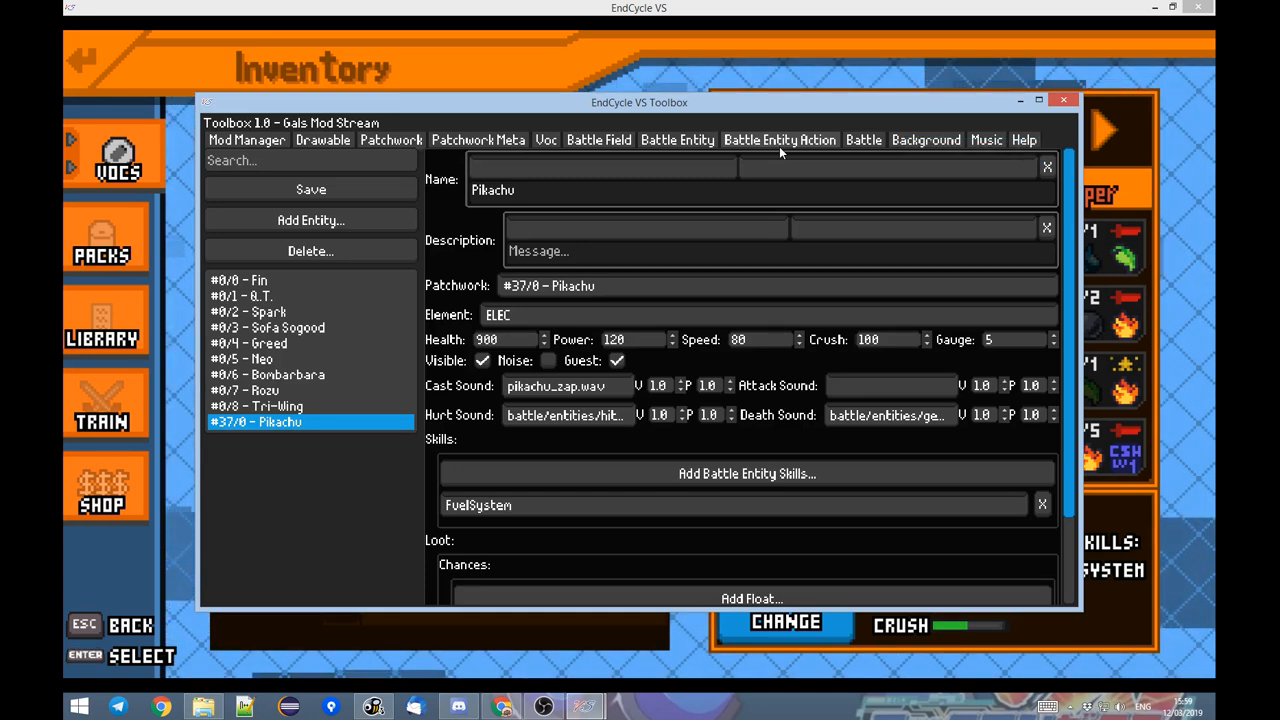
Add a new battle field named PikachuFightField and mark it as available.
left_click(626, 140)
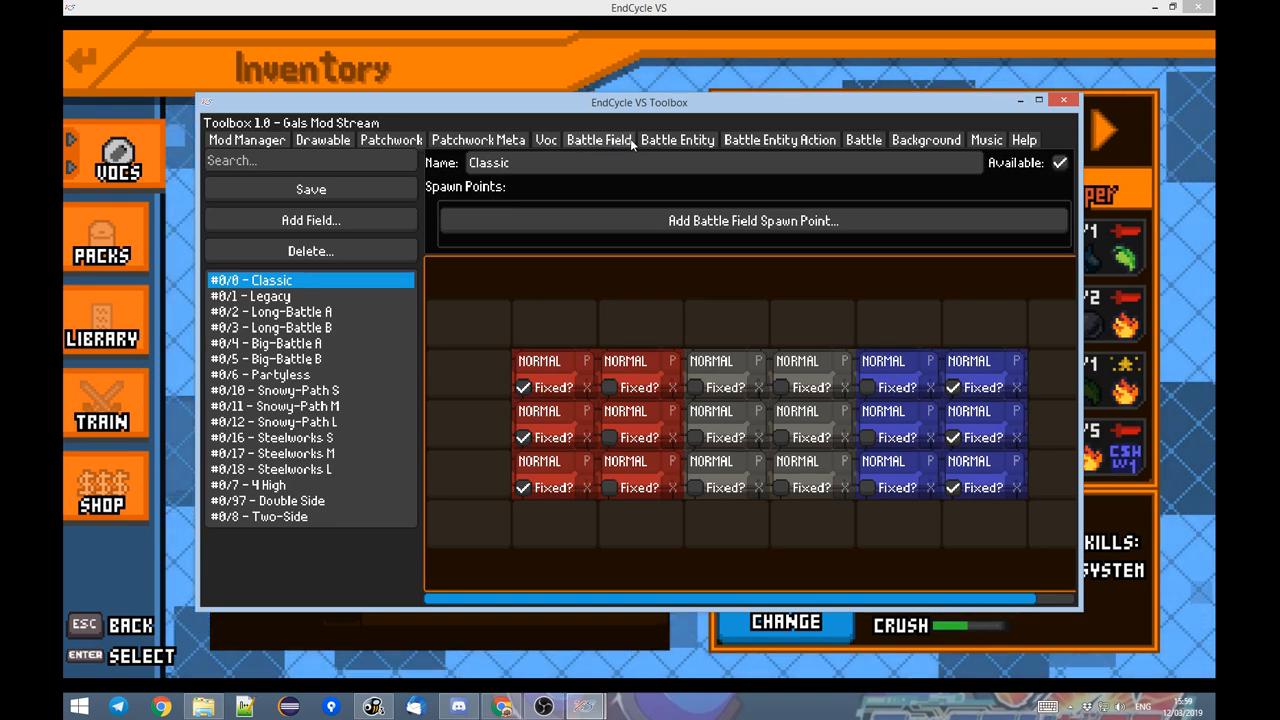
left_click(352, 224)
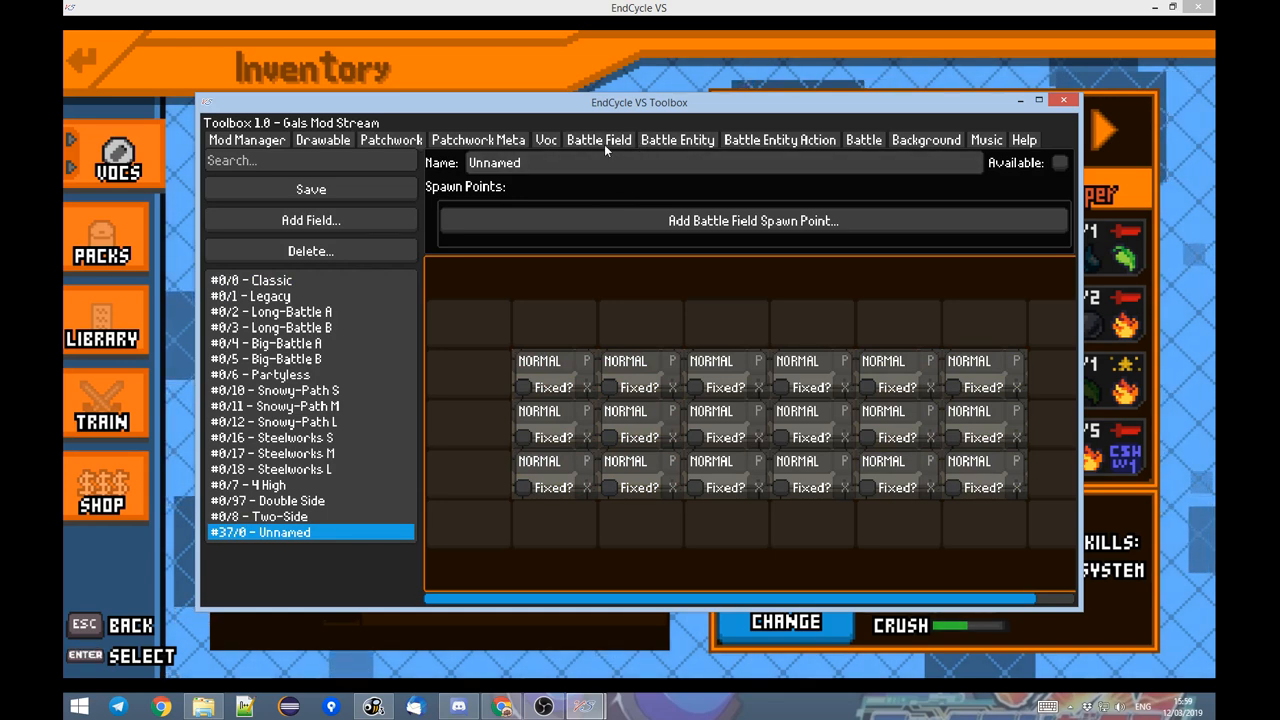
left_click(531, 160)
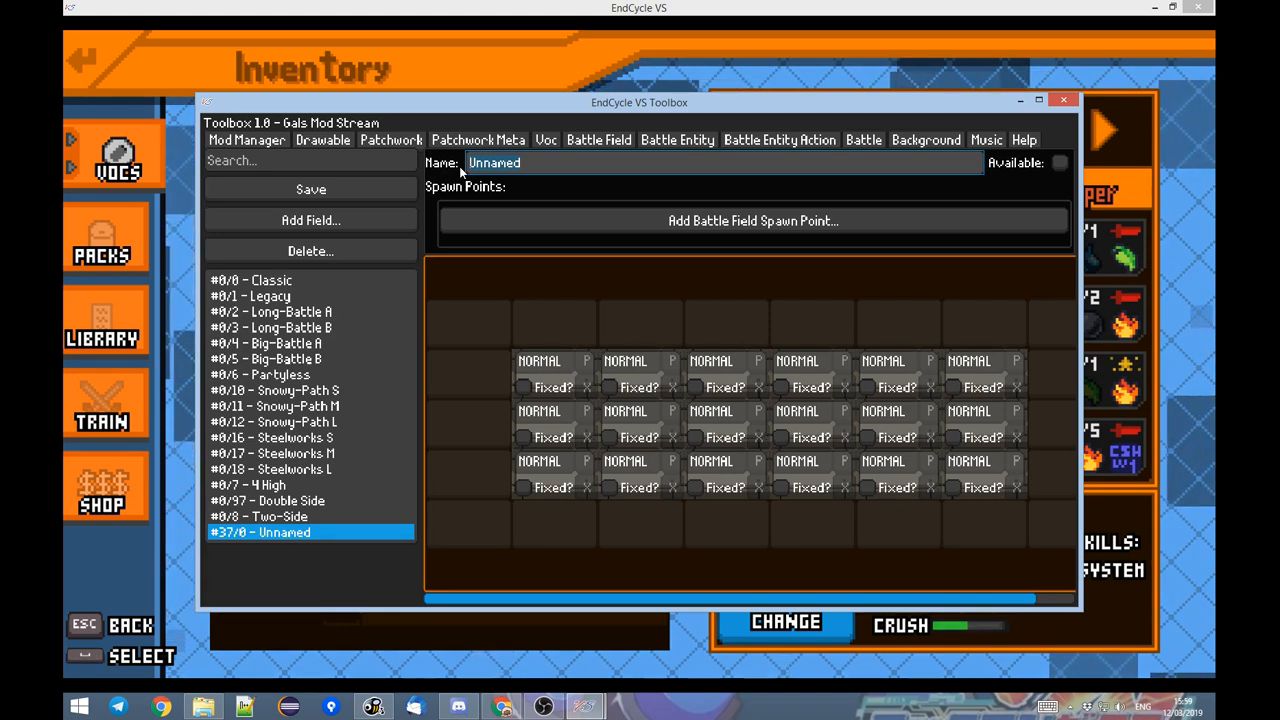
type("Pikac")
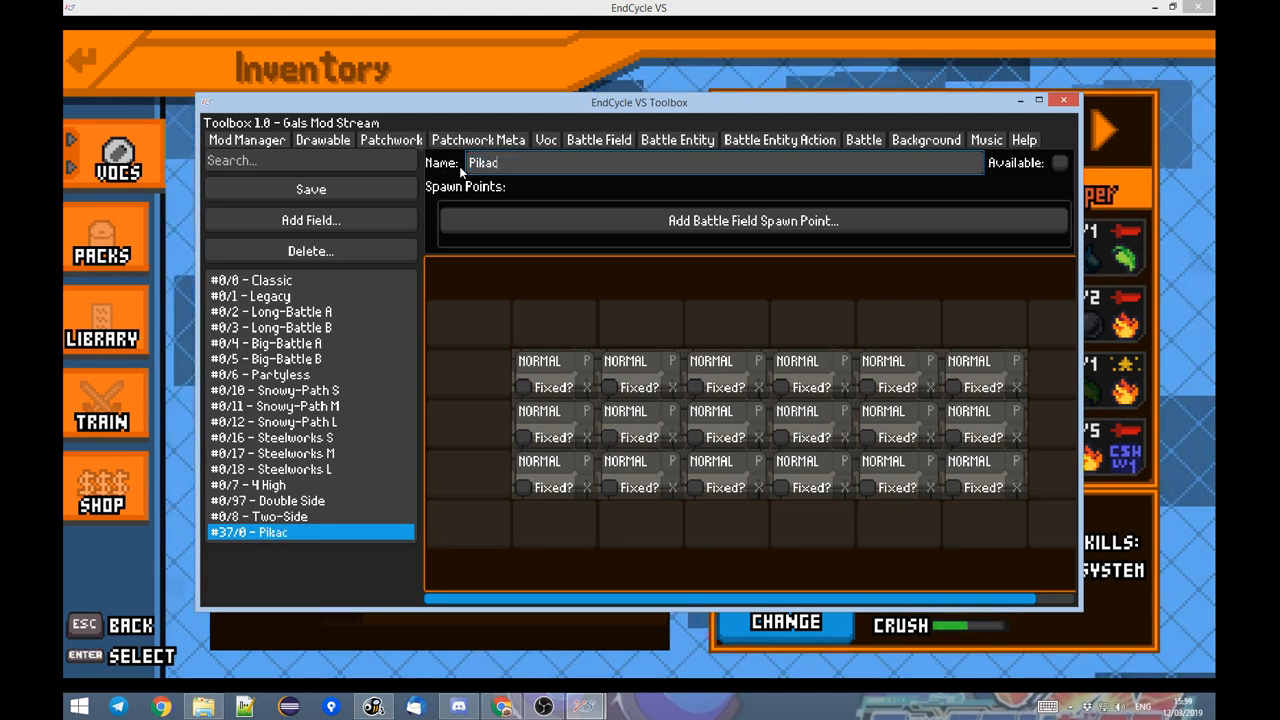
type("huFightFIel")
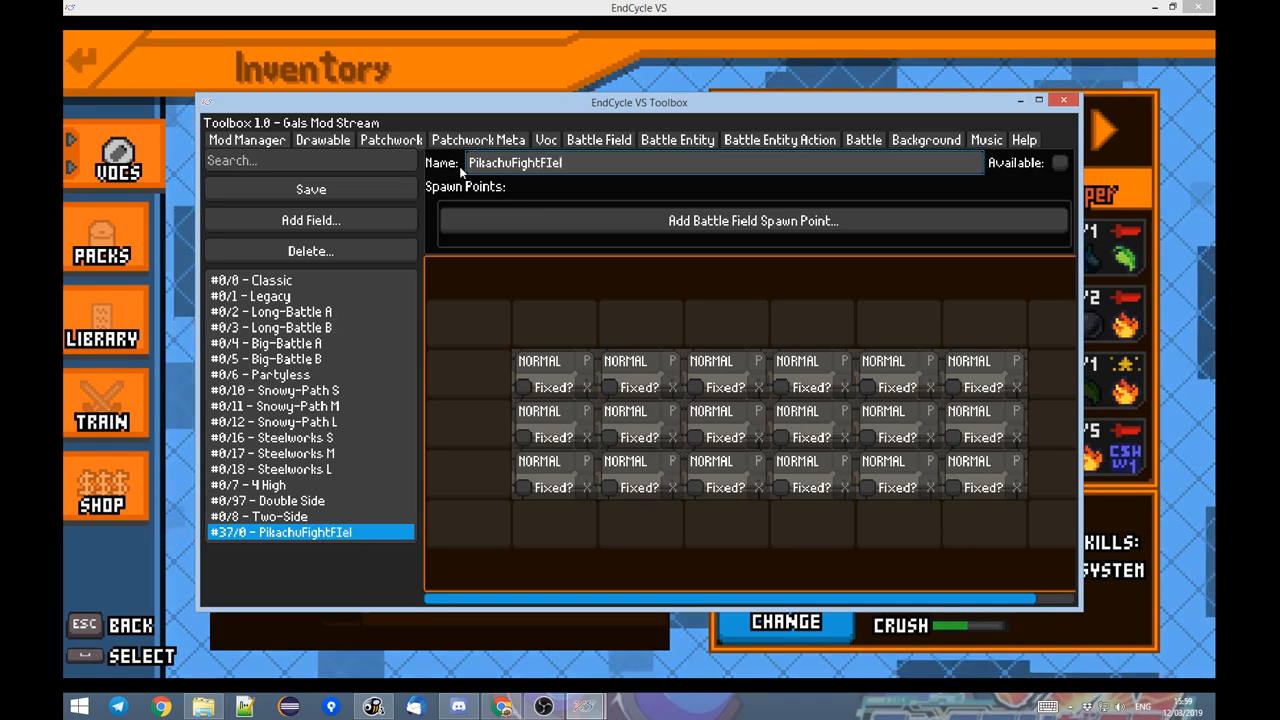
key("BackSpace")
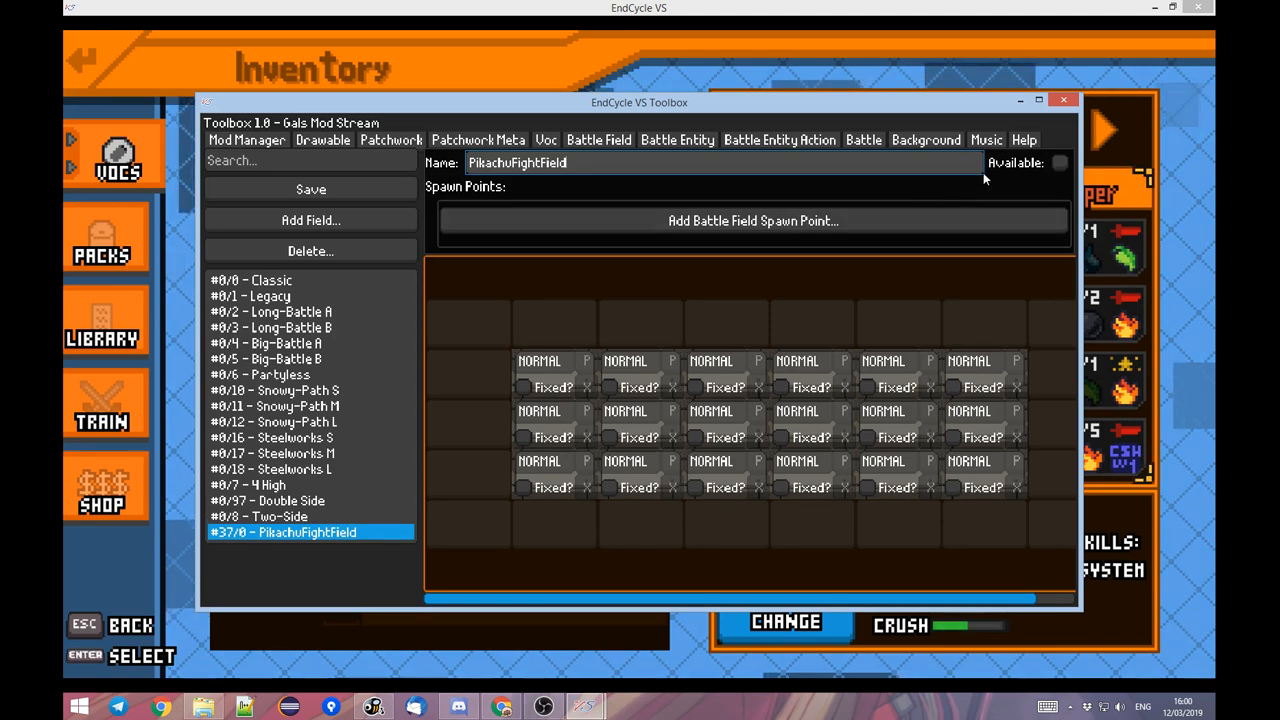
left_click(1061, 165)
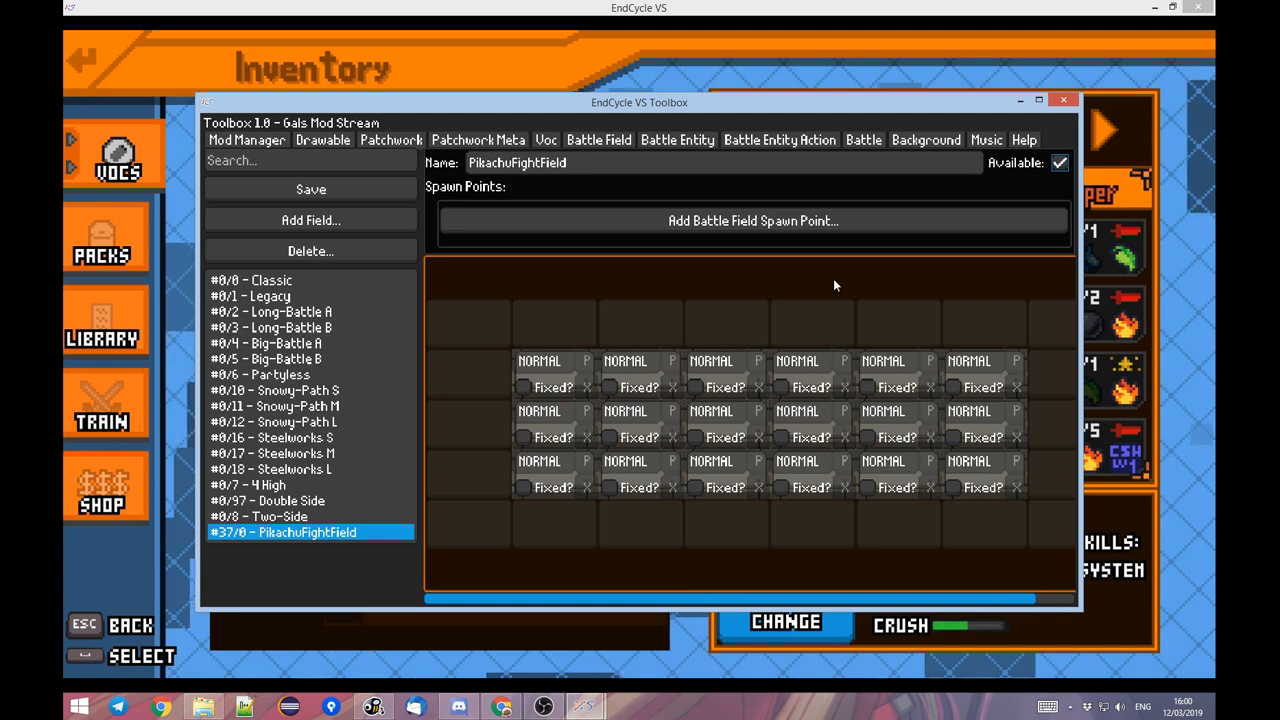
Remove the first three columns of tiles from PikachuFightField to leave a 3 by 3 grid.
scroll(787, 307, "right", 1)
left_click_drag(848, 291, 920, 297)
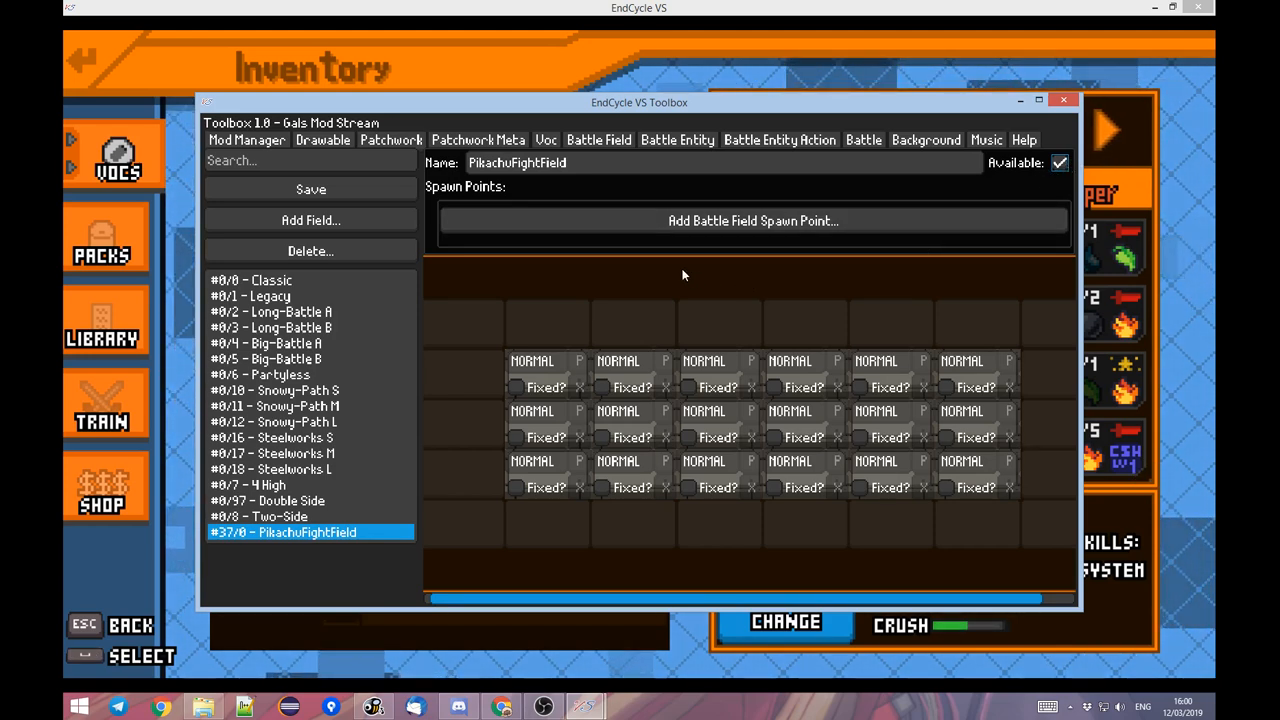
left_click(579, 387)
left_click(579, 437)
left_click(579, 487)
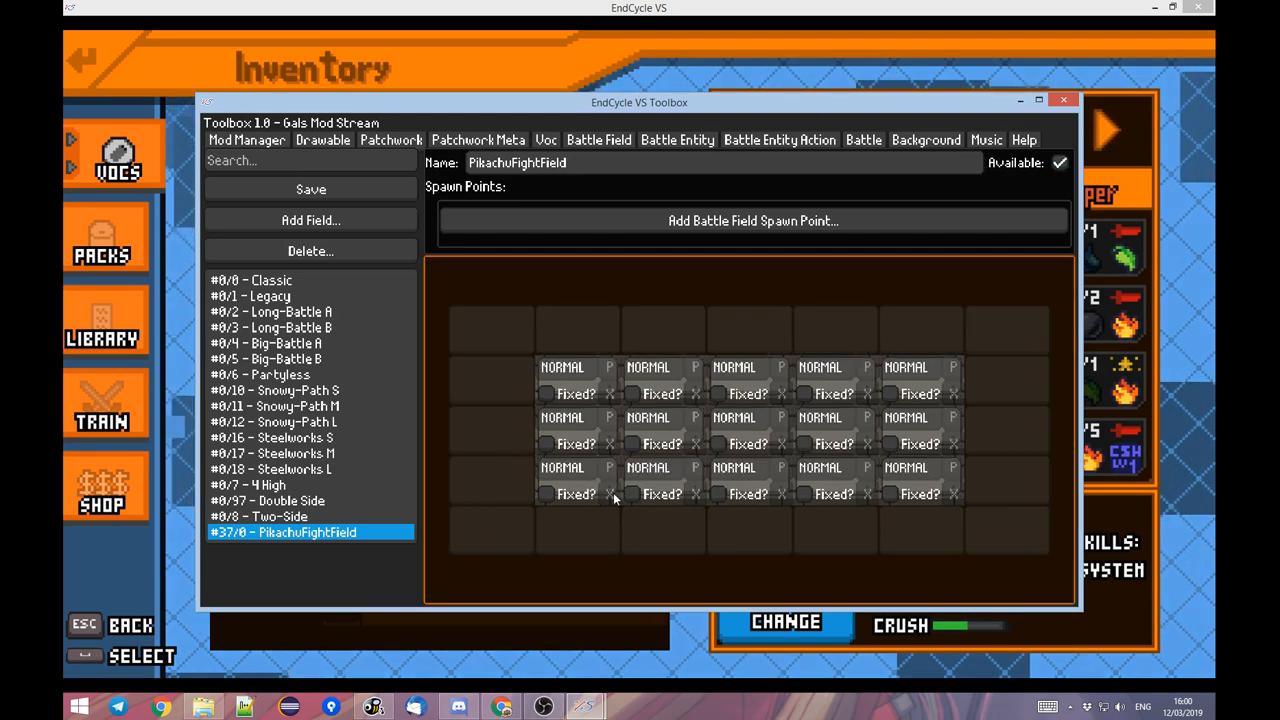
left_click(610, 494)
left_click(609, 444)
left_click(608, 393)
left_click(652, 494)
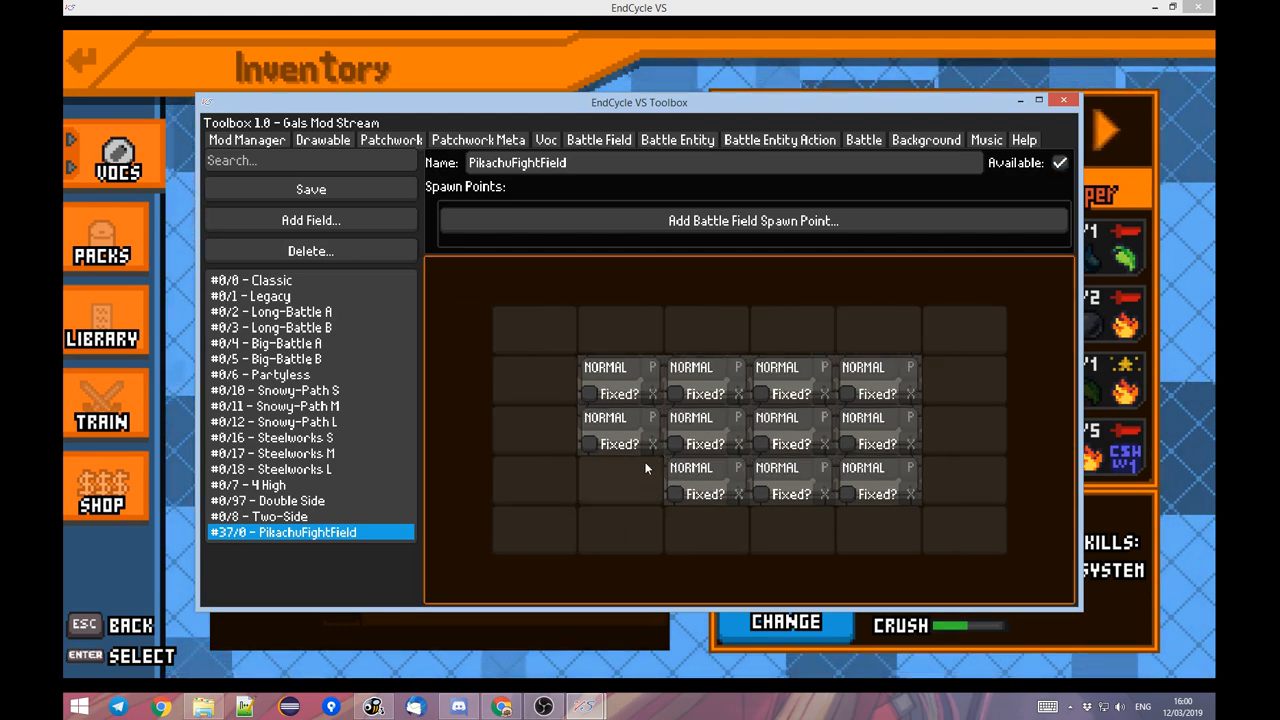
left_click(652, 393)
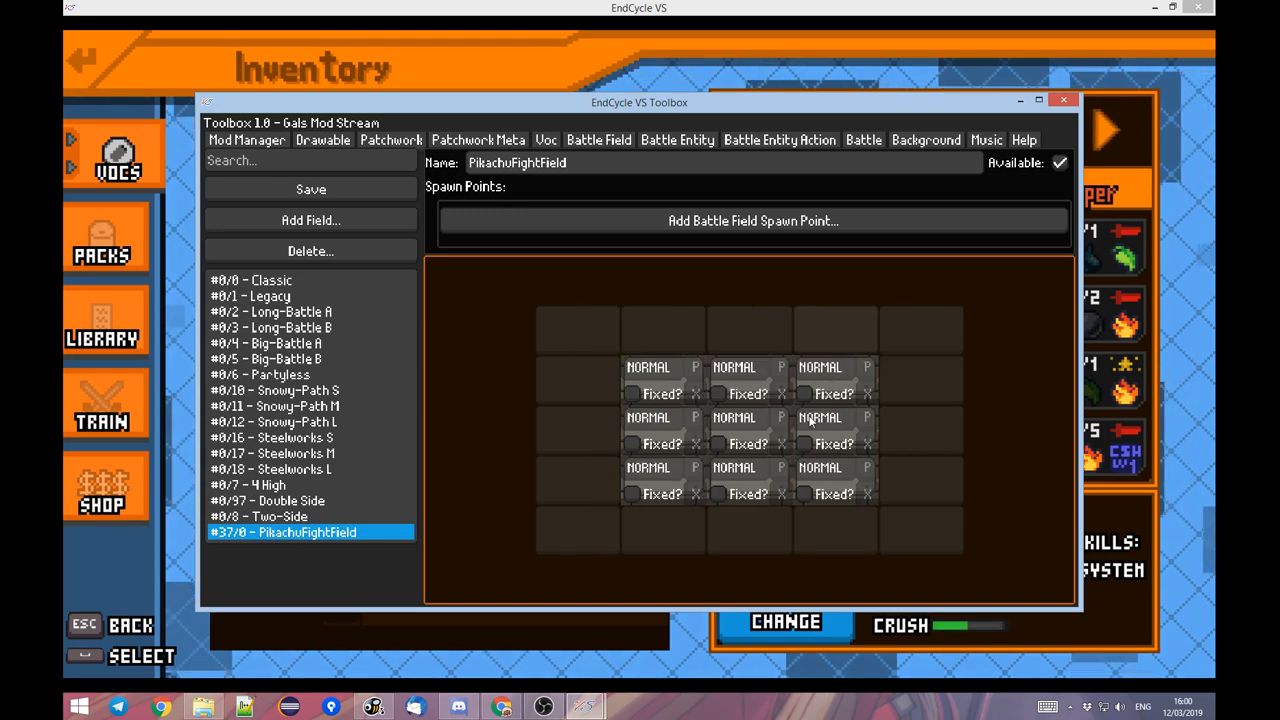
Assign the grid's first column of tiles to the red party and the third column to the blue party.
left_click(698, 418)
left_click(697, 368)
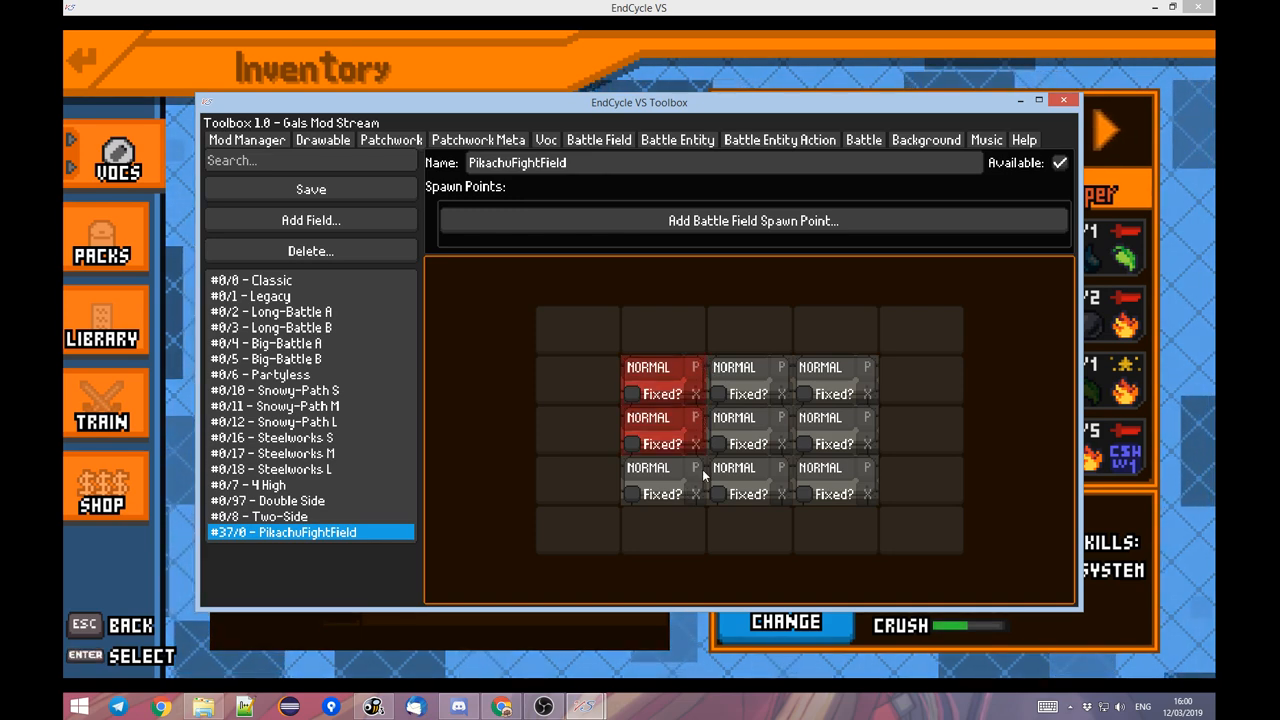
left_click(697, 468)
left_click(868, 468)
left_click(867, 369)
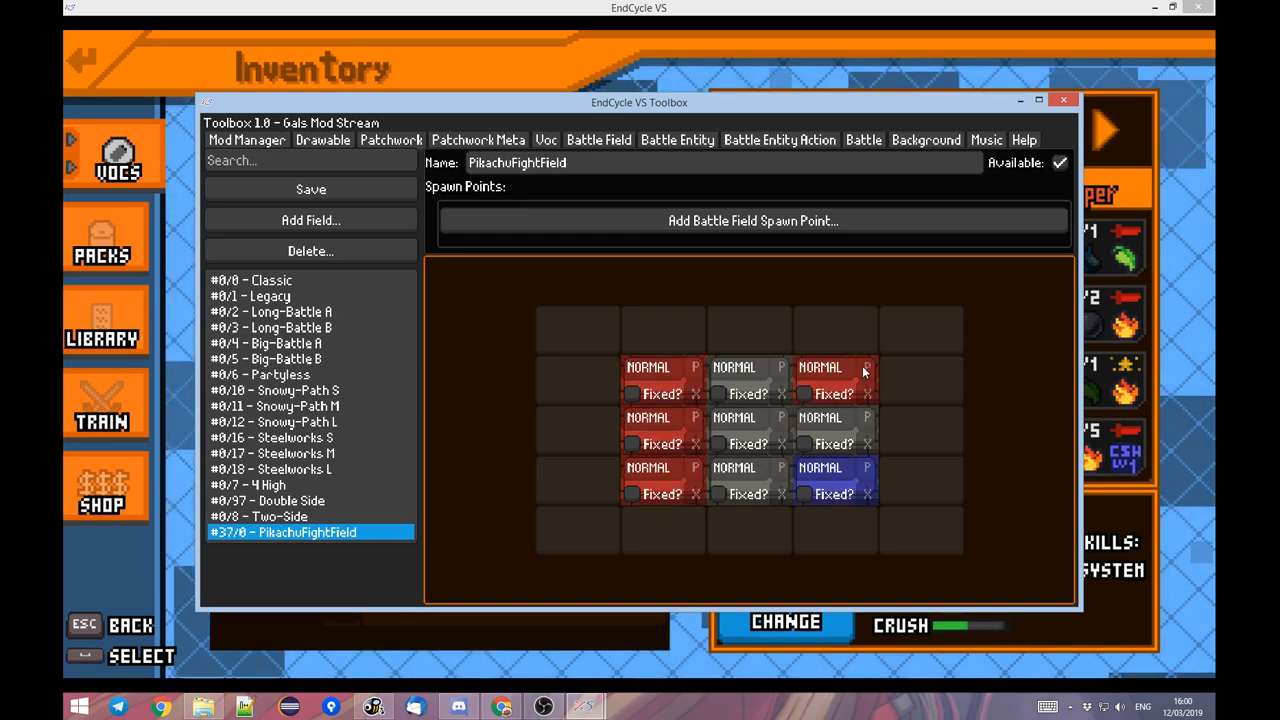
left_click(867, 369)
left_click(867, 419)
left_click(867, 419)
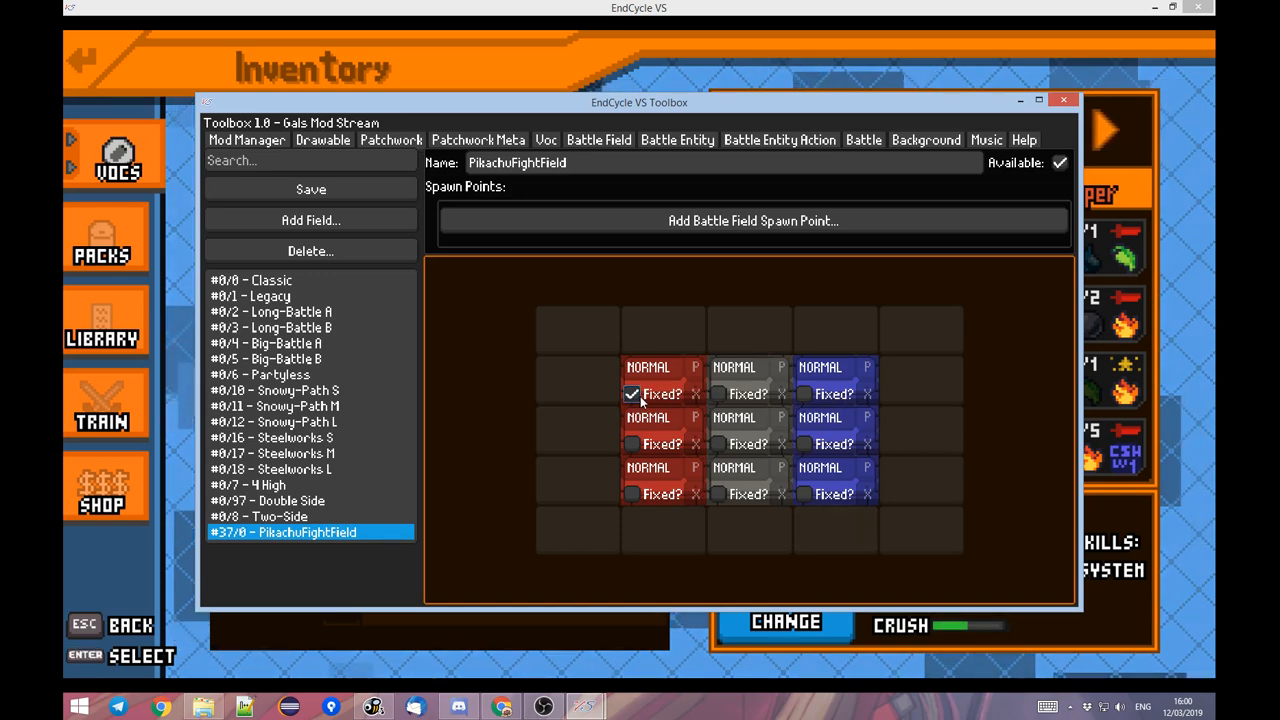
Mark all tiles in the red and blue columns as fixed.
left_click(632, 495)
left_click(804, 496)
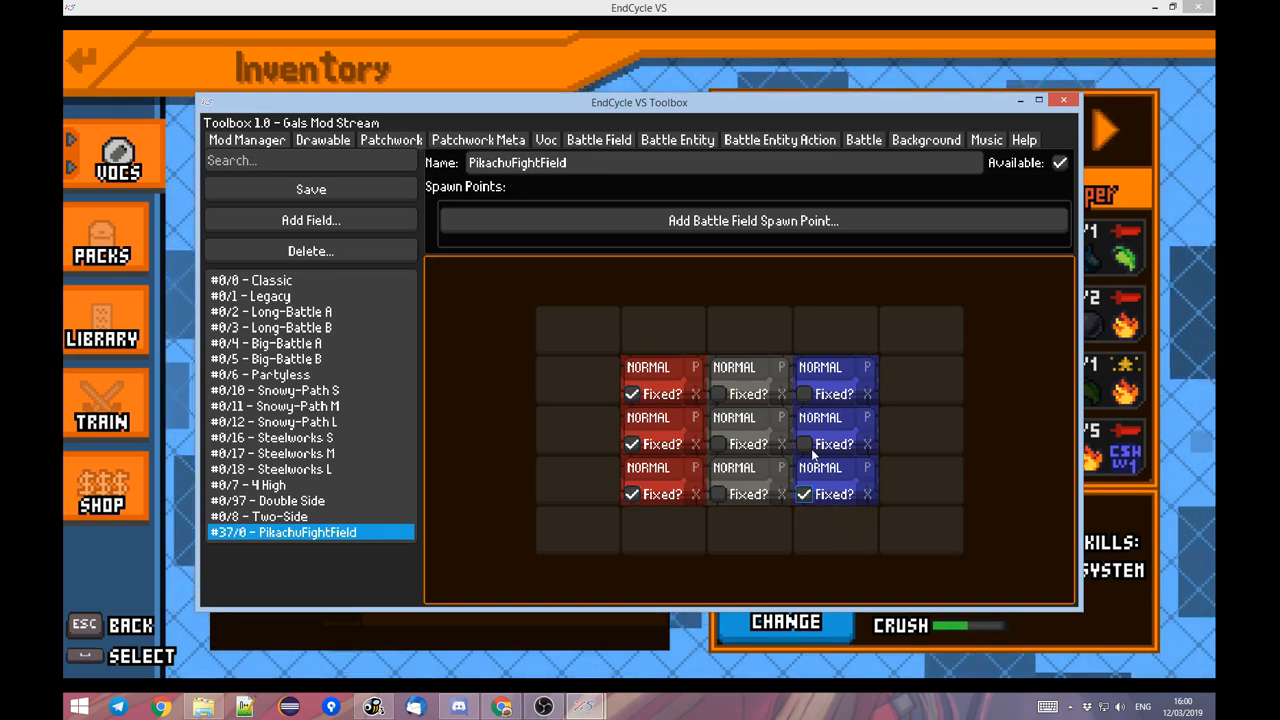
left_click(805, 446)
left_click(814, 384)
left_click(806, 395)
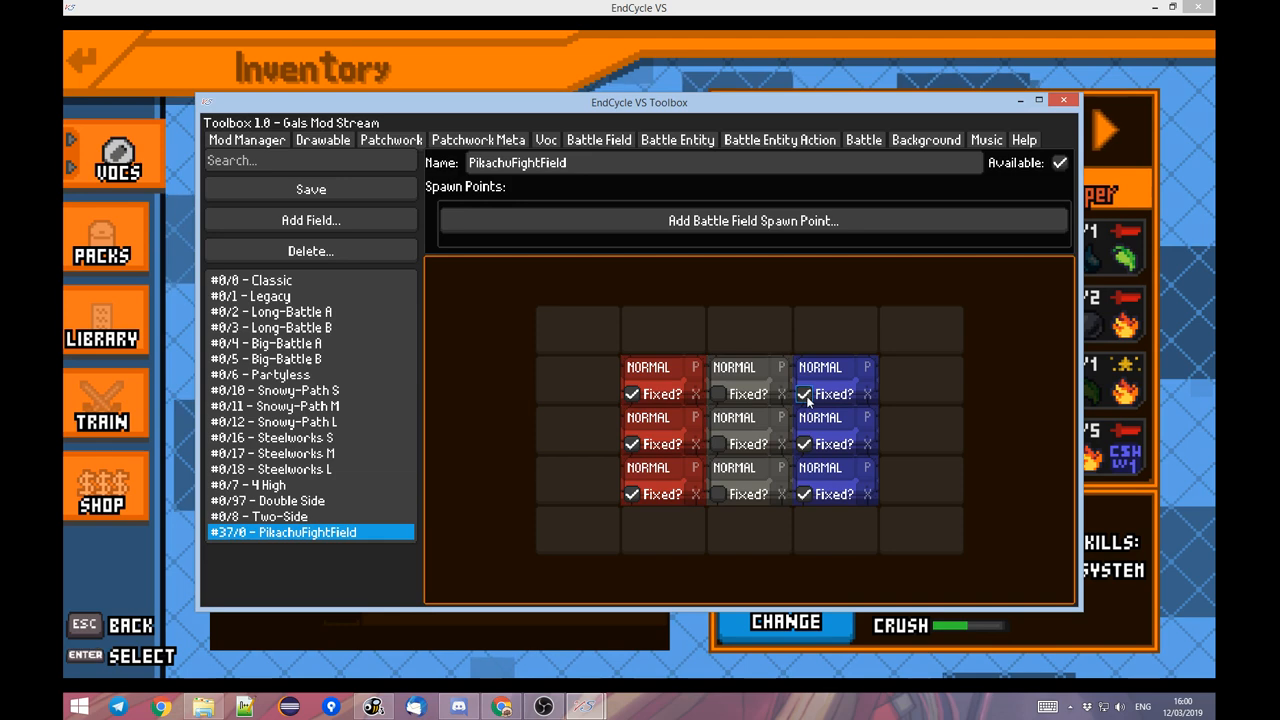
Set all three tiles of the middle column to METAL and save the battle field.
left_click(714, 376)
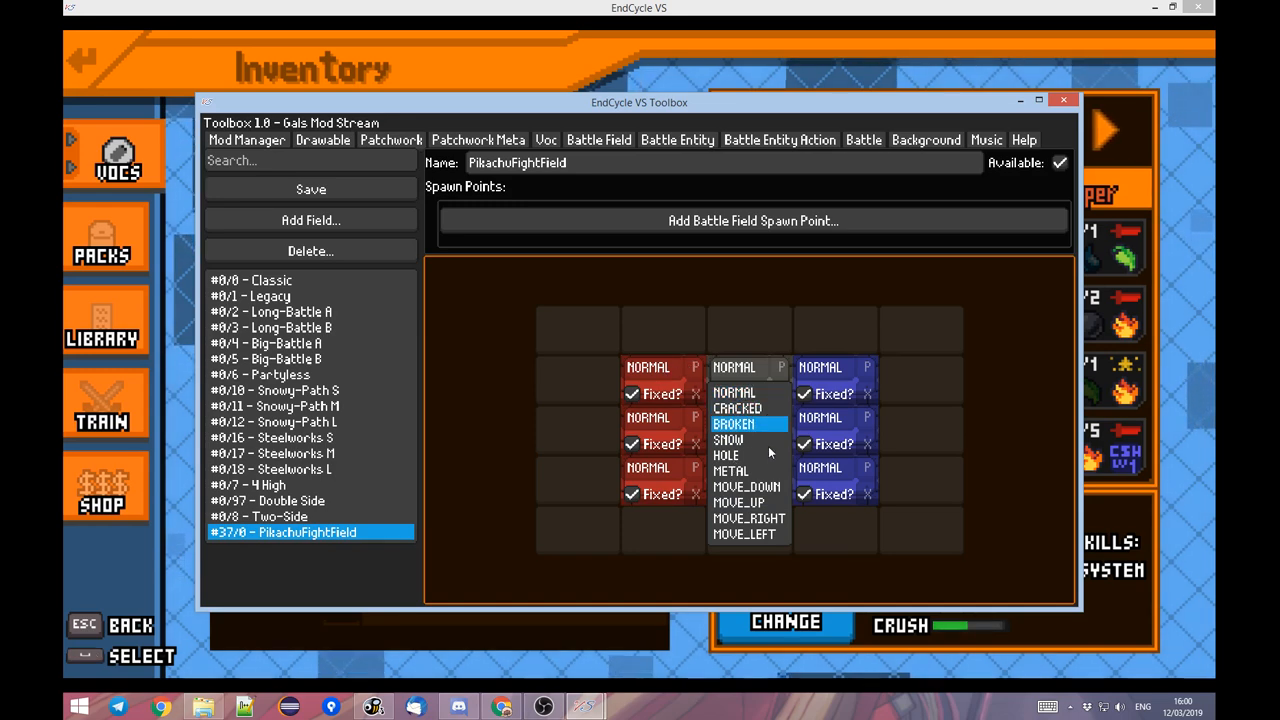
left_click(735, 470)
left_click(735, 418)
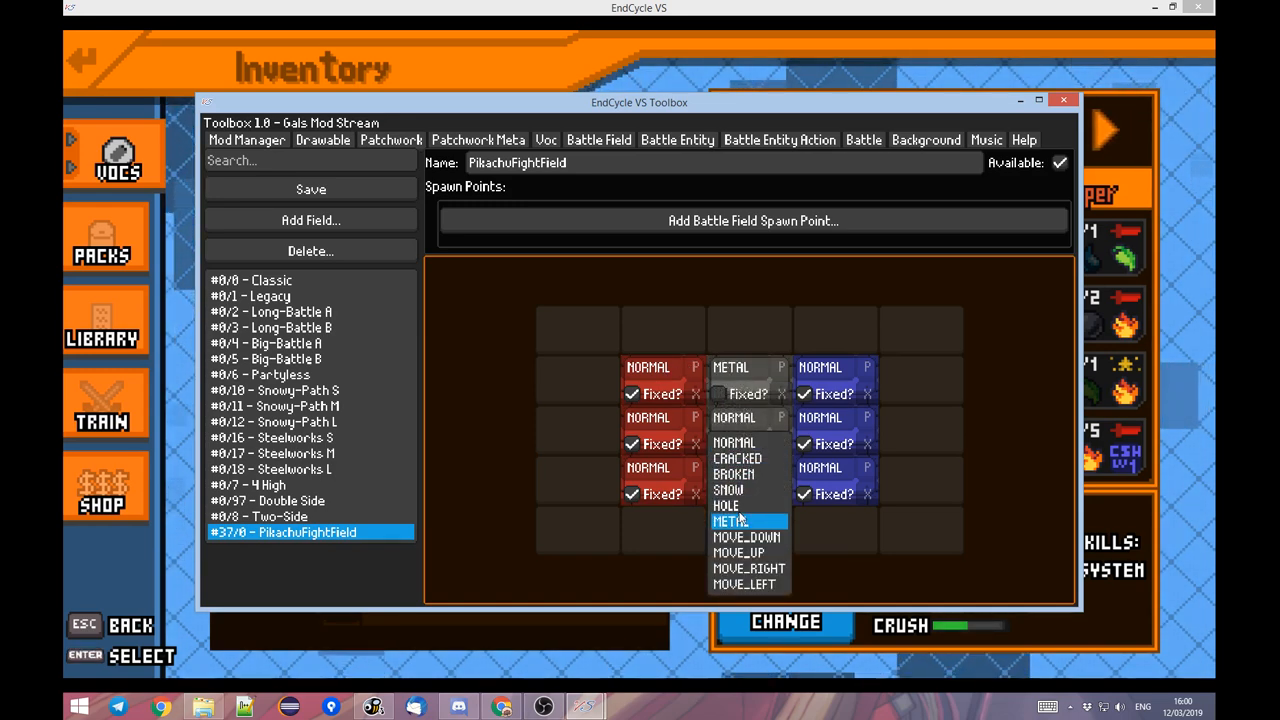
left_click(737, 505)
left_click(738, 469)
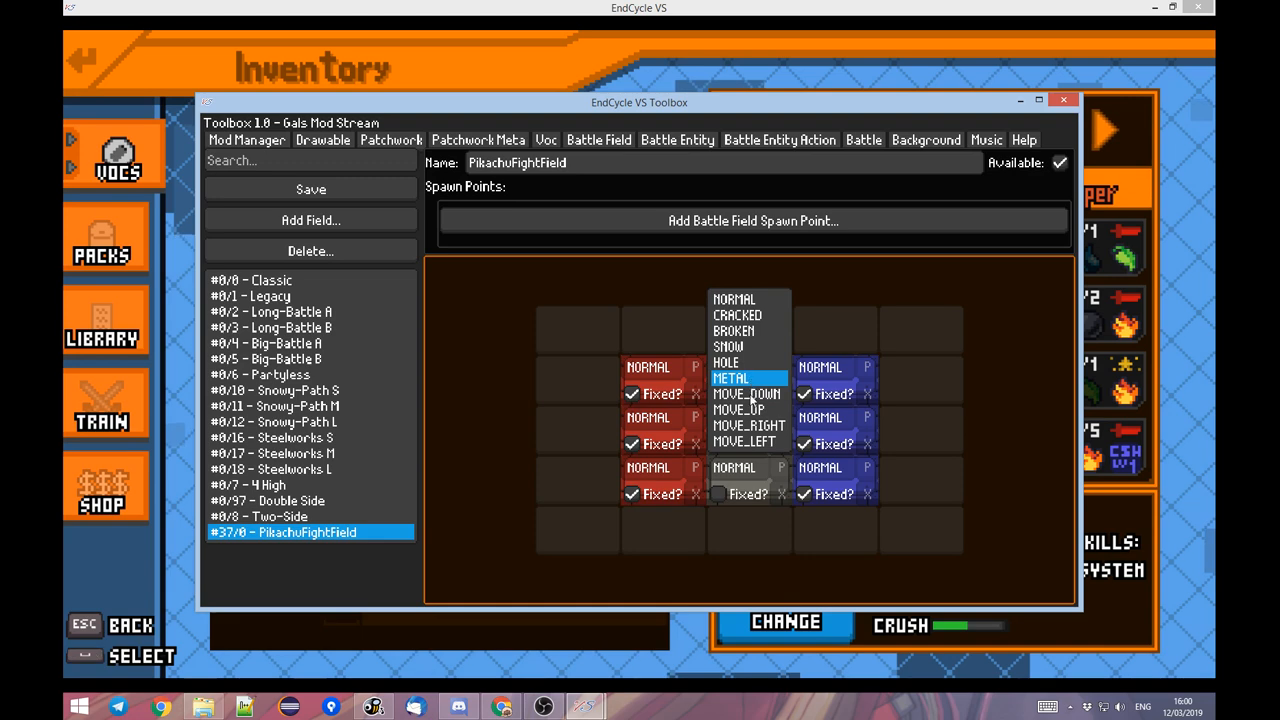
left_click(730, 378)
left_click(736, 418)
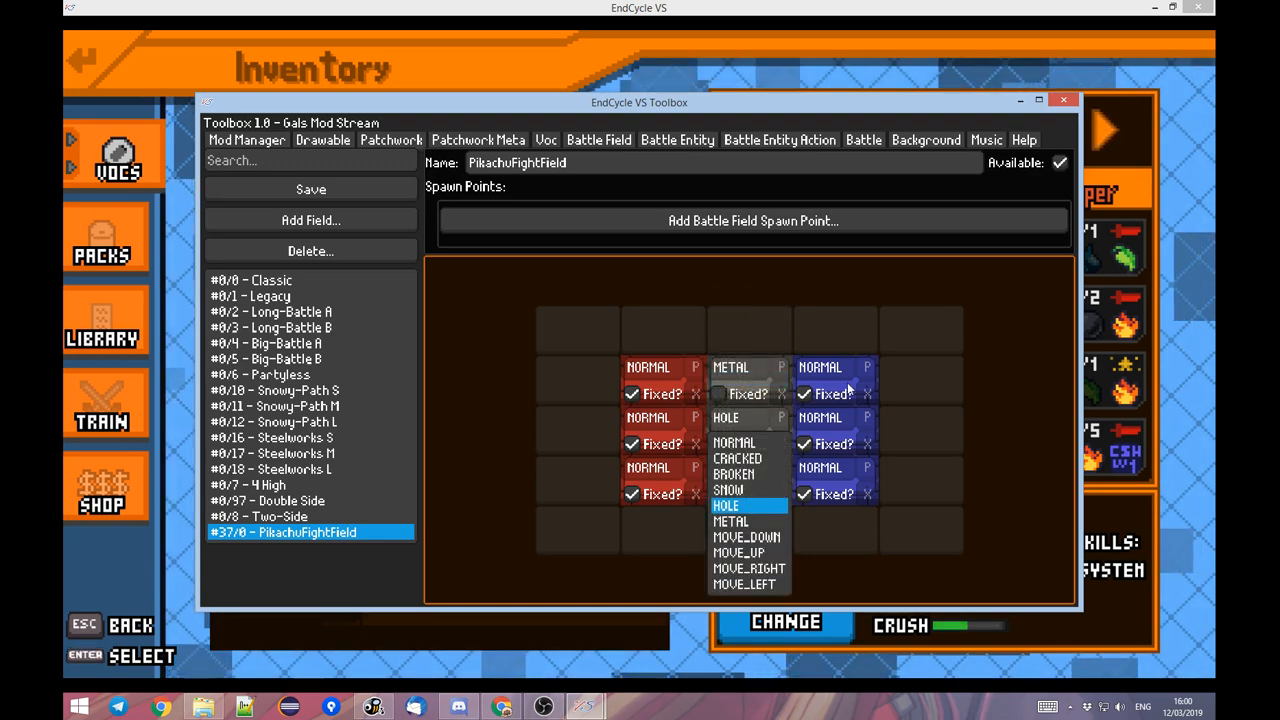
type("me")
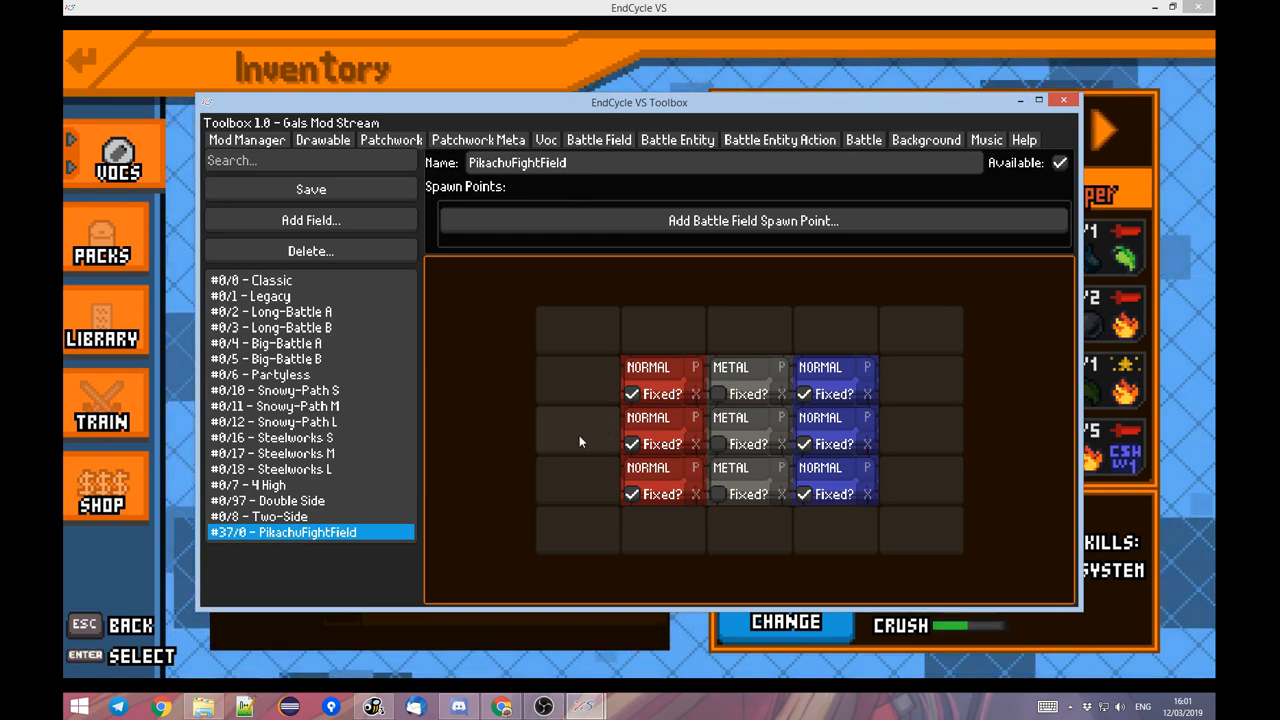
left_click(326, 193)
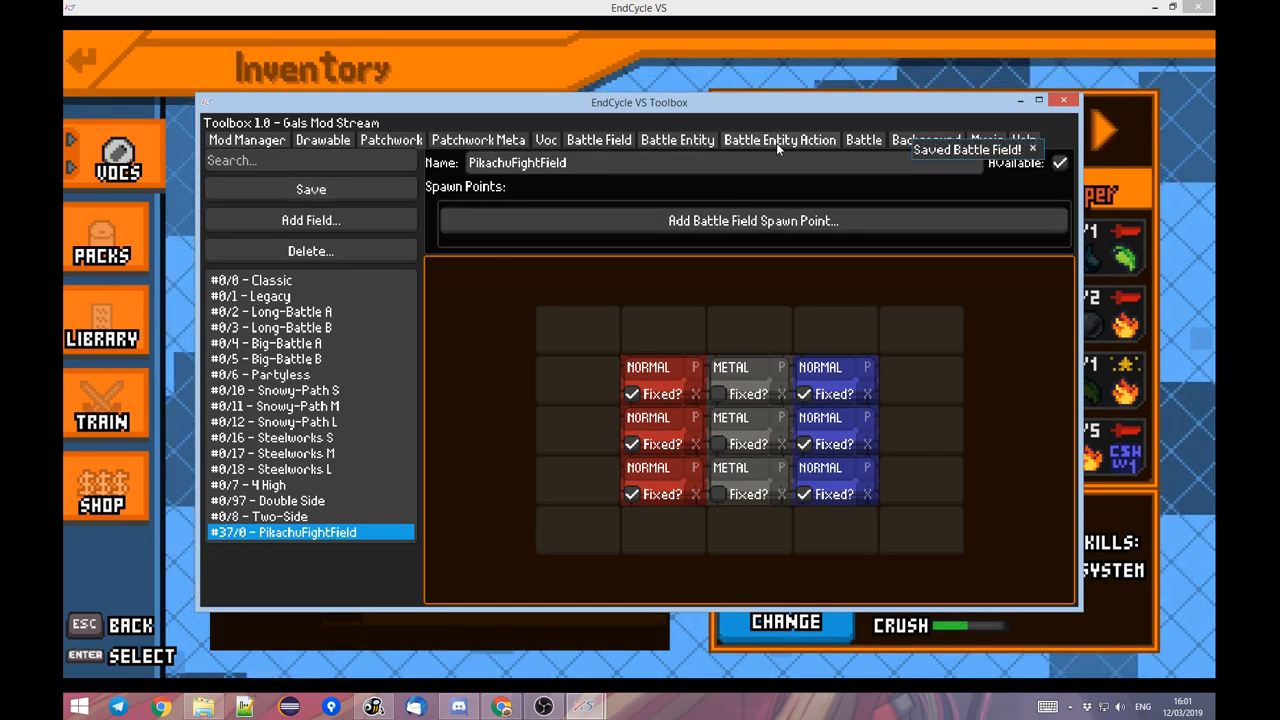
Add a new battle and enter Pikachu as its name message.
left_click(865, 141)
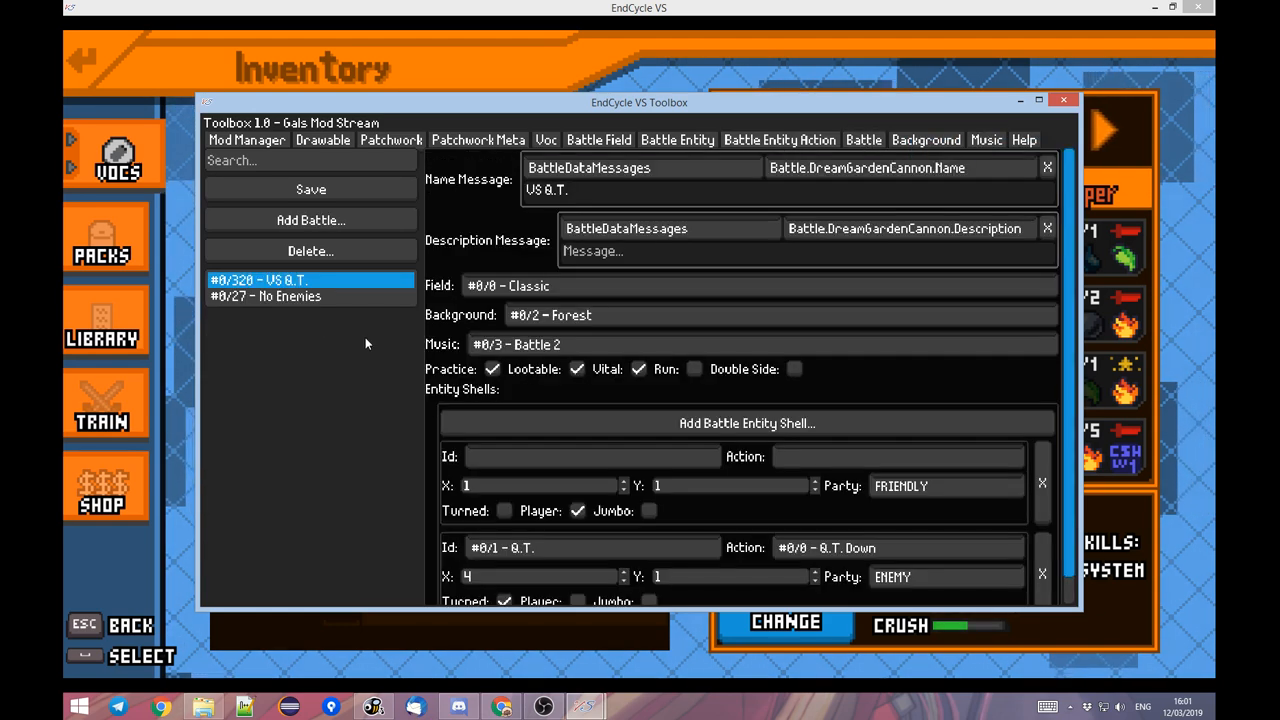
left_click(334, 224)
left_click(587, 182)
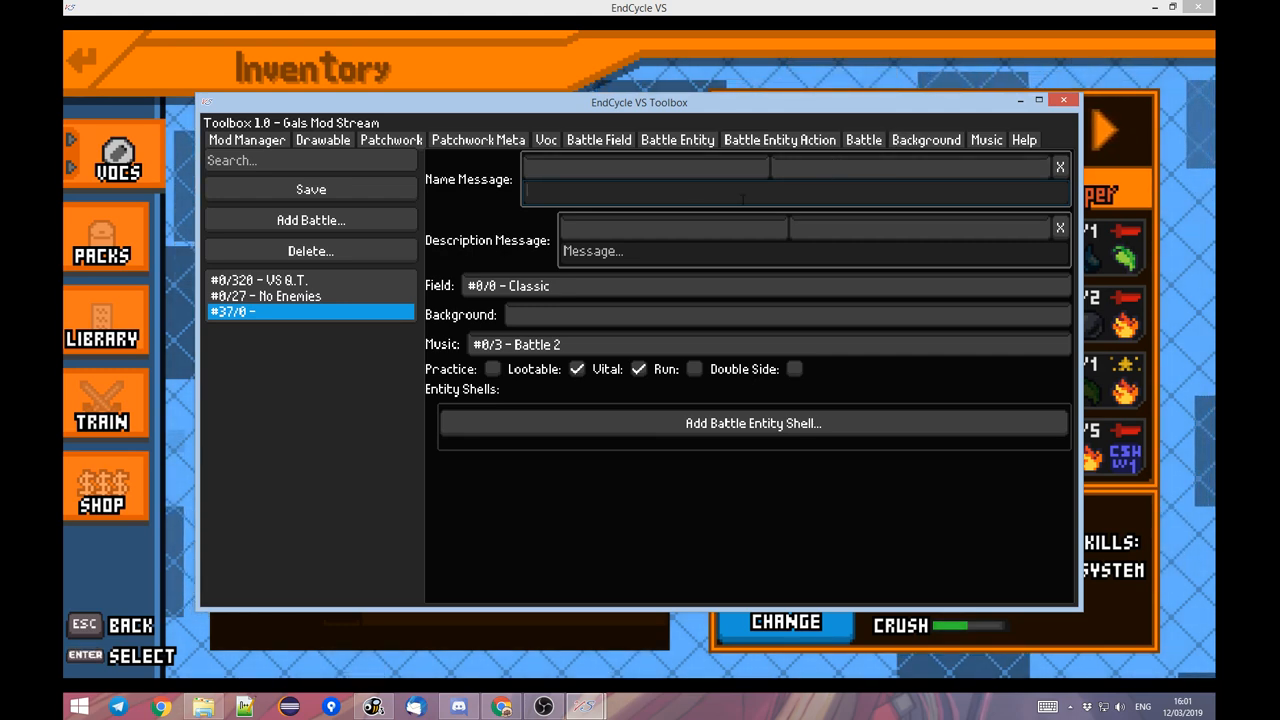
type("Pikachu")
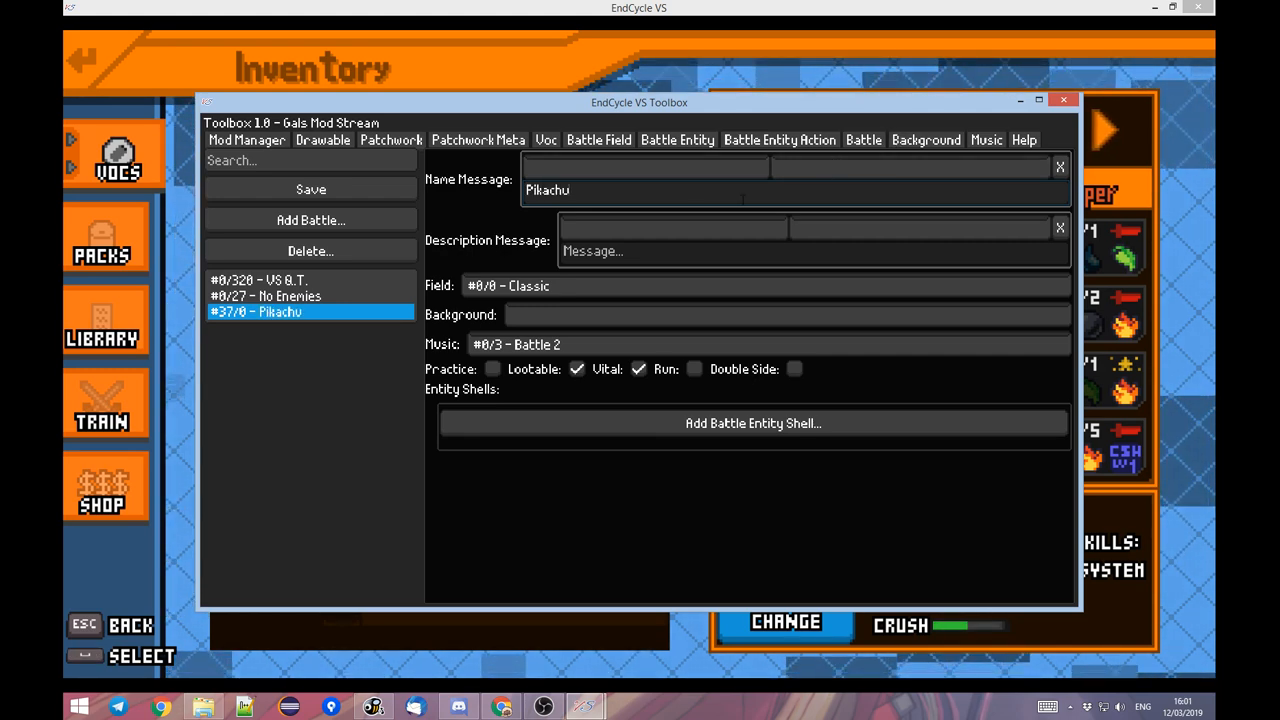
type(" Figh")
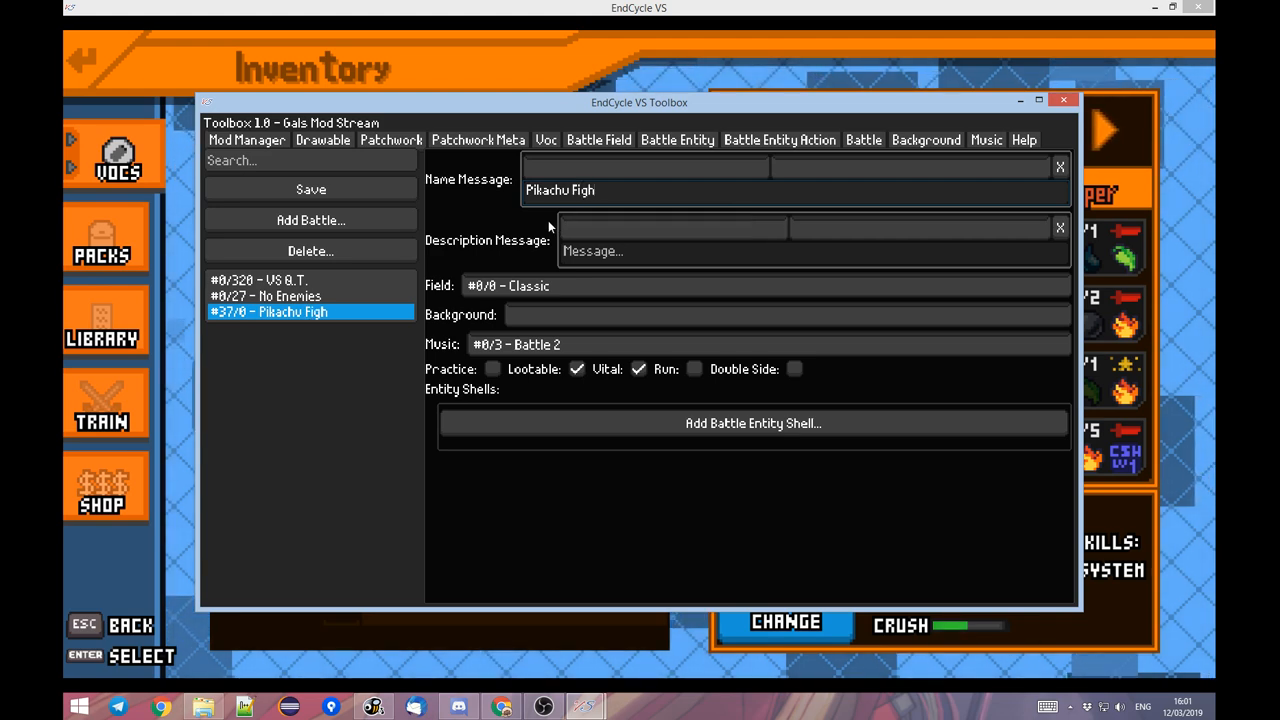
type("t")
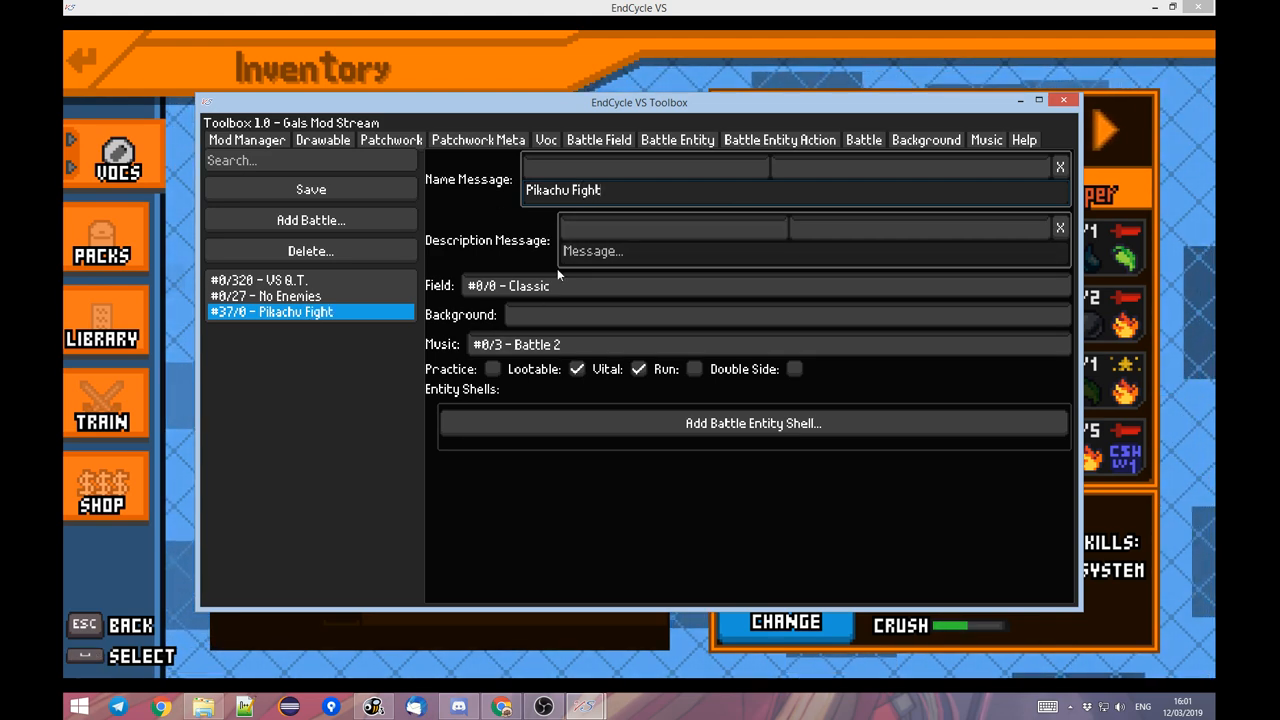
Complete the new battle's name message as Pikachu Fight and assign PikachuFightField as its field.
left_click(495, 290)
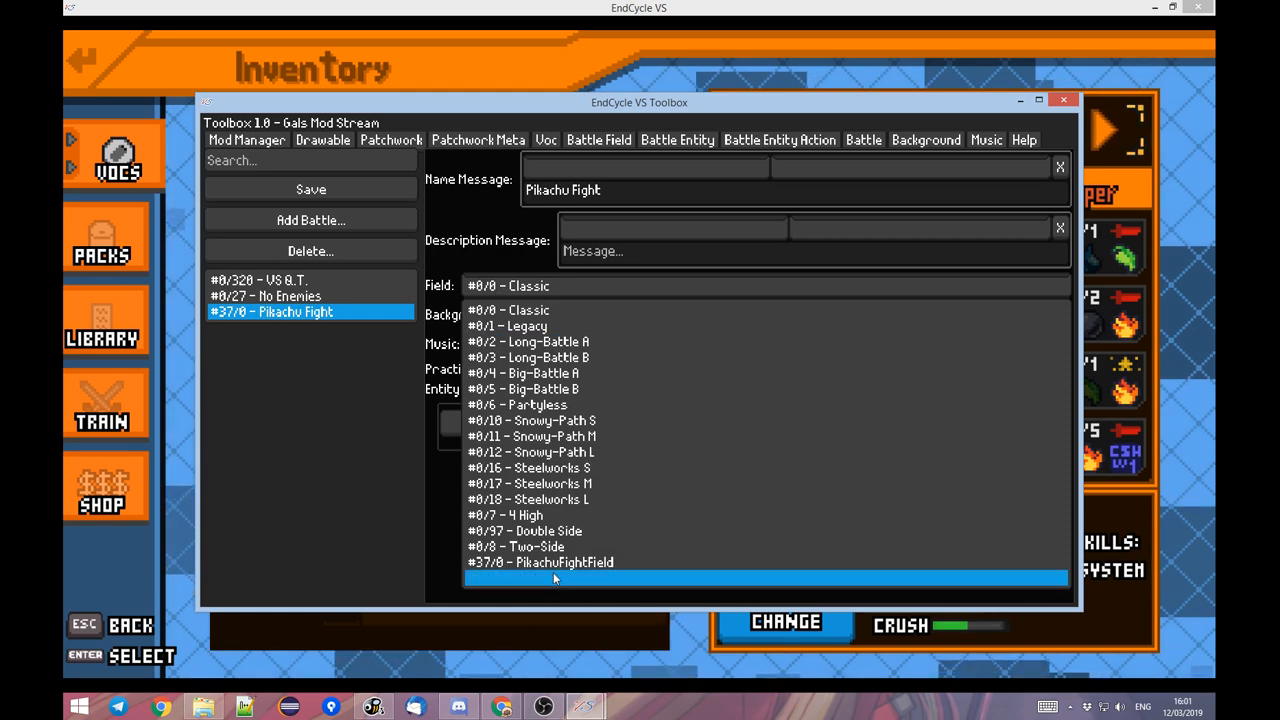
left_click(553, 562)
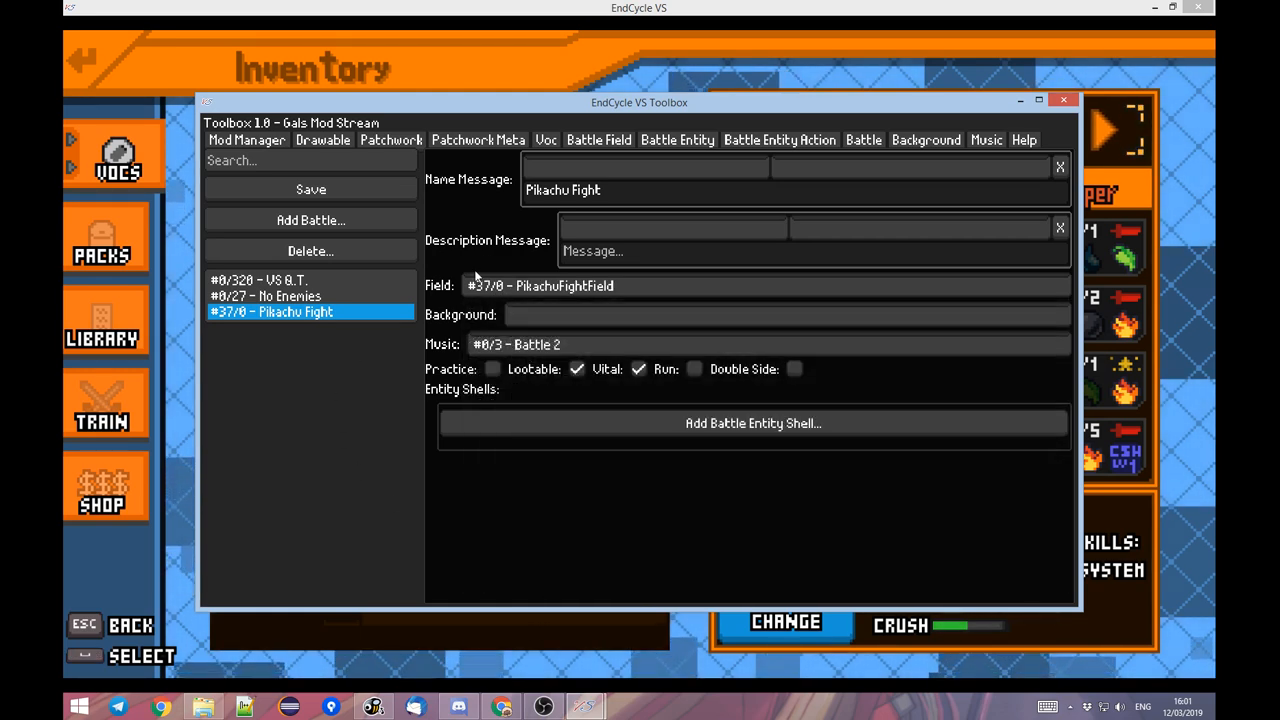
Save the PikachuFightField battle field again and return to the Pikachu Fight battle.
left_click(580, 143)
left_click(362, 197)
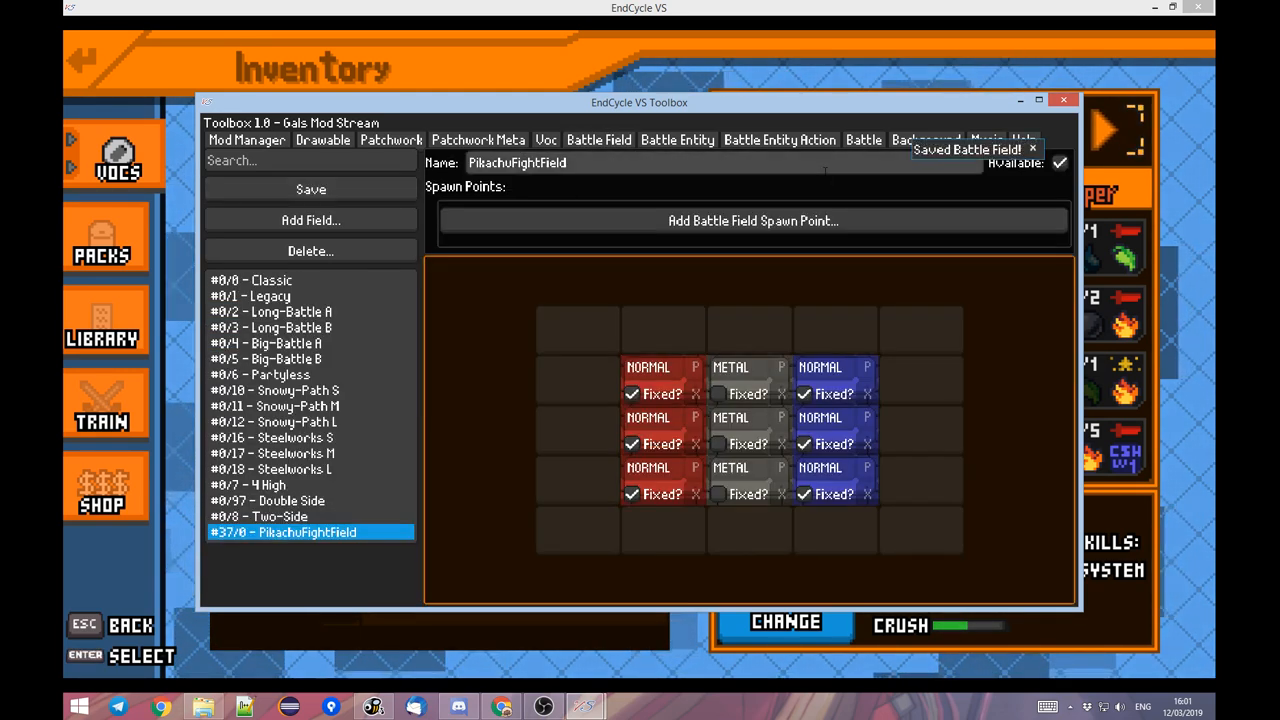
left_click(896, 143)
left_click(852, 142)
left_click(808, 142)
left_click(874, 141)
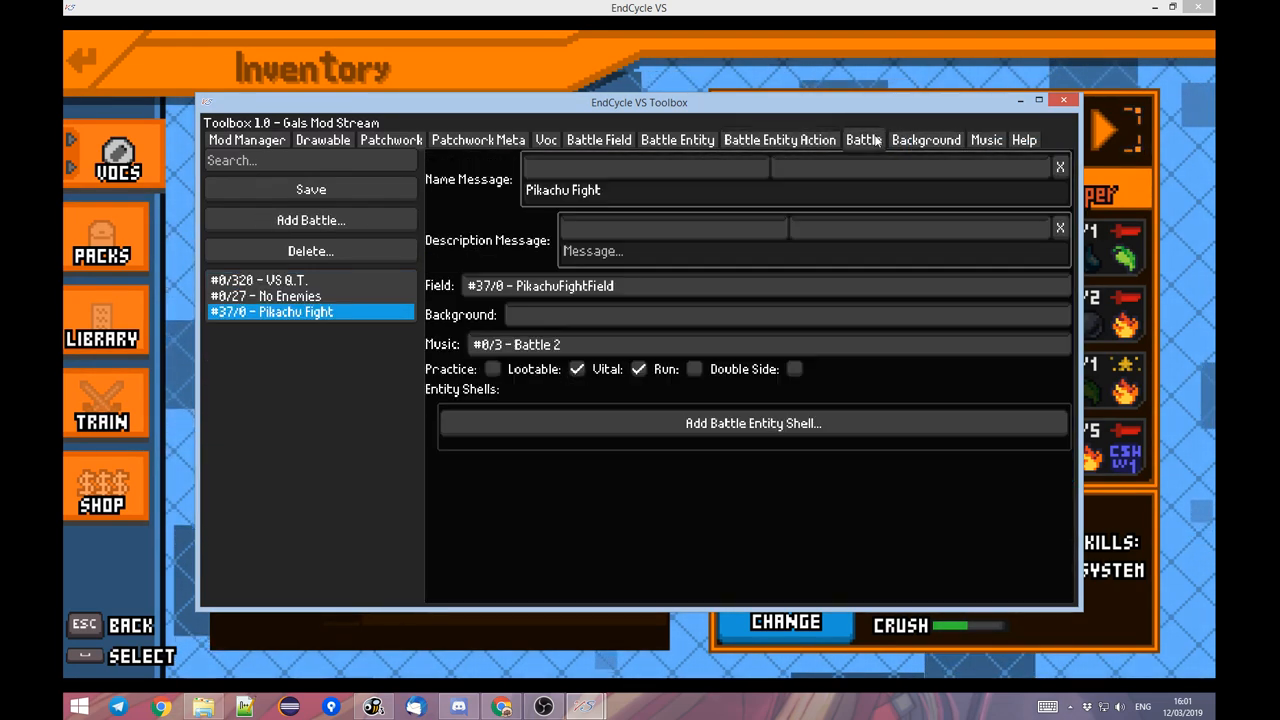
Set the Pikachu Fight battle's background to Clocks, check the available music tracks and save the battle.
left_click(511, 312)
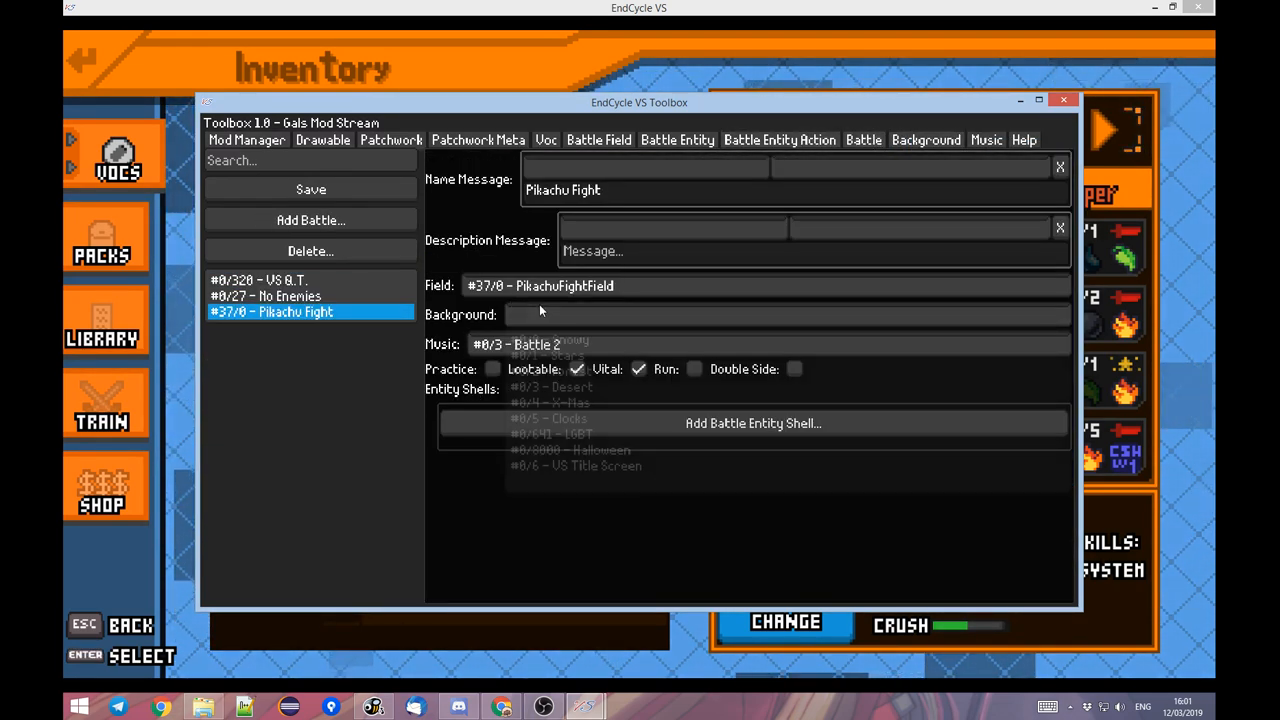
left_click(607, 418)
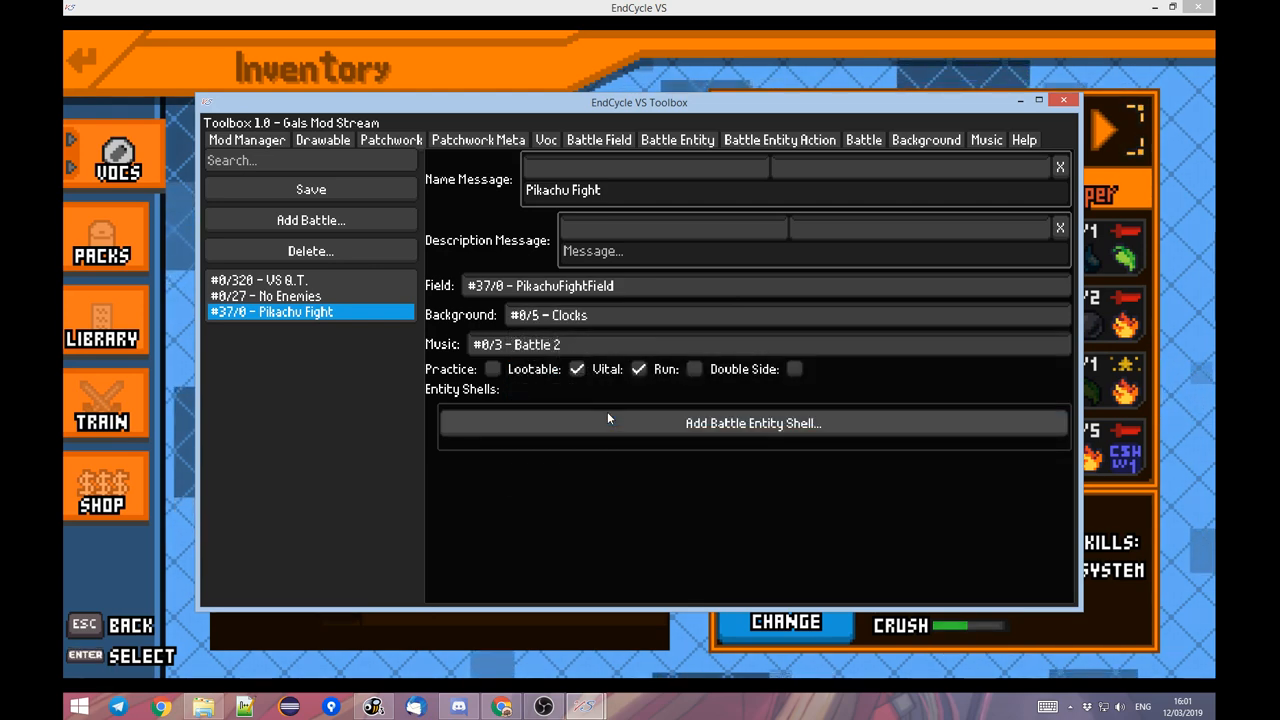
left_click(565, 344)
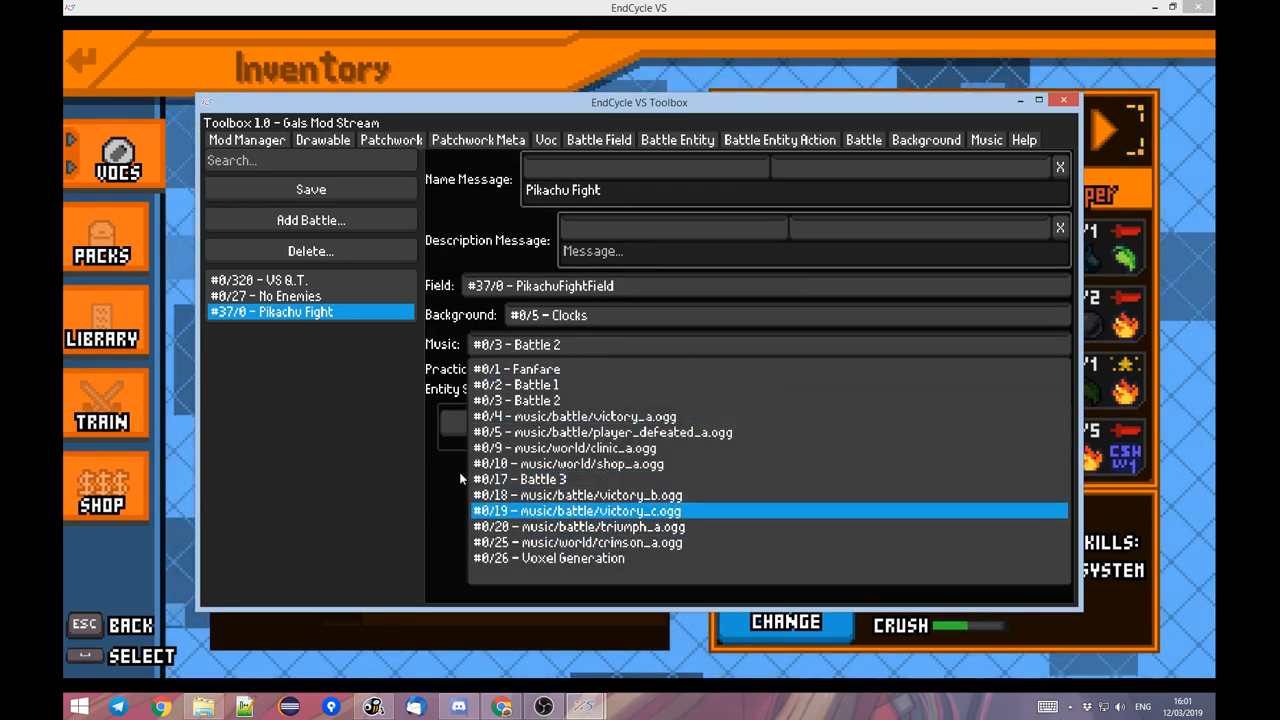
left_click(441, 362)
left_click(366, 190)
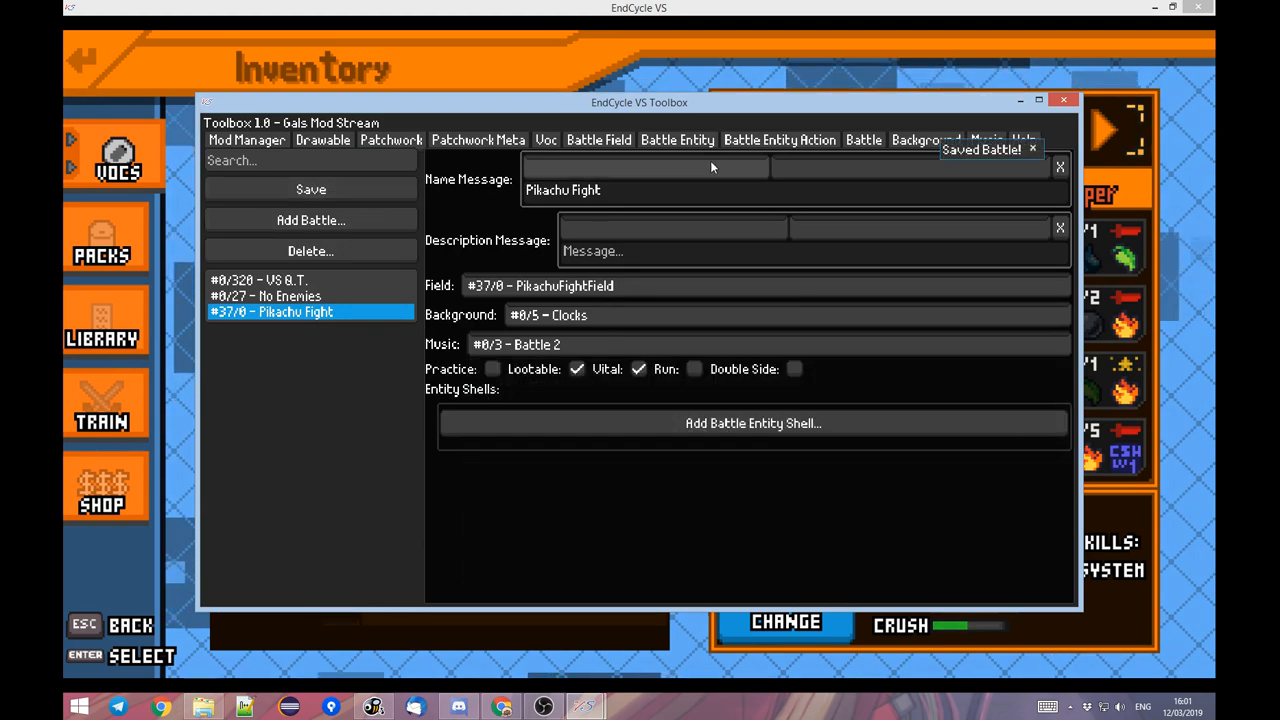
Examine the Fanfare music entry's file path, name, loop, BPM and the choices for its next track.
left_click(986, 140)
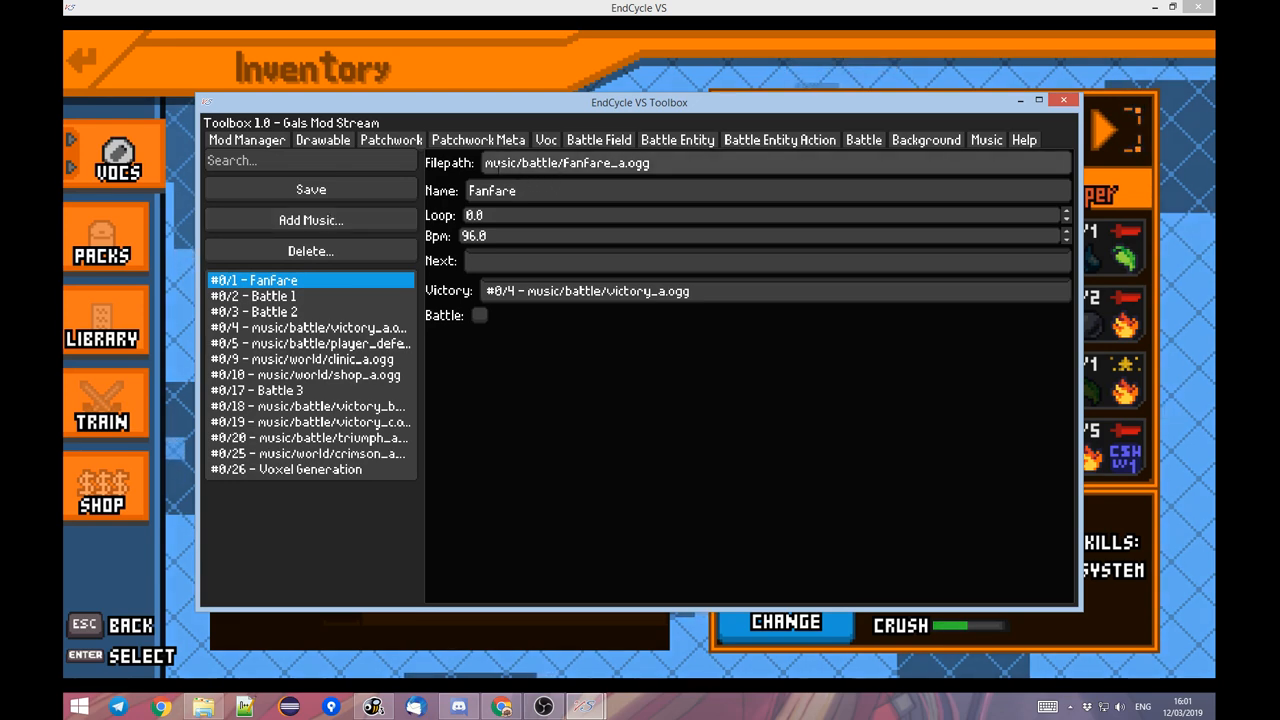
left_click_drag(487, 164, 660, 165)
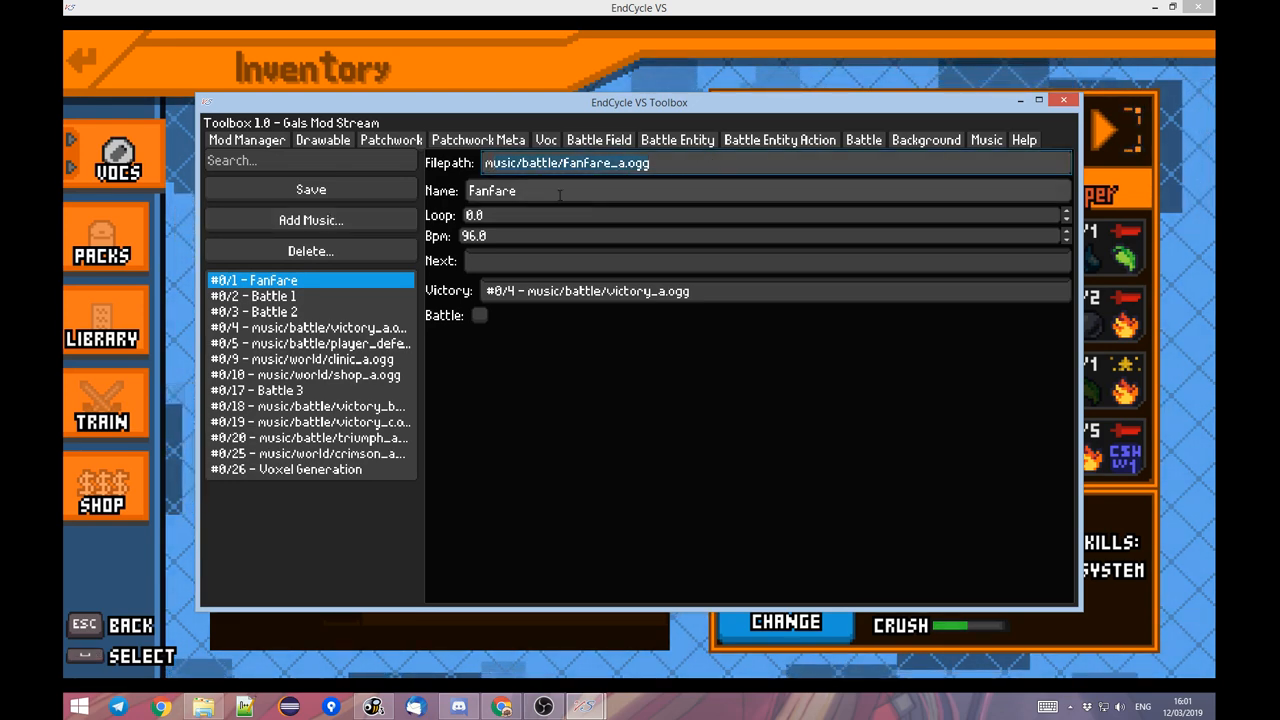
left_click_drag(530, 192, 416, 195)
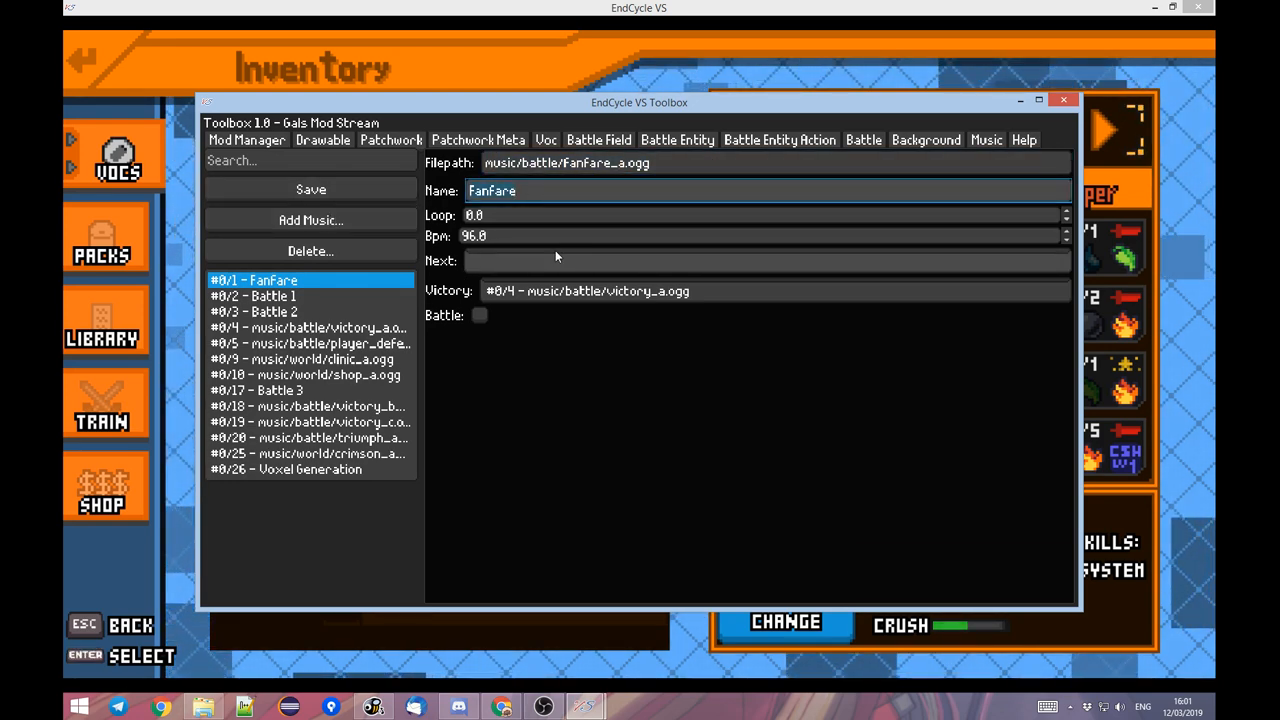
left_click(499, 213)
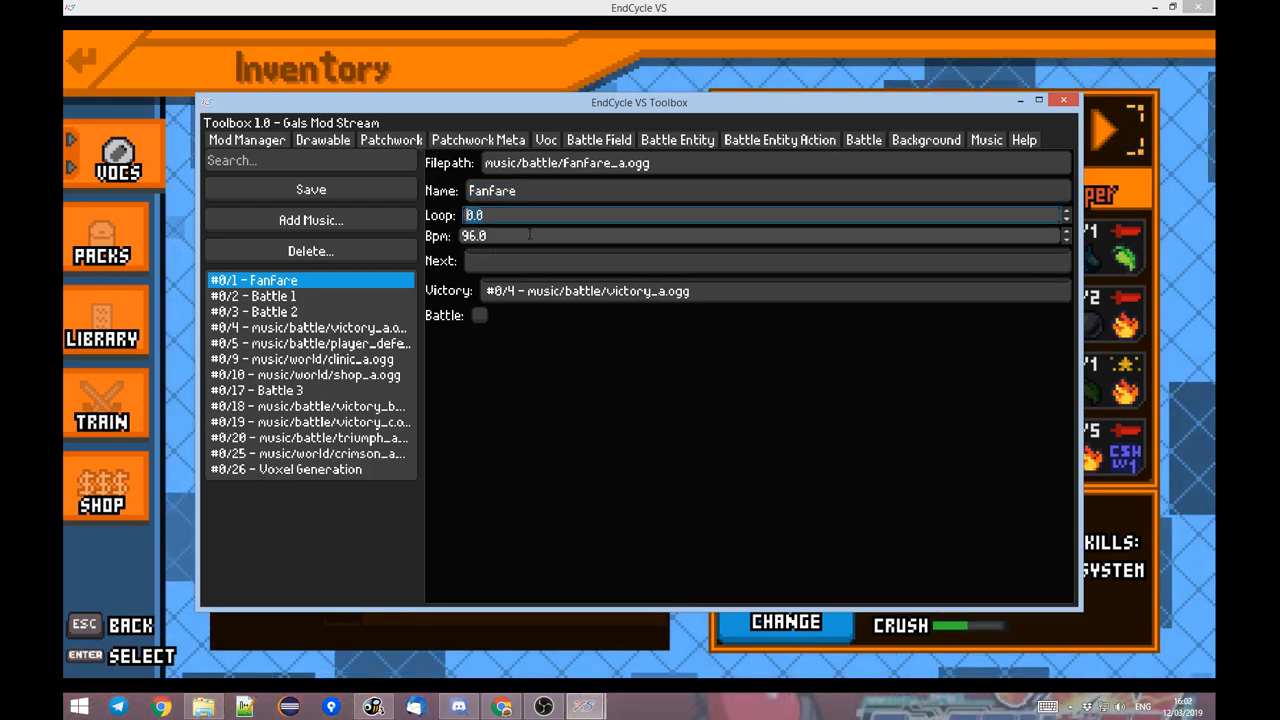
key("Tab")
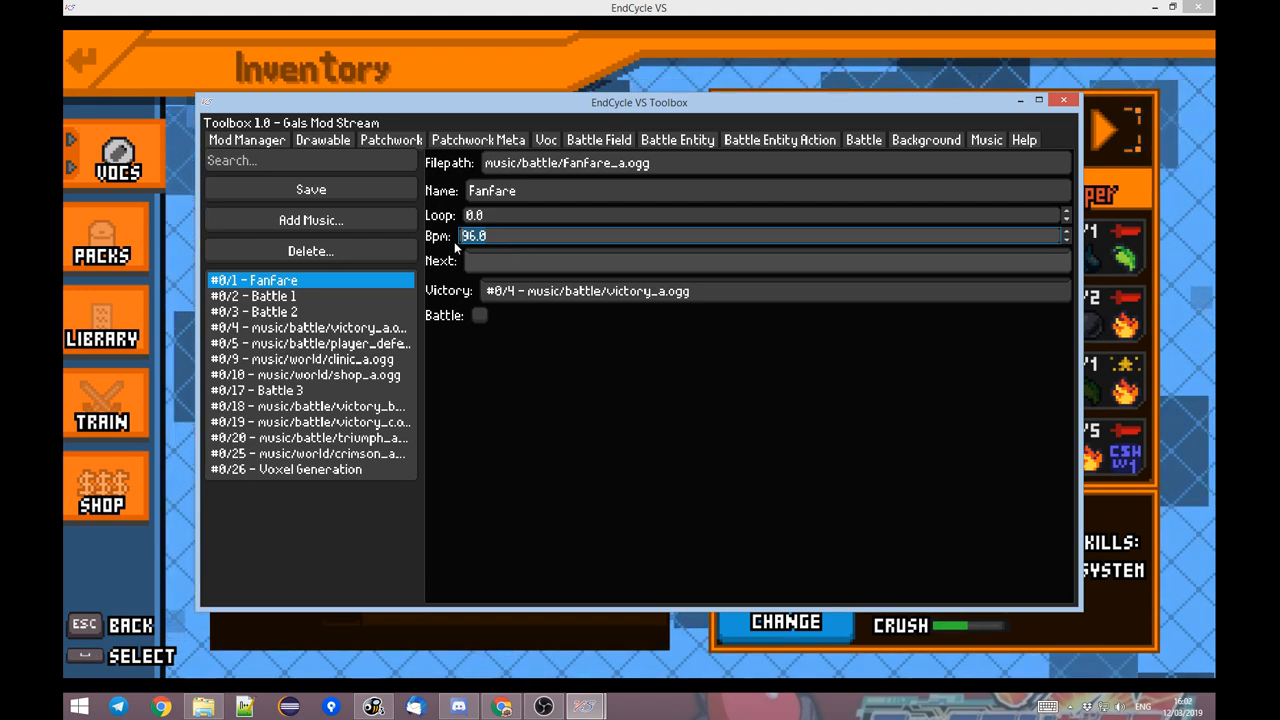
left_click(621, 260)
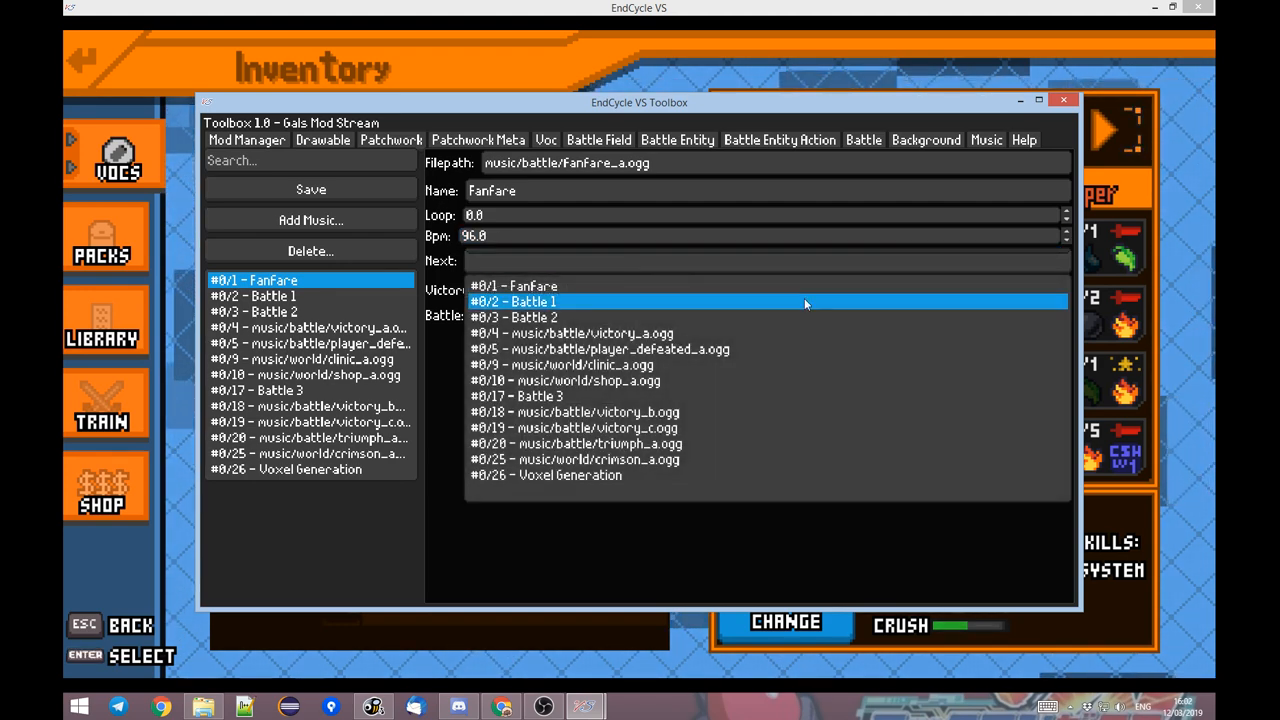
left_click(450, 326)
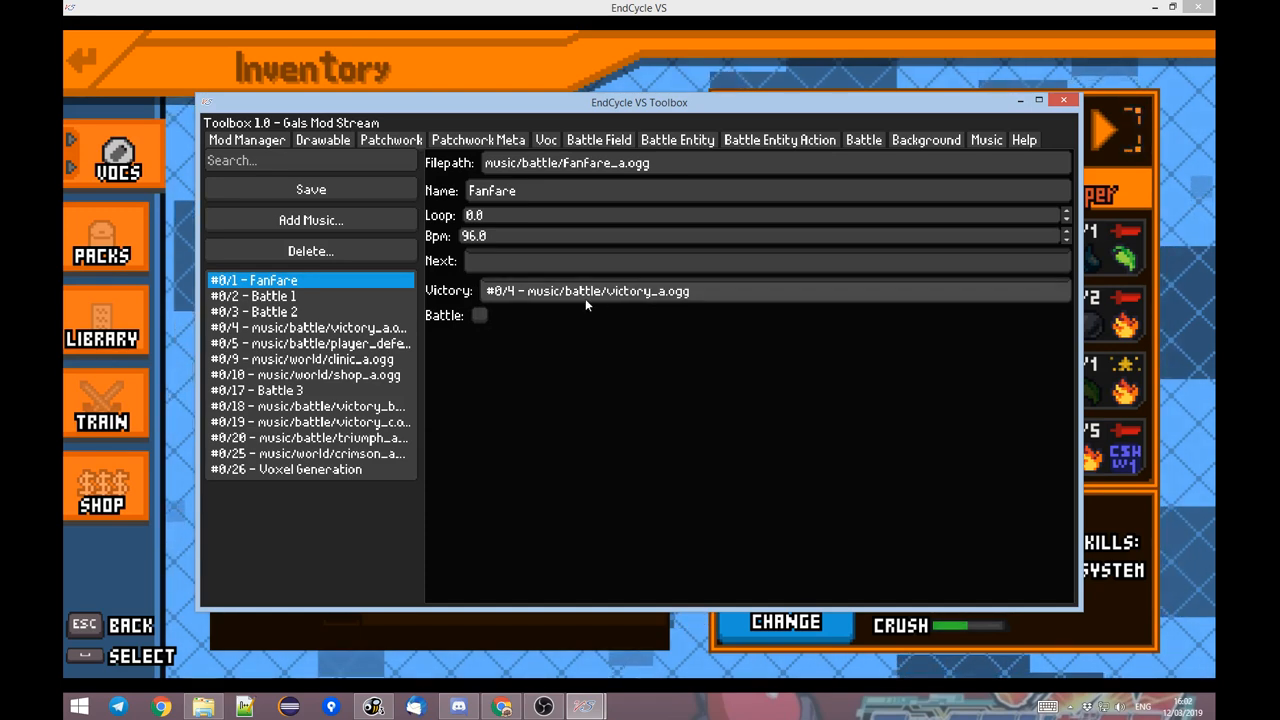
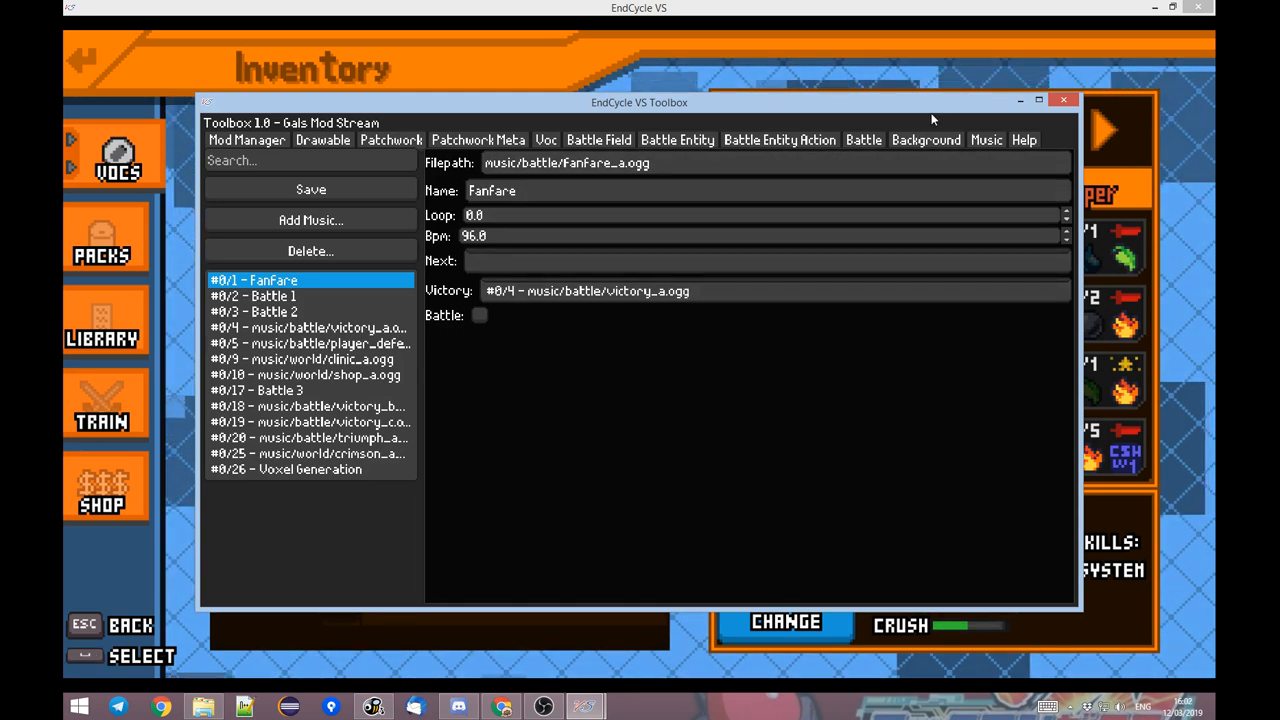
Set the Pikachu Fight battle's music to Voxel Generation and mark it as a practice battle.
left_click(860, 140)
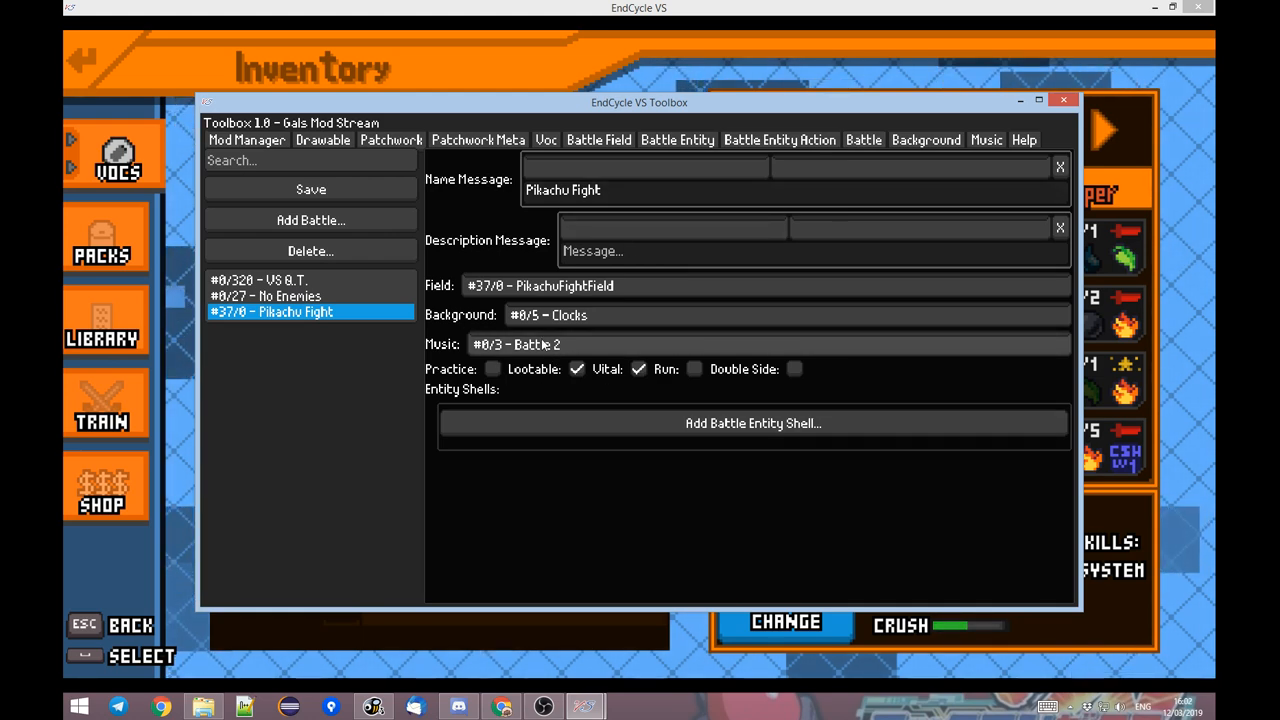
left_click(548, 345)
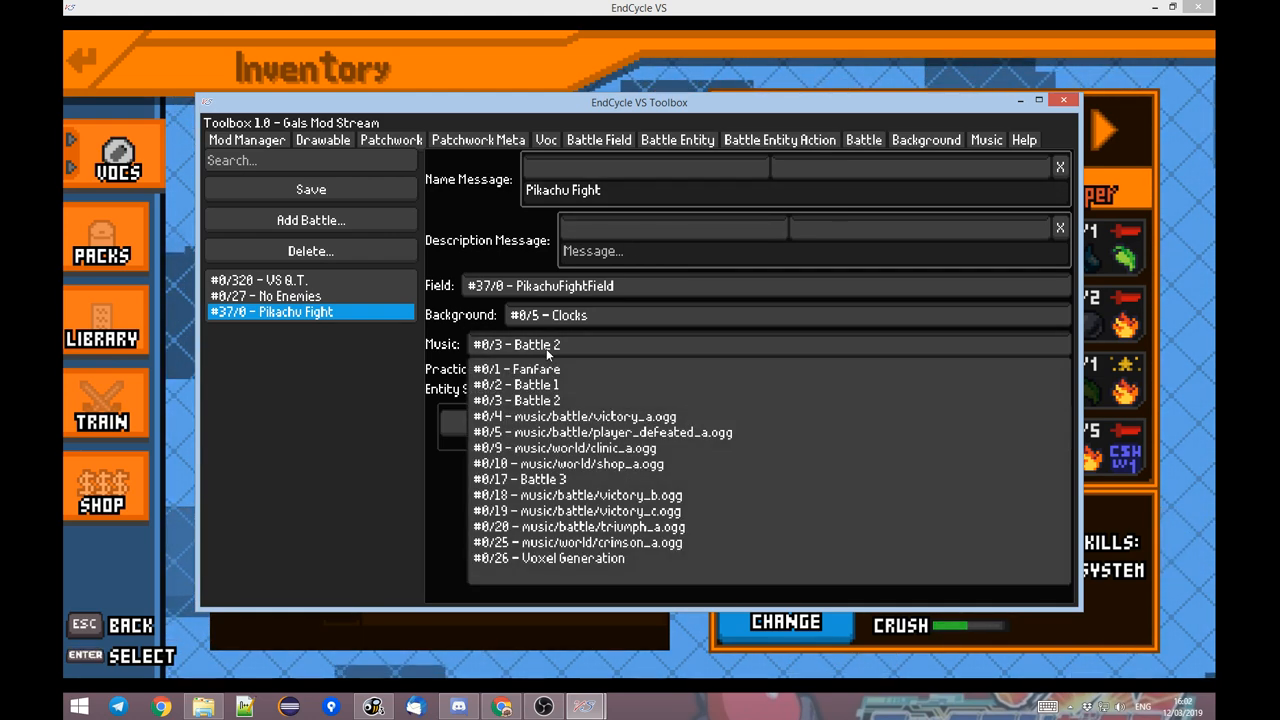
left_click(548, 558)
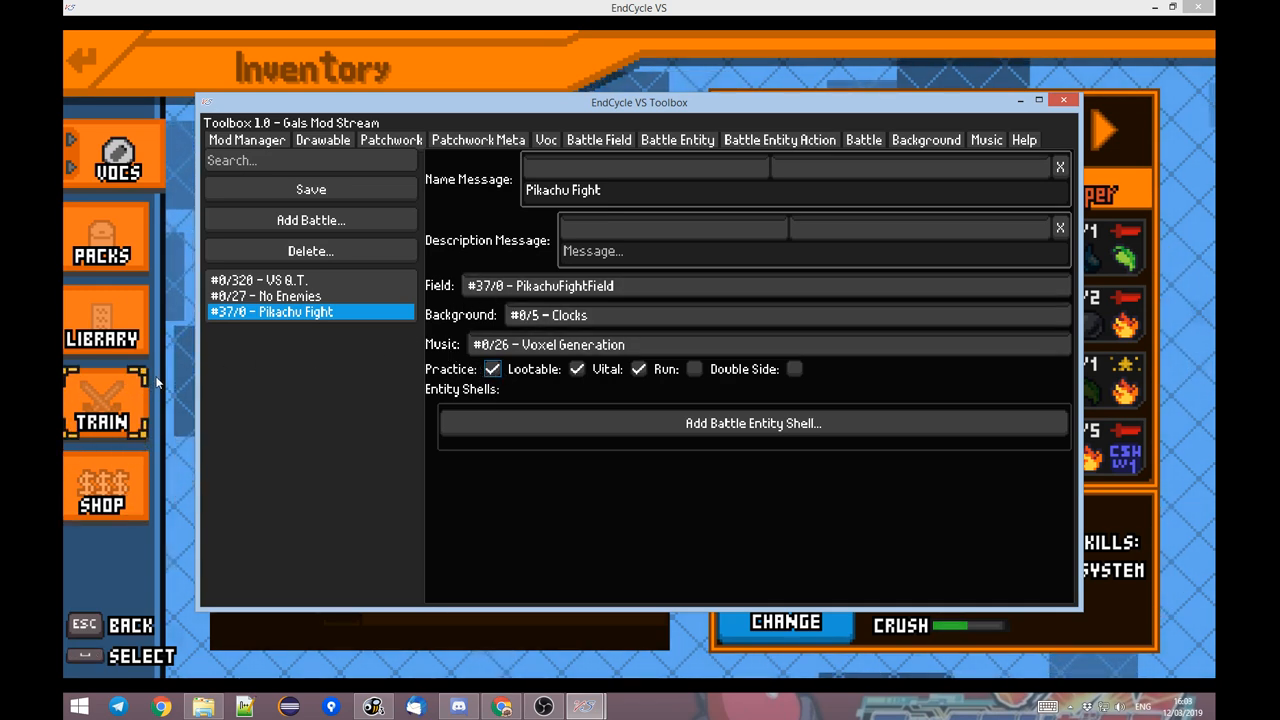
Reload the game's inventory, browse the practice matches to Pikachu Fight, and return to the Toolbox.
left_click(117, 396)
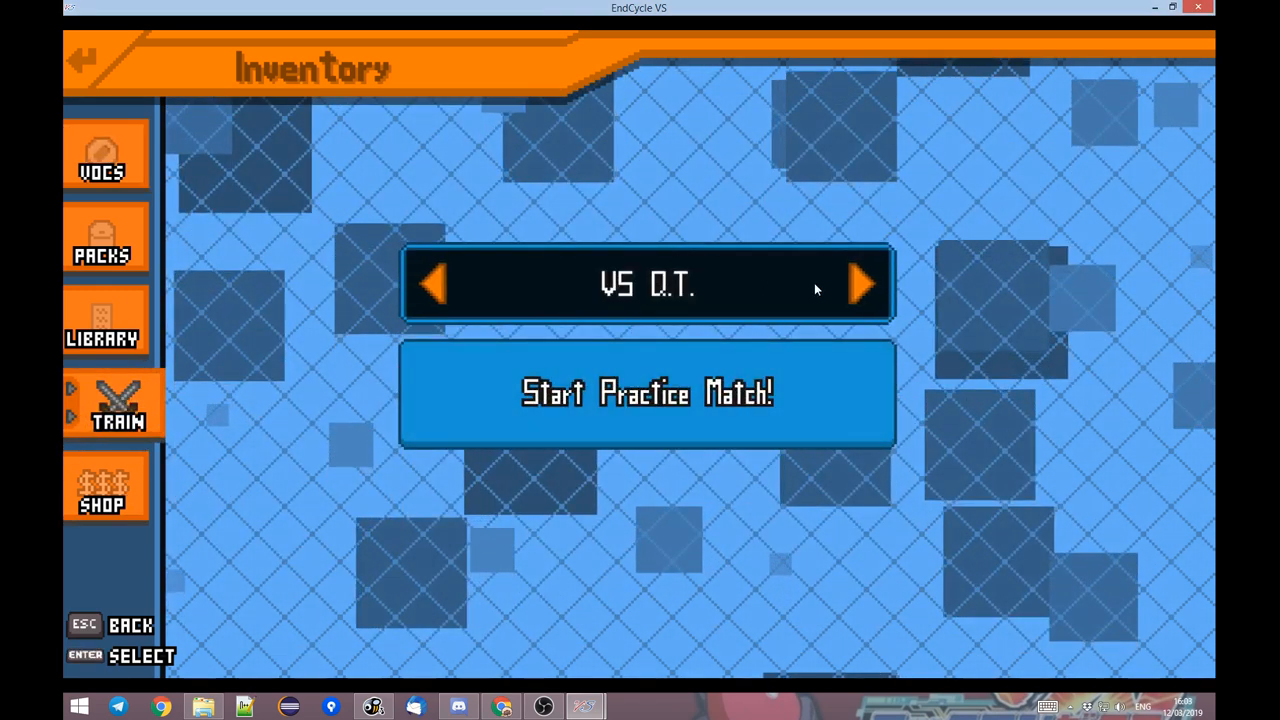
left_click(858, 288)
left_click(142, 90)
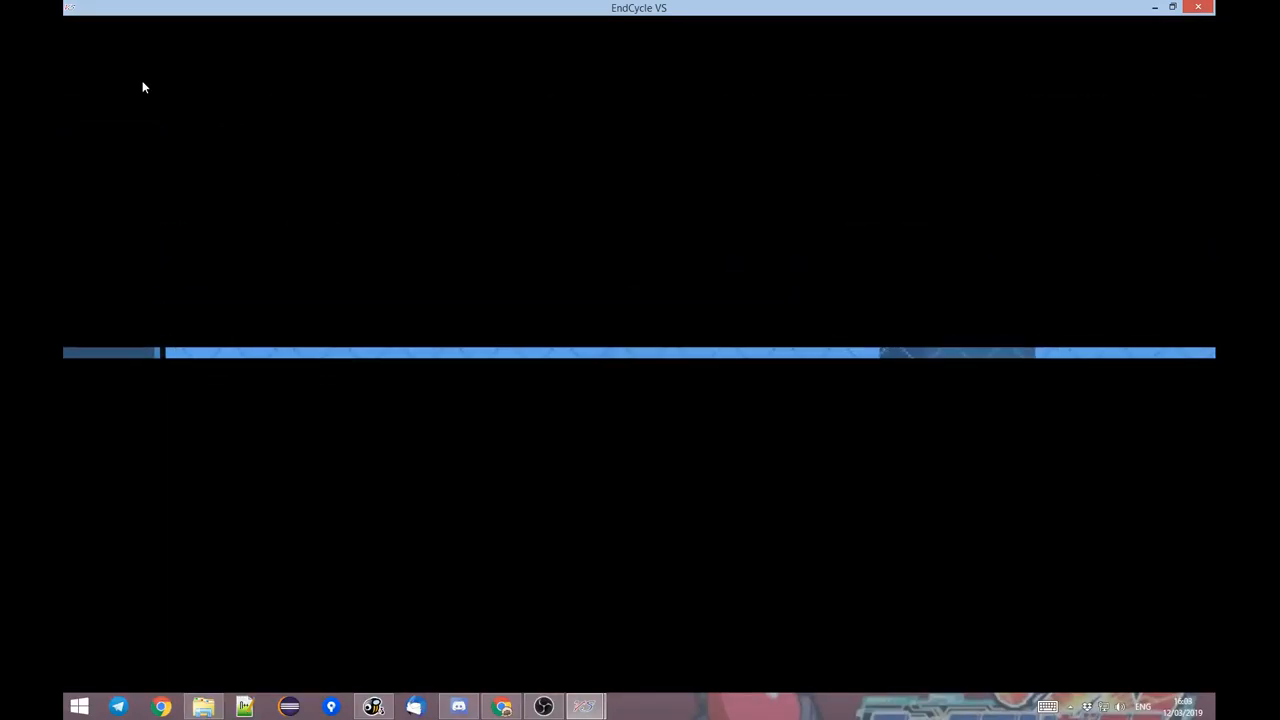
left_click(409, 365)
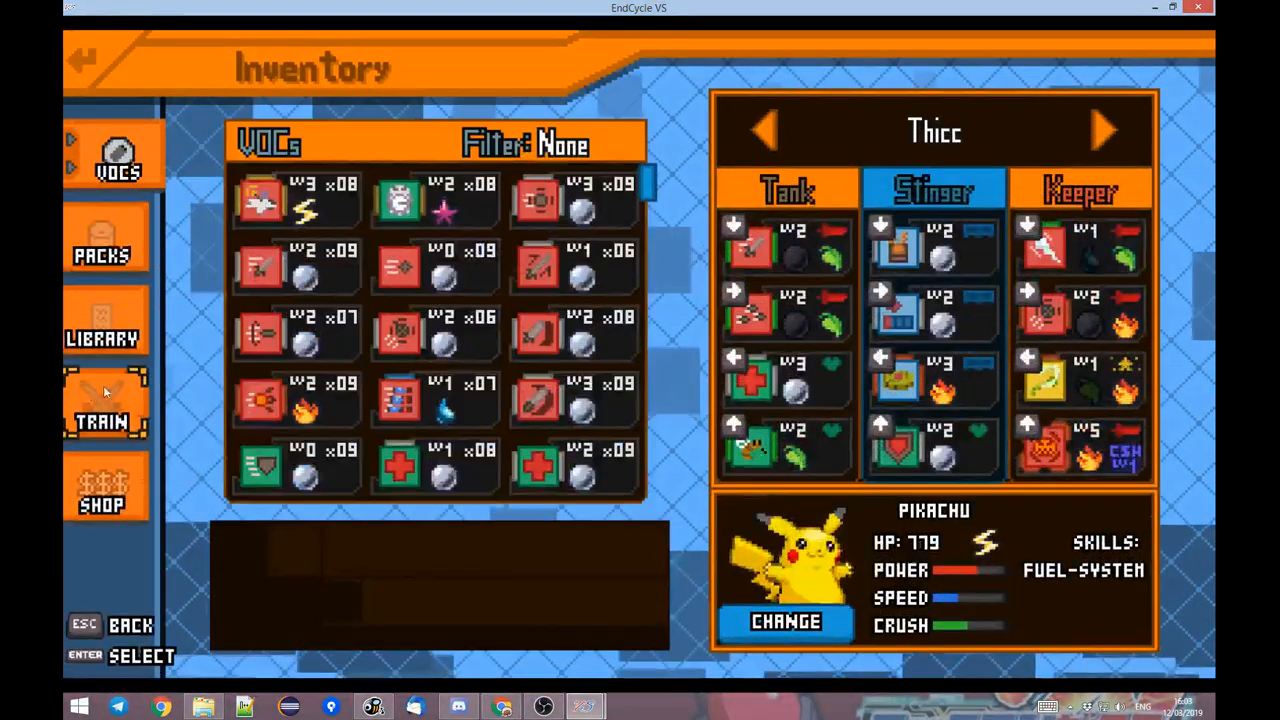
left_click(103, 388)
left_click(850, 289)
left_click(850, 289)
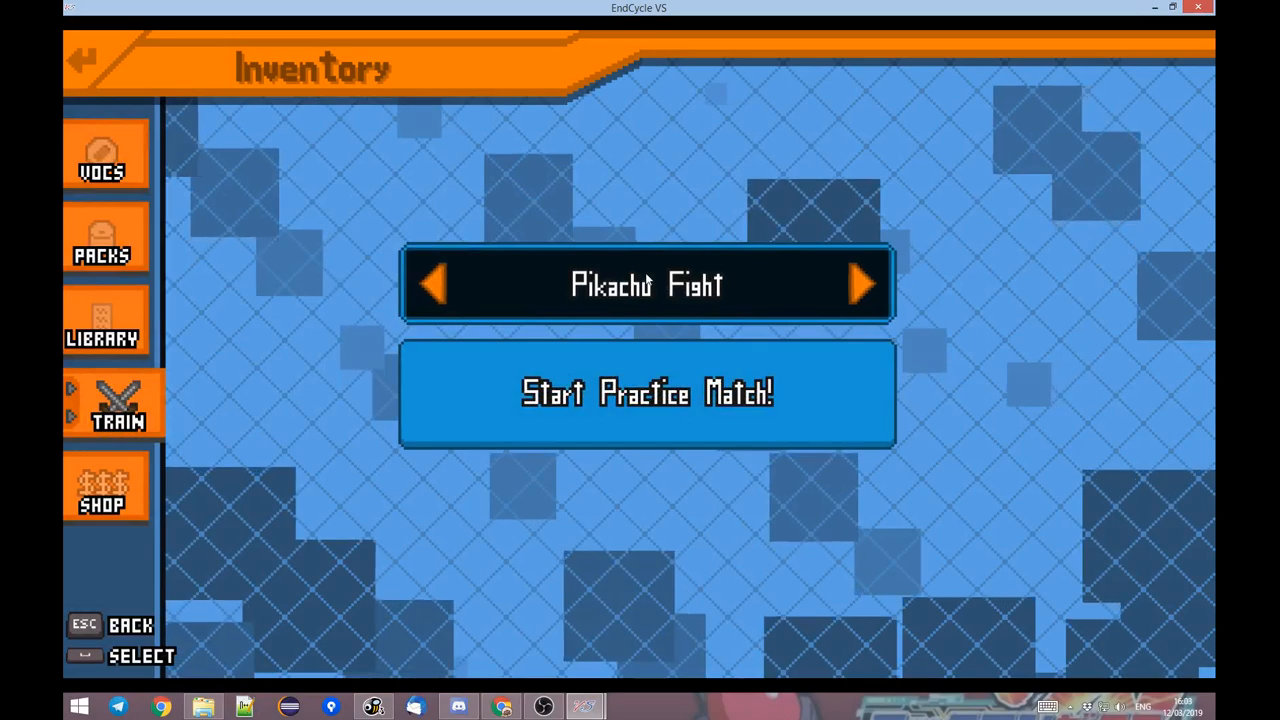
key("alt+Tab")
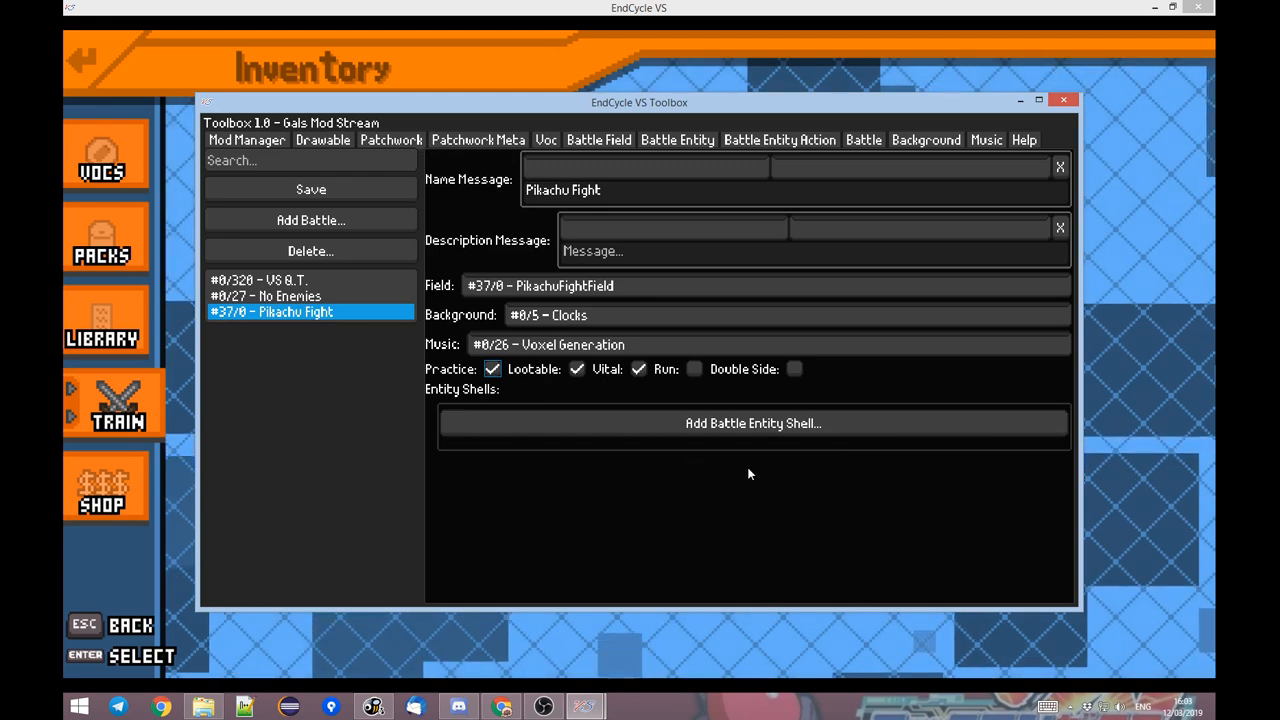
Examine the Fanfare music entry's name, loop and BPM values, and check the Pikachu battle entity's settings.
left_click(1000, 141)
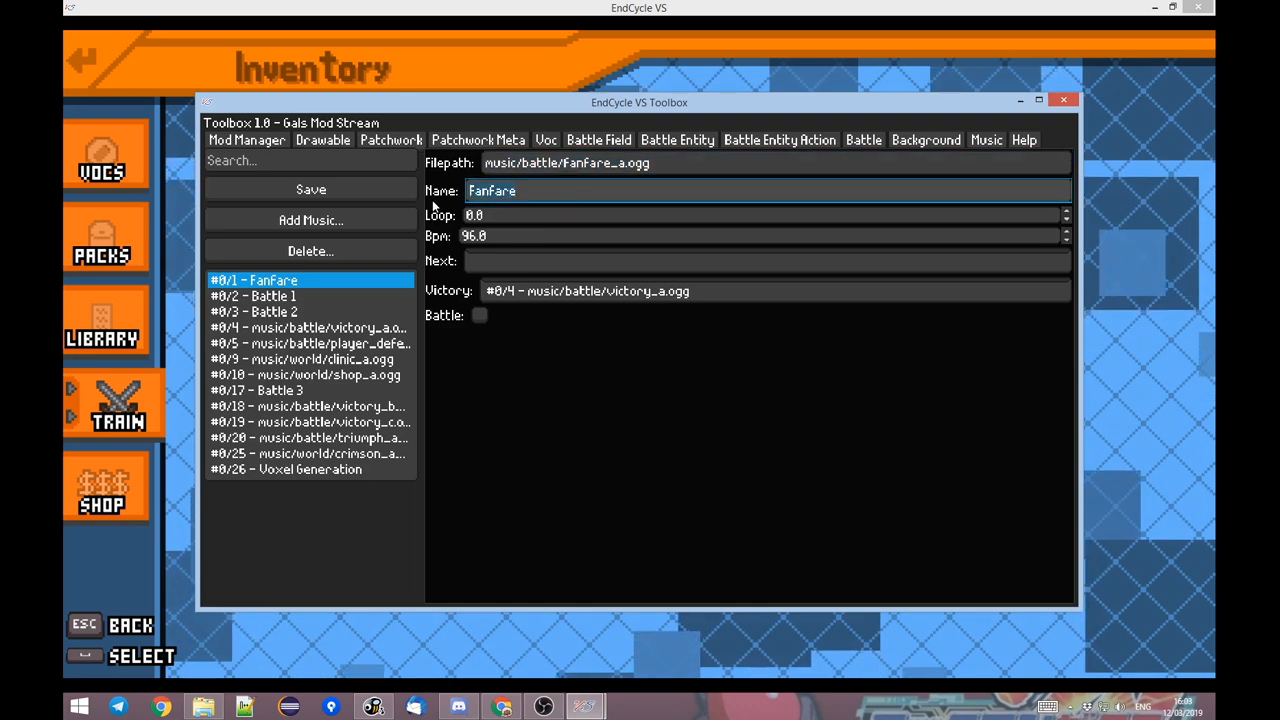
left_click_drag(509, 217, 421, 217)
left_click_drag(508, 237, 440, 236)
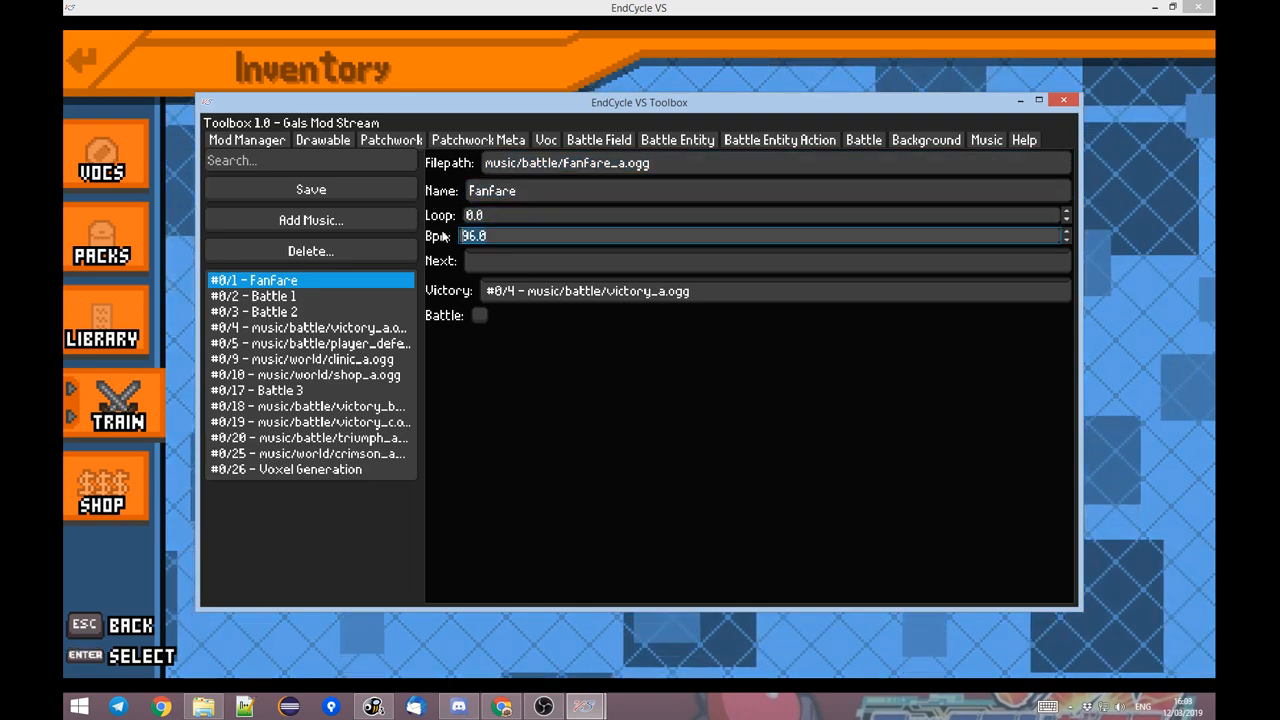
left_click_drag(524, 213, 416, 218)
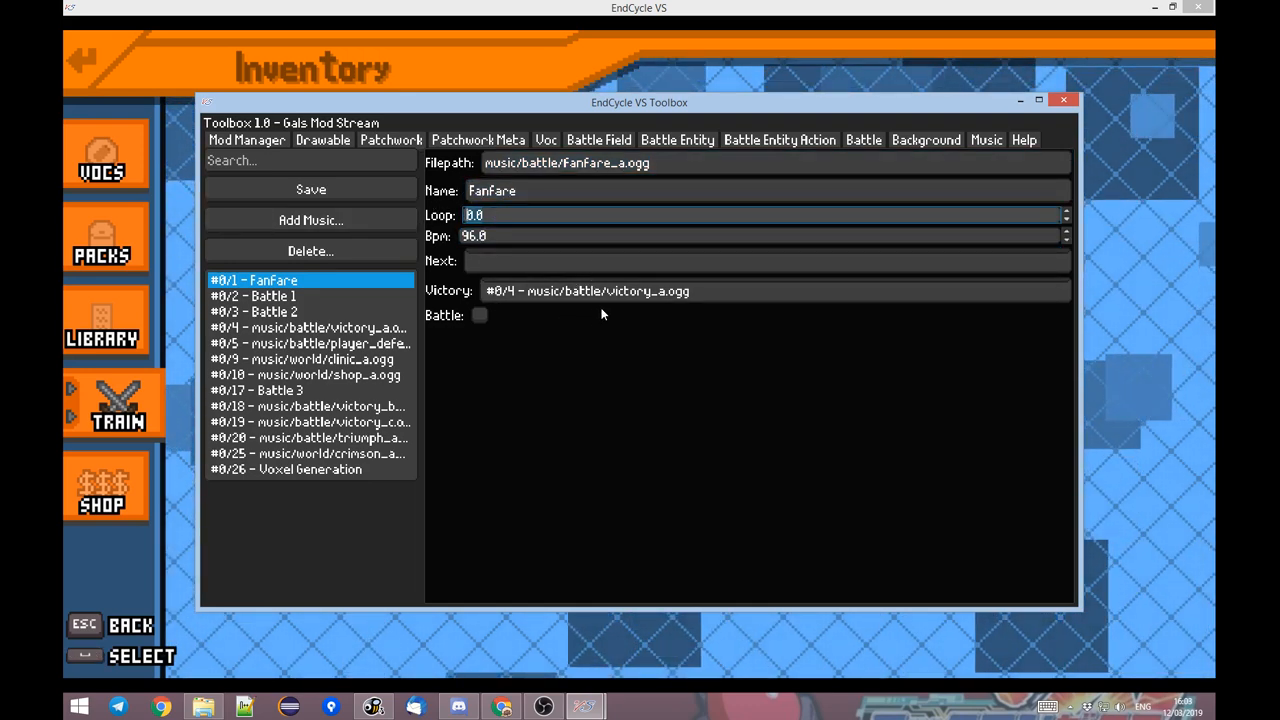
left_click(501, 235)
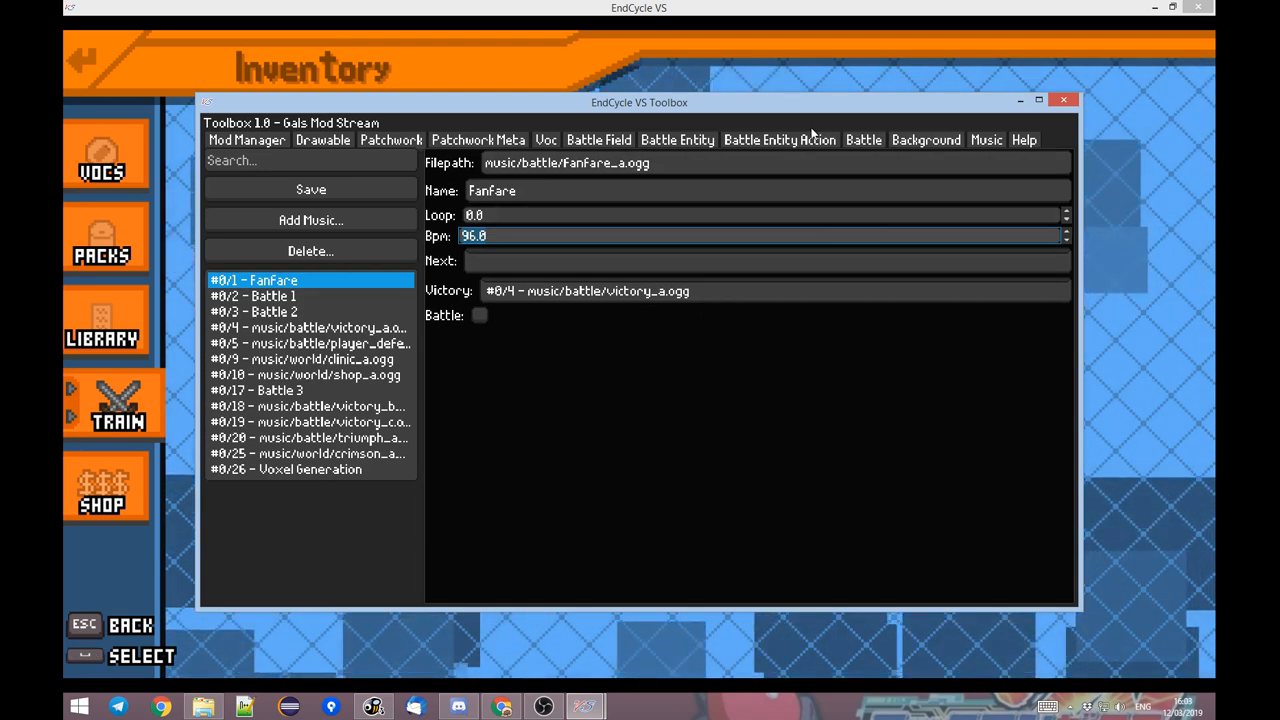
left_click(680, 141)
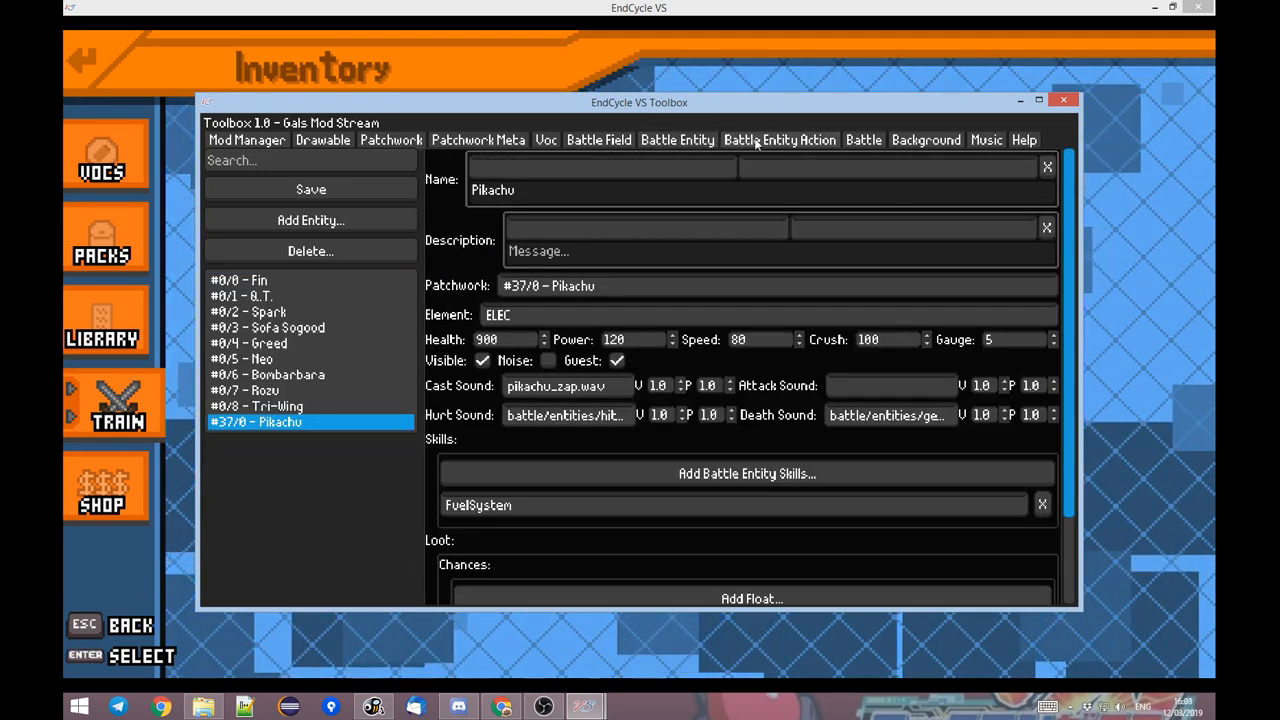
Add two battle entity shells to the Pikachu Fight battle.
left_click(864, 141)
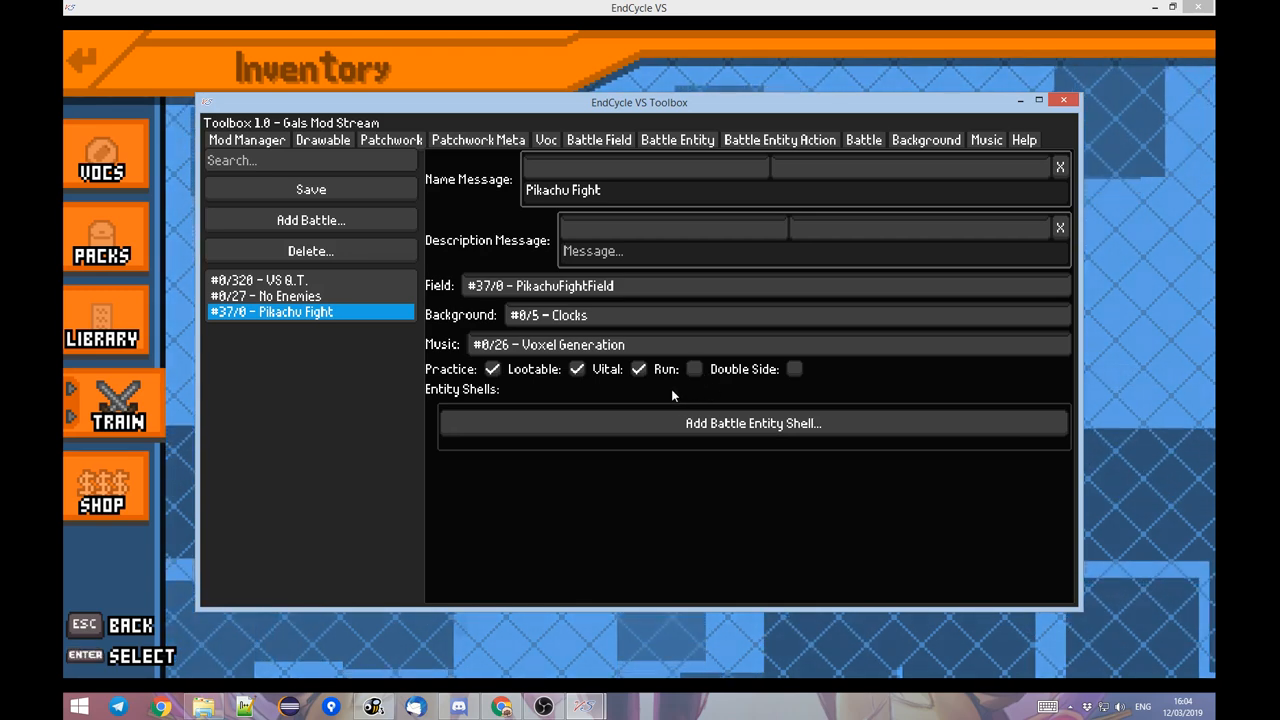
left_click(558, 423)
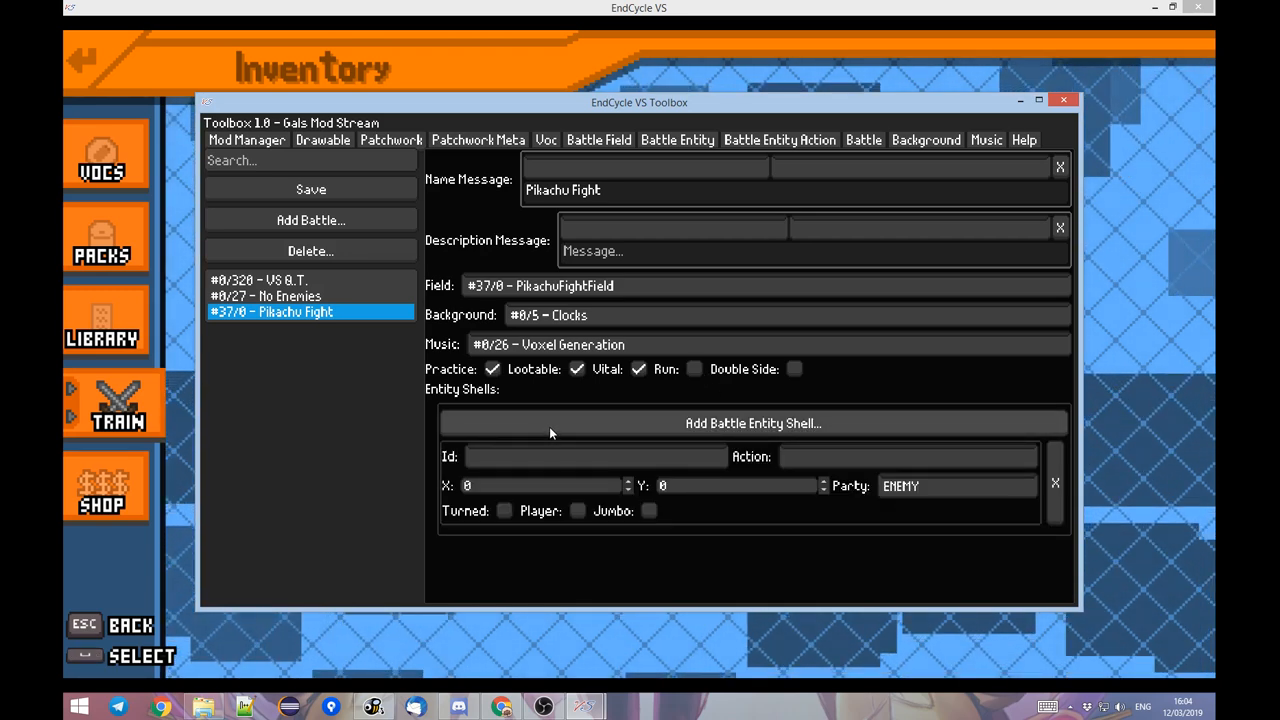
left_click(549, 423)
scroll(454, 403, "down", 1)
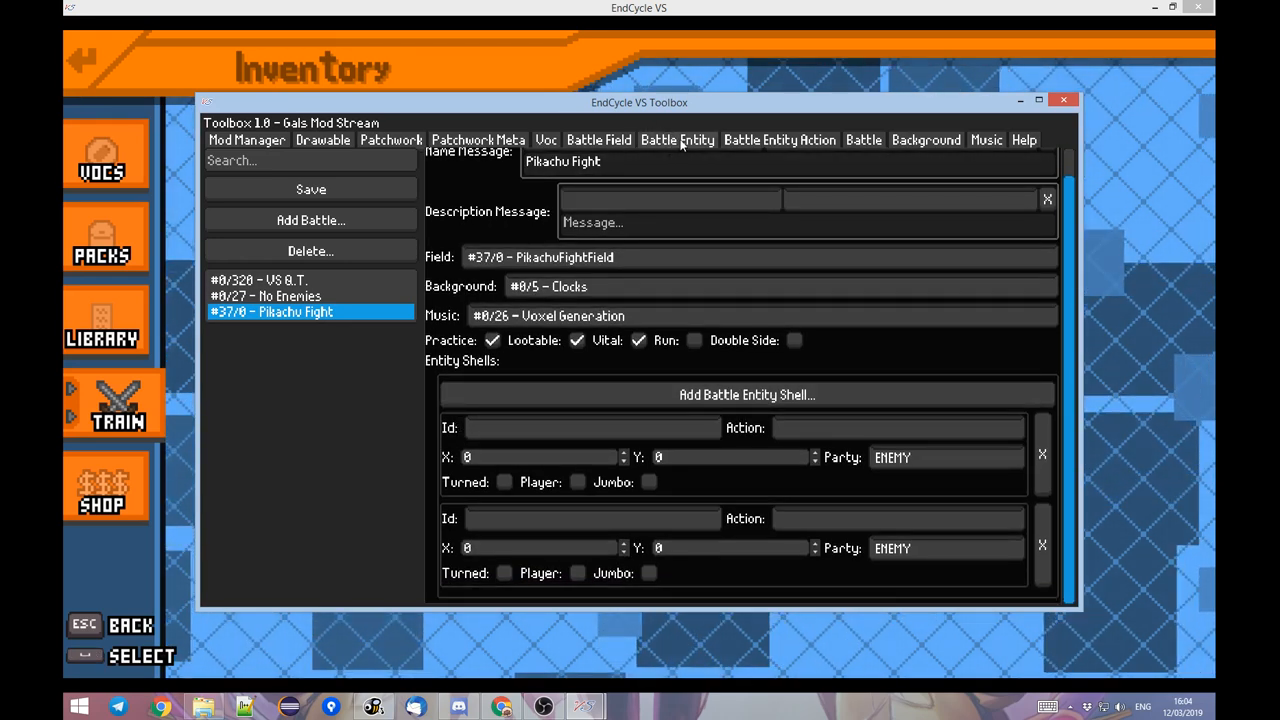
Place the first entity shell at X 1, Y 1 and flag it as Player, leaving its Id empty.
left_click(623, 452)
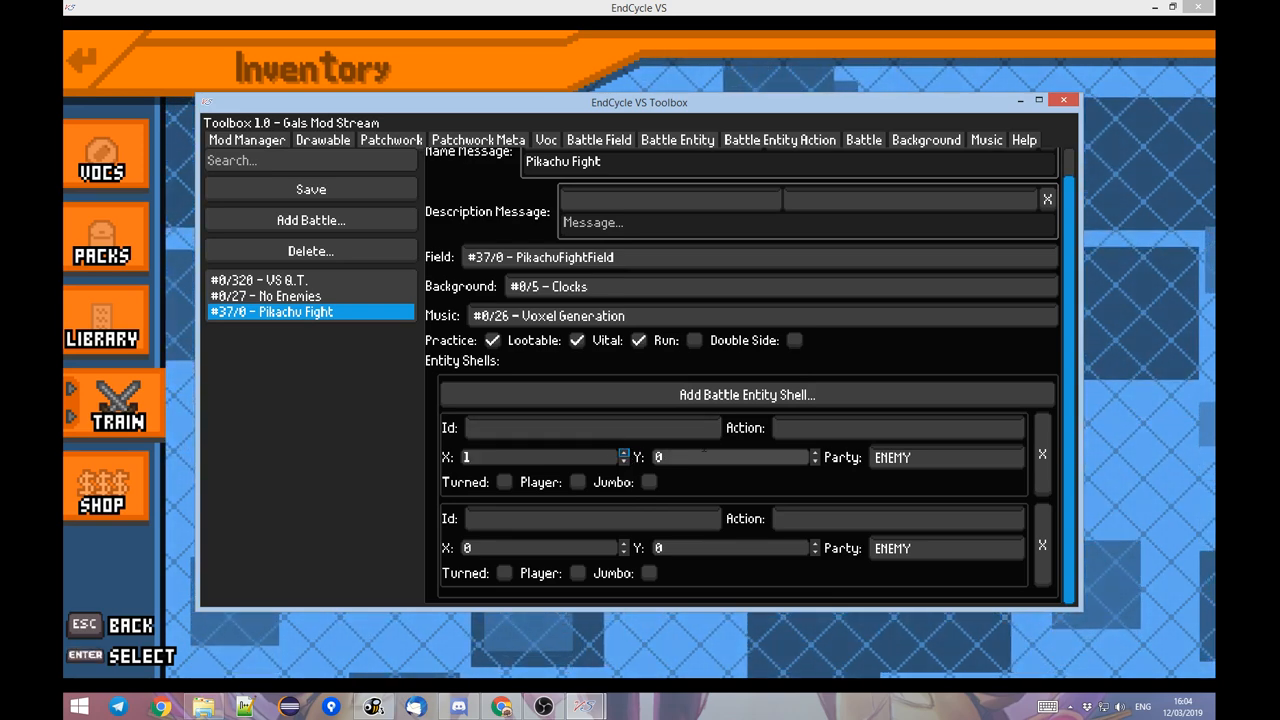
left_click(815, 452)
left_click(600, 427)
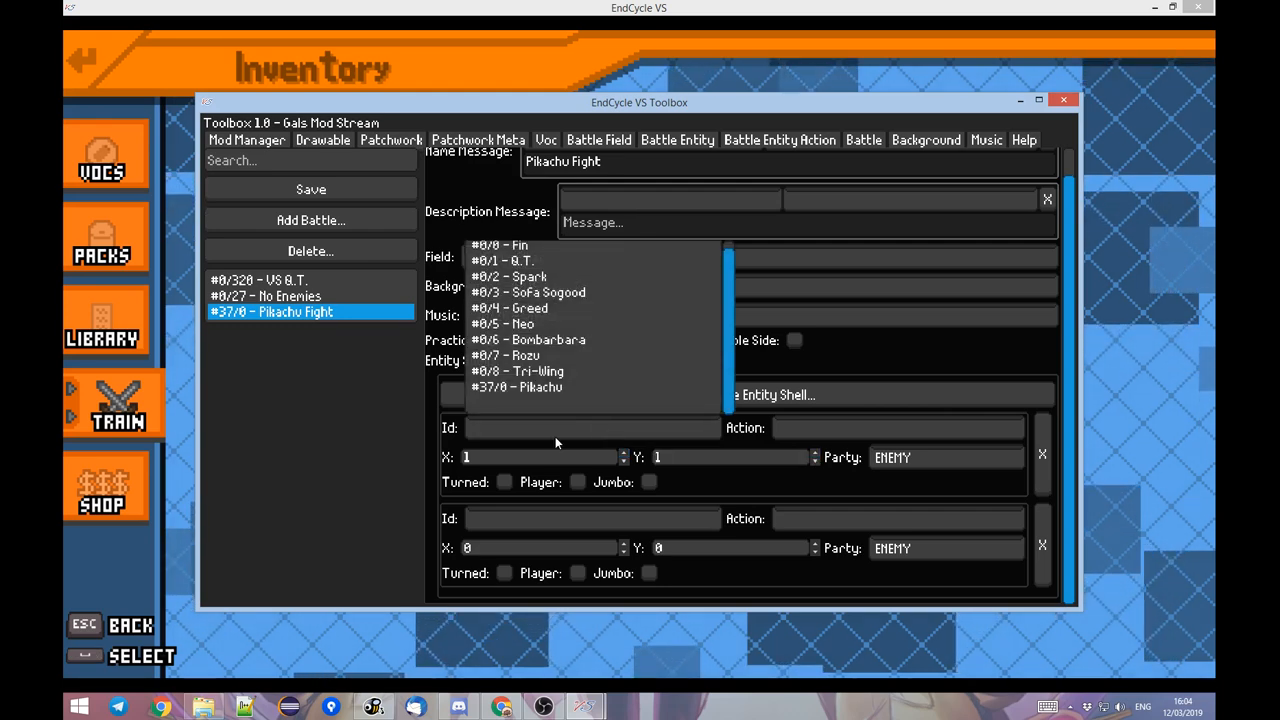
left_click(424, 430)
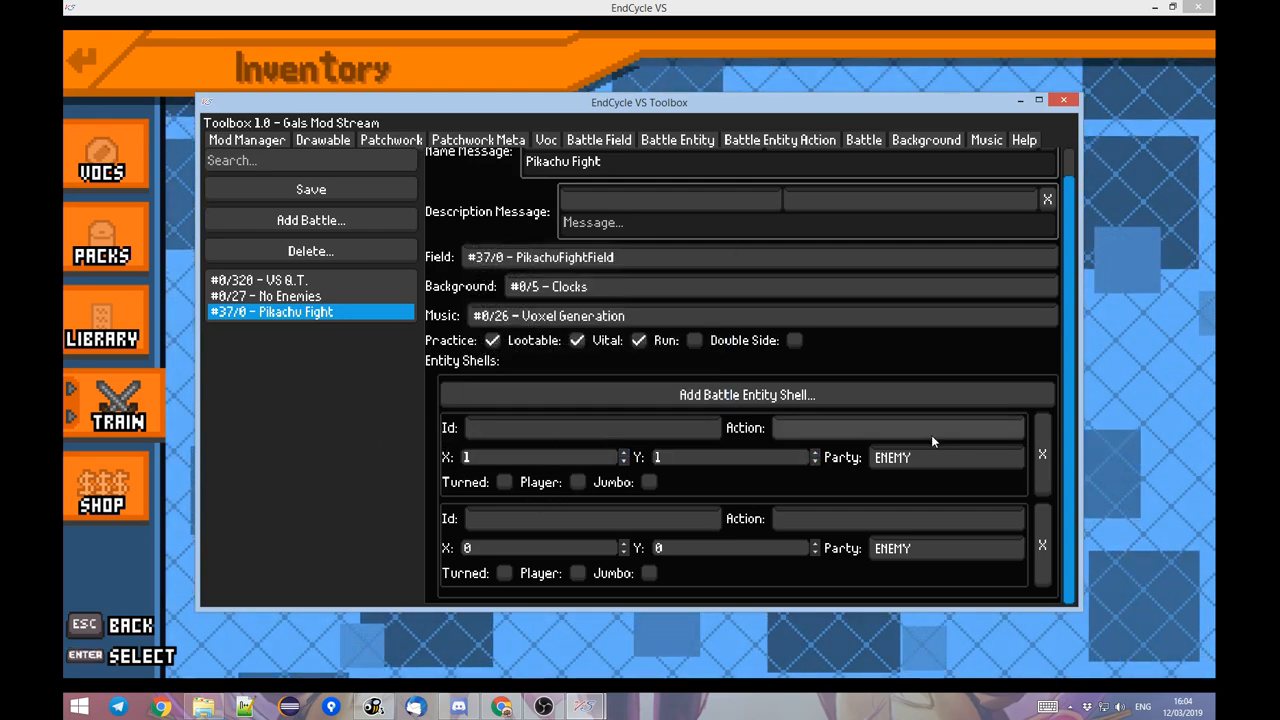
left_click(580, 481)
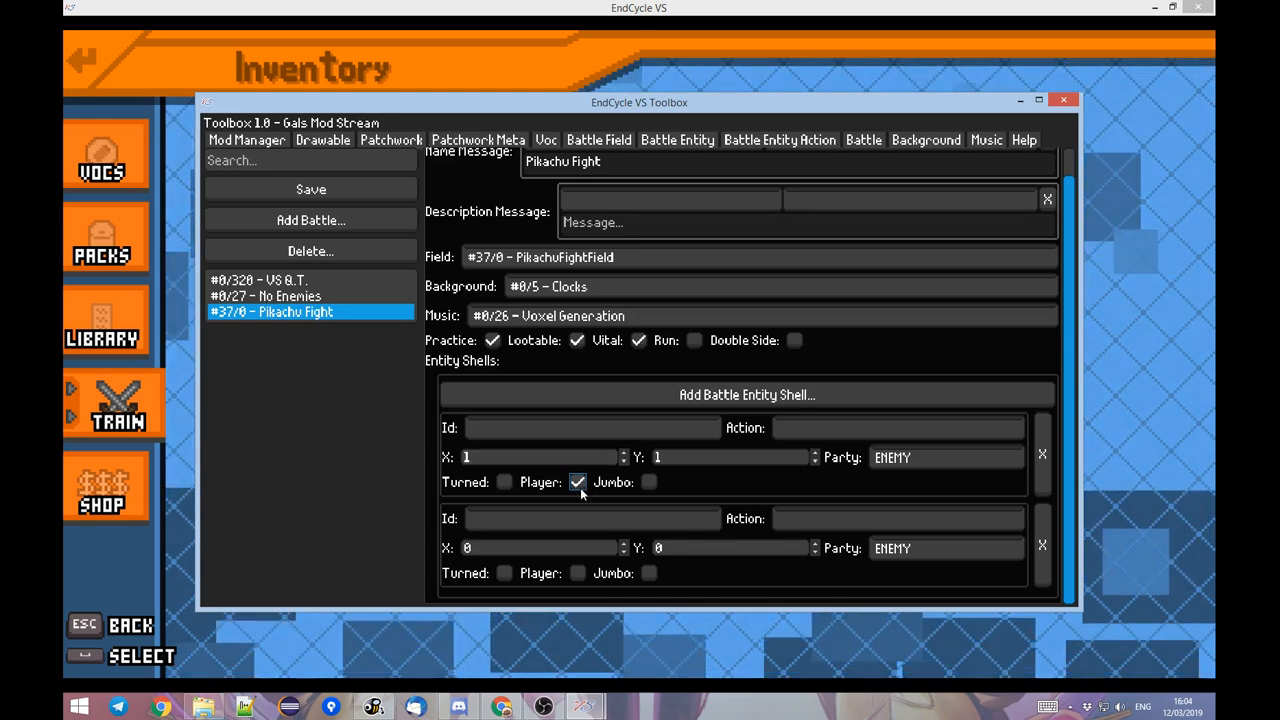
left_click(641, 422)
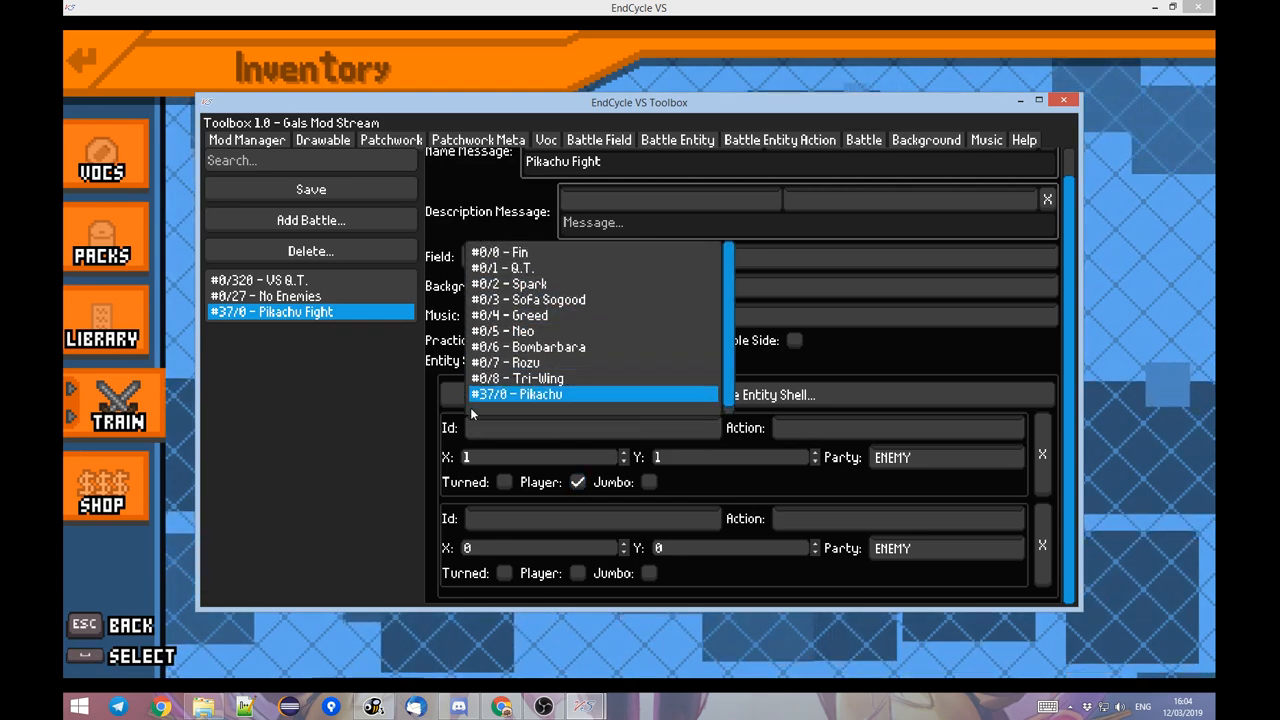
left_click(434, 427)
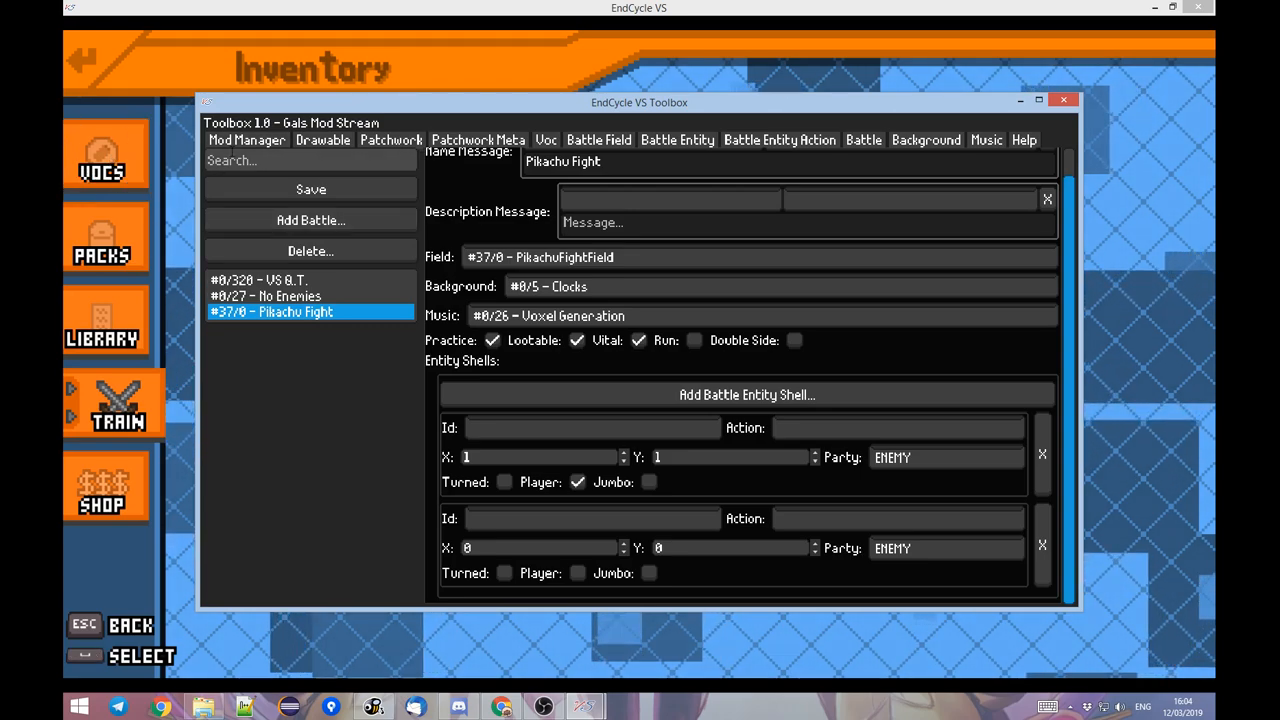
Switch to the game, change the playable character to Bombarbara, and return to the Toolbox.
left_click(114, 166)
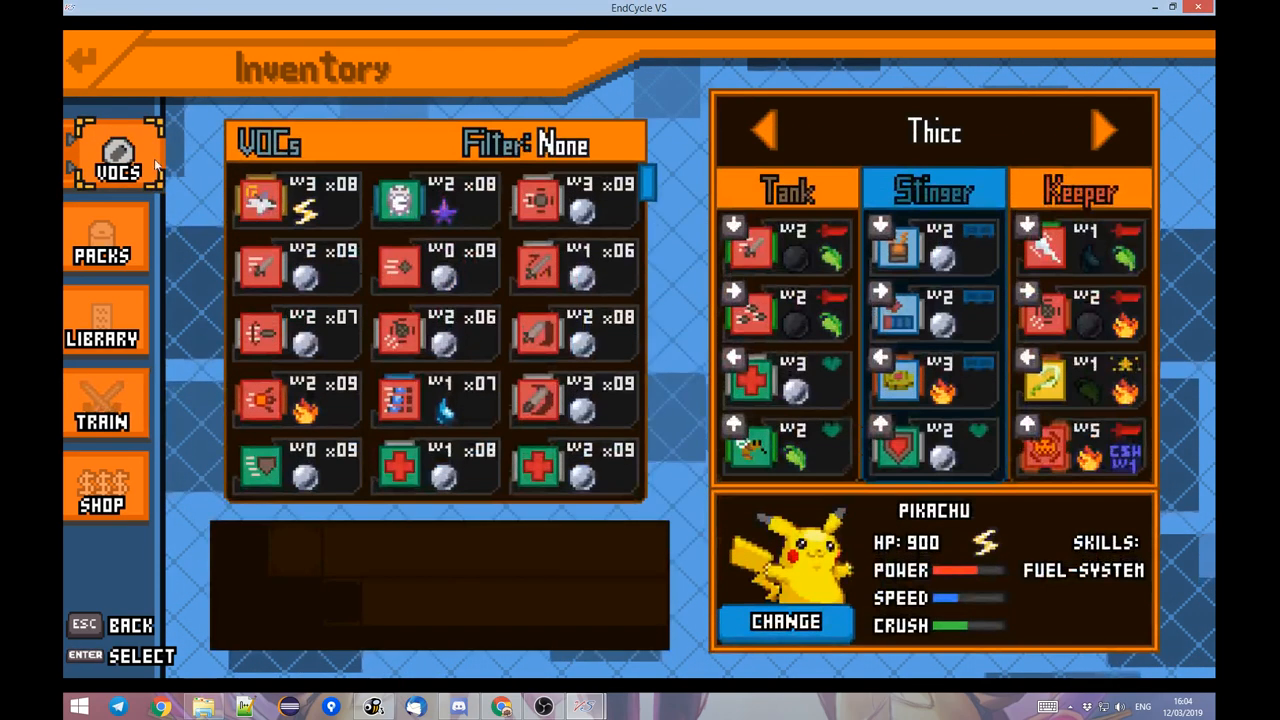
left_click(833, 613)
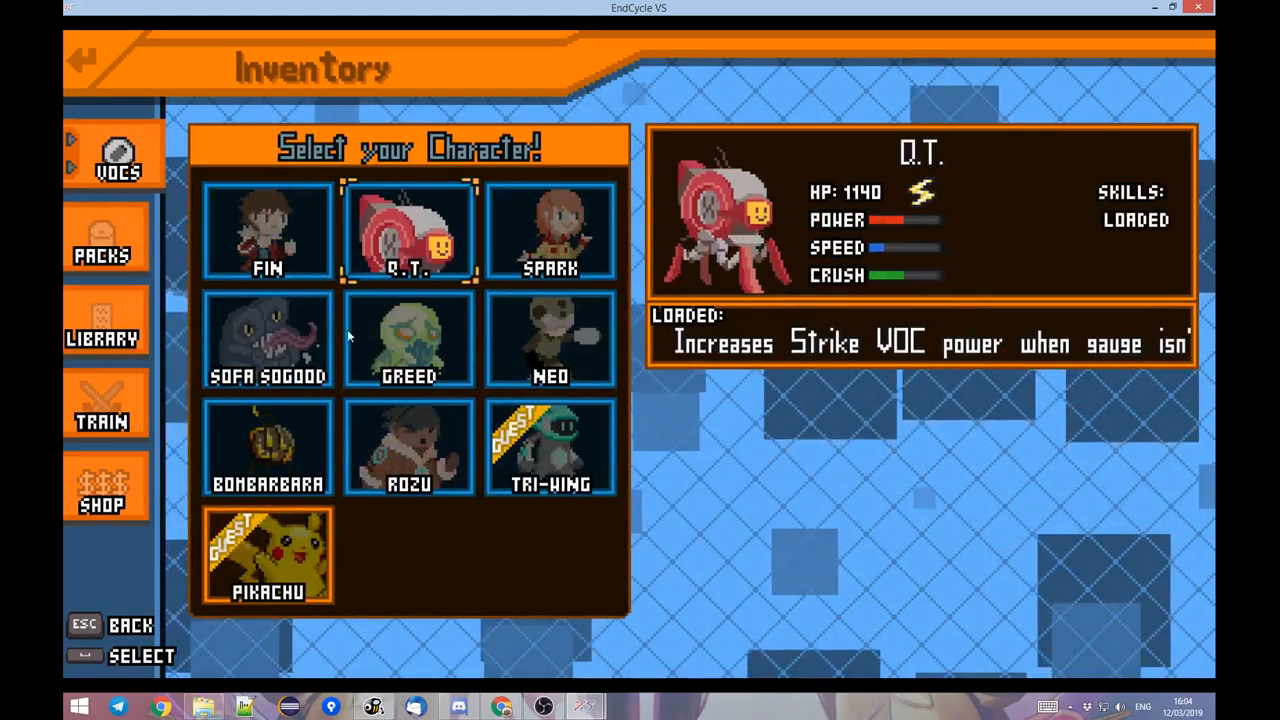
left_click(311, 437)
key("alt+Tab")
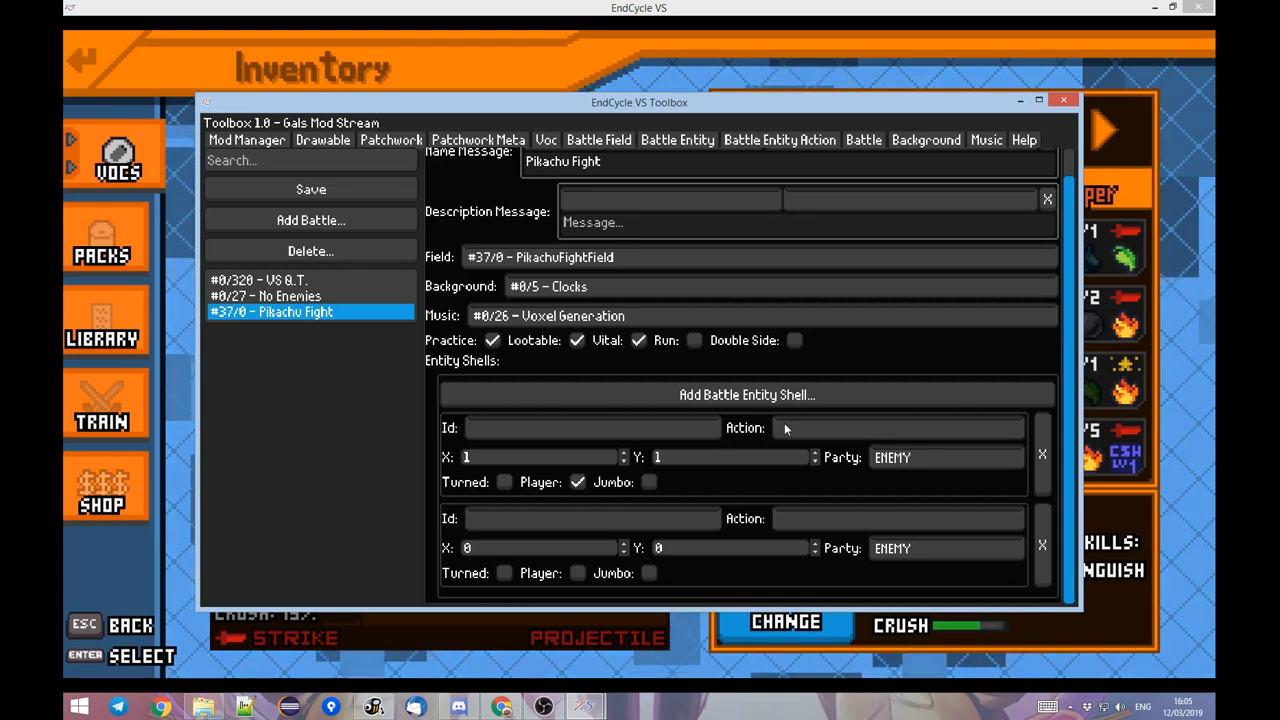
Set the player shell's party to FRIENDLY and, after checking the PikachuFightField panel layout, set its X to 0.
left_click(896, 462)
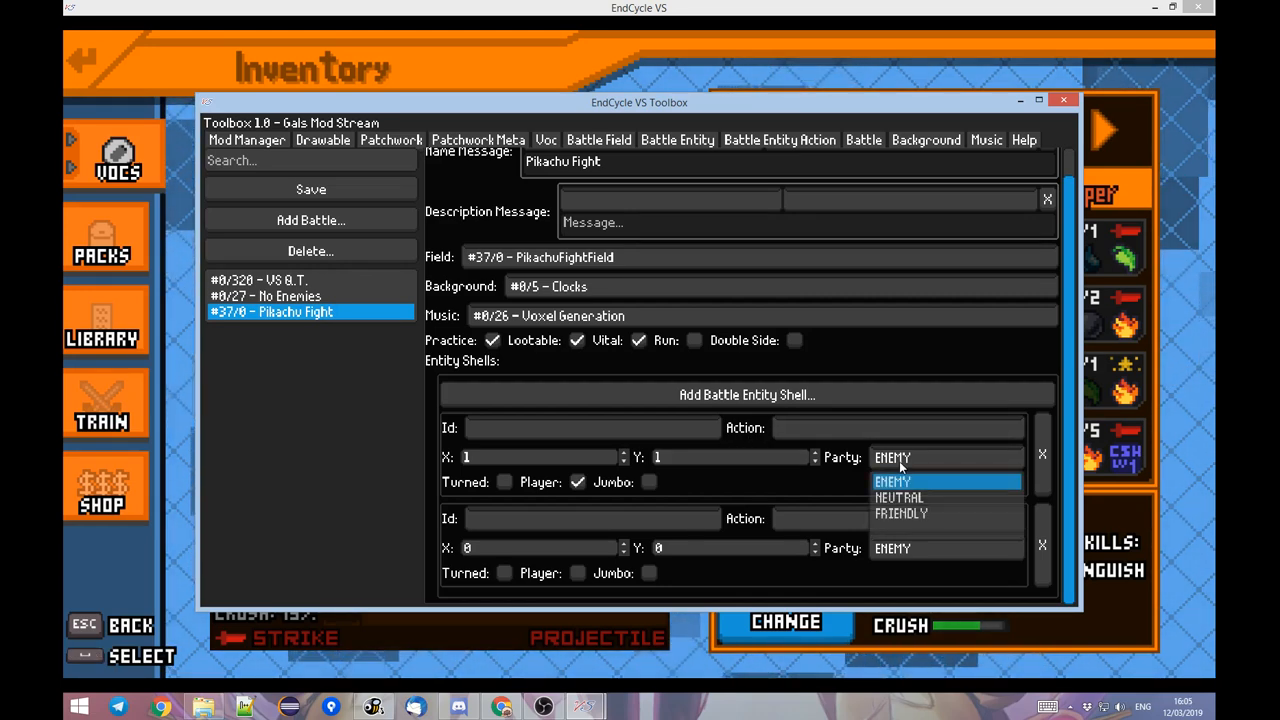
left_click(890, 516)
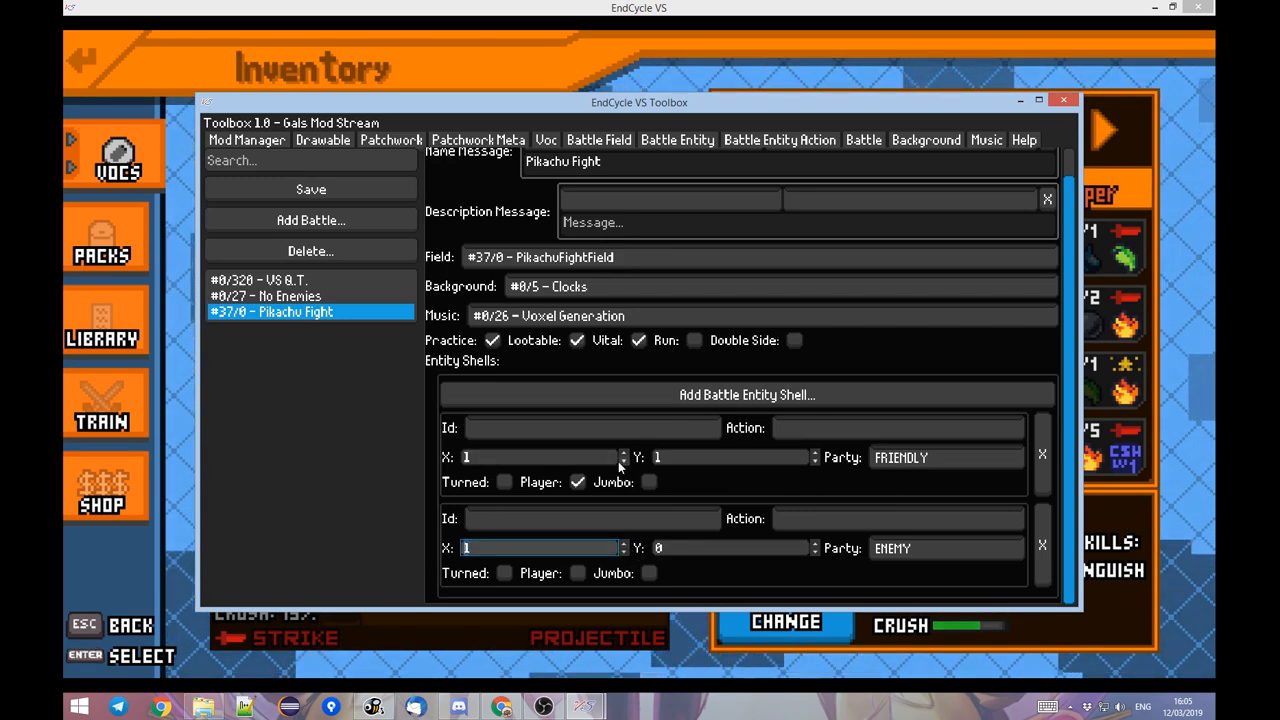
left_click(556, 458)
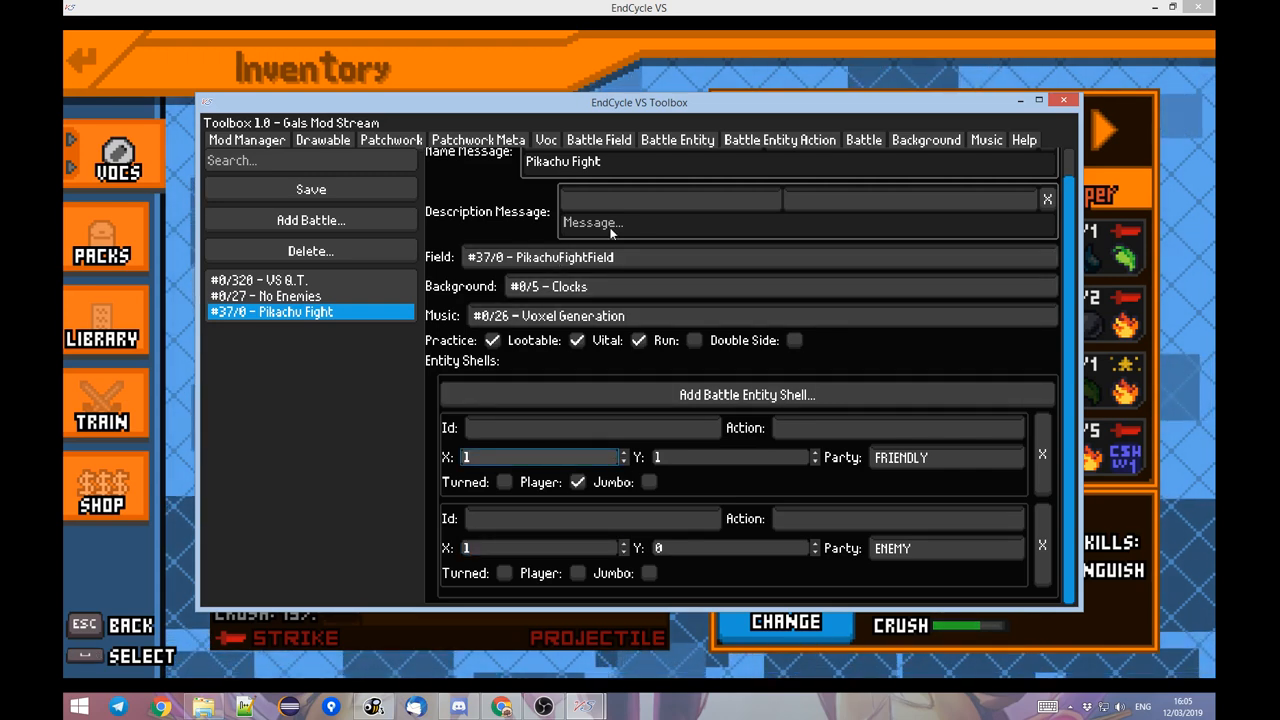
left_click(641, 139)
left_click(631, 141)
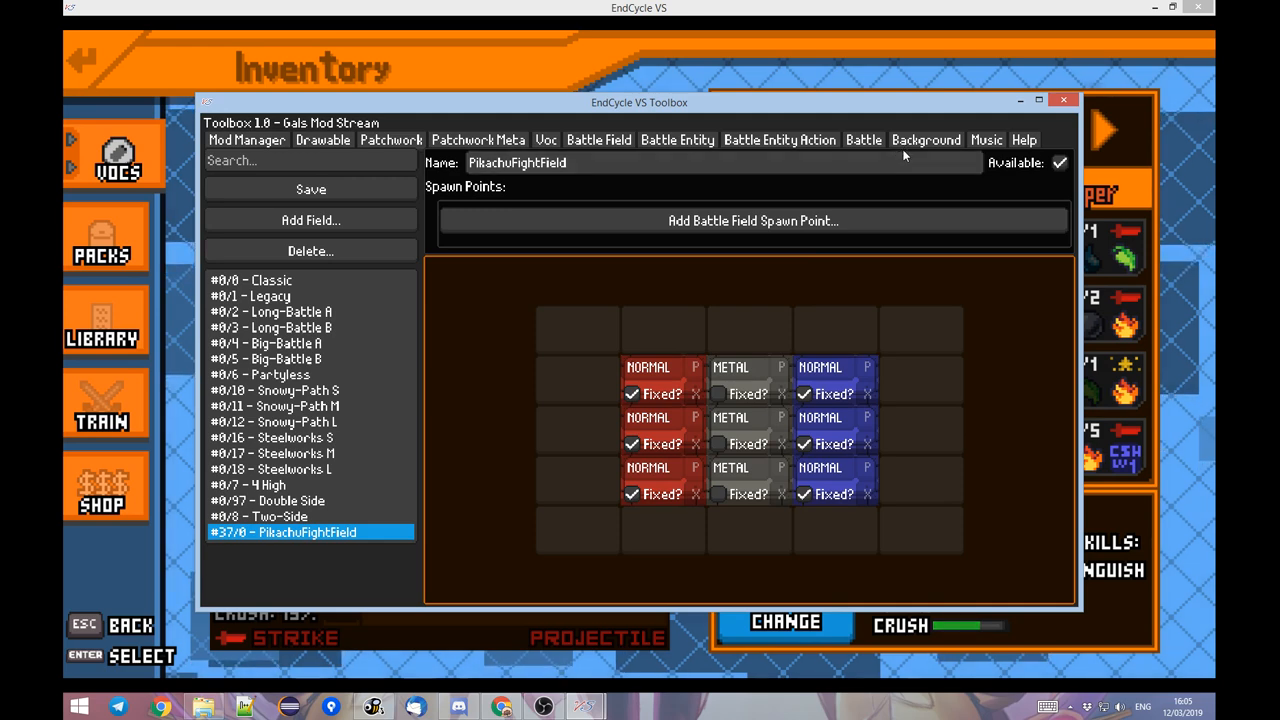
left_click(866, 142)
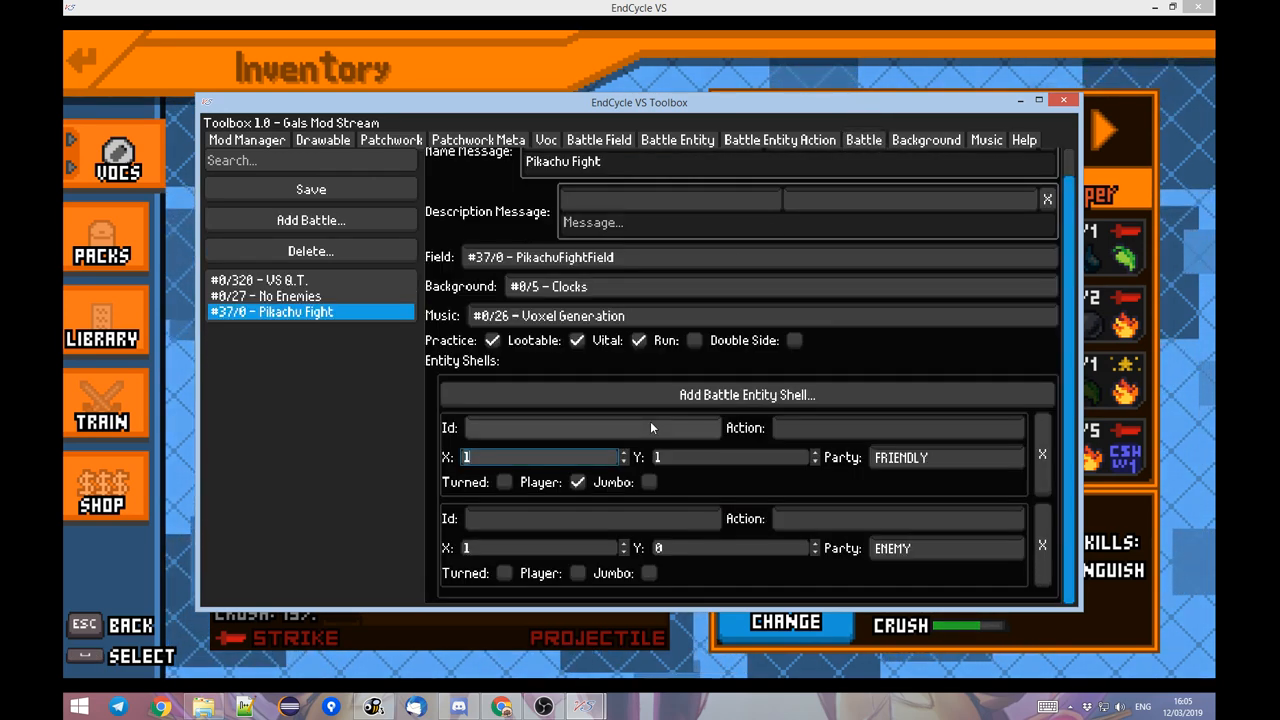
type("0")
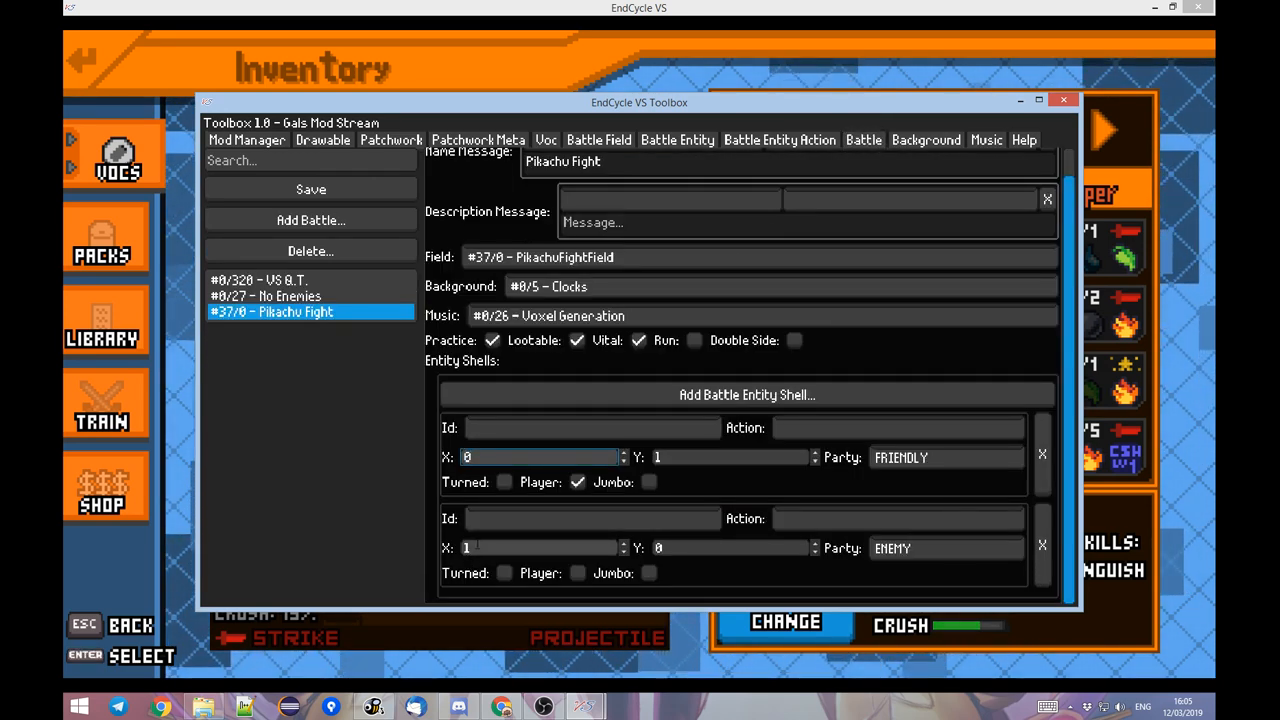
Assign Pikachu to the second entity shell, place it turned at X 2, Y 1, and save the battle.
left_click(498, 516)
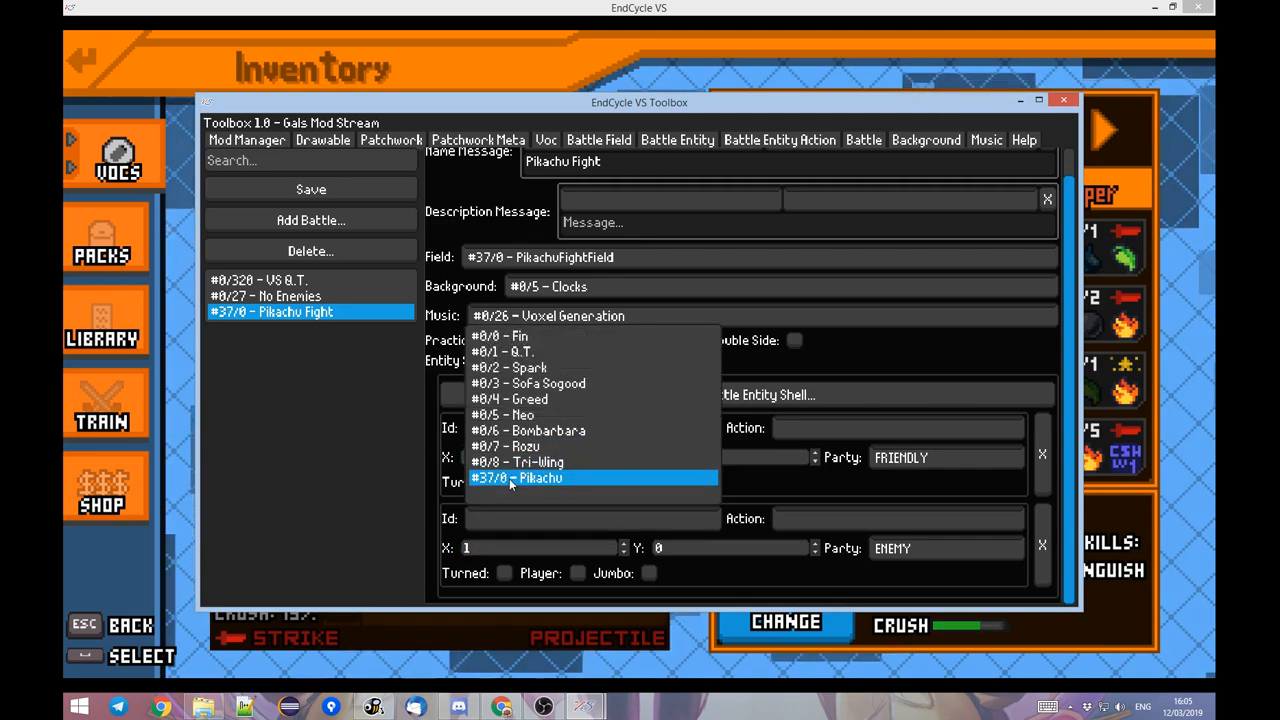
left_click(507, 479)
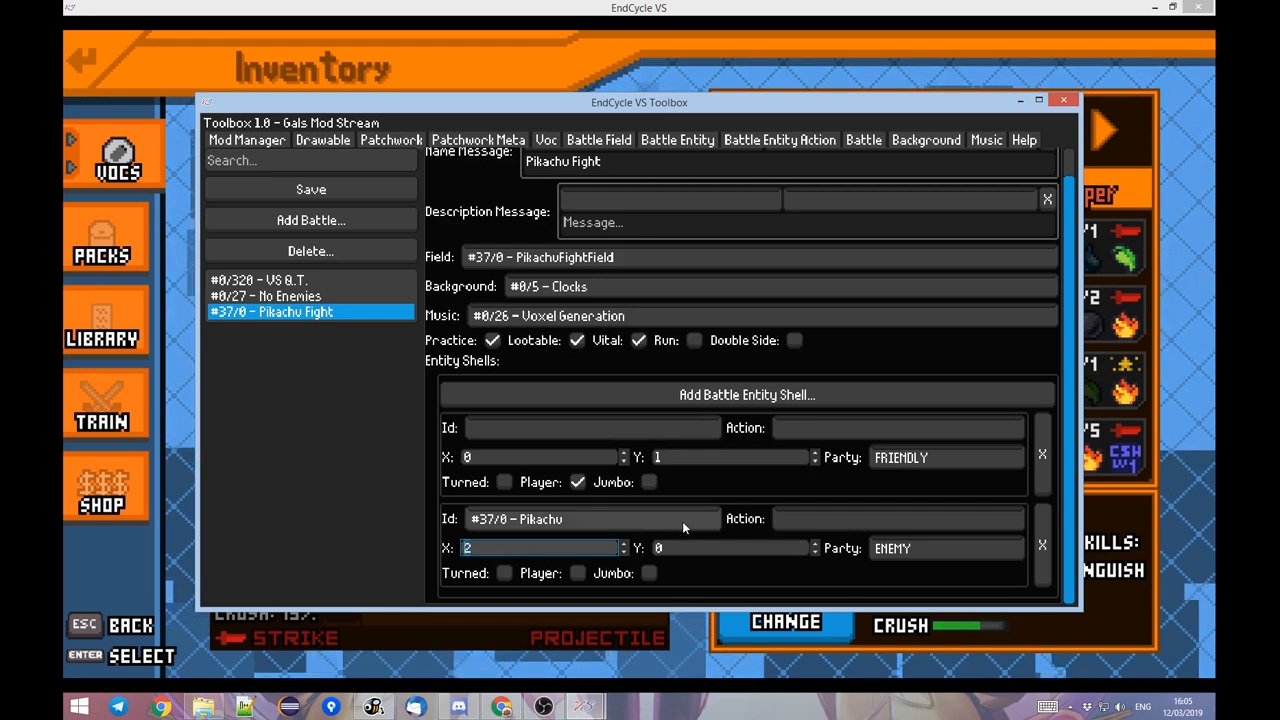
key("Tab")
type("1")
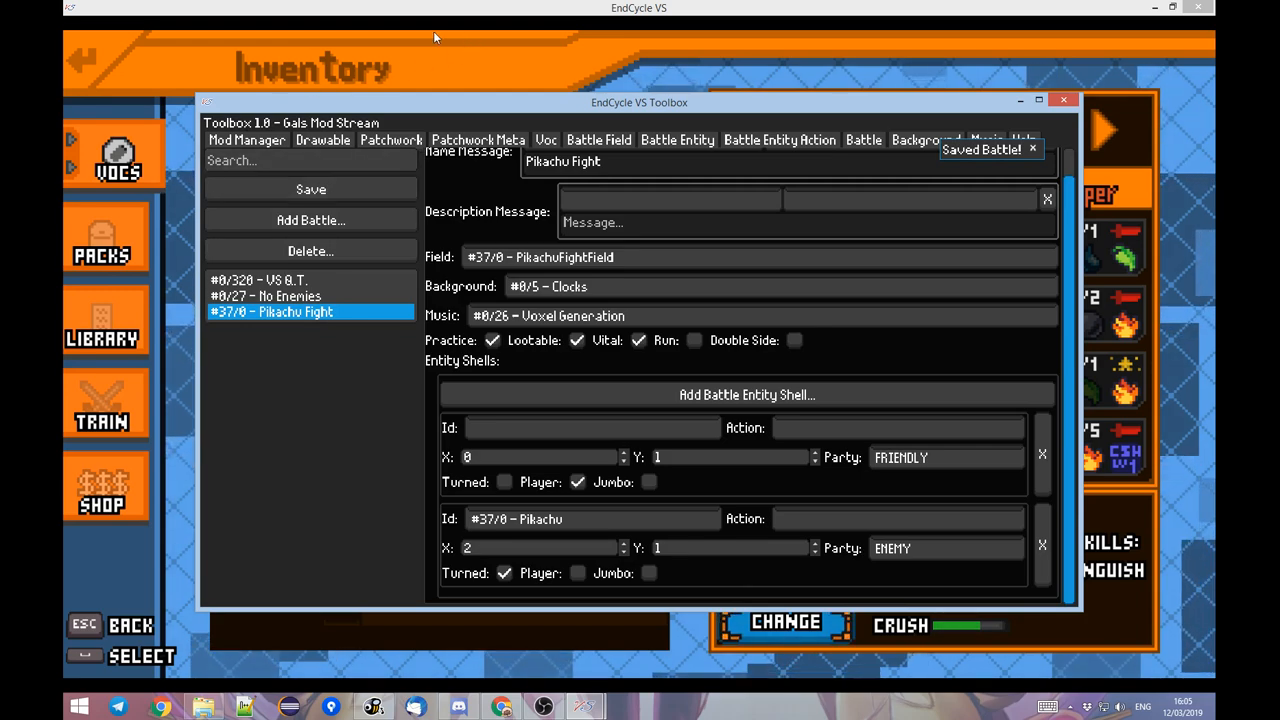
Switch to the game and start the Pikachu Fight practice match from the training screen.
left_click(530, 6)
left_click(110, 405)
left_click(570, 386)
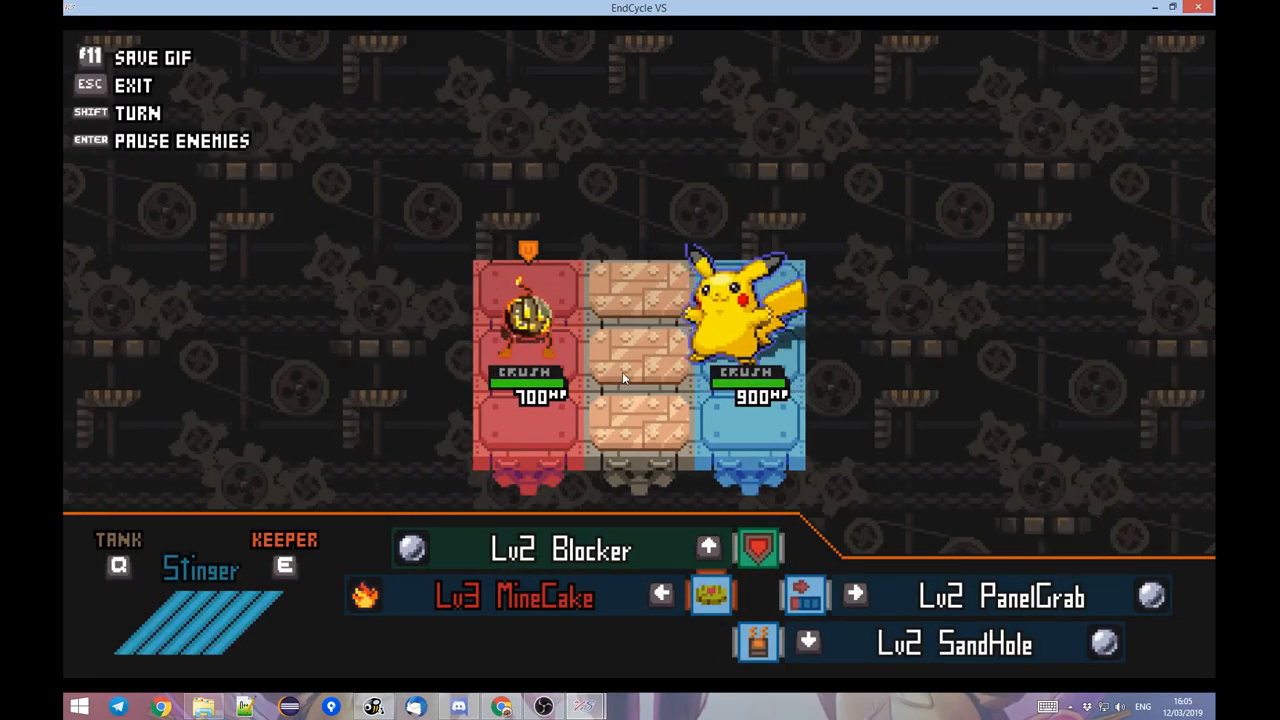
Test the Bombarbara player's movement across the red and neutral panels in the Pikachu Fight, and quit the match.
key("w")
key("d")
key("s")
key("s")
key("a")
key("w")
key("w")
key("d")
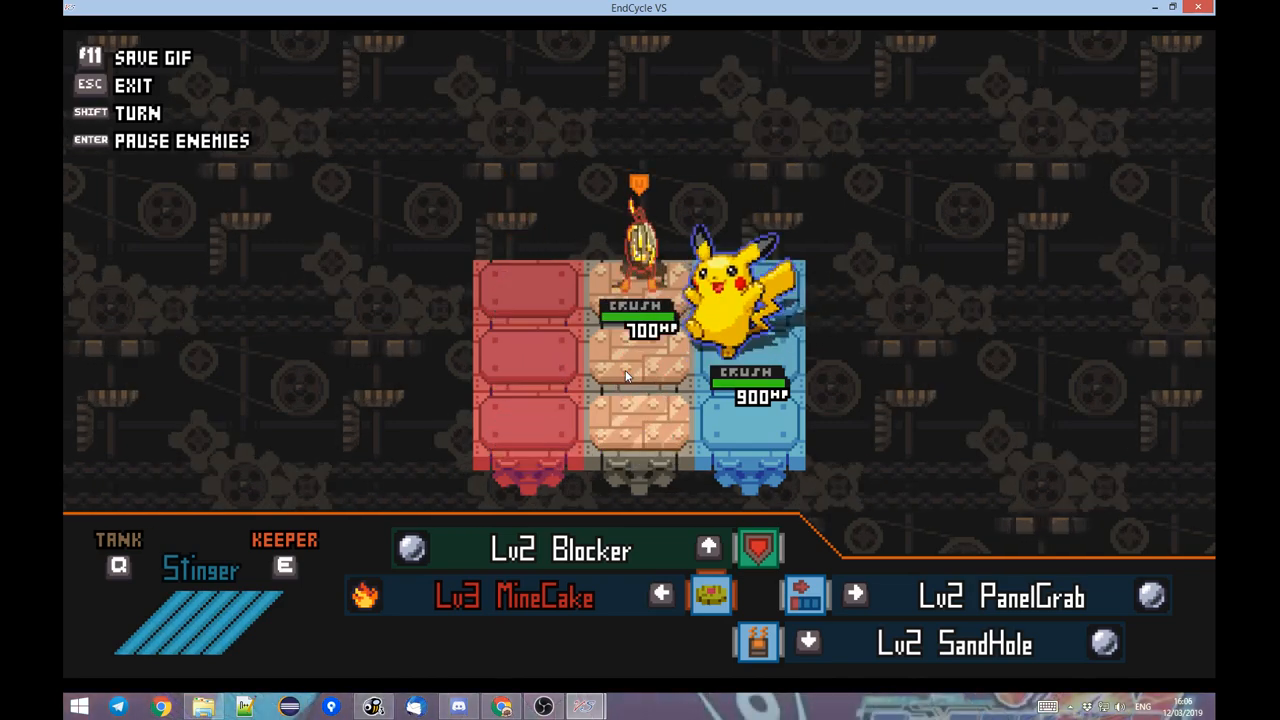
key("s")
key("s")
key("a")
key("w")
key("Escape")
key("s")
key("space")
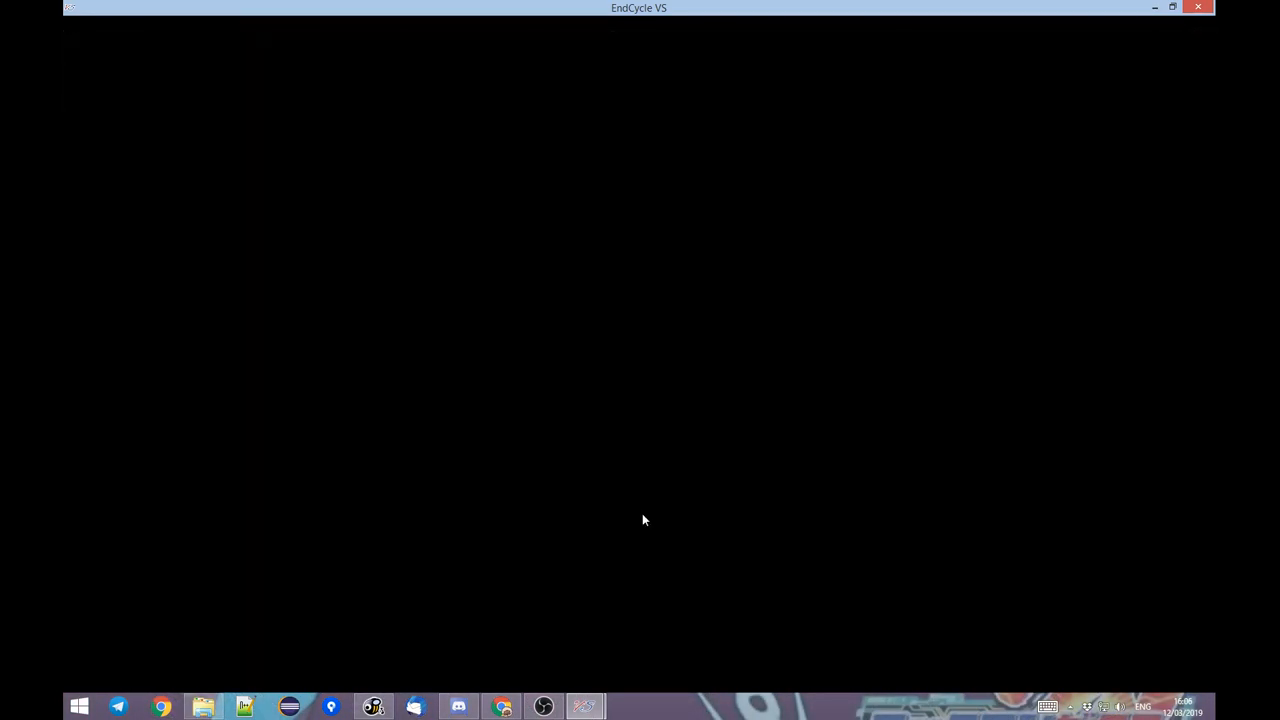
Enable Run for the Pikachu Fight battle in the Toolbox, and start the practice match again in the game.
mouse_move(583, 706)
left_click(675, 621)
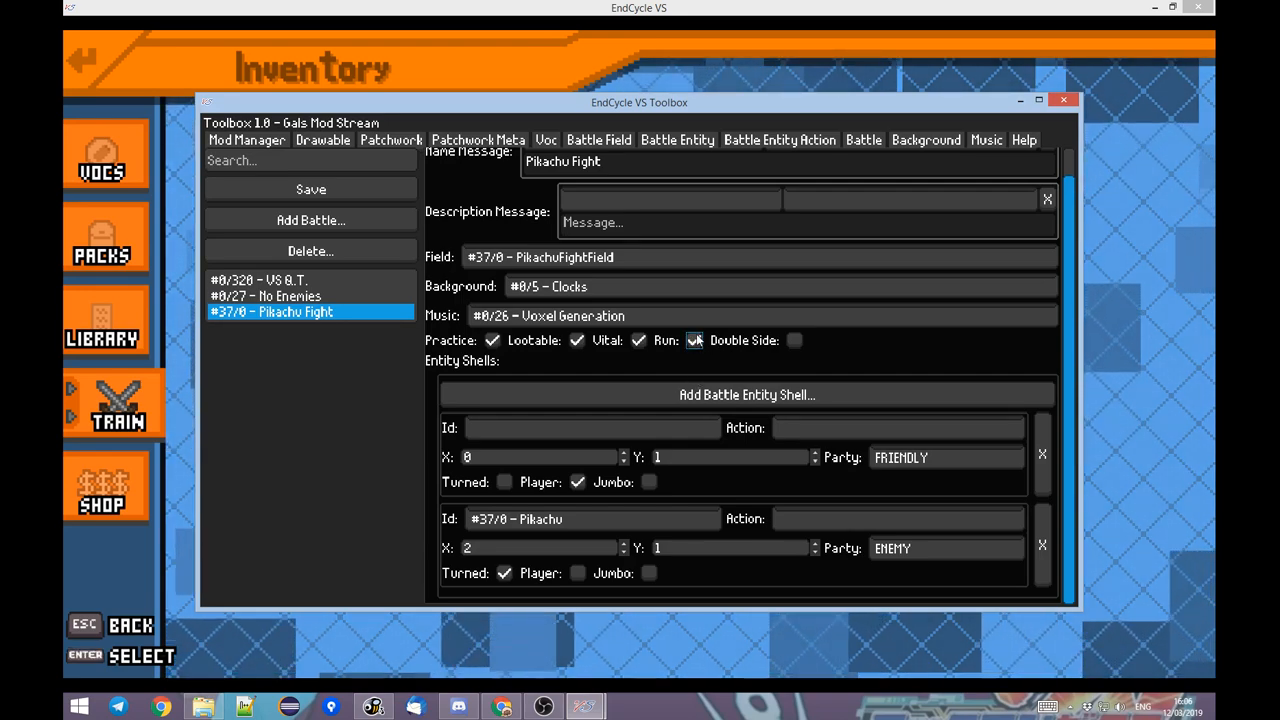
key("alt+Tab")
left_click(570, 393)
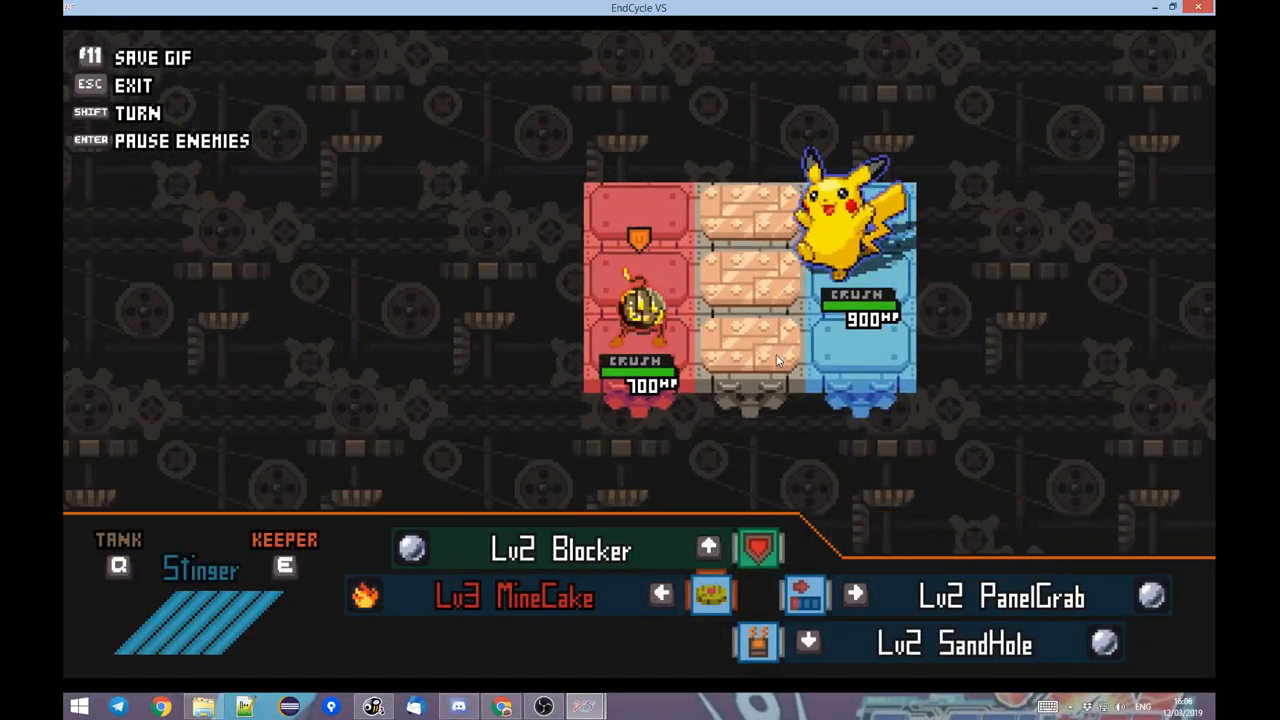
Move the player repeatedly around the red and neutral panels to examine how the camera behaves with Run enabled.
key("w")
key("w")
key("d")
key("s")
key("s")
key("a")
key("w")
key("w")
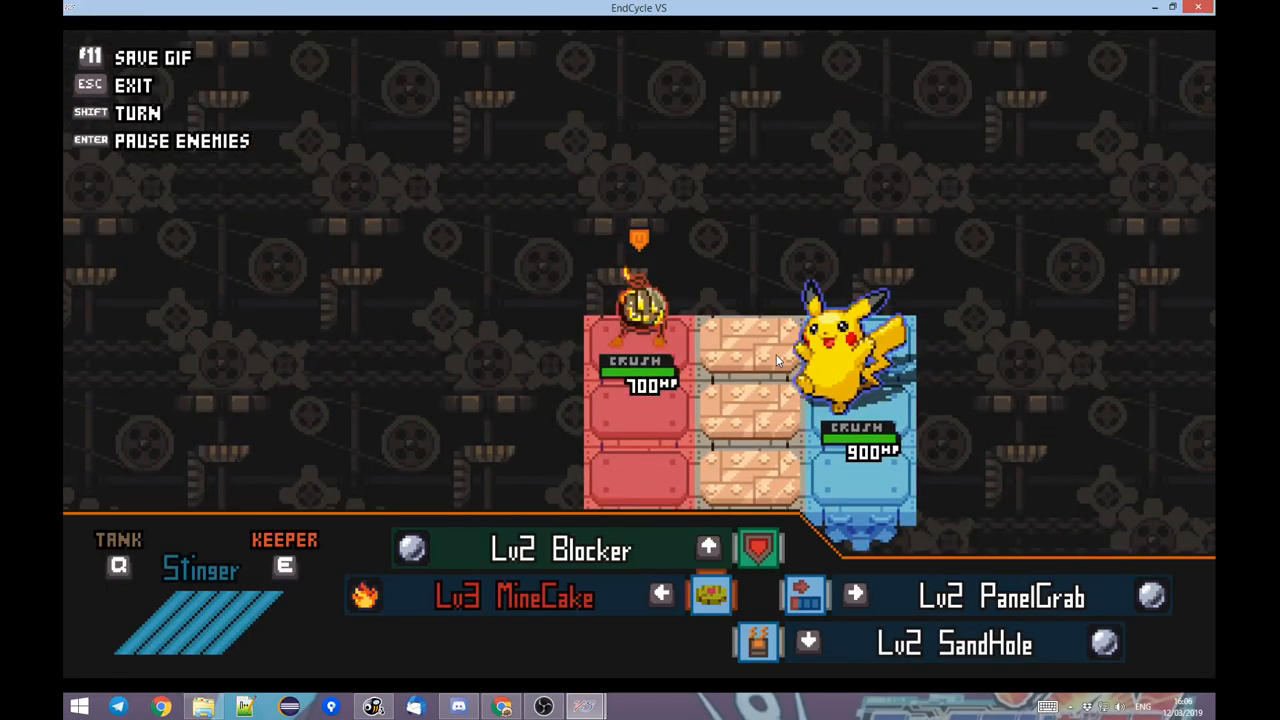
key("d")
key("s")
key("s")
key("a")
key("w")
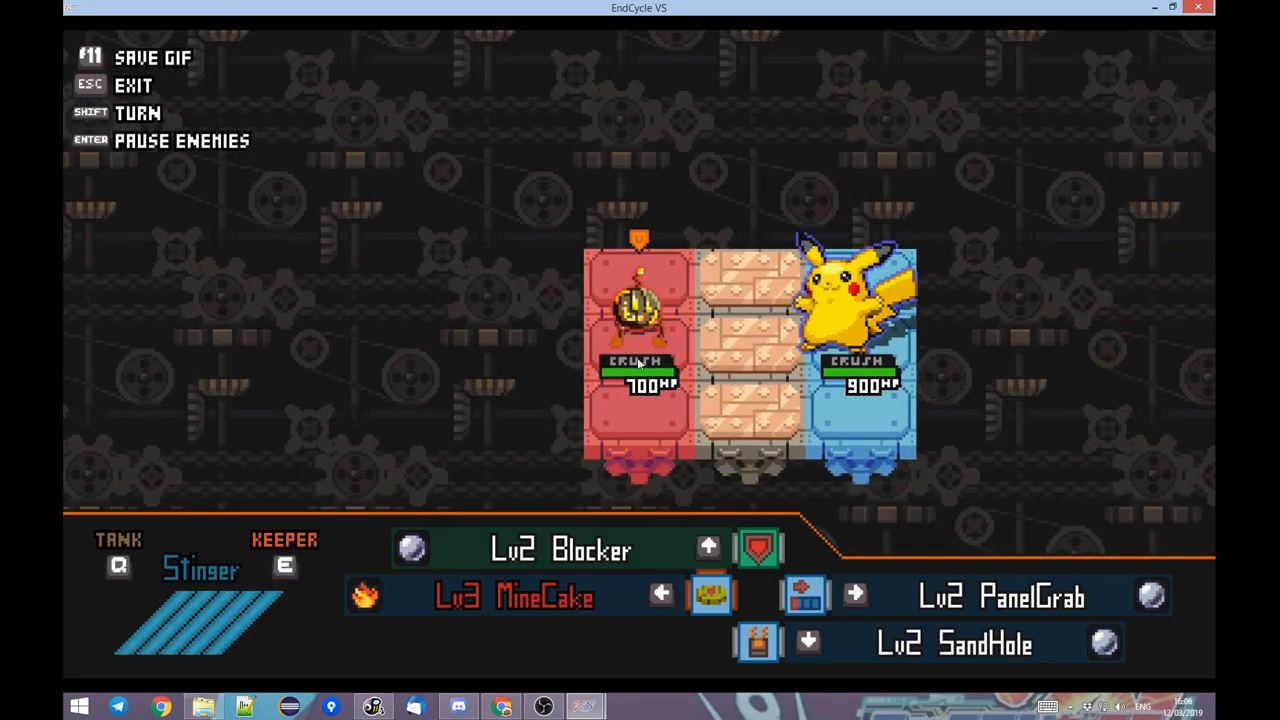
key("w")
key("d")
key("s")
key("a")
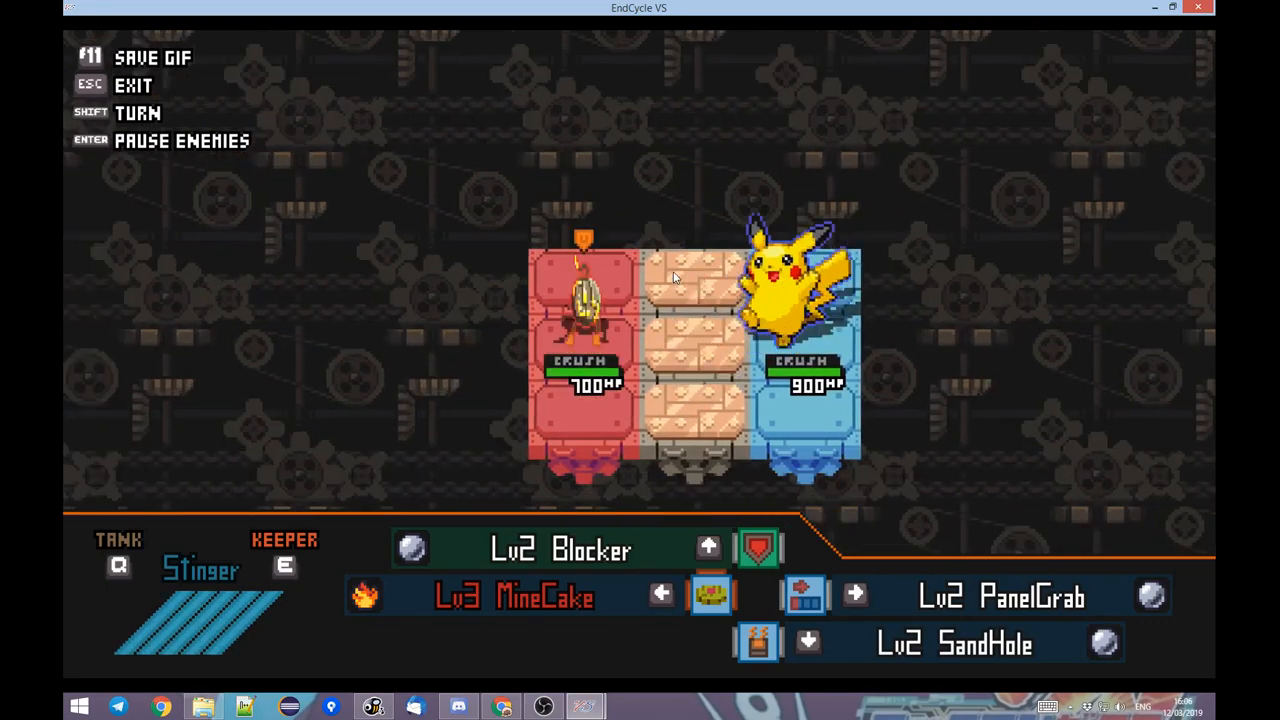
key("s")
key("d")
key("w")
key("a")
key("s")
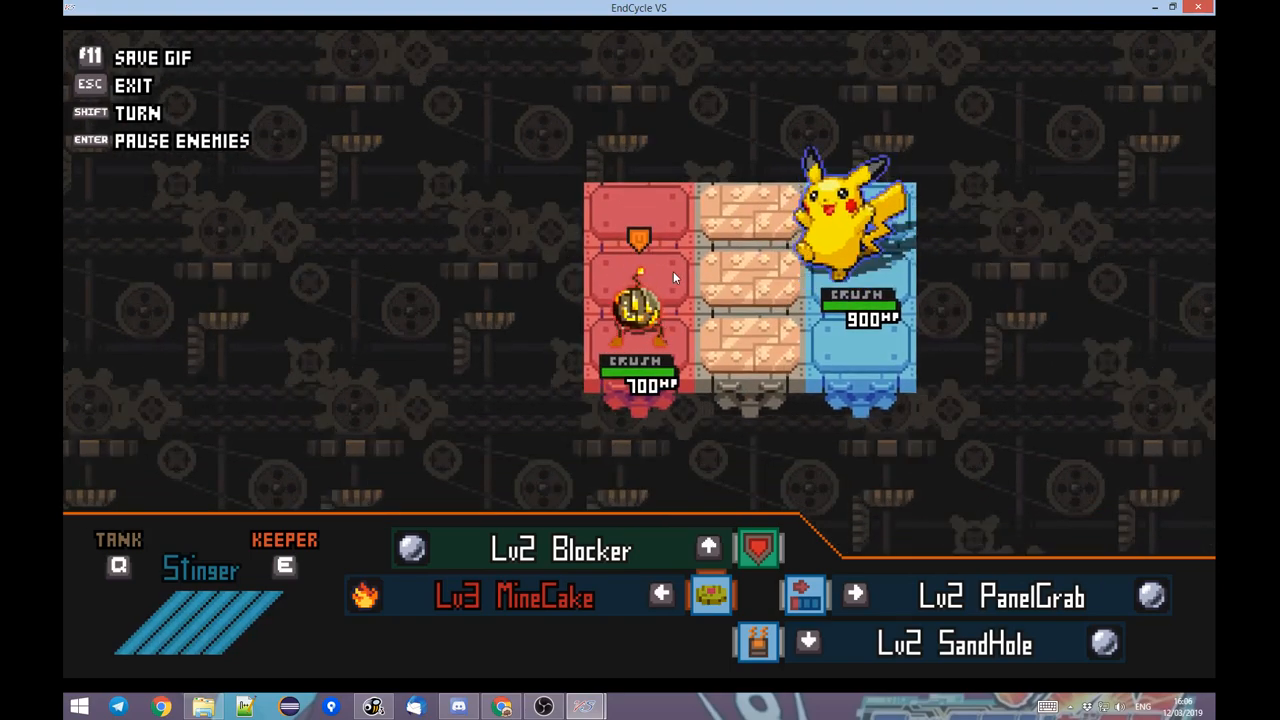
key("d")
key("w")
key("a")
key("w")
key("d")
key("s")
key("a")
key("s")
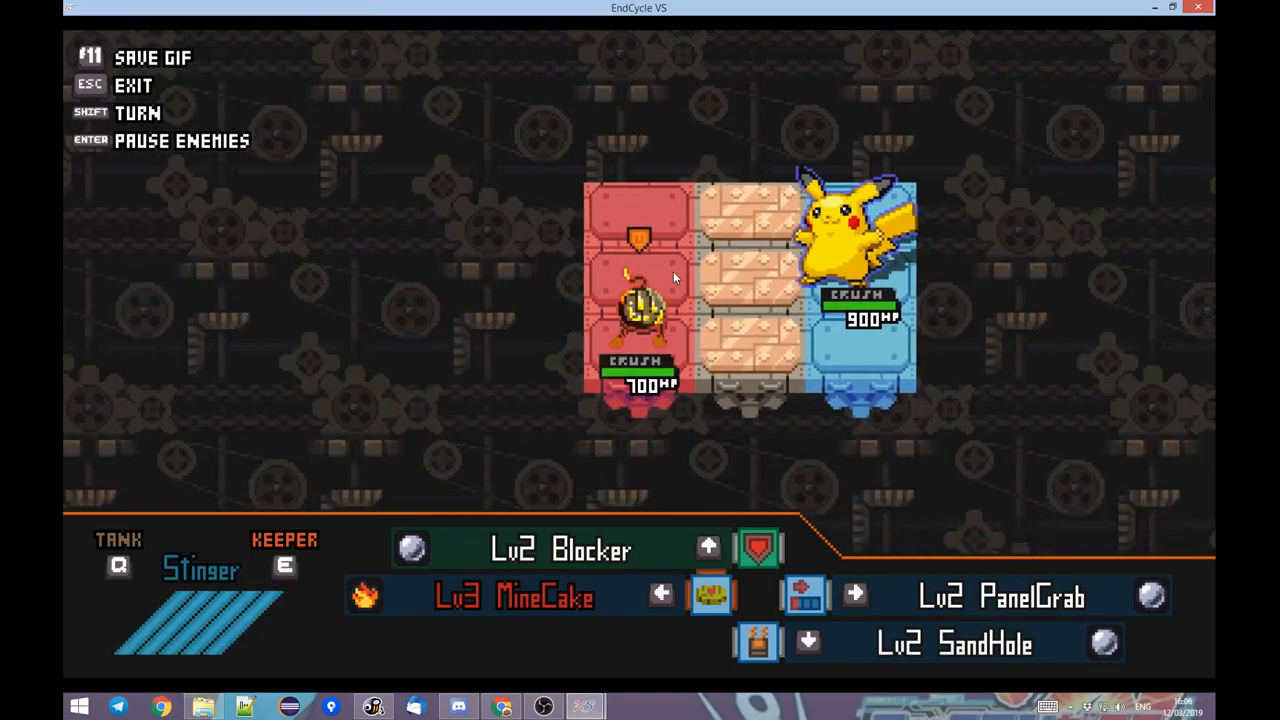
key("w")
key("d")
key("w")
key("a")
key("s")
key("d")
key("s")
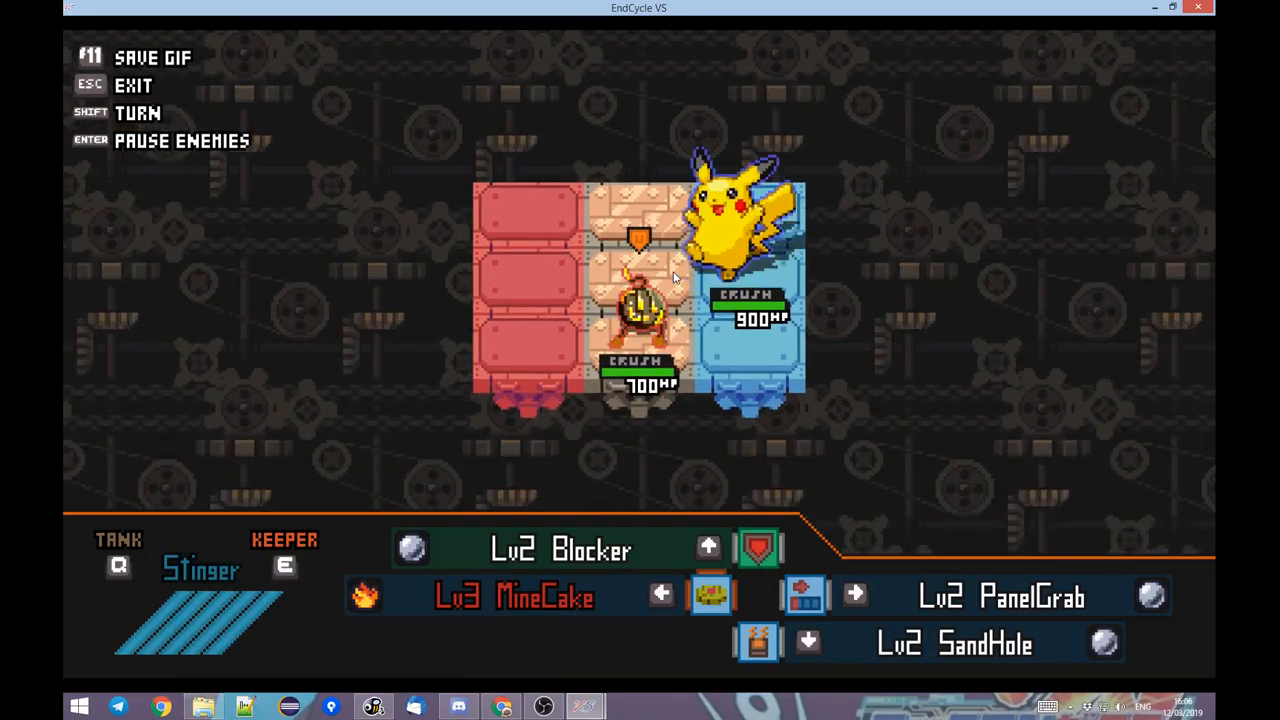
key("w")
key("w")
key("a")
key("s")
key("d")
key("s")
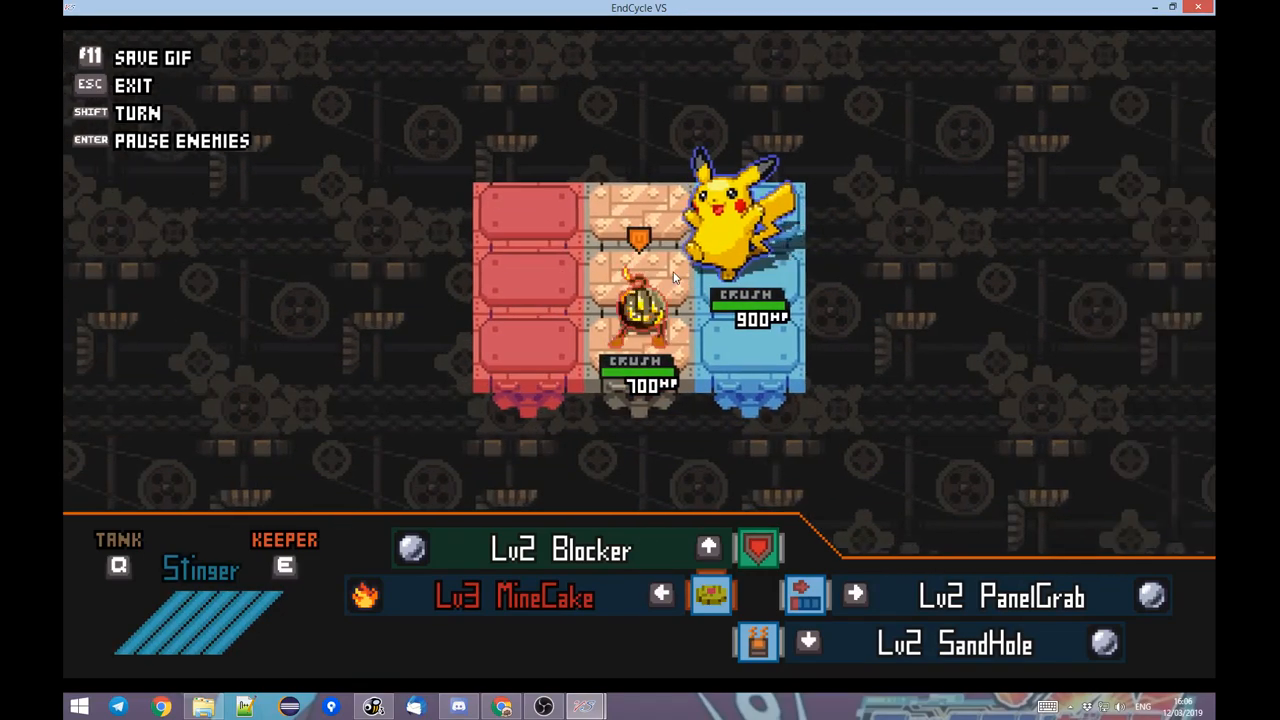
key("w")
key("a")
key("s")
key("d")
key("w")
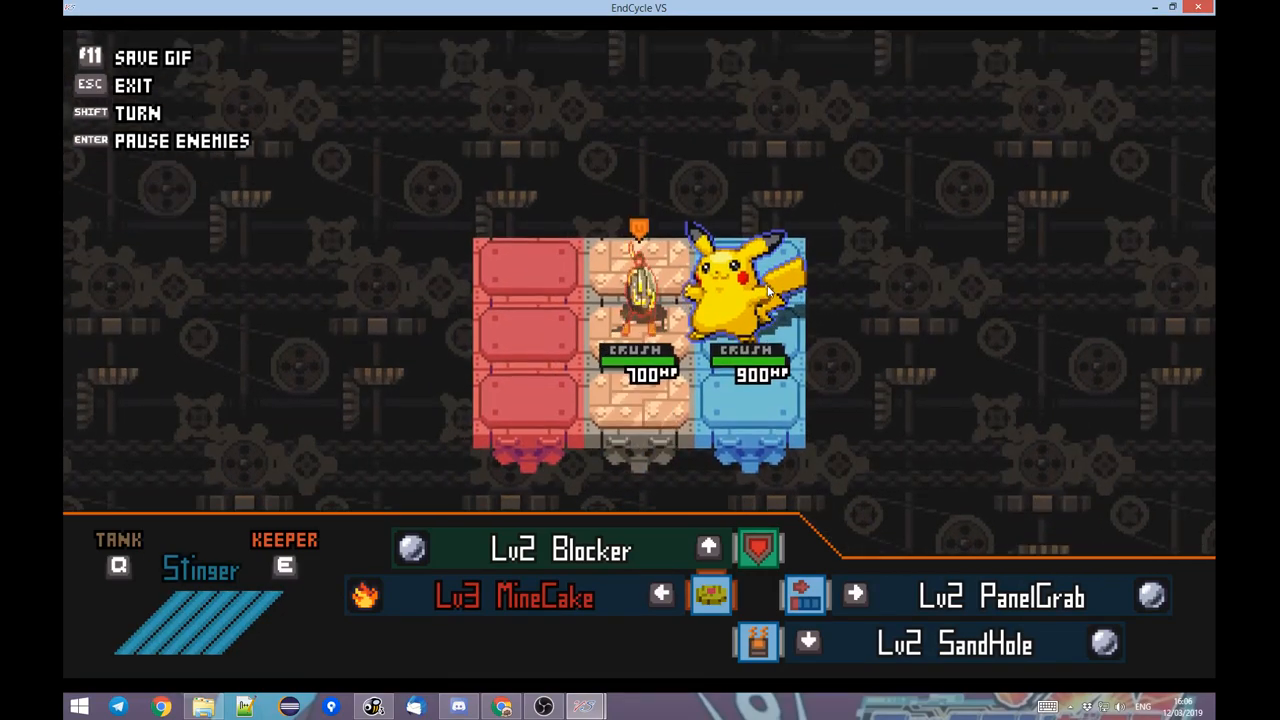
key("a")
Quit the practice match, and save the Pikachu Fight battle in the Toolbox with Run turned off.
key("Escape")
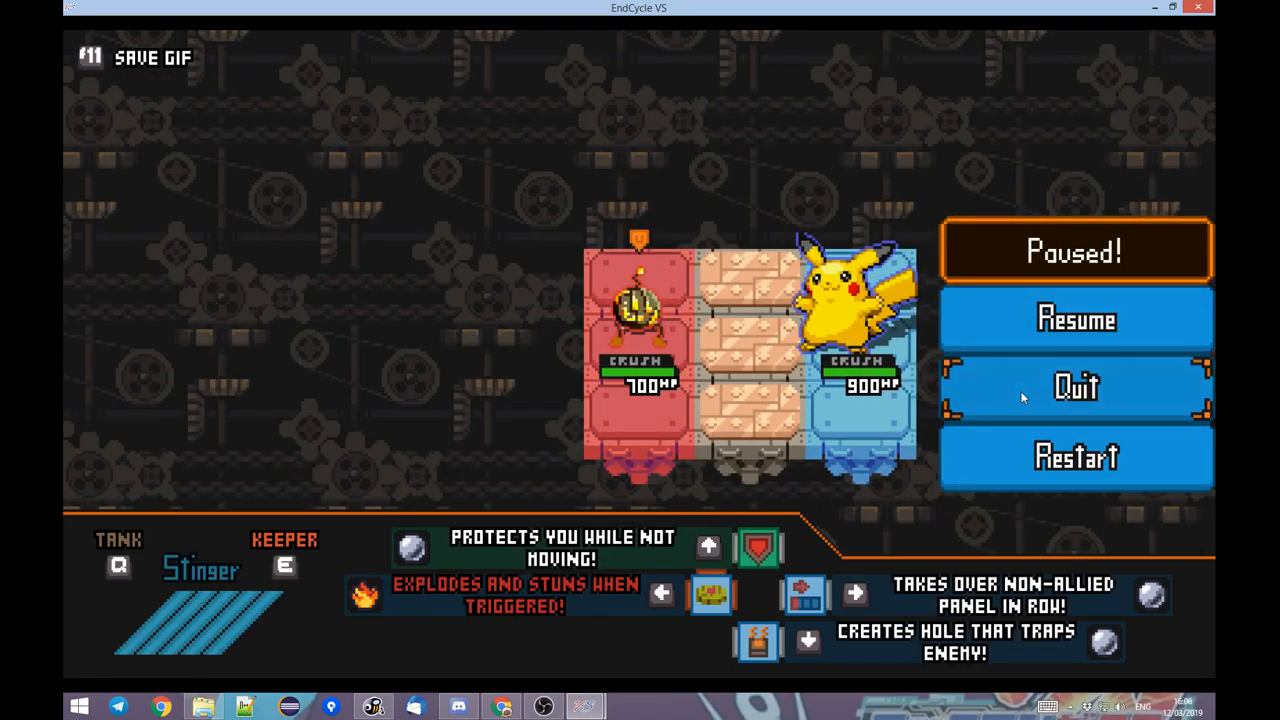
left_click(1022, 398)
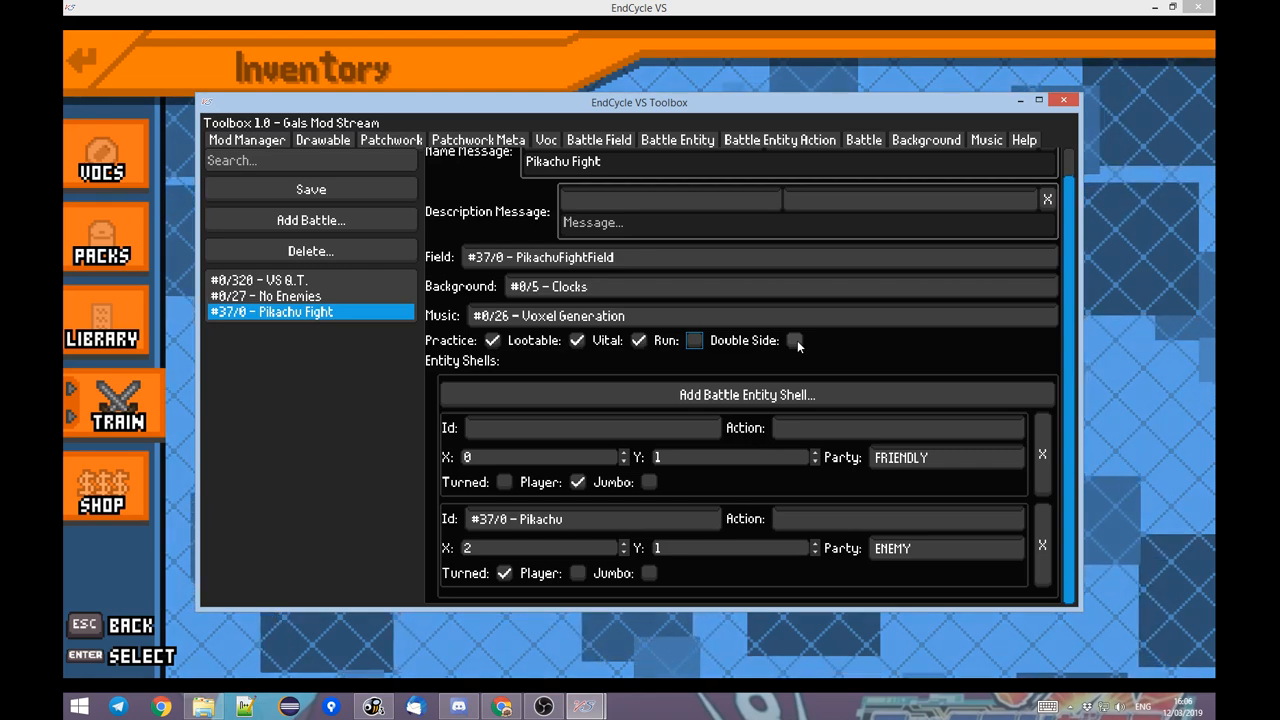
left_click(343, 191)
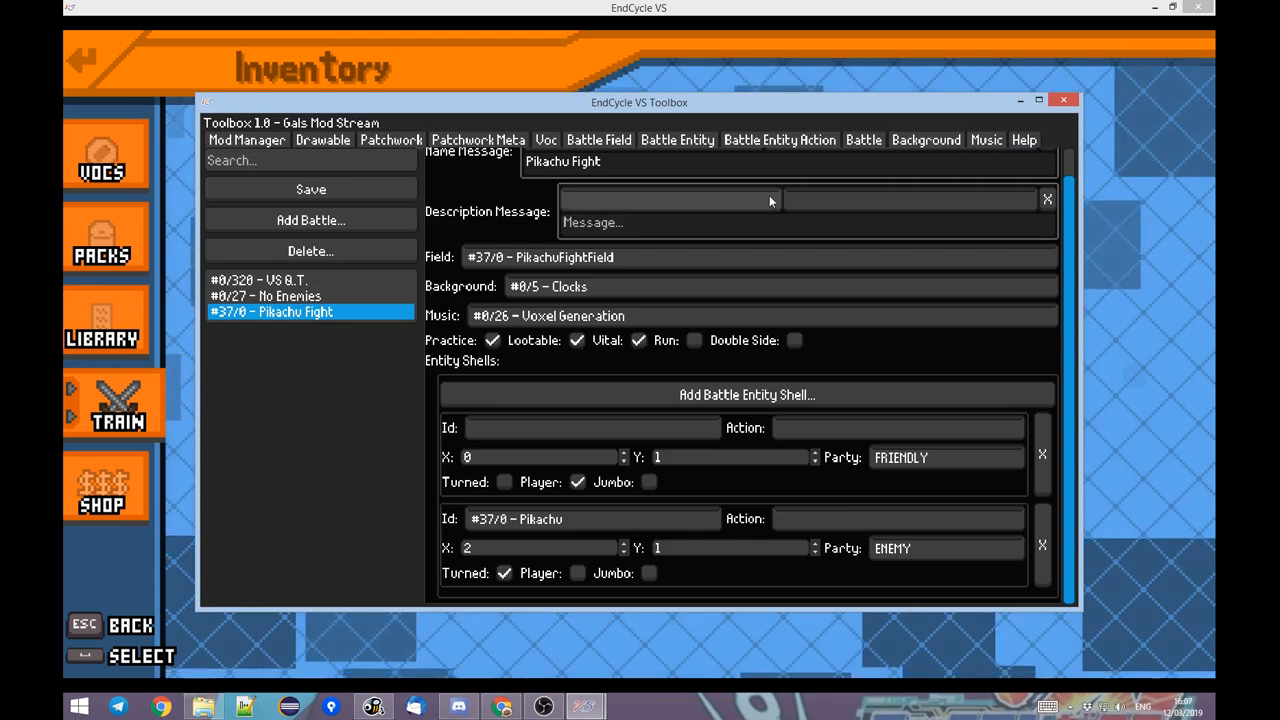
Create a new battle entity action named Pikachu AI 1.
left_click(803, 143)
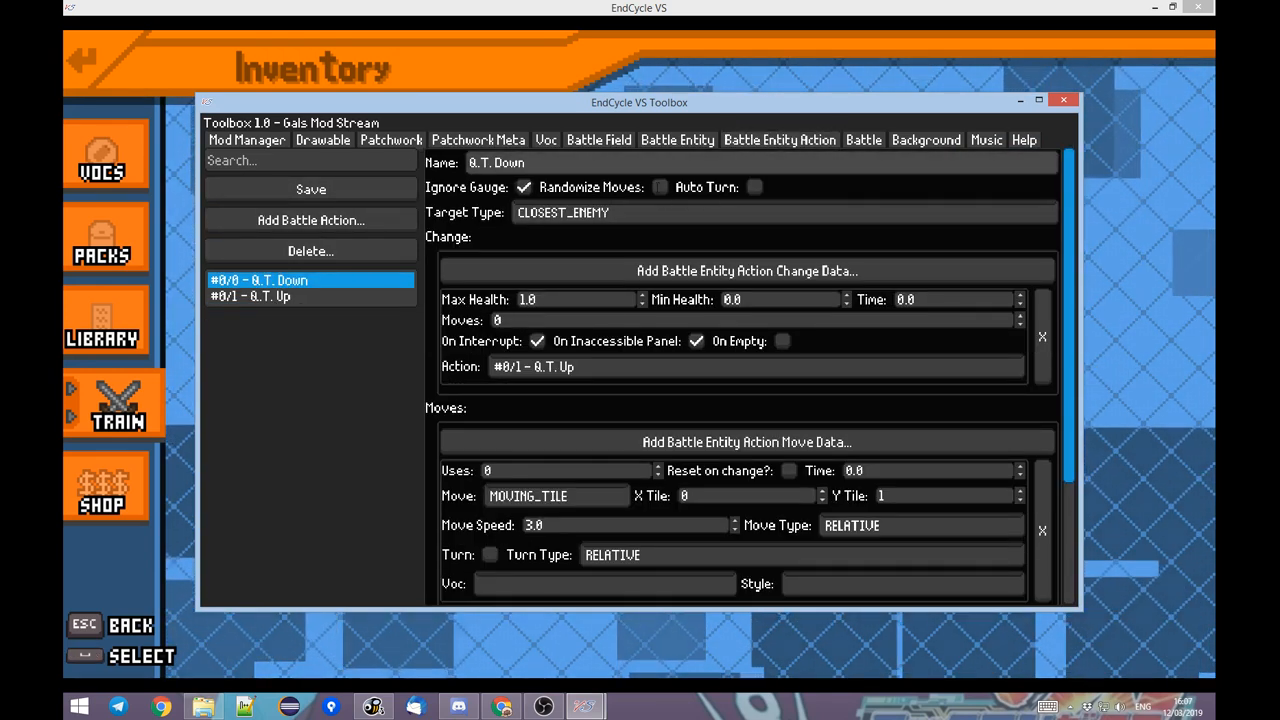
left_click(380, 220)
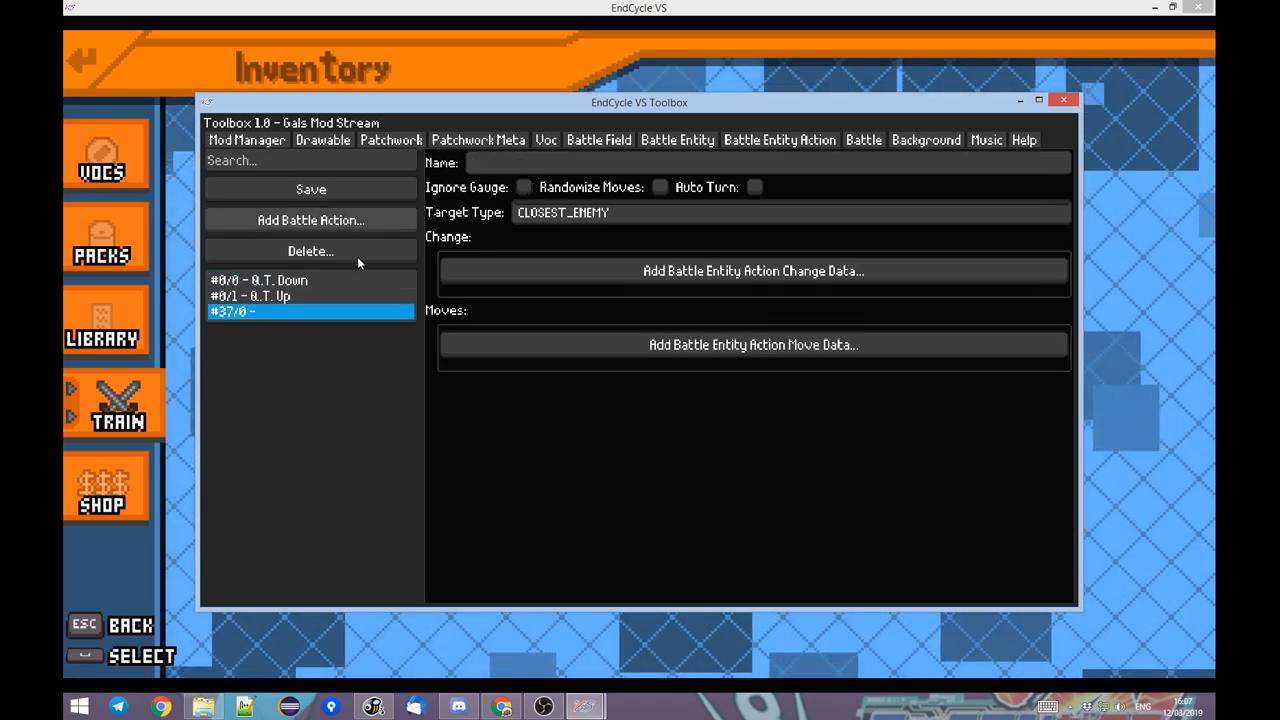
left_click(546, 165)
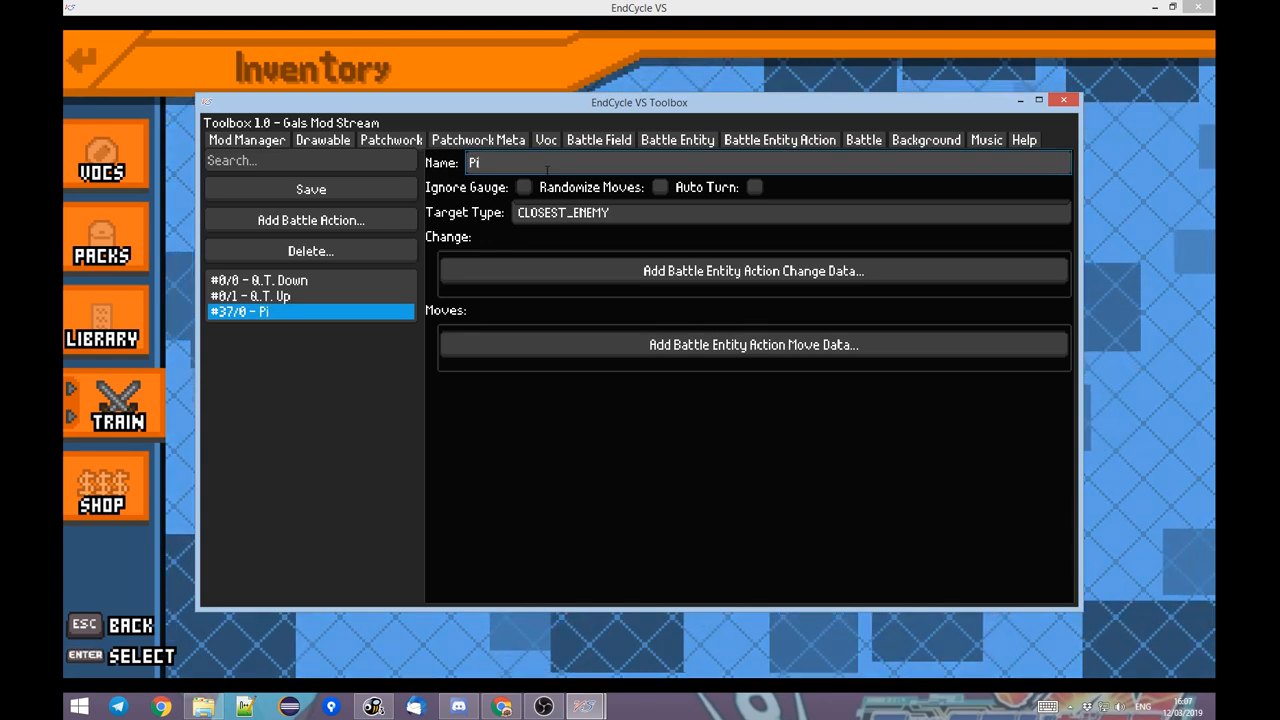
type("Pikachu AI")
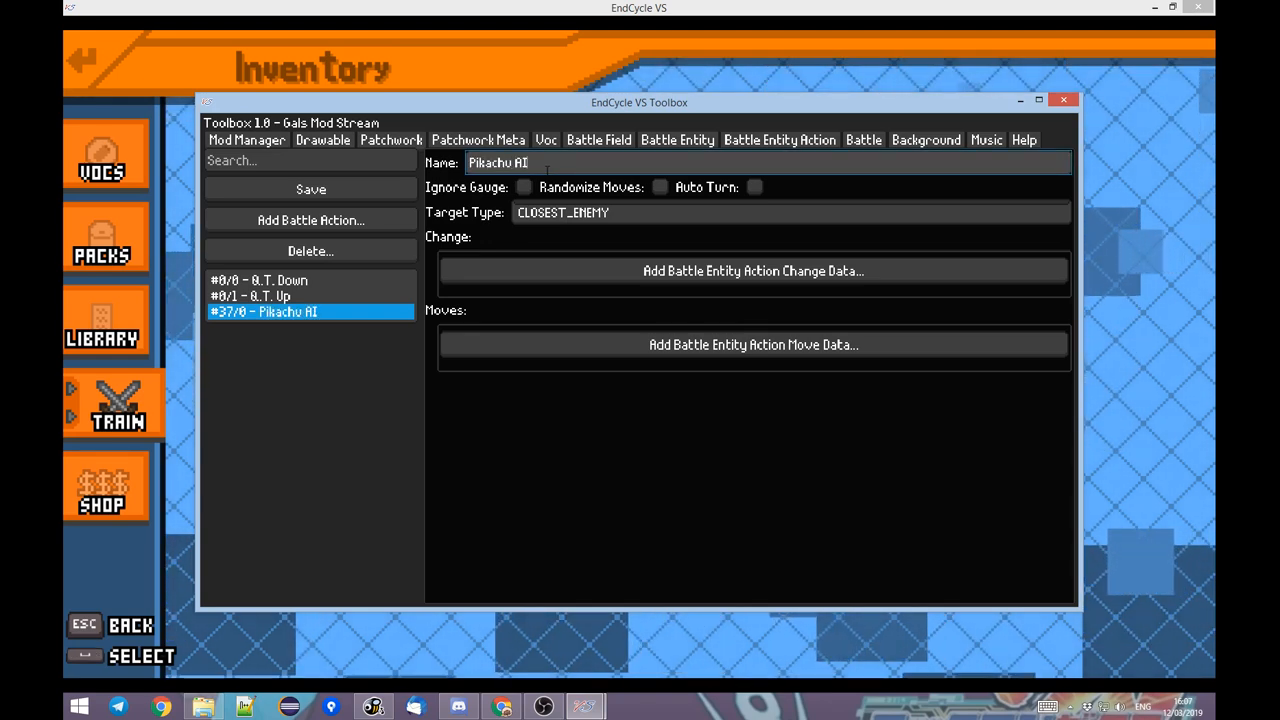
type(" 1")
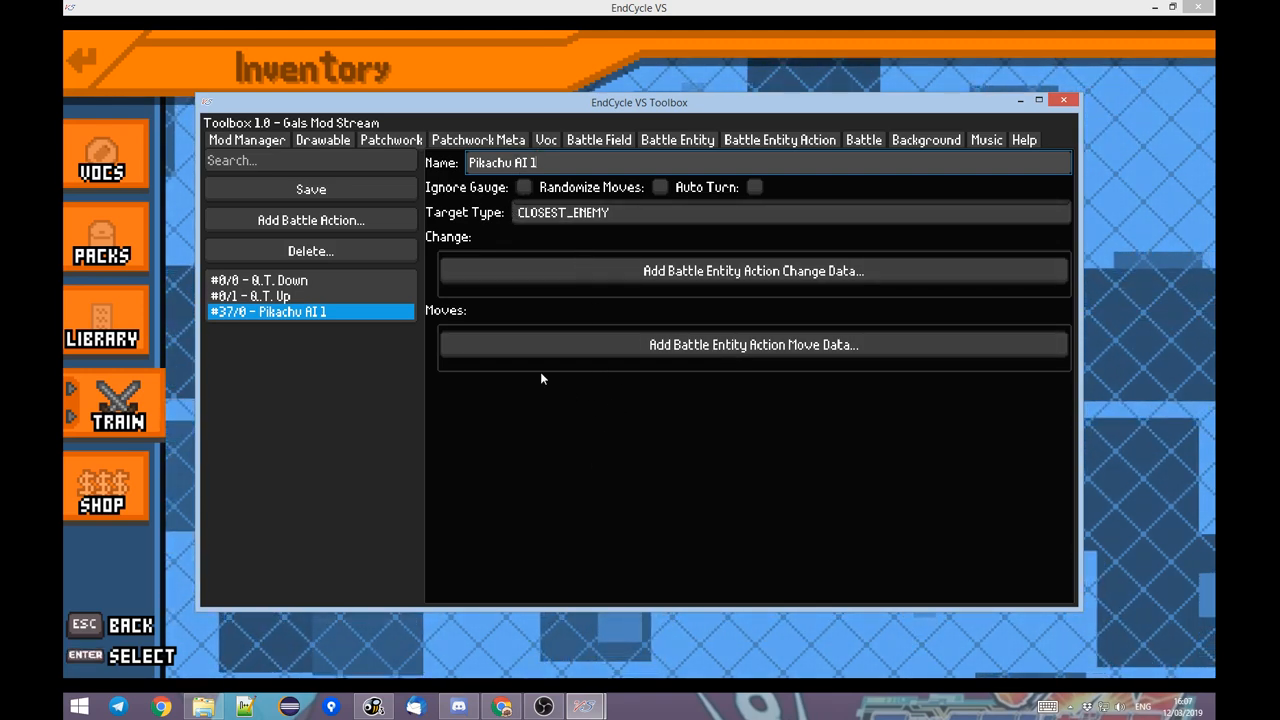
Add two move data entries to the Pikachu AI 1 action.
left_click(516, 340)
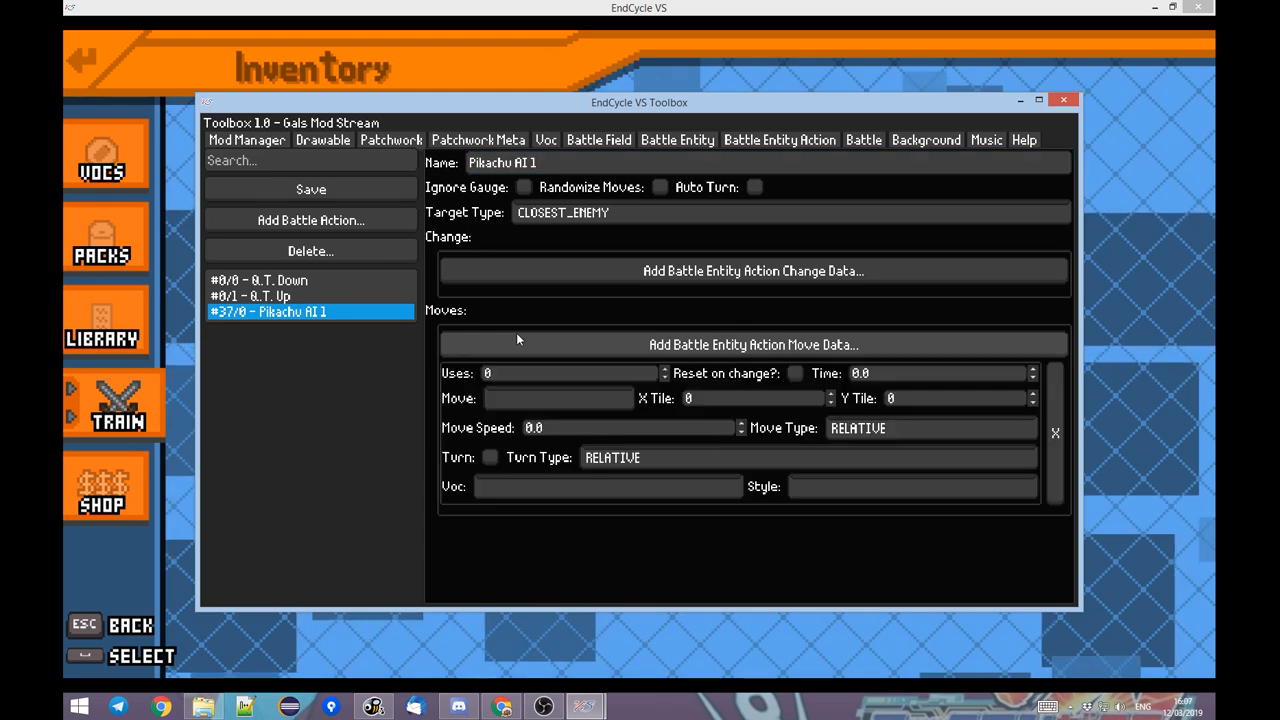
left_click(519, 342)
scroll(760, 295, "down", 1)
scroll(760, 296, "down", 1)
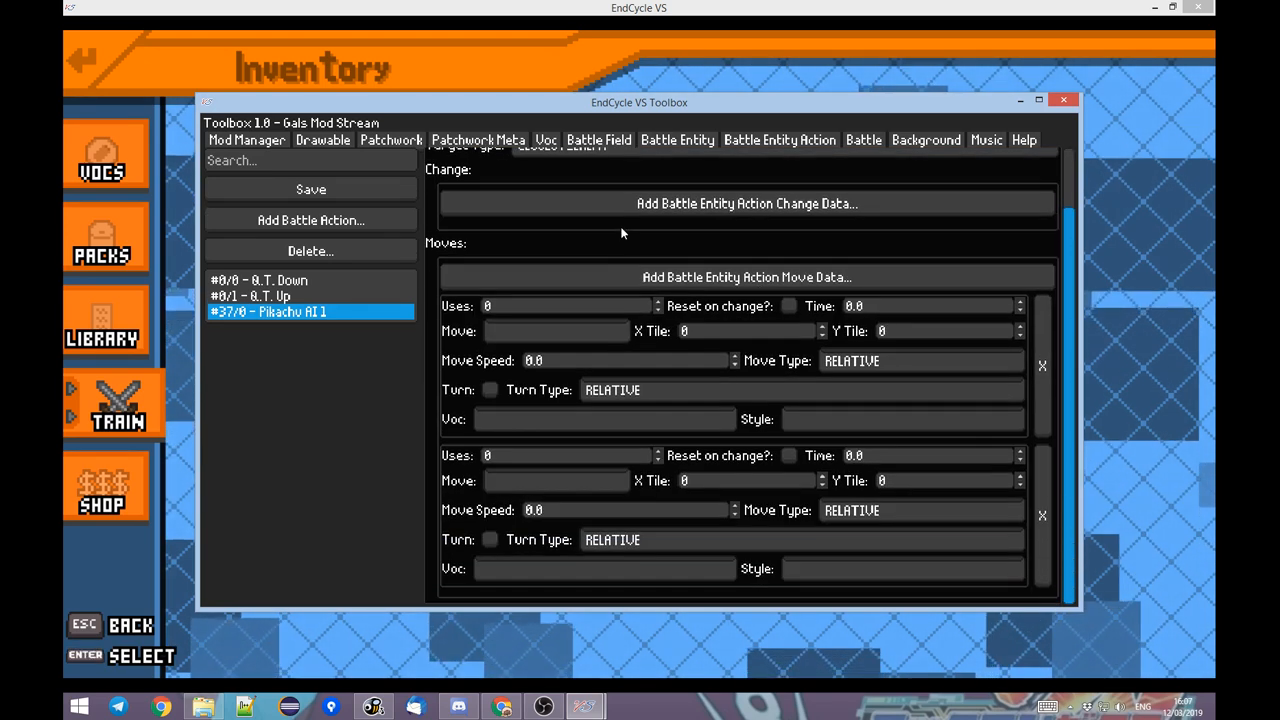
Set the Y Tile of the first move to 1 and of the second move to -1.
scroll(616, 293, "up", 2)
scroll(955, 386, "down", 1)
scroll(955, 386, "down", 1)
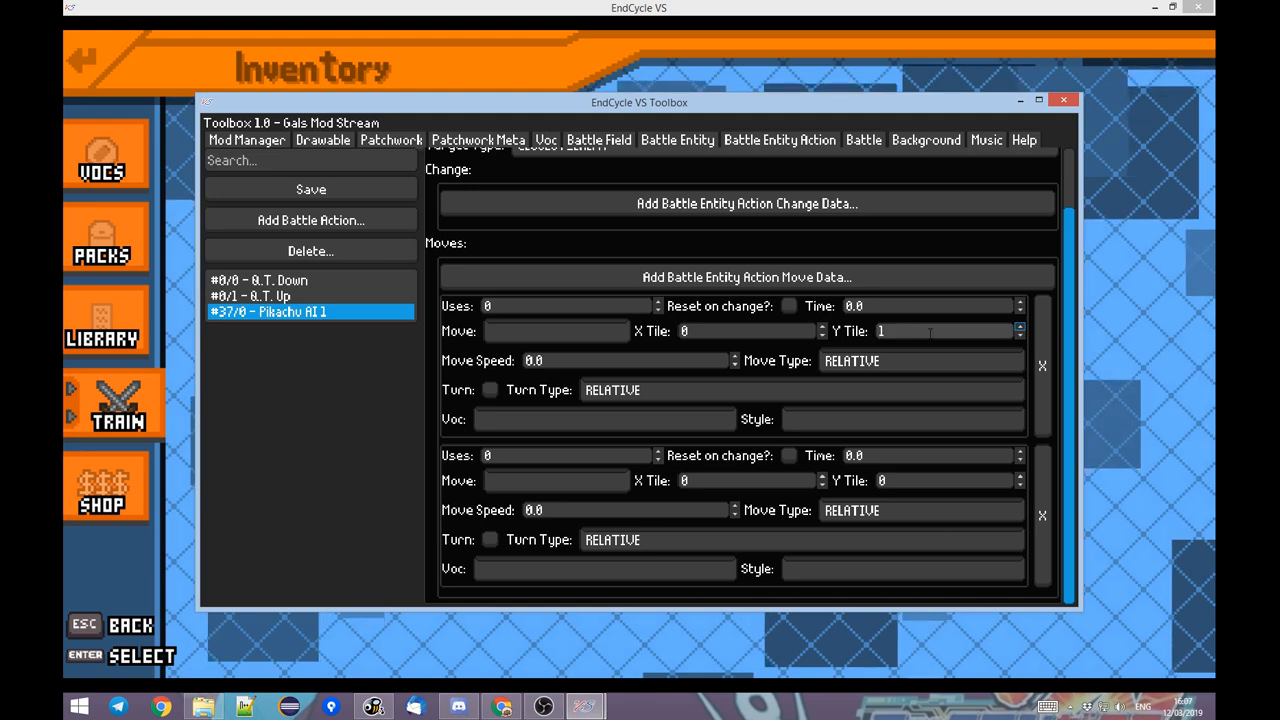
left_click(894, 335)
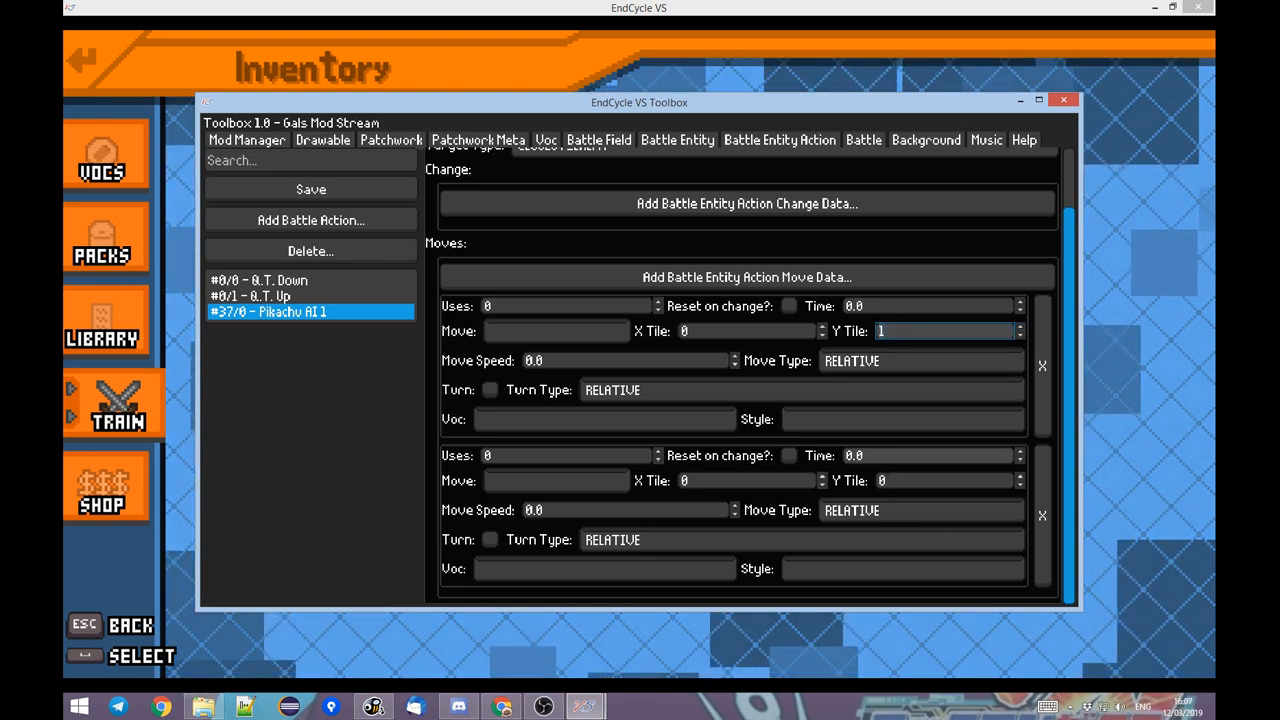
left_click(1021, 484)
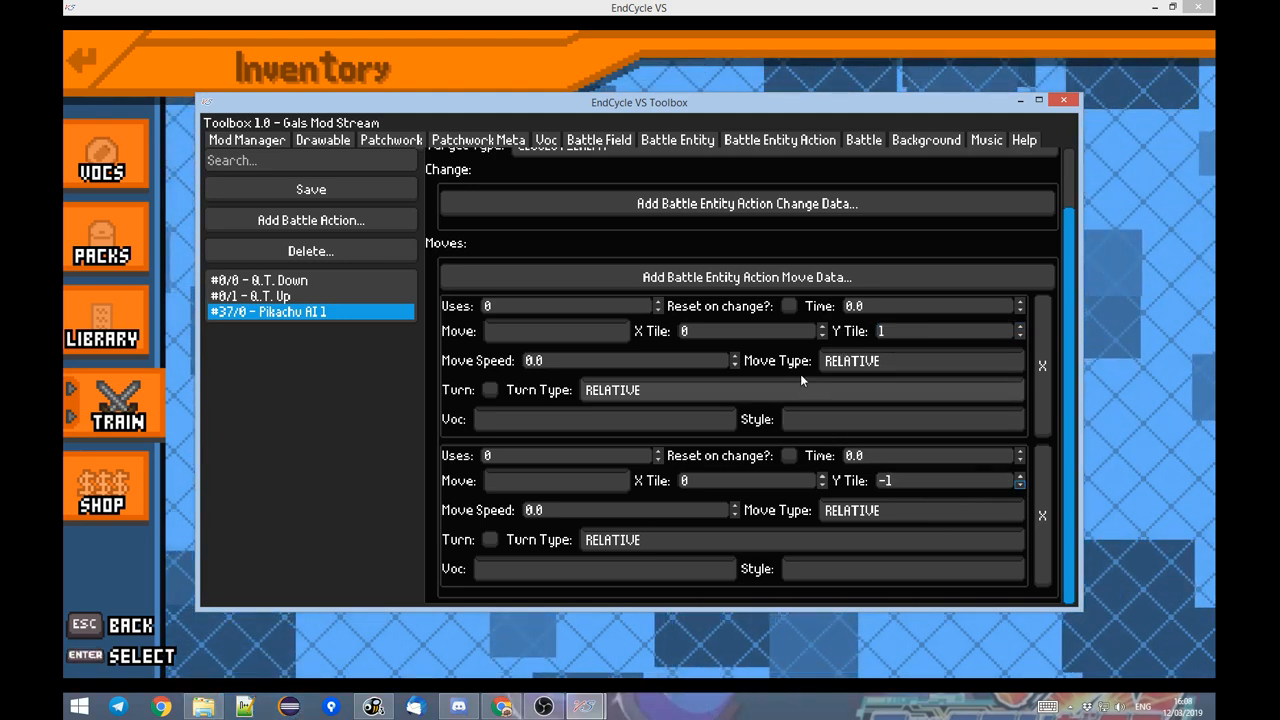
left_click(903, 332)
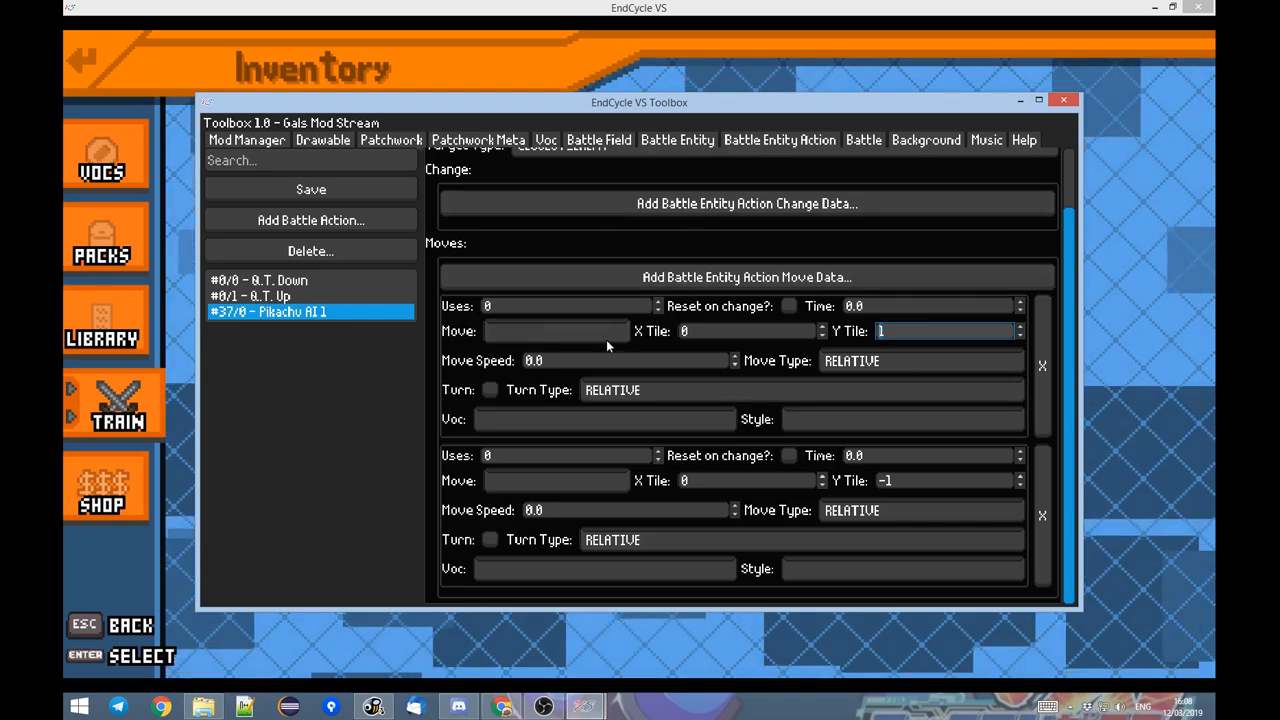
Set the move style of both entries to ANIMATED_TILE and save the Pikachu AI 1 action.
left_click(553, 327)
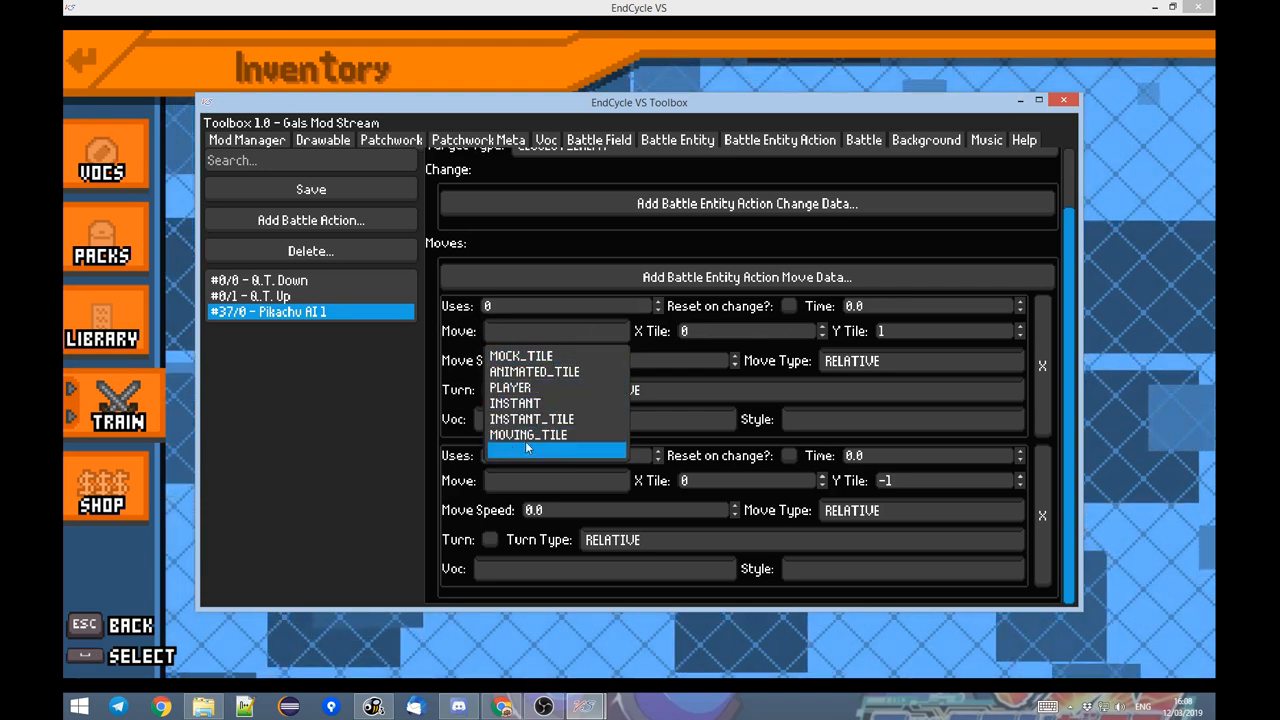
left_click(551, 373)
left_click(600, 331)
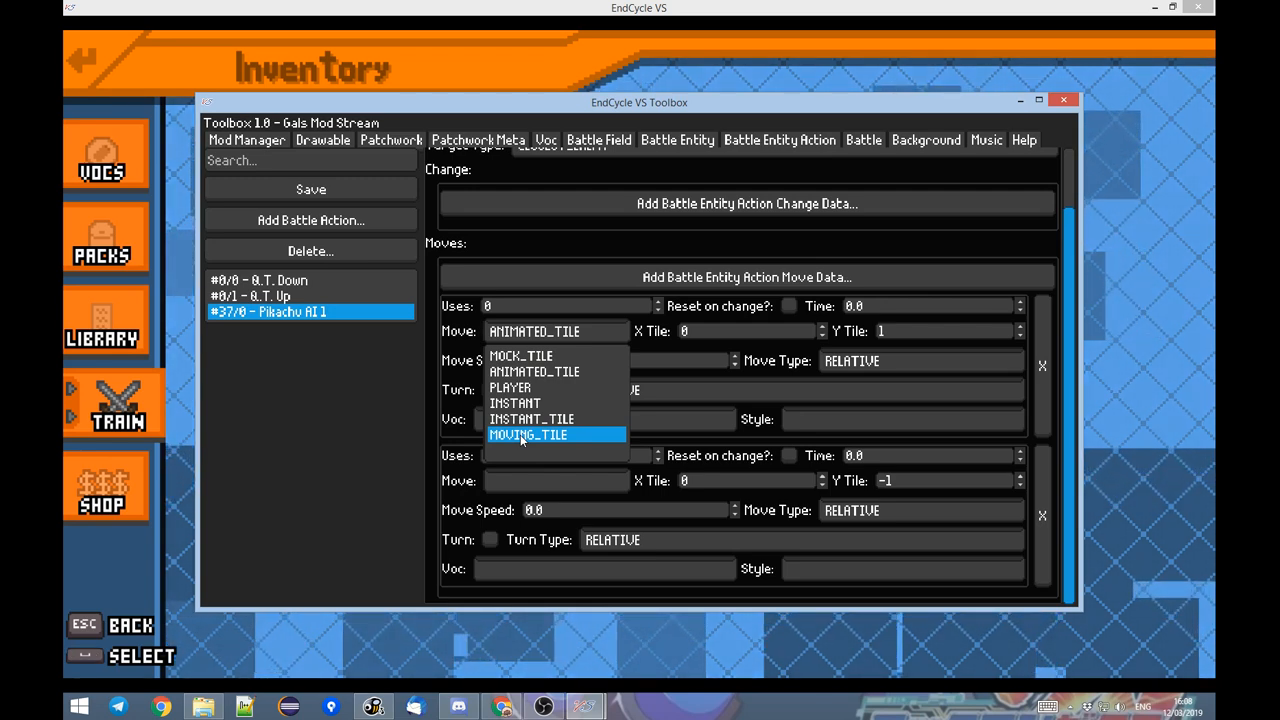
left_click(534, 371)
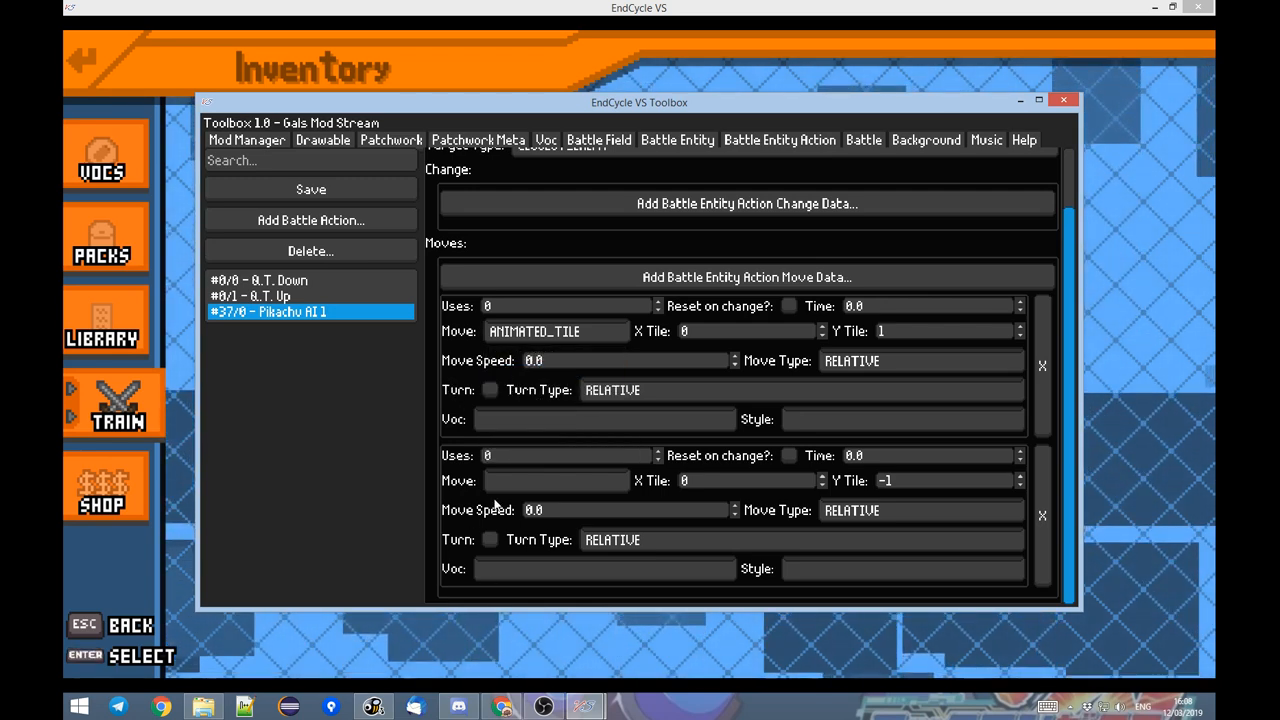
left_click(500, 481)
left_click(534, 521)
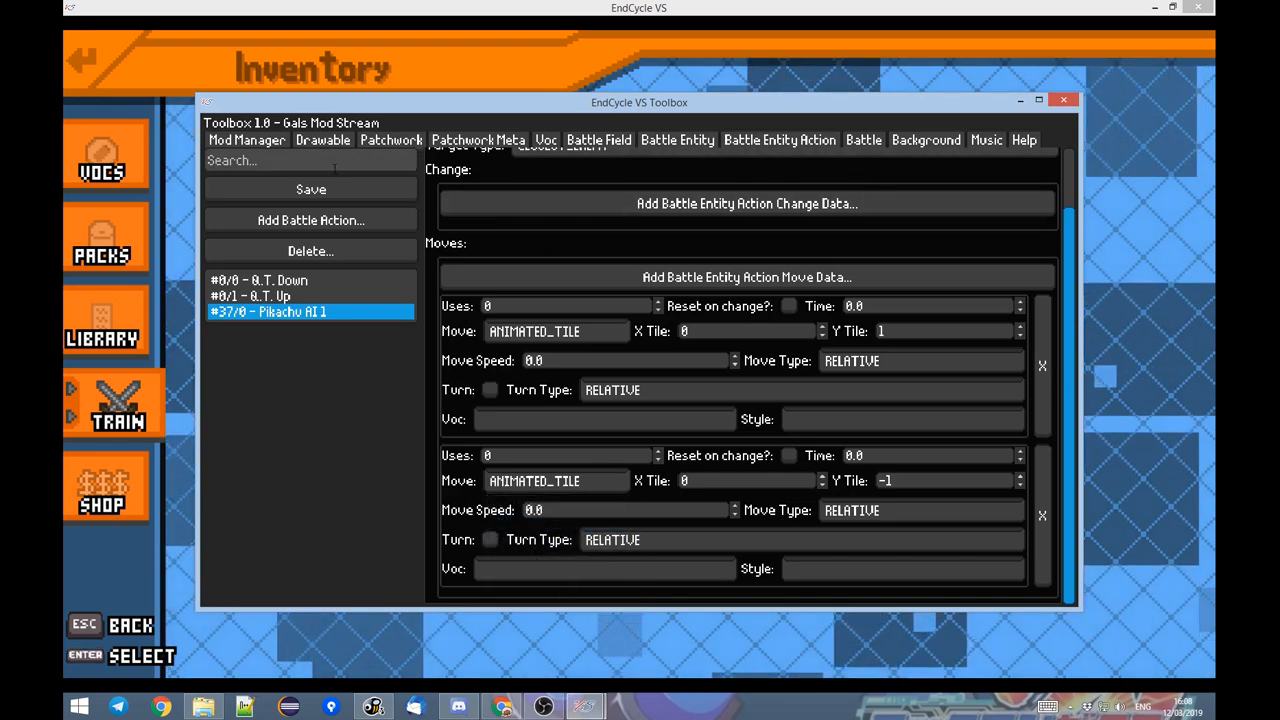
left_click(311, 189)
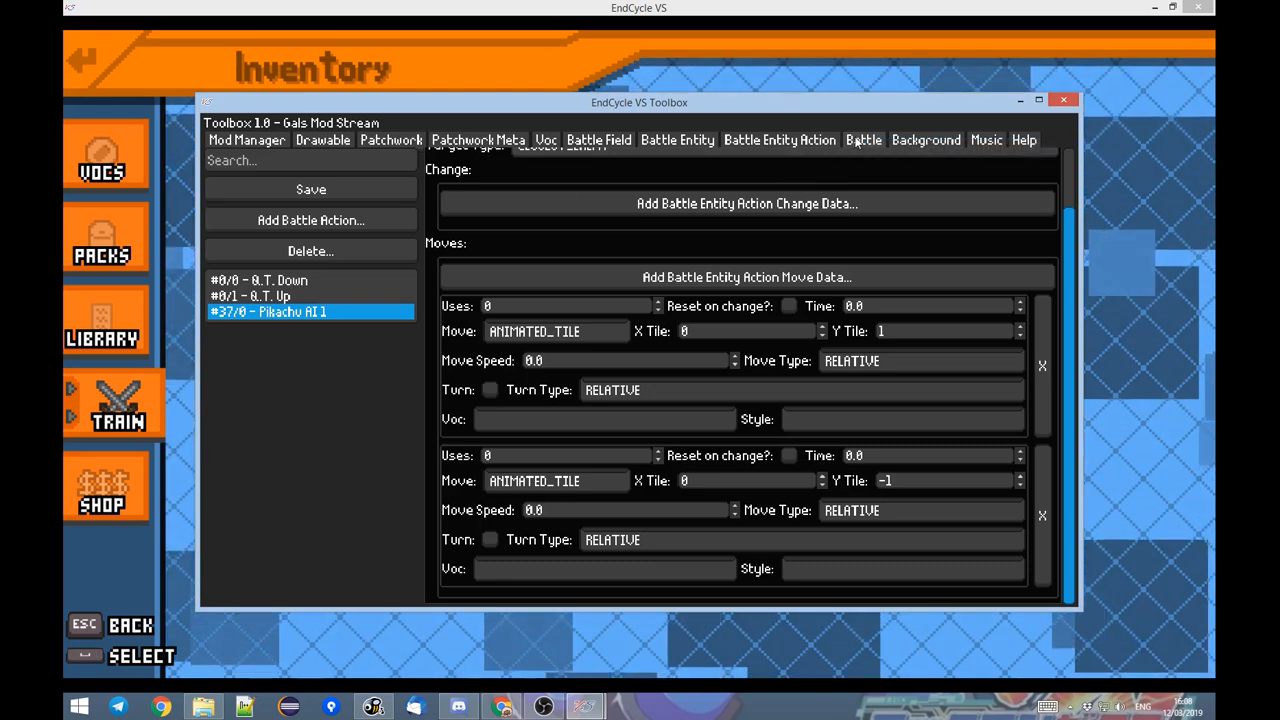
Assign the Pikachu AI 1 action to the Pikachu shell in the Pikachu Fight battle and save it.
left_click(860, 141)
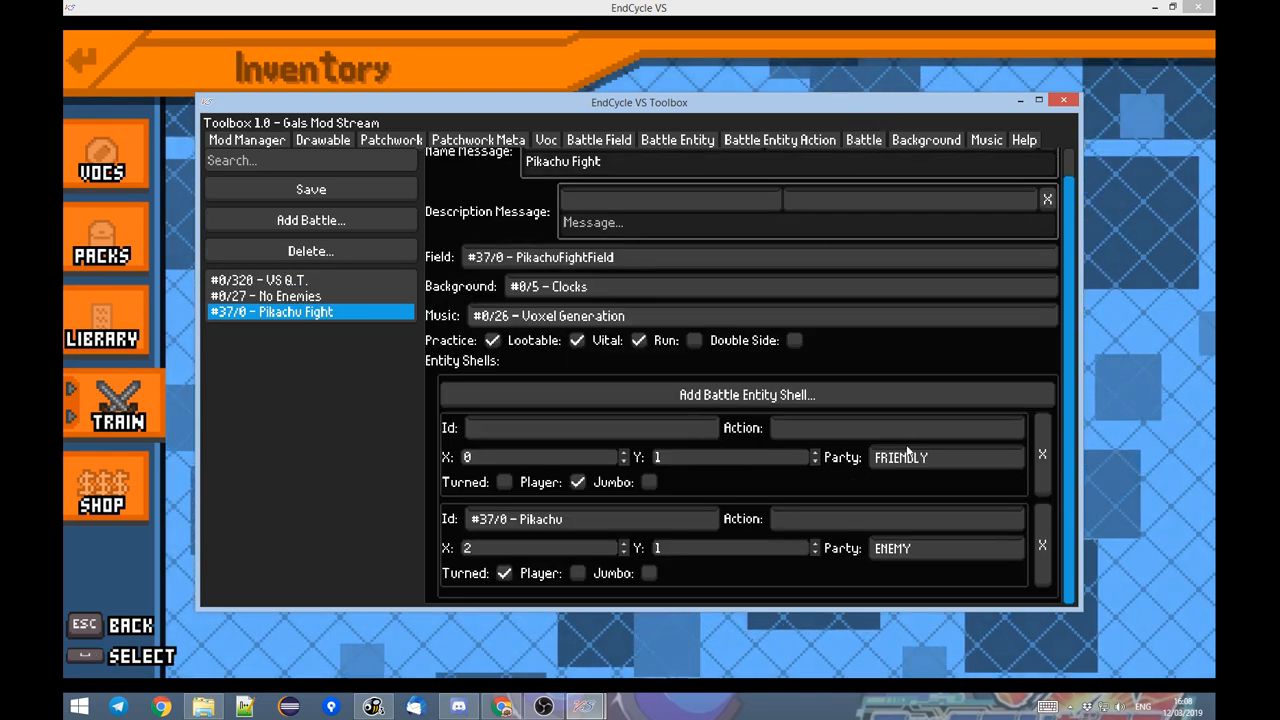
left_click(796, 525)
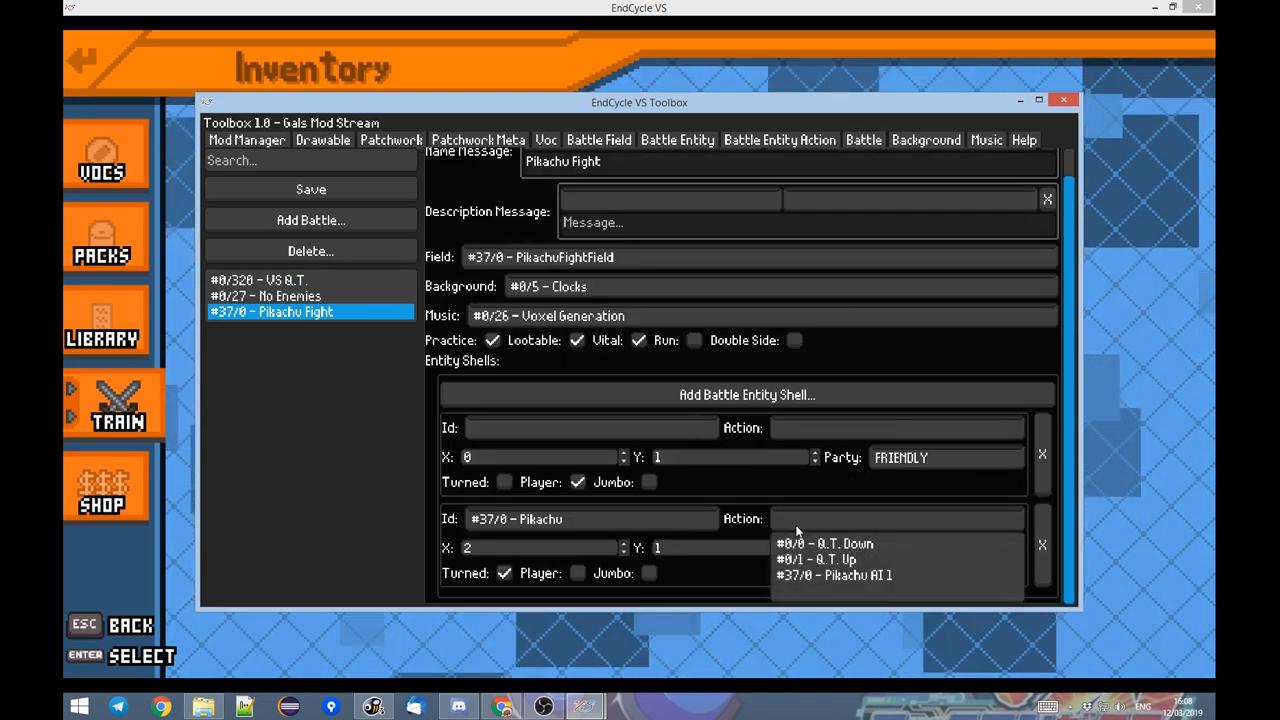
left_click(837, 576)
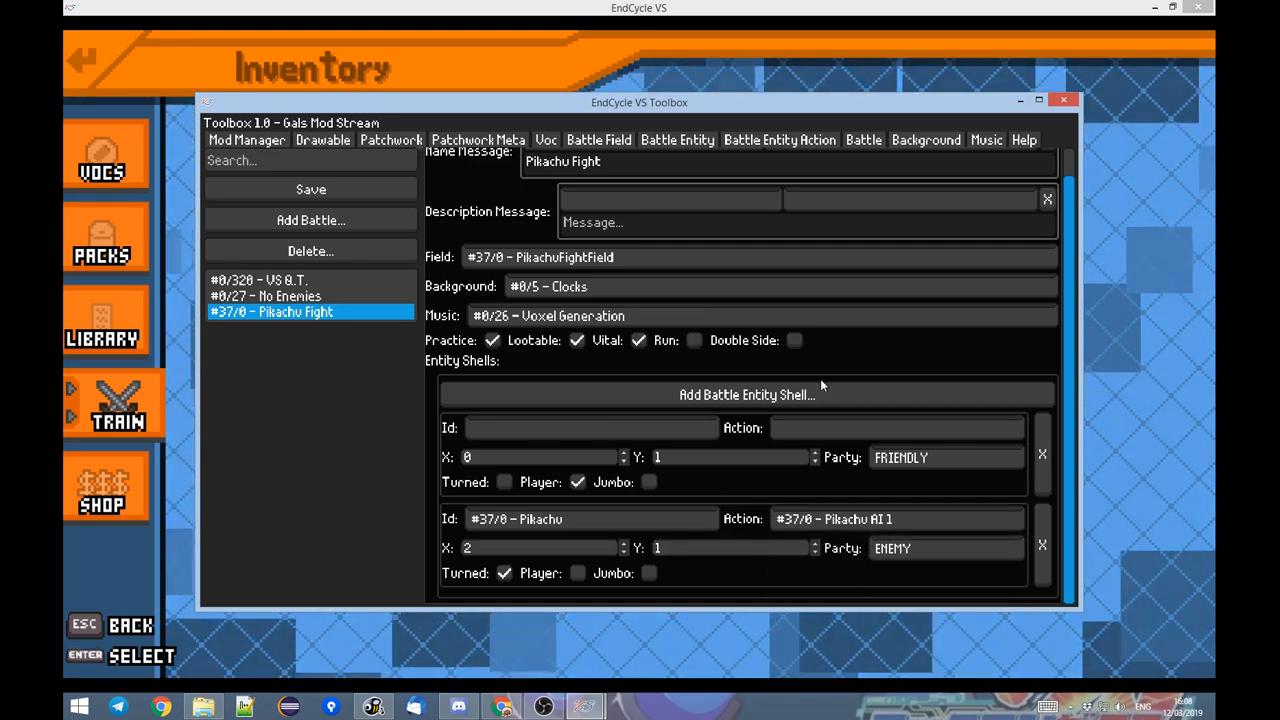
left_click(296, 191)
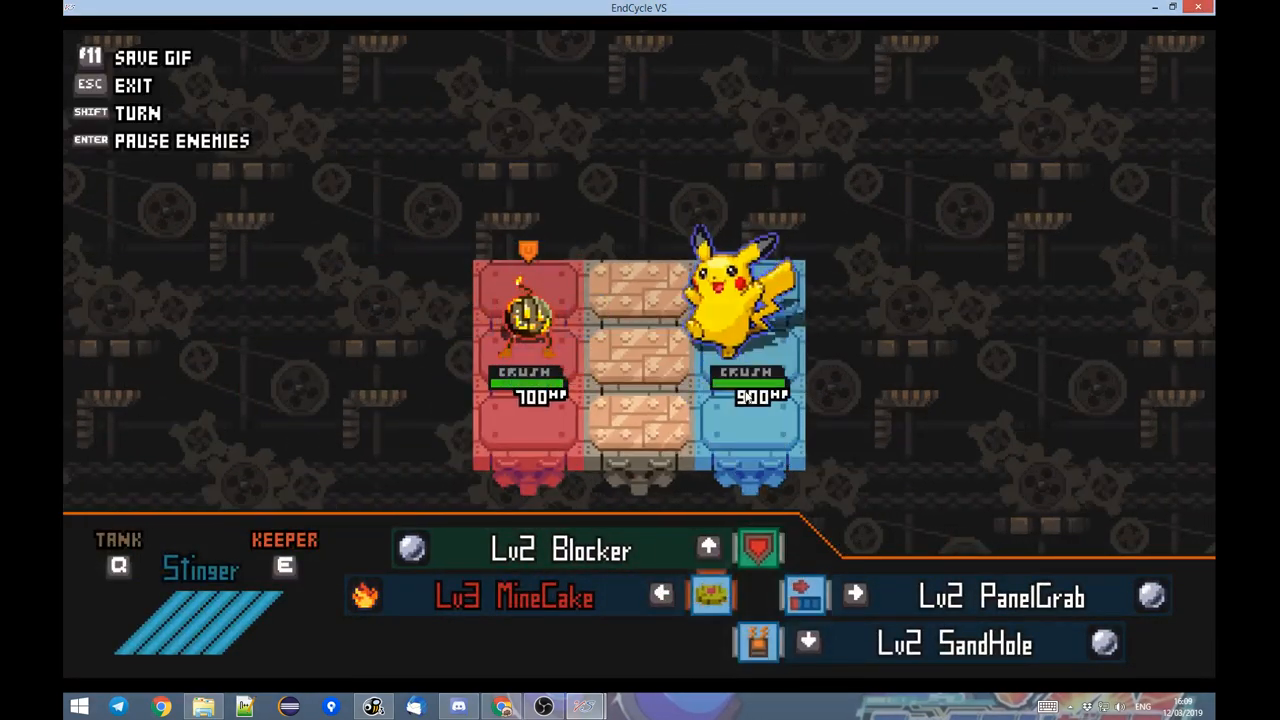
Switch to the EndCycle VS Toolbox, narrow the game window and arrange both windows so they are visible together.
mouse_move(584, 706)
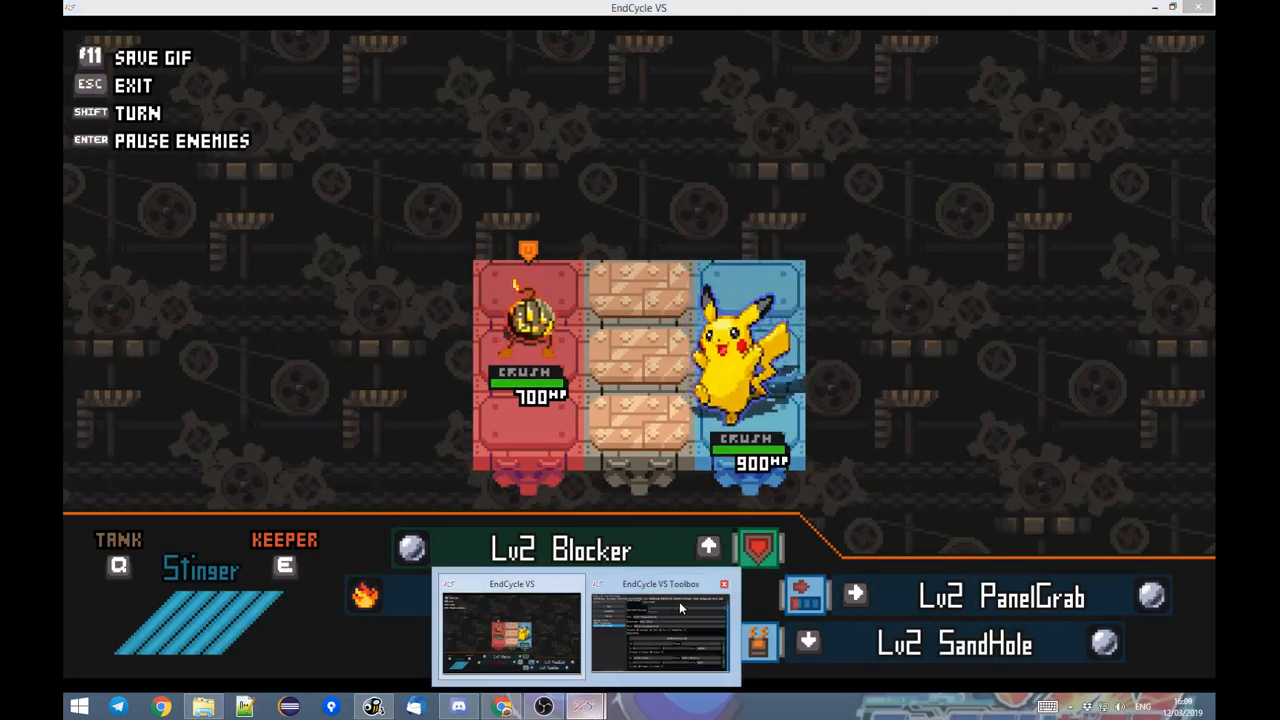
left_click(664, 619)
left_click_drag(664, 103, 732, 118)
left_click_drag(757, 6, 560, 38)
left_click_drag(895, 178, 687, 182)
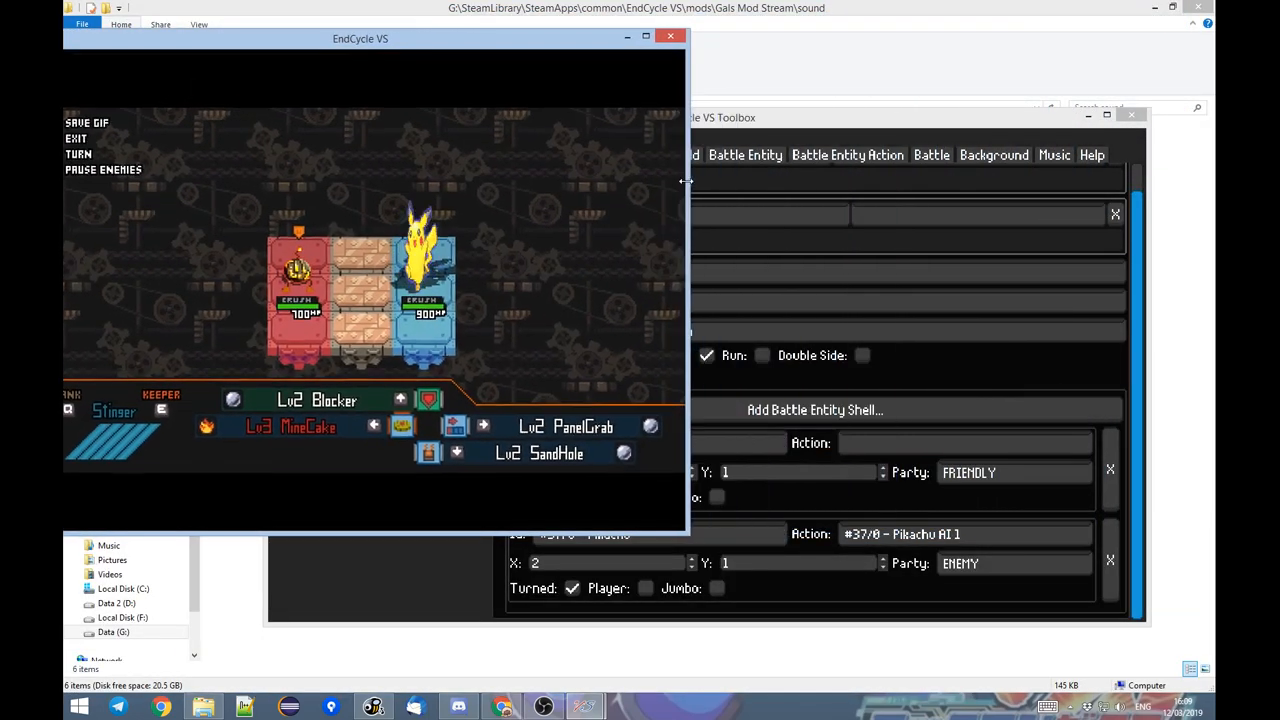
left_click_drag(453, 40, 498, 11)
left_click_drag(827, 123, 880, 127)
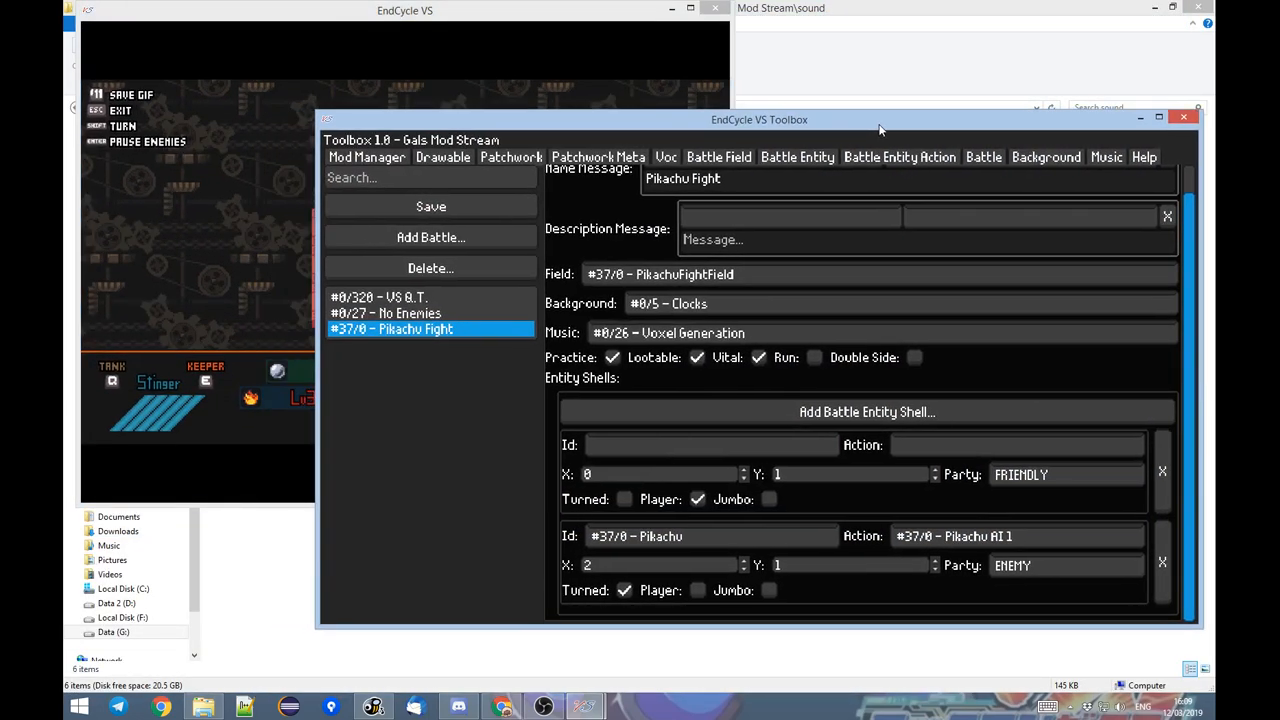
left_click_drag(362, 125, 355, 163)
left_click(490, 73)
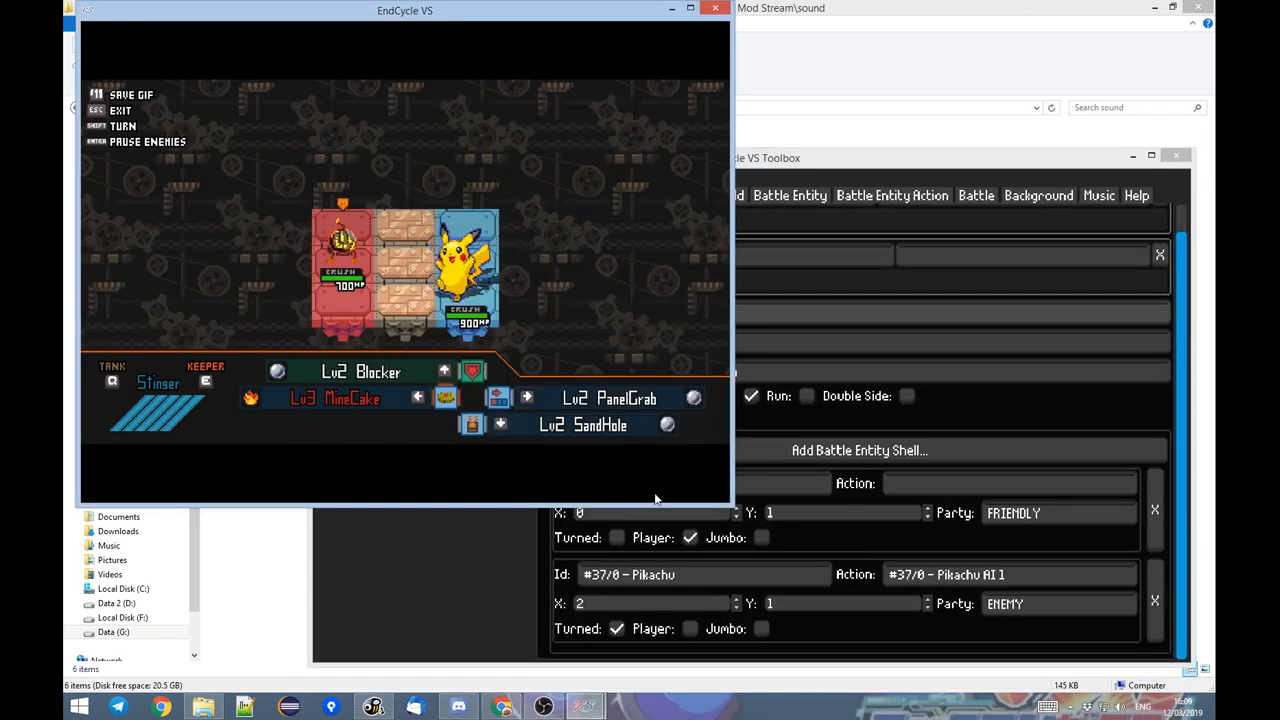
Reduce the game window's height and reposition it with a widened Toolbox window so the battle stays in view.
left_click_drag(639, 503, 639, 298)
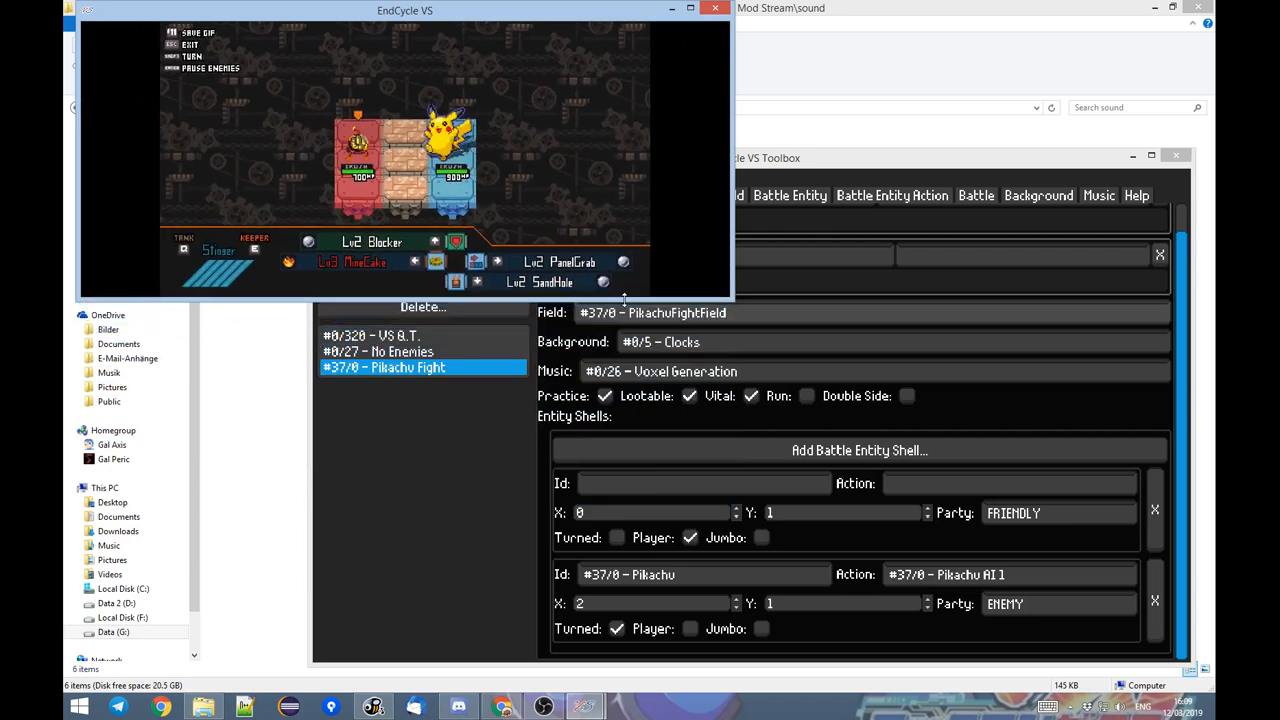
left_click_drag(863, 166, 833, 188)
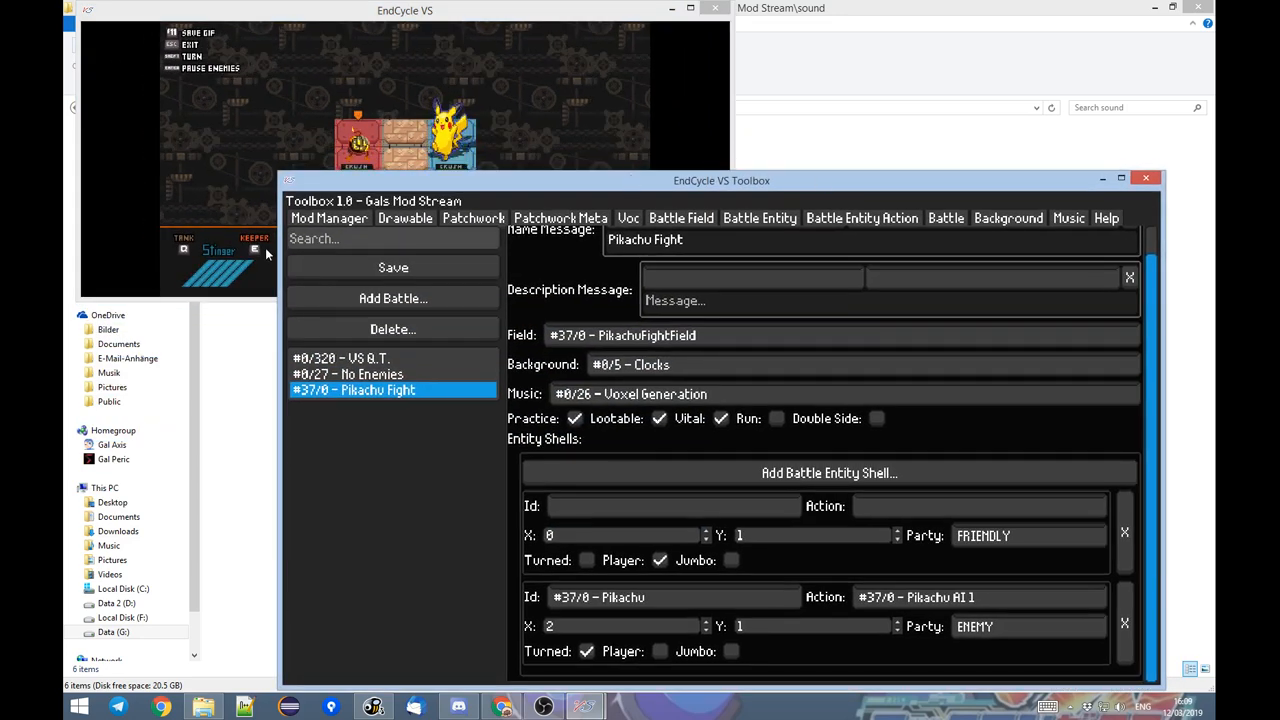
left_click_drag(279, 253, 240, 253)
left_click_drag(595, 188, 620, 167)
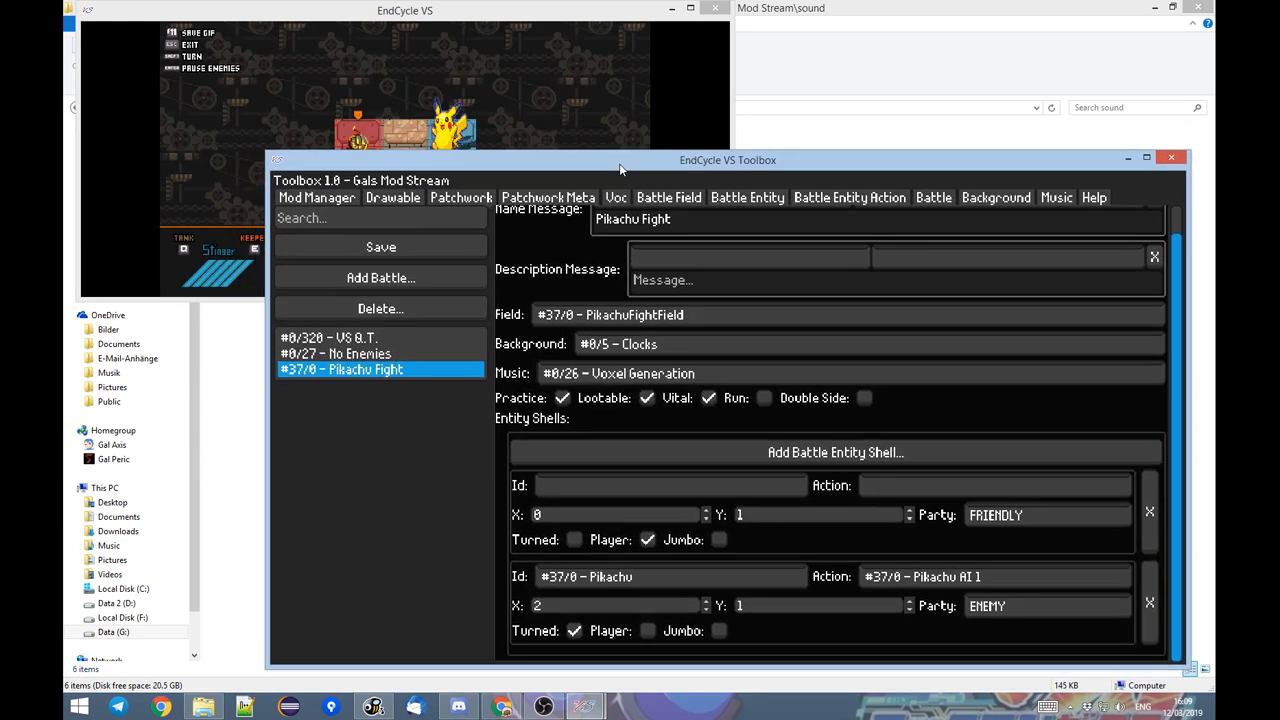
left_click_drag(532, 20, 462, 22)
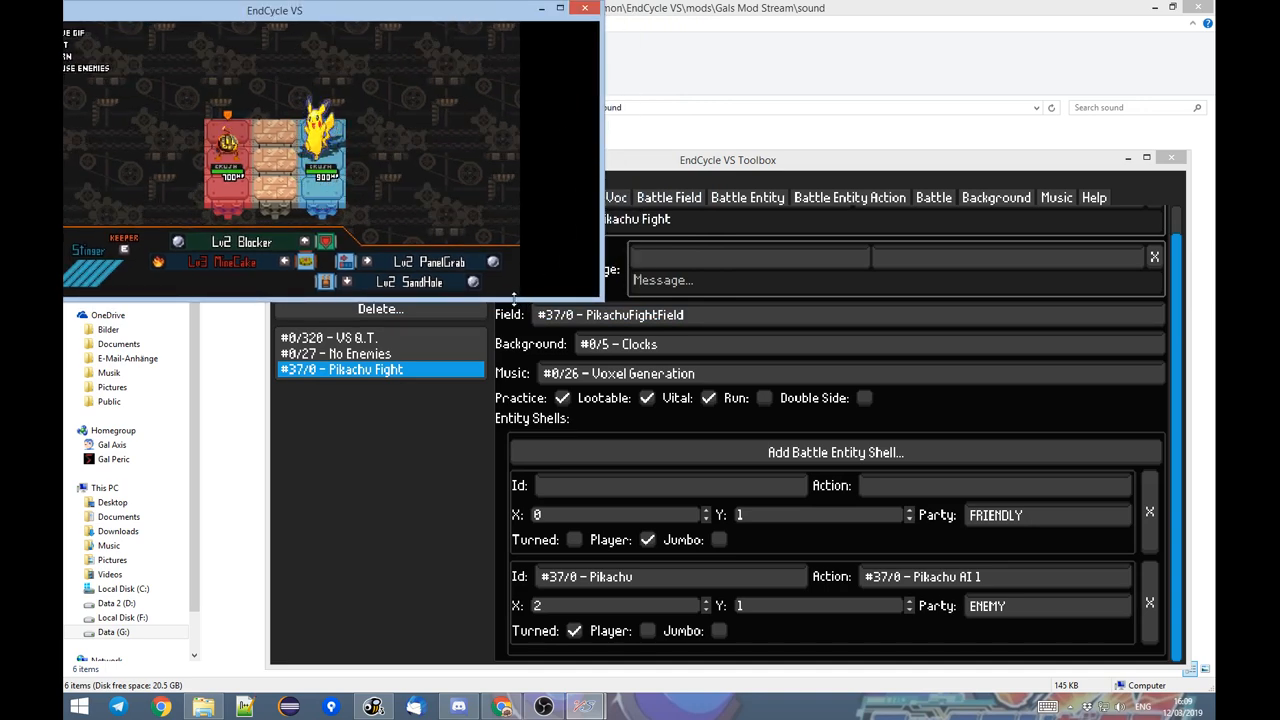
left_click_drag(513, 297, 512, 243)
left_click_drag(728, 167, 734, 193)
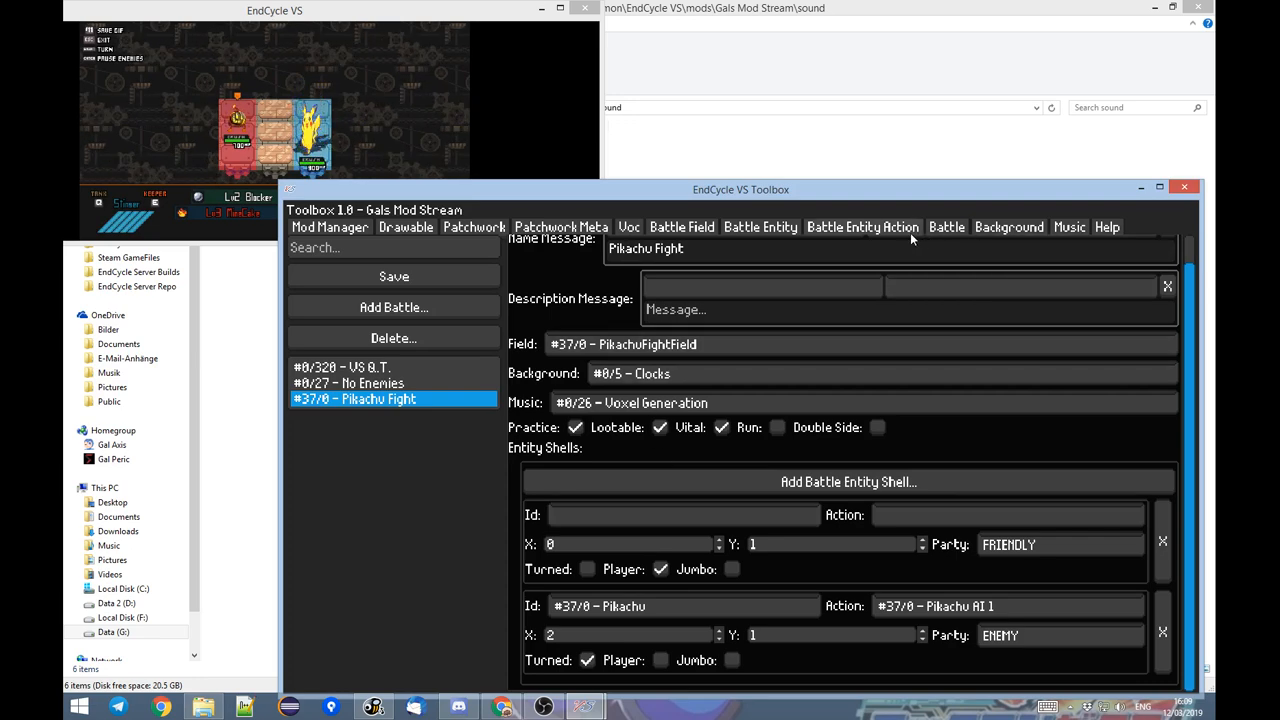
Open the Pikachu AI 1 action and set the move style of both move entries to MOVING_TILE.
left_click(757, 228)
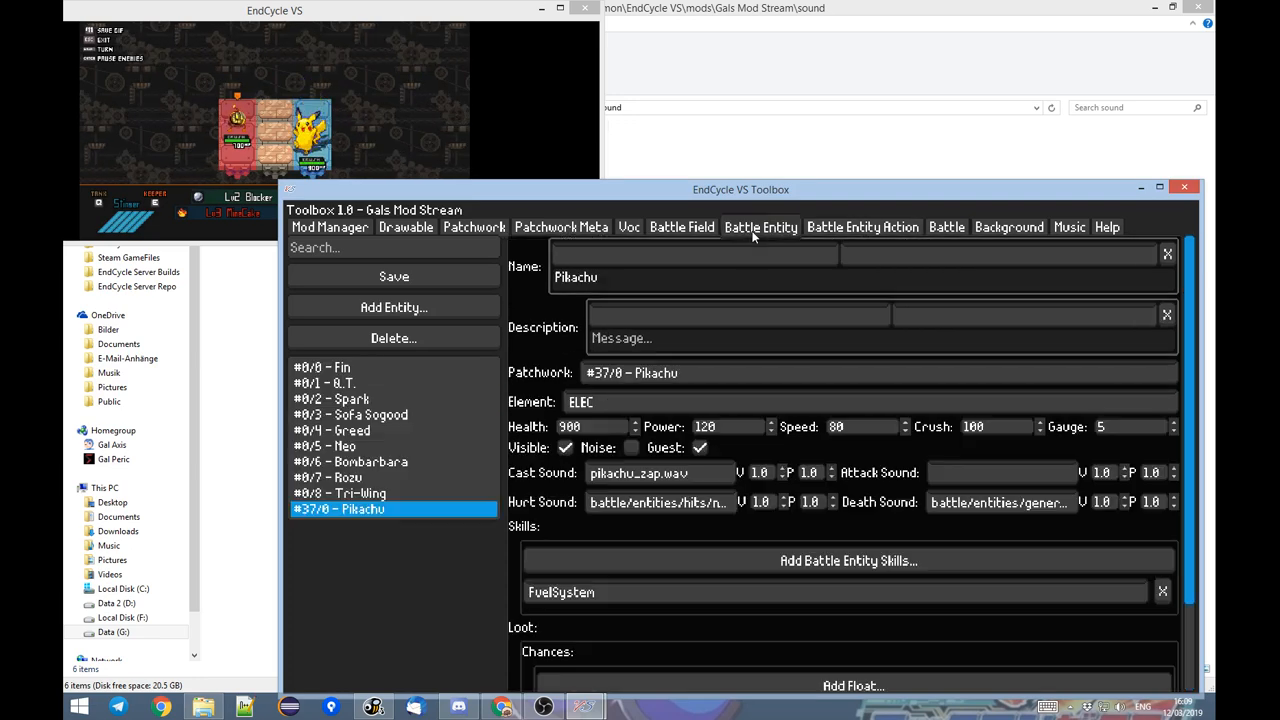
left_click(858, 229)
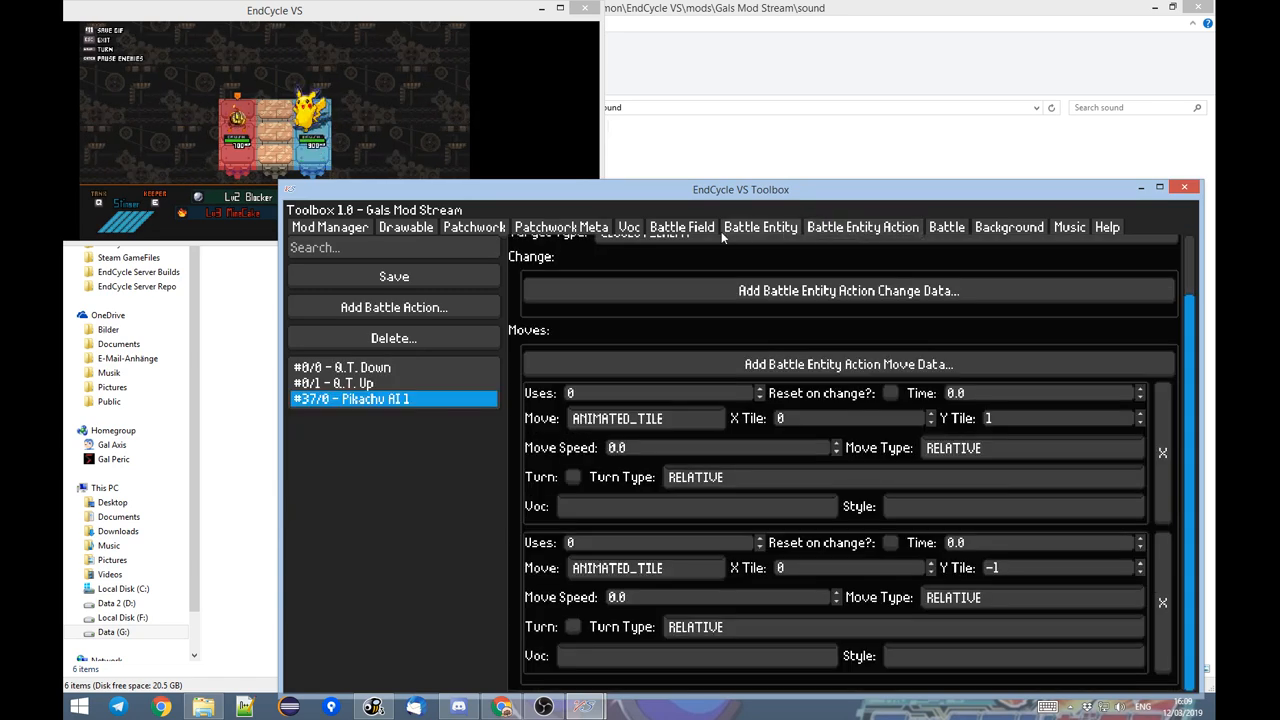
left_click(641, 421)
left_click(653, 520)
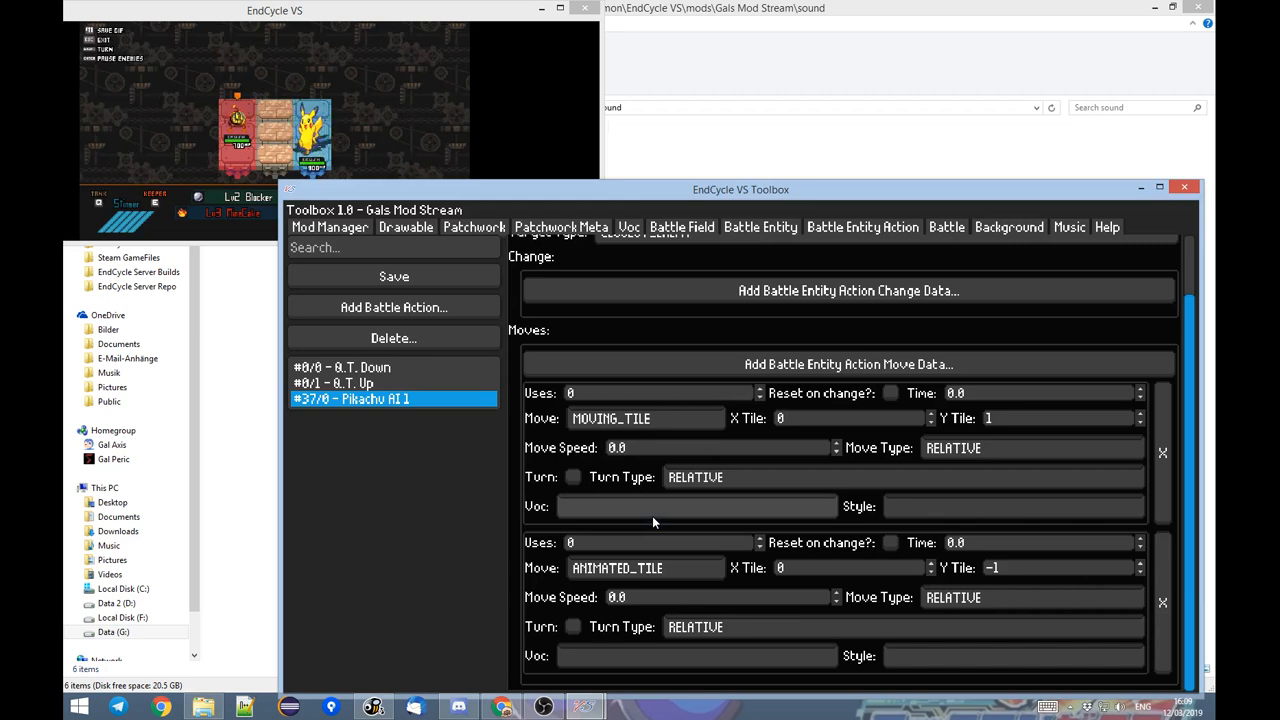
left_click(628, 570)
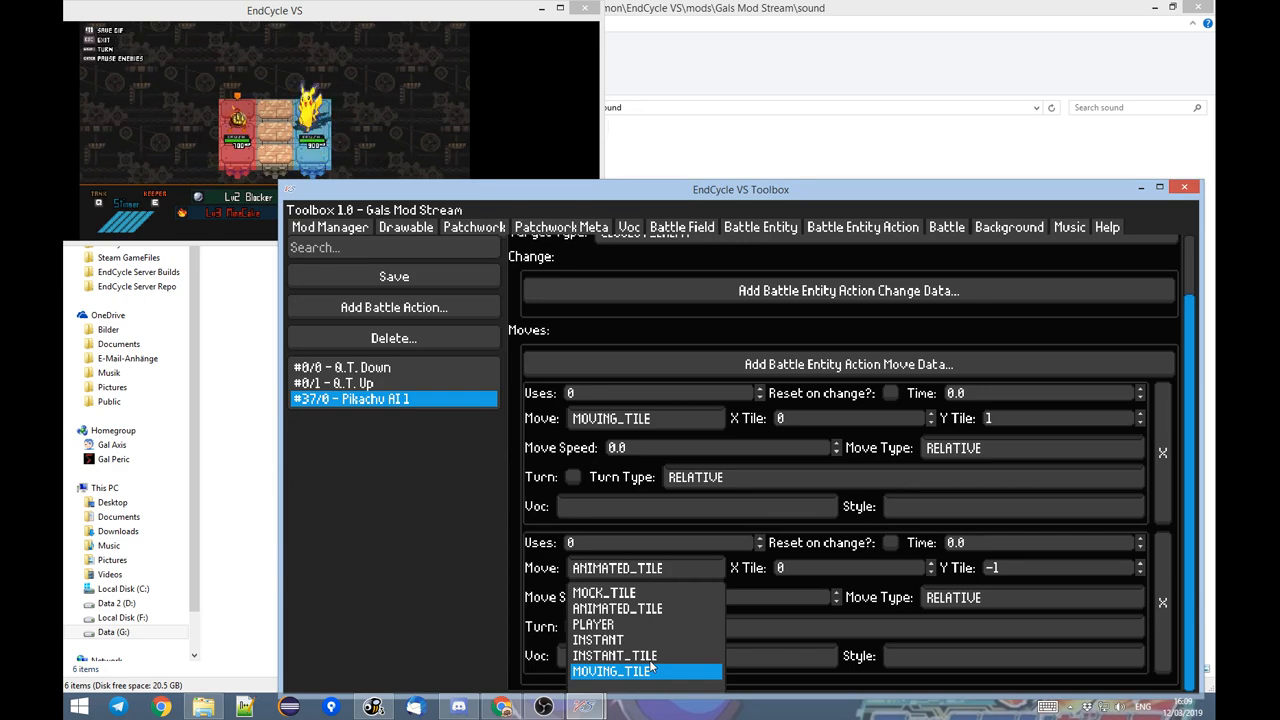
left_click(615, 655)
left_click(640, 568)
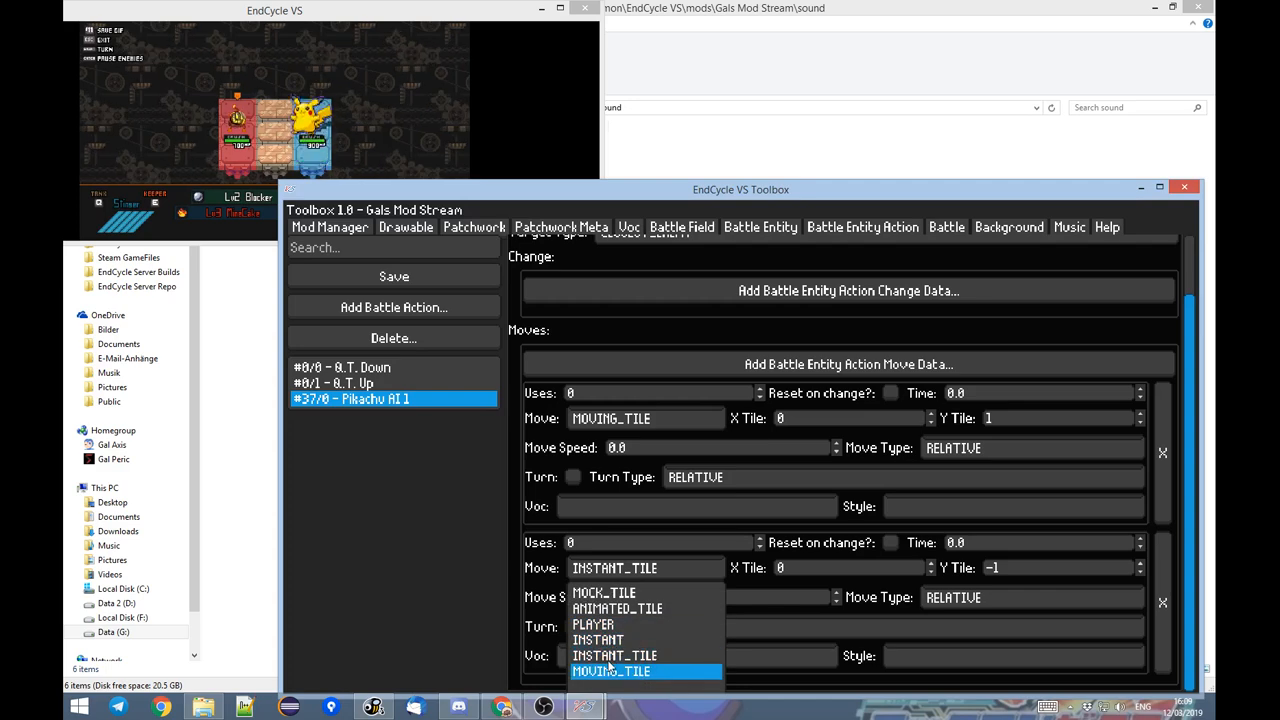
left_click(608, 661)
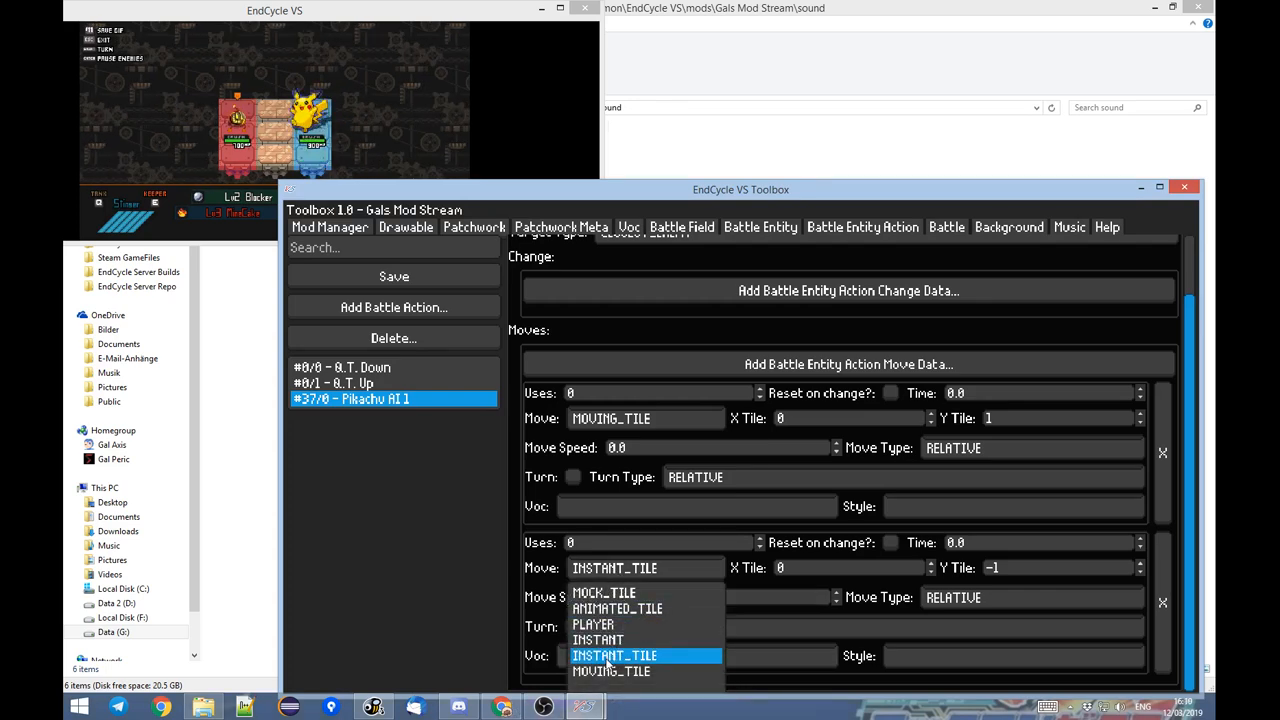
left_click(610, 672)
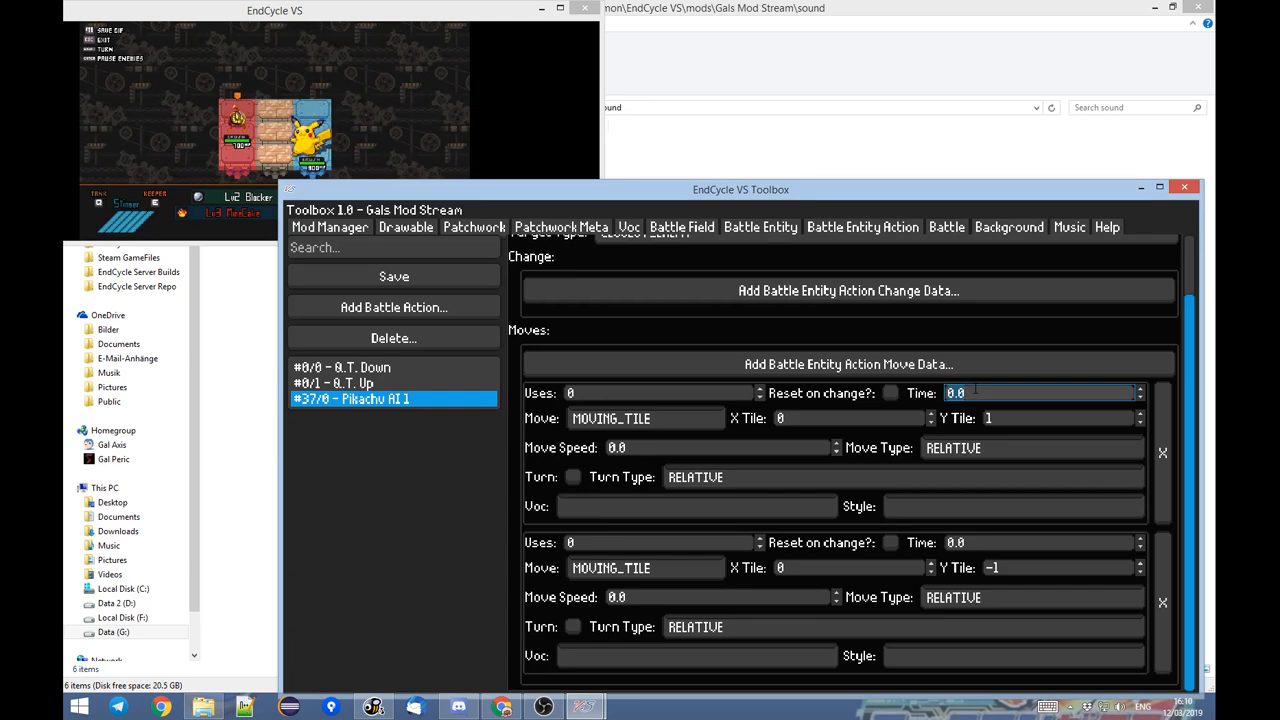
Set the Time of both move entries to 1.0 and return to the running battle.
type("1.0")
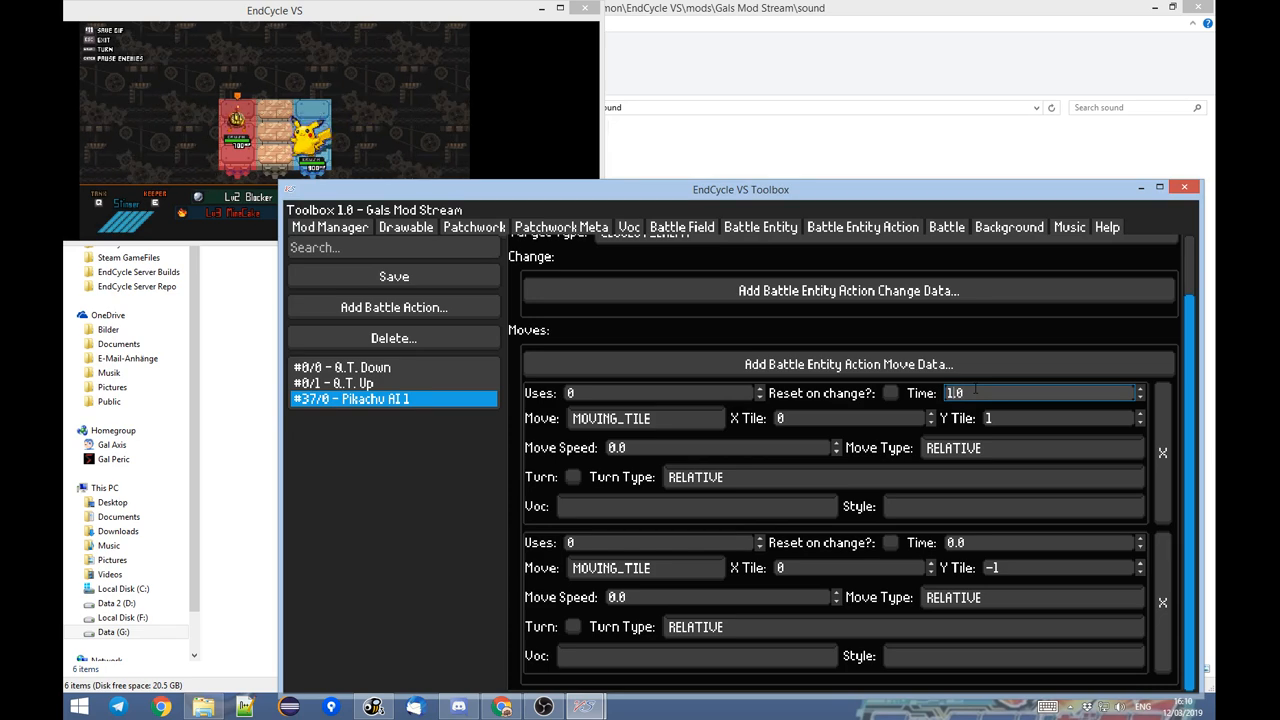
left_click(985, 542)
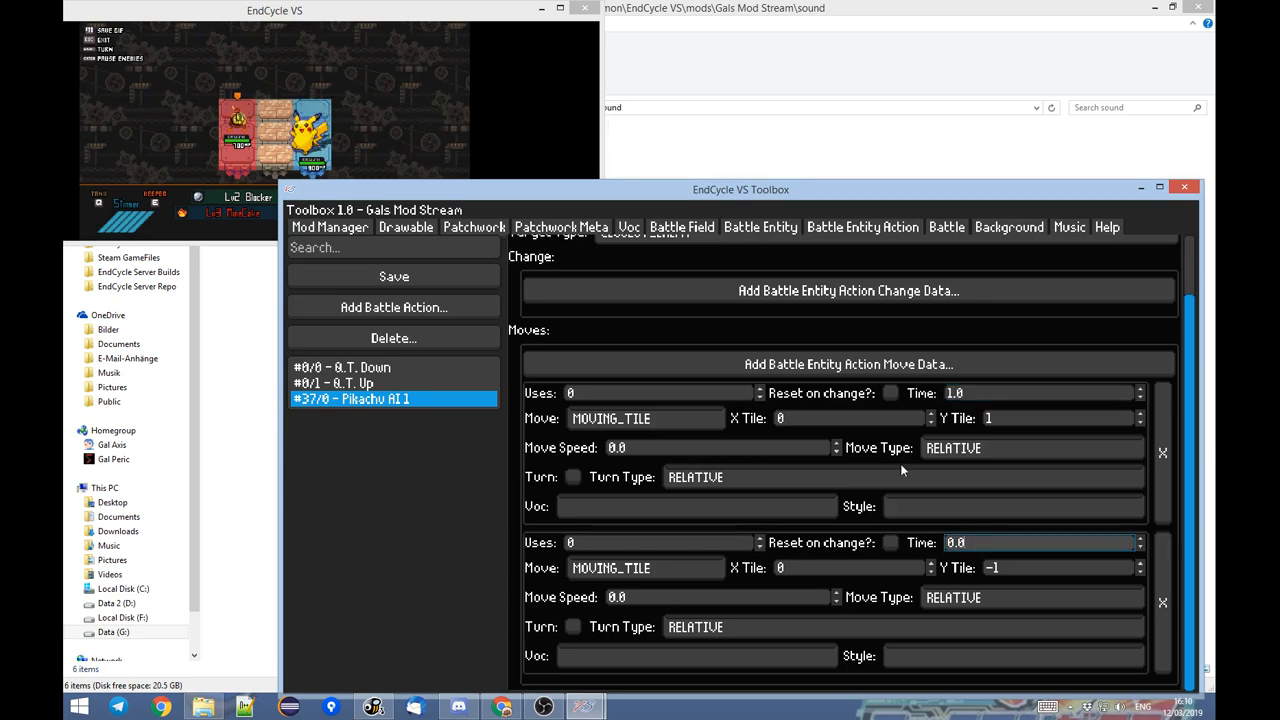
left_click(376, 120)
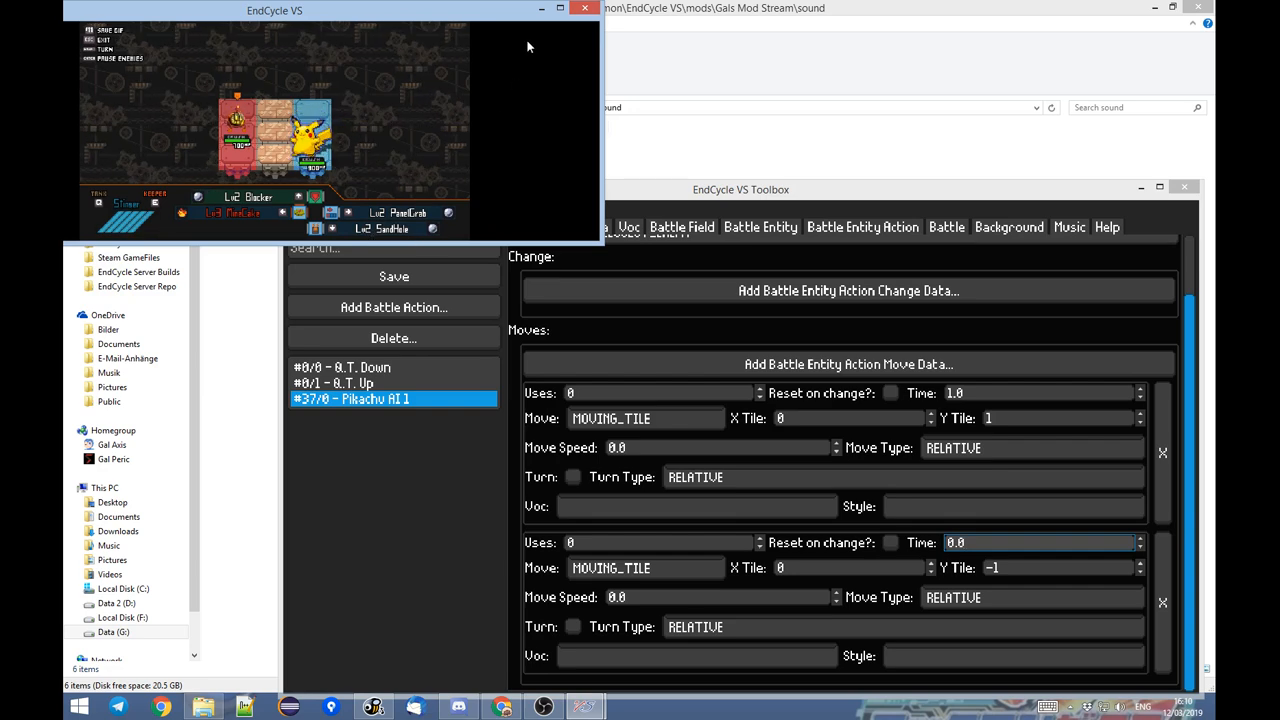
left_click(985, 542)
type("1")
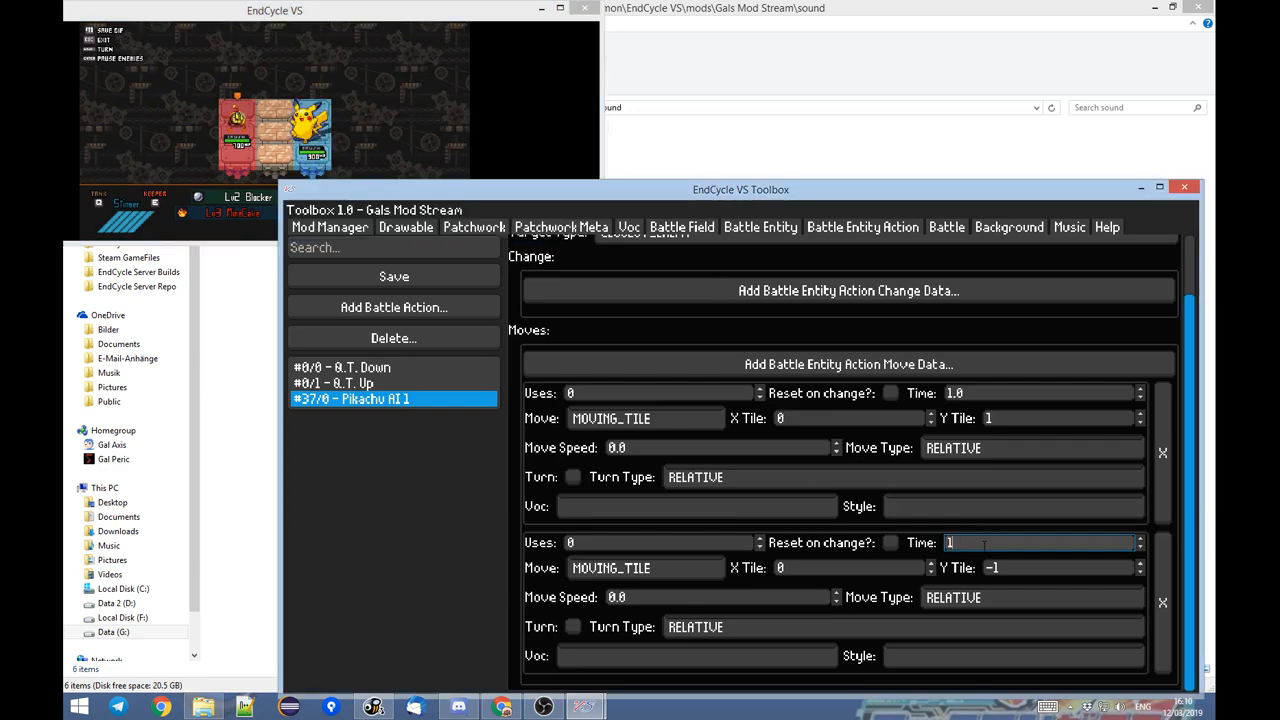
type(".0")
left_click(388, 122)
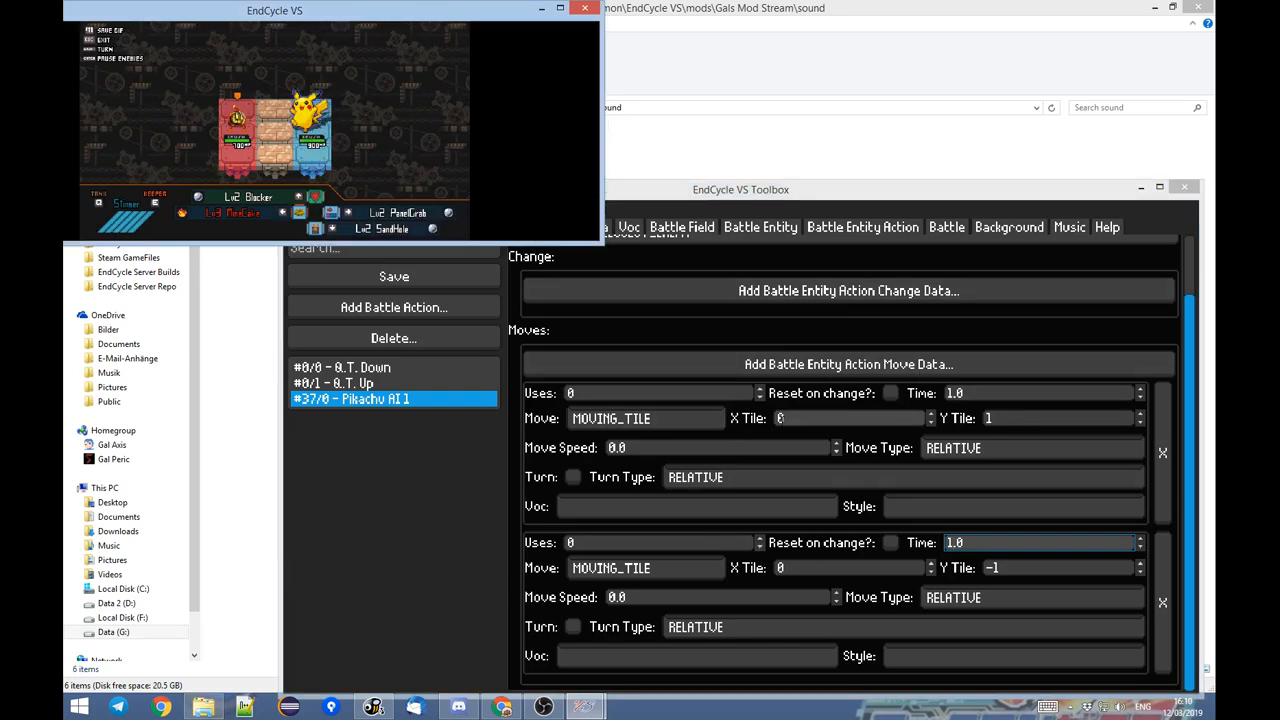
left_click(940, 449)
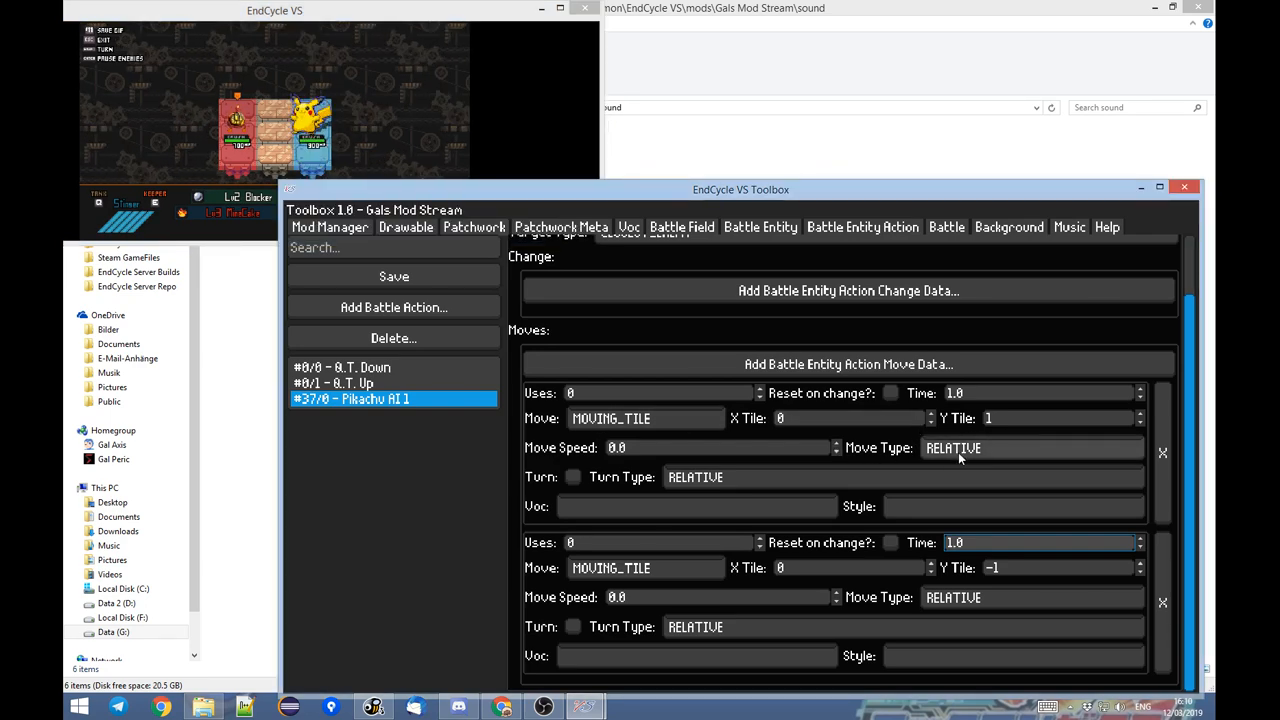
left_click(940, 449)
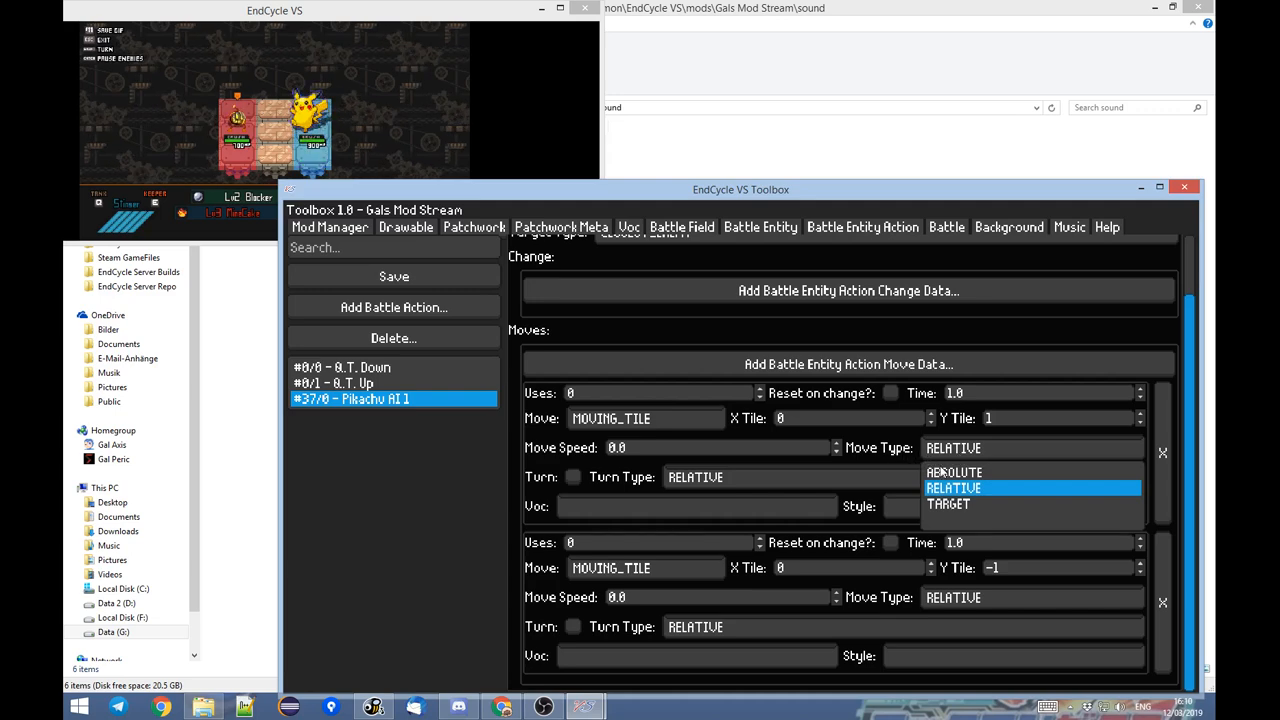
left_click(886, 450)
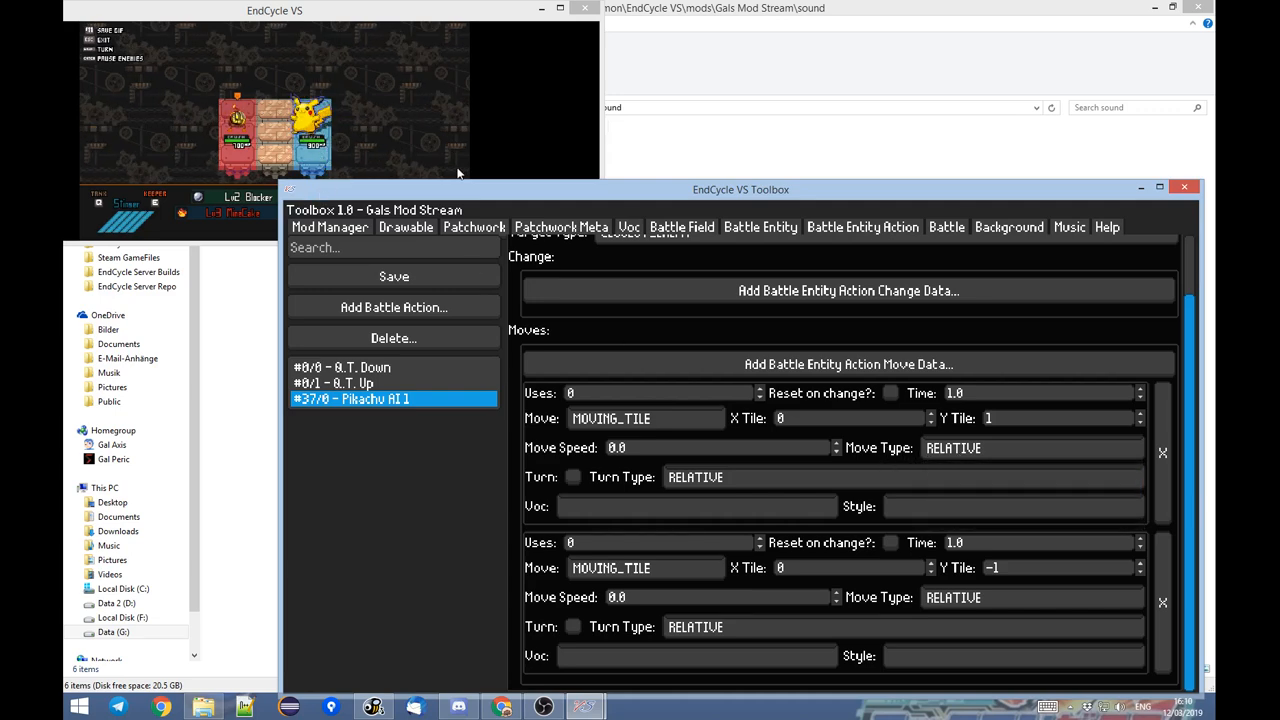
left_click(994, 419)
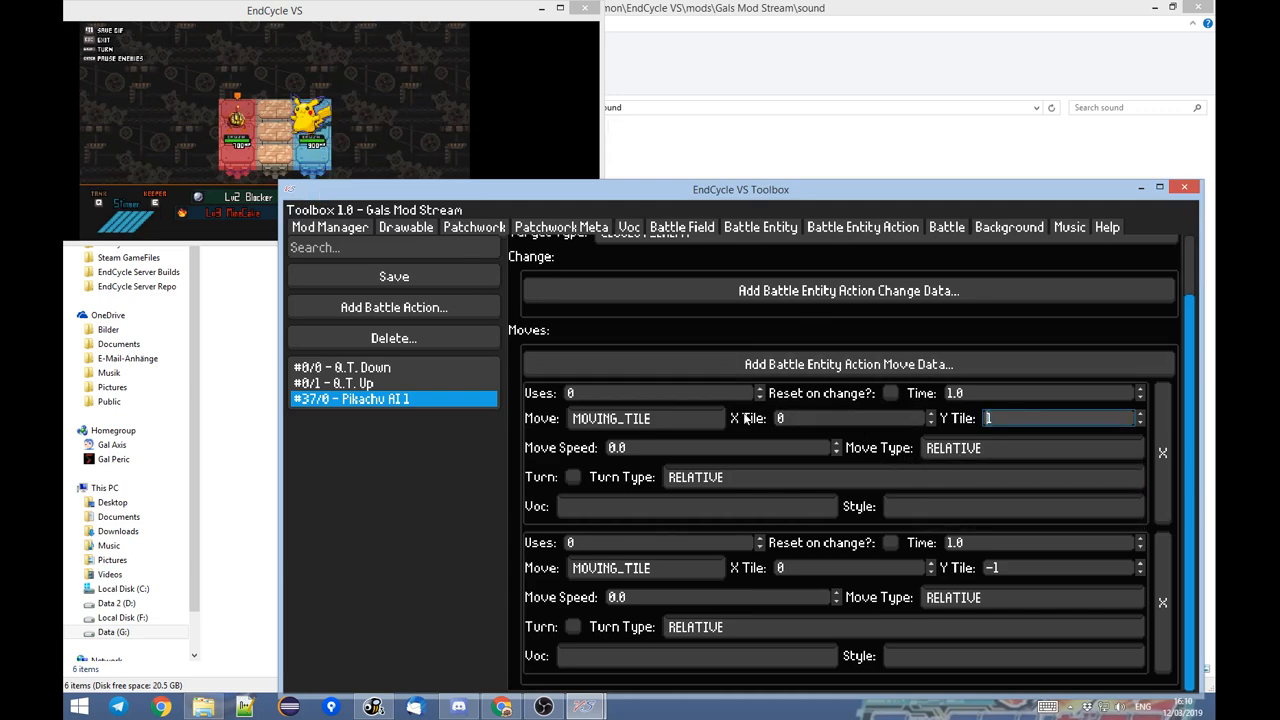
left_click(311, 144)
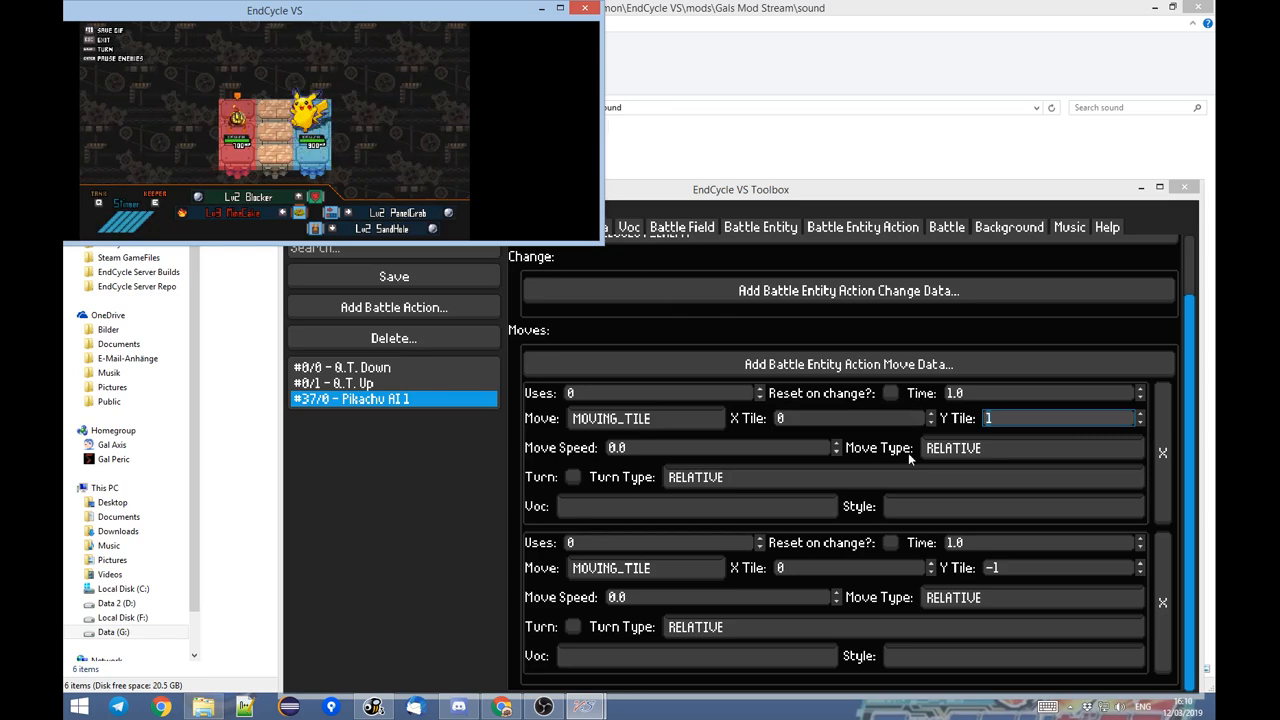
Set the second move's Y Tile to 0 and the Move Type of both entries to ABSOLUTE.
left_click(1008, 567)
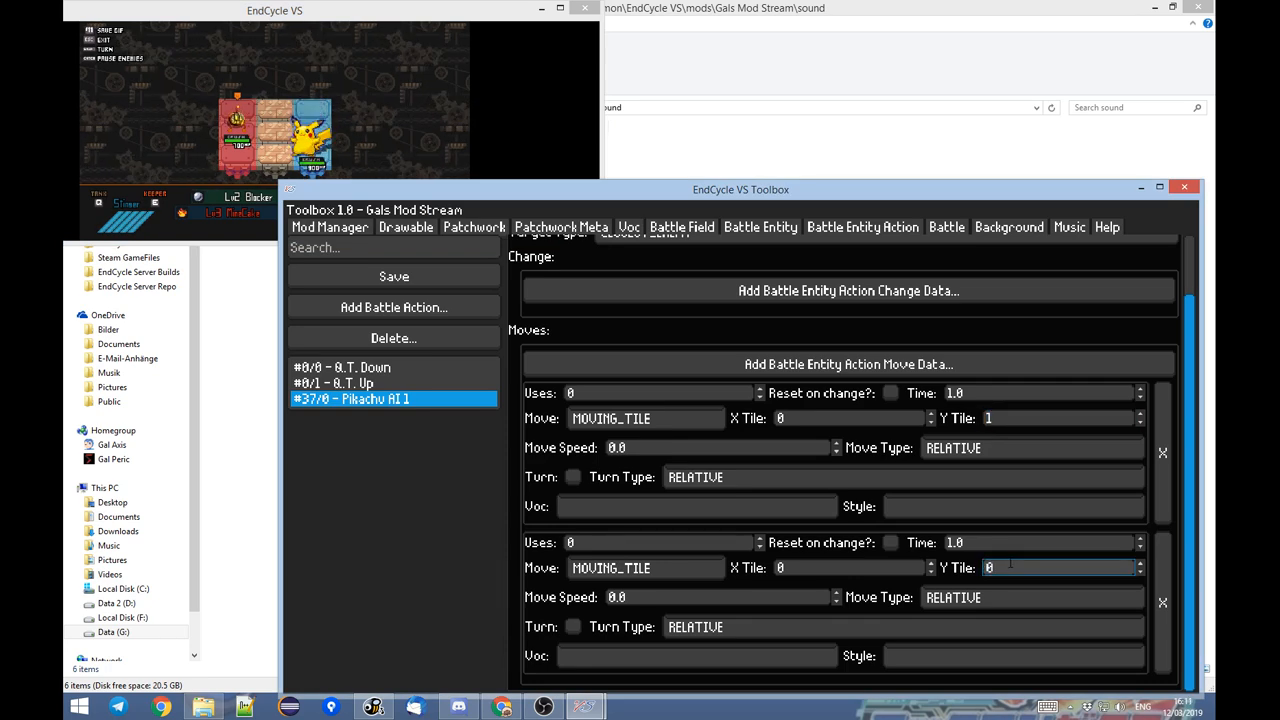
left_click(969, 440)
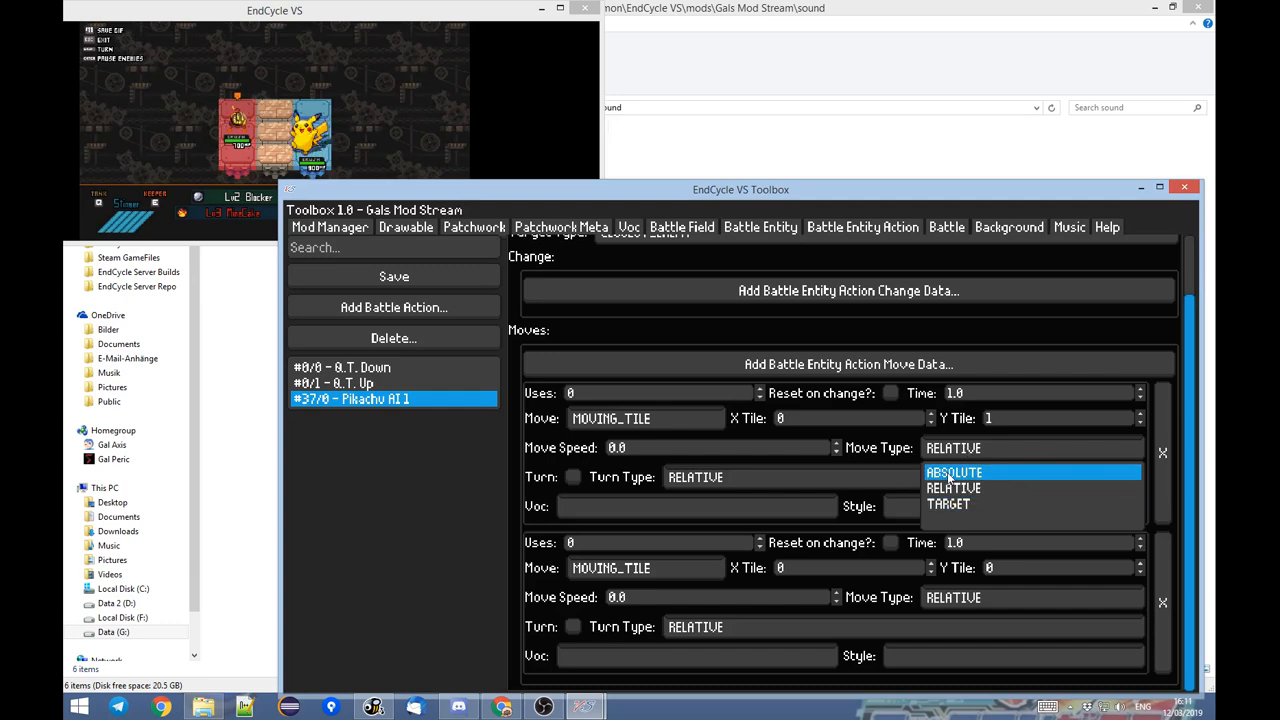
left_click(950, 474)
left_click(970, 598)
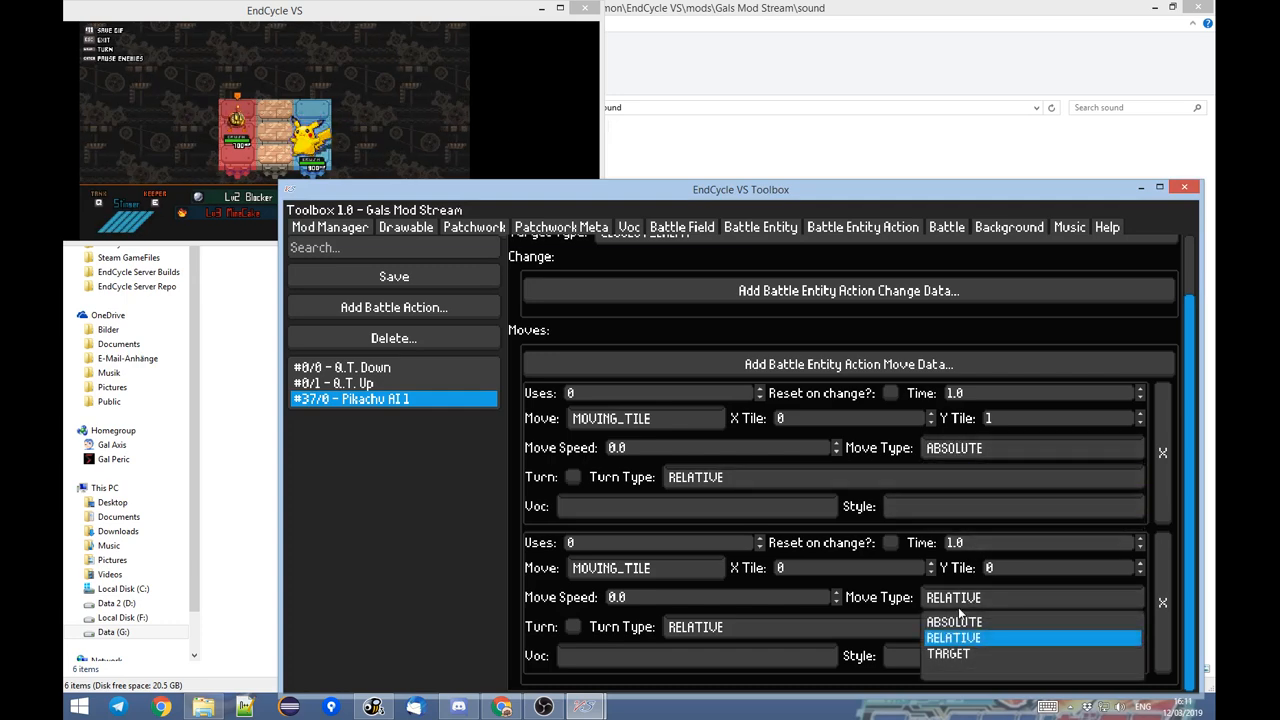
left_click(945, 620)
Pause and restart the Pikachu battle in the game to test the absolute moves.
left_click(403, 115)
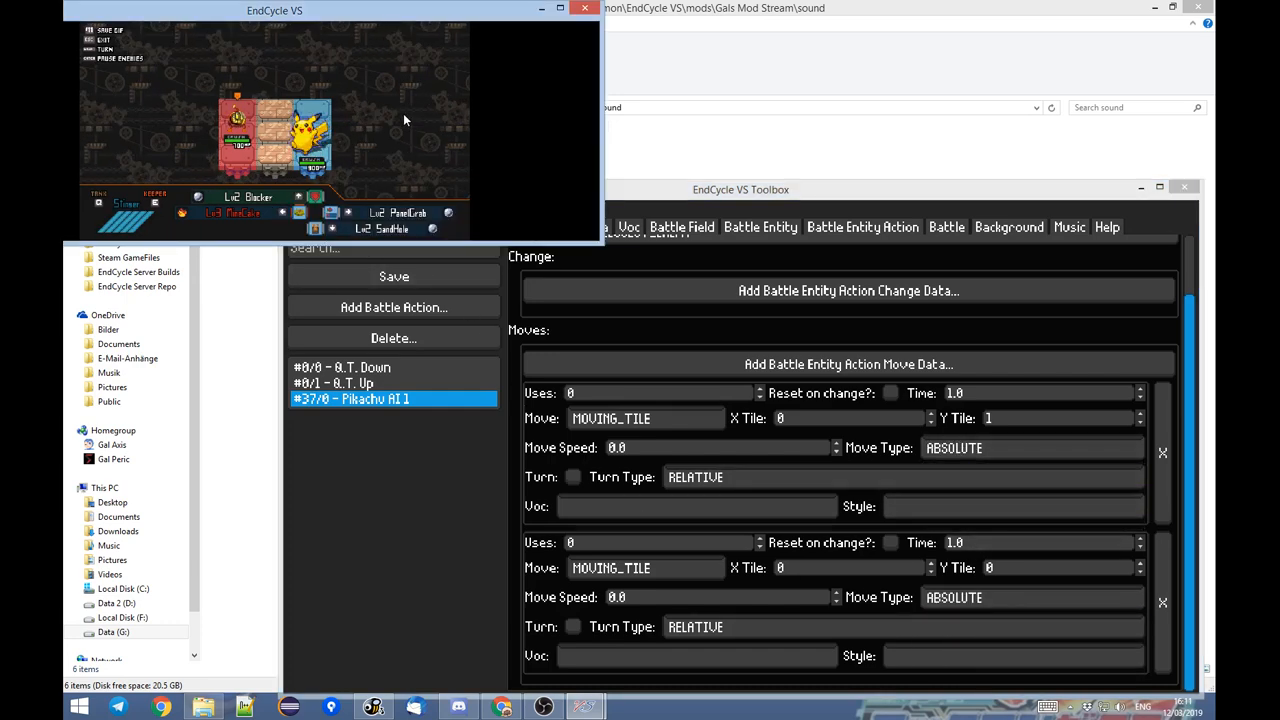
key("Escape")
left_click(416, 169)
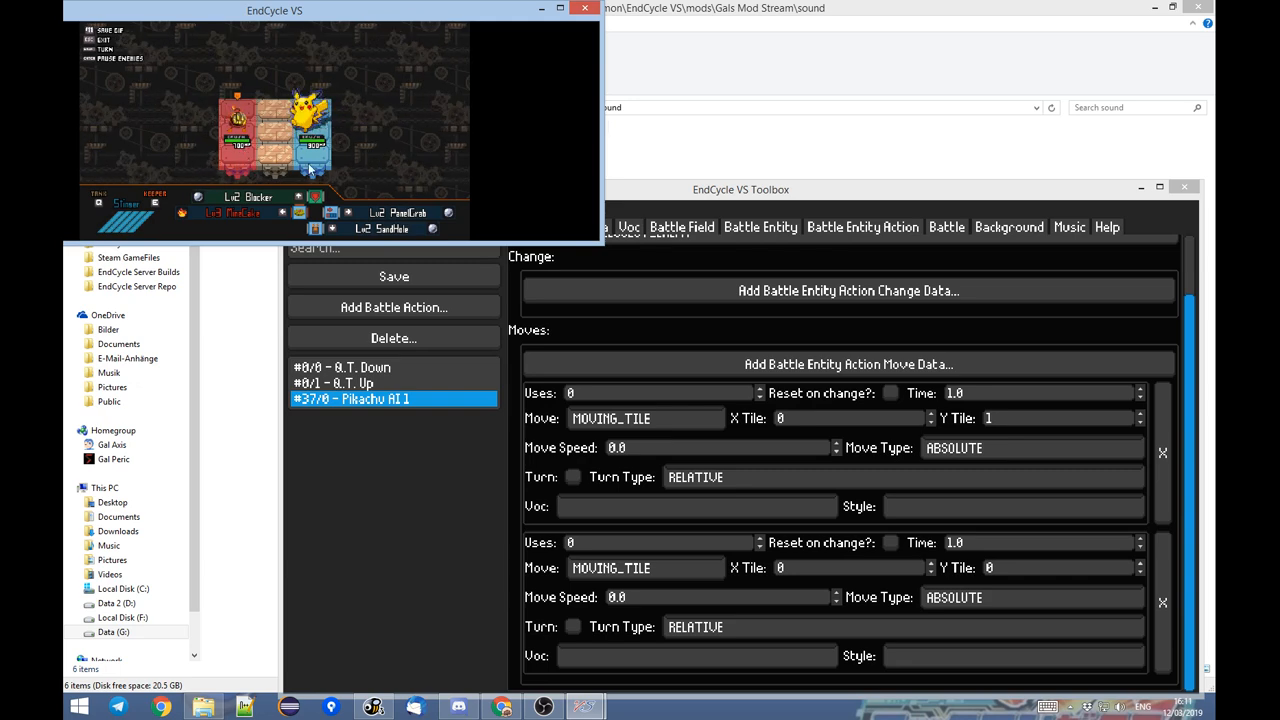
Set the X Tile of both move entries to 2 and restart the Pikachu battle in the game.
left_click(712, 422)
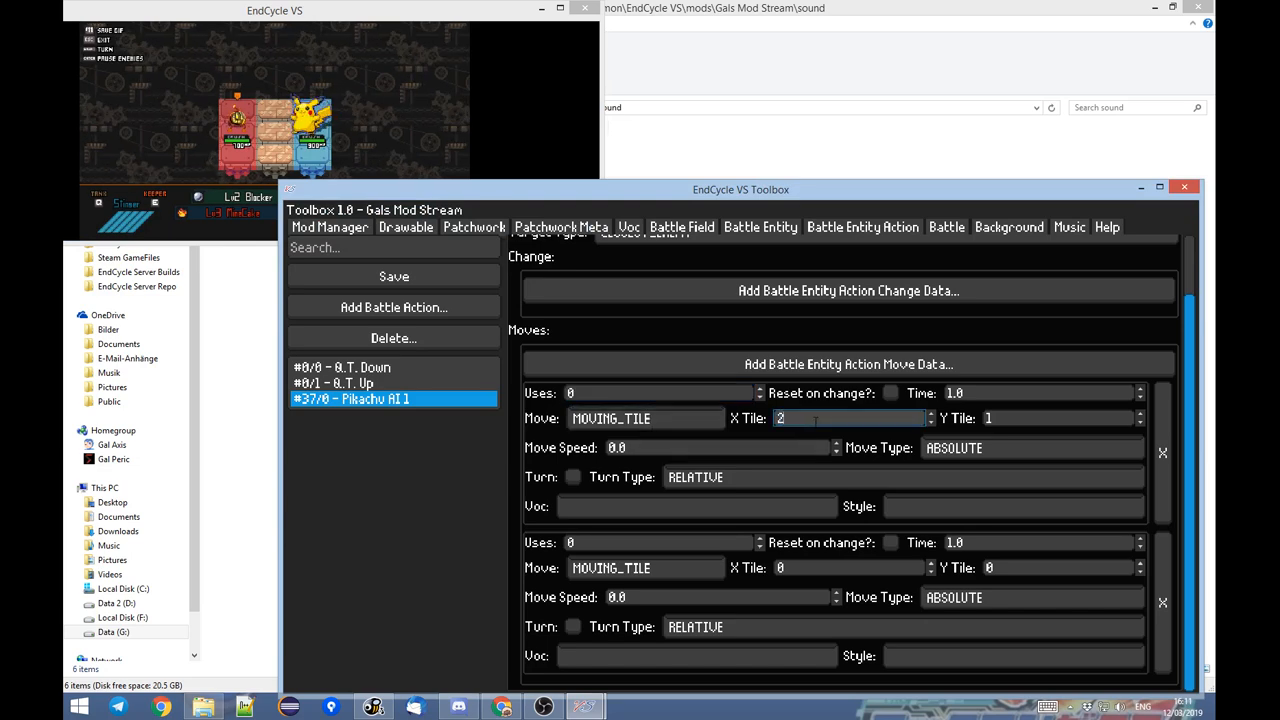
left_click(823, 567)
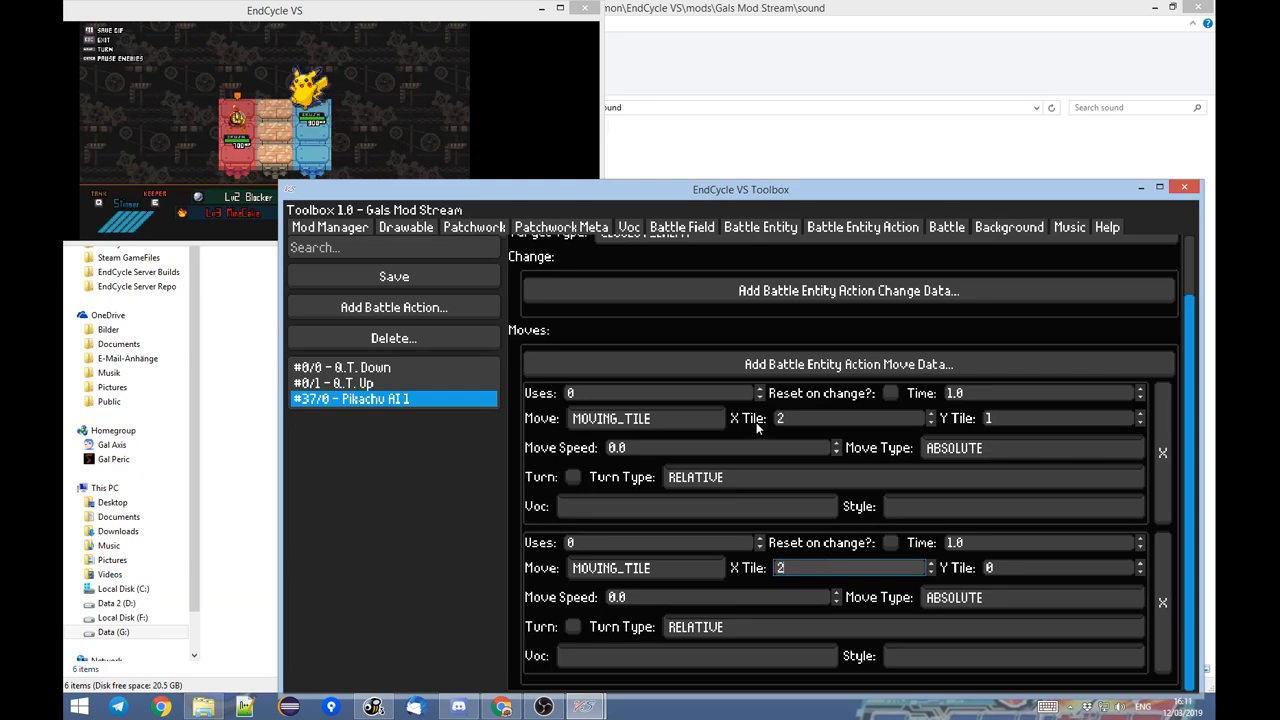
left_click(392, 109)
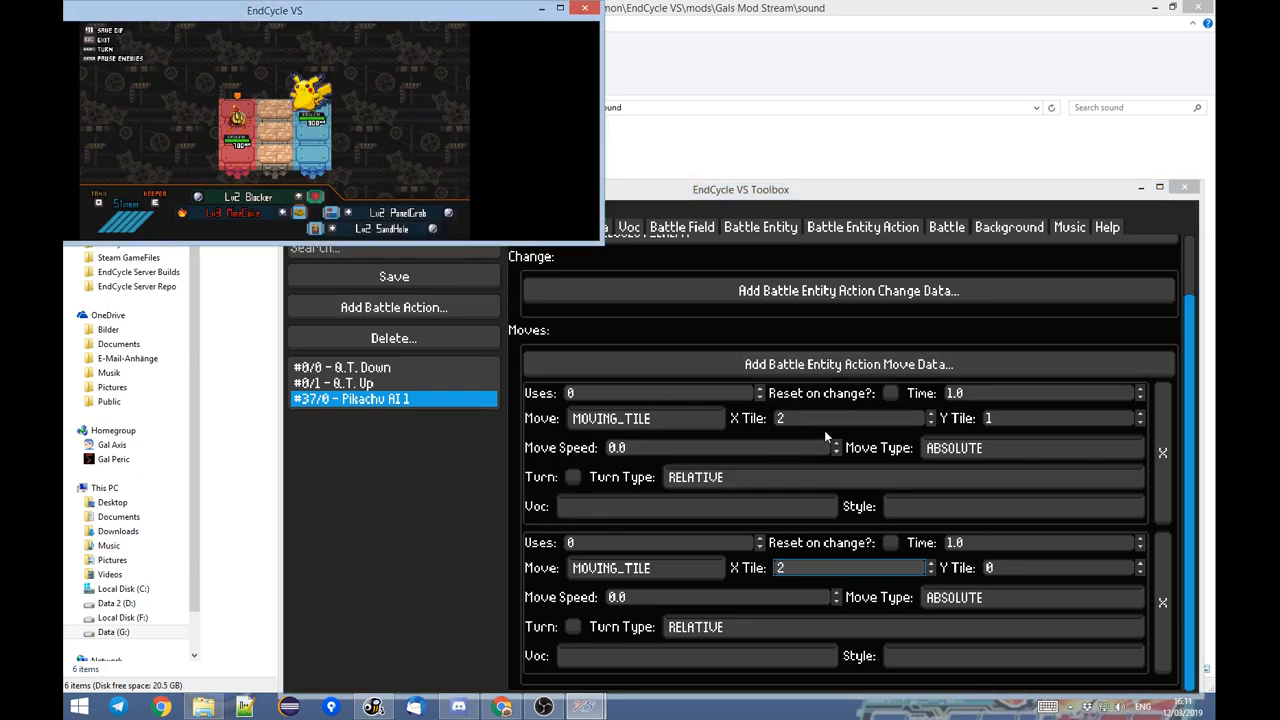
key("Escape")
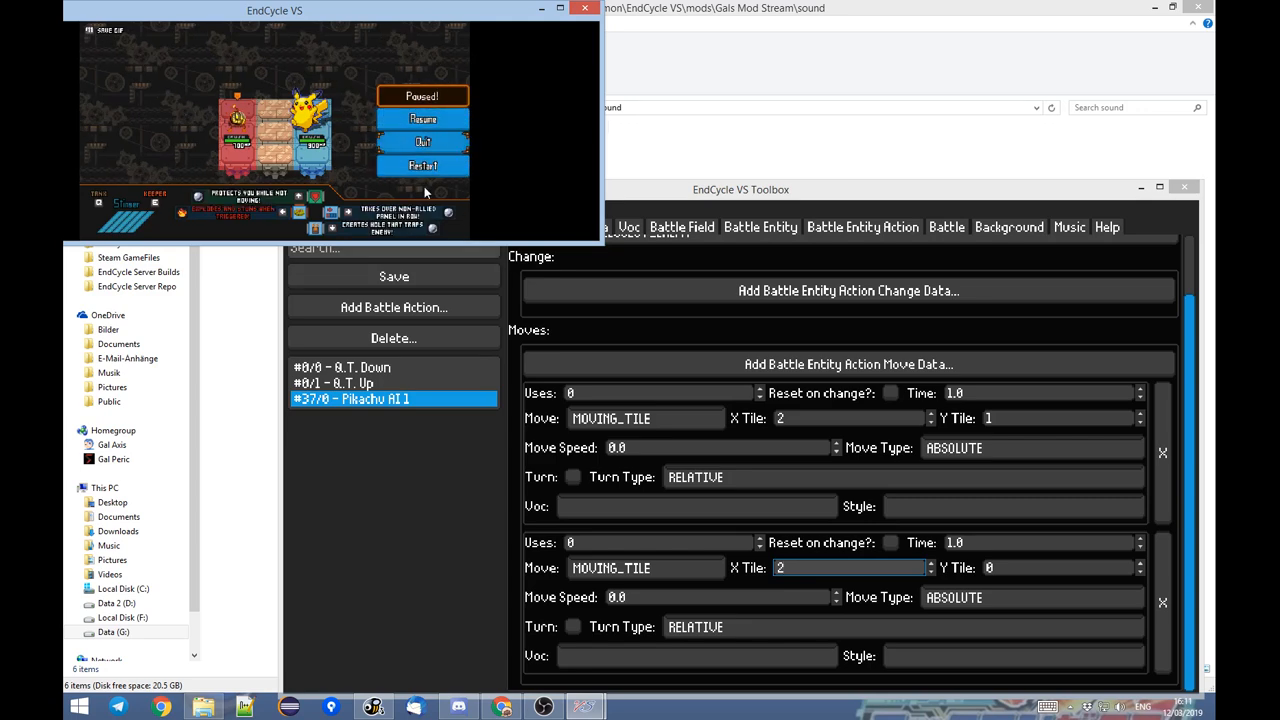
left_click(420, 171)
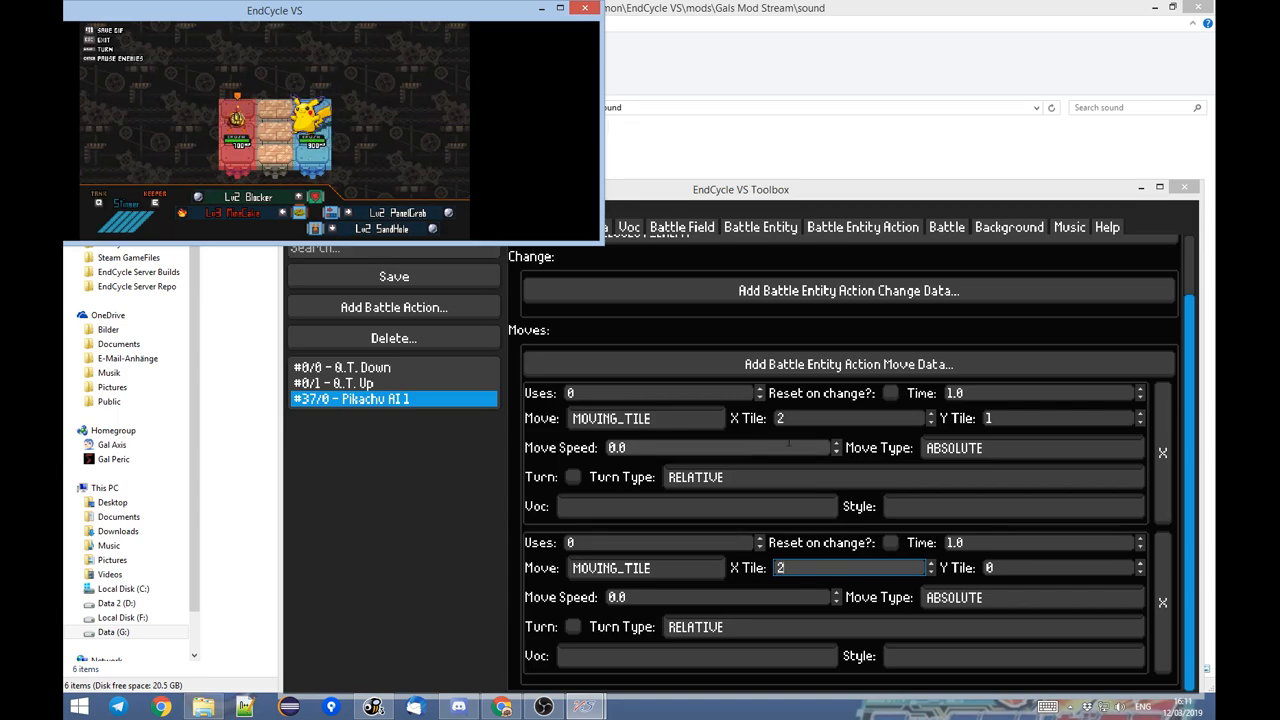
Set the first move's Y Tile to 2 and return to the running battle to test it.
left_click(1000, 418)
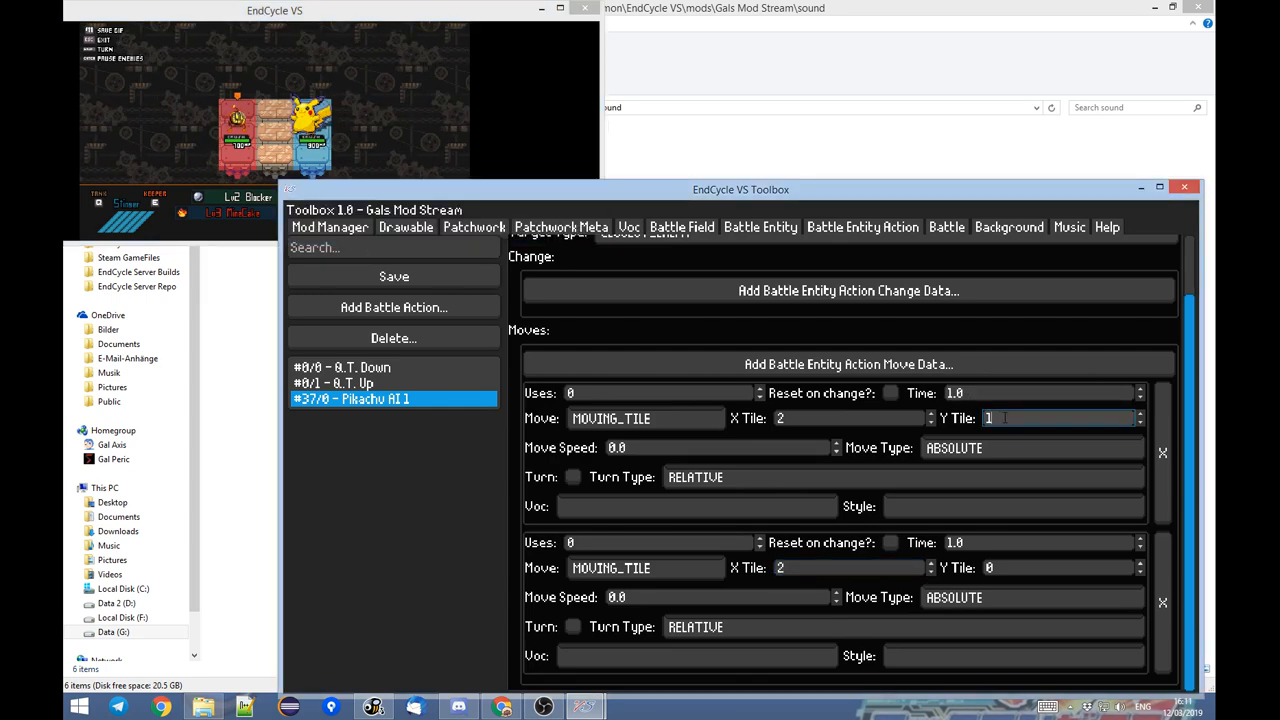
type("2")
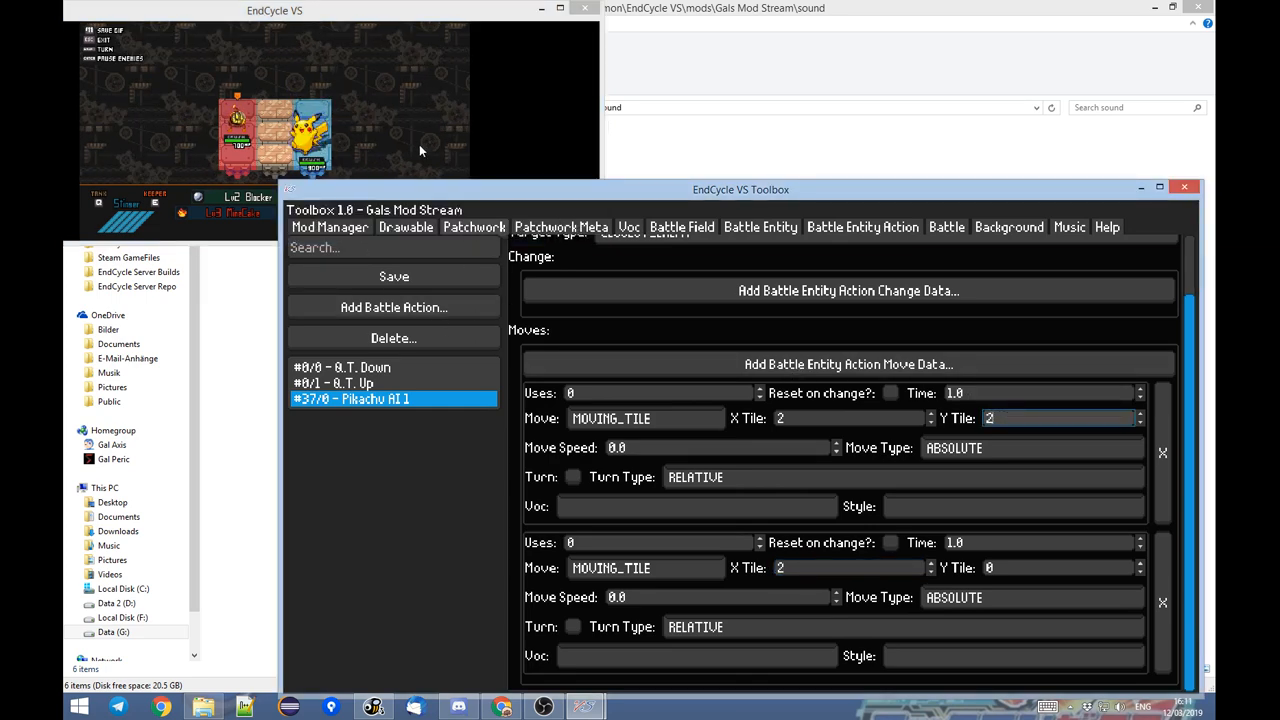
left_click(416, 140)
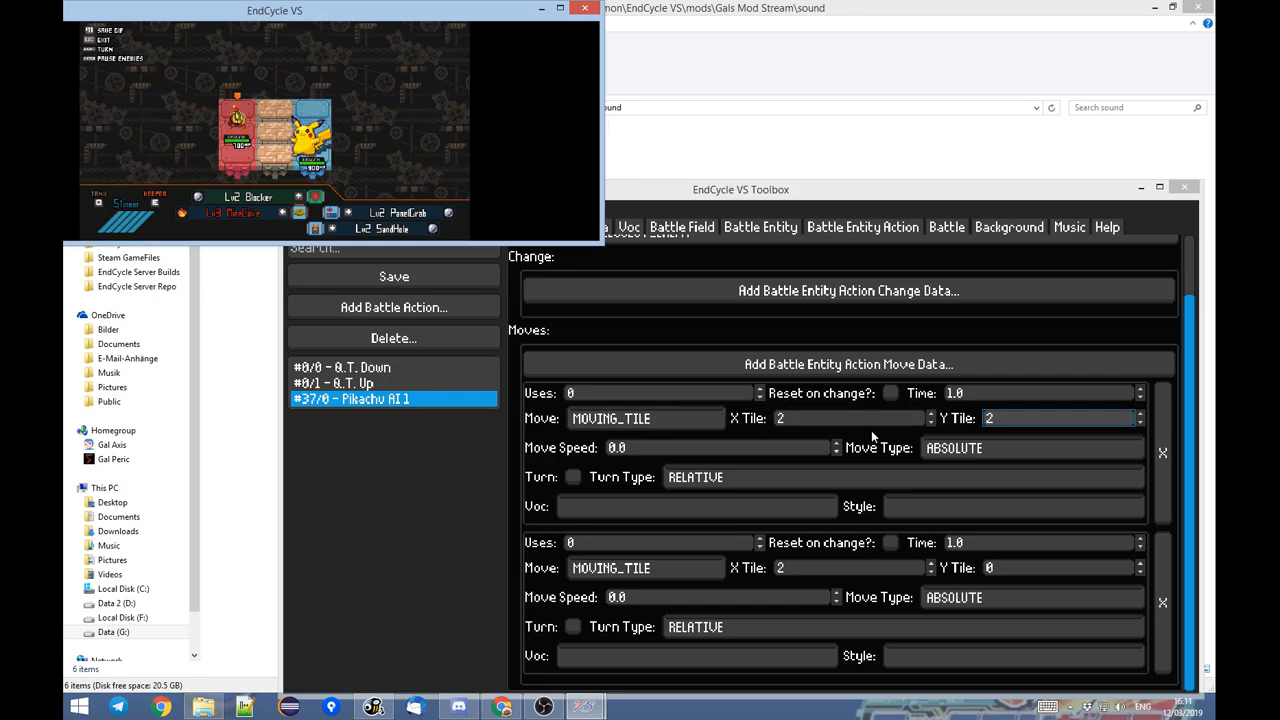
Set the first move's Move Type to TARGET and both its X Tile and Y Tile to 1.
left_click(654, 418)
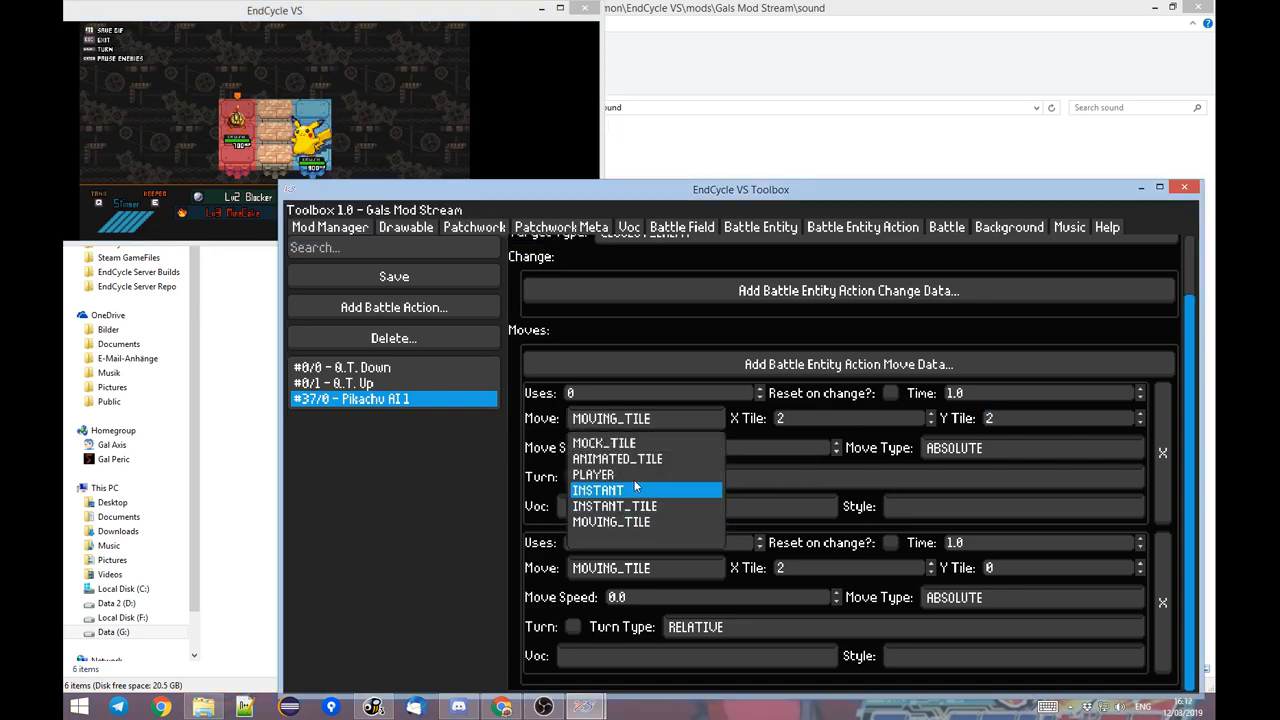
left_click(650, 418)
left_click(950, 450)
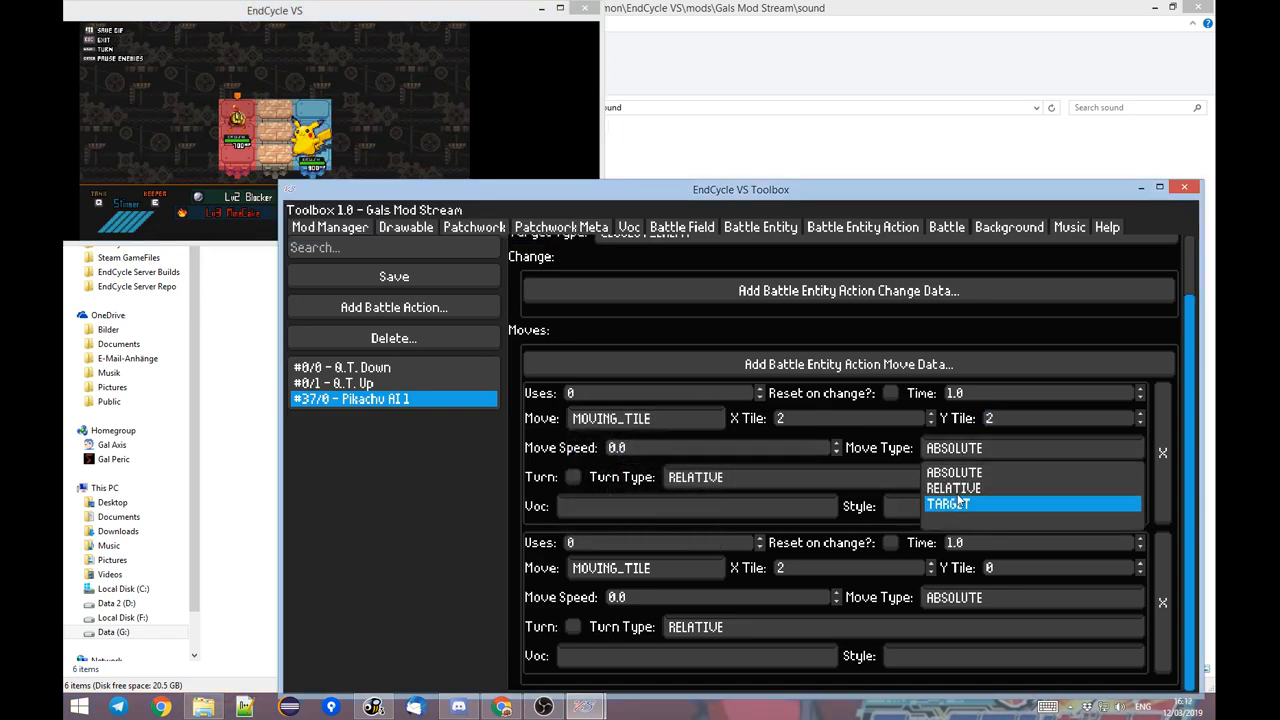
left_click(963, 503)
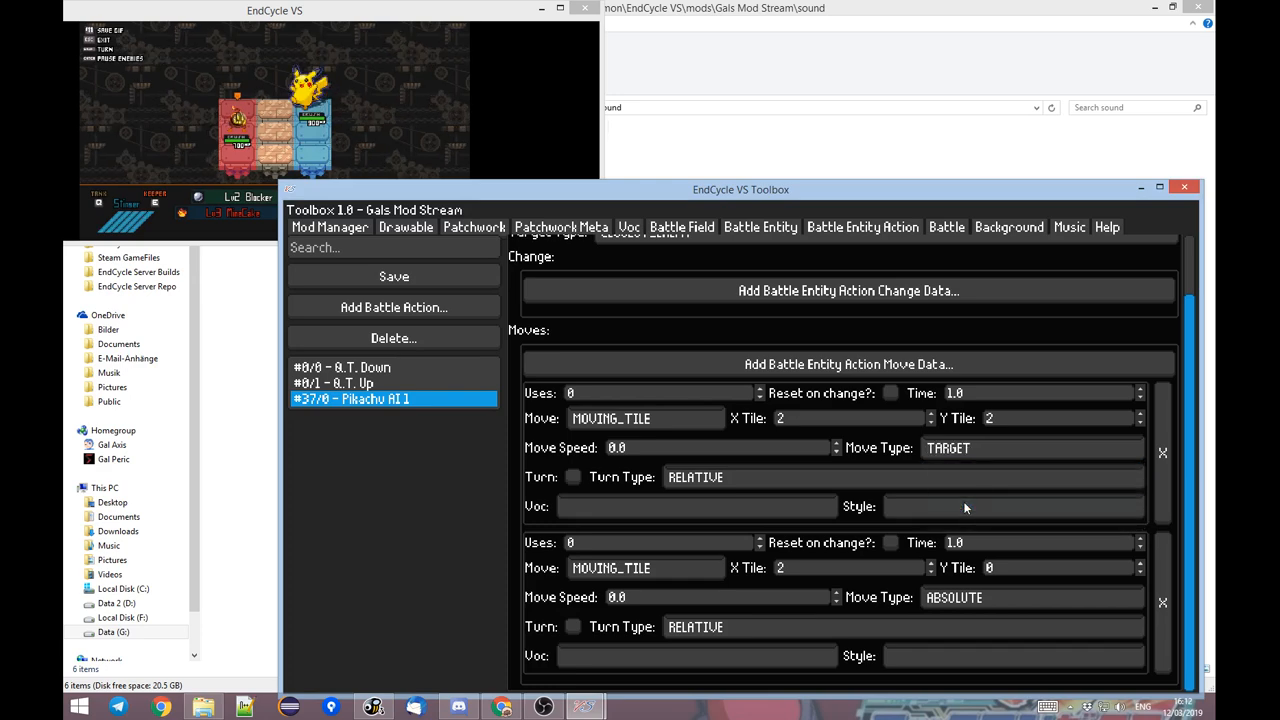
left_click(785, 419)
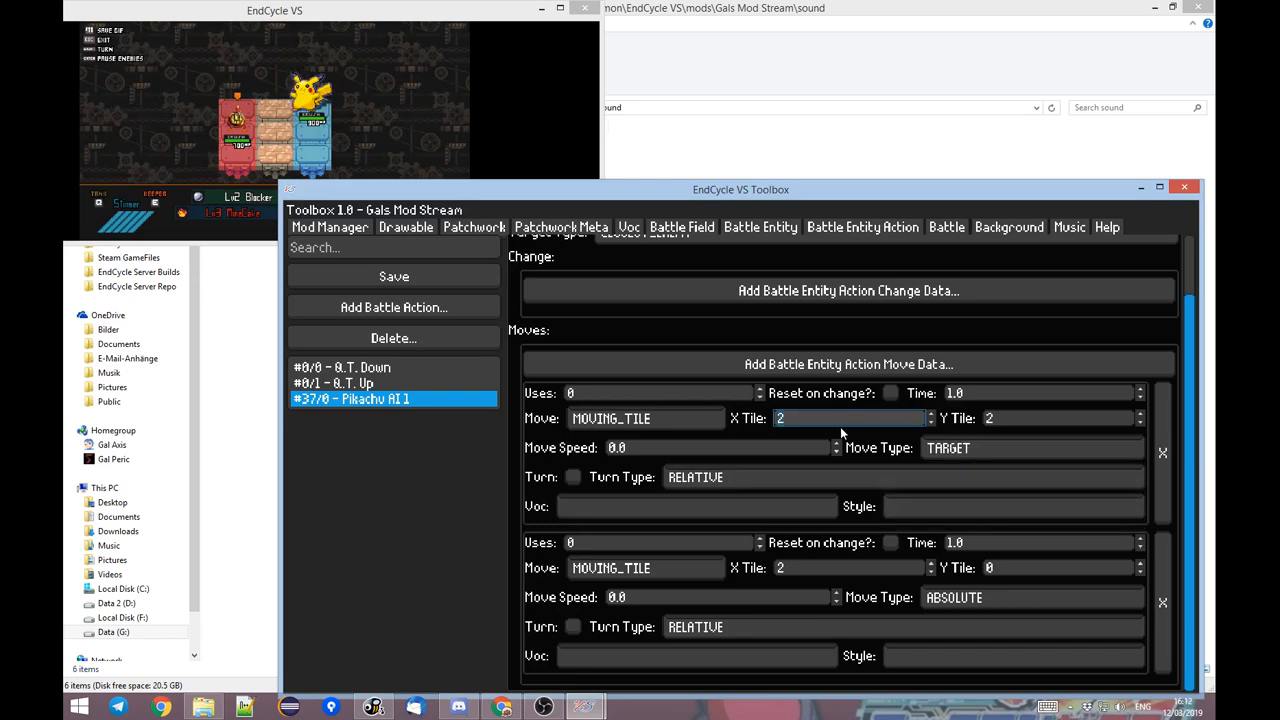
left_click(1000, 418)
type("1")
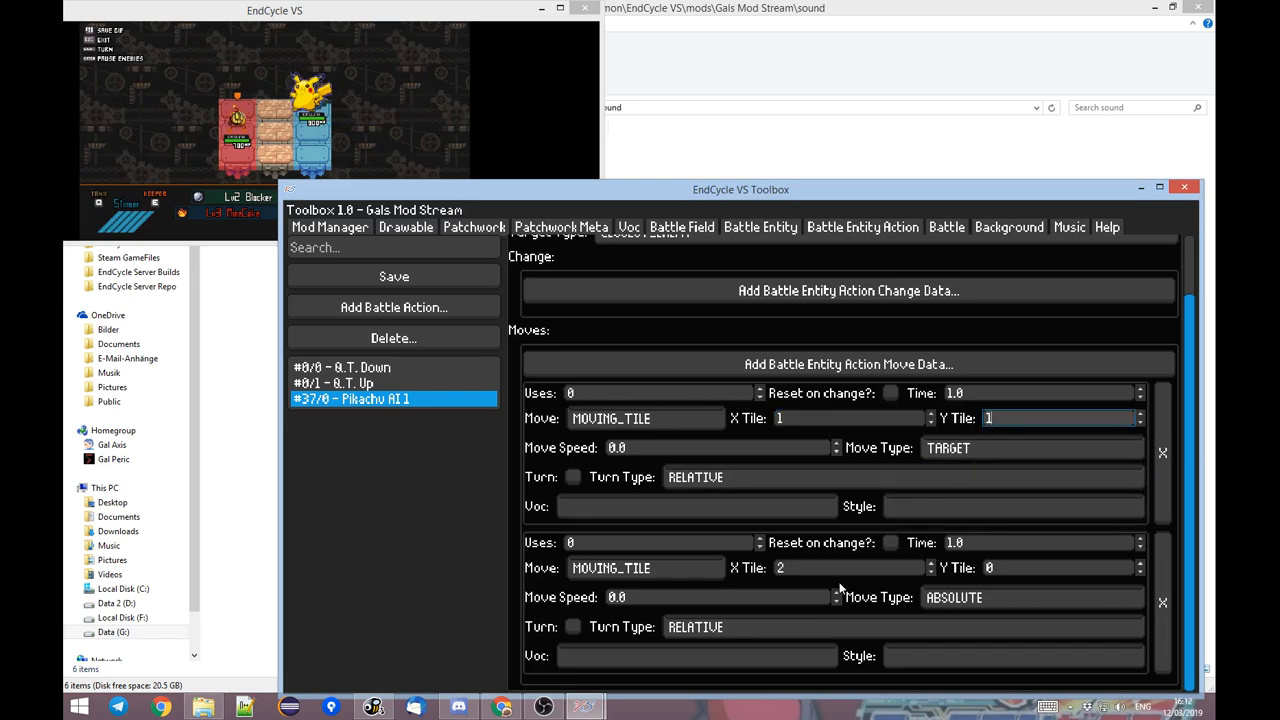
Set the second move's X Tile to 1 and its Move Type to TARGET, keeping the running battle in view.
left_click(800, 568)
key("BackSpace")
type("1")
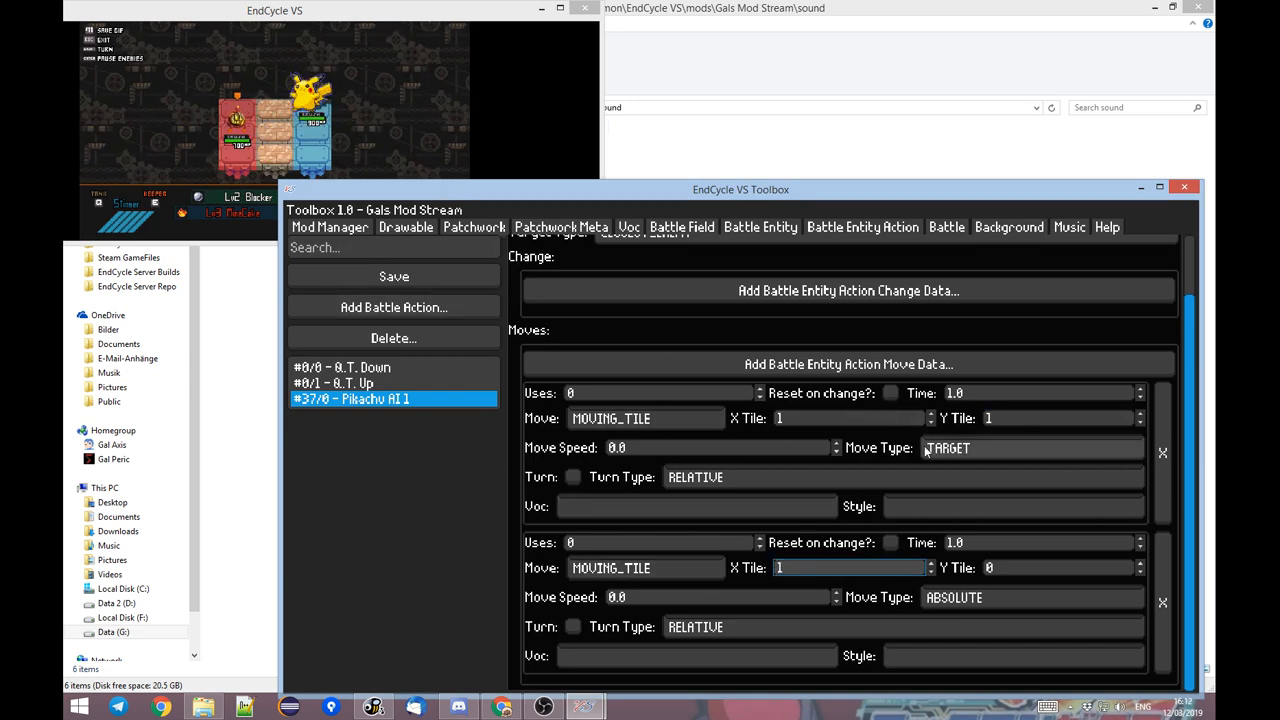
left_click(1000, 418)
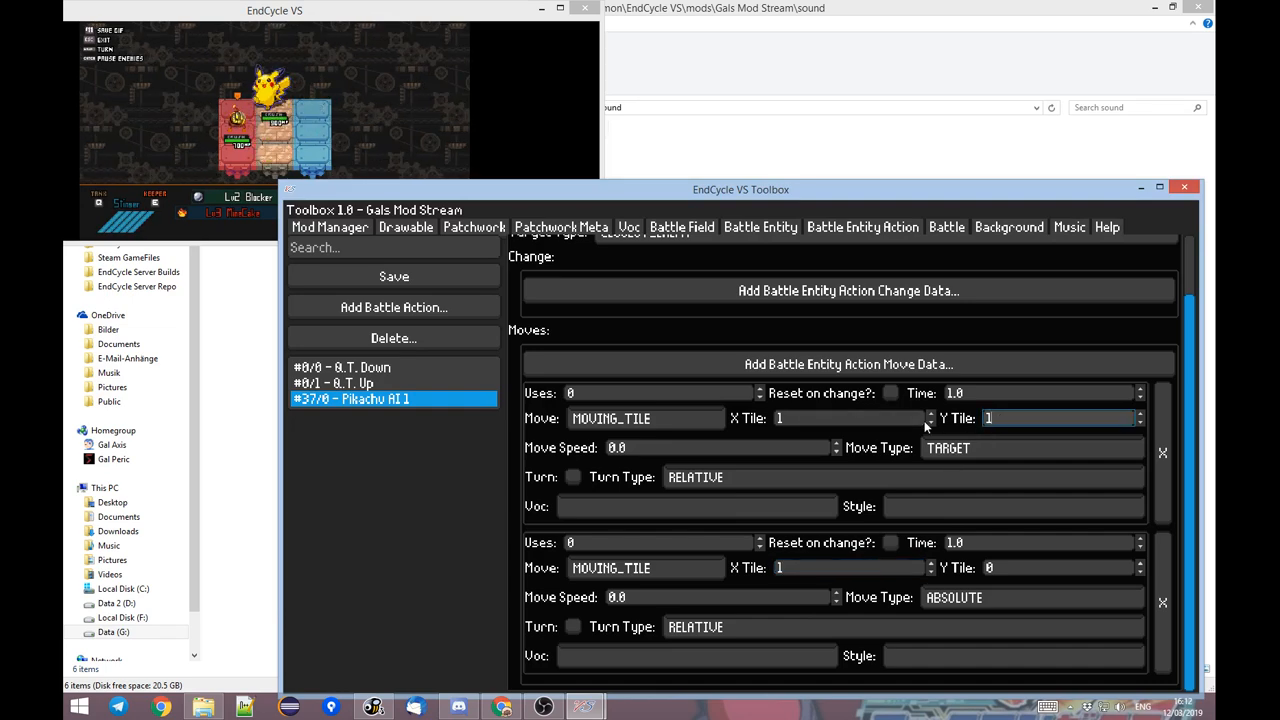
left_click(960, 597)
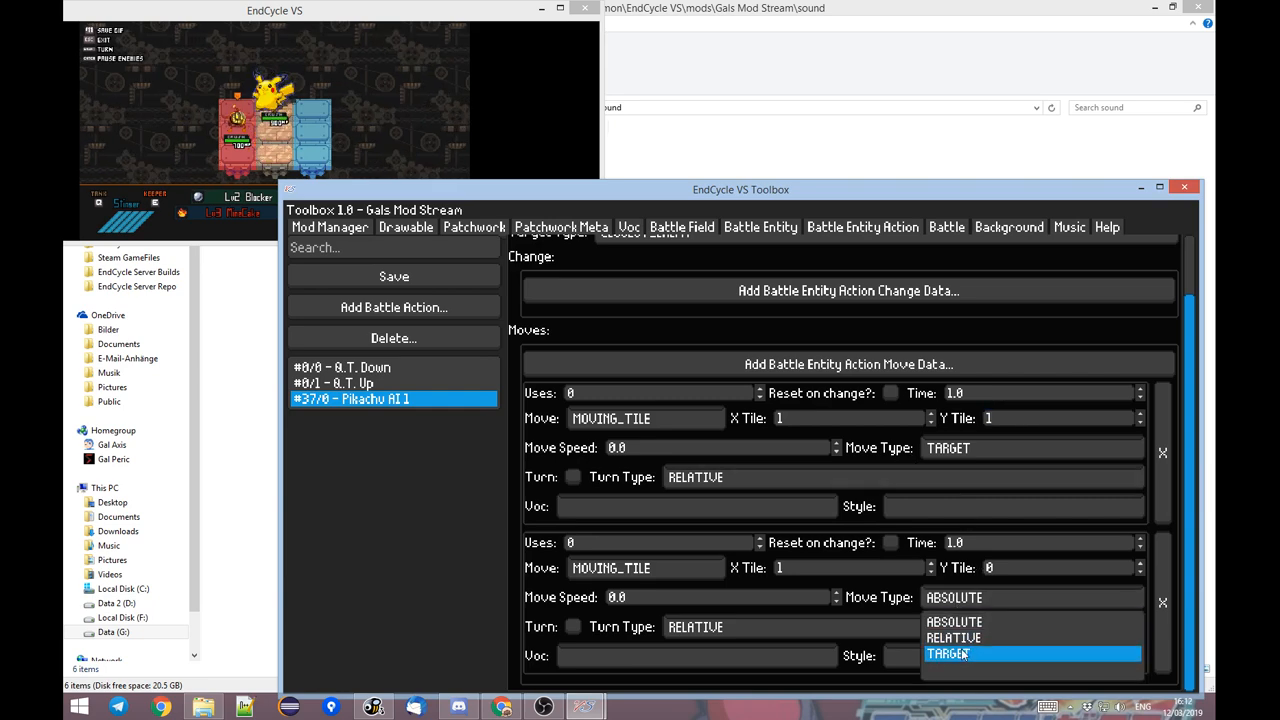
left_click(962, 655)
left_click(424, 112)
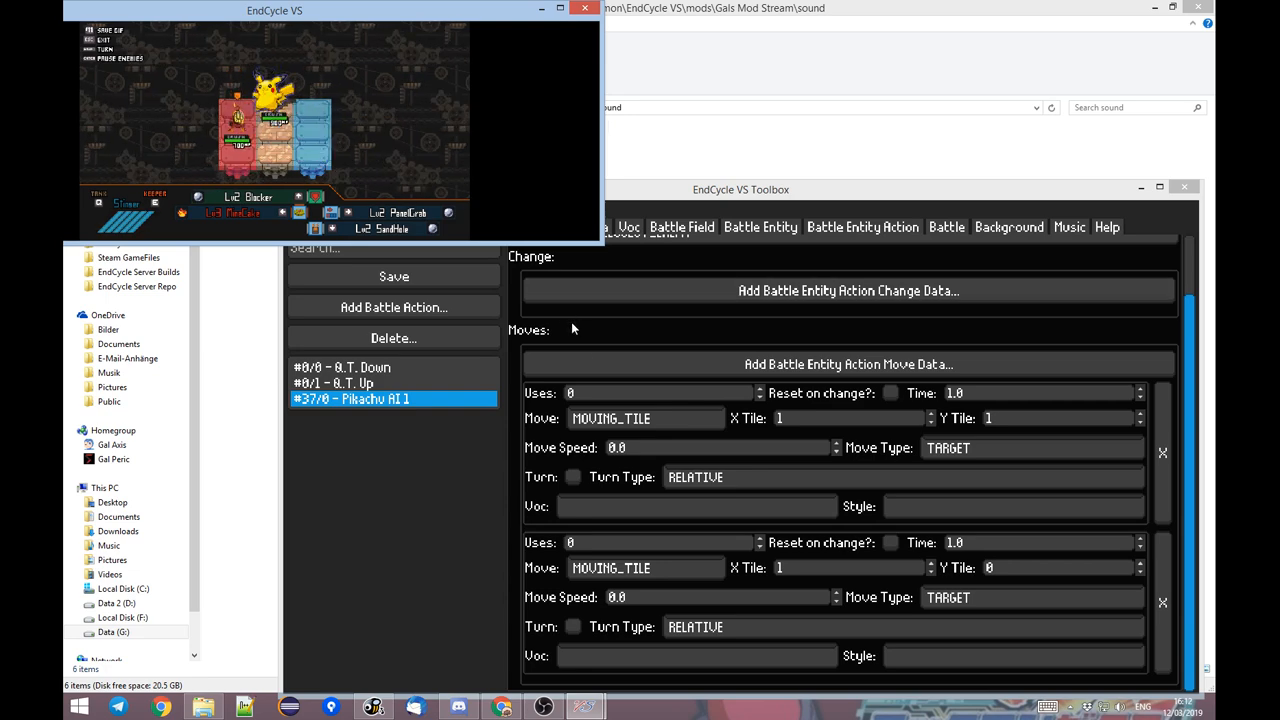
Assign #0/21 - Lv0 Push as the Voc of the second move entry.
left_click(523, 449)
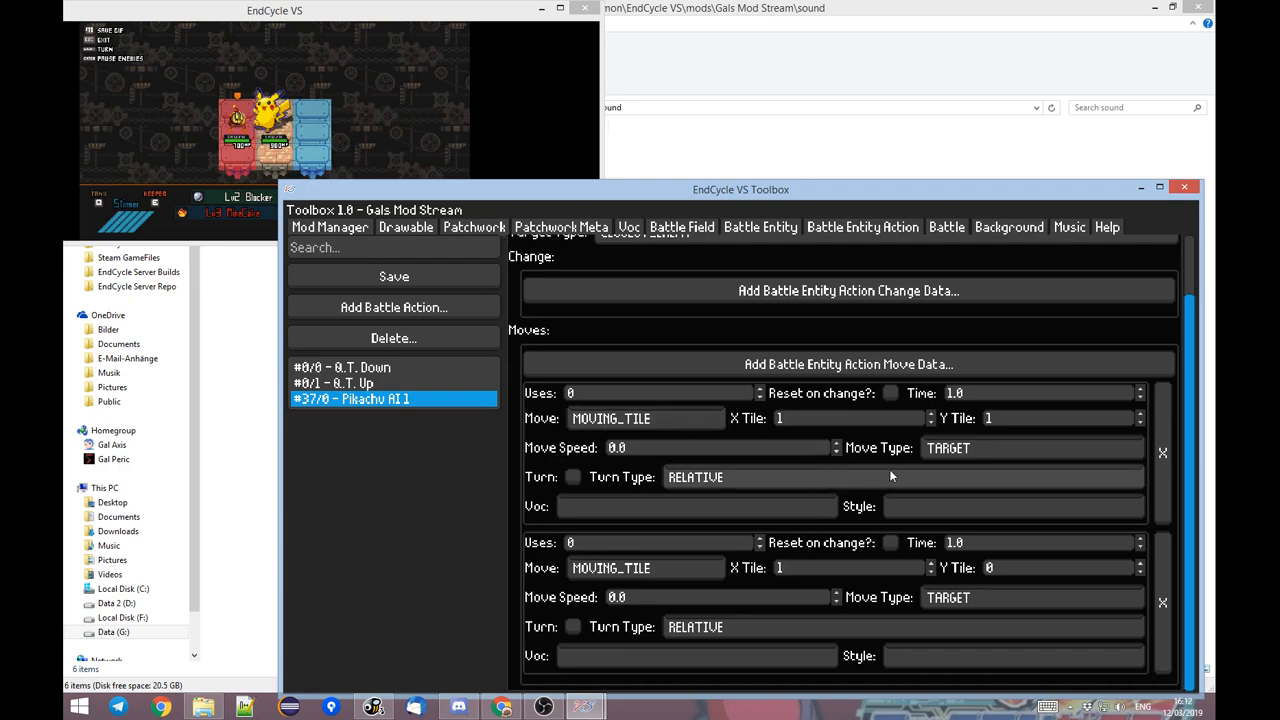
left_click(638, 662)
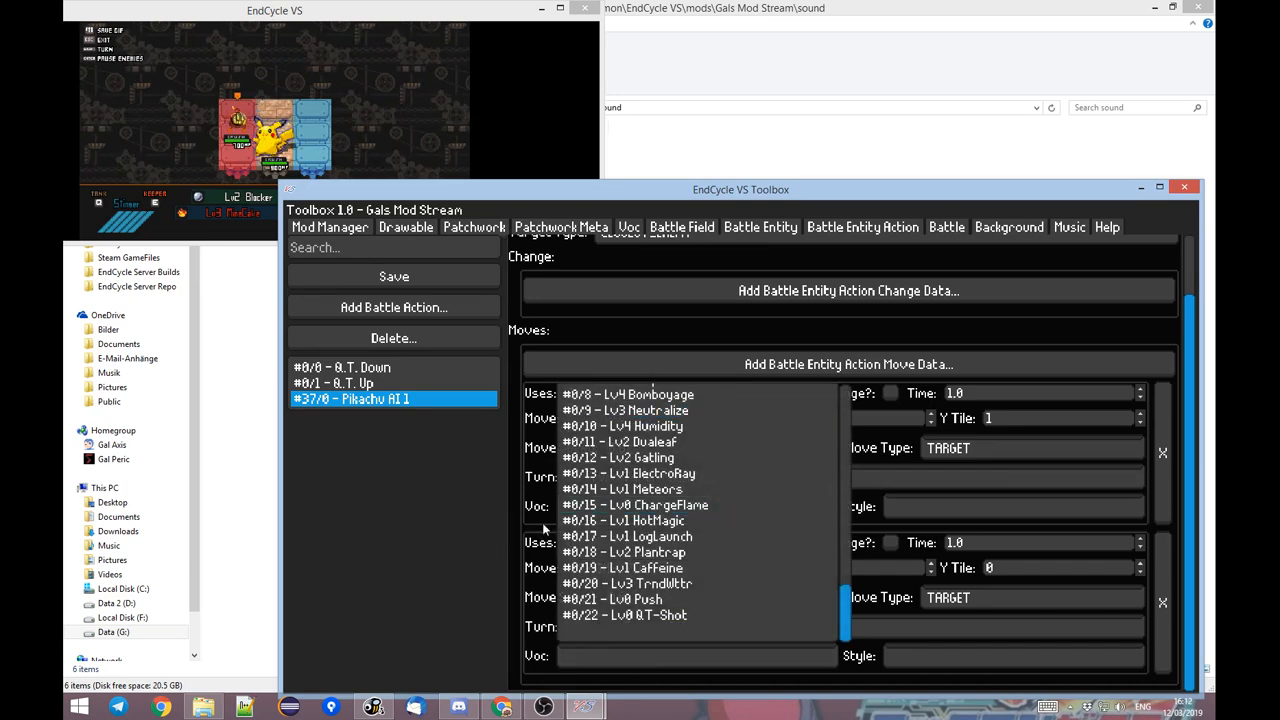
left_click(600, 652)
left_click(604, 657)
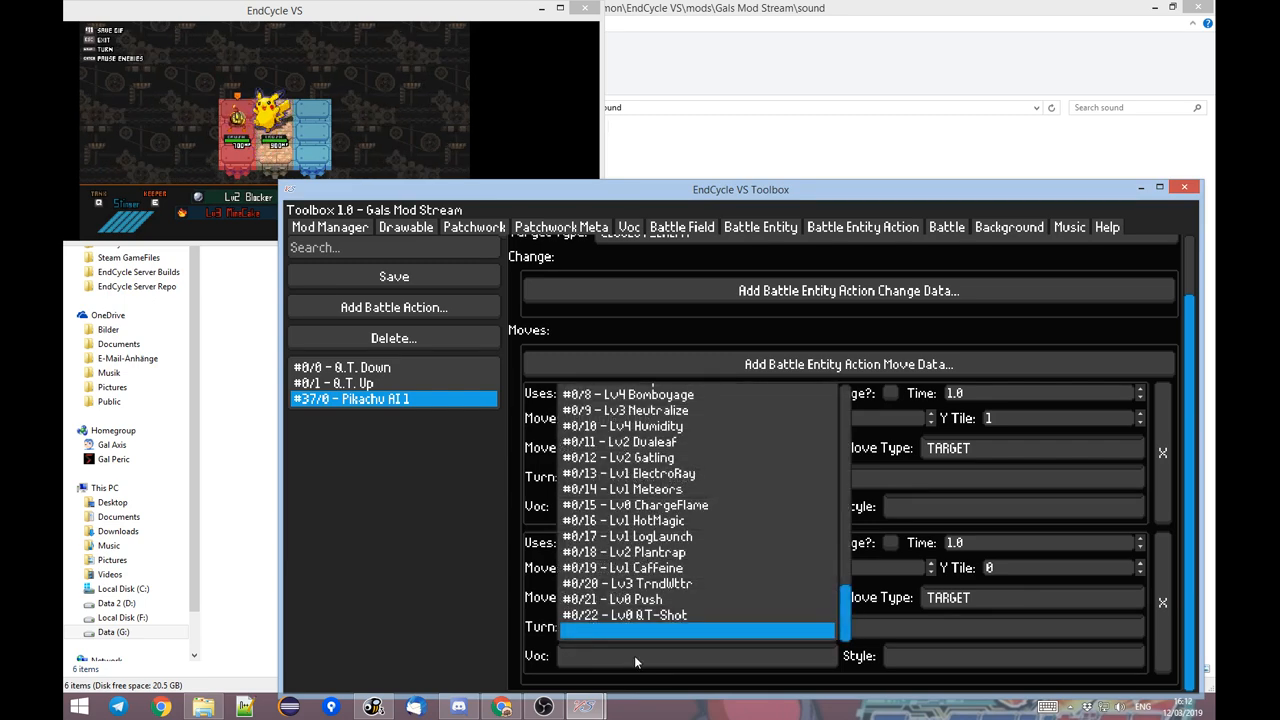
left_click(634, 660)
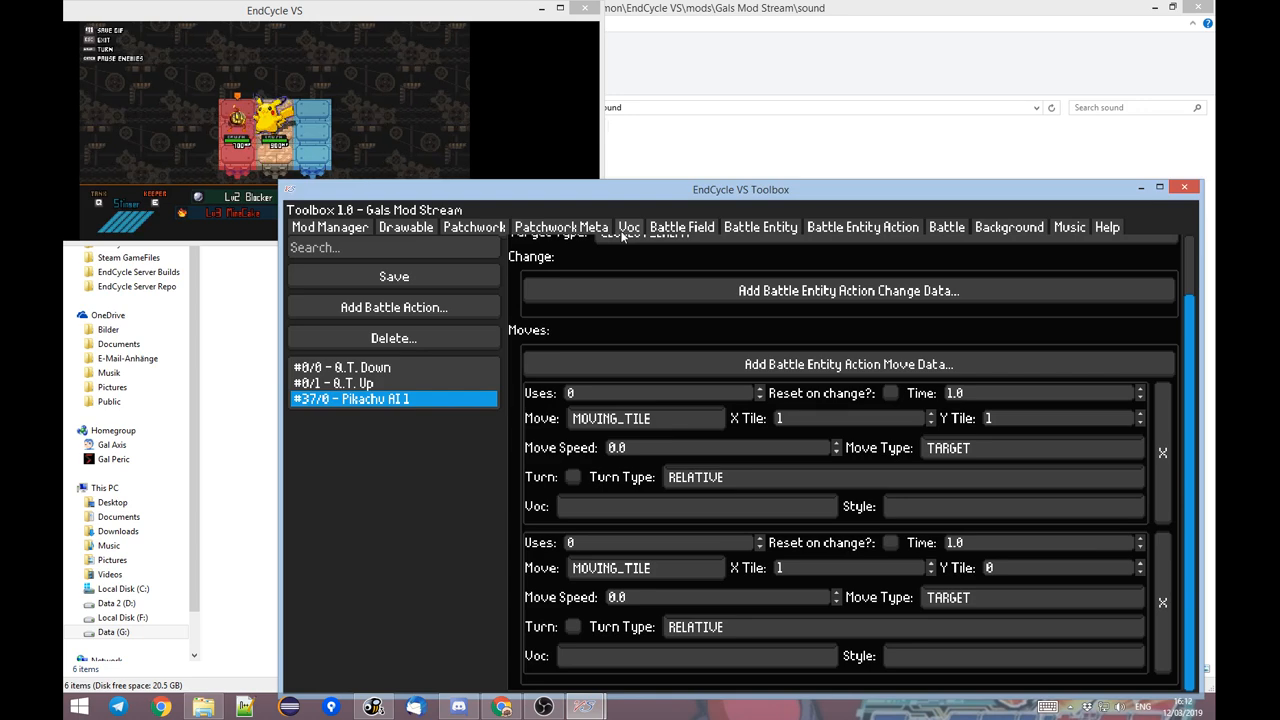
left_click(614, 648)
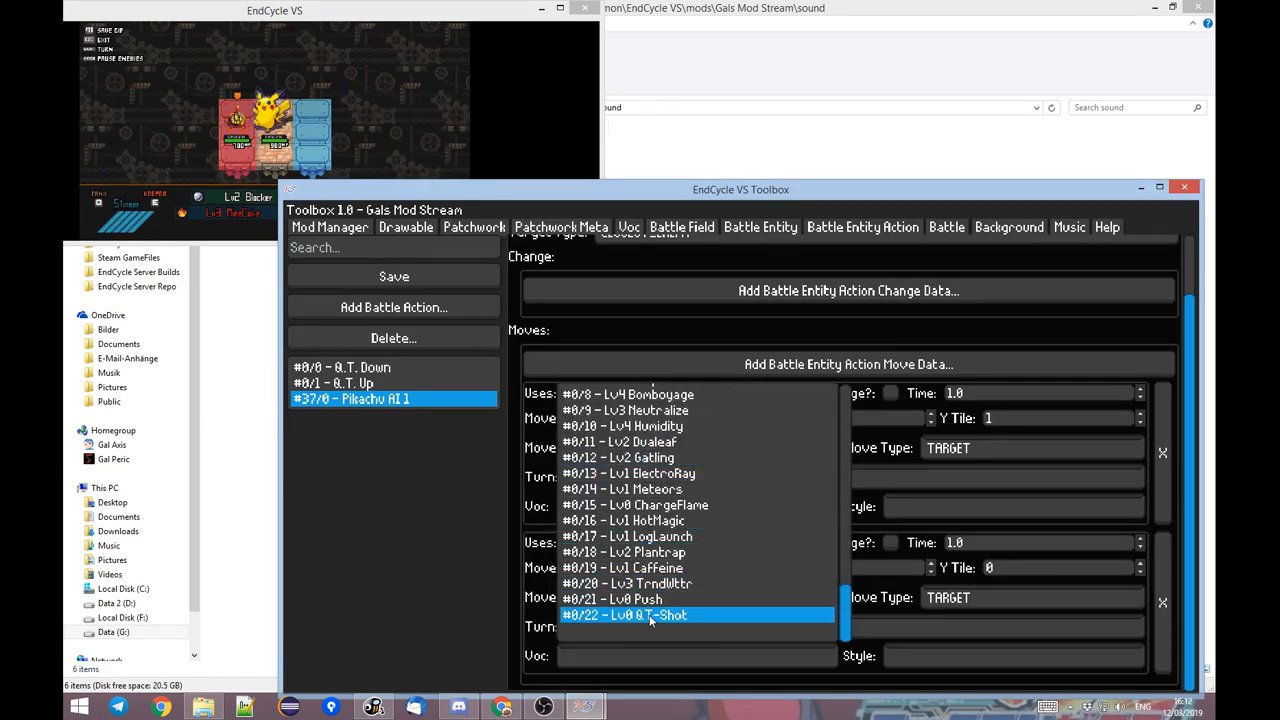
left_click(630, 599)
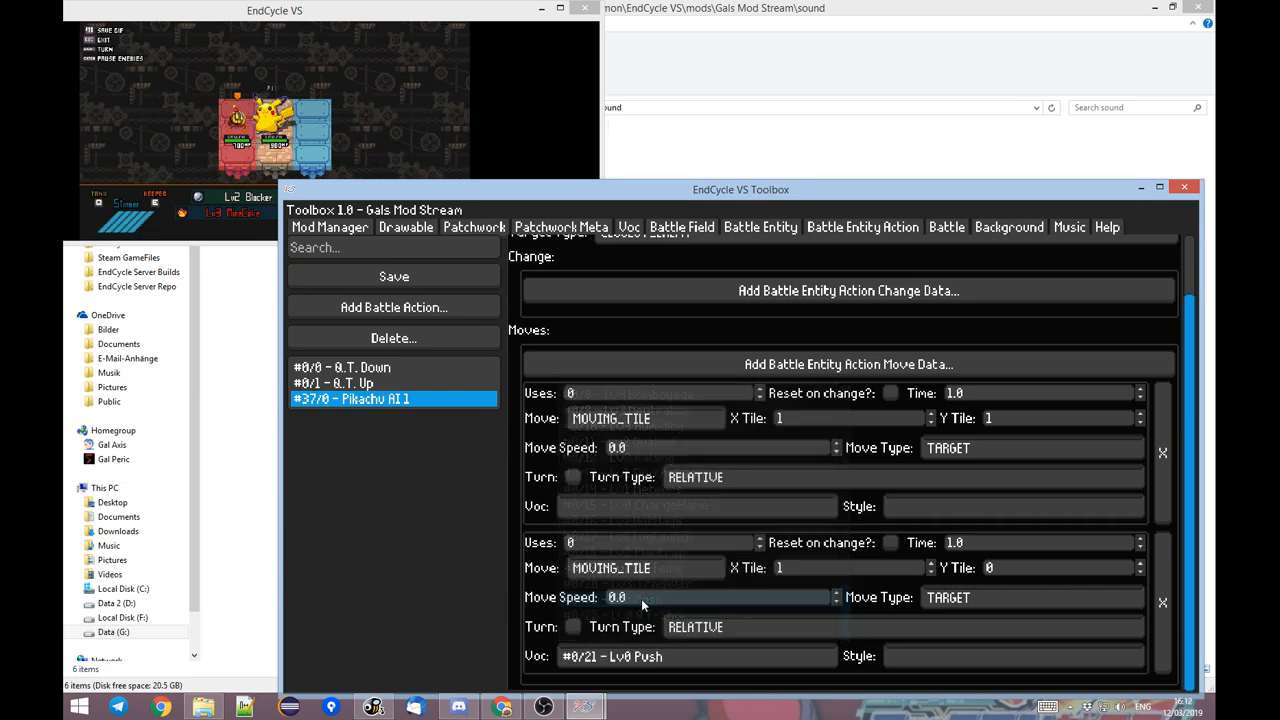
Switch to the EndCycle VS game, maximize its window and test Pikachu's Push attack in the battle.
left_click(346, 151)
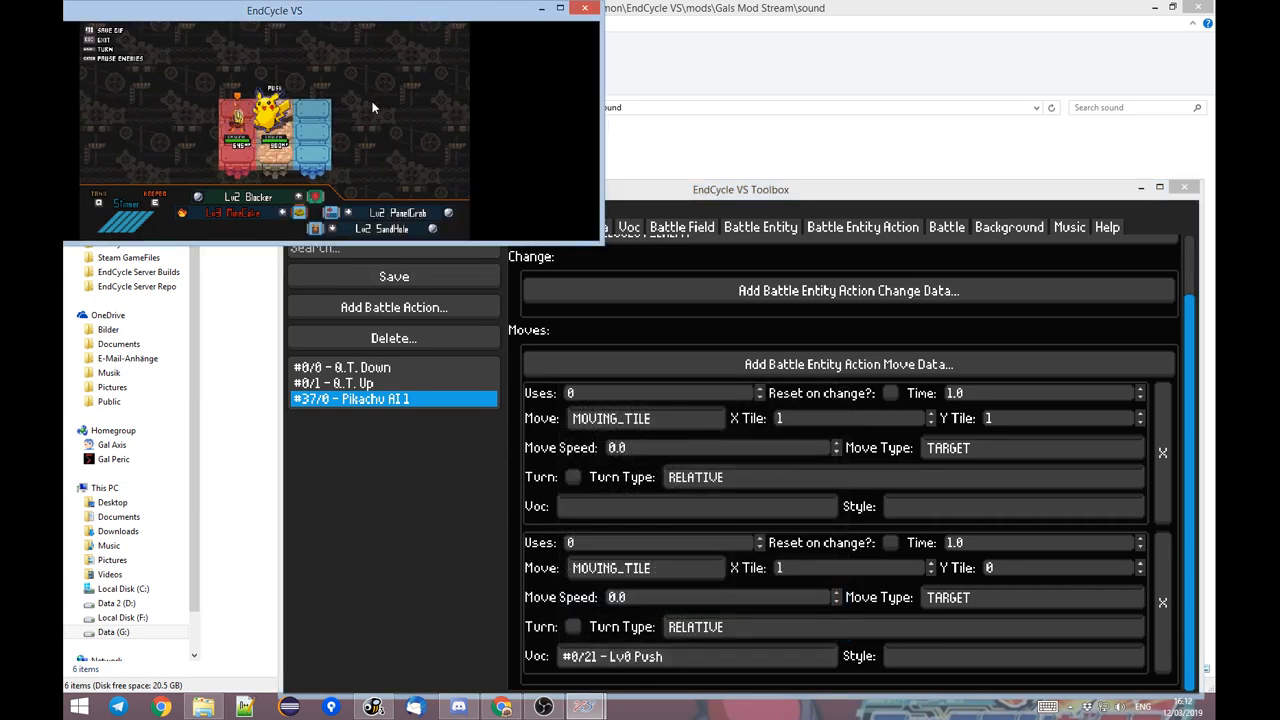
key("super+Left")
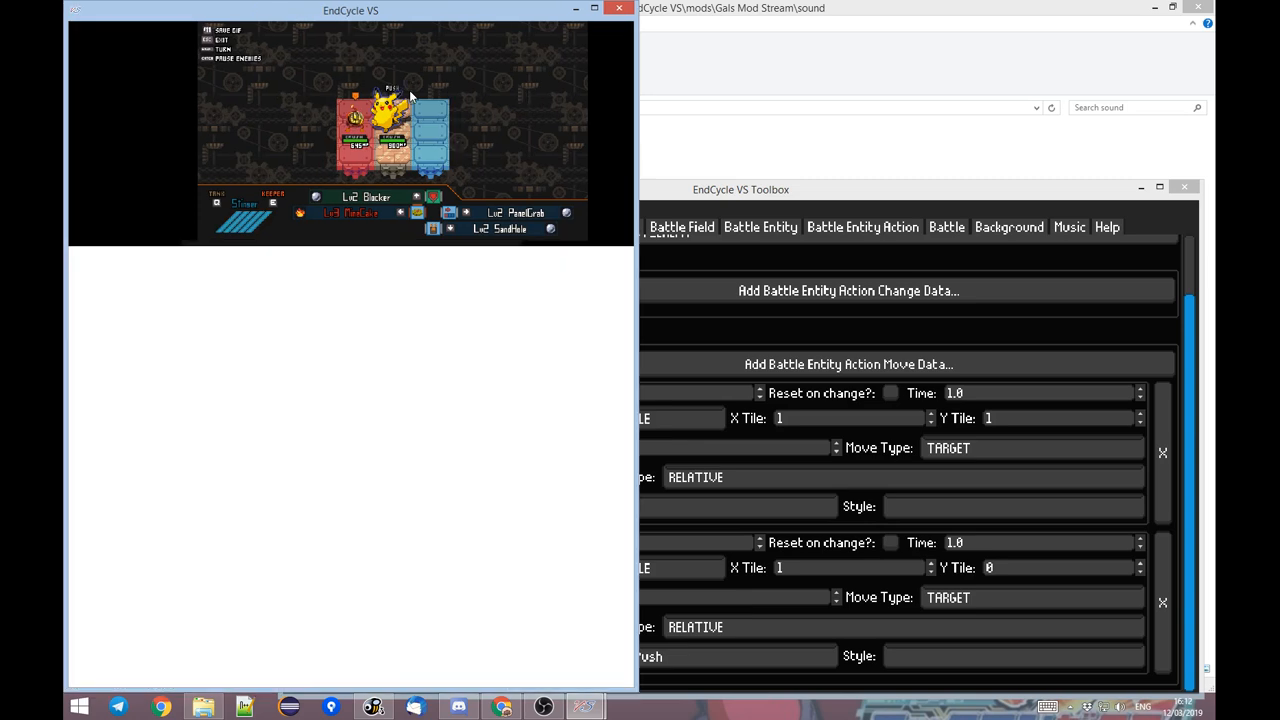
key("super+Up")
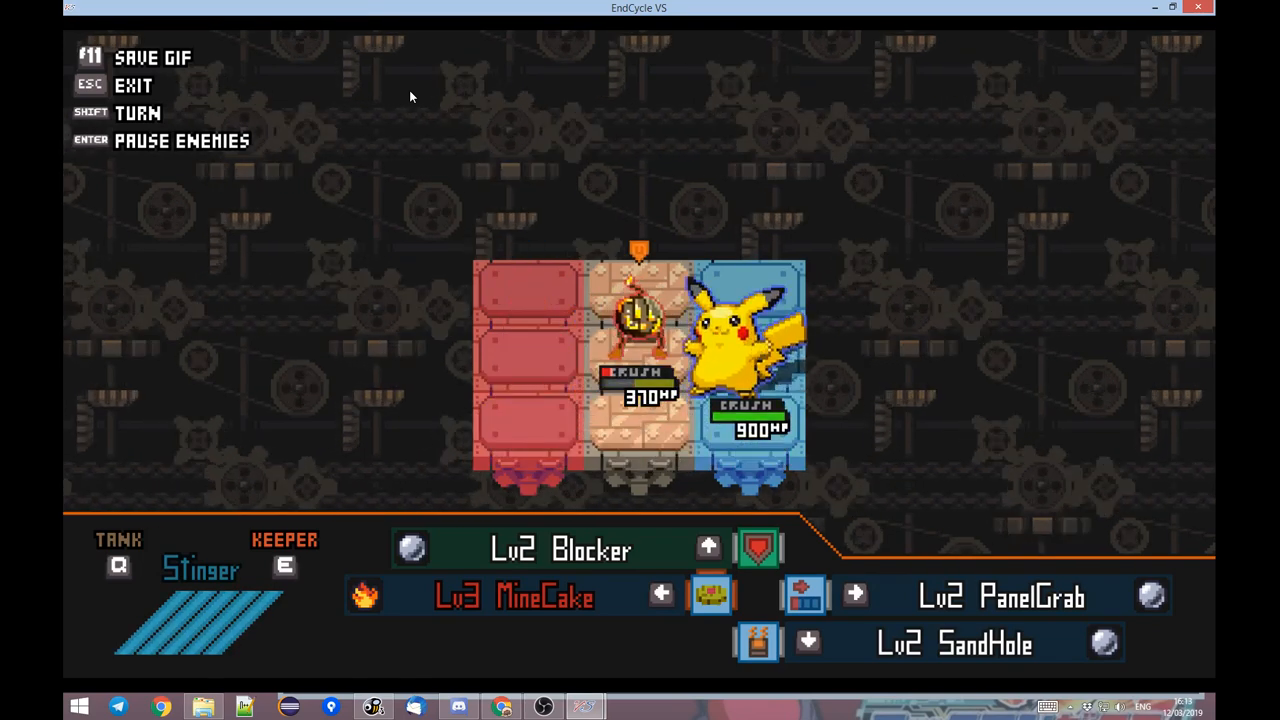
key("Escape")
In the maximized Toolbox, set the X Tile of both moves to 2 and the second move's Y Tile to -1.
key("alt+Tab")
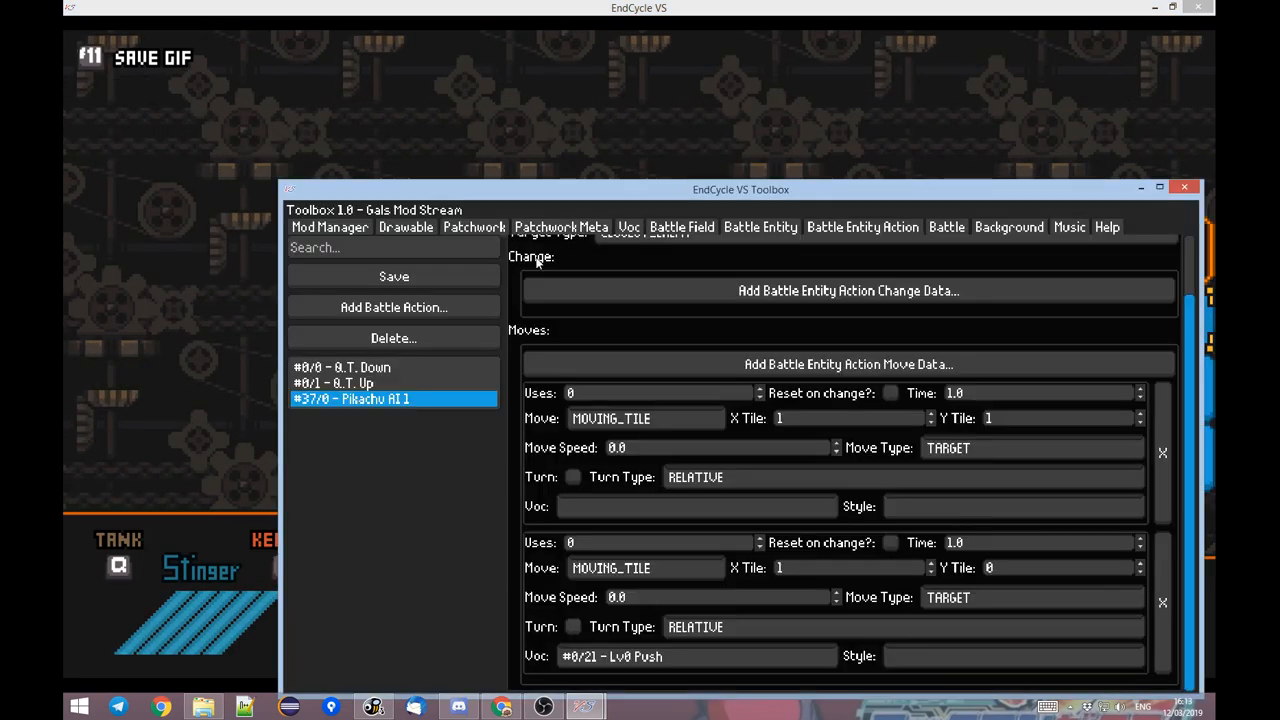
left_click_drag(680, 207, 680, 2)
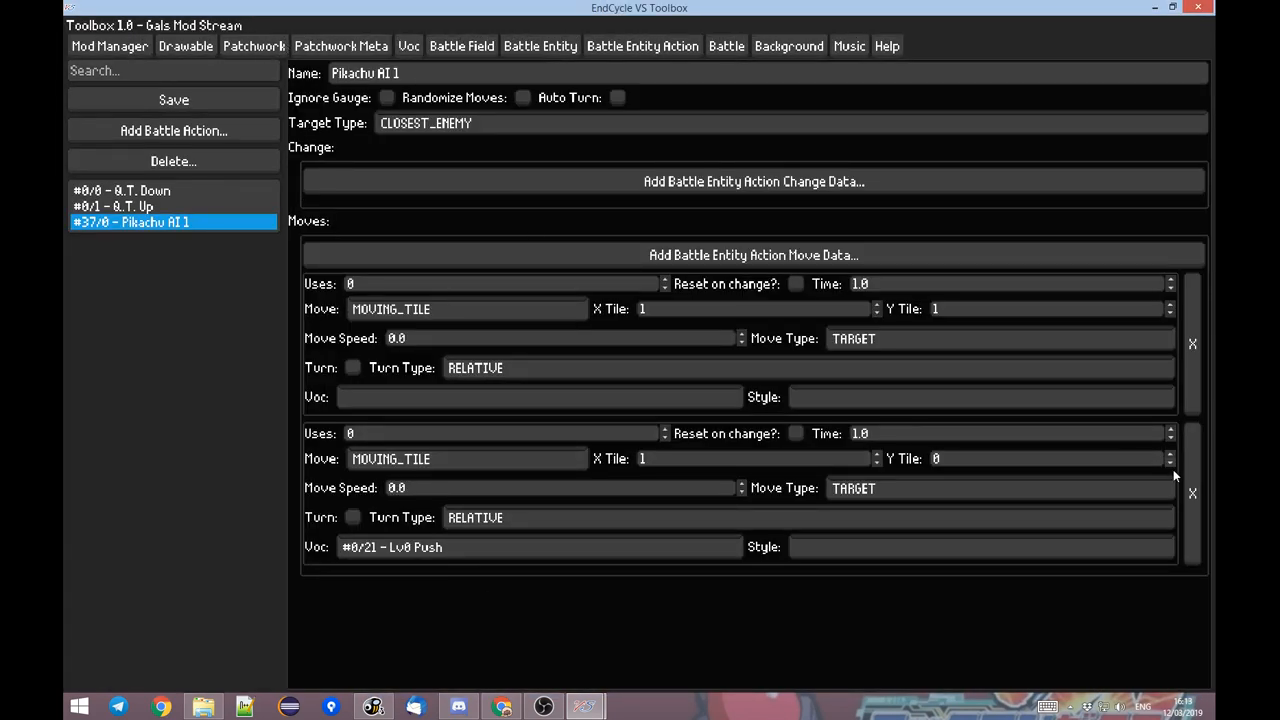
left_click(877, 454)
left_click(877, 305)
Switch to the EndCycle VS game and watch Pikachu's target-based moves with the new tile offsets.
mouse_move(588, 708)
left_click(537, 651)
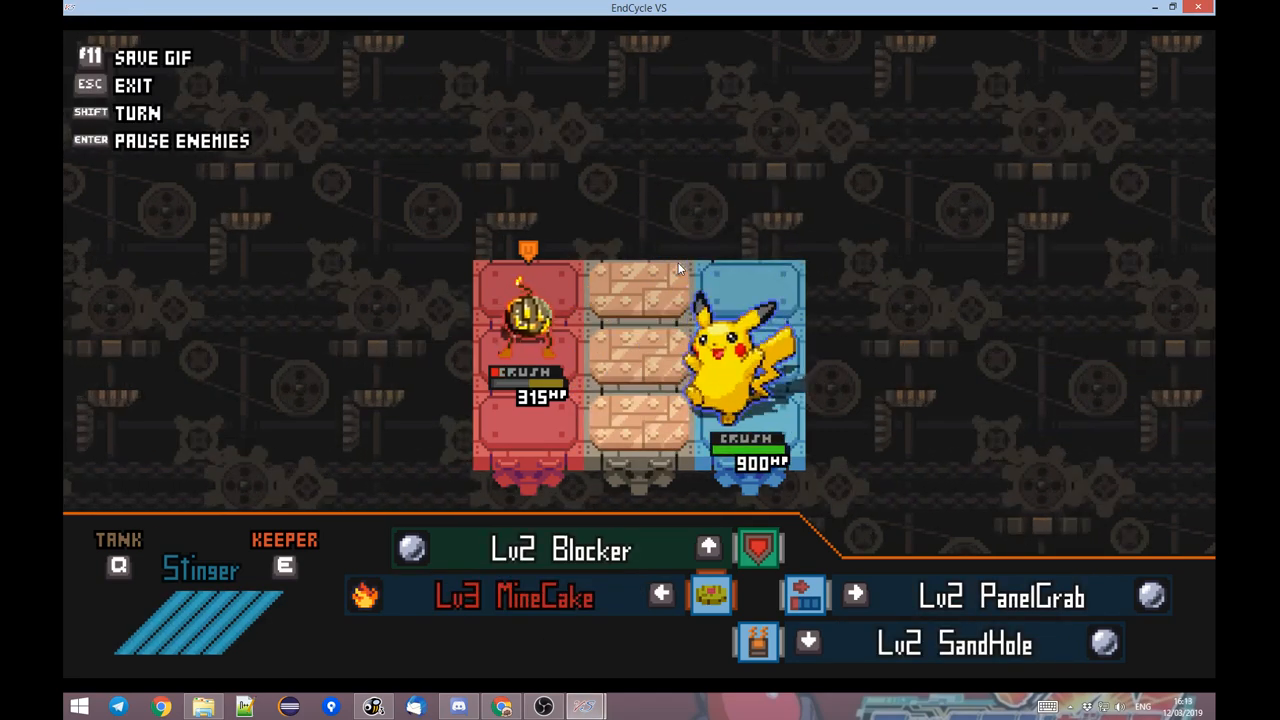
key("alt+Tab")
Change the Move Type of both Pikachu AI 1 move entries to RELATIVE.
left_click(895, 339)
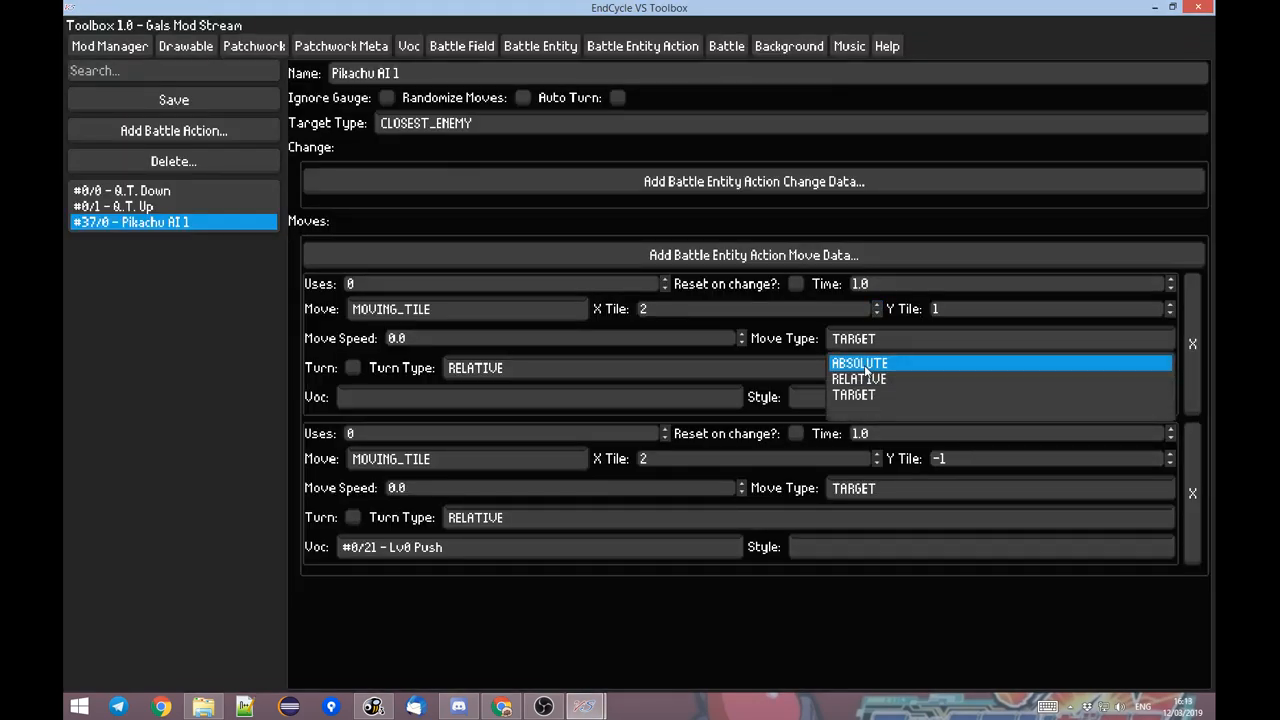
left_click(866, 366)
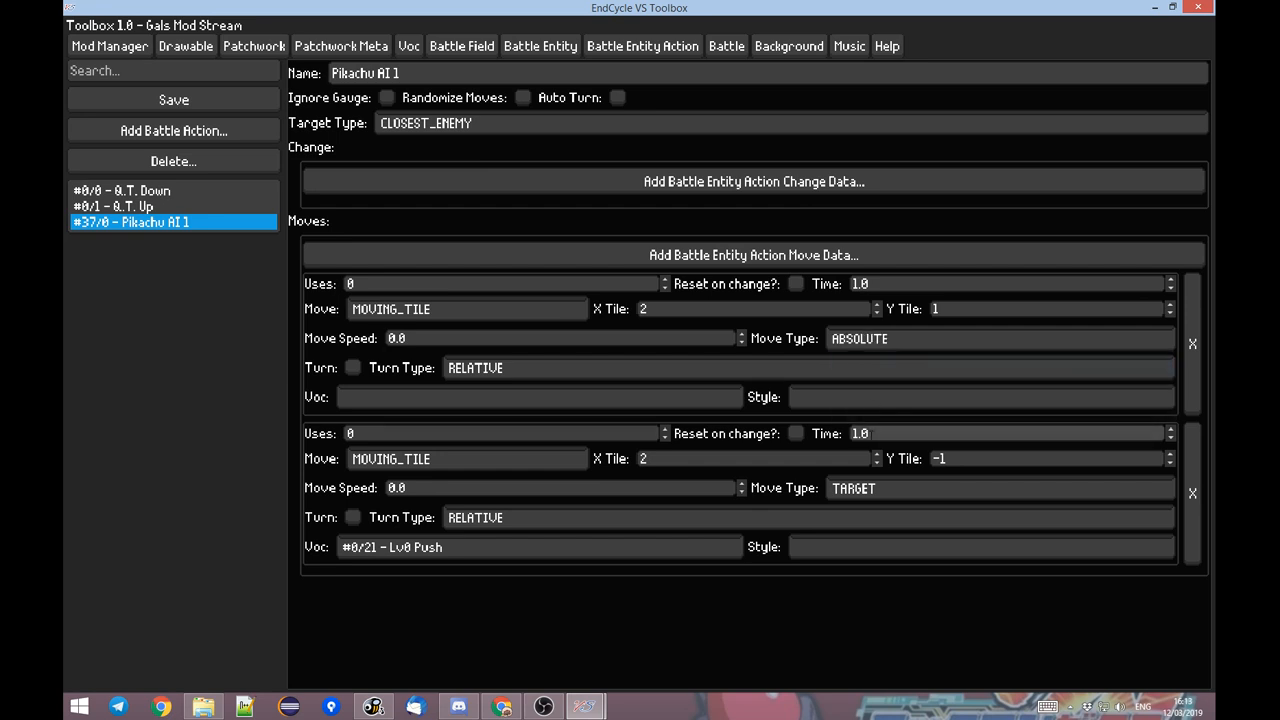
left_click(871, 341)
left_click(867, 377)
left_click(870, 494)
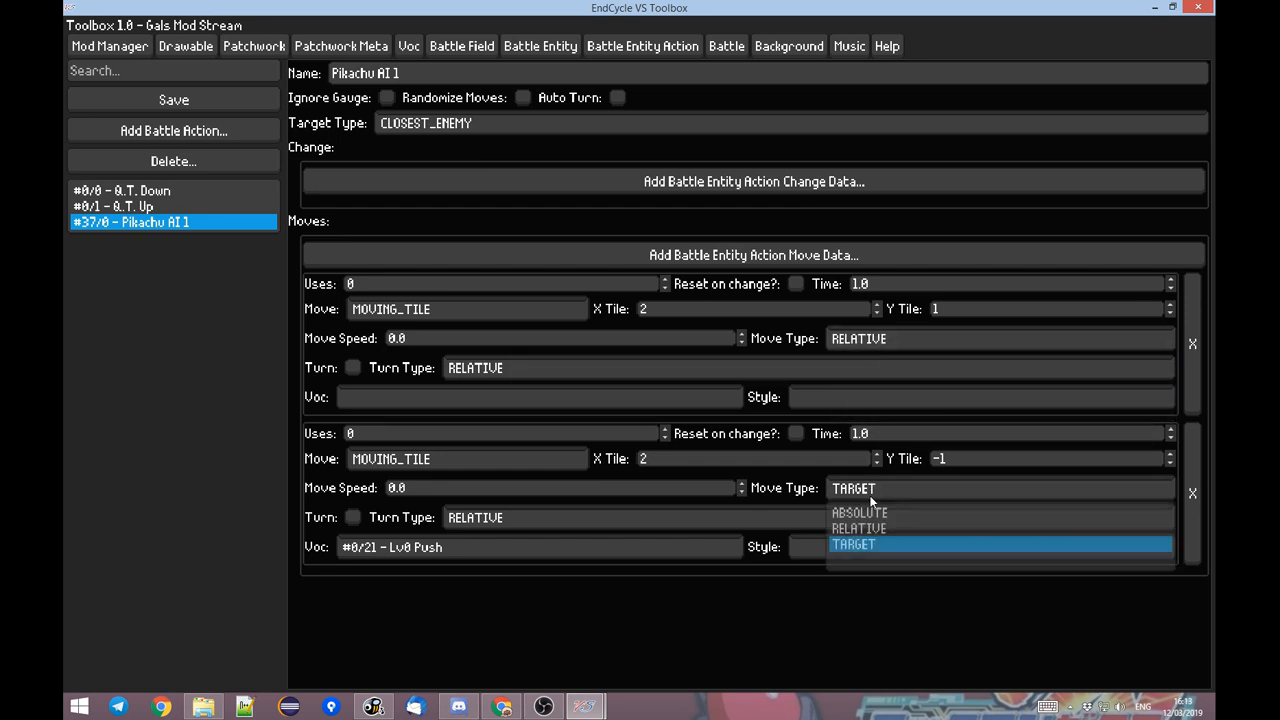
left_click(875, 528)
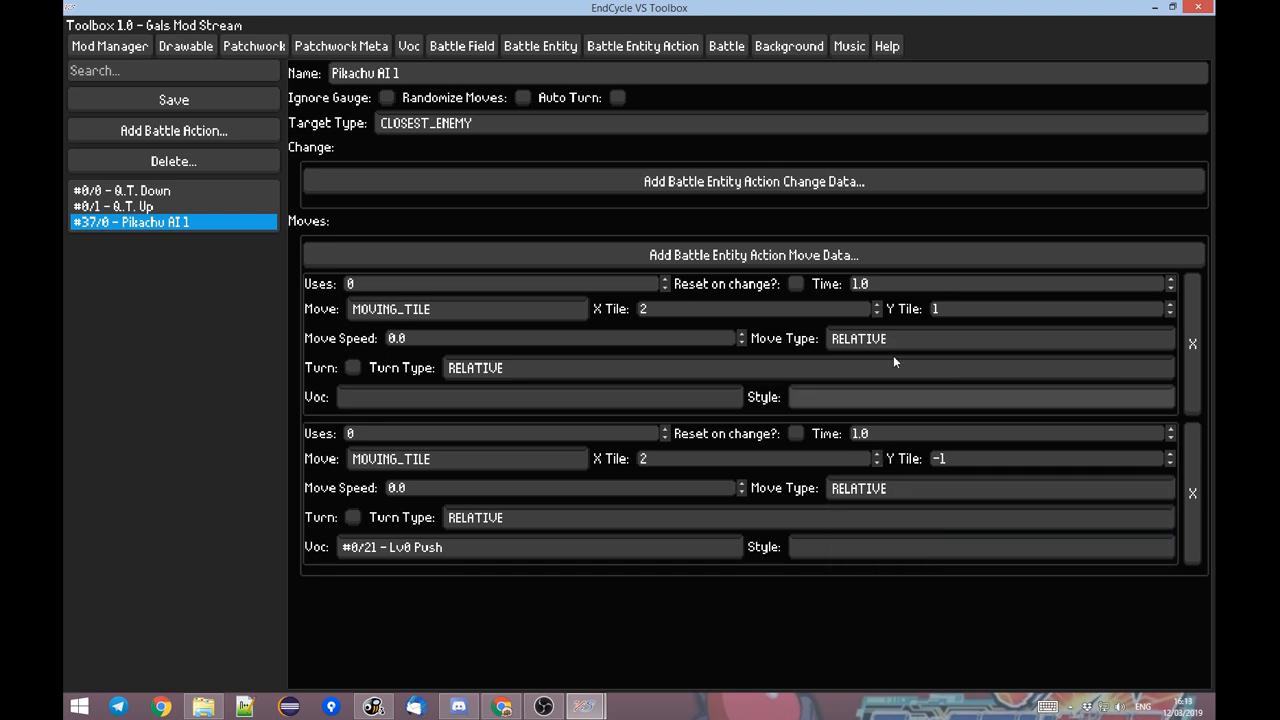
Set the Move Type of both move entries to ABSOLUTE and the first move's Y Tile to 0.
left_click(885, 340)
left_click(875, 363)
left_click(870, 488)
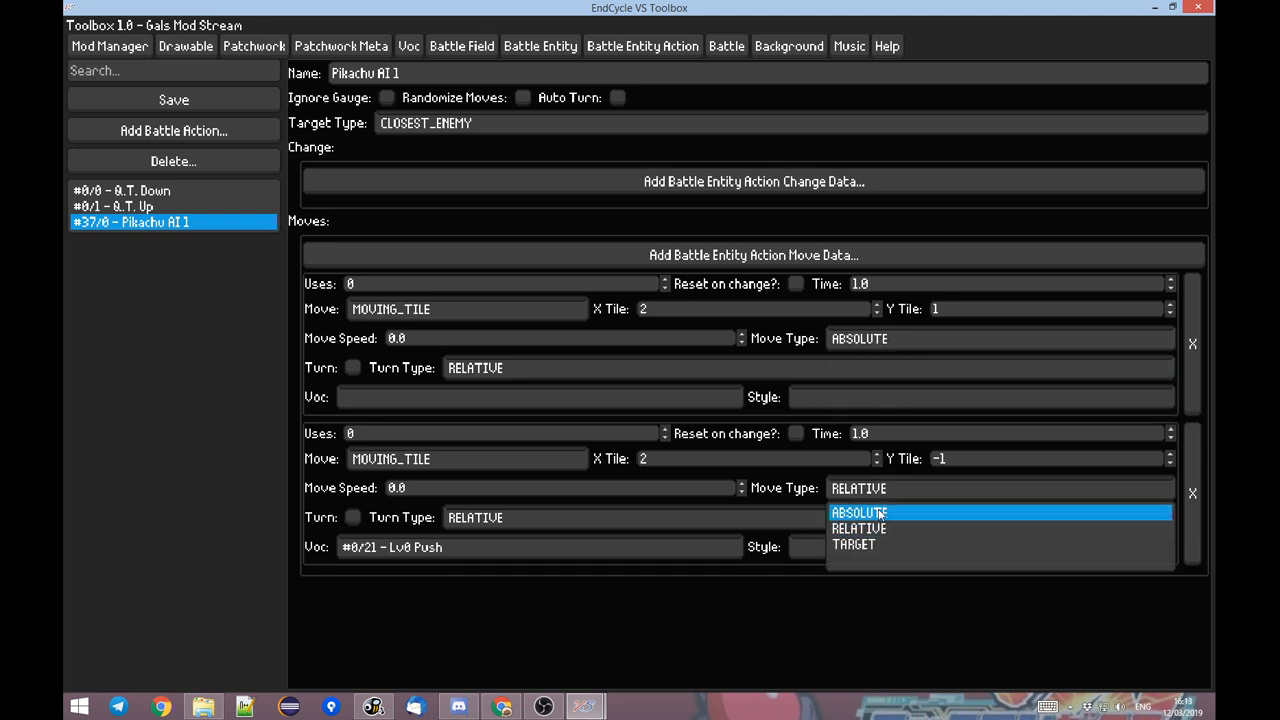
left_click(870, 513)
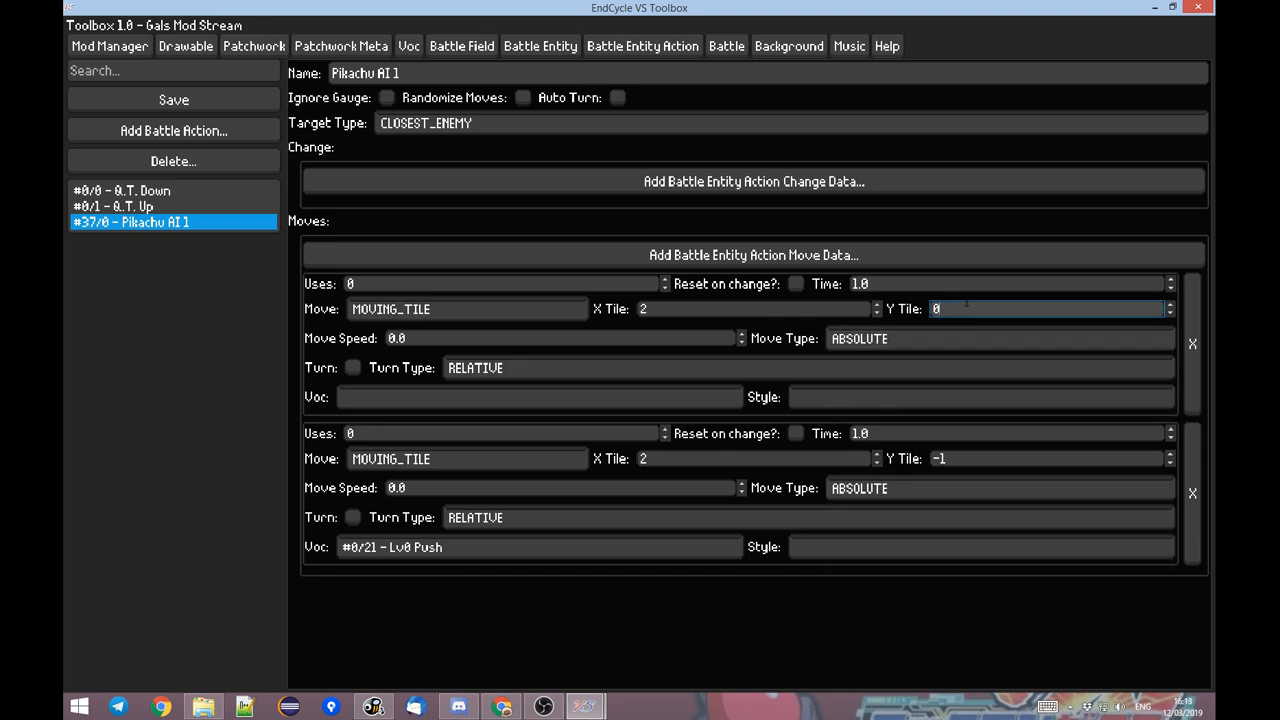
Set the Y Tile of Pikachu AI 1's second move entry to 2.
left_click(938, 458)
type("2")
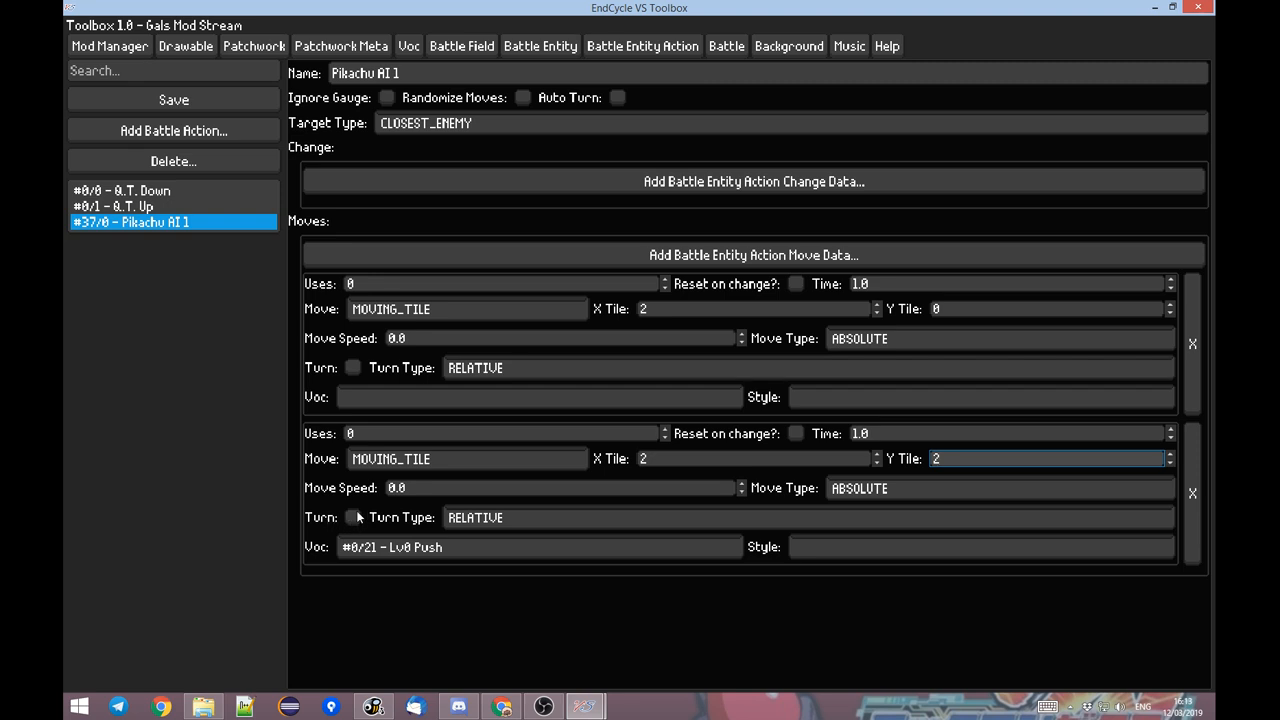
Examine the available Turn Type options for the second move entry without changing the selection.
left_click(461, 521)
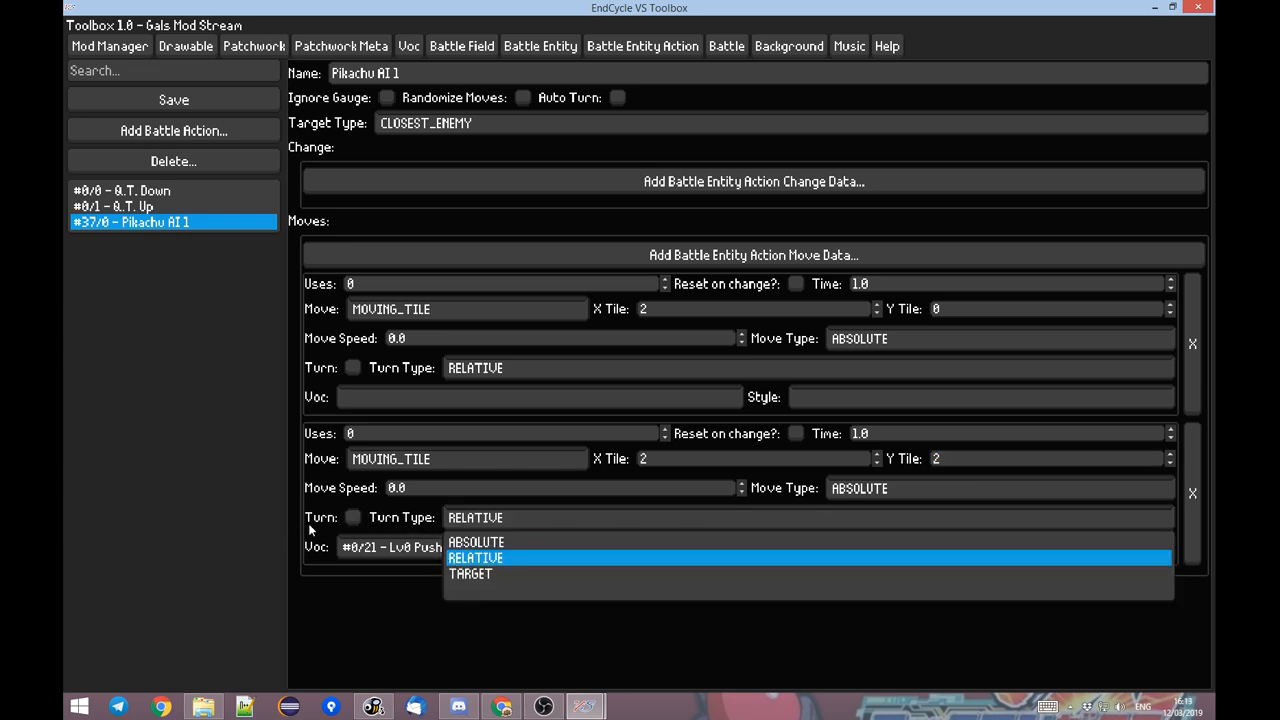
left_click(340, 618)
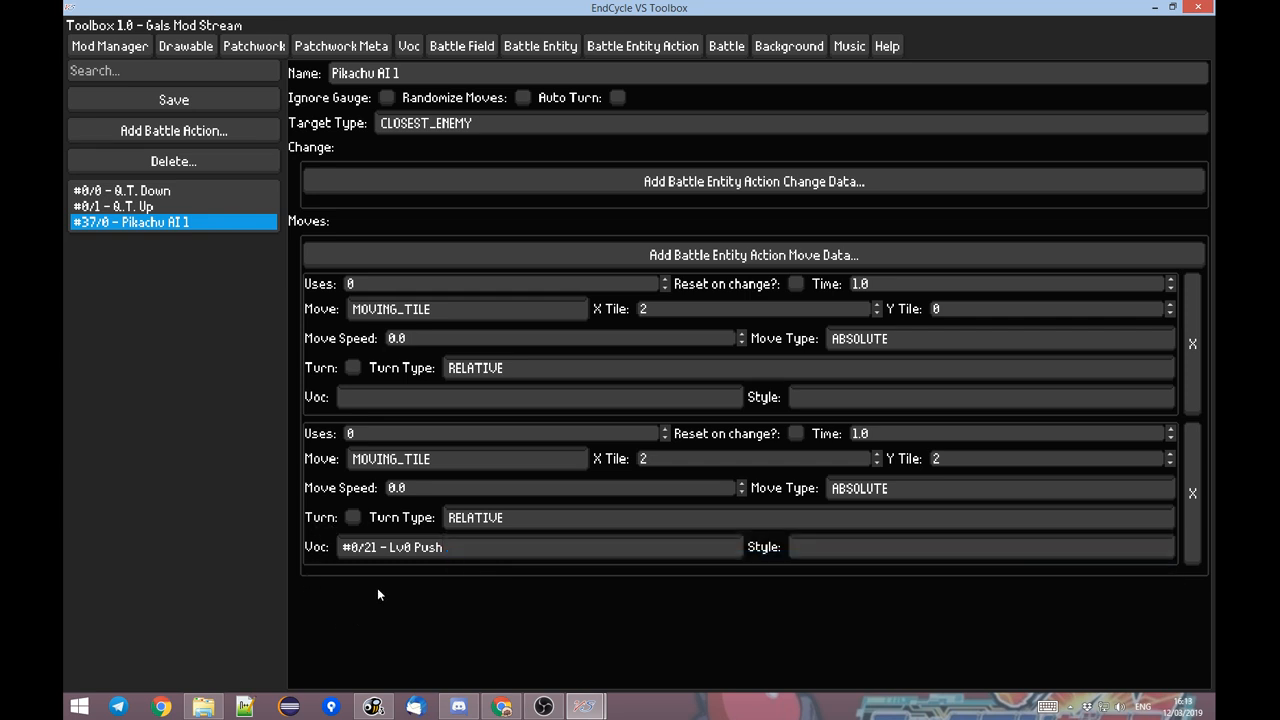
left_click(462, 518)
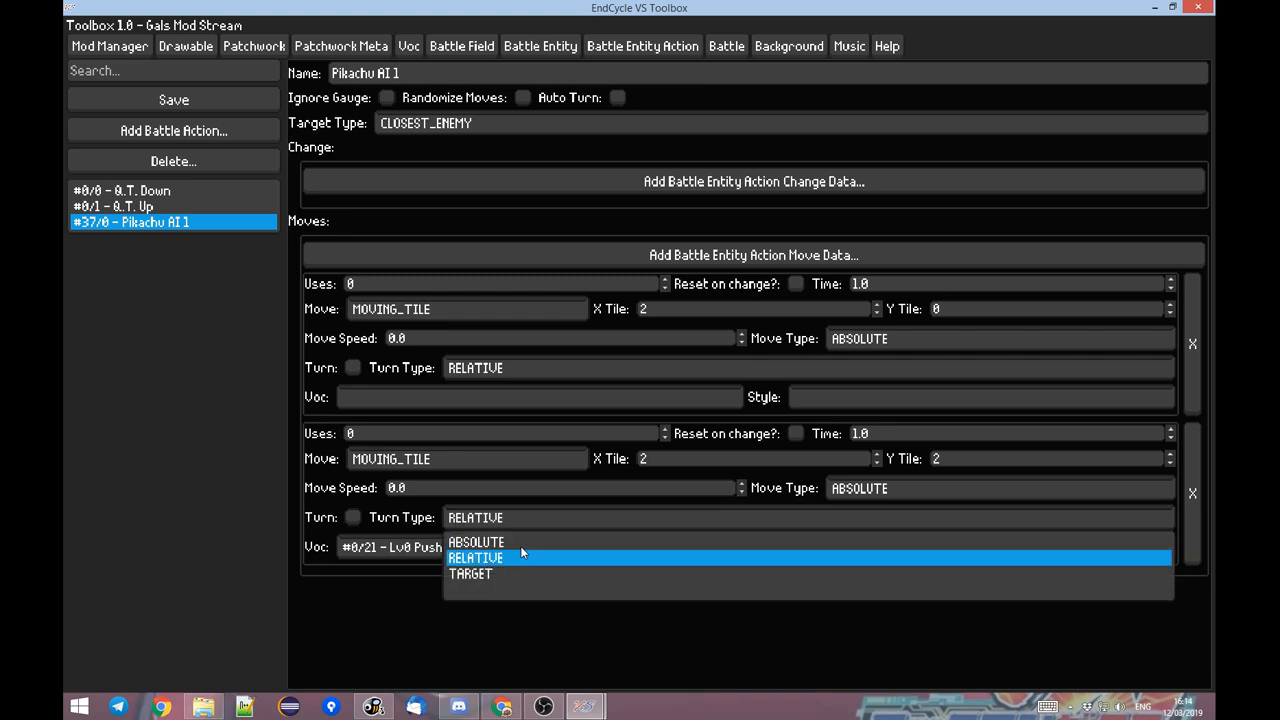
left_click(401, 592)
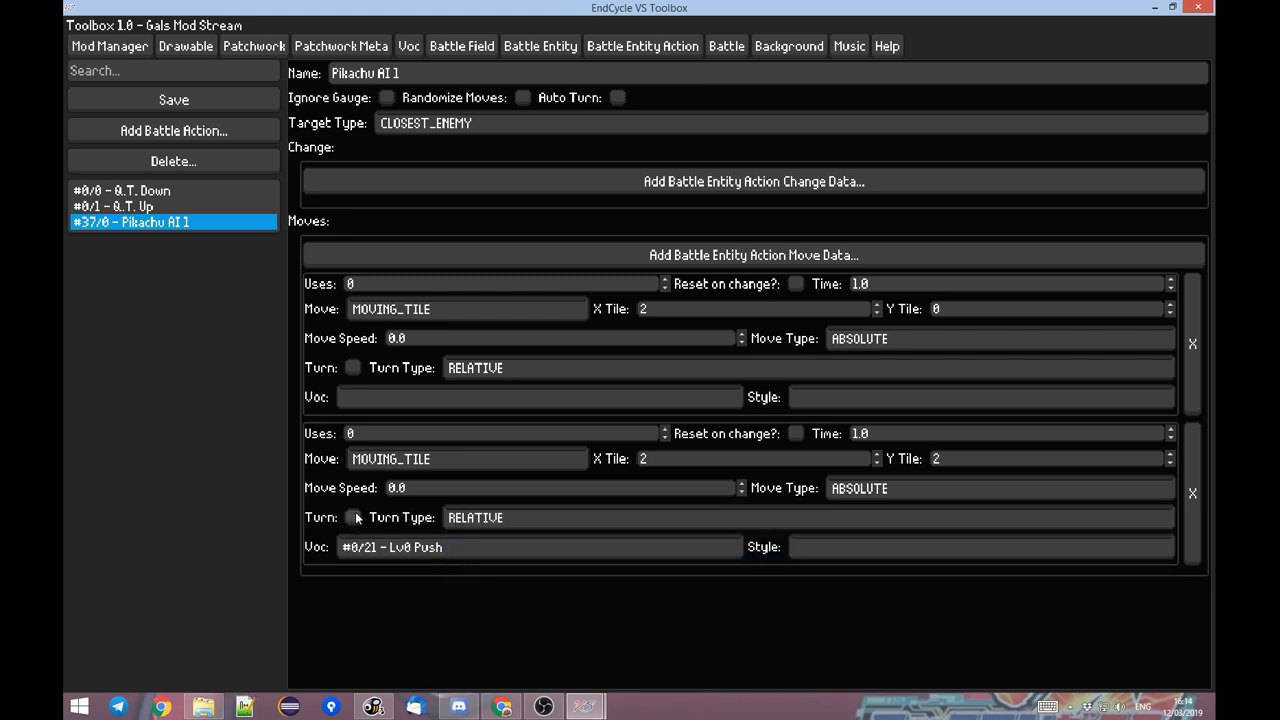
left_click(508, 522)
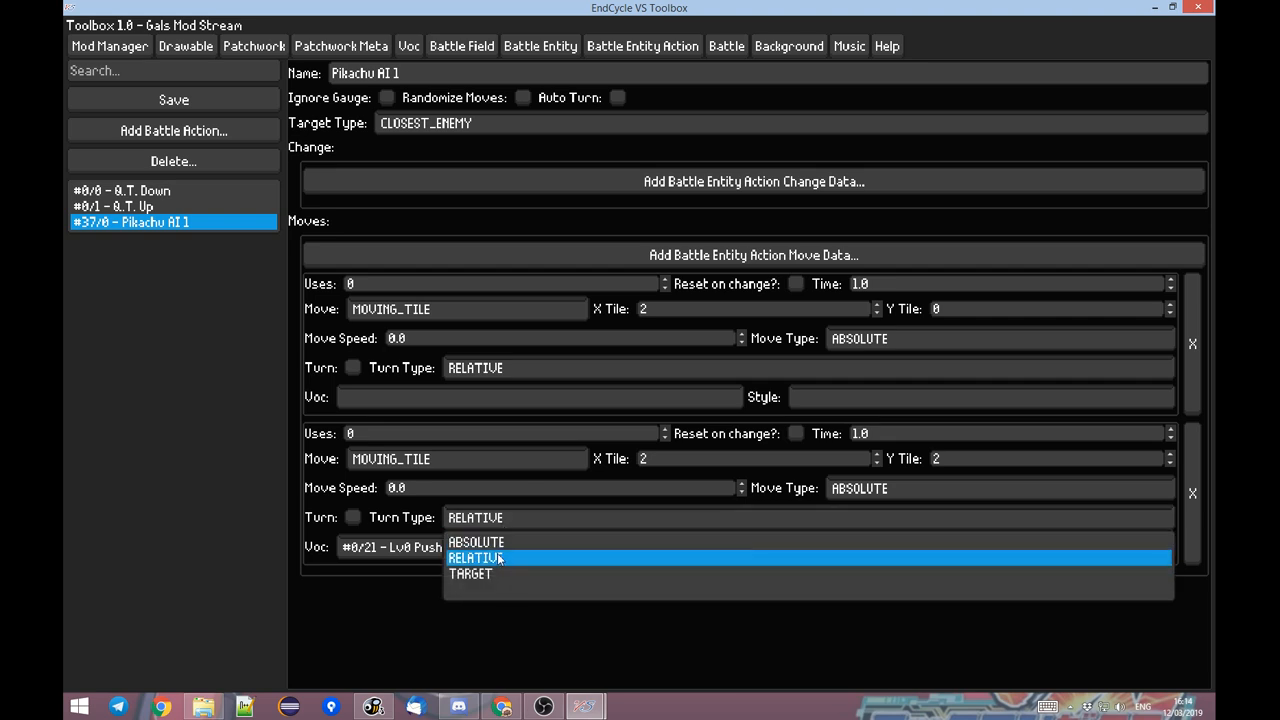
left_click(414, 591)
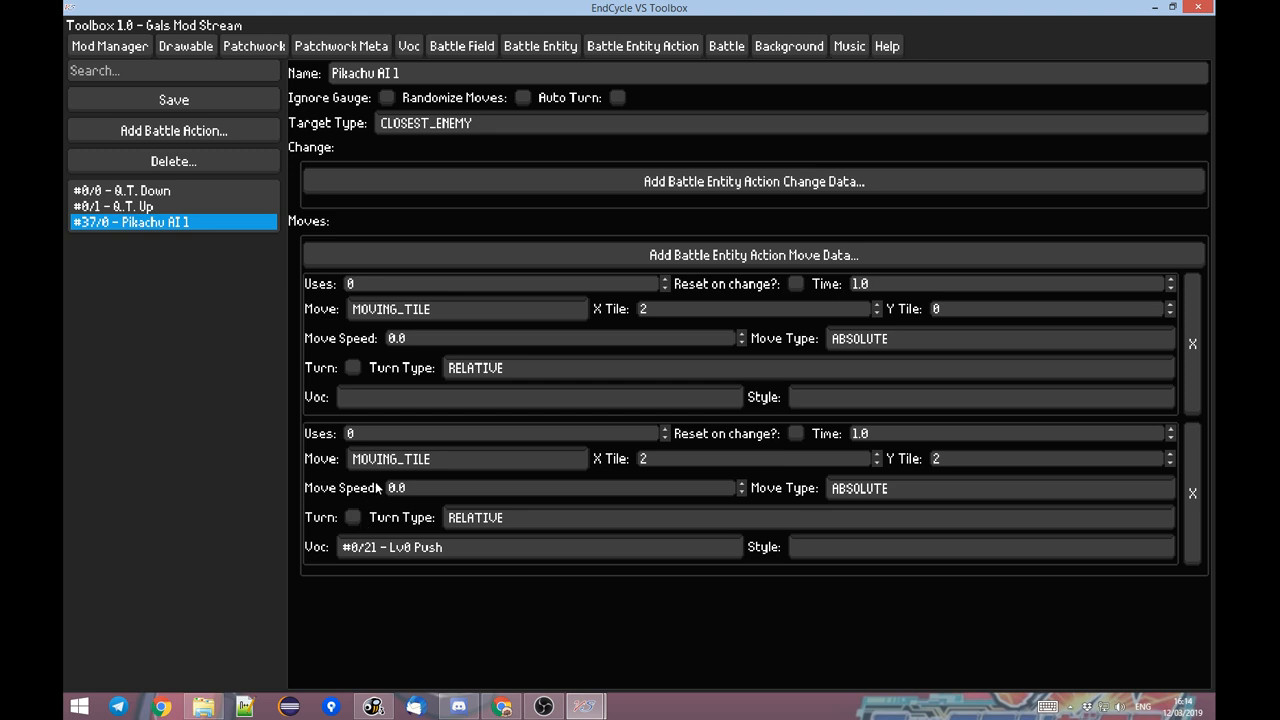
Add a new voc to the mod and name it Thunderbolt.
left_click(408, 46)
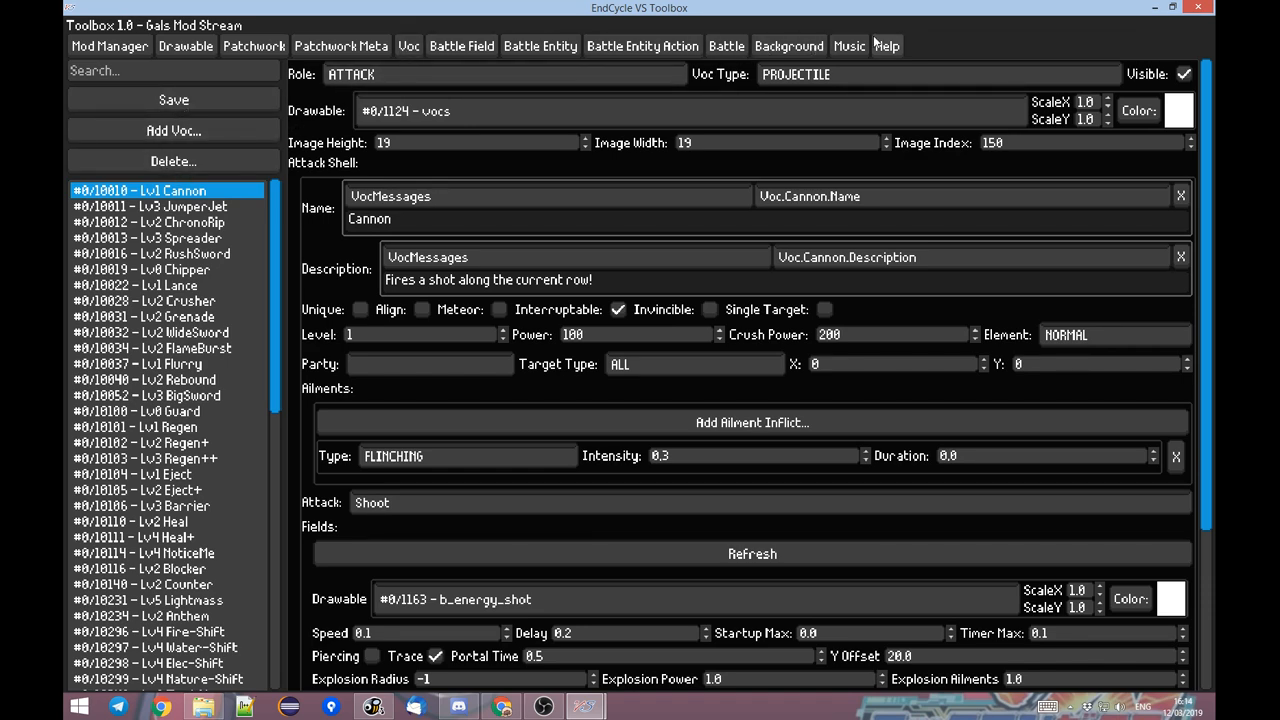
scroll(278, 325, "down", 3)
scroll(278, 325, "up", 5)
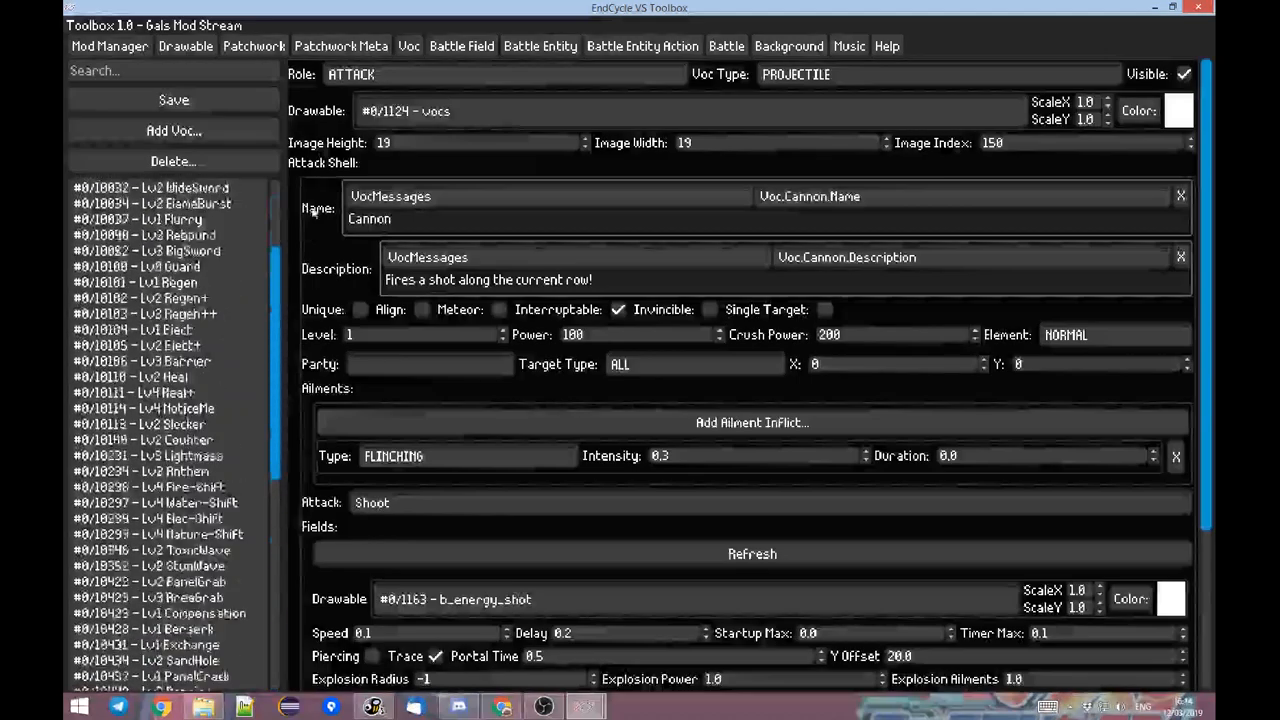
left_click(220, 131)
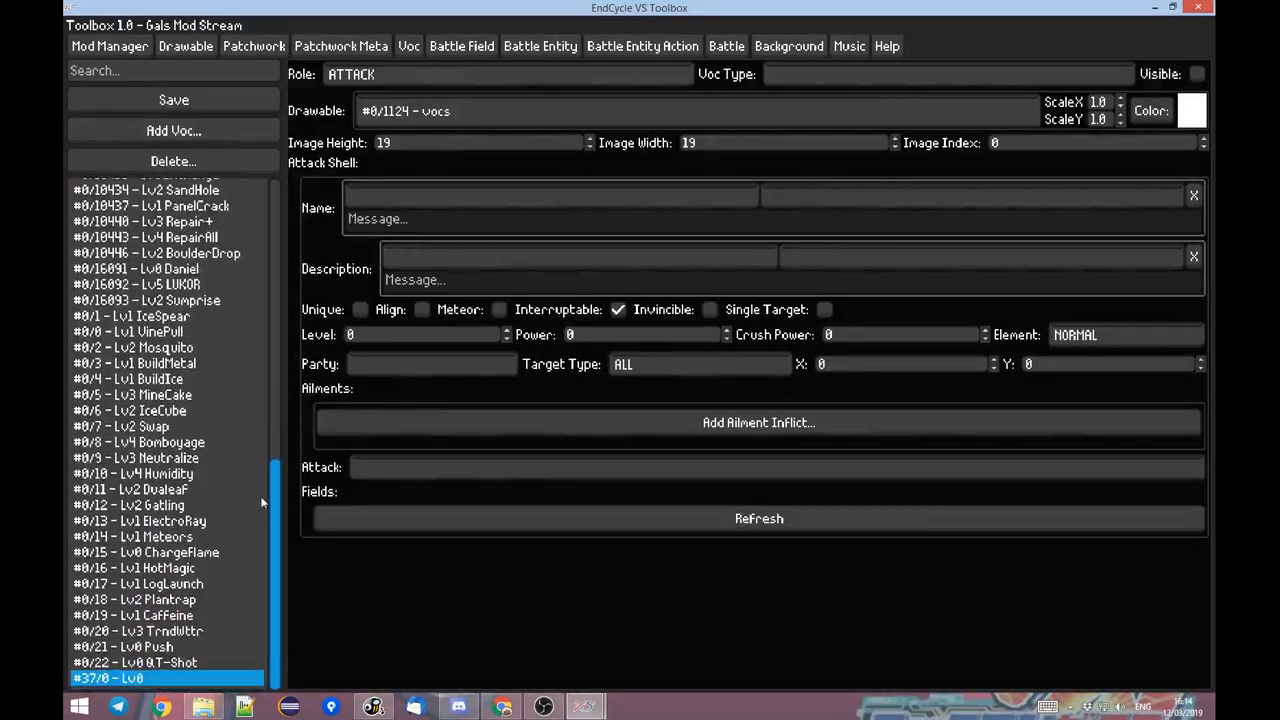
left_click(399, 213)
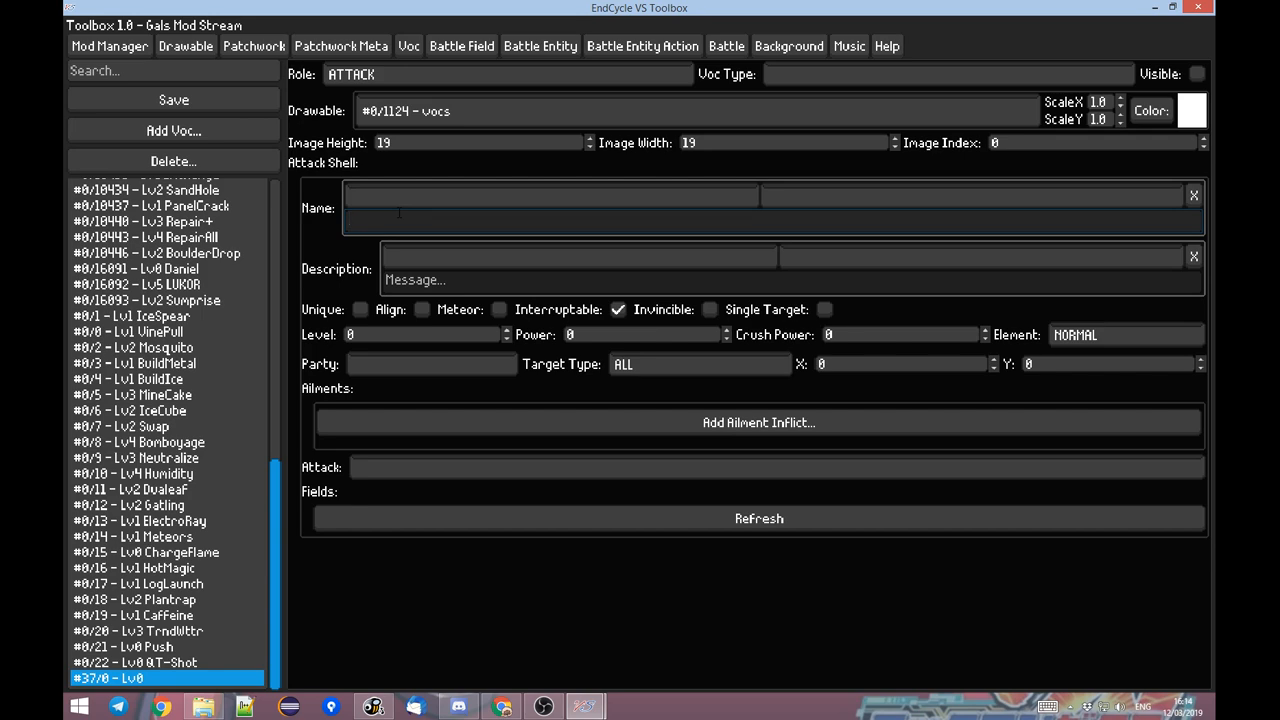
type("Pika")
key("BackSpace")
key("BackSpace")
key("BackSpace")
type("Thunderbol")
Set the Thunderbolt voc's Attack to Shoot and refresh its fields to load the attack parameters.
left_click(415, 474)
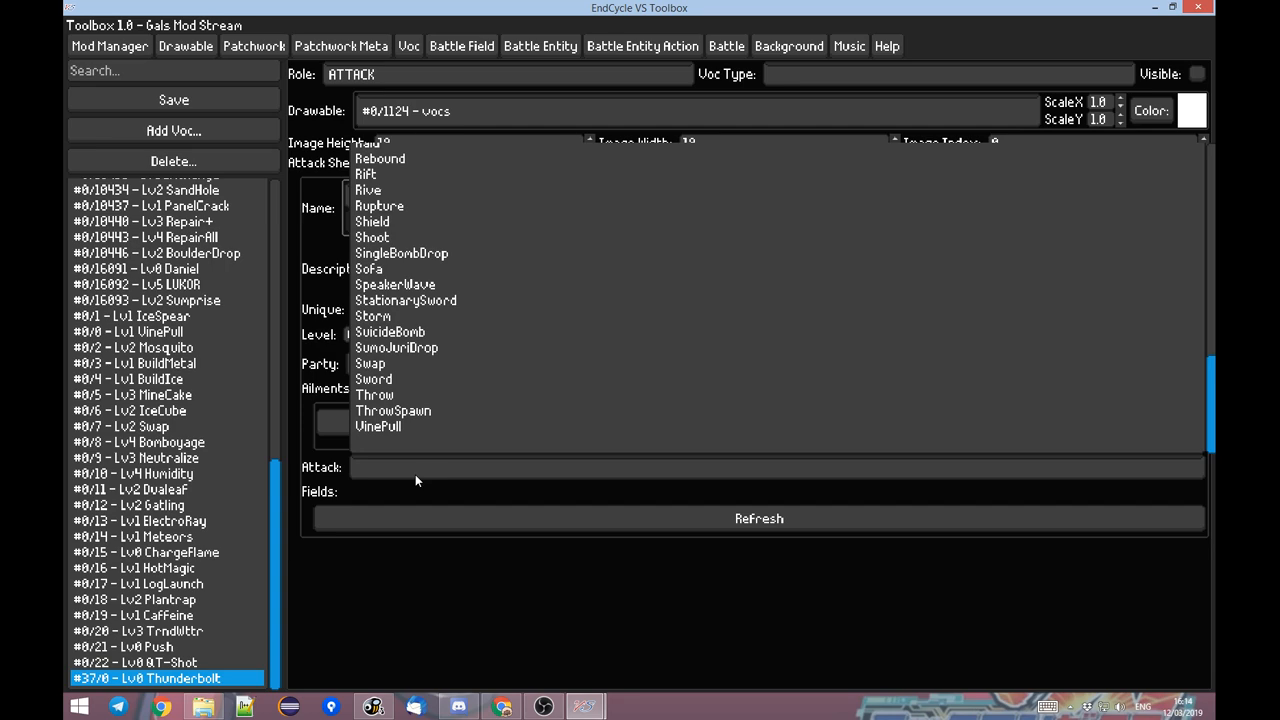
type("shoo")
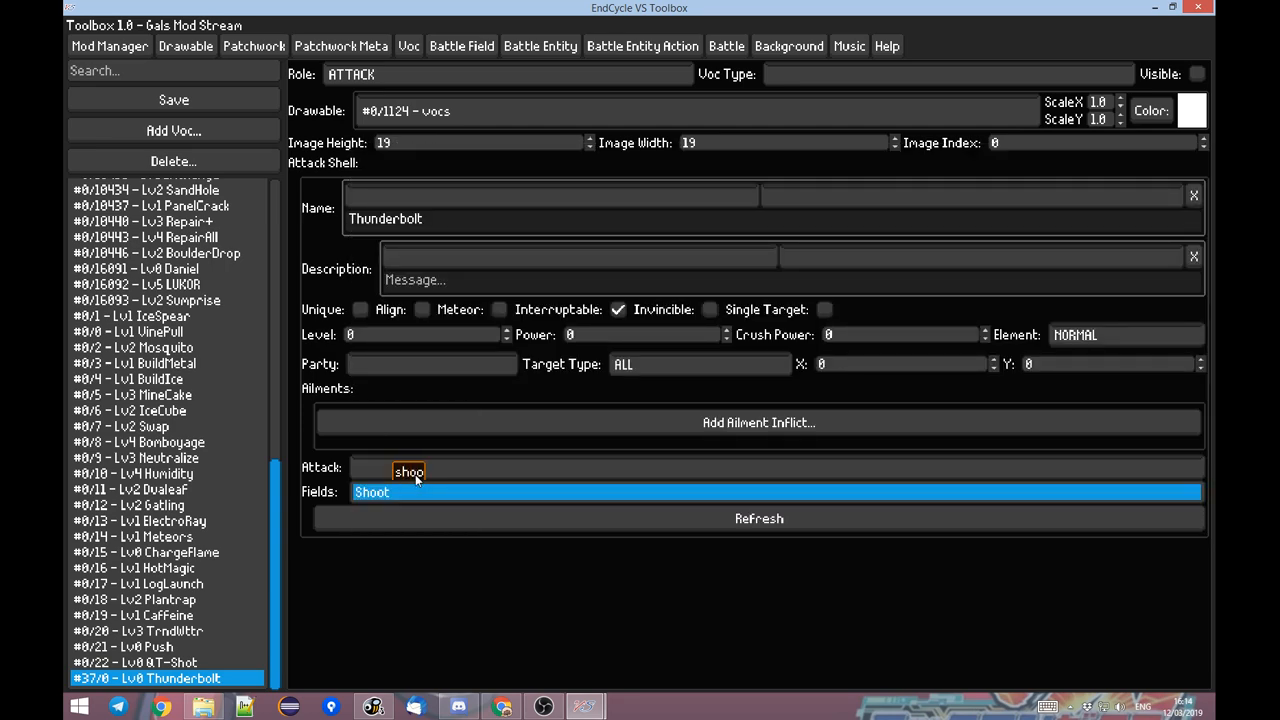
key("Return")
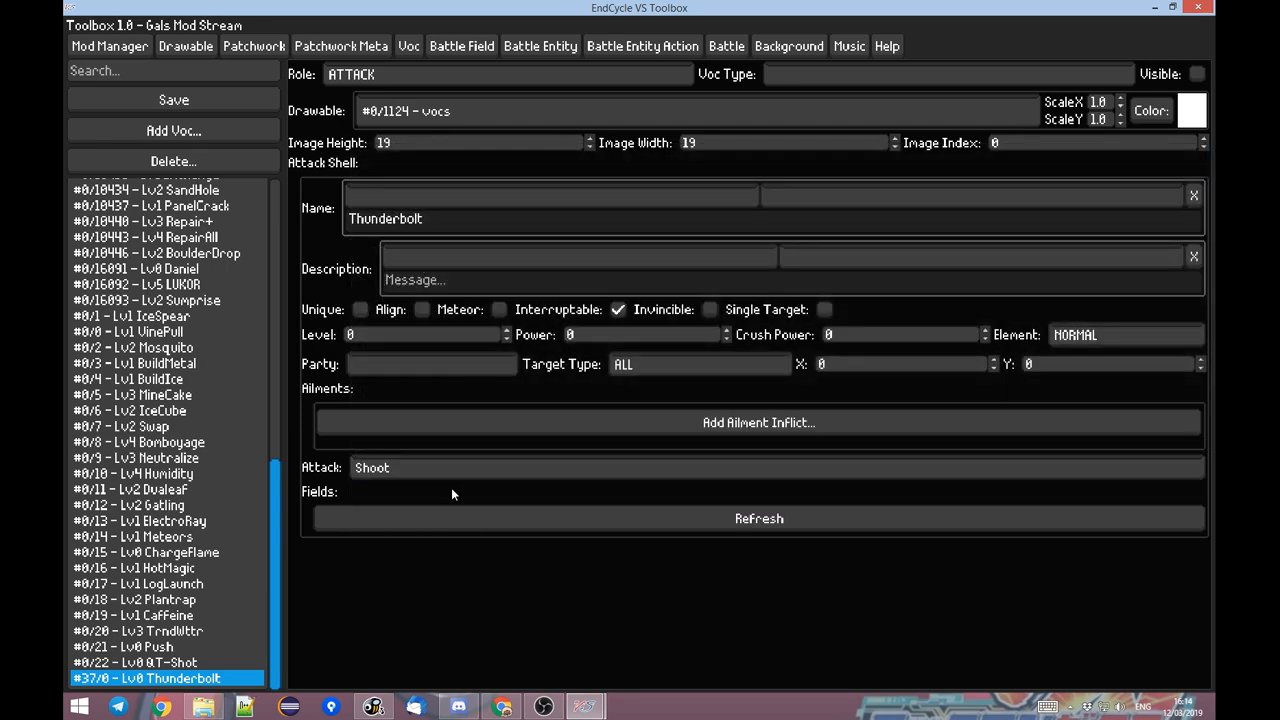
left_click(347, 517)
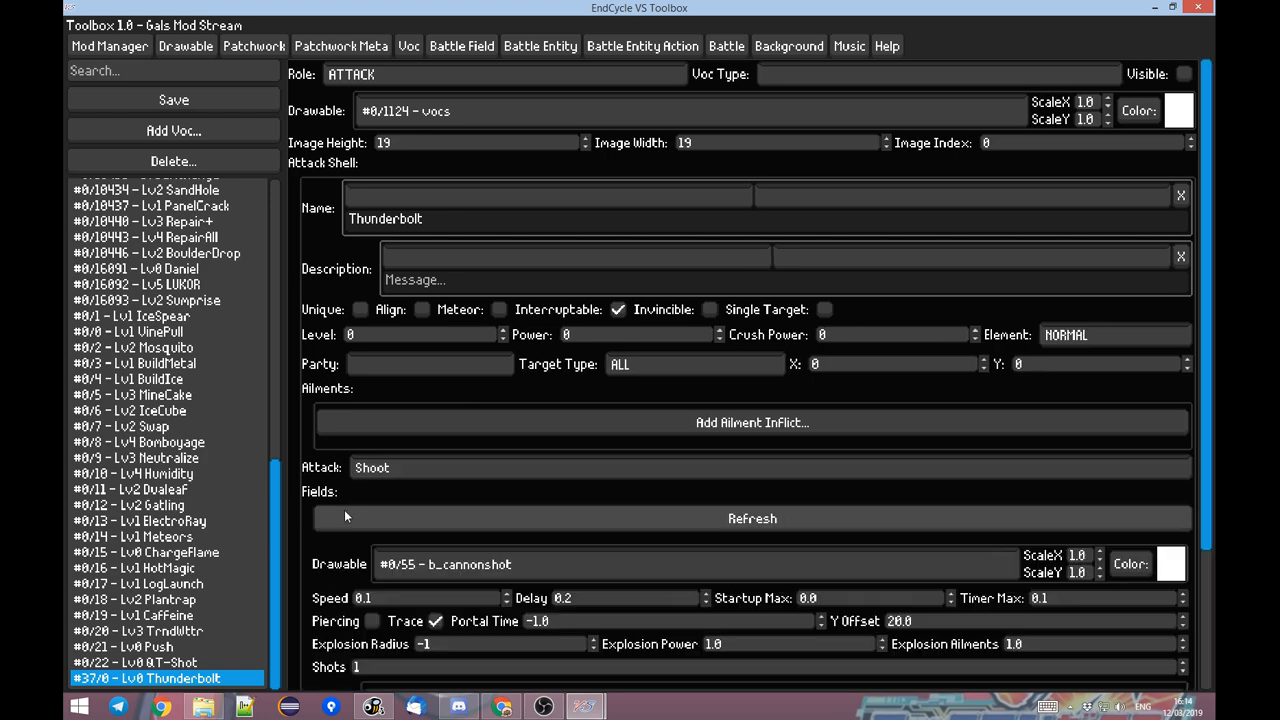
Set the Drawable of Thunderbolt's Shoot attack to #0/153 - b_electroball.
scroll(330, 480, "down", 3)
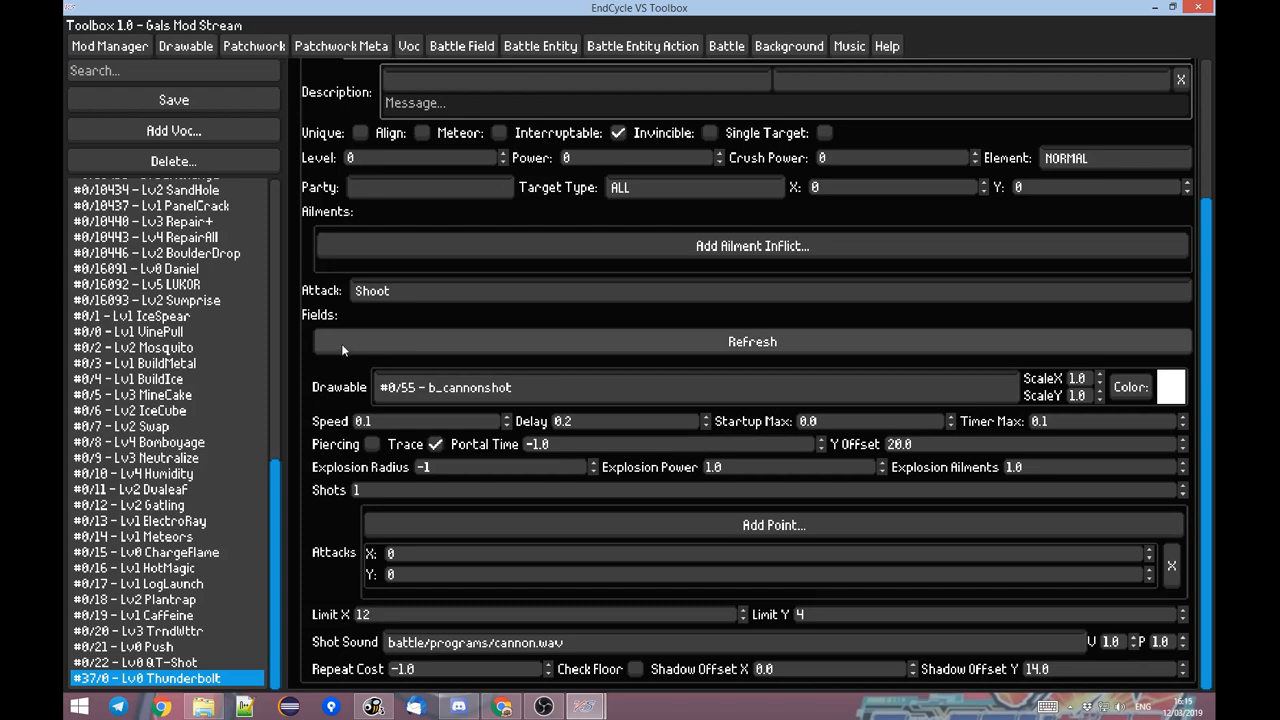
left_click(464, 388)
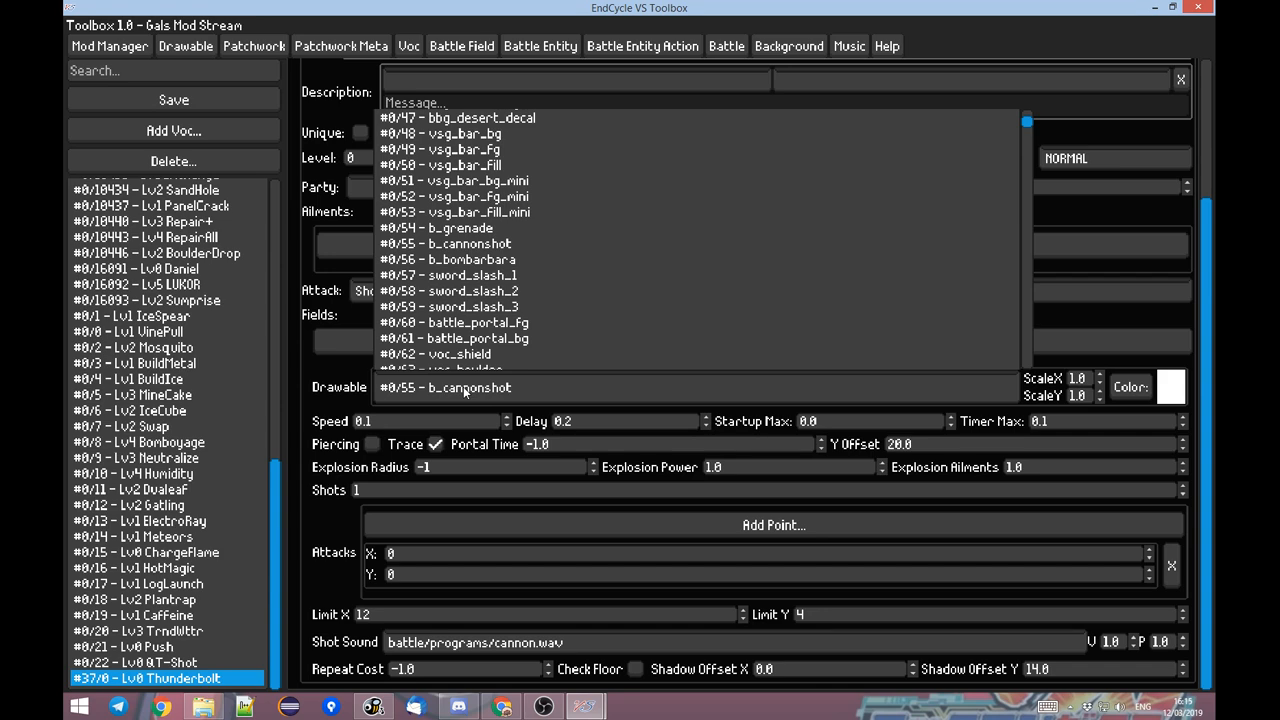
type("elec")
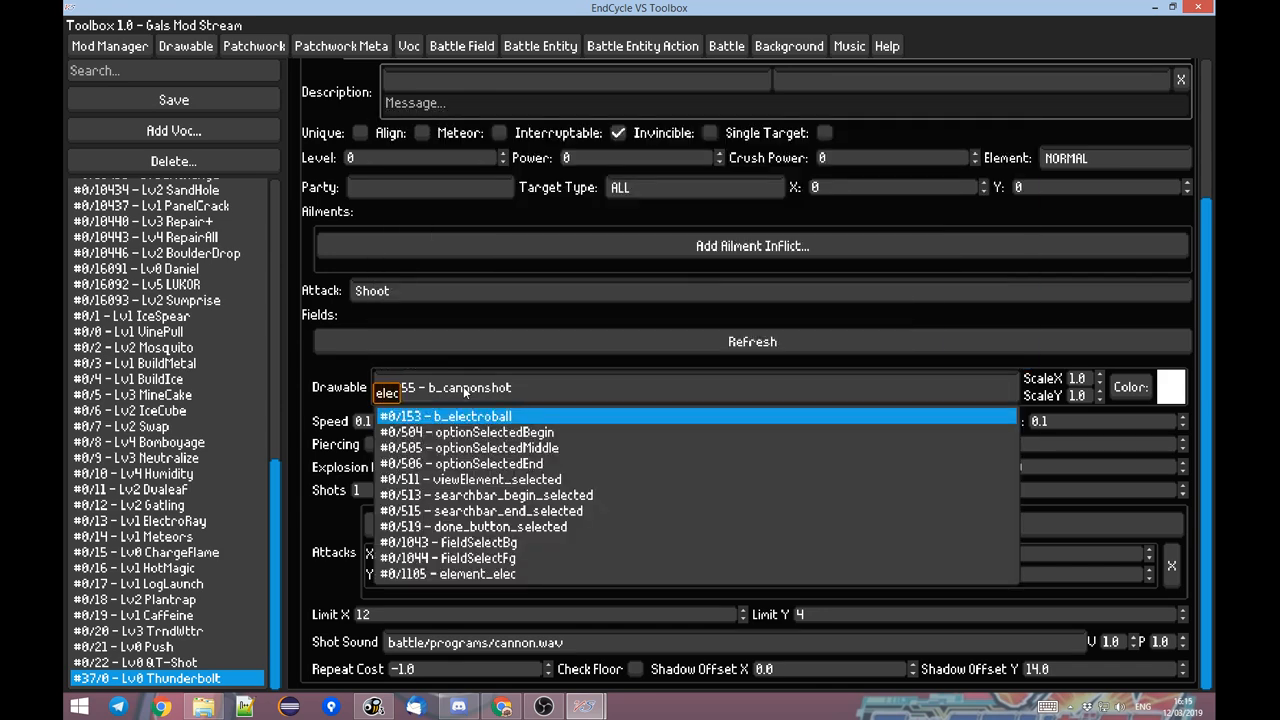
left_click(518, 416)
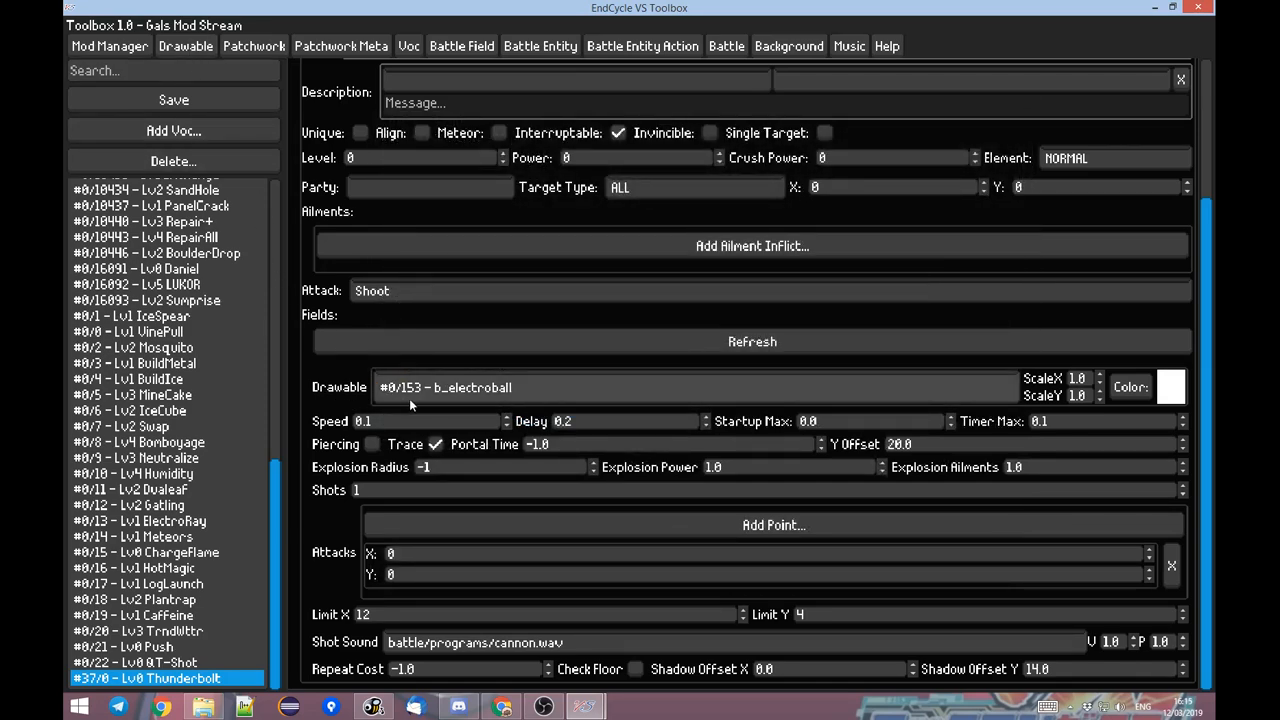
Search the drawables for "elec", preview the b_electroball animation, and return to the Thunderbolt voc.
left_click(210, 45)
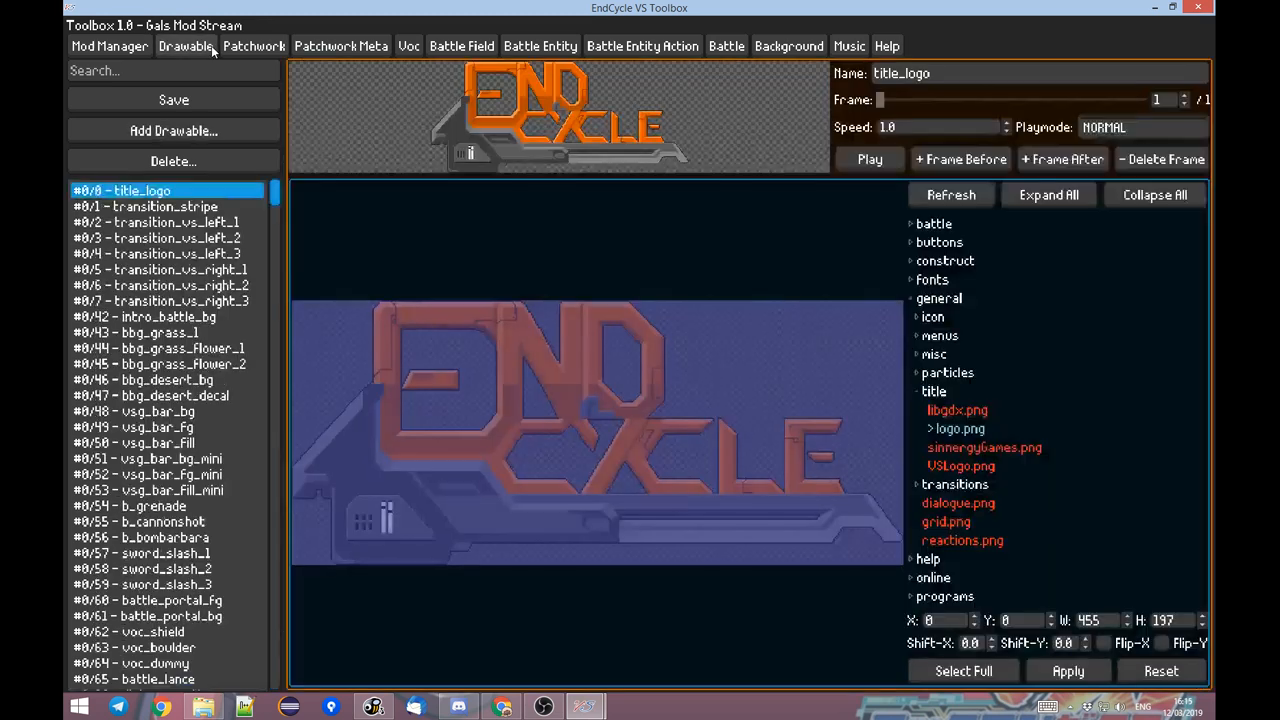
left_click(216, 74)
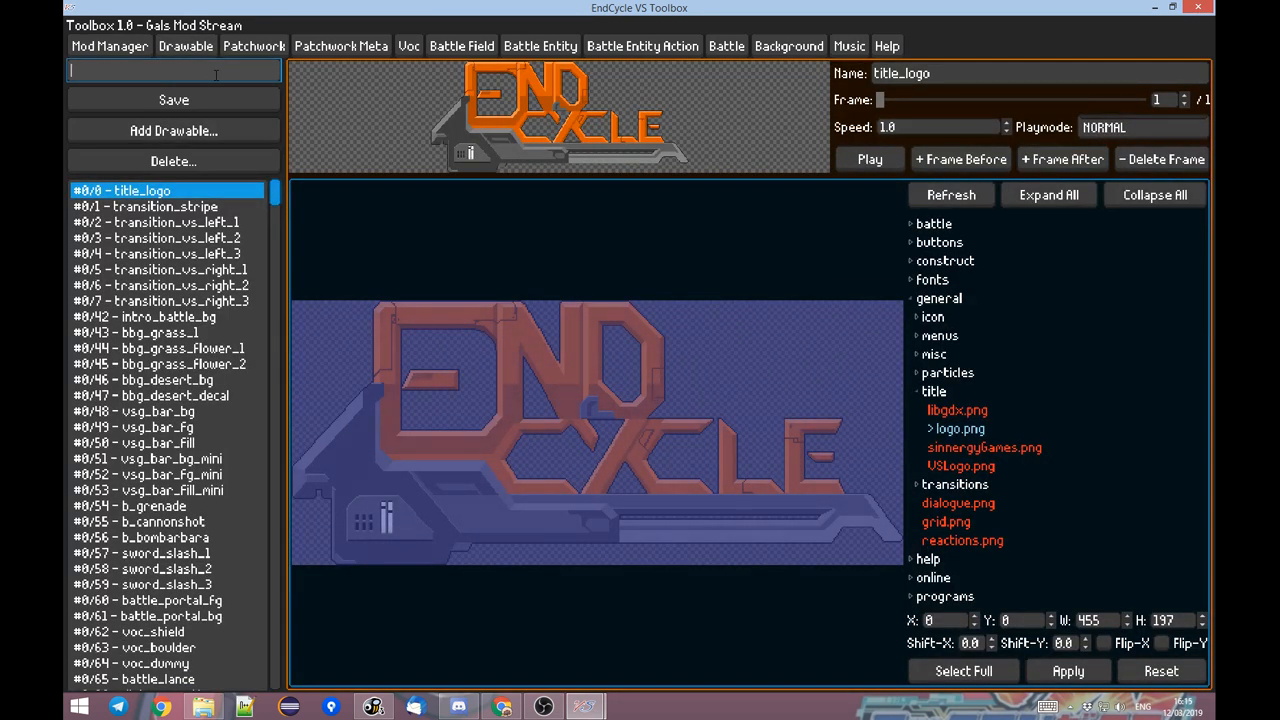
type("elec")
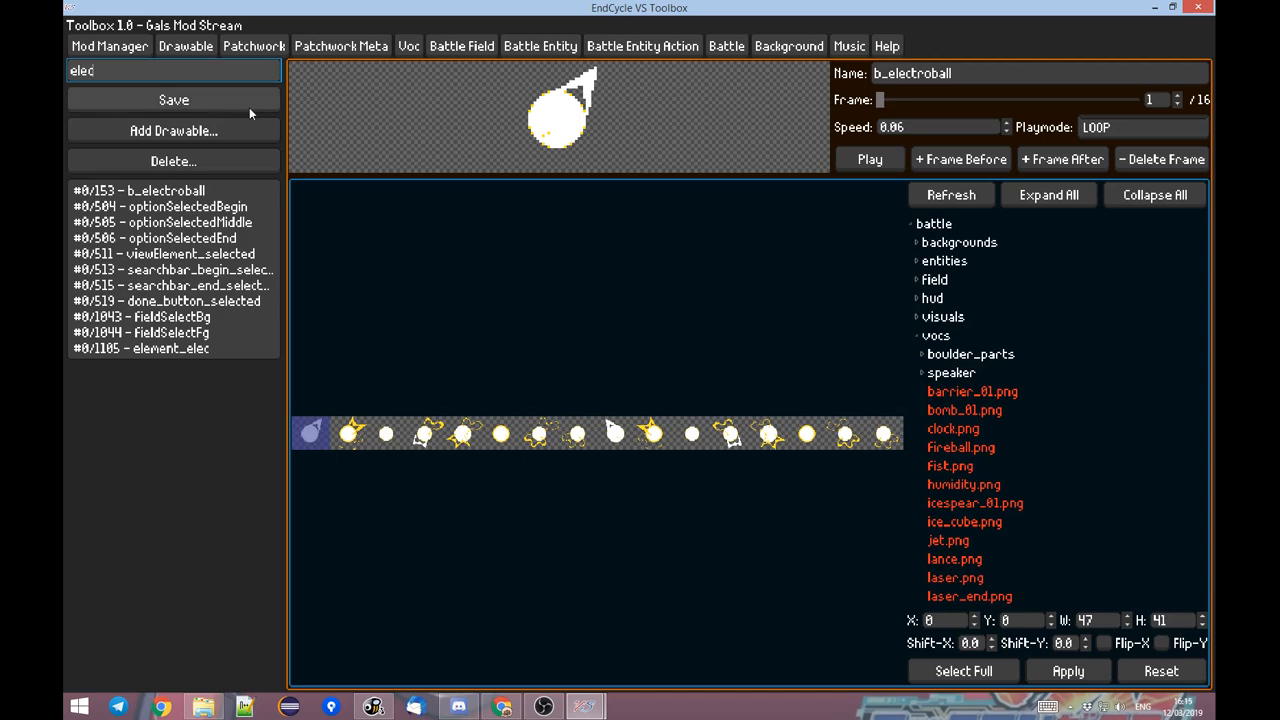
left_click(869, 160)
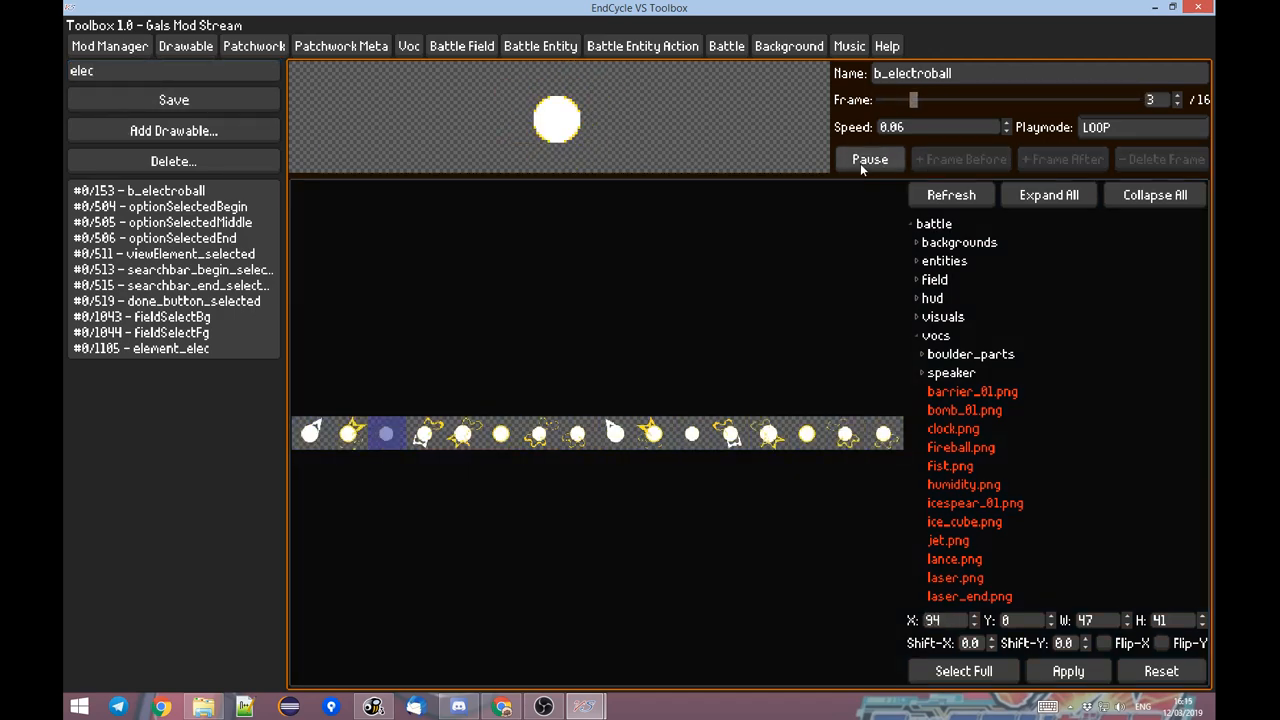
left_click(860, 163)
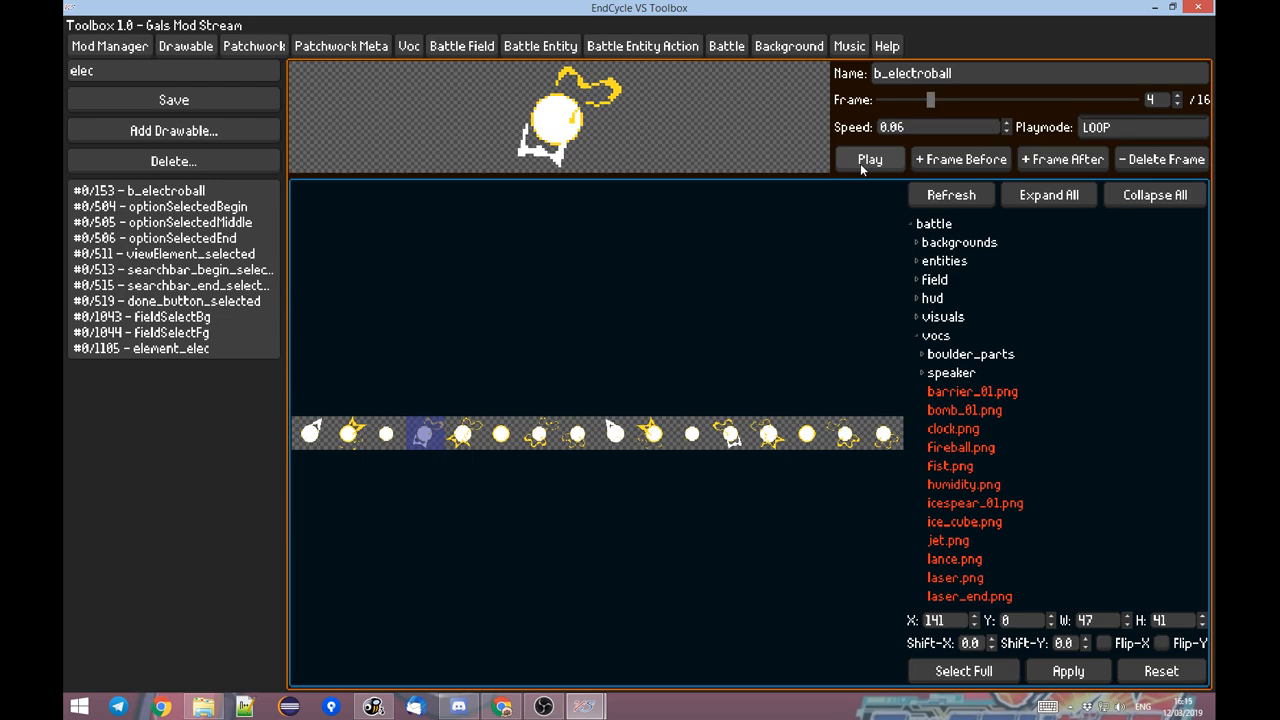
left_click(416, 51)
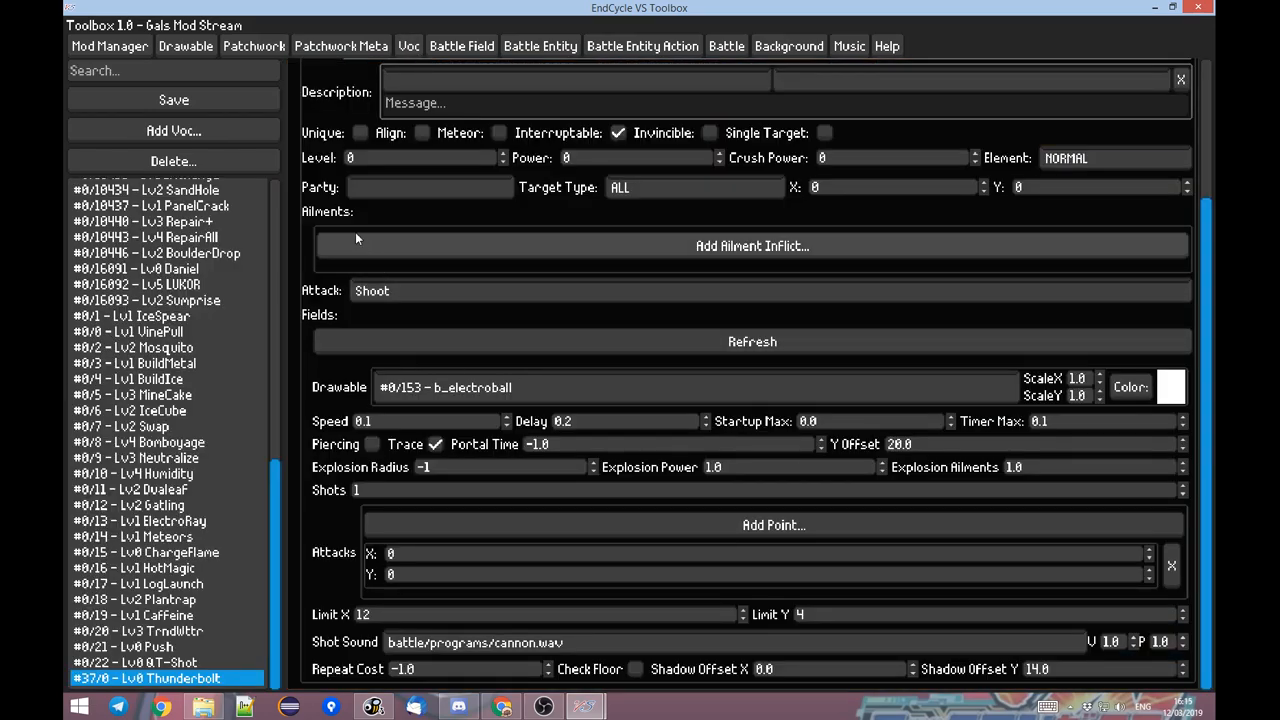
Review the Thunderbolt voc's general settings and Shoot attack fields.
scroll(355, 215, "up", 3)
scroll(362, 202, "down", 3)
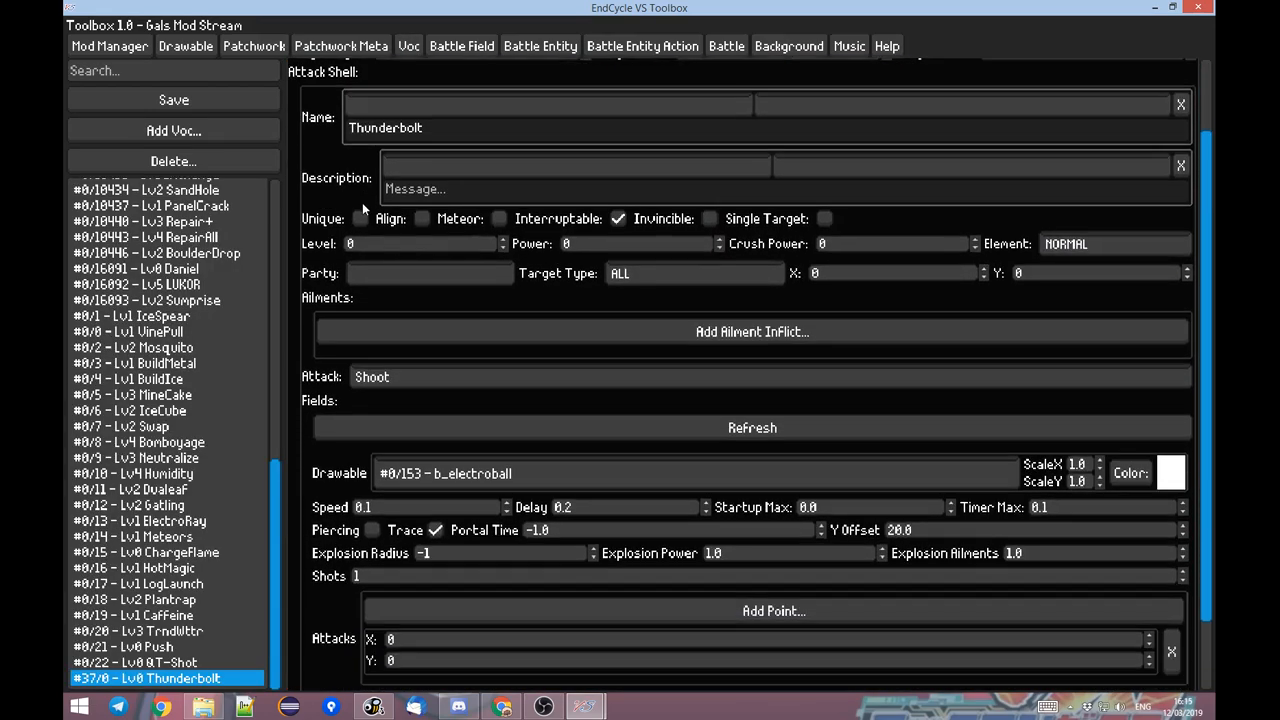
scroll(654, 225, "up", 3)
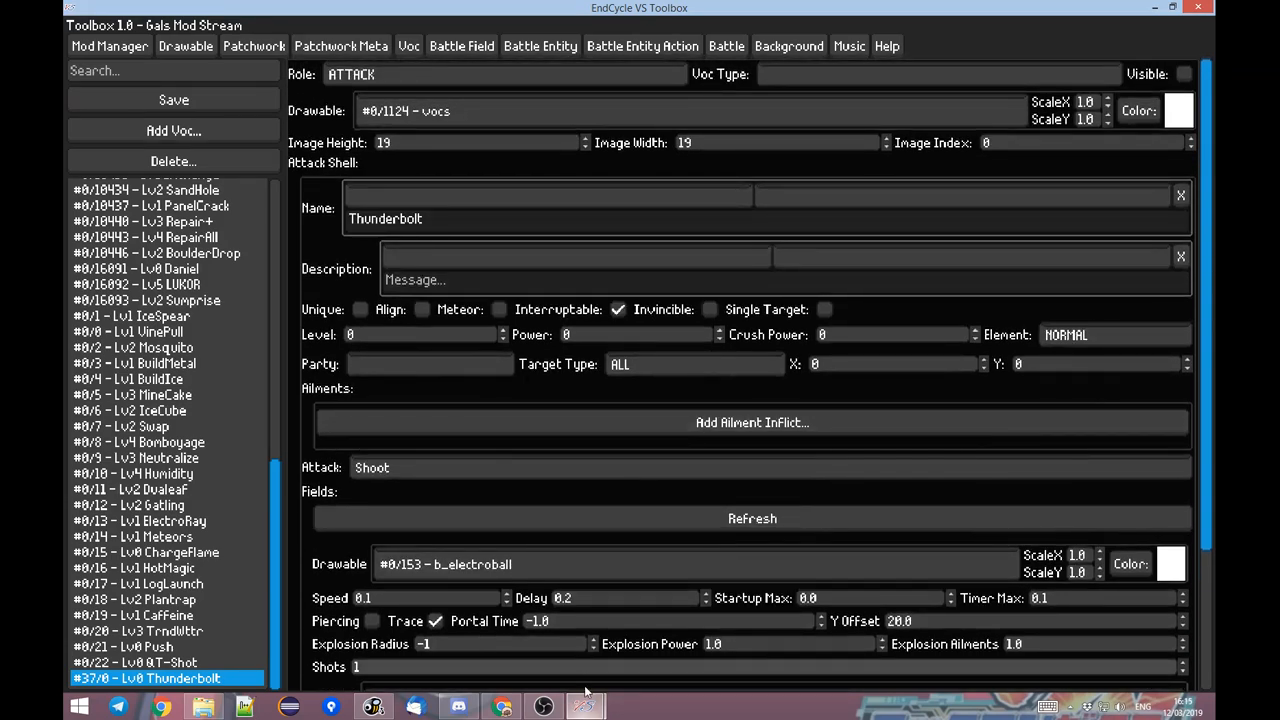
left_click(508, 625)
key("alt+Tab")
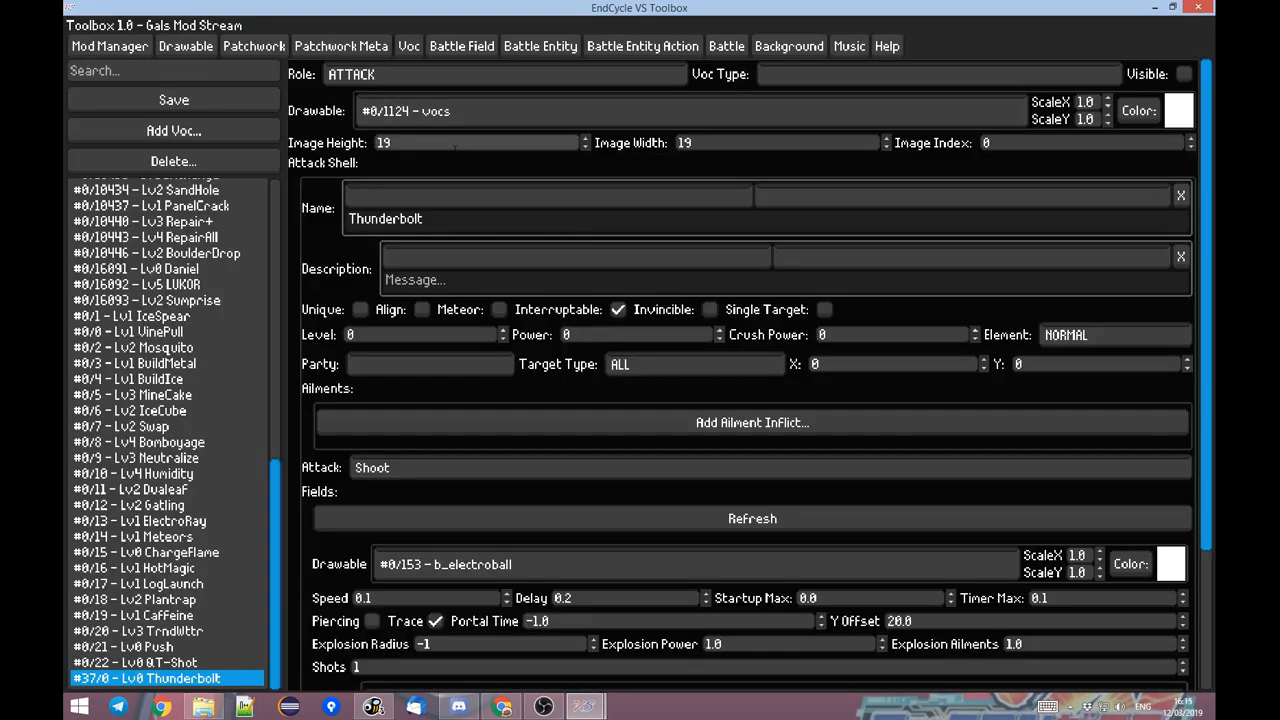
scroll(358, 249, "down", 3)
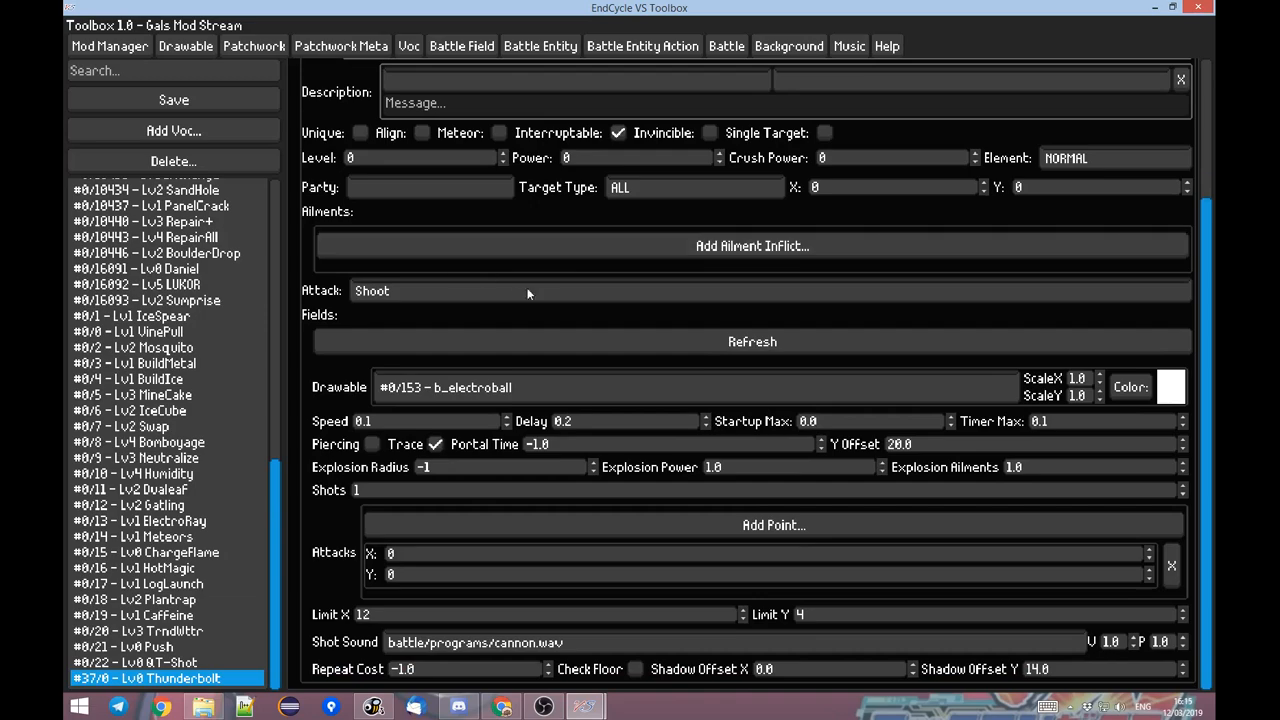
scroll(372, 345, "up", 2)
scroll(372, 345, "down", 2)
Inspect the colour picker and the ScaleX and ScaleY fields of Thunderbolt's projectile drawable, leaving their values as they are.
left_click(1118, 389)
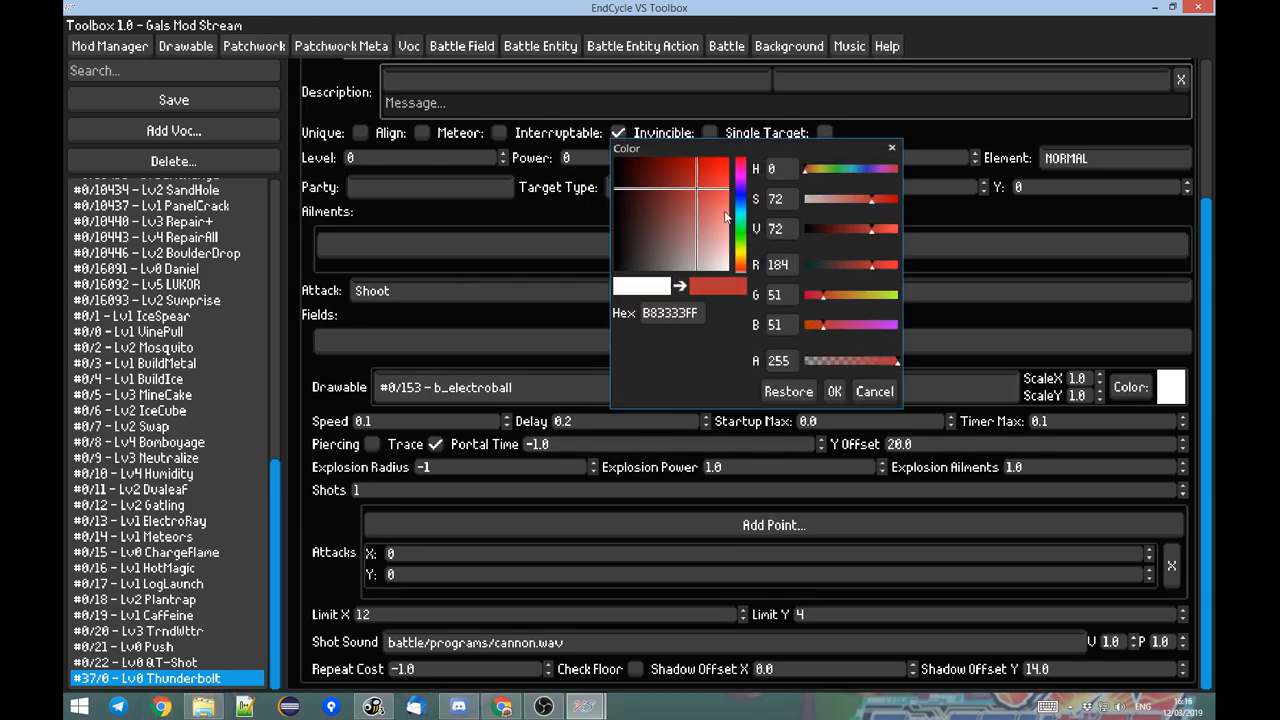
left_click(872, 391)
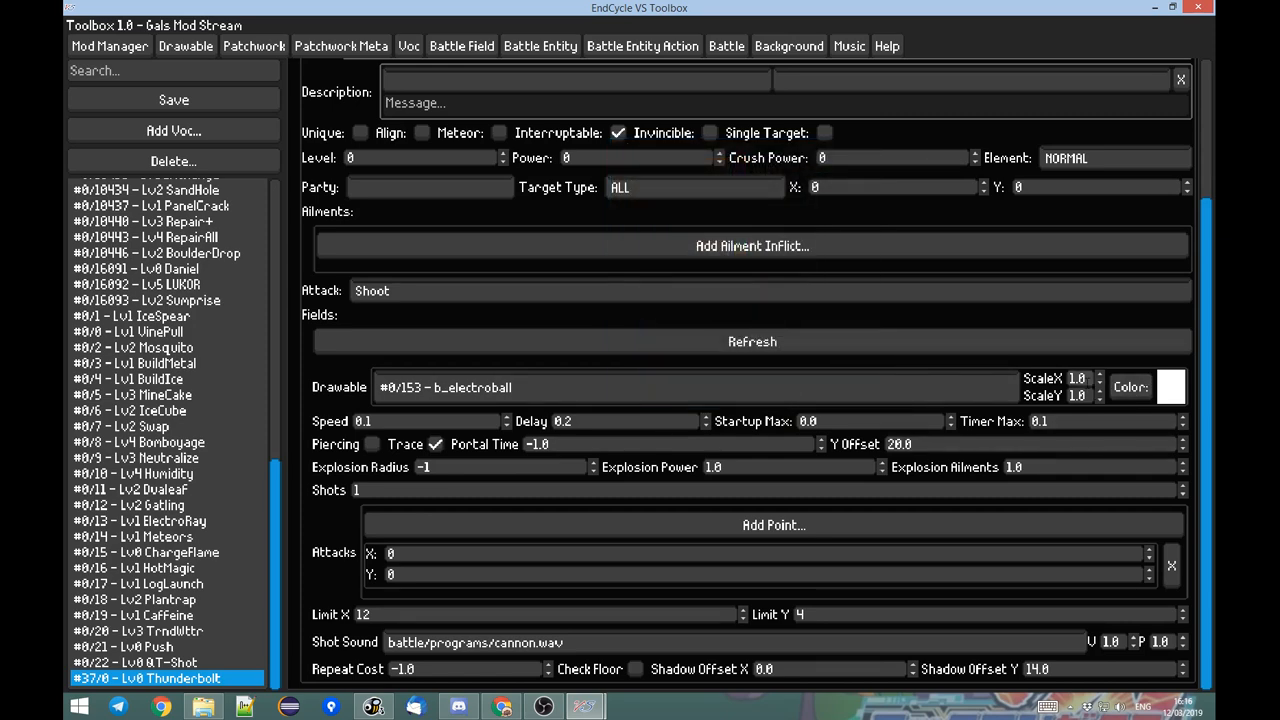
double_click(1077, 379)
key("Tab")
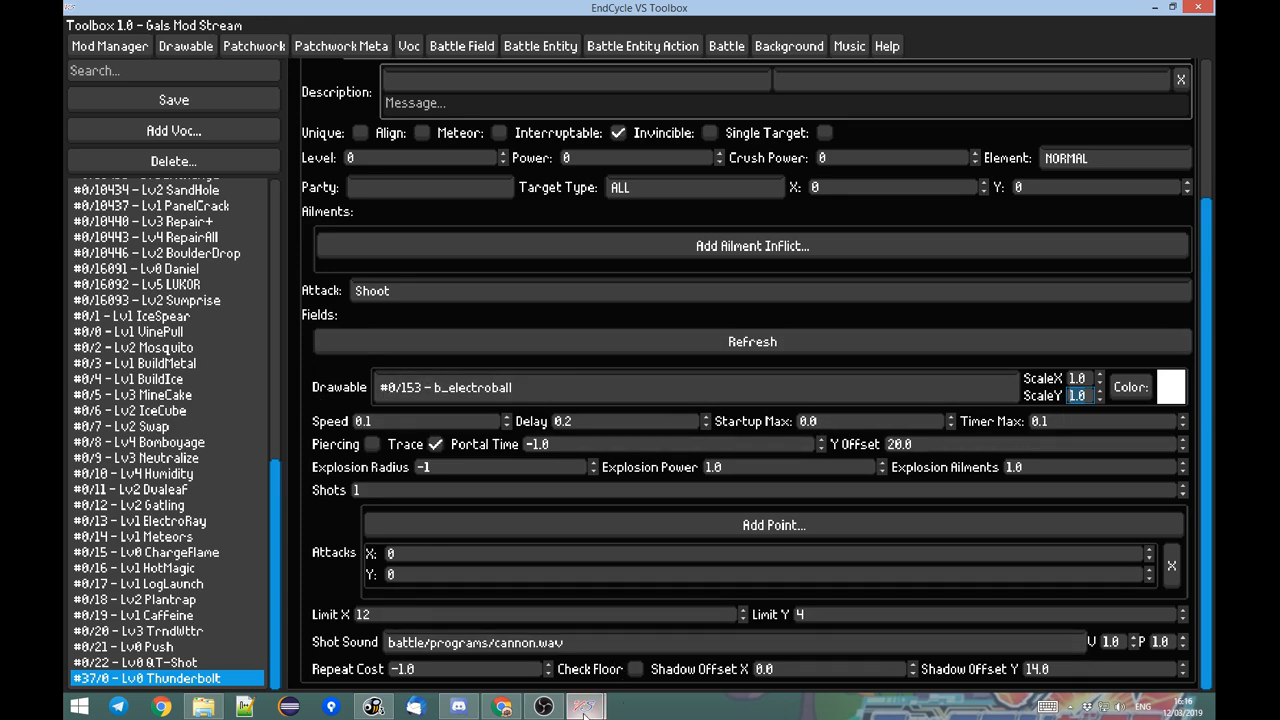
mouse_move(585, 706)
left_click(500, 625)
left_click(1057, 396)
Save the Thunderbolt voc and assign #37/0 - Lv0 Thunderbolt as the Voc of both Pikachu AI 1 moves.
left_click(228, 104)
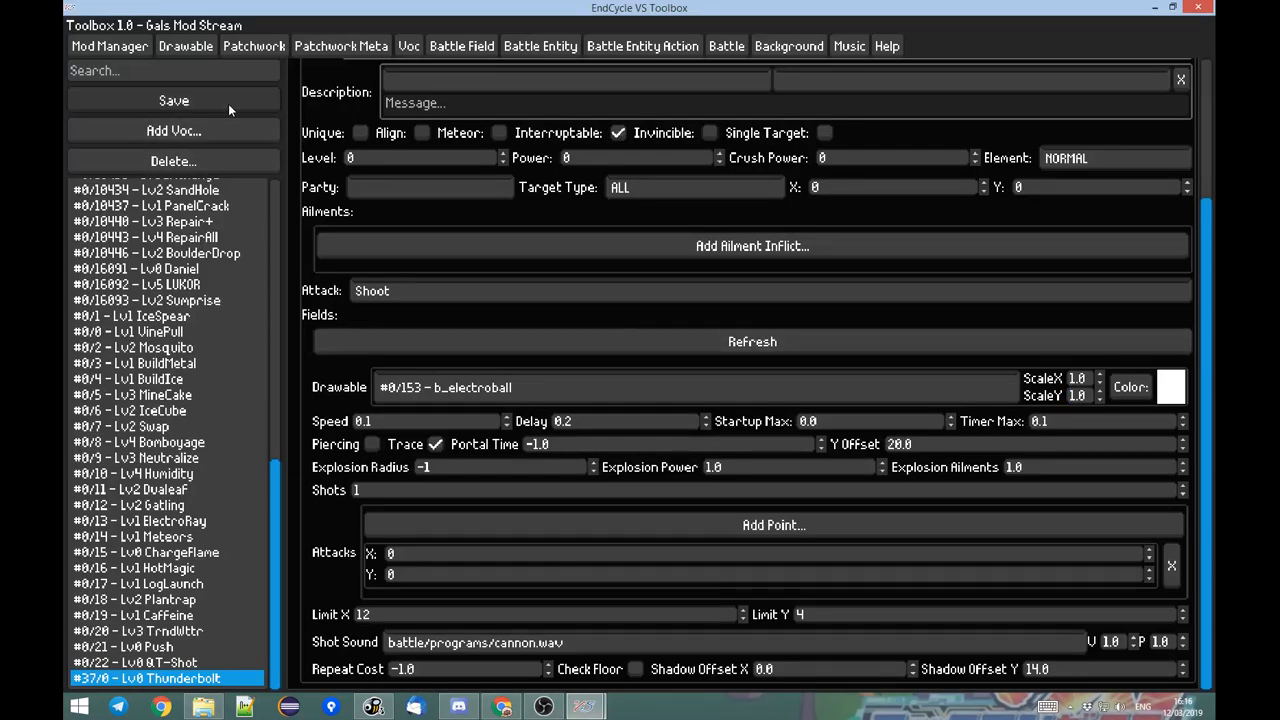
left_click(555, 46)
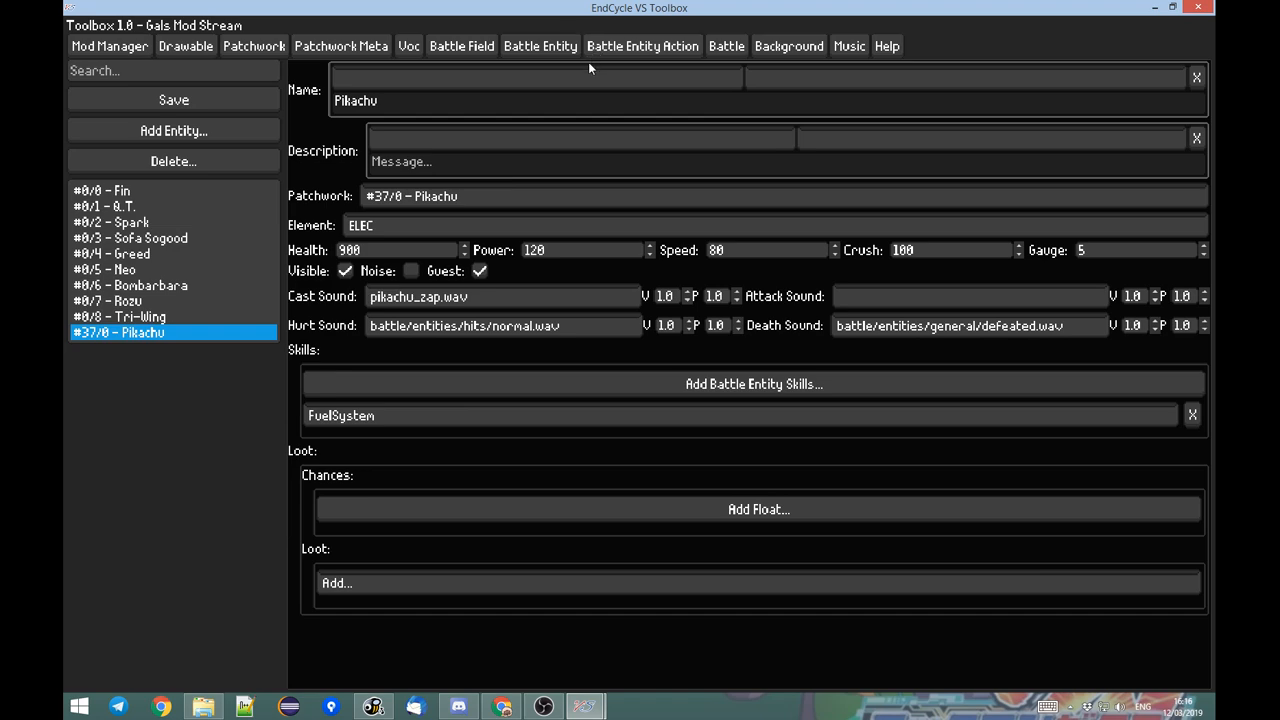
left_click(600, 48)
left_click(378, 555)
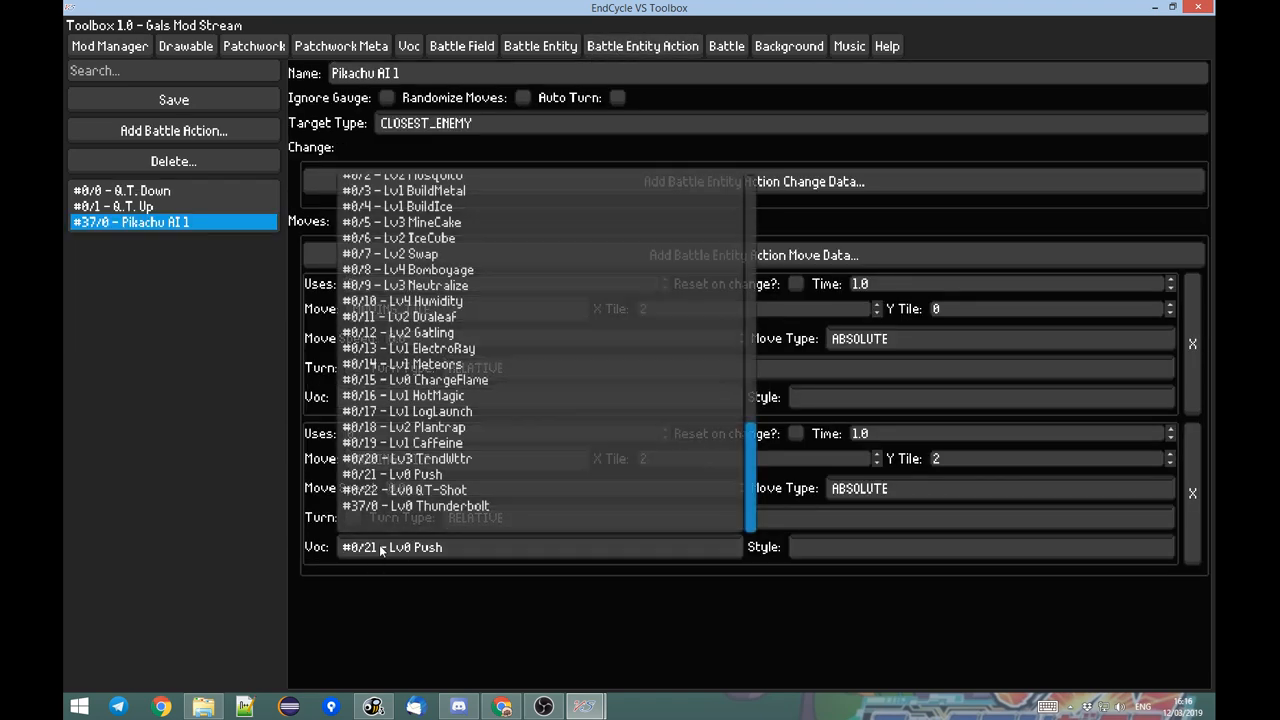
left_click(400, 506)
left_click(407, 395)
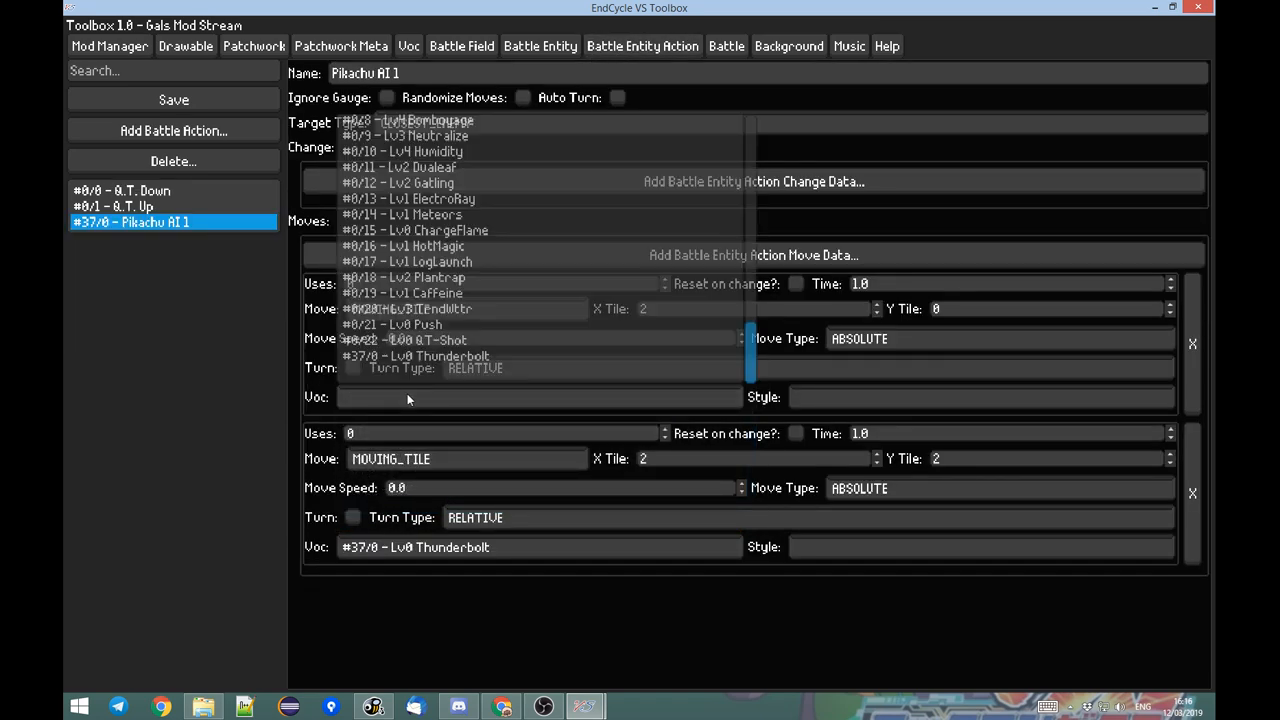
left_click(425, 357)
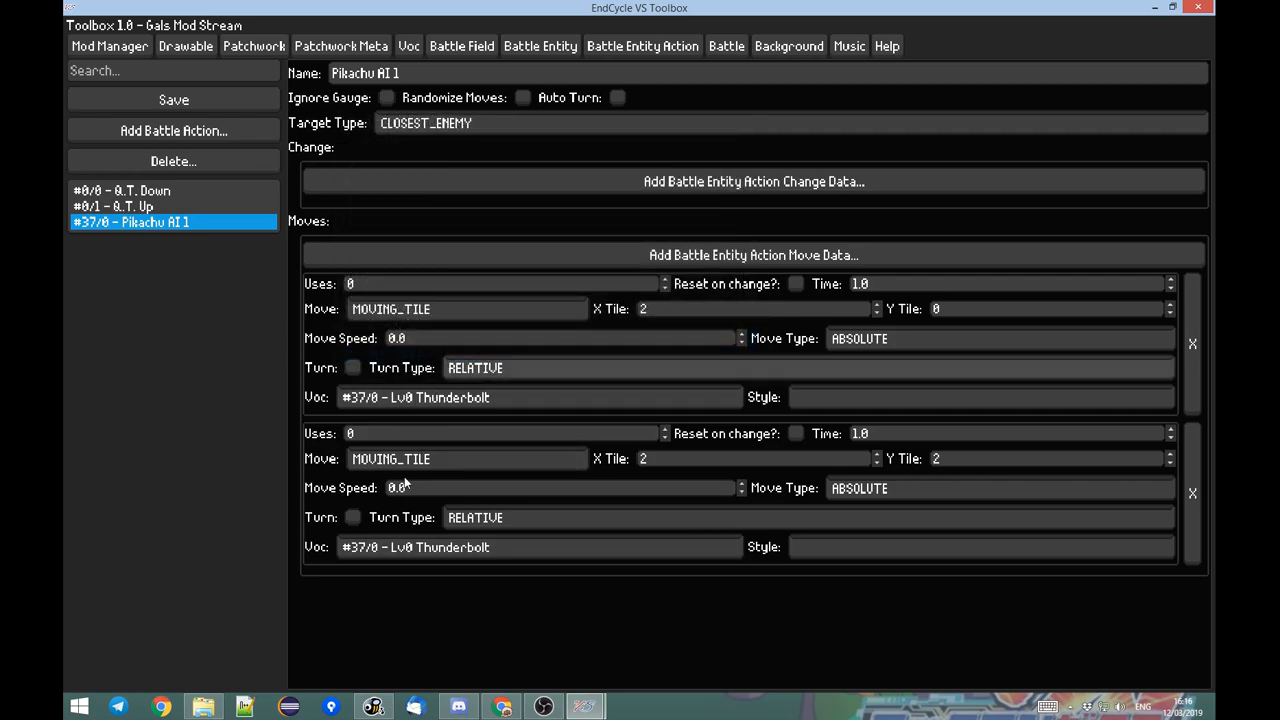
Switch to EndCycle VS, restart the practice battle, watch Pikachu cast Thunderbolt, and pause the battle.
key("alt+Tab")
key("Down")
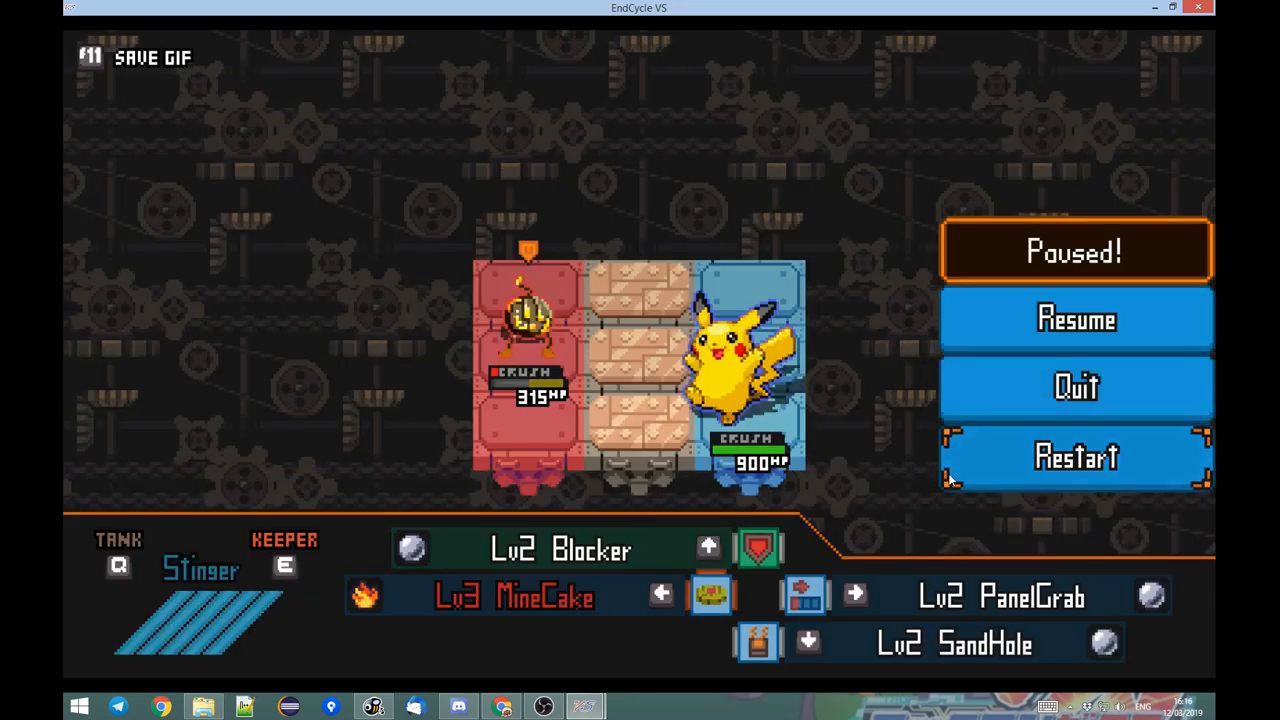
key("Return")
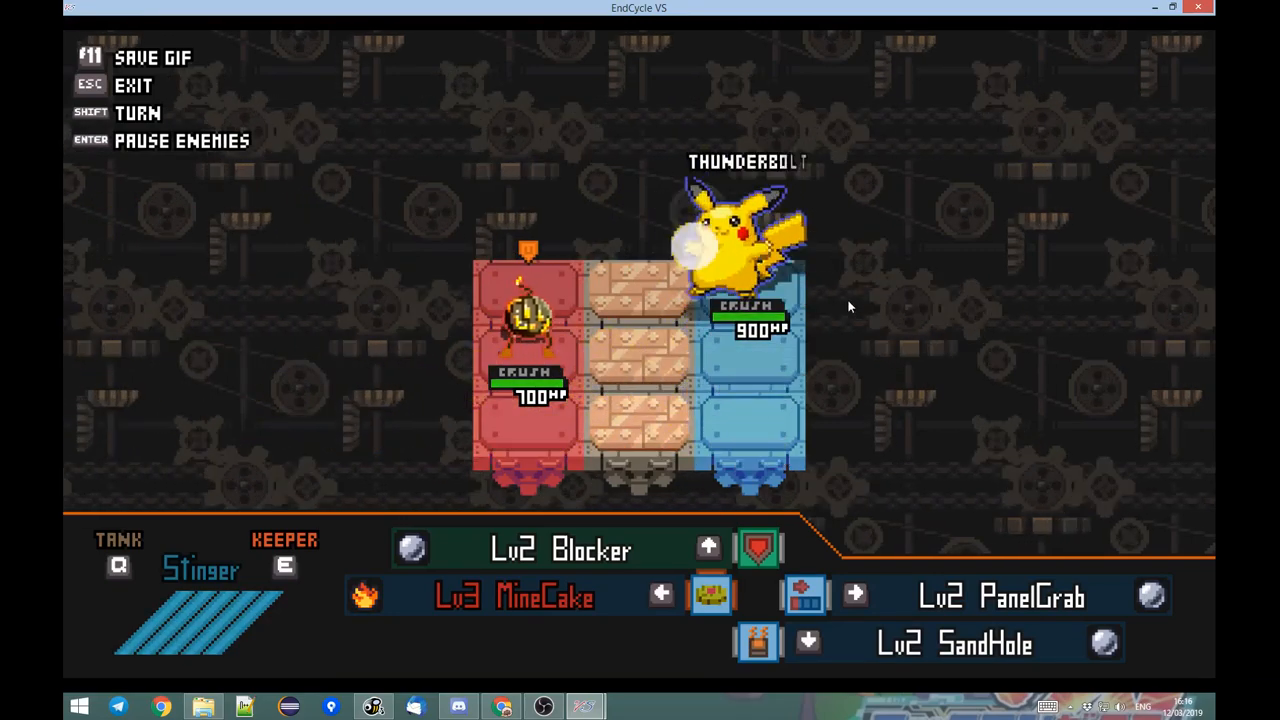
key("s")
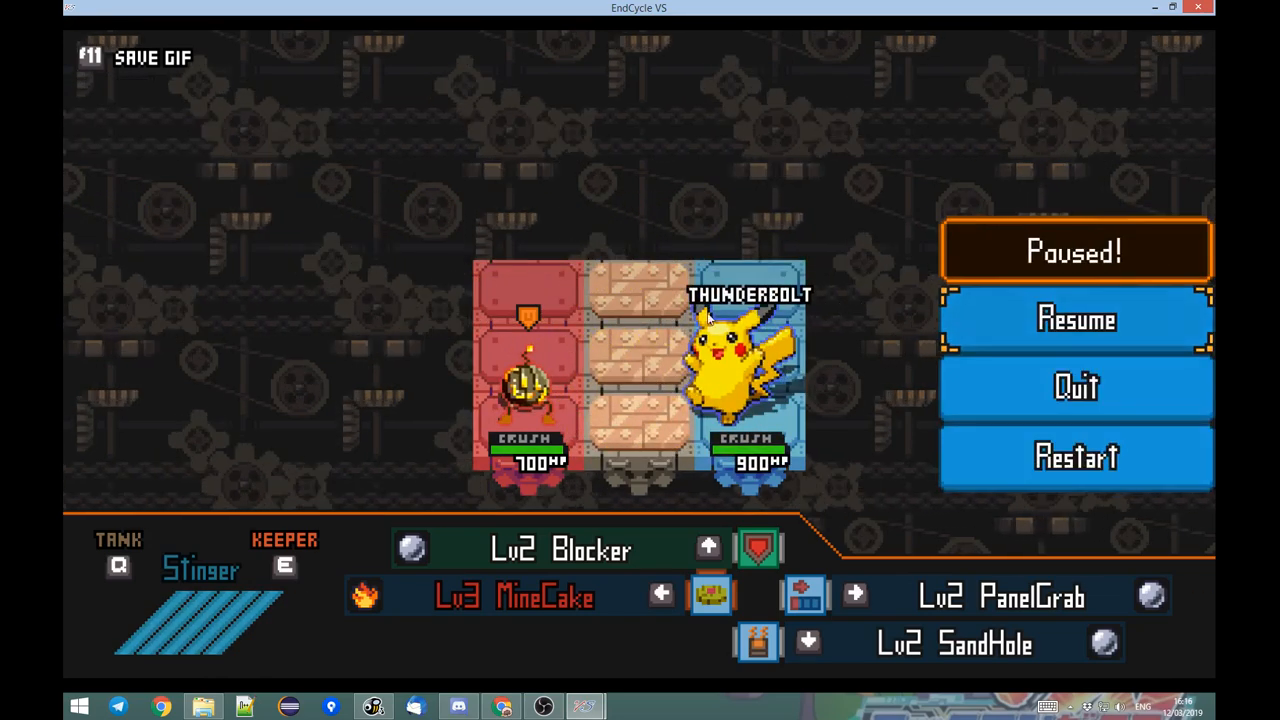
left_click(1050, 386)
Set the Thunderbolt voc's Power to 100 and its Crush Power to 100 in the Toolbox.
left_click(409, 46)
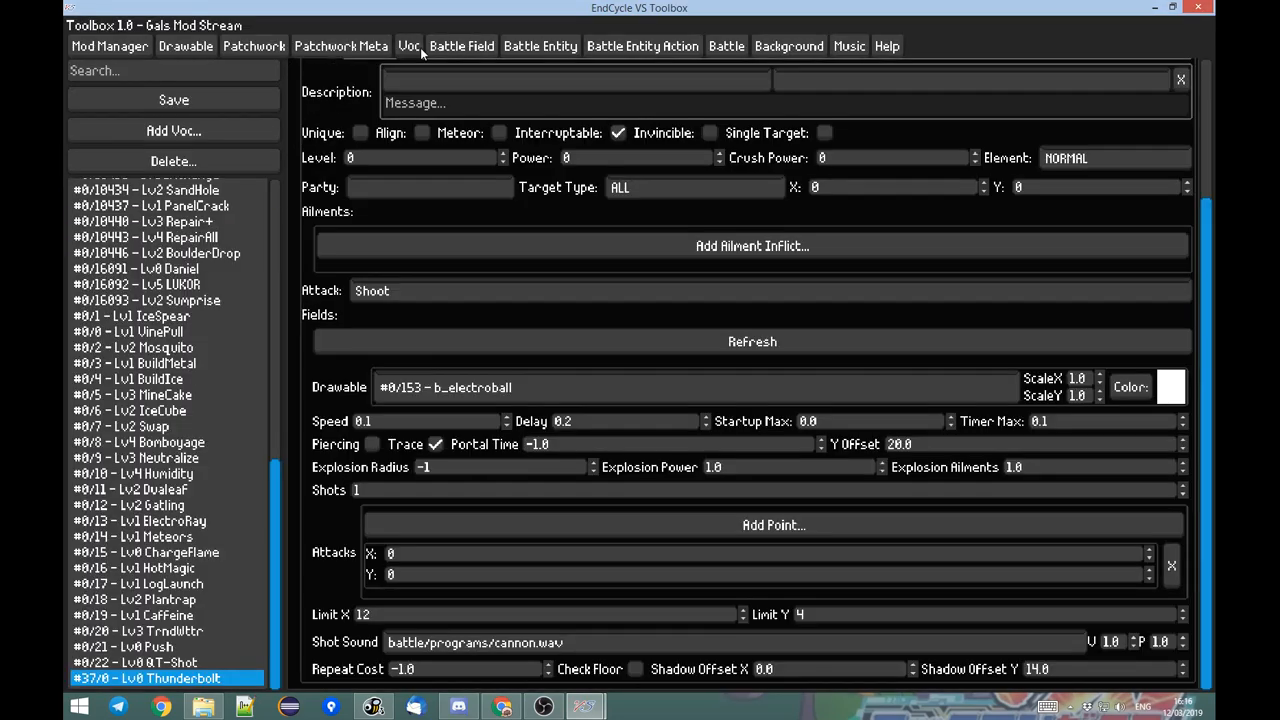
scroll(316, 198, "up", 3)
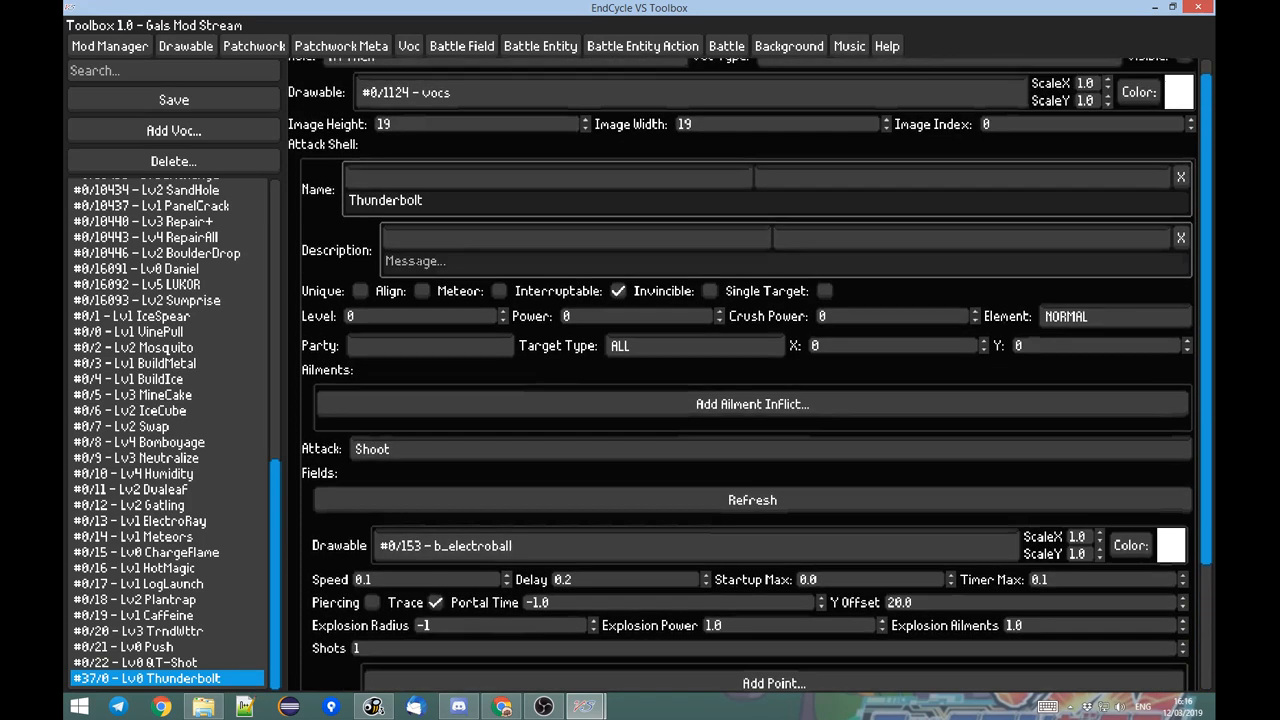
left_click_drag(582, 335, 536, 334)
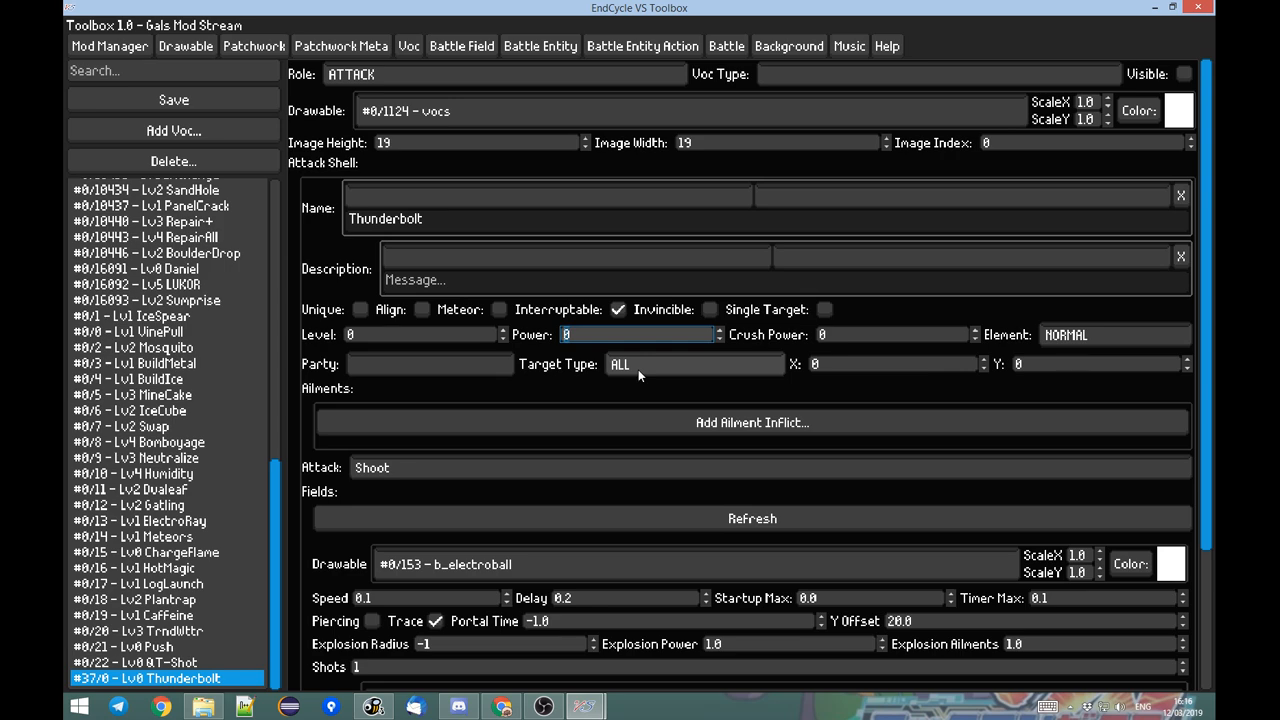
type("100")
key("Tab")
key("BackSpace")
type("100")
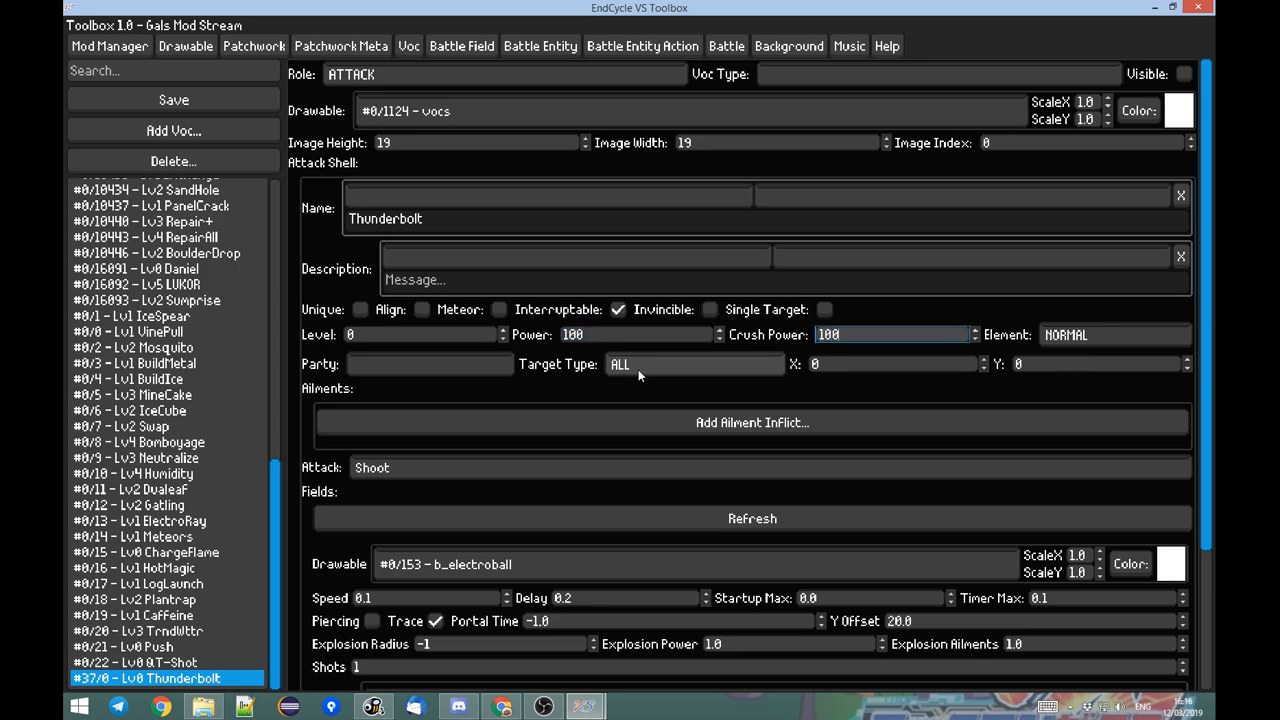
Resume the battle in EndCycle VS to test the damage Thunderbolt deals, and pause it.
key("alt+Tab")
key("Escape")
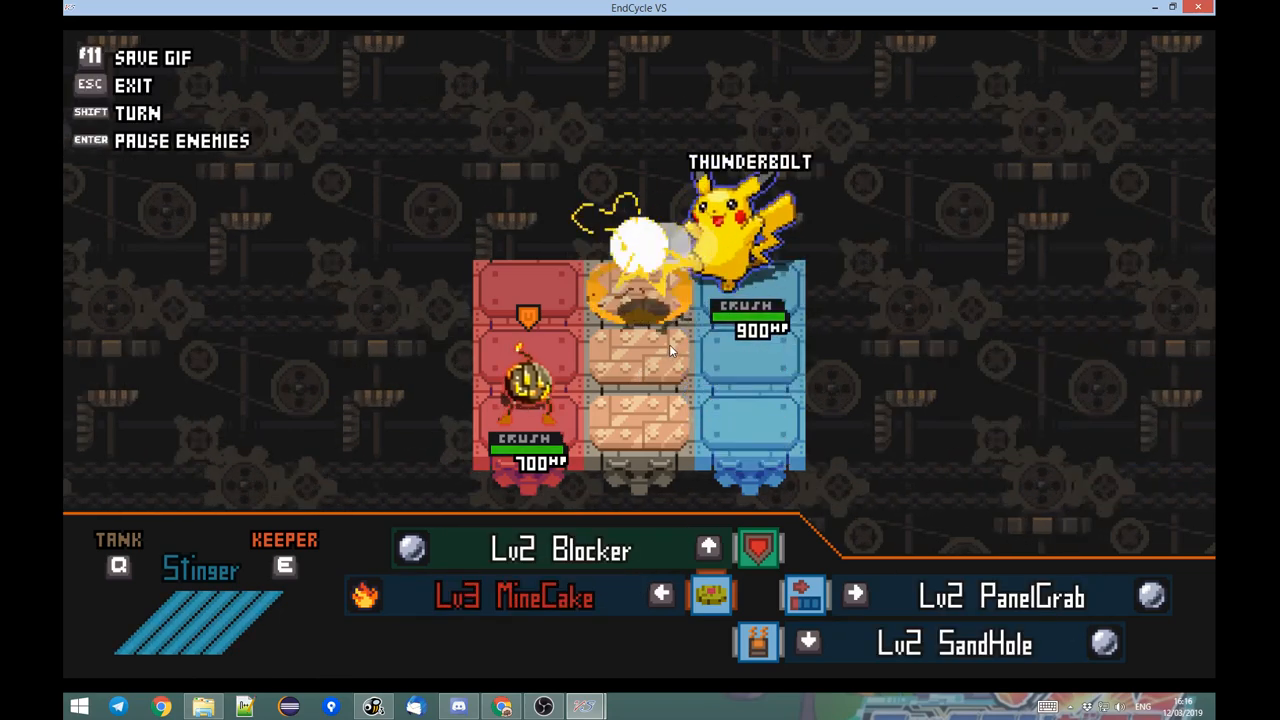
key("Escape")
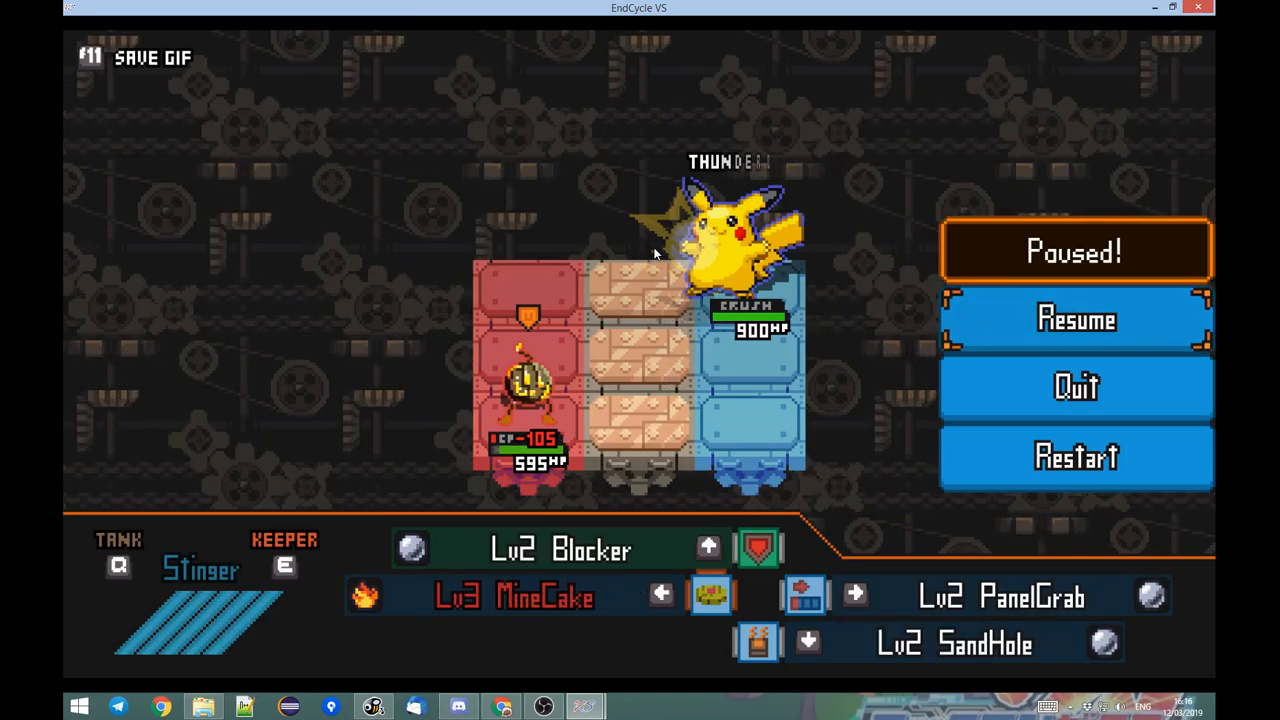
Add a STUN ailment with Intensity 0.5 to the Thunderbolt voc in the Toolbox.
key("alt+Tab")
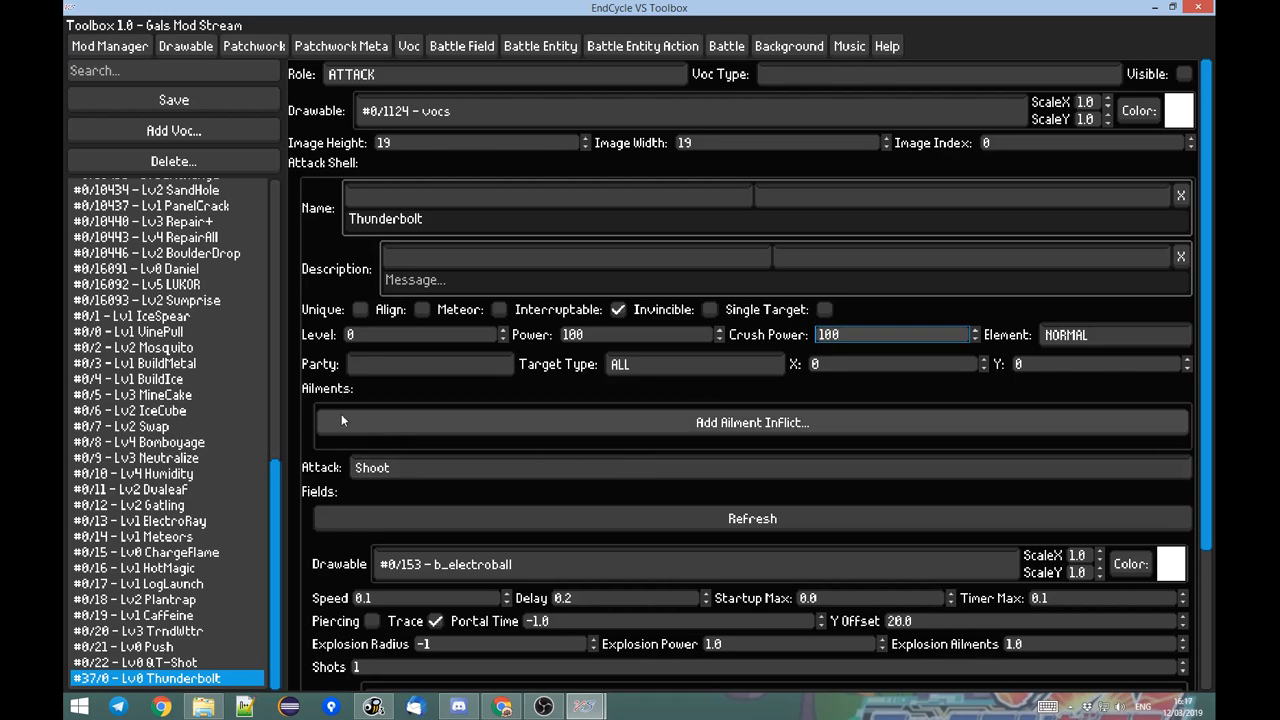
left_click(640, 432)
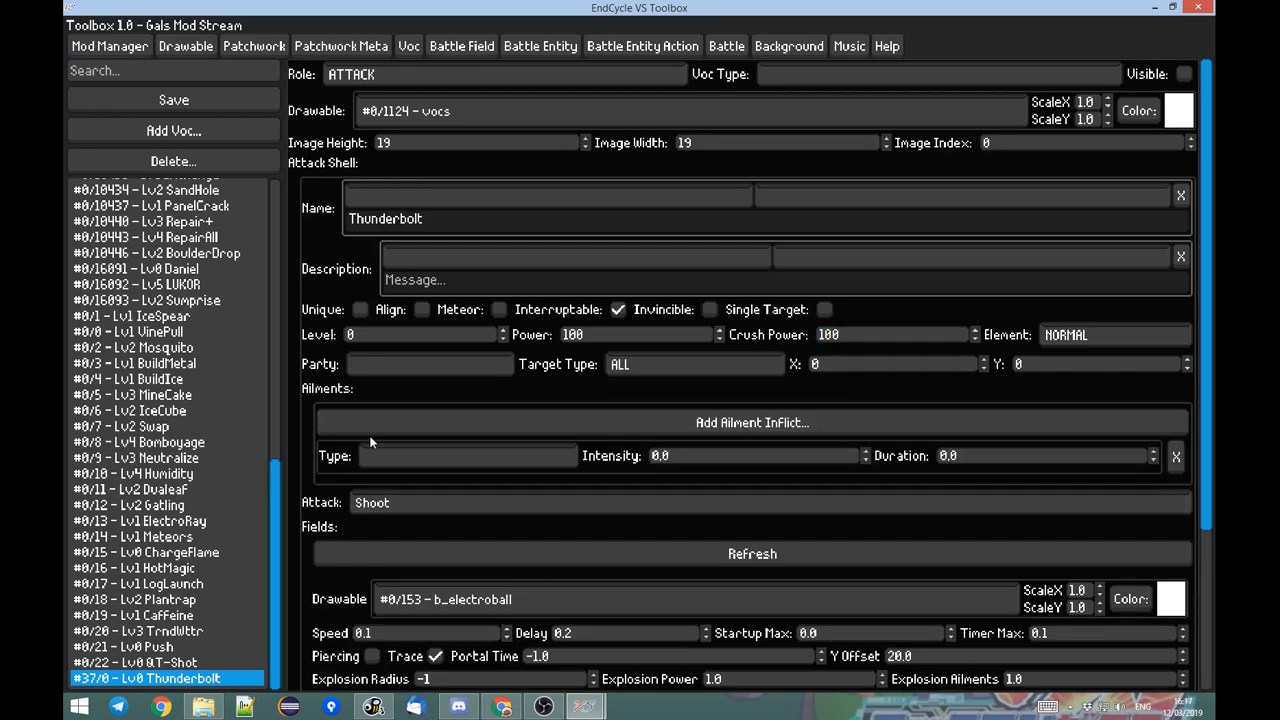
left_click(406, 457)
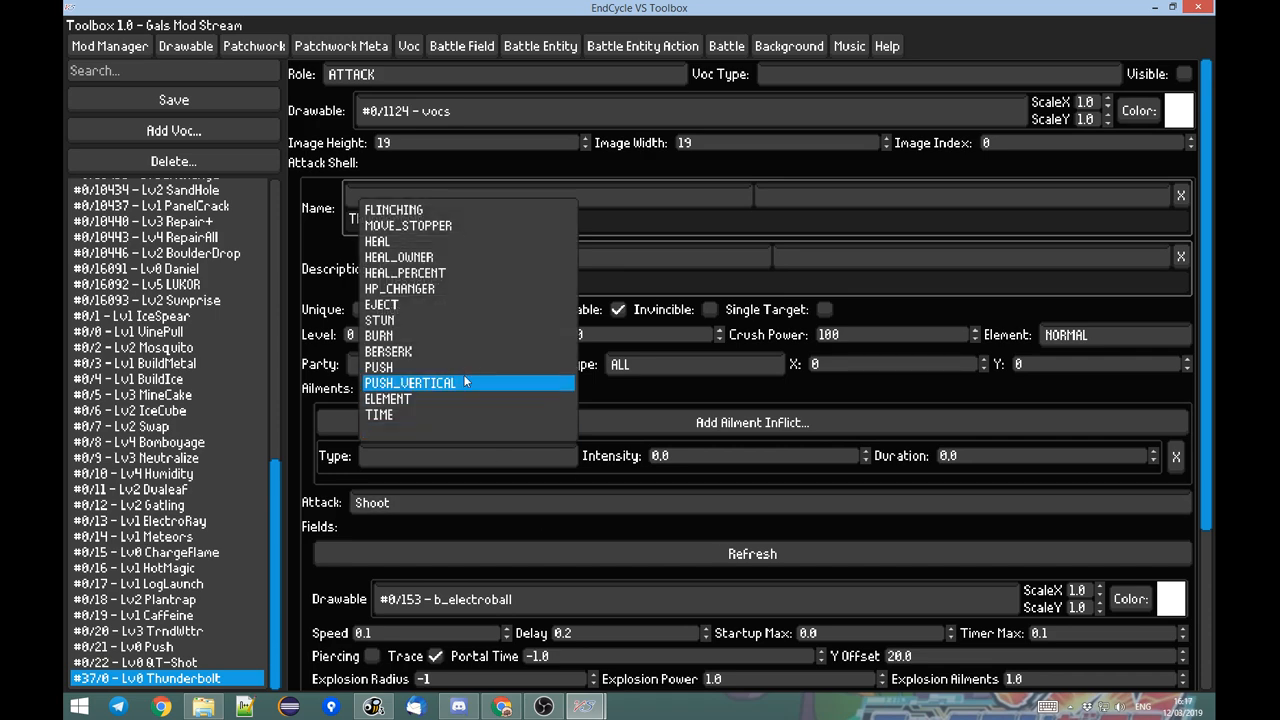
left_click(398, 320)
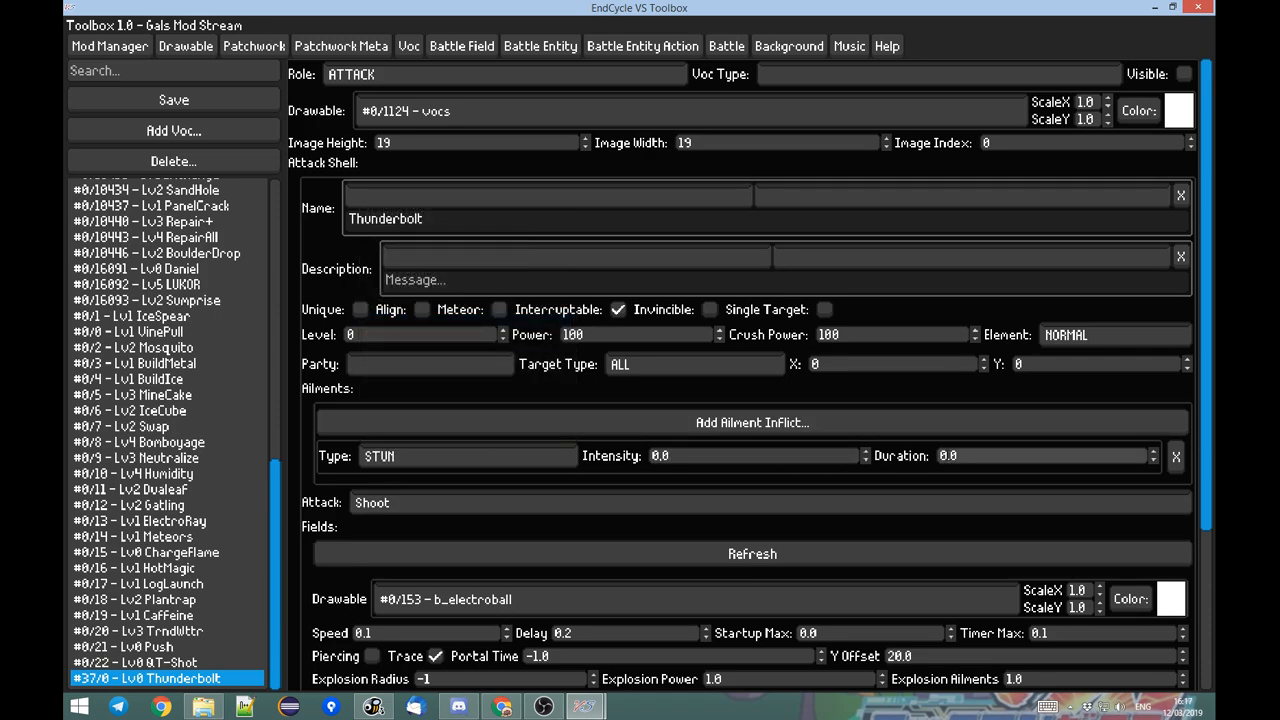
left_click(730, 458)
left_click(962, 458)
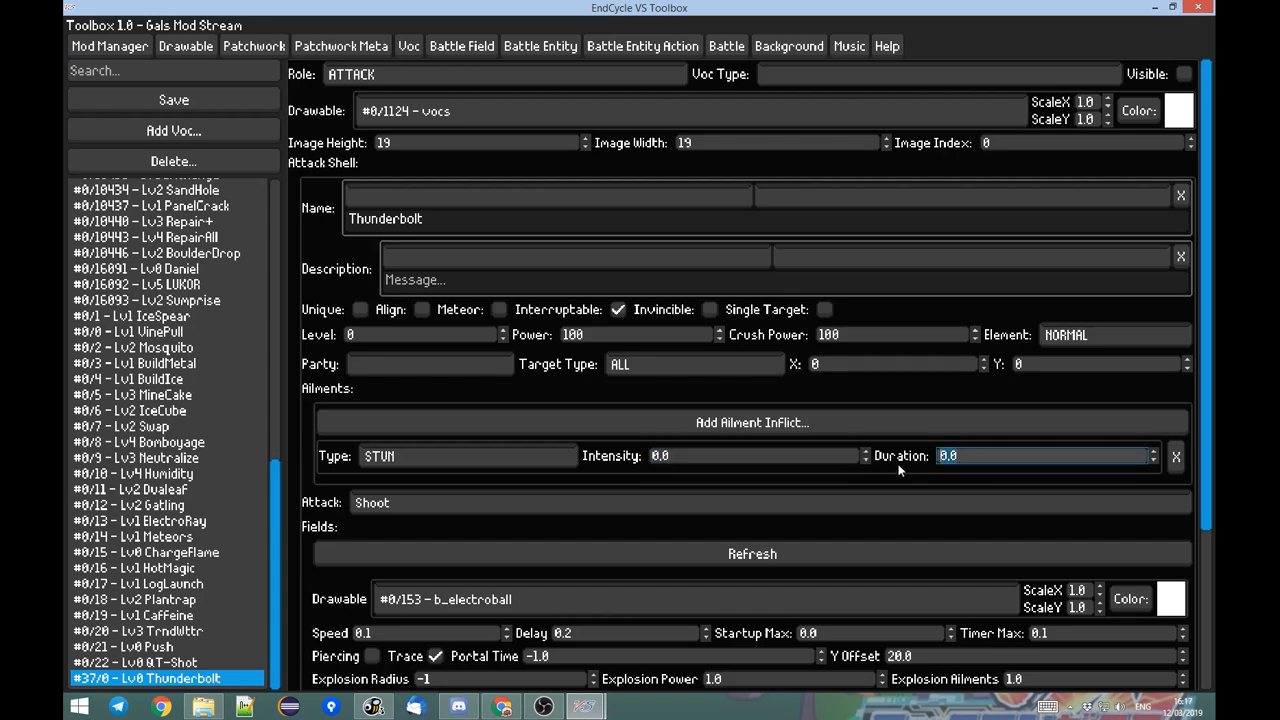
left_click(714, 458)
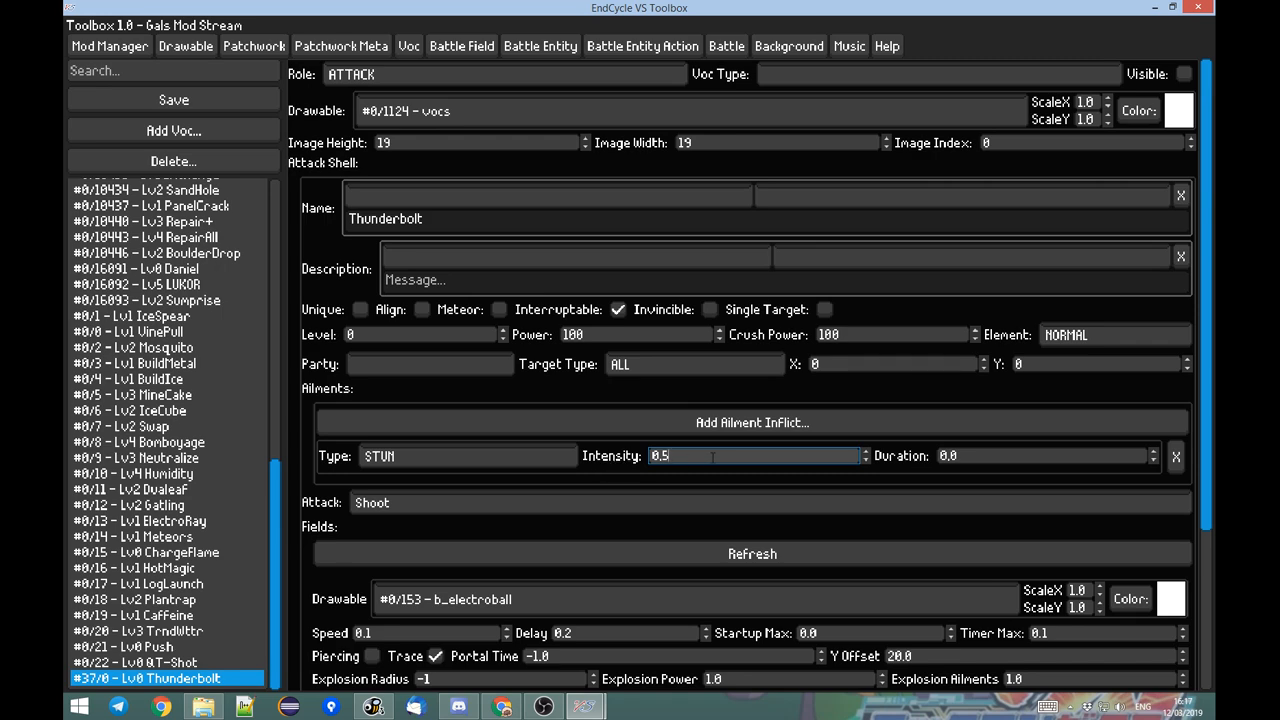
left_click_drag(713, 457, 581, 457)
Resume the battle in EndCycle VS to test Thunderbolt's stun effect, pause it, and return to the Toolbox.
key("alt+Tab")
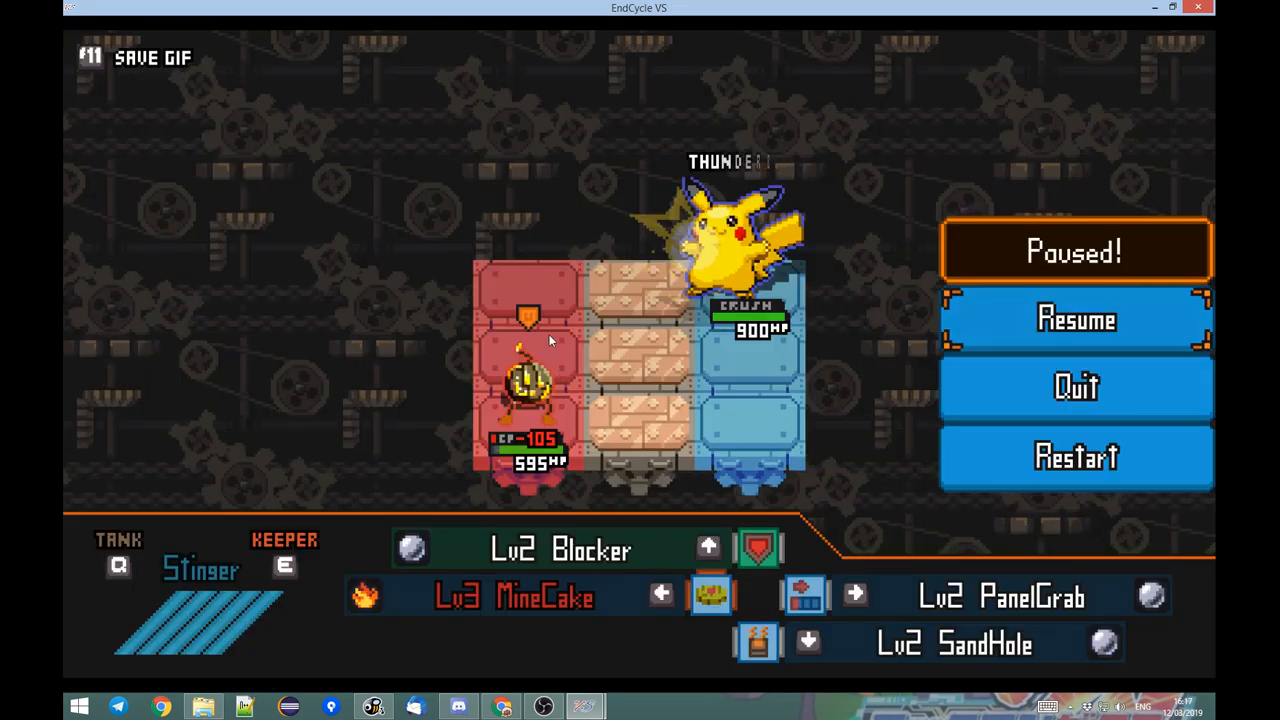
key("Return")
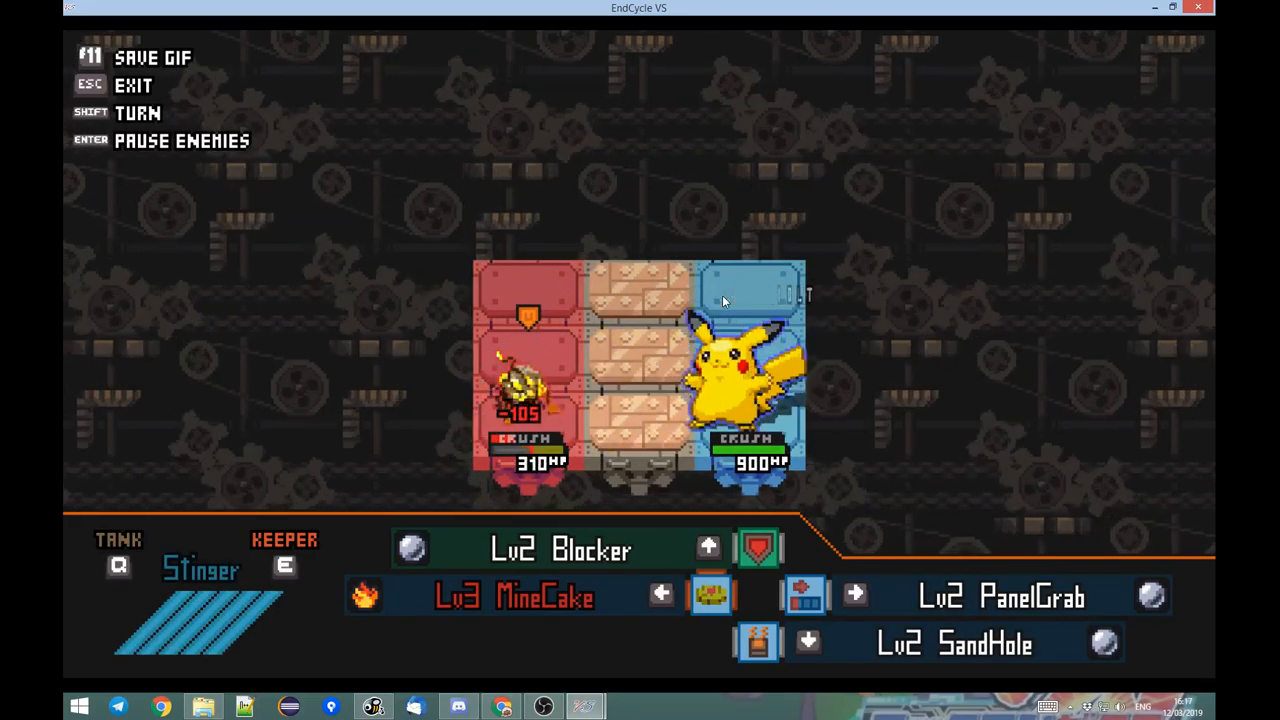
key("Escape")
key("Escape")
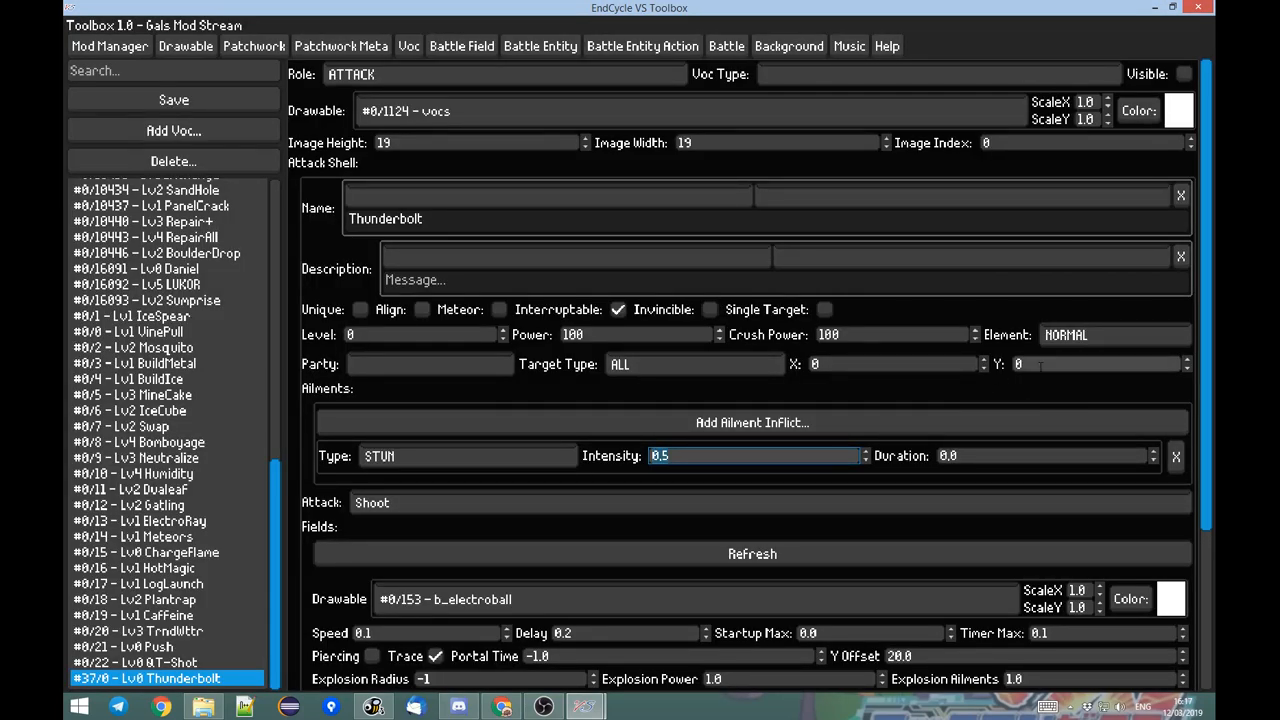
Examine the per-application sound levels in the Windows volume mixer, including OBS Studio, EndCycle VS Toolbox and Steam.
left_click(1118, 706)
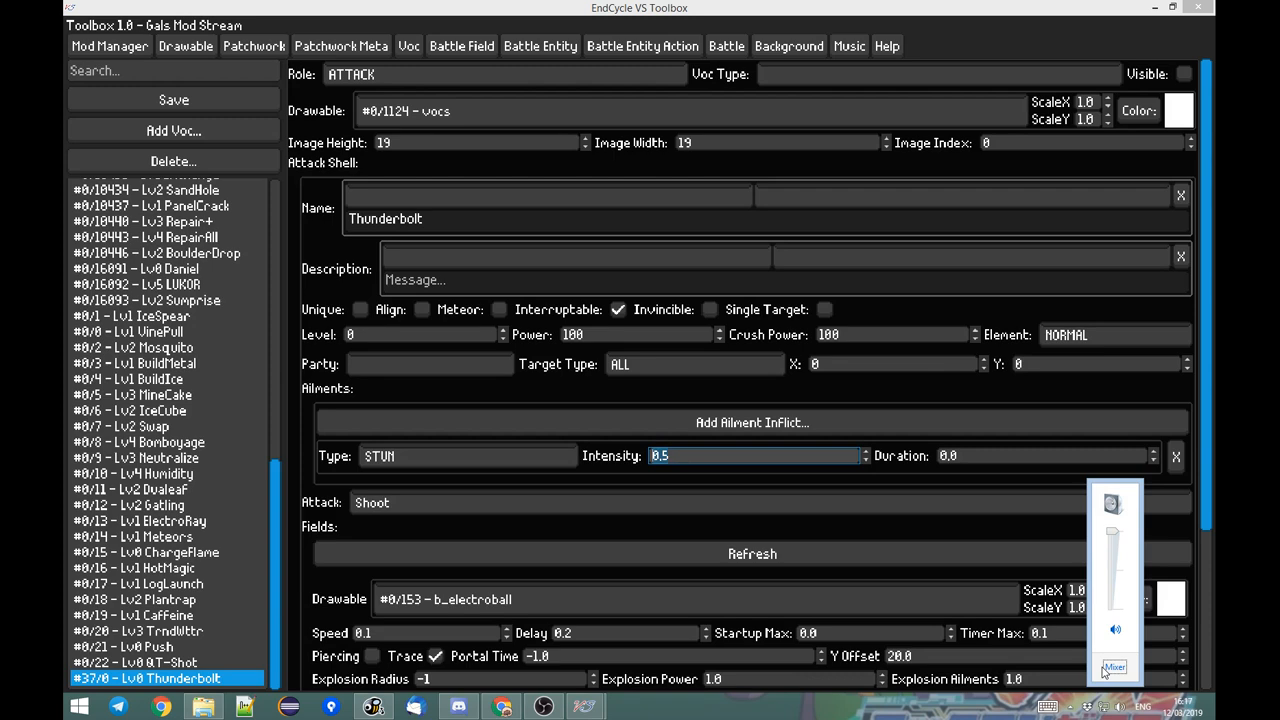
left_click(1113, 667)
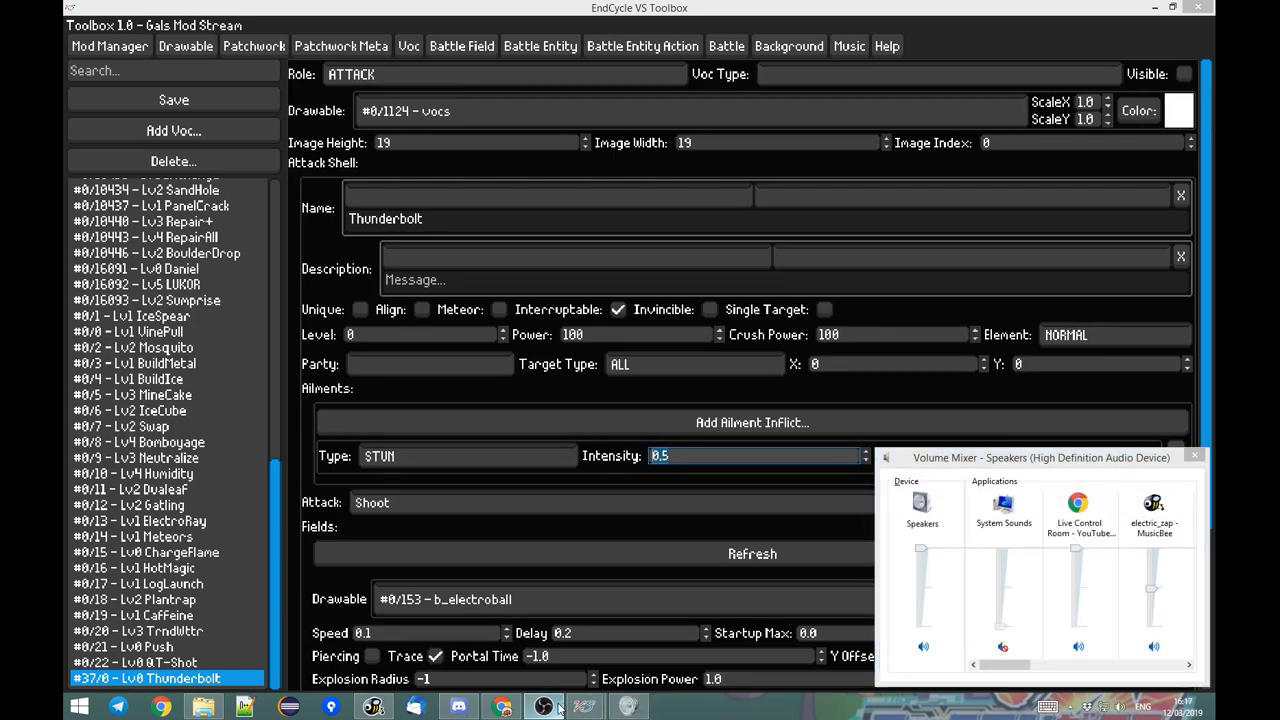
left_click_drag(1007, 666, 1184, 671)
left_click(1072, 644)
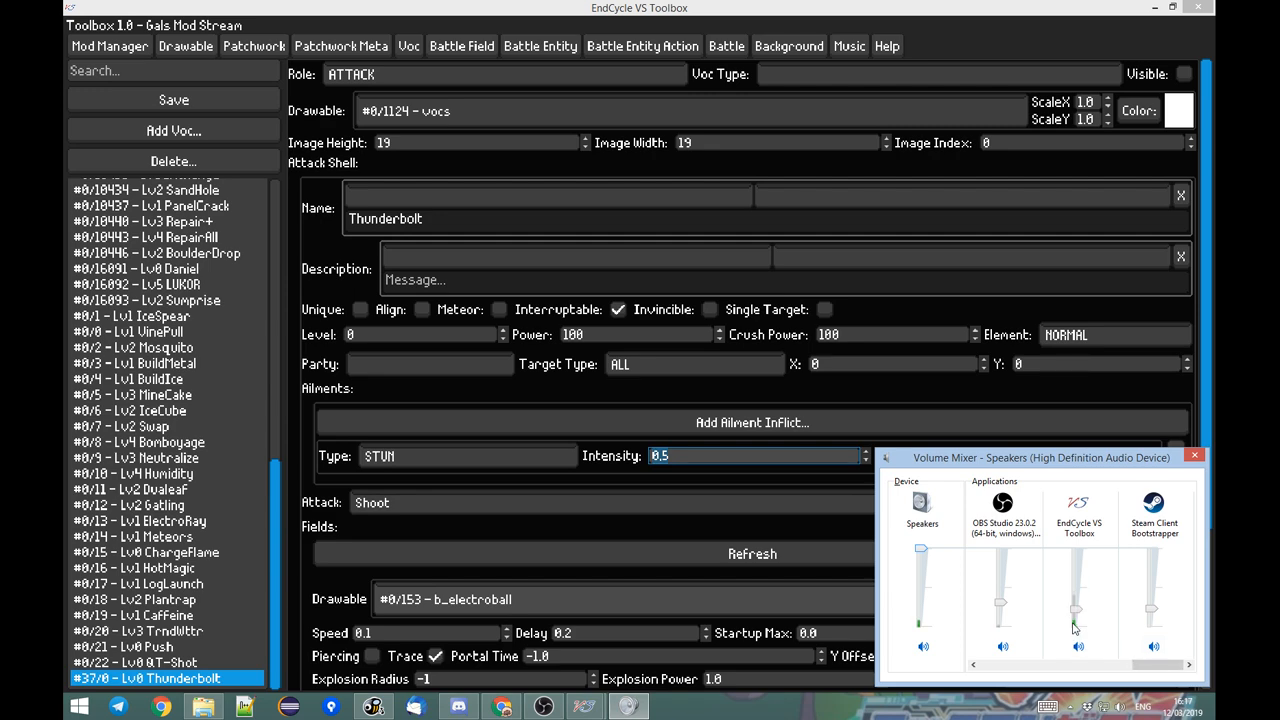
left_click(1193, 458)
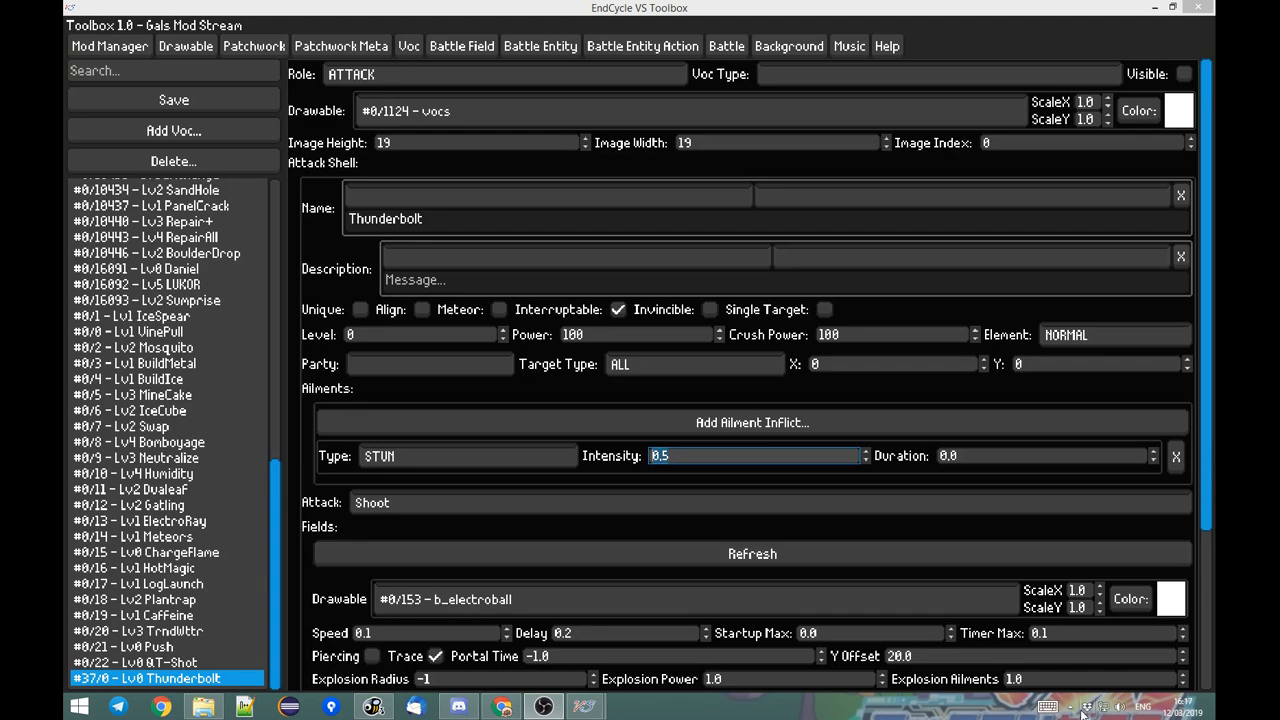
mouse_move(538, 707)
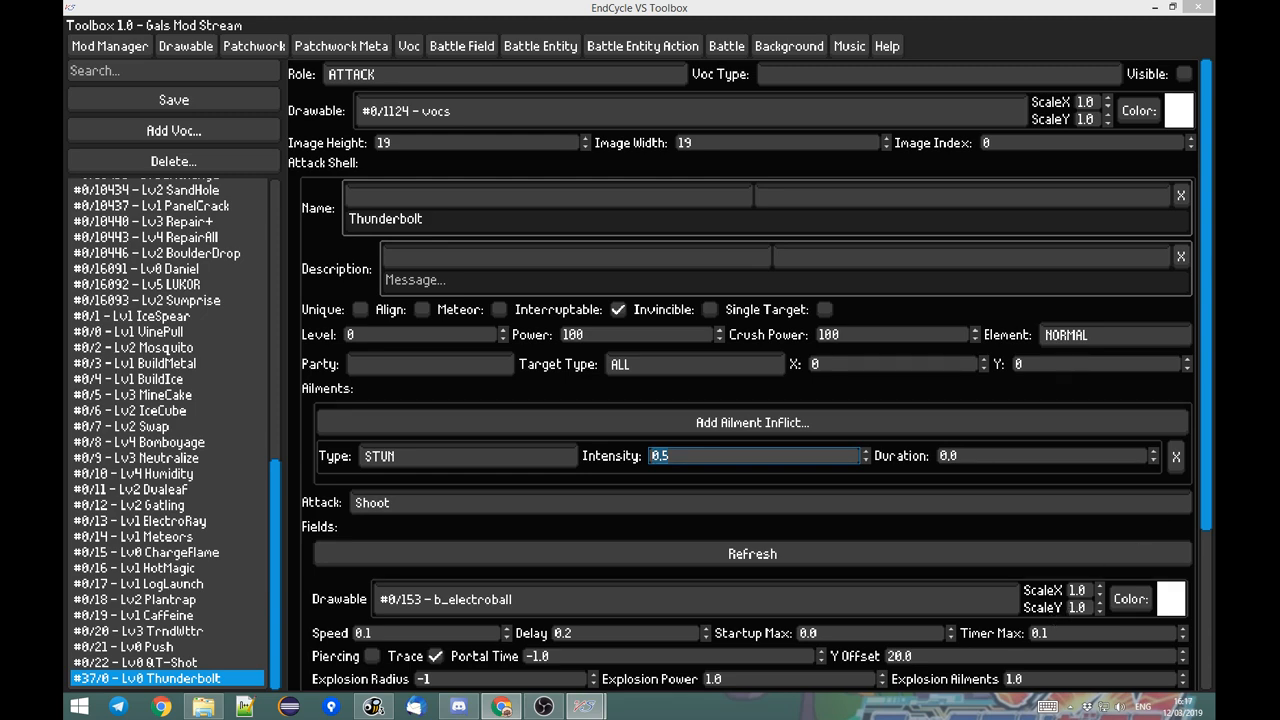
left_click(1121, 708)
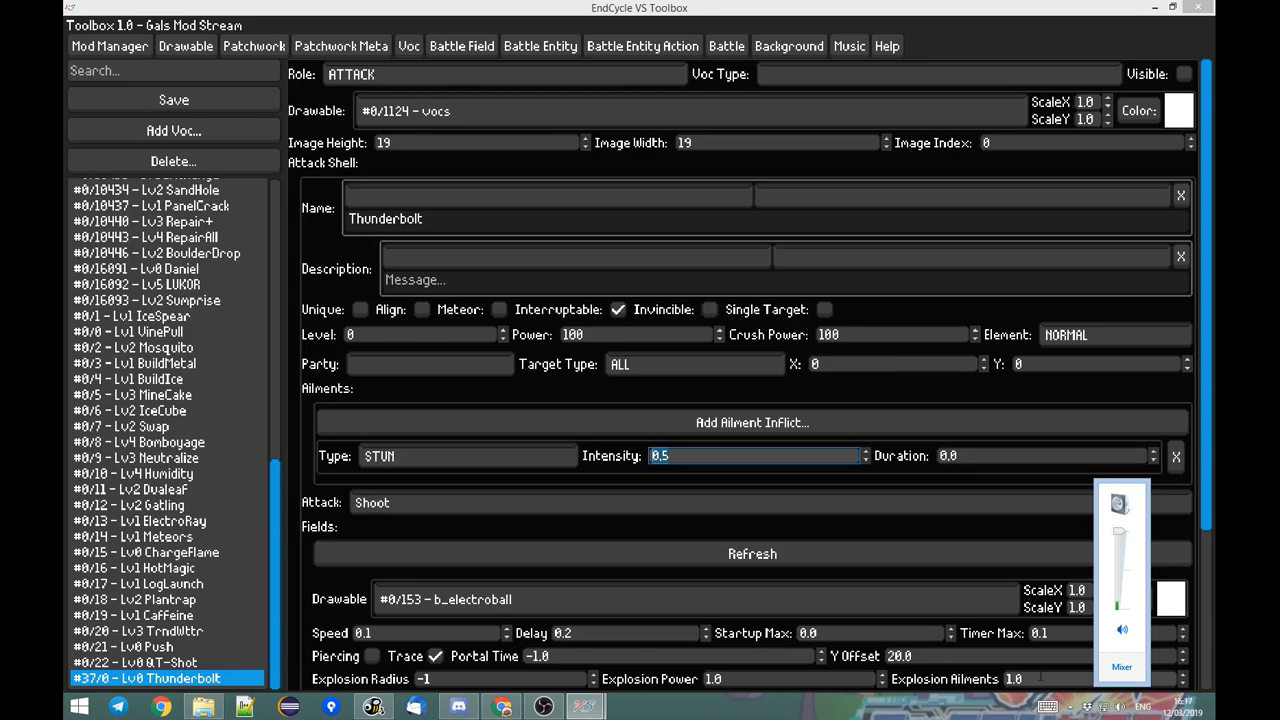
left_click(1121, 666)
left_click_drag(1013, 665, 1154, 650)
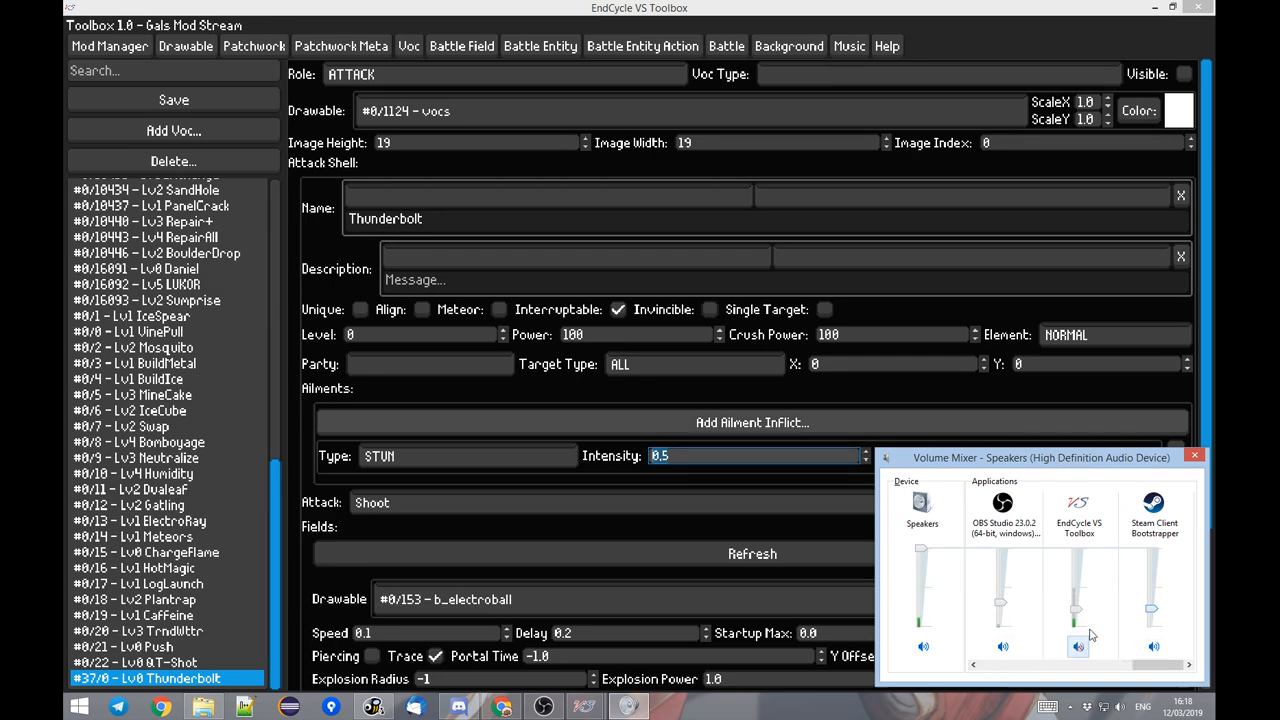
left_click(1196, 456)
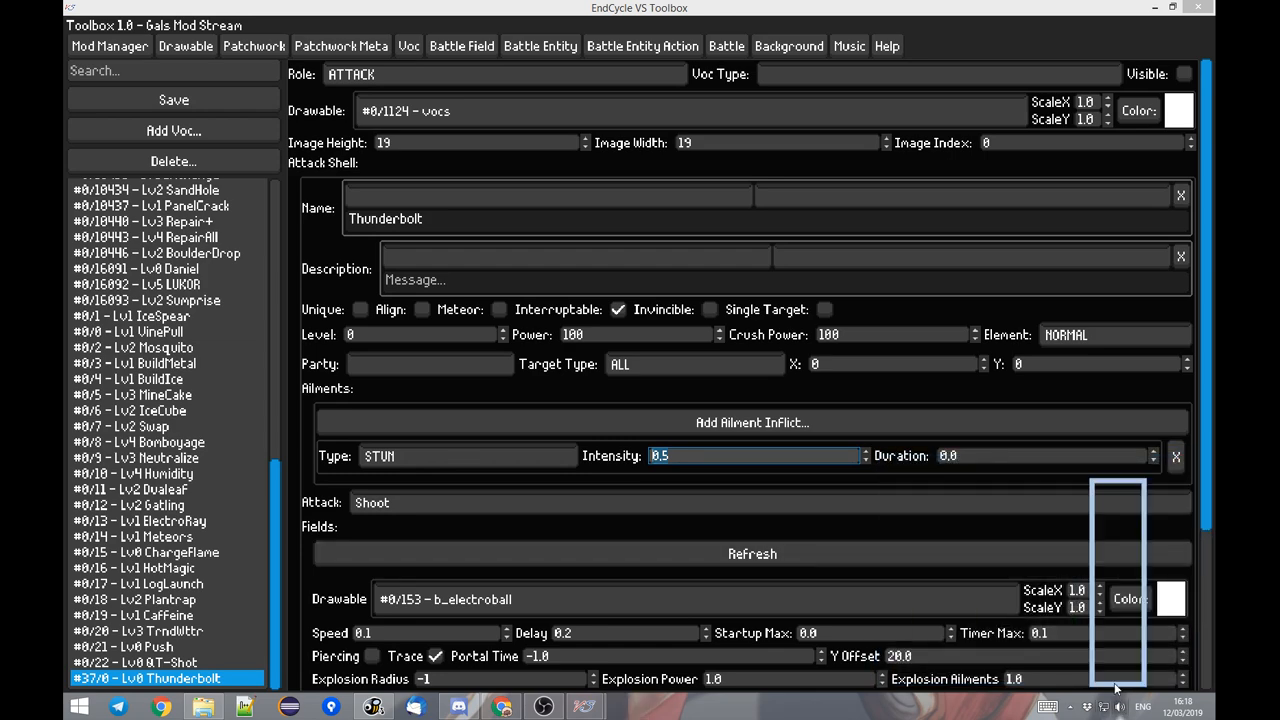
Set the EndCycle VS Toolbox volume to 10 in the Windows volume mixer and save the Thunderbolt voc.
left_click(1116, 680)
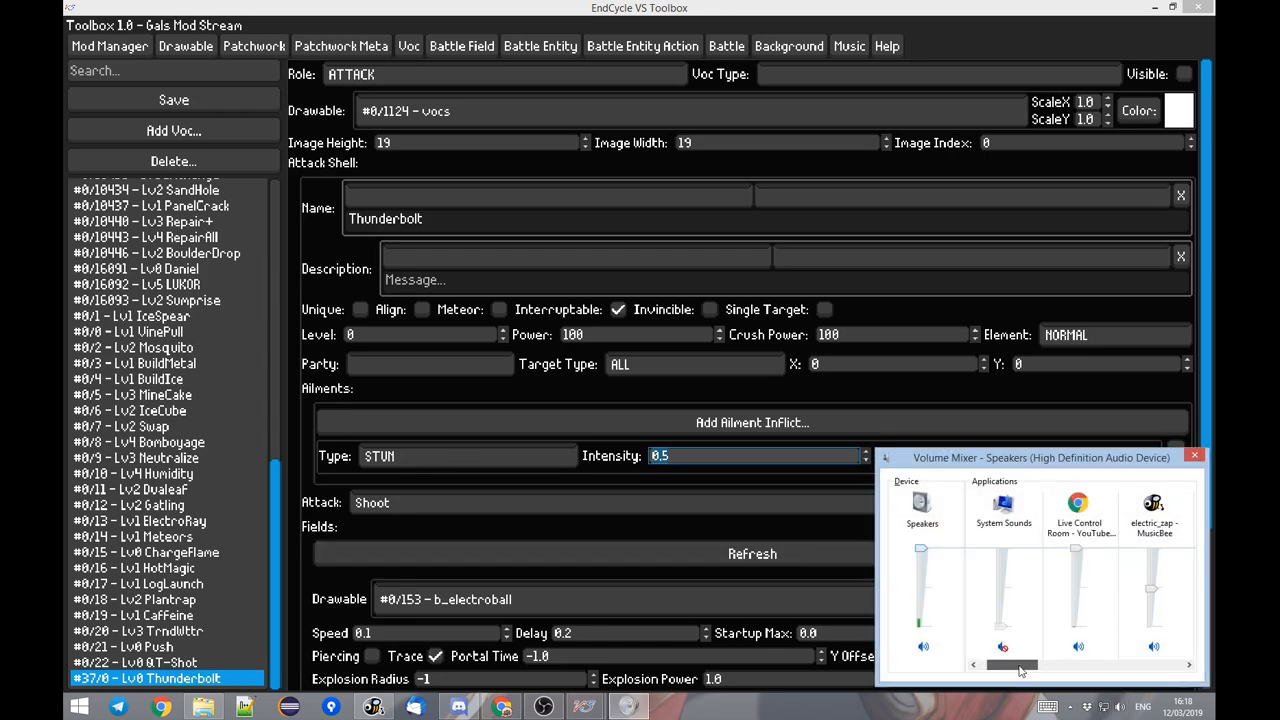
left_click_drag(1020, 671, 1147, 666)
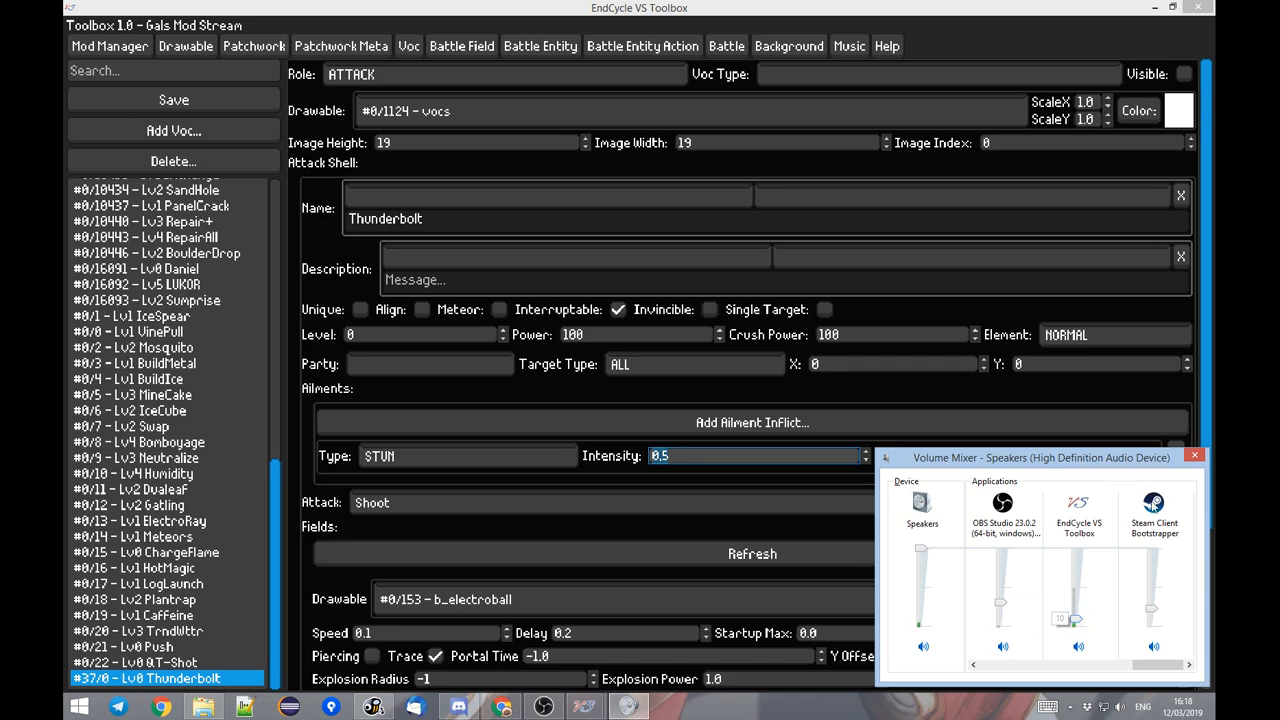
left_click(1194, 457)
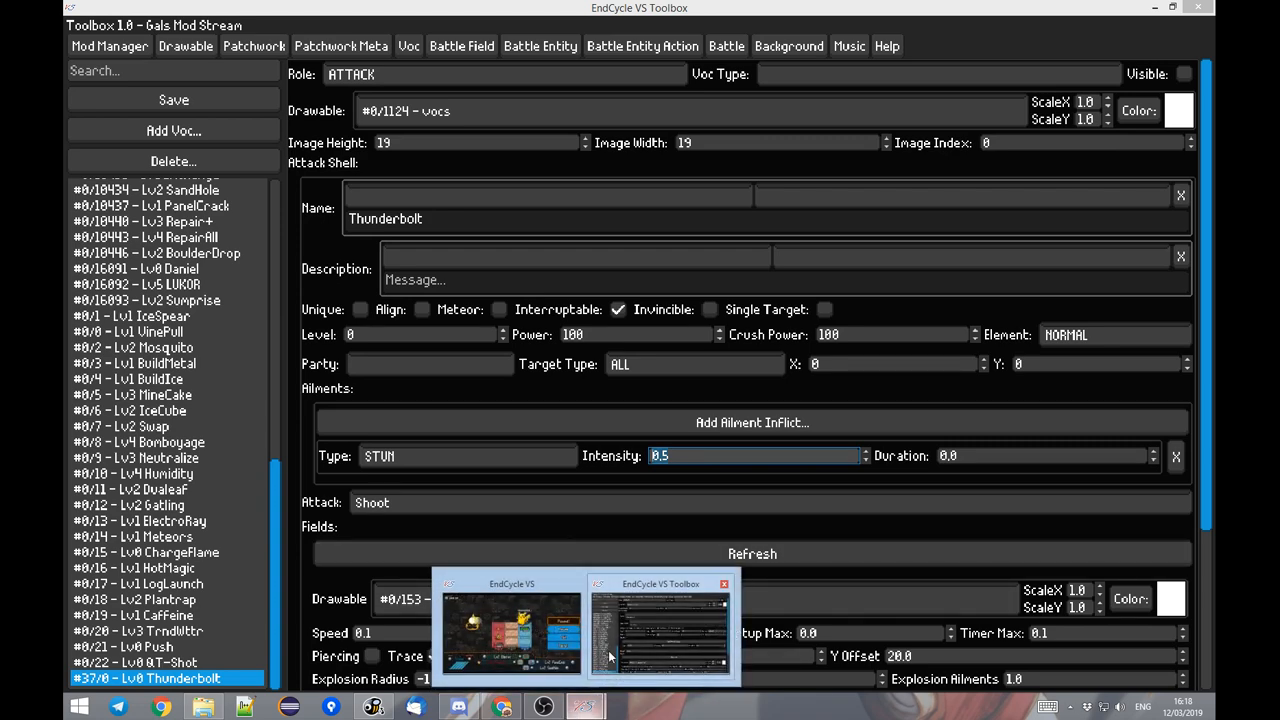
left_click(153, 92)
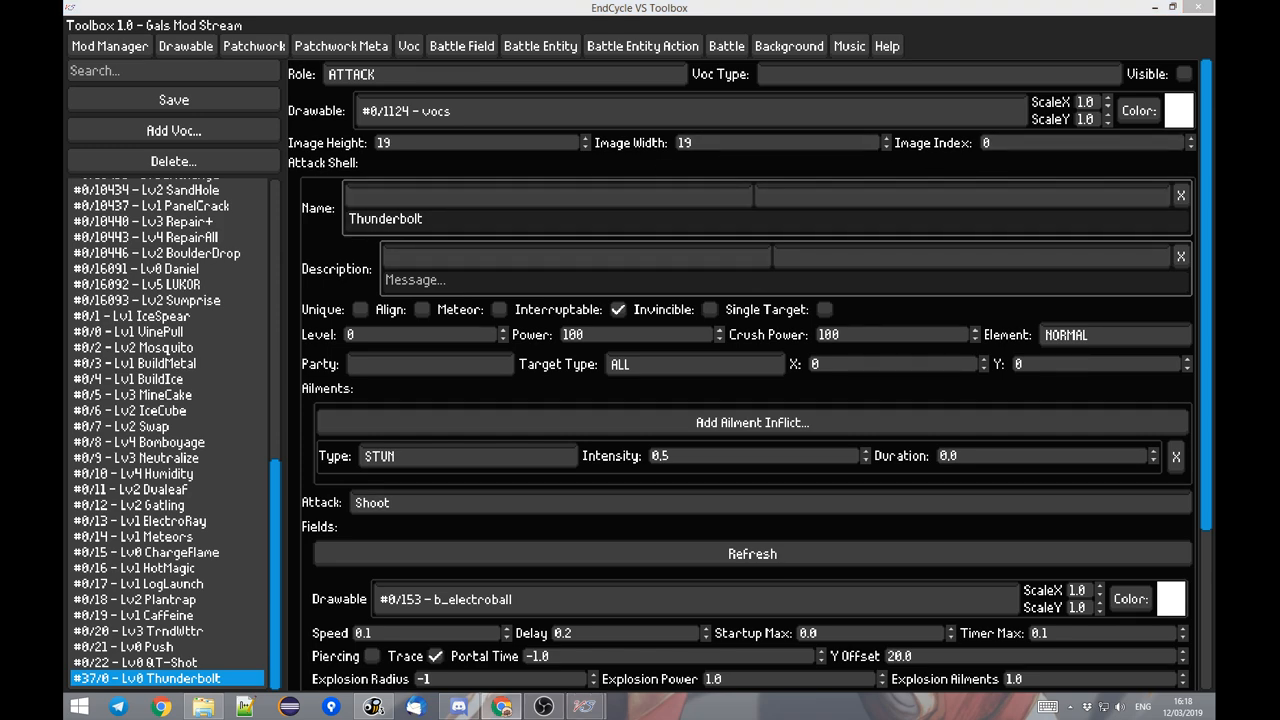
Set Limit X to 4 in the Thunderbolt voc's Shoot fields.
left_click(307, 360)
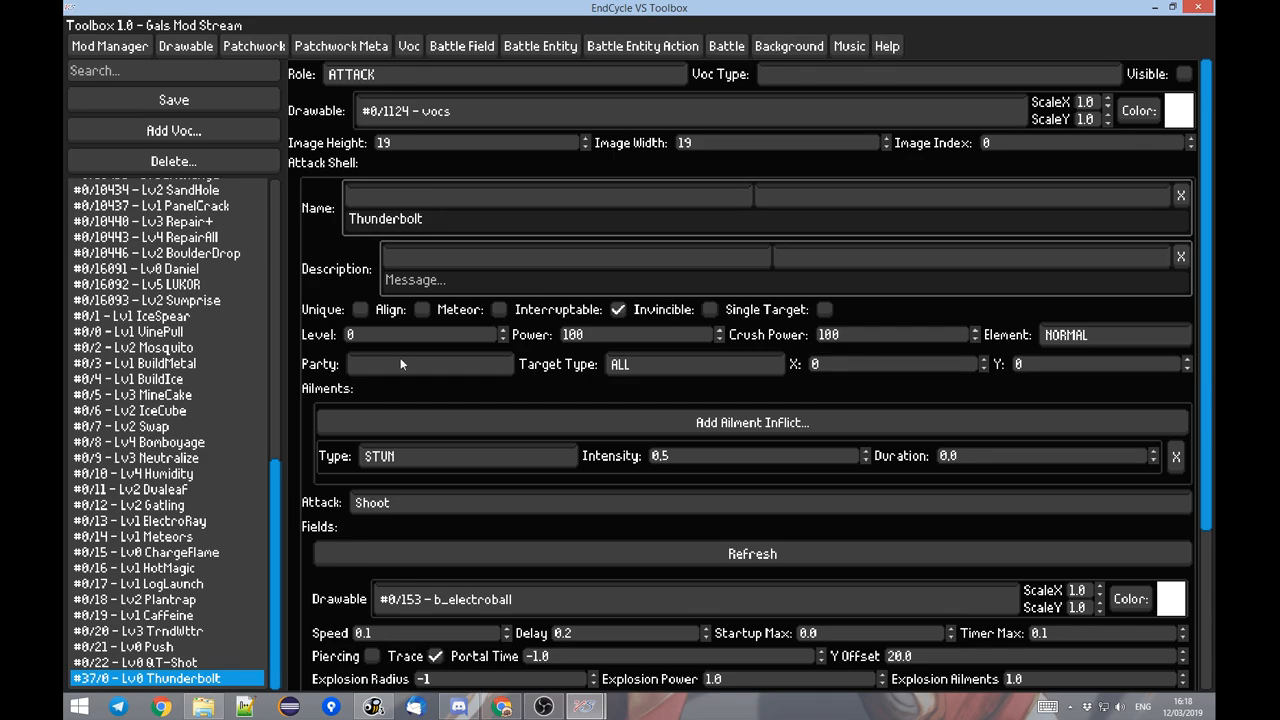
scroll(540, 445, "down", 5)
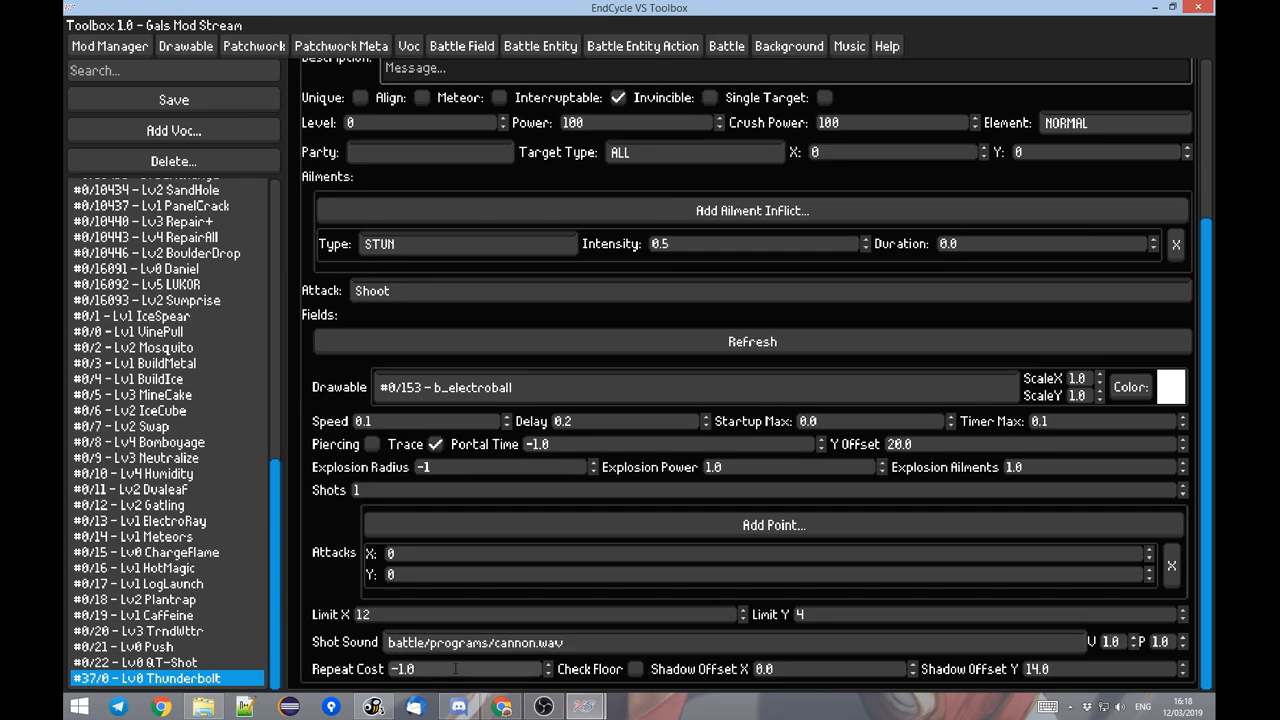
left_click_drag(382, 614, 348, 618)
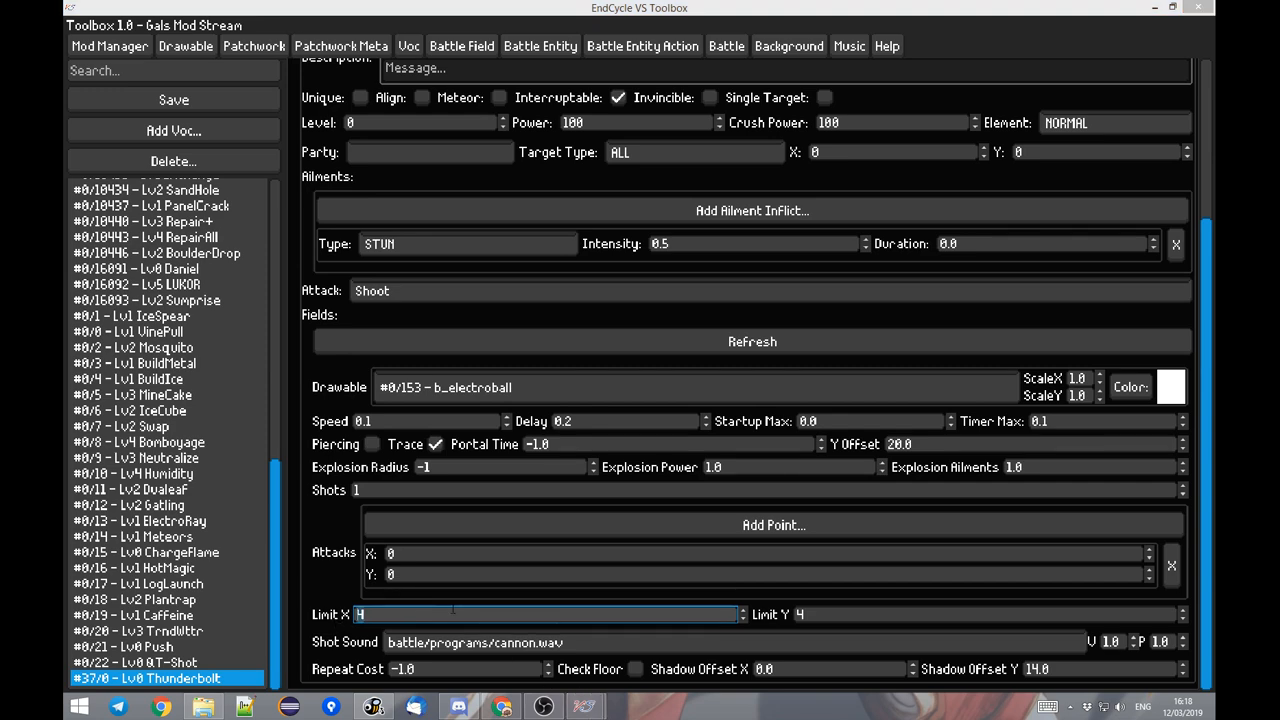
Resume the battle in EndCycle VS to test Thunderbolt's shorter range, pause it, and return to the Toolbox.
mouse_move(585, 707)
left_click(510, 620)
key("Escape")
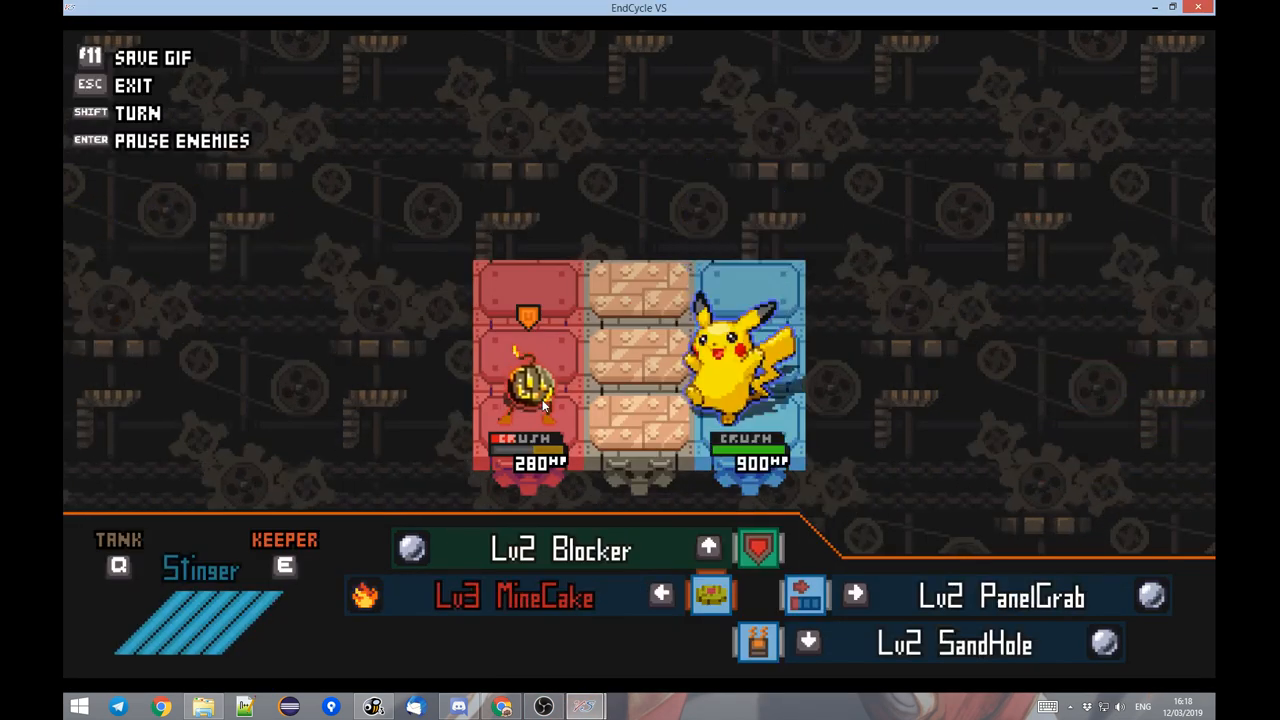
key("w")
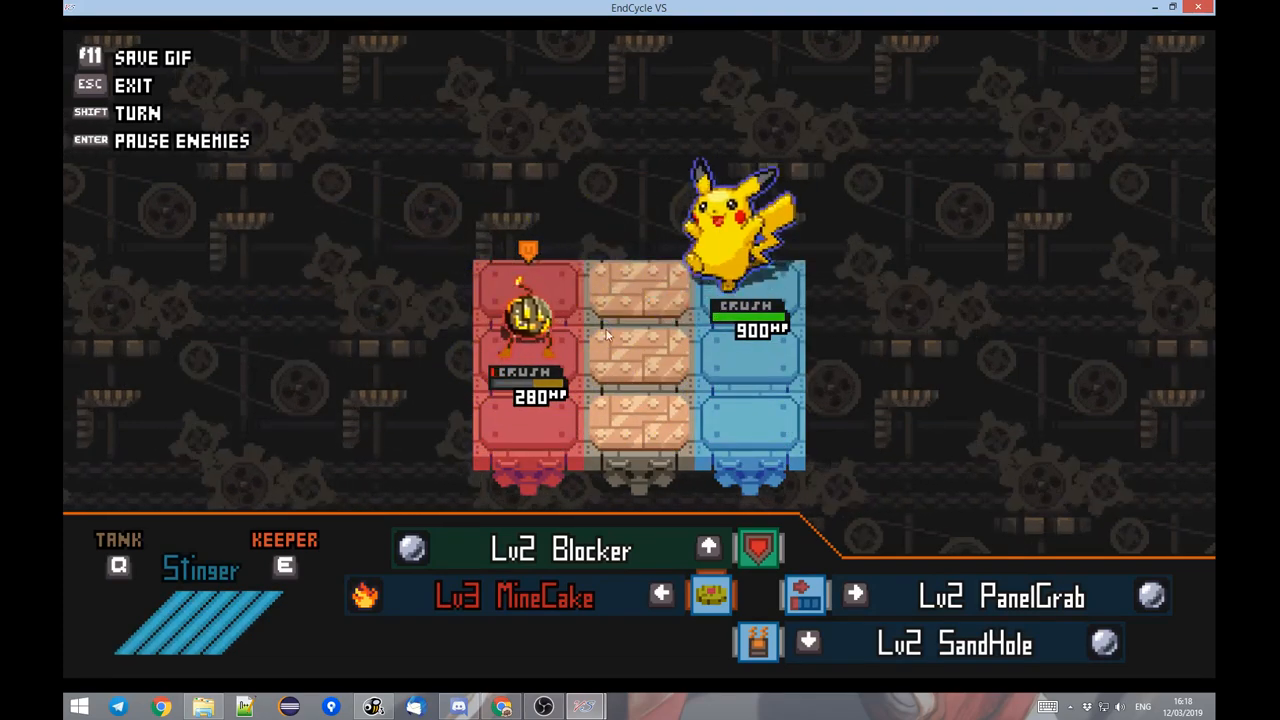
key("Escape")
key("alt+Tab")
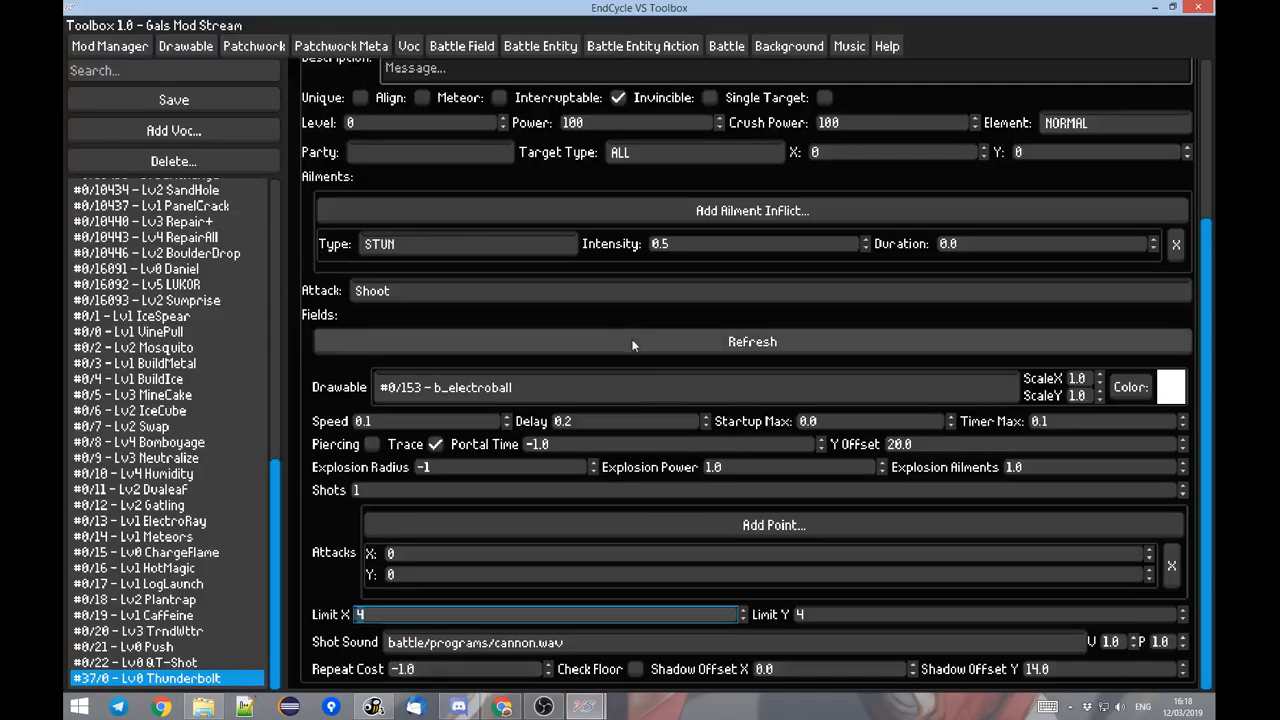
left_click(448, 641)
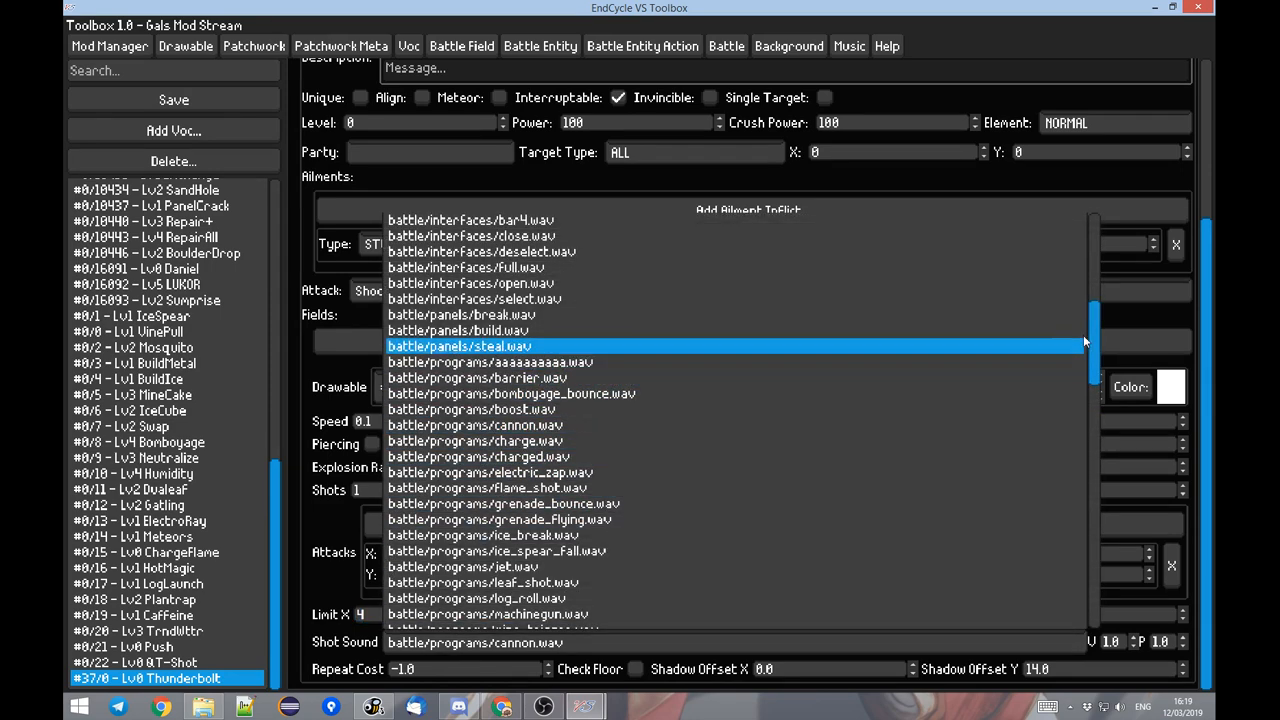
left_click_drag(1092, 336, 1054, 642)
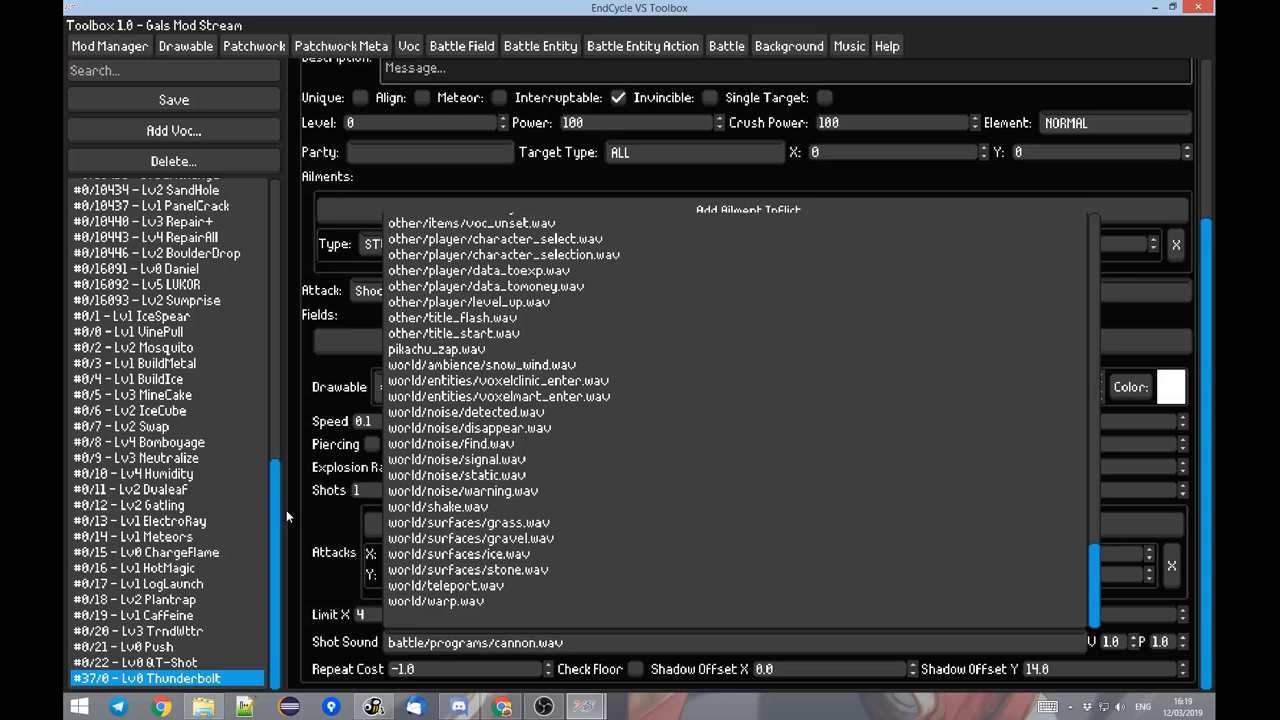
left_click(323, 553)
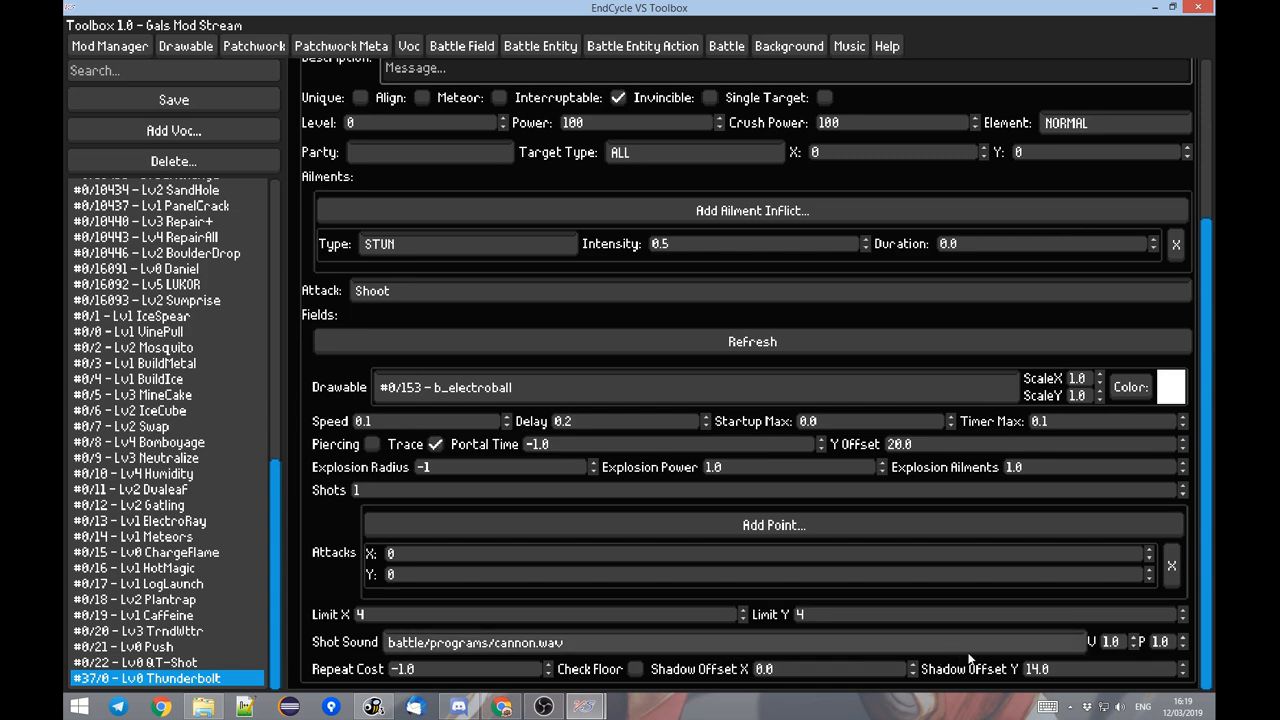
Switch to EndCycle VS, run the battle and pause it mid-shot to inspect the Thunderbolt projectile's shadow.
mouse_move(585, 707)
left_click(500, 628)
key("Escape")
key("Escape")
key("Escape")
key("Escape")
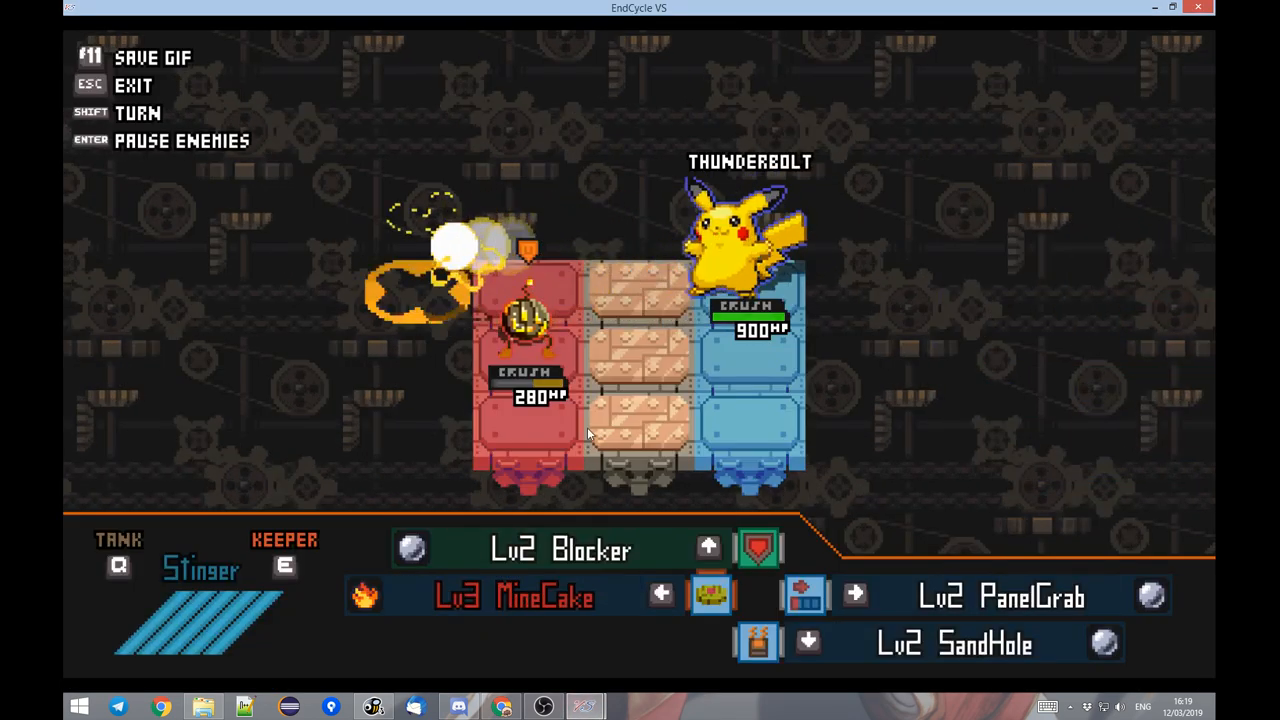
key("Escape")
key("Escape")
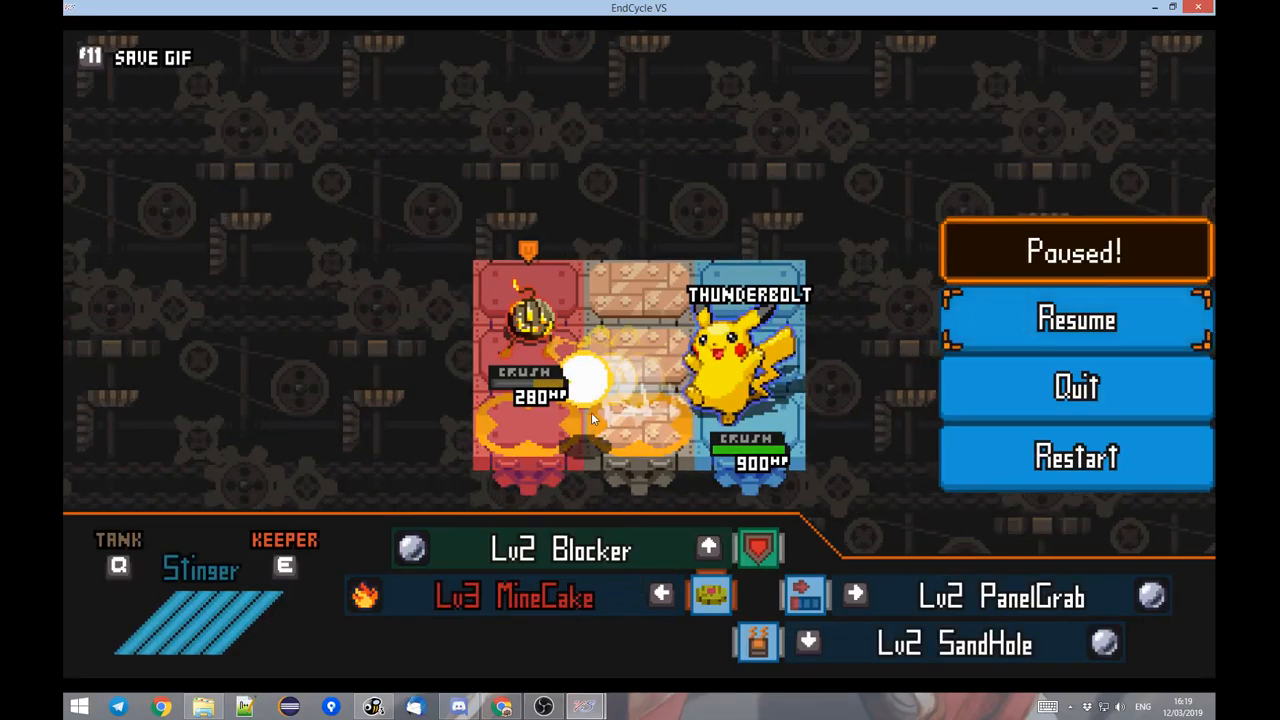
Return to the Toolbox and set the Thunderbolt voc's Shadow Offset Y to 6.
key("alt+Tab")
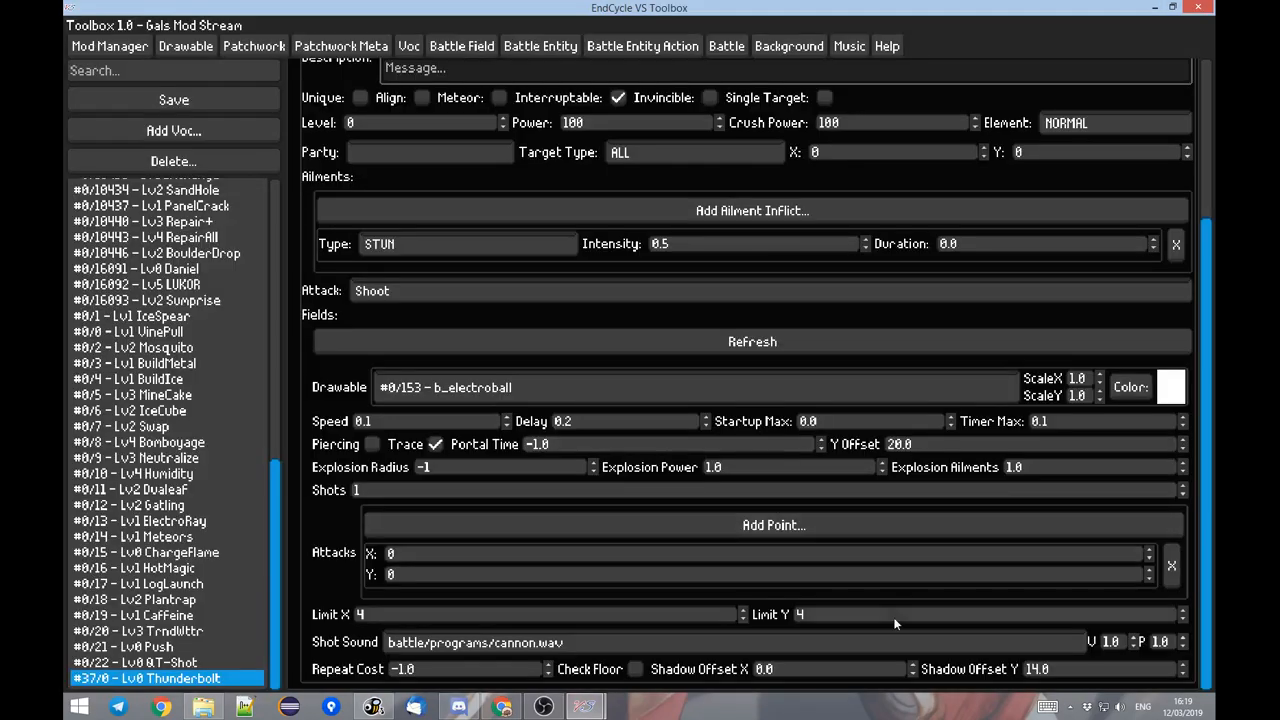
key("alt+Tab")
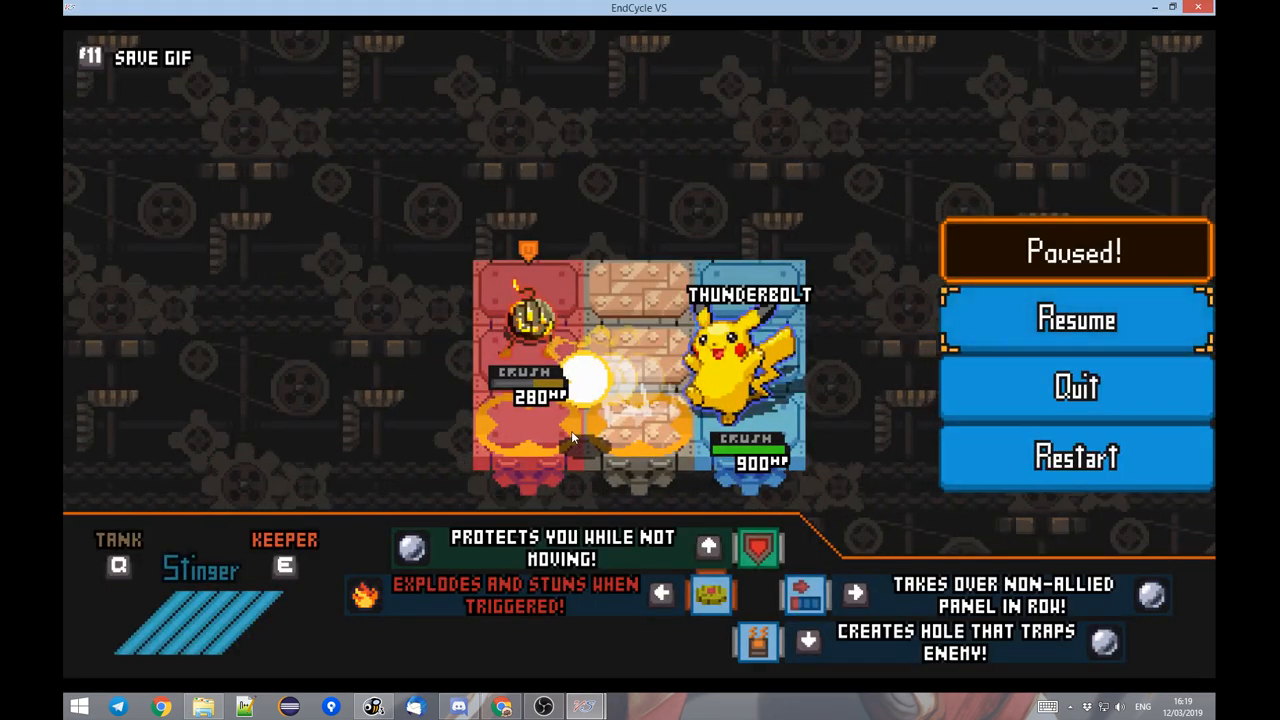
key("alt+Tab")
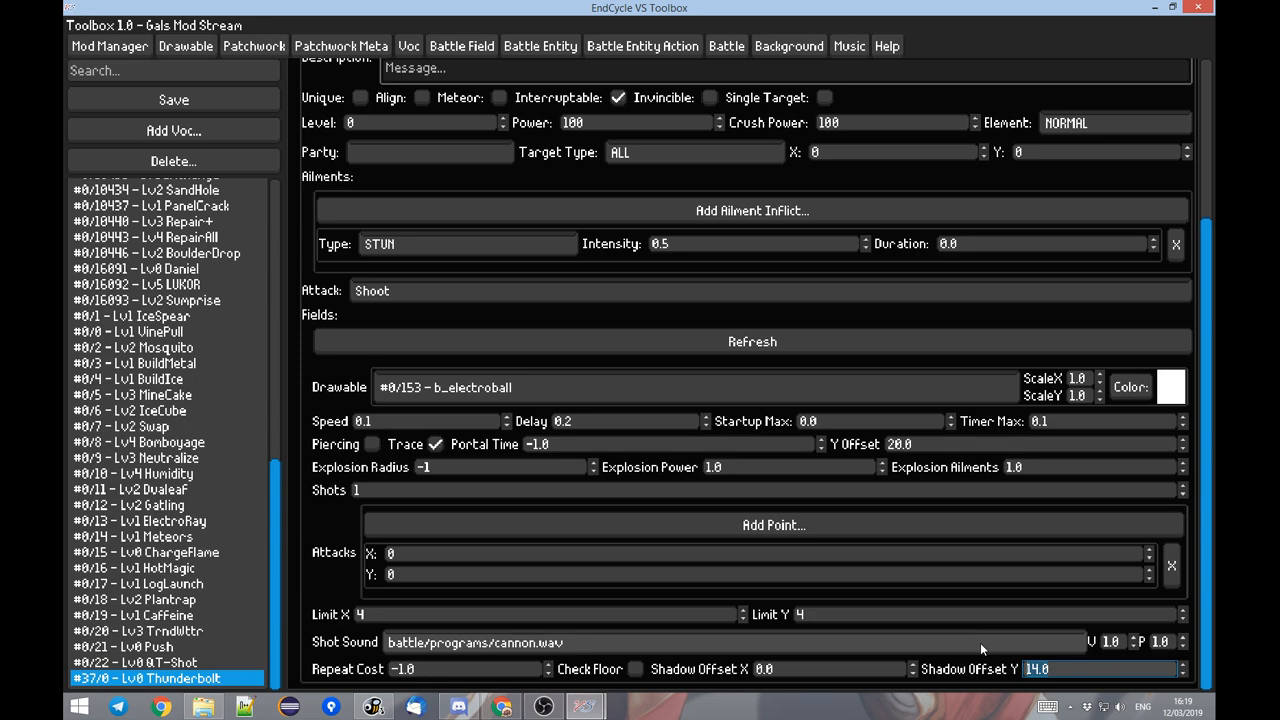
type("6")
Test the projectile's new shadow offset in the EndCycle VS battle, pause it mid-shot, and return to the Toolbox.
key("alt+Tab")
key("Escape")
key("s")
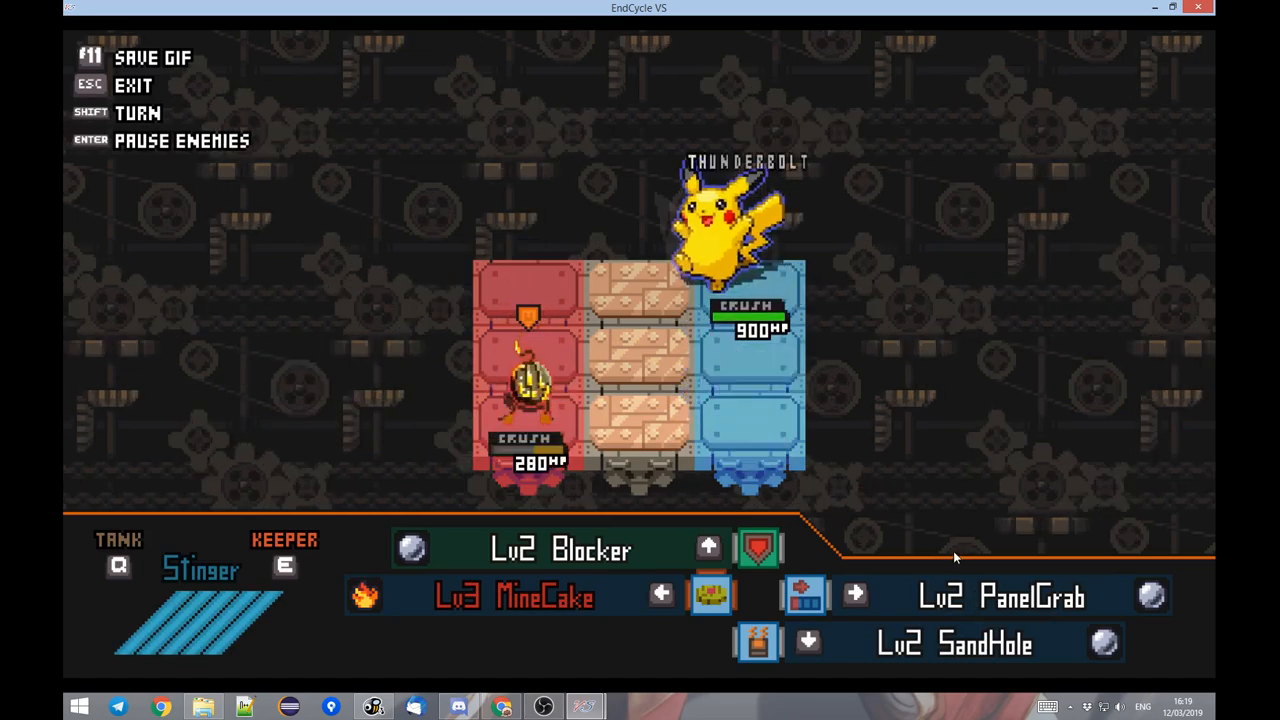
key("Escape")
key("Escape")
key("w")
key("Escape")
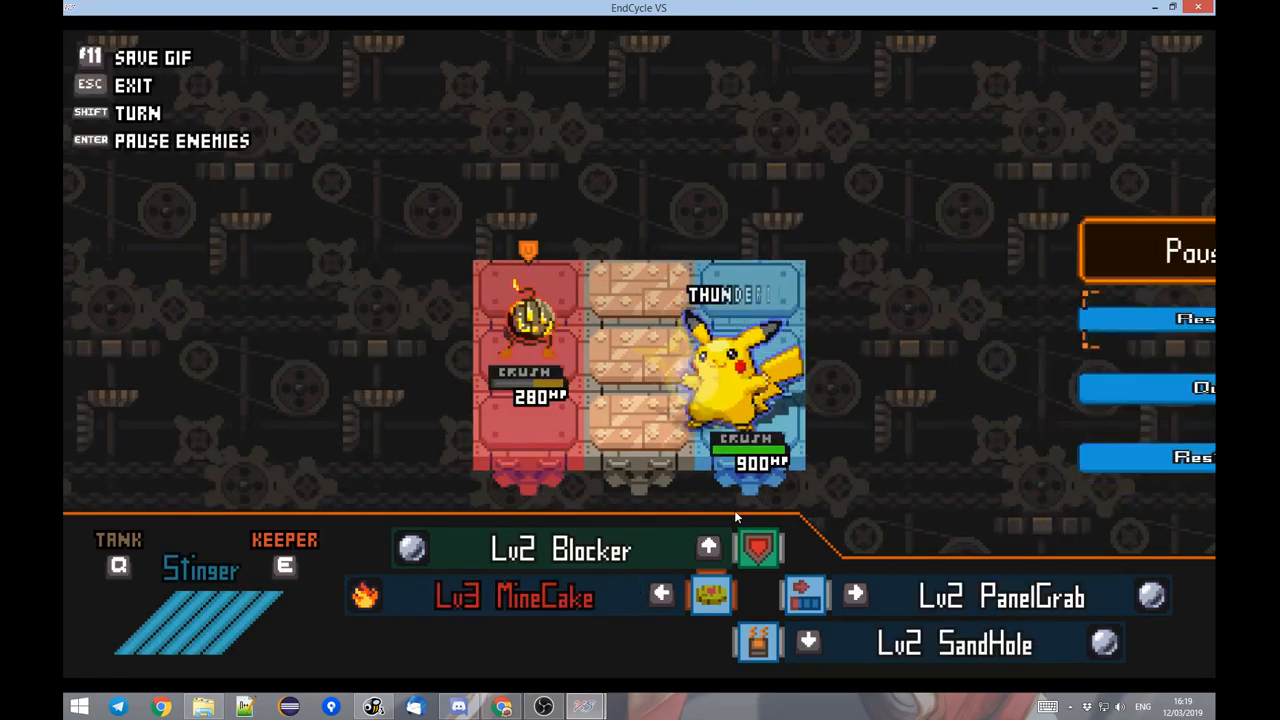
key("Escape")
key("Escape")
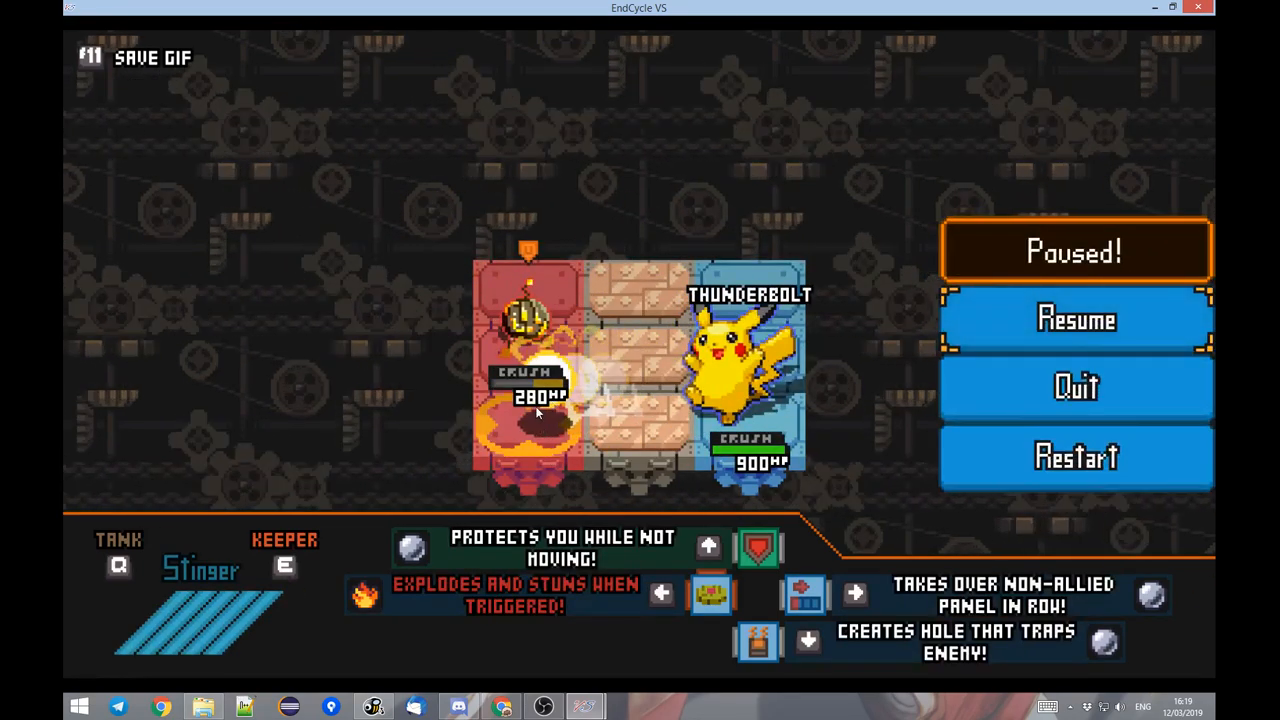
key("alt+Tab")
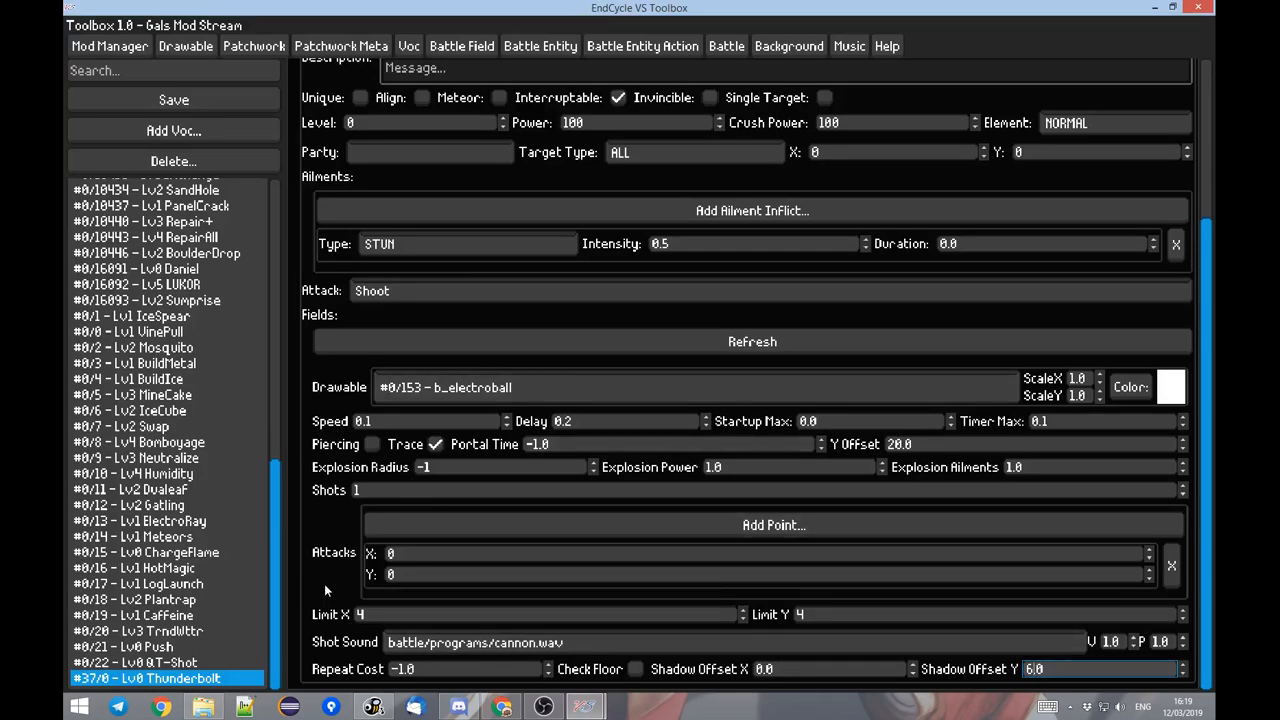
Set the Thunderbolt voc's Level to 2.
scroll(474, 513, "up", 1)
scroll(520, 515, "down", 1)
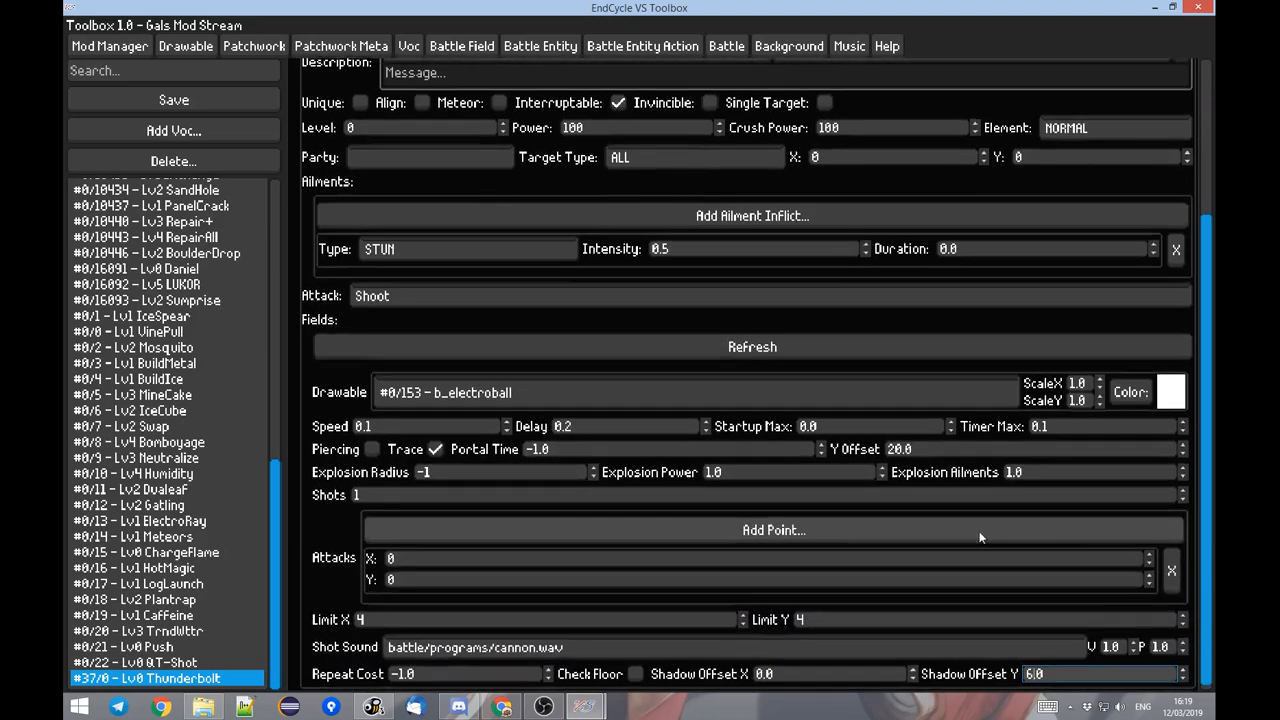
scroll(464, 403, "up", 3)
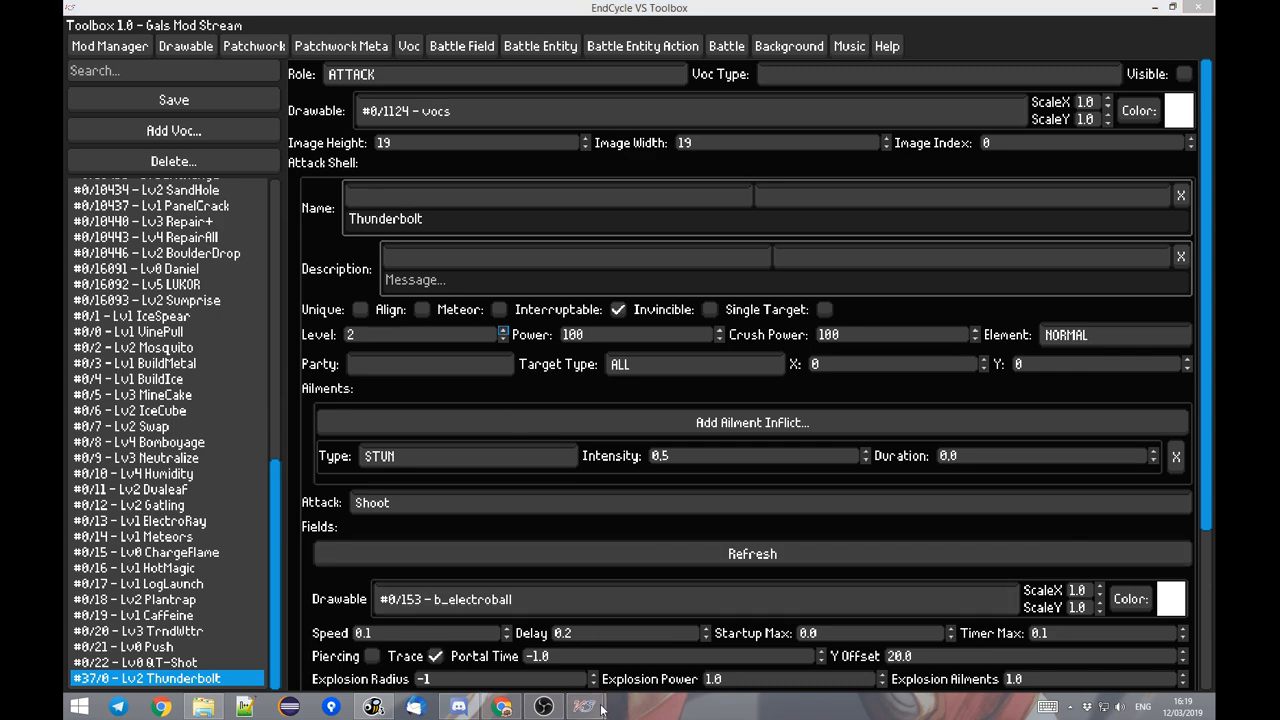
Watch Pikachu use the level 2 Thunderbolt in the EndCycle VS battle and return to the Toolbox.
mouse_move(585, 706)
left_click(513, 656)
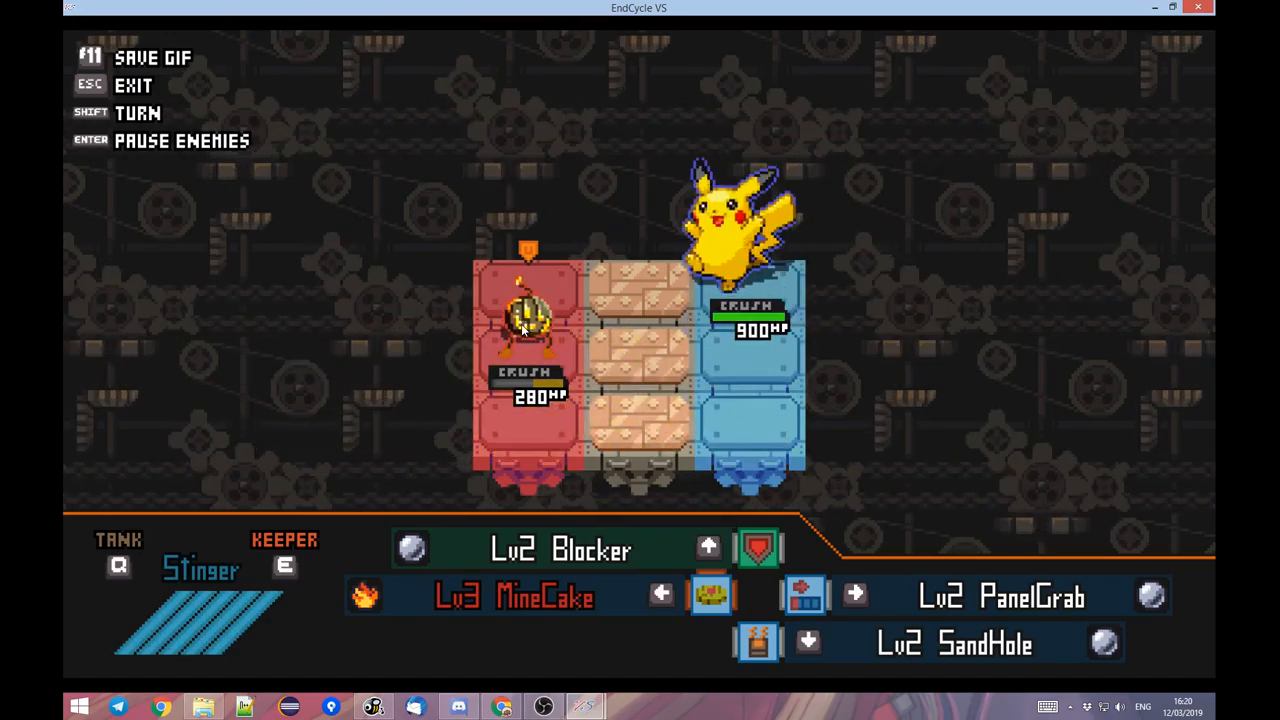
key("Right")
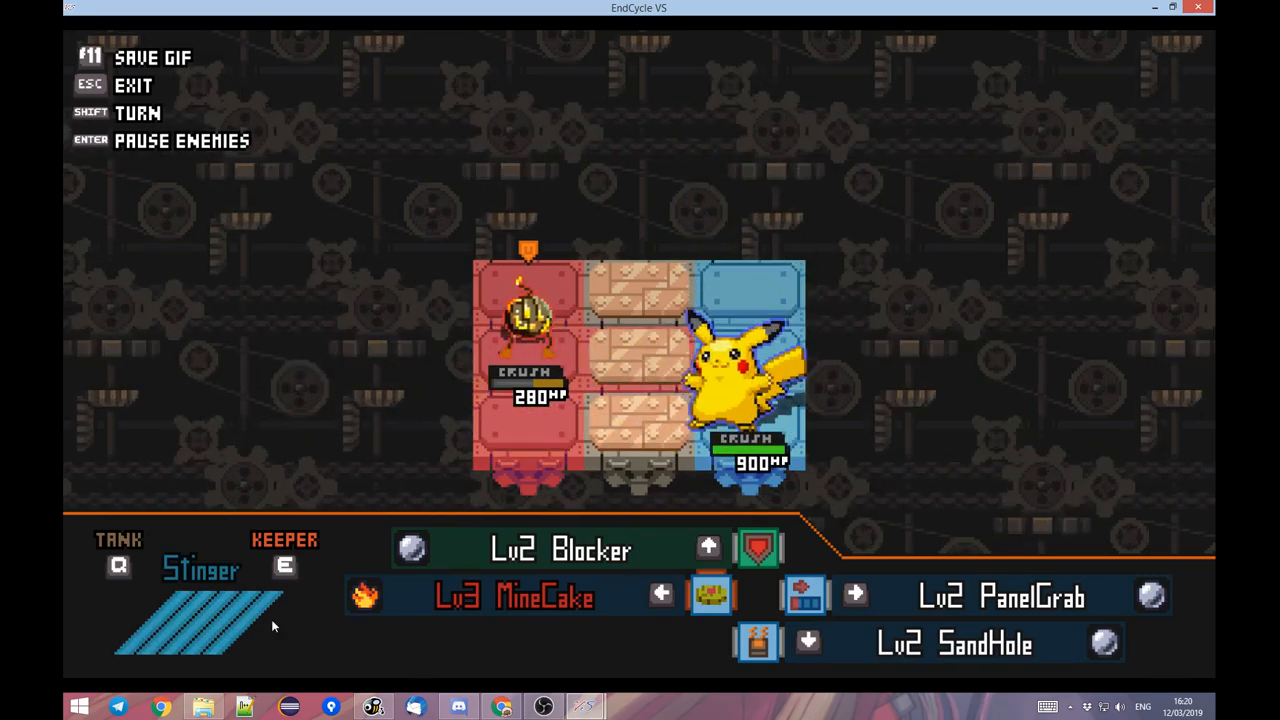
mouse_move(585, 707)
left_click(668, 625)
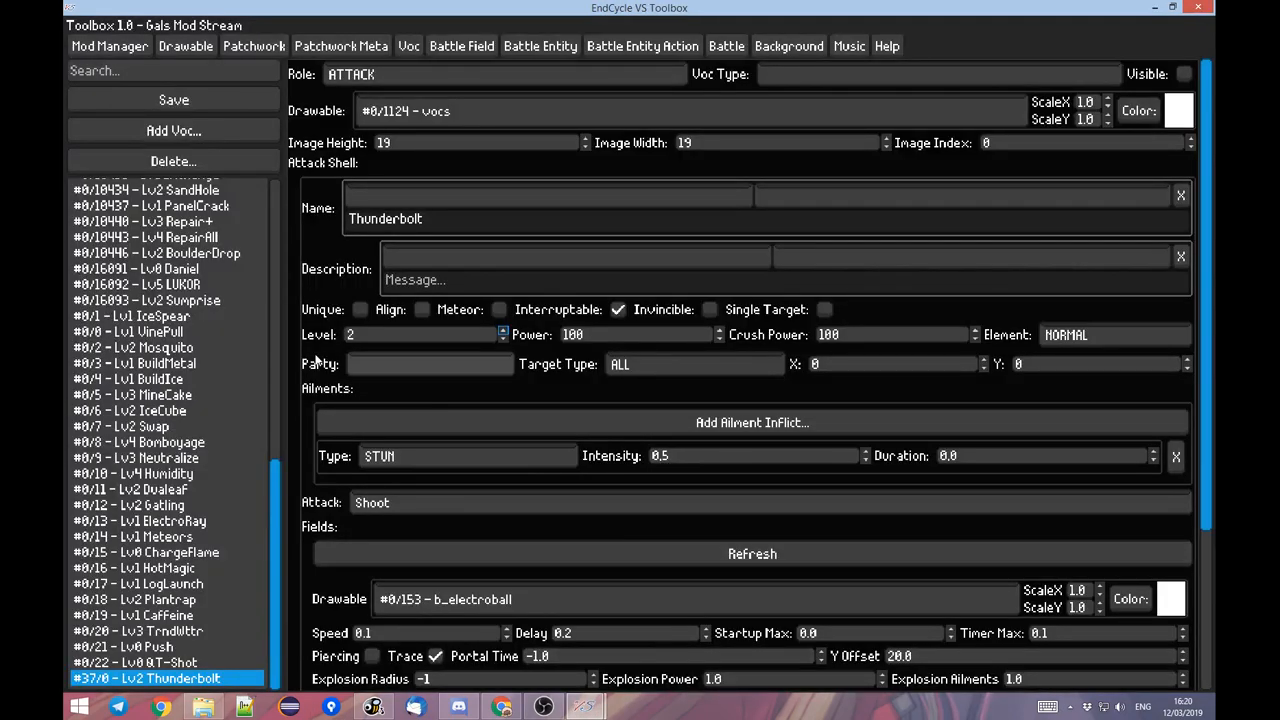
Enable Ignore Gauge for the Pikachu AI 1 battle entity action.
scroll(305, 353, "down", 5)
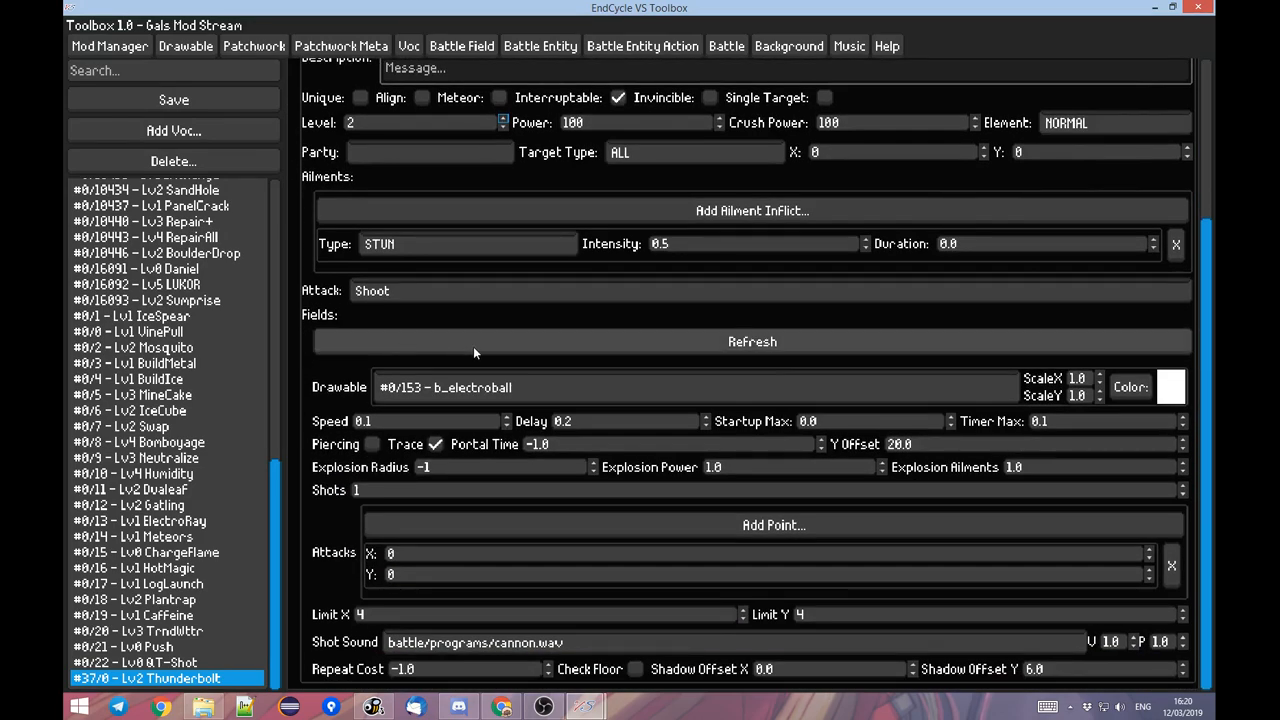
scroll(473, 346, "up", 5)
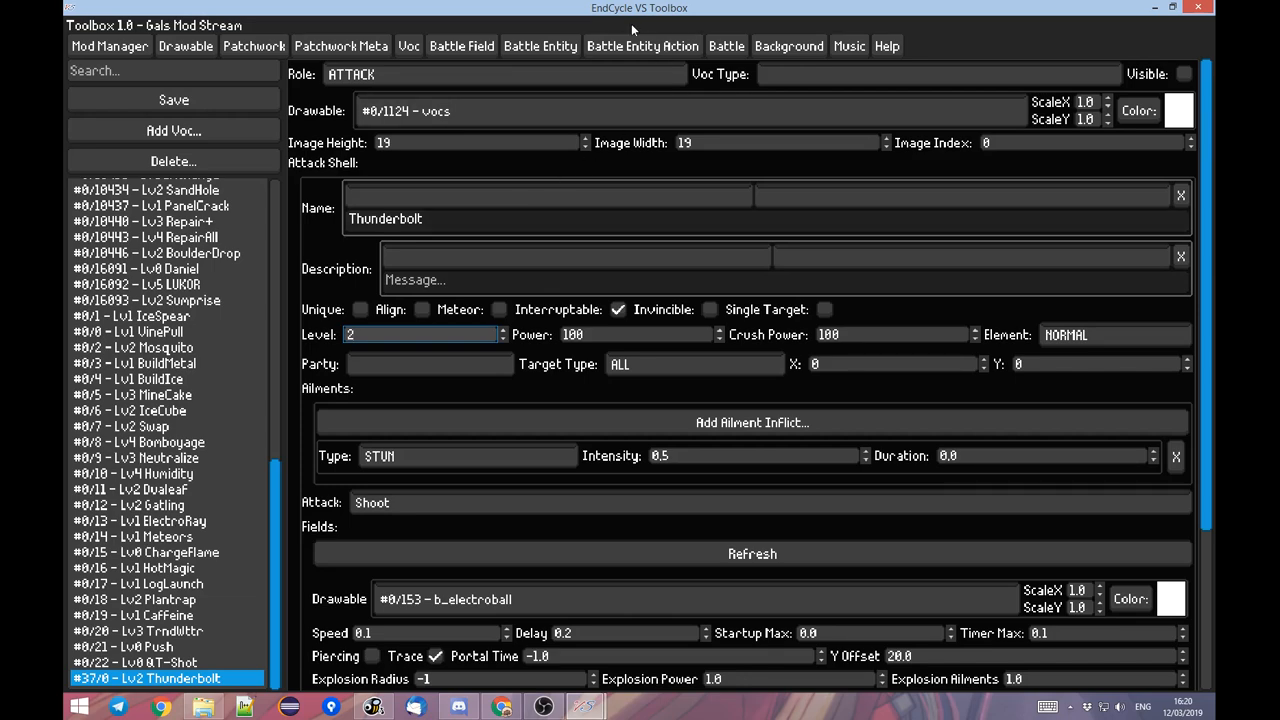
left_click(648, 46)
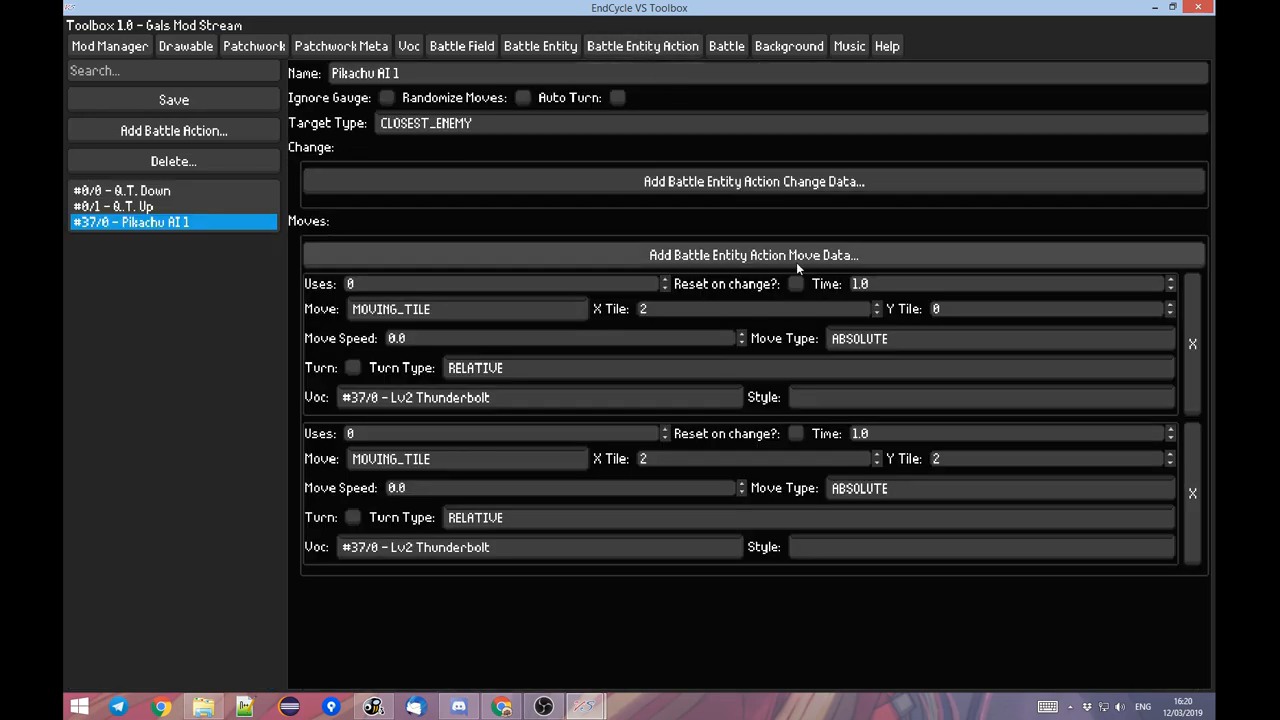
left_click(379, 99)
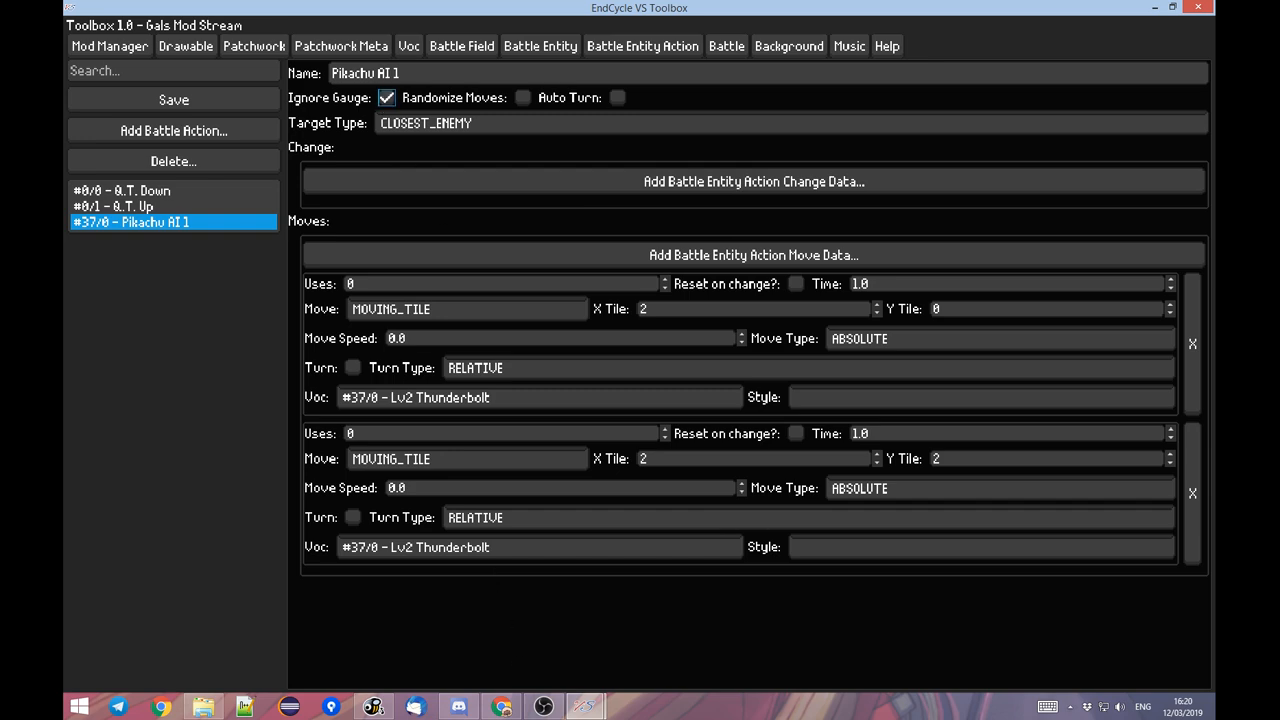
Check Pikachu's attacks with the gauge ignored in the EndCycle VS battle and return to the Toolbox.
mouse_move(585, 706)
left_click(541, 652)
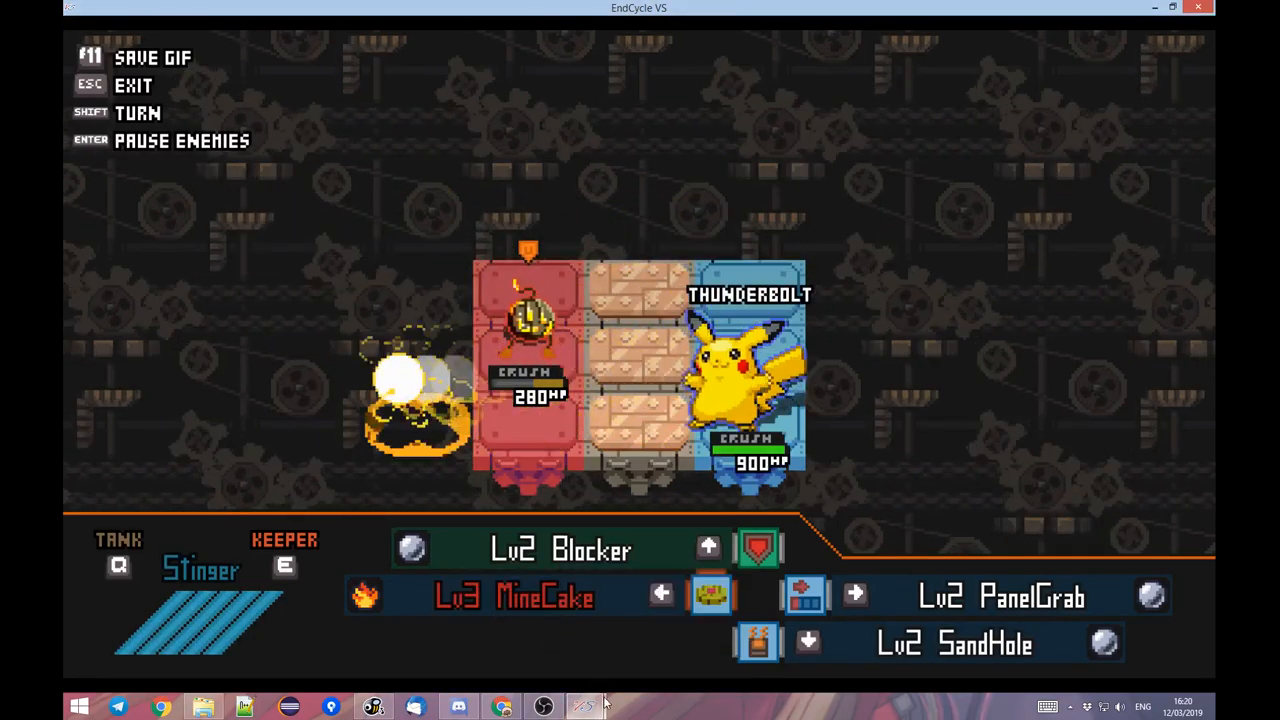
mouse_move(590, 705)
left_click(632, 645)
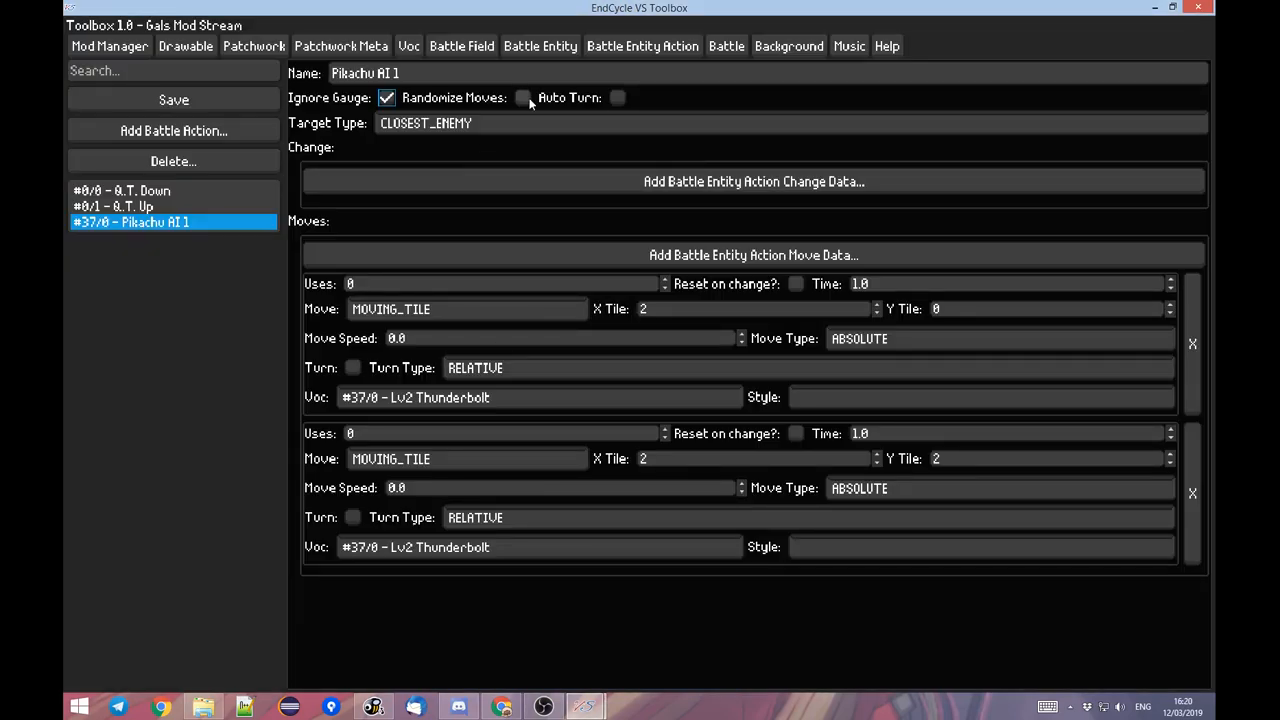
Set the Move Type of both Pikachu AI 1 moves to RELATIVE.
left_click(990, 340)
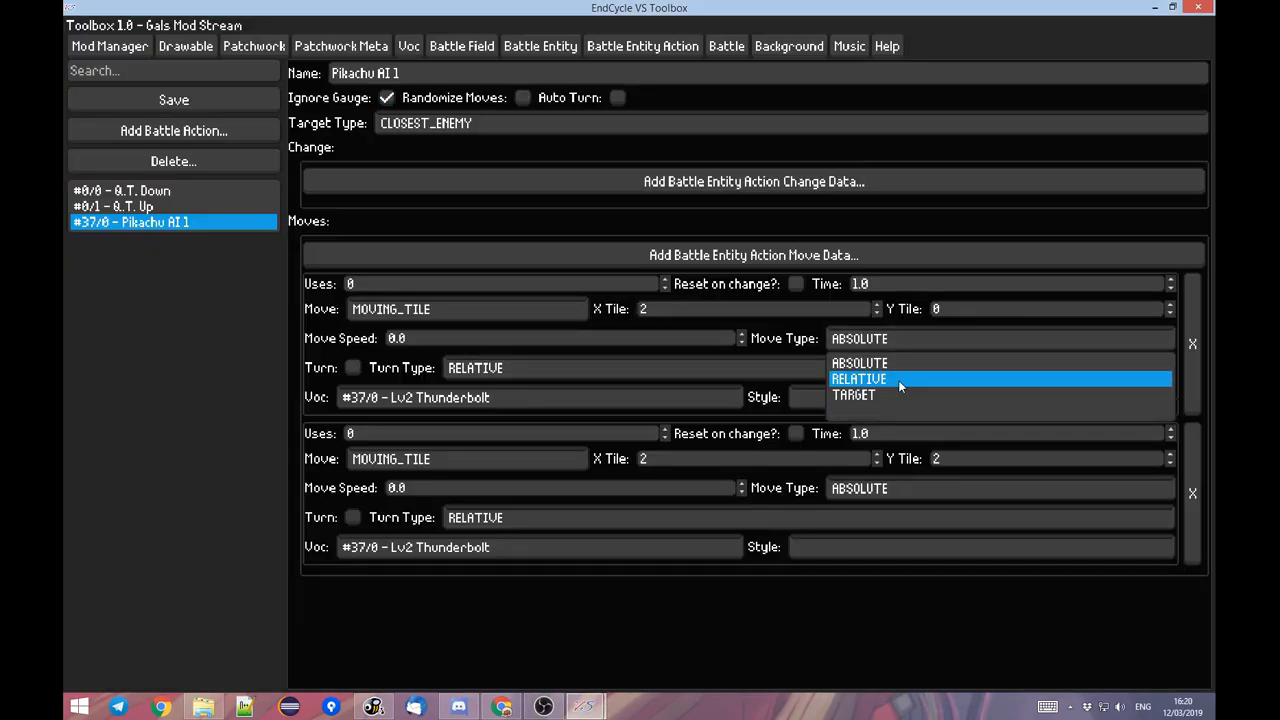
left_click(898, 378)
left_click(875, 488)
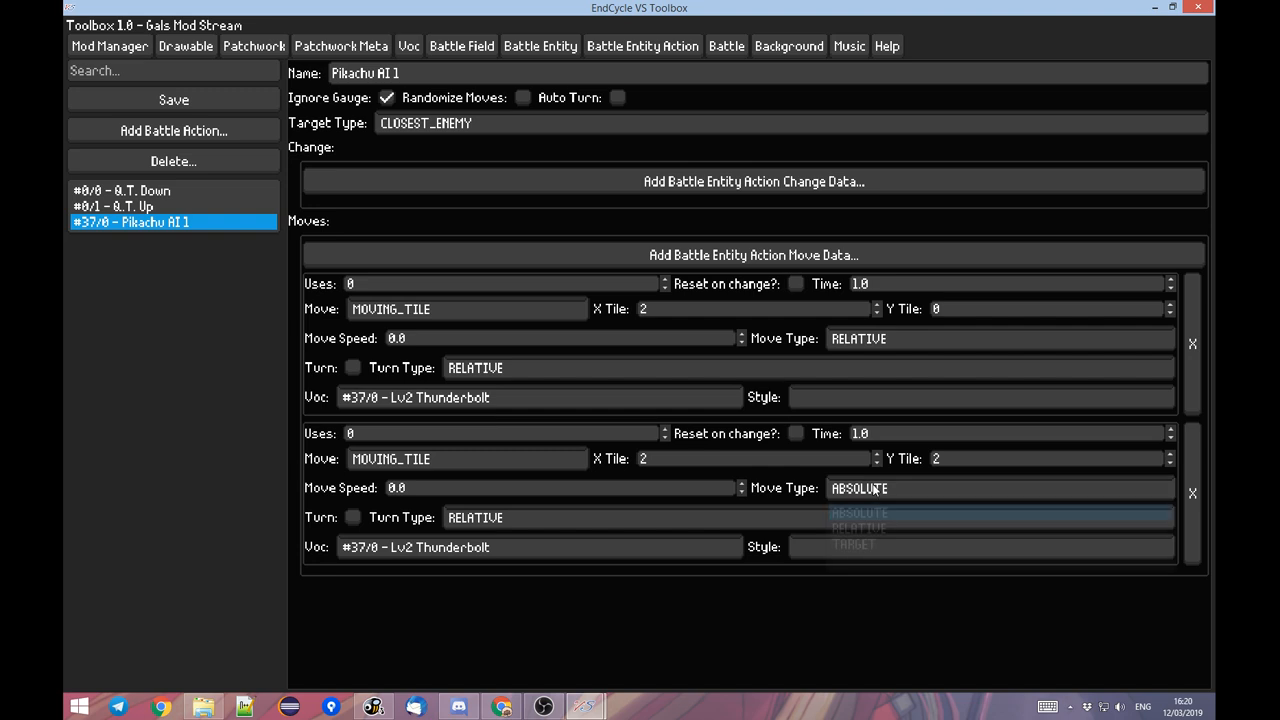
left_click(889, 527)
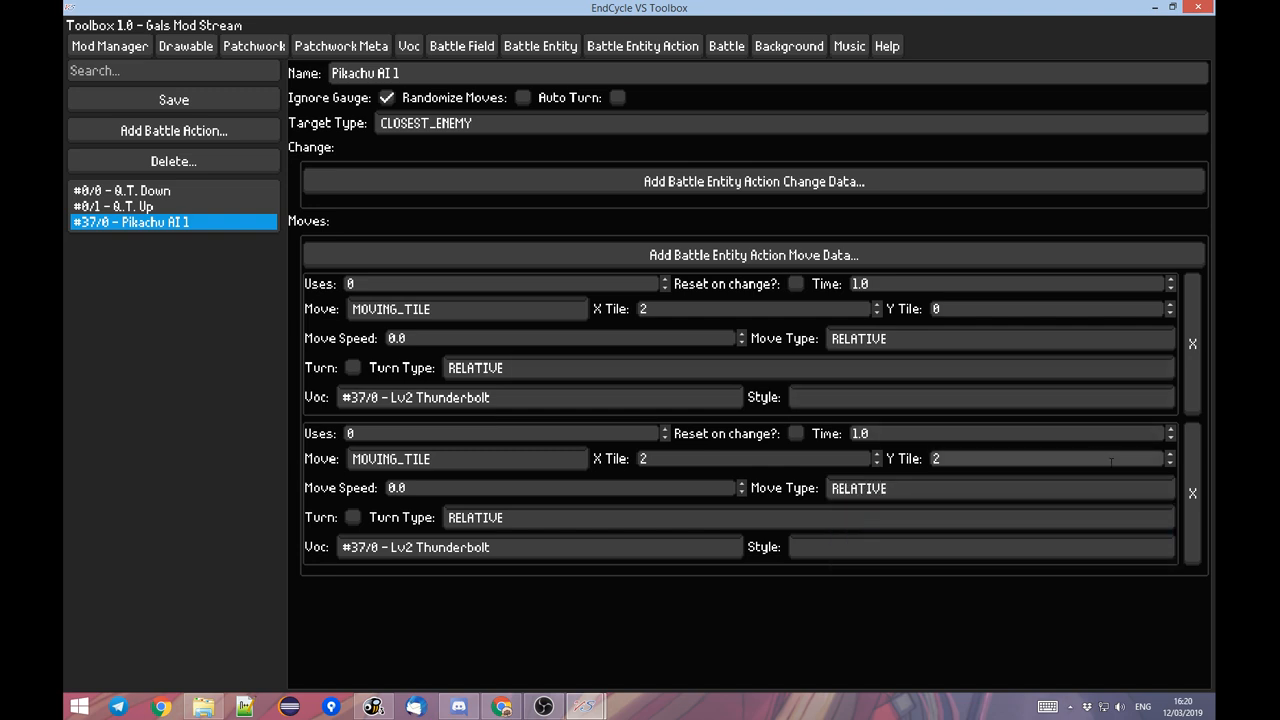
Set Y Tile to 1 for the second move and -1 for the first, and enable Randomize Moves.
left_click(1169, 464)
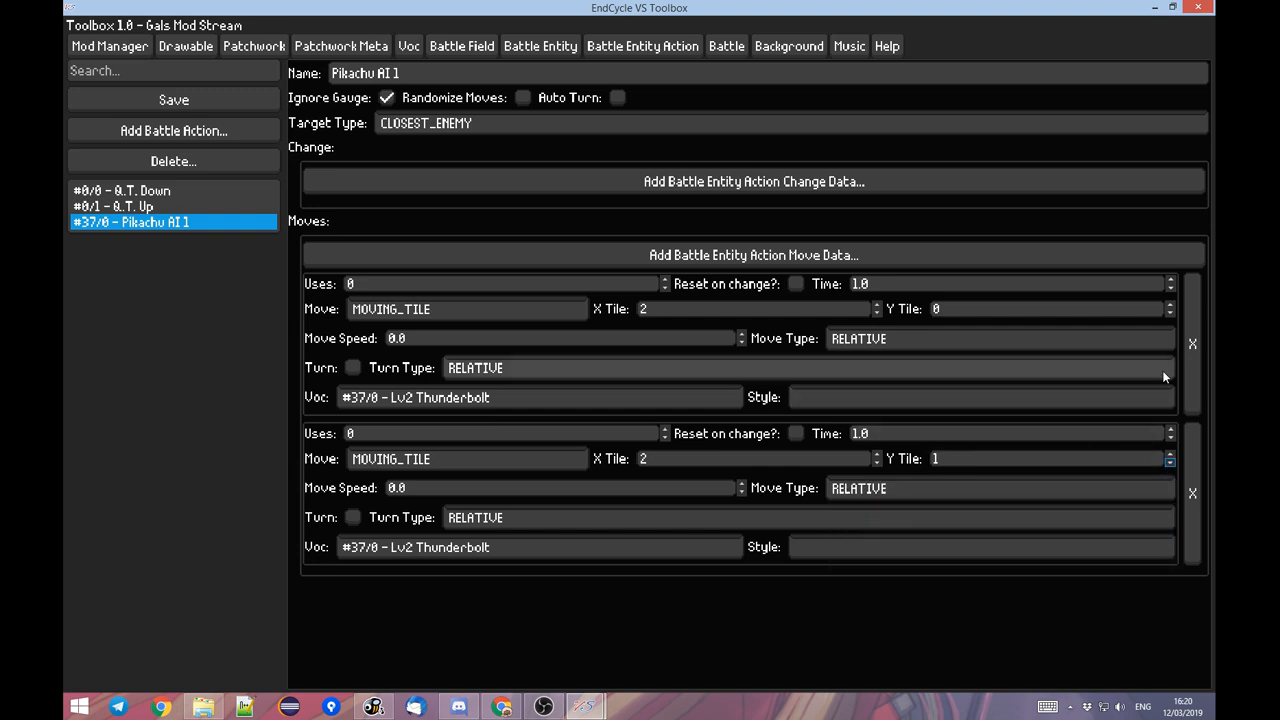
left_click(1170, 312)
left_click(525, 98)
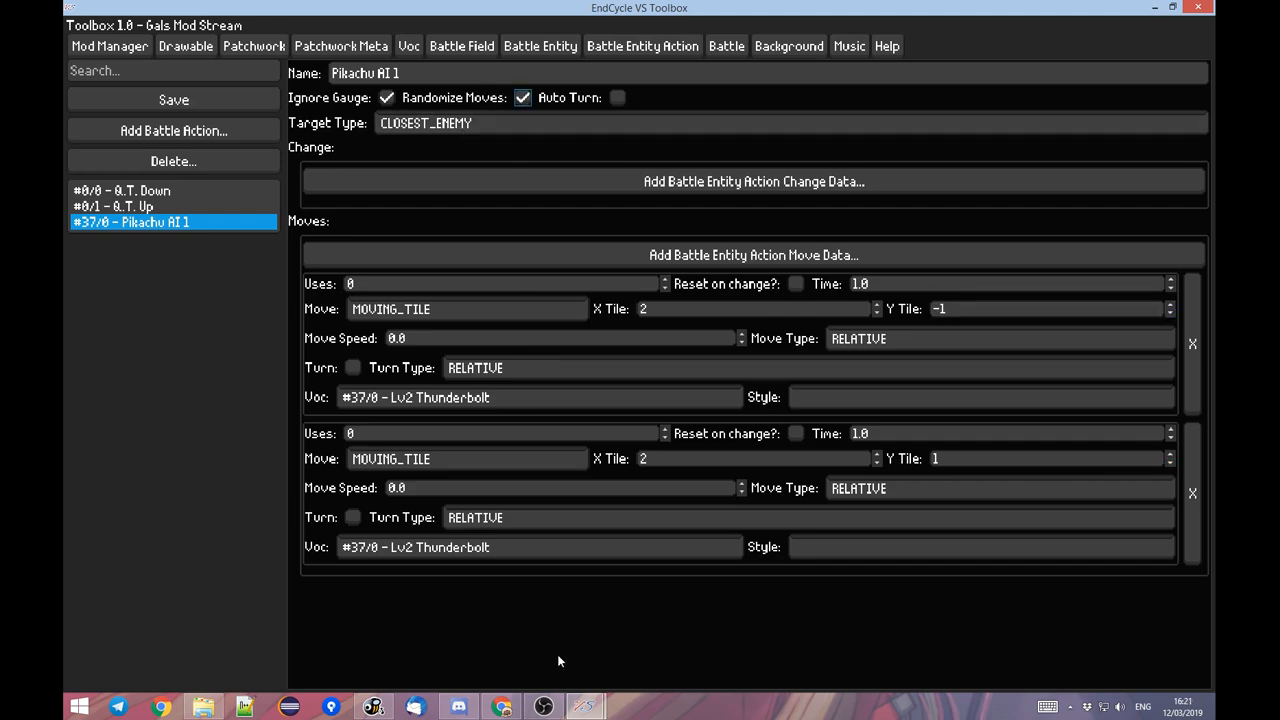
Test Pikachu's randomized relative moves in the EndCycle VS battle, moving the player between rows, and return to the Toolbox.
left_click(585, 706)
left_click(512, 634)
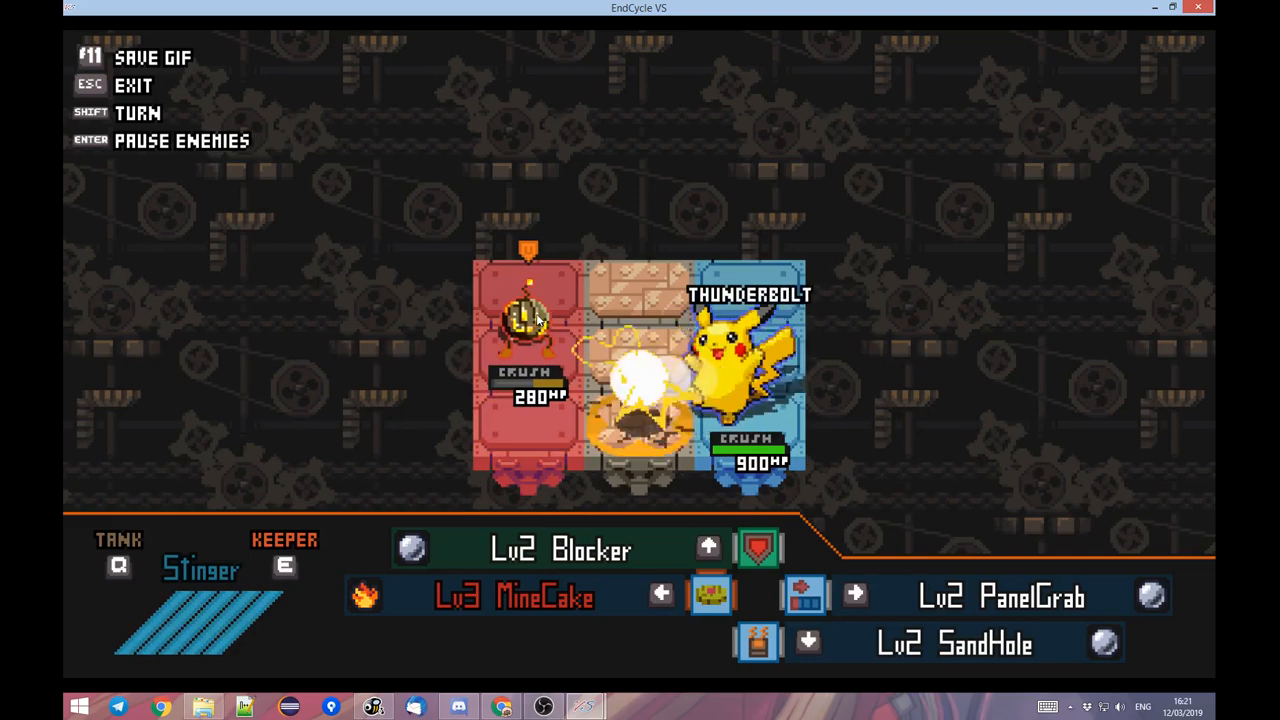
key("w")
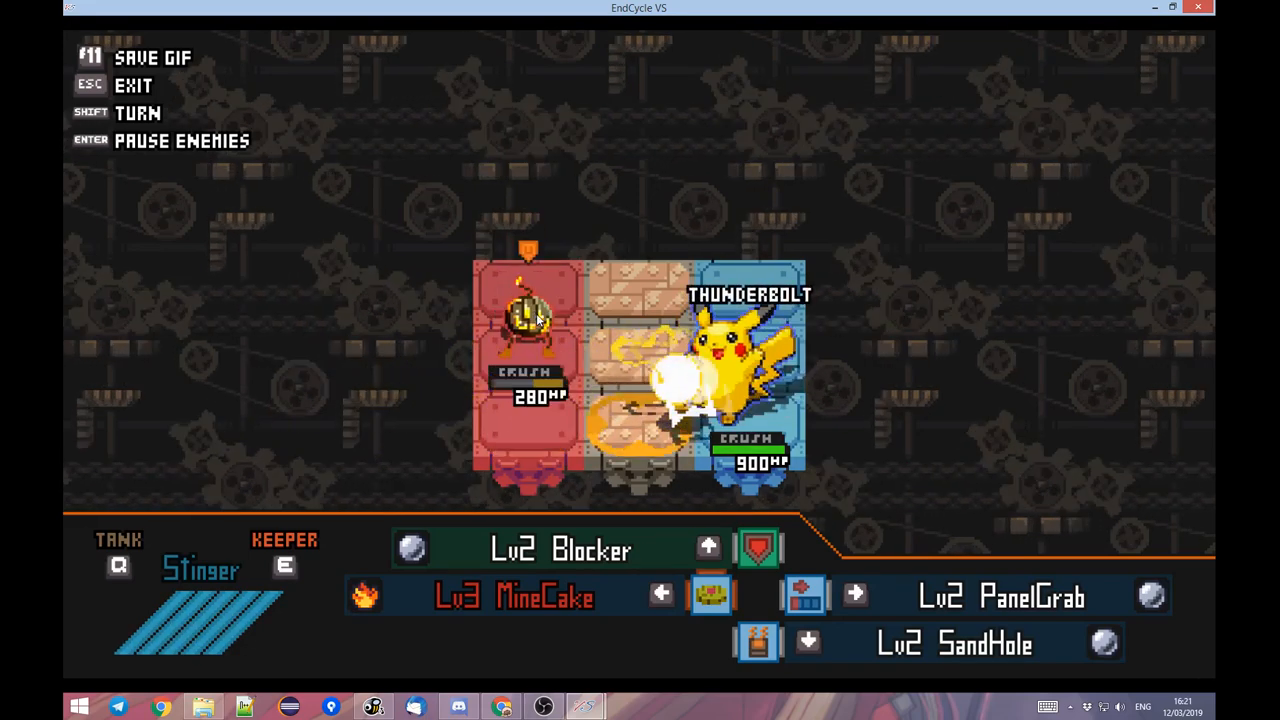
key("s")
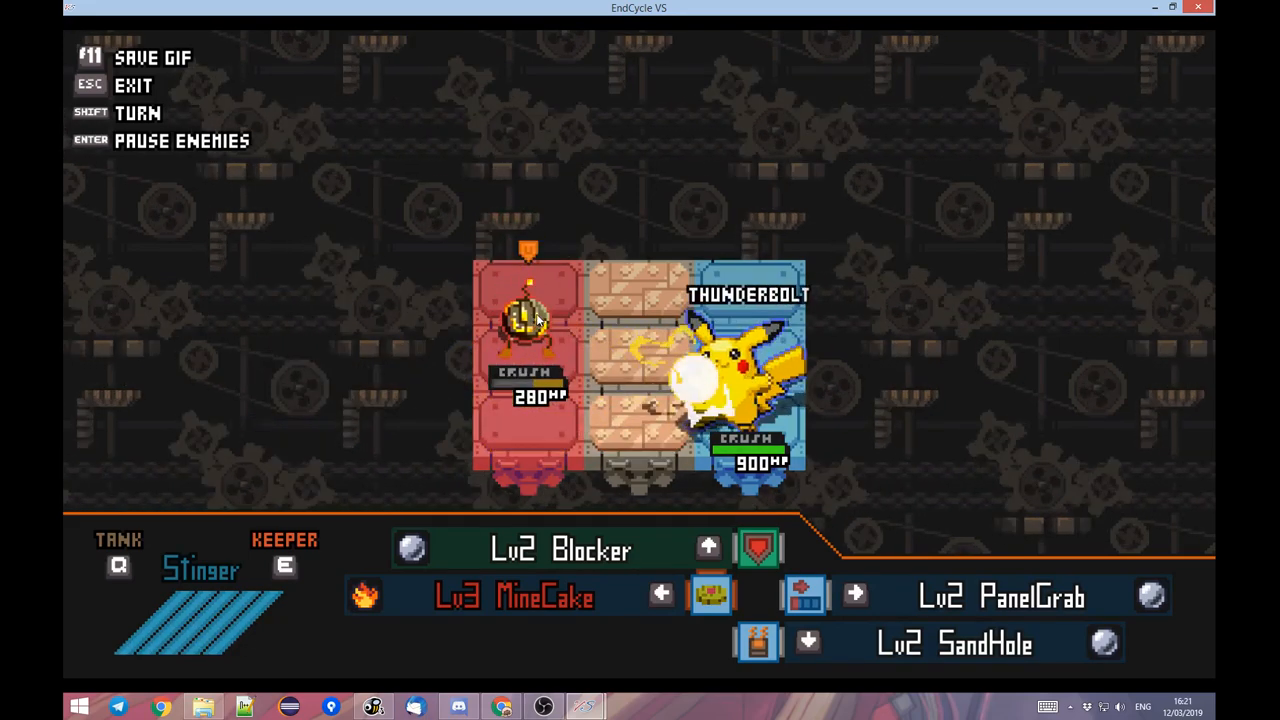
key("w")
key("s")
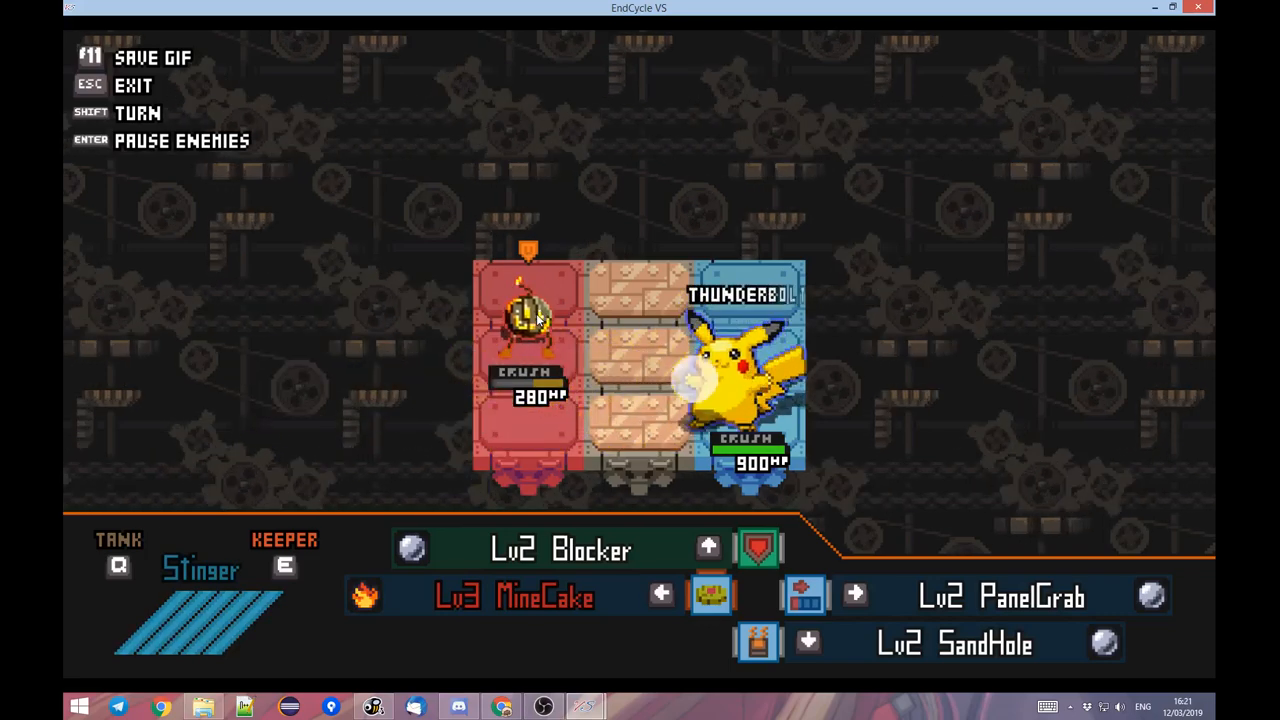
key("Escape")
key("alt+Tab")
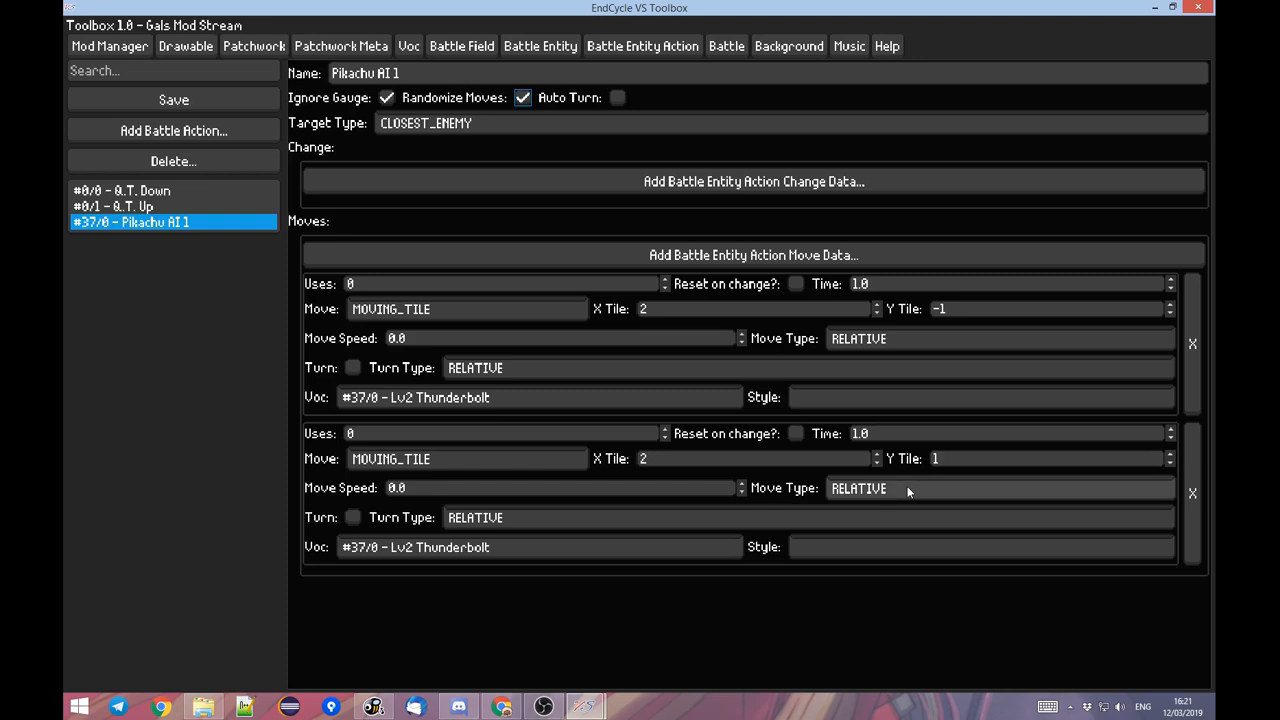
Set X Tile to 0 for both Pikachu AI 1 moves.
left_click(695, 458)
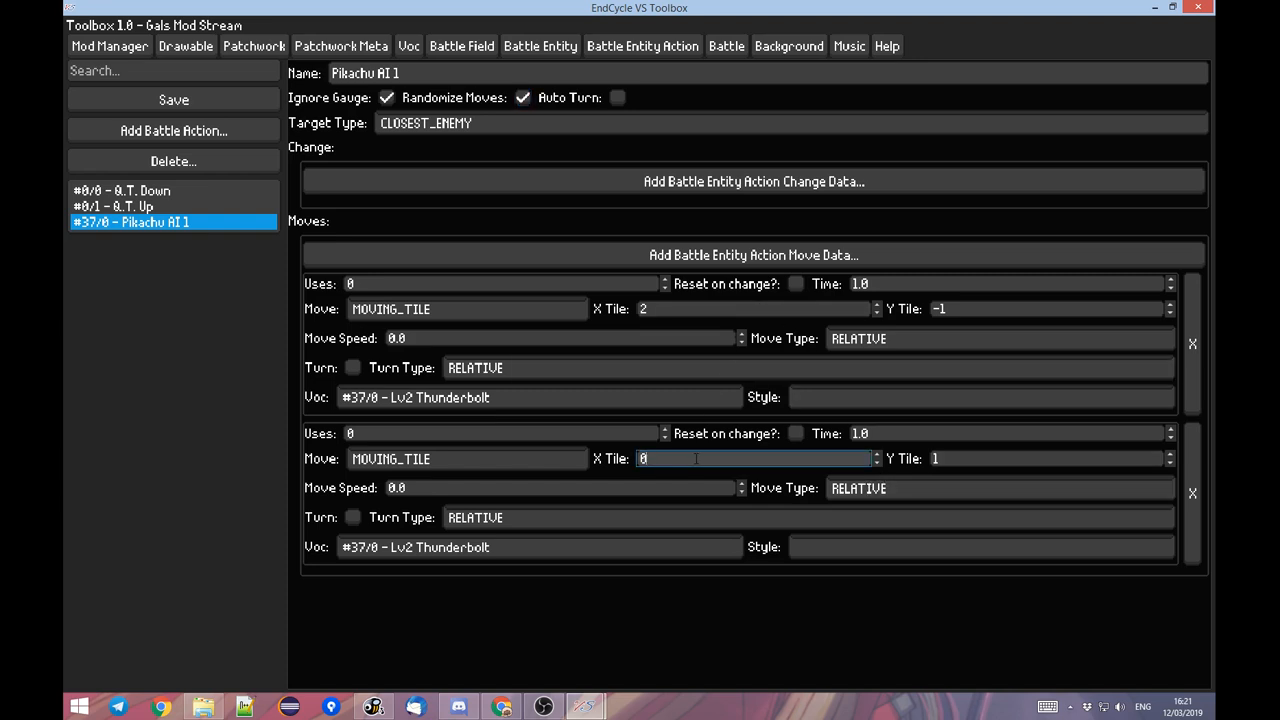
left_click(675, 311)
Restart the EndCycle VS battle, dodge between rows to check Pikachu's vertical movement and attacks, and pause it.
key("alt+Tab")
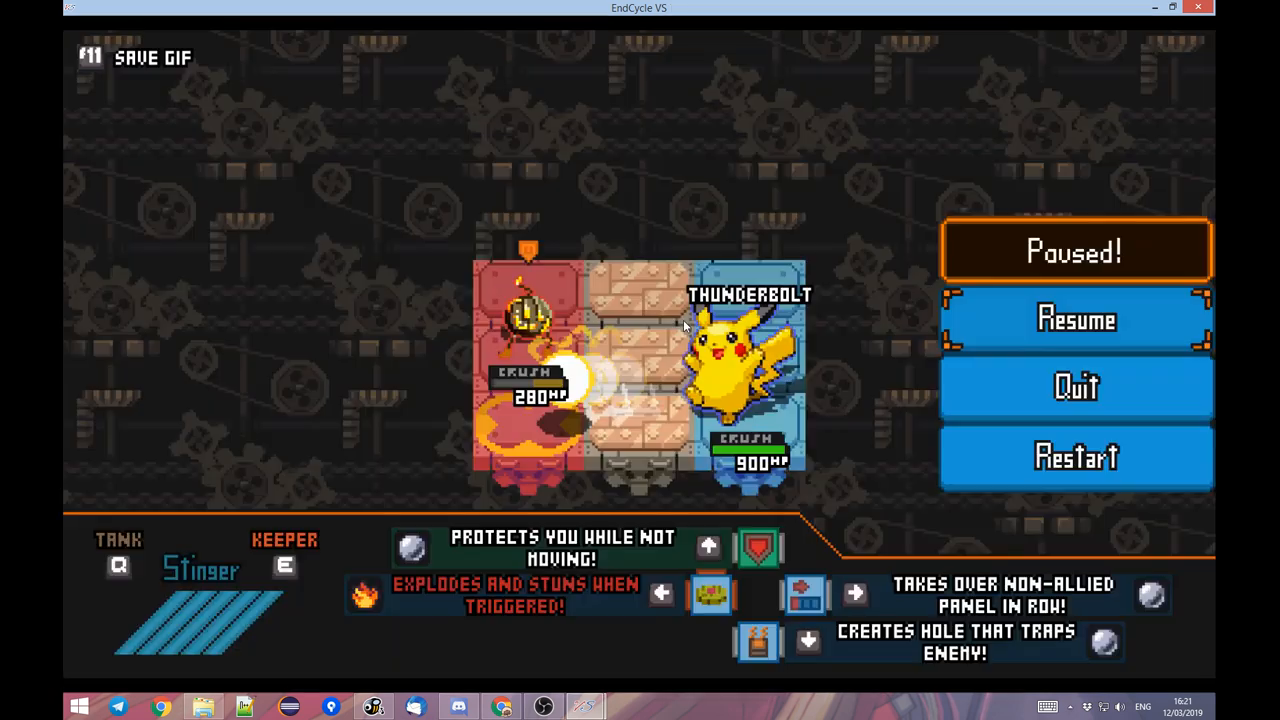
key("Escape")
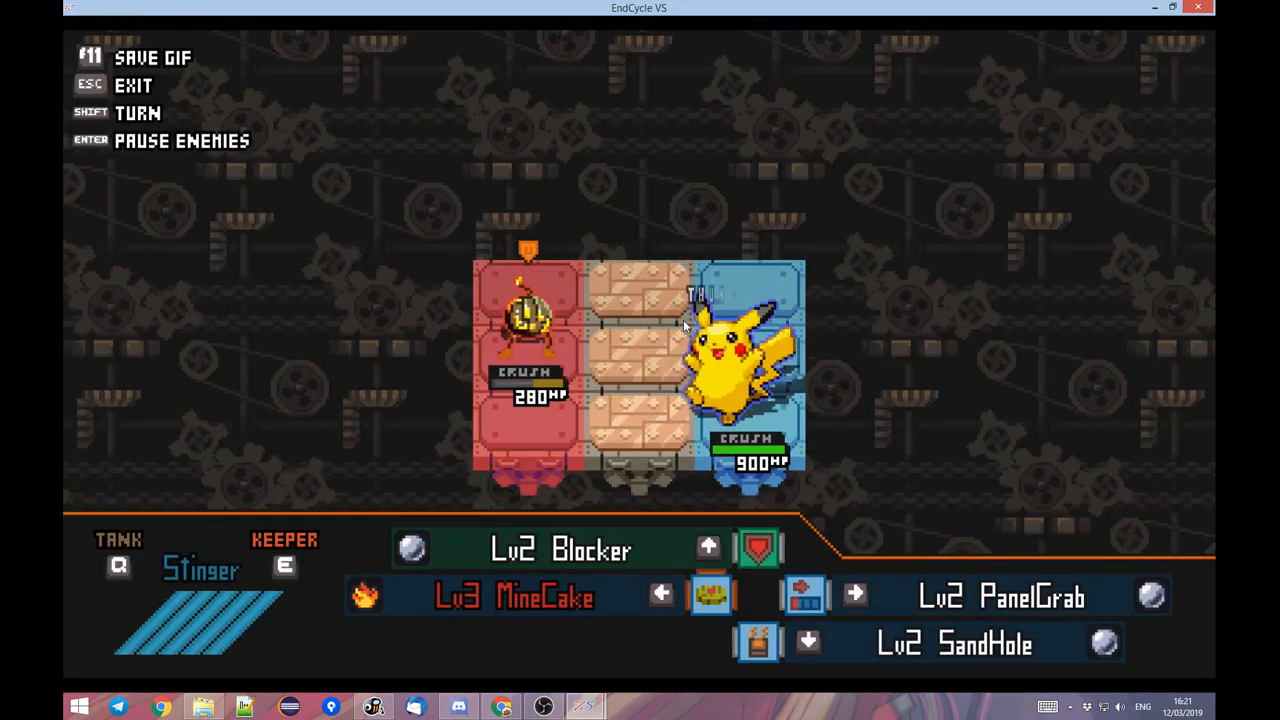
key("Escape")
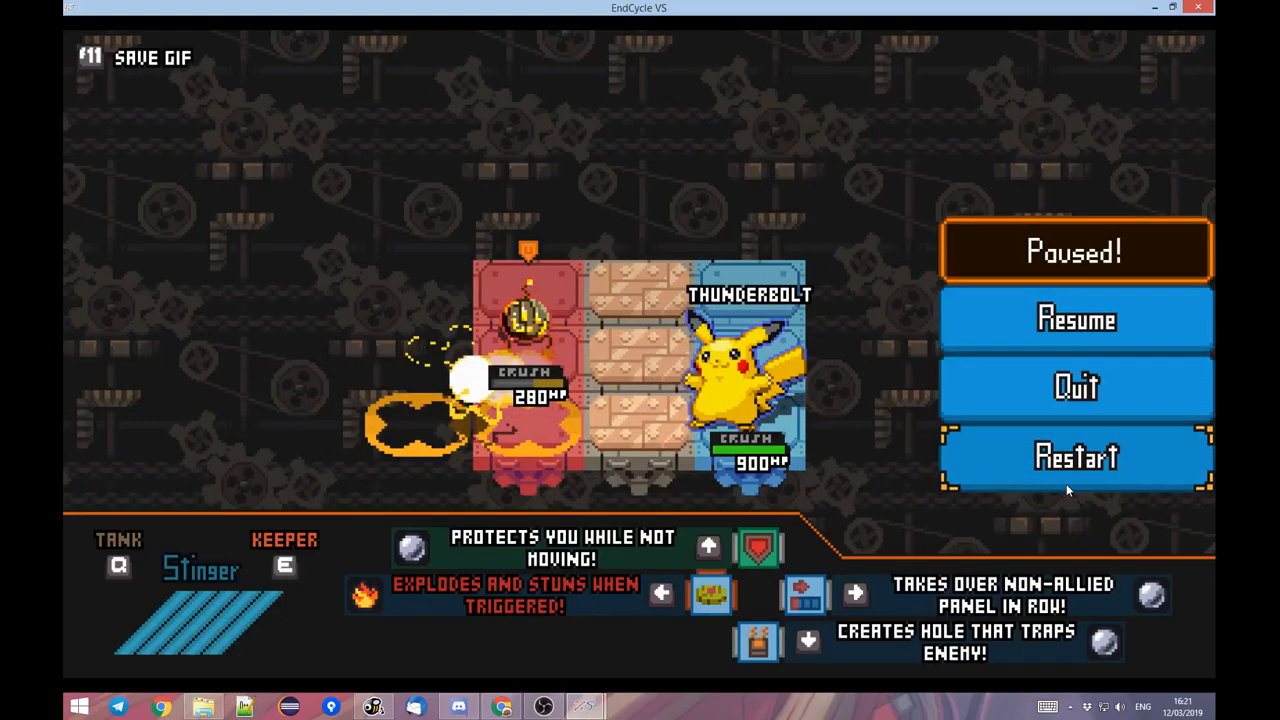
left_click(1066, 478)
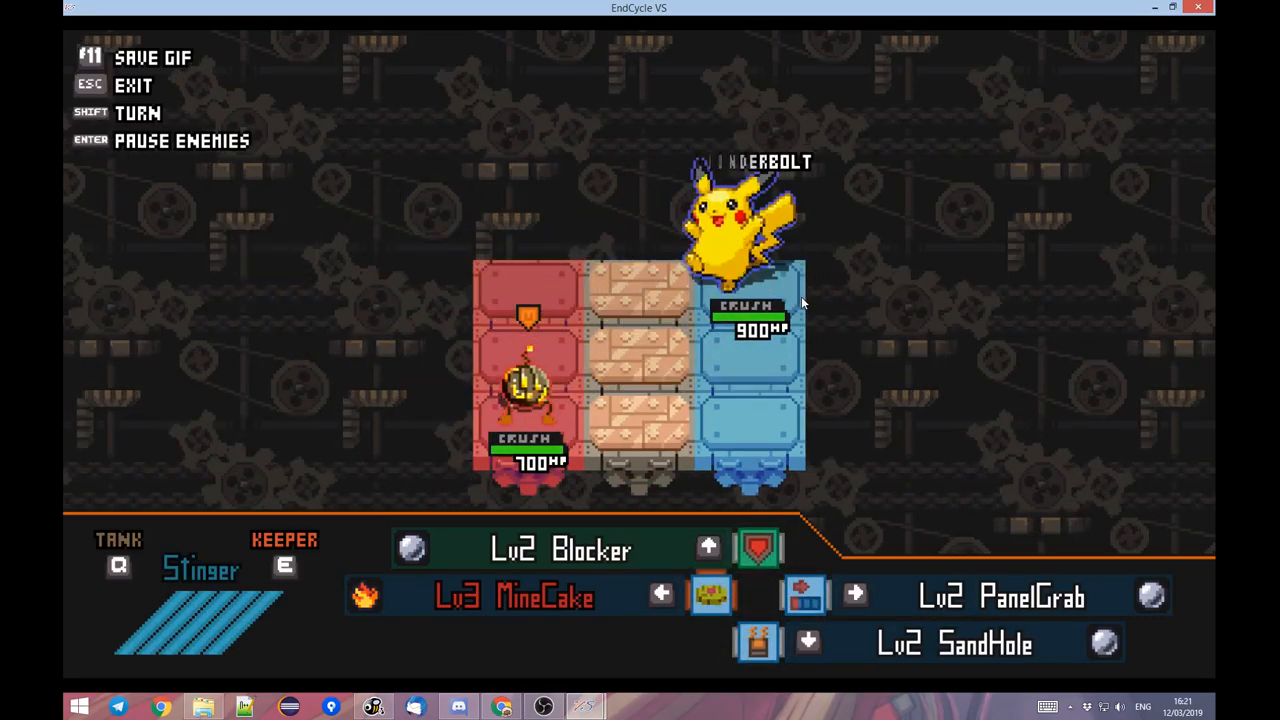
key("w")
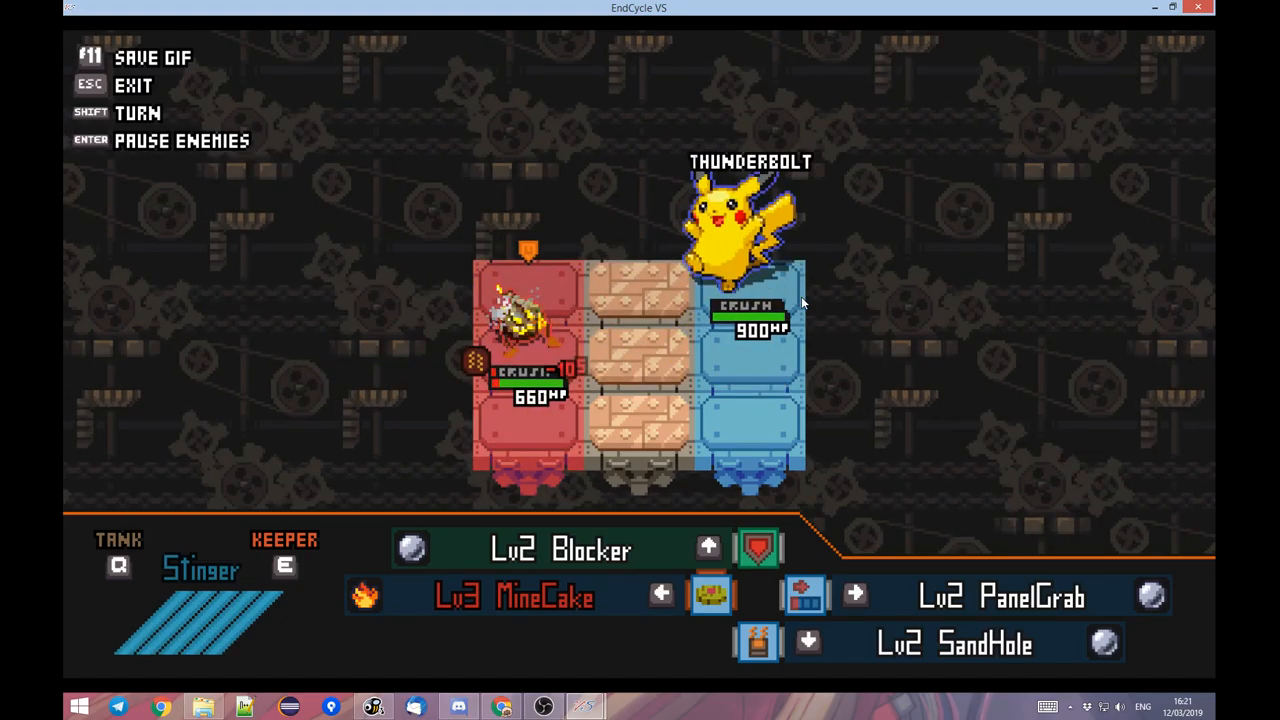
key("s")
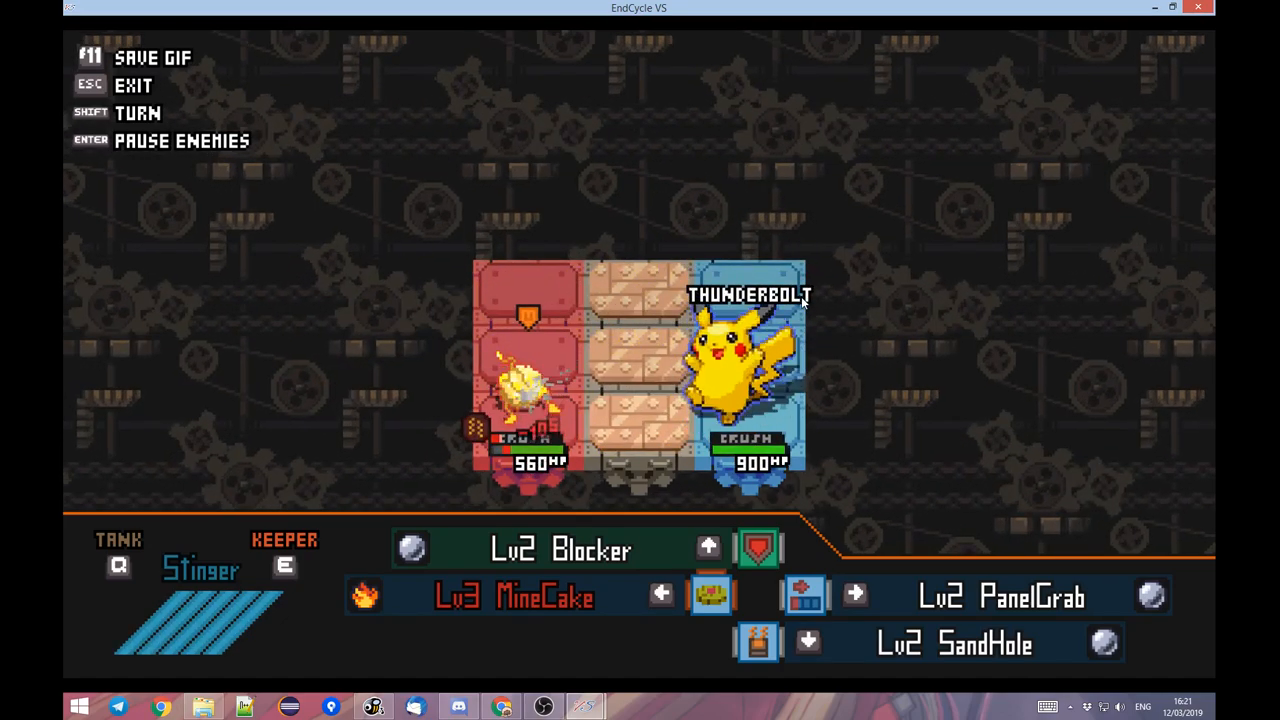
key("w")
key("w")
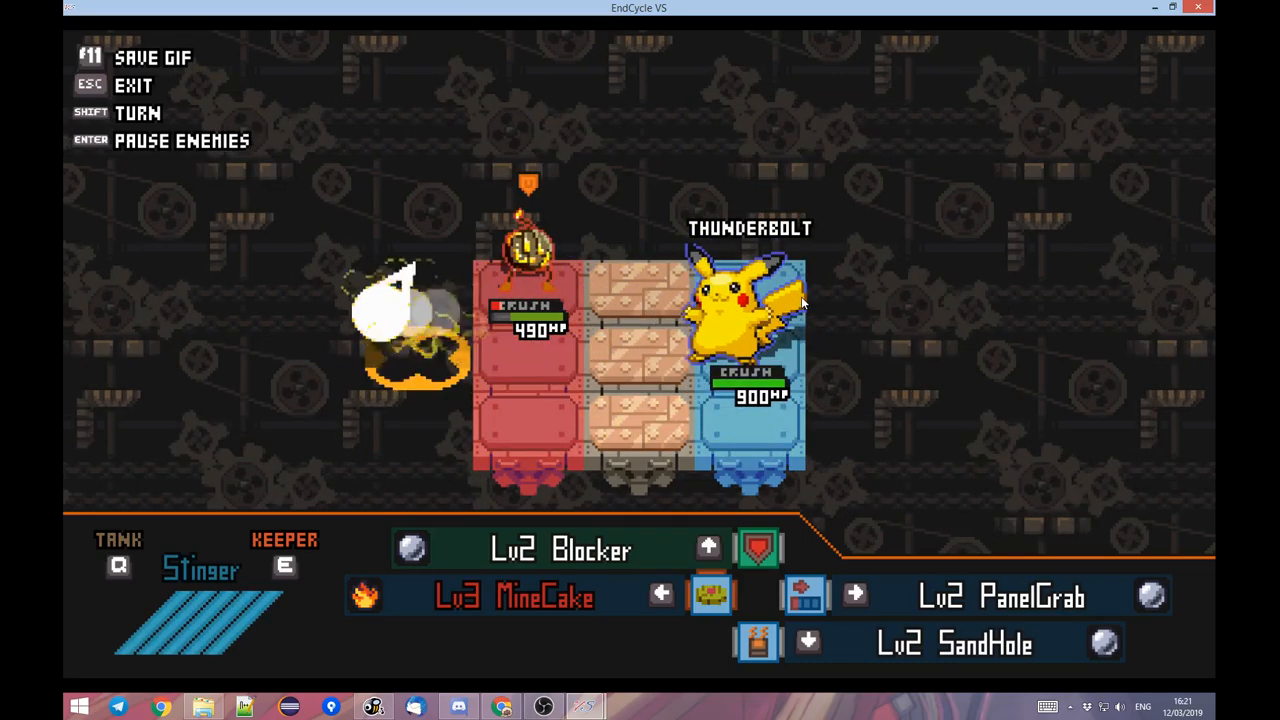
key("s")
key("Escape")
key("Escape")
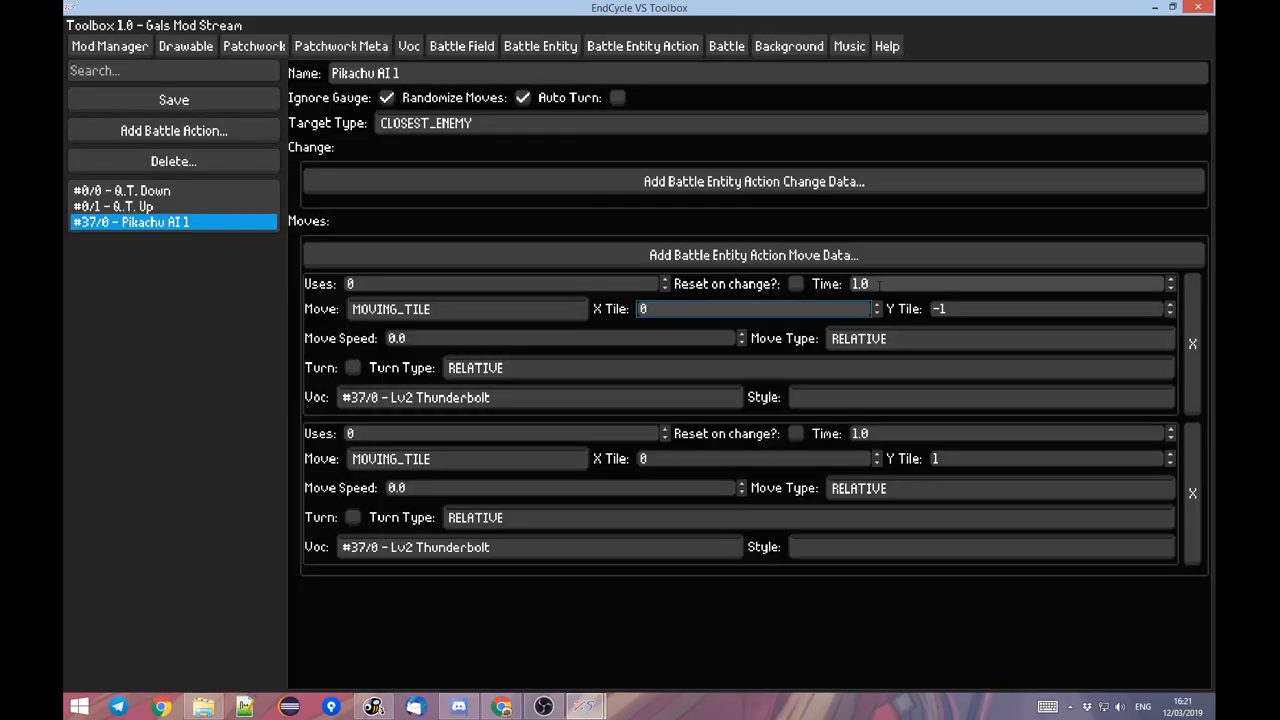
Examine the Target Type options for Pikachu AI 1 and look at the paused EndCycle VS battle.
left_click(594, 121)
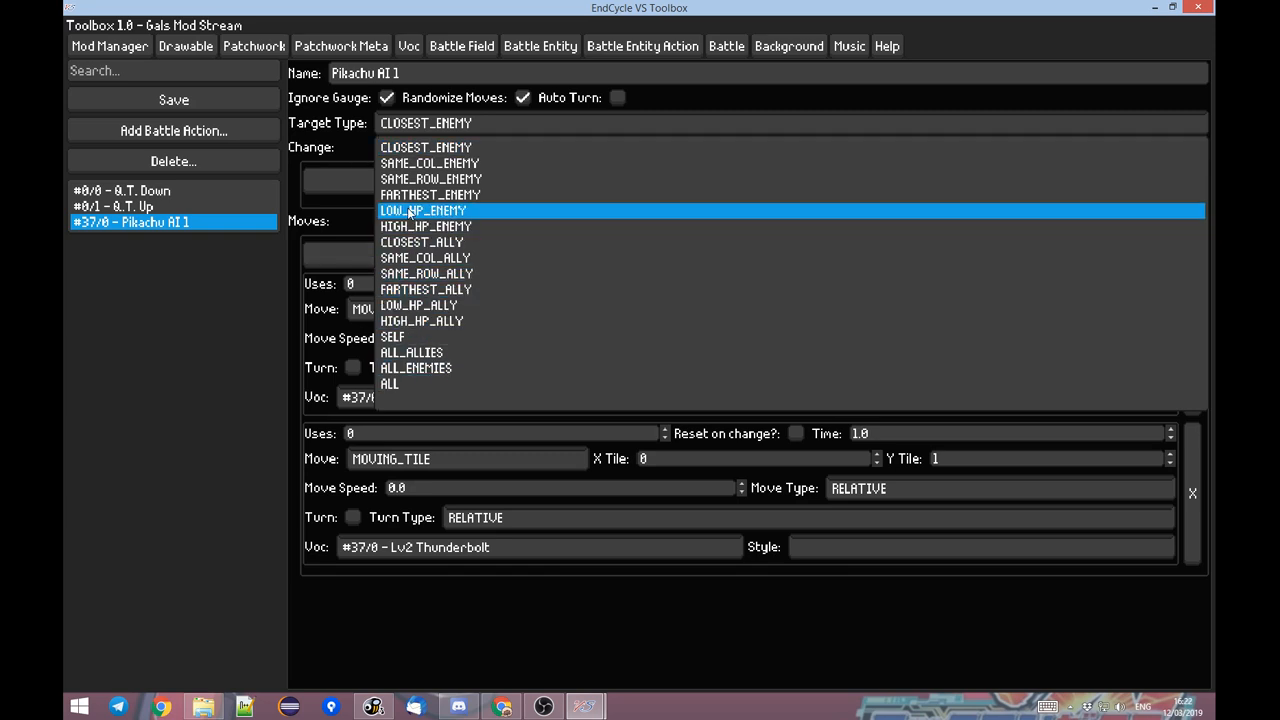
left_click(330, 146)
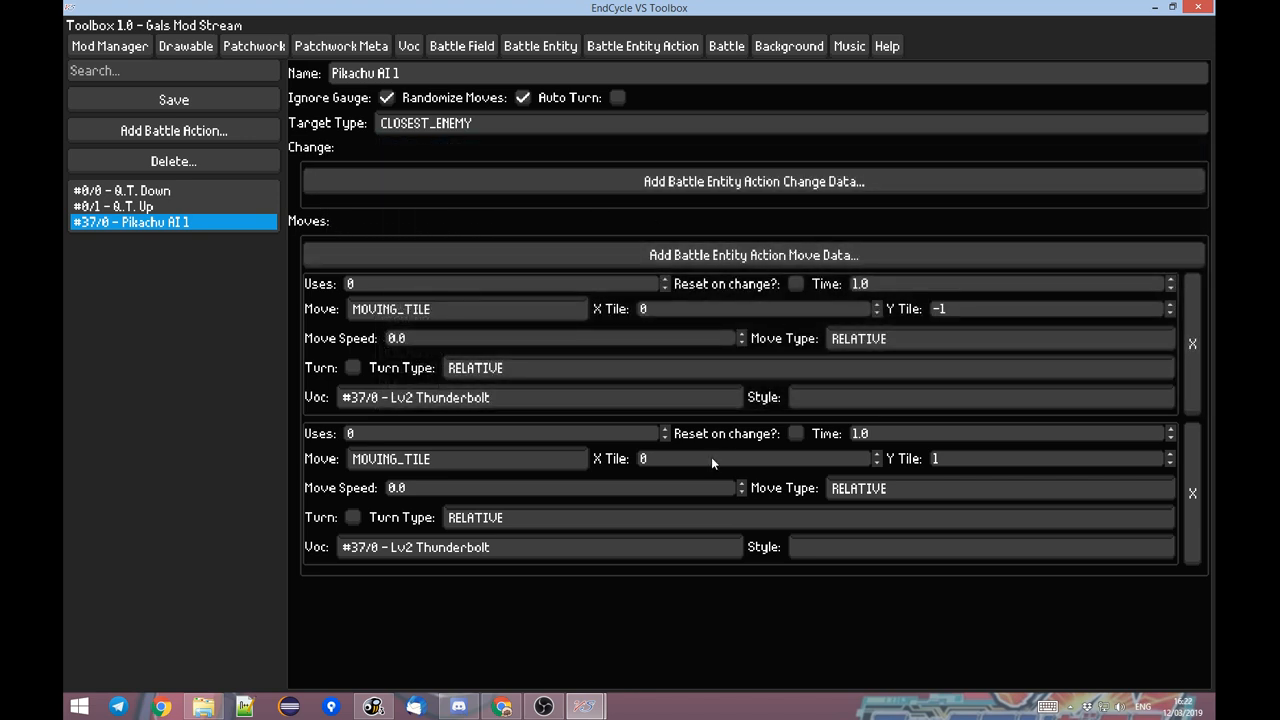
mouse_move(585, 706)
left_click(577, 651)
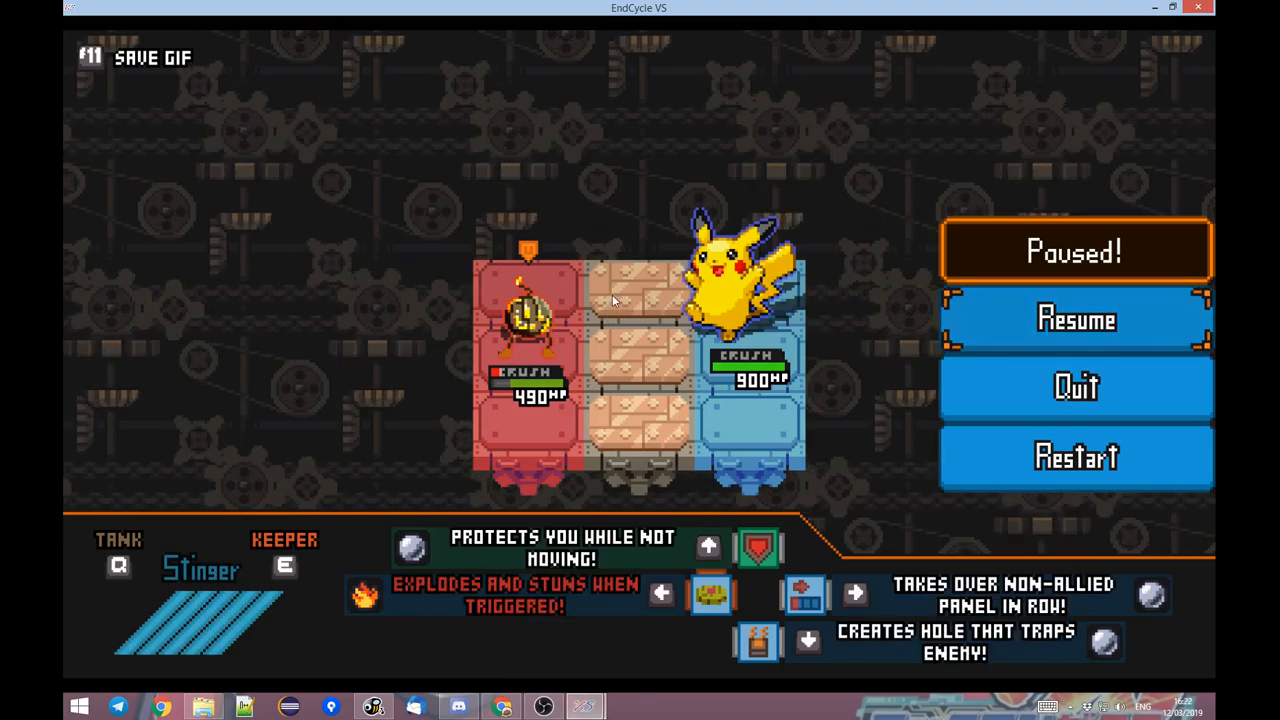
key("alt+Tab")
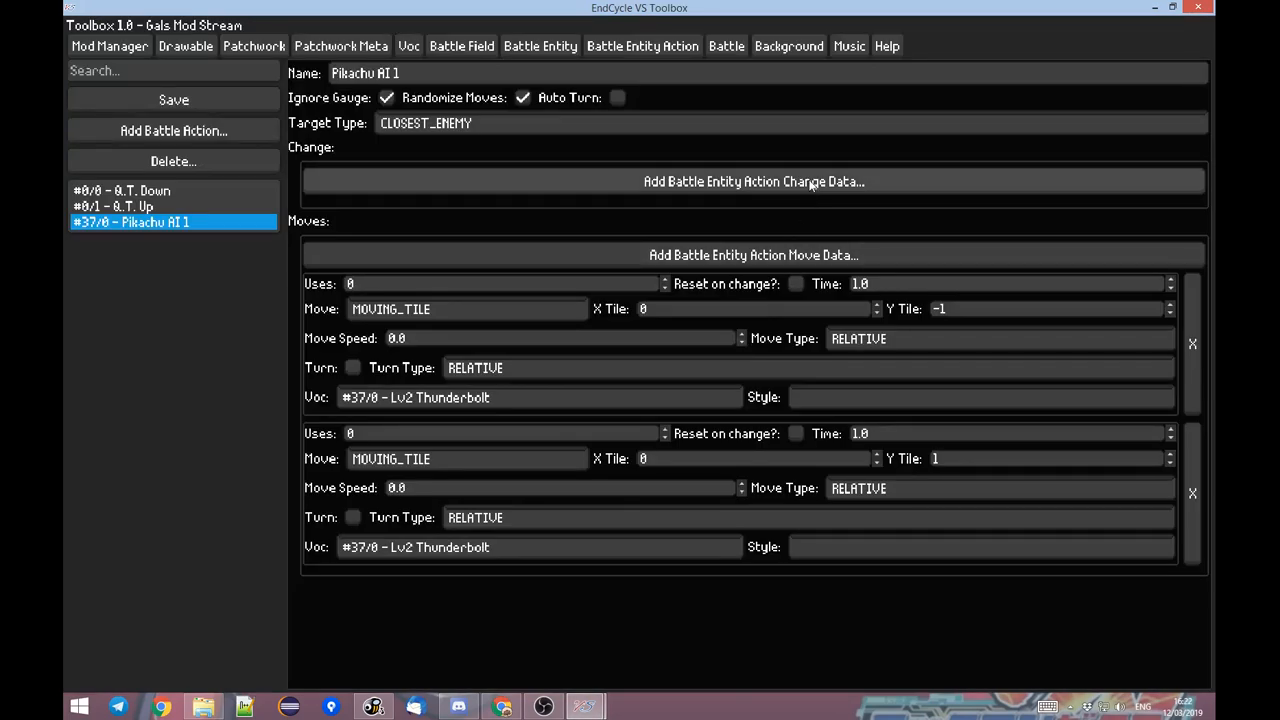
Add a new battle entity action named Pikachu AI 2.
left_click(216, 130)
type("P")
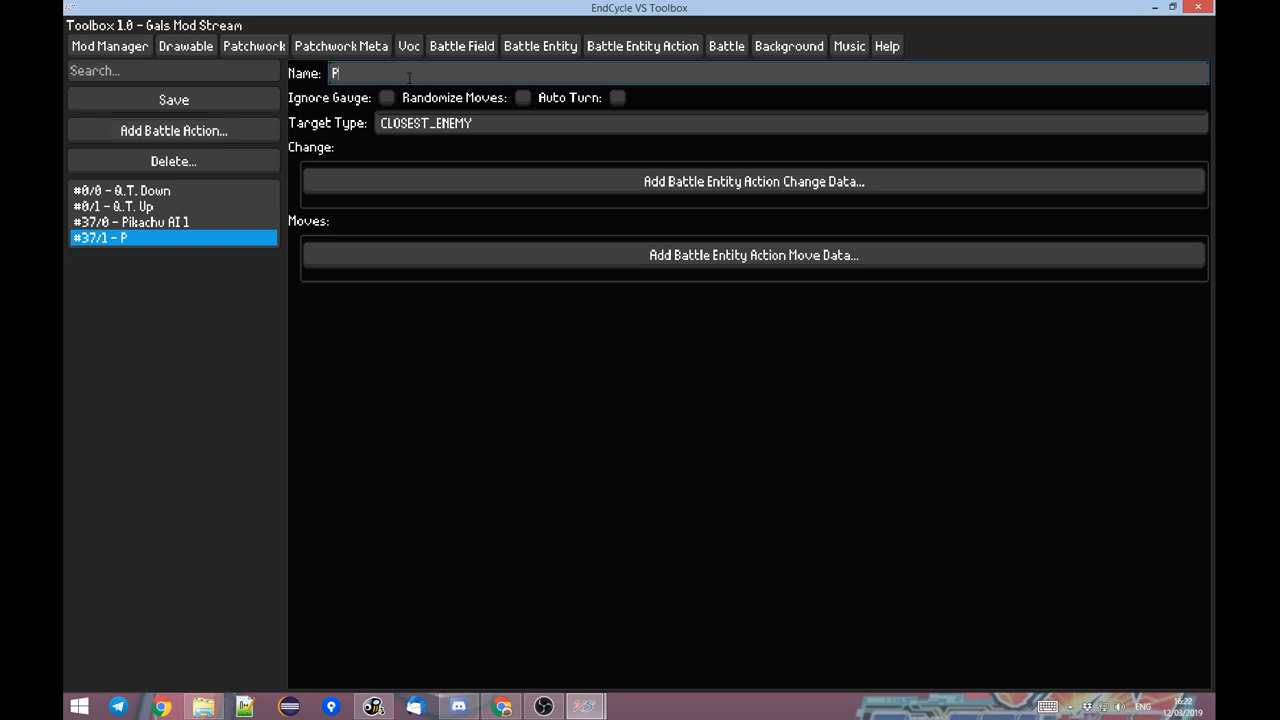
type("ikachu AI 2")
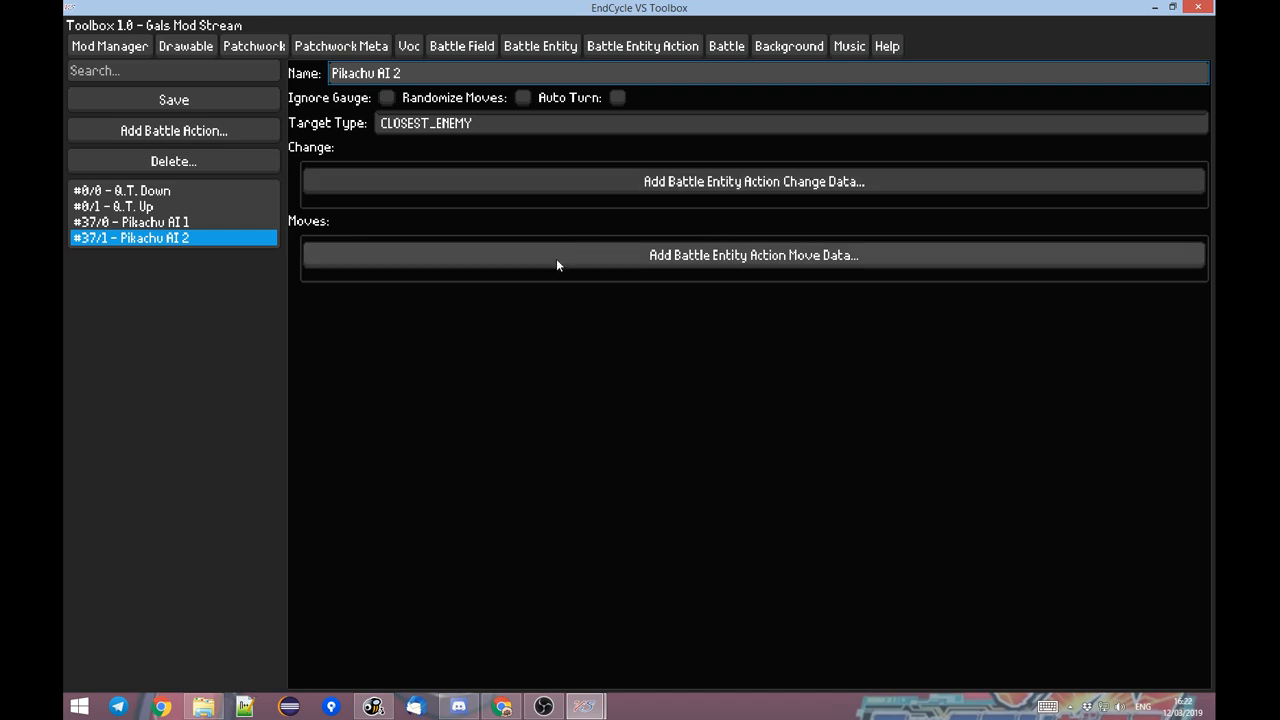
Add a new Voc to the mod and name its attack Regeneration.
left_click(409, 46)
left_click(174, 131)
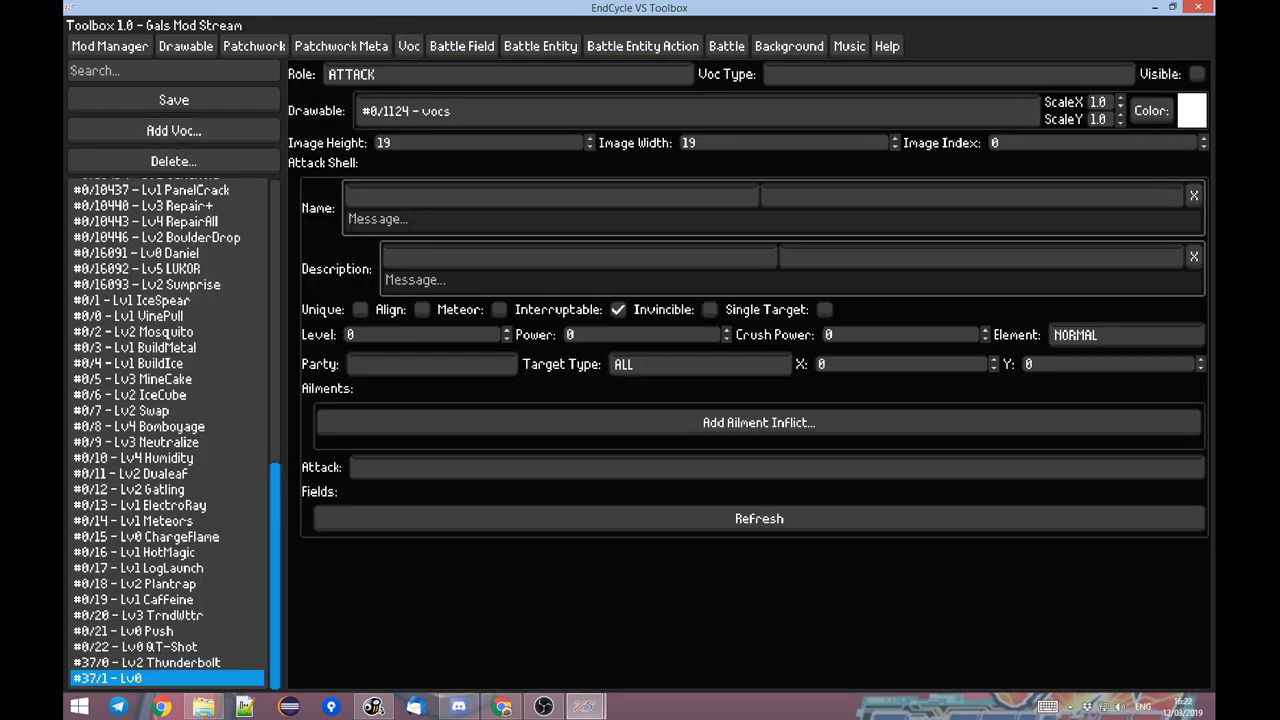
left_click(356, 222)
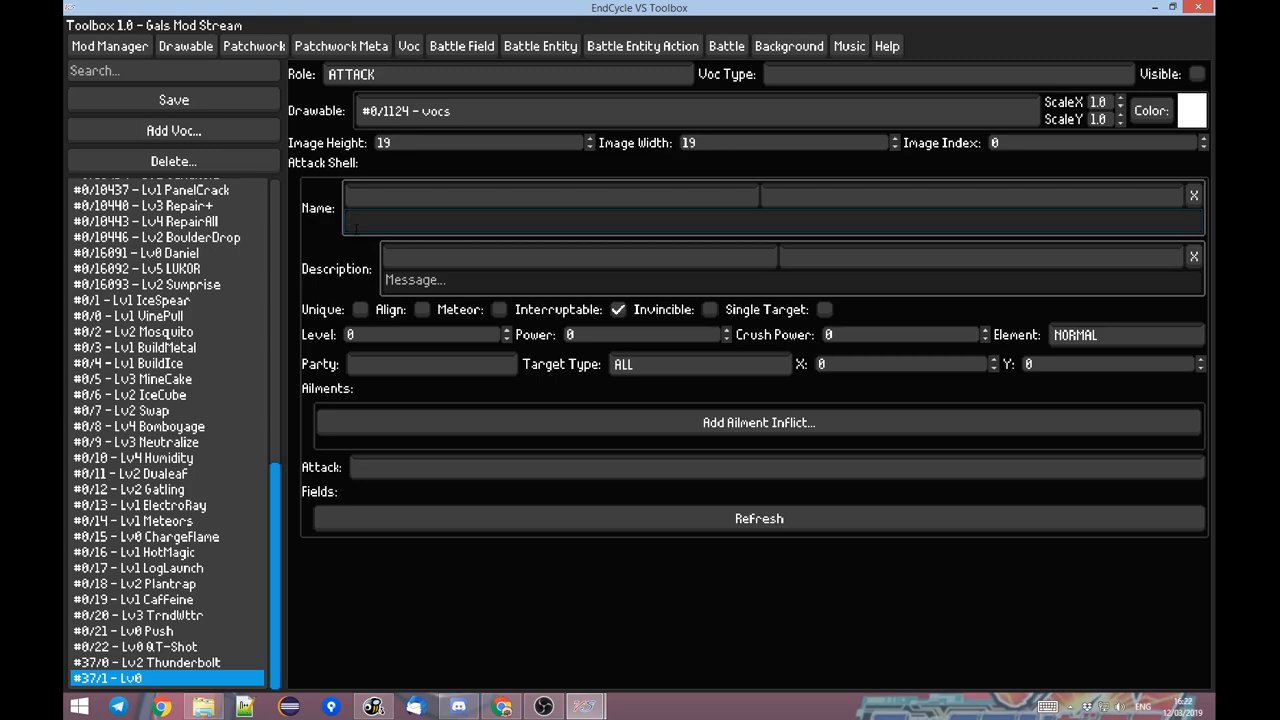
type("Regeneration")
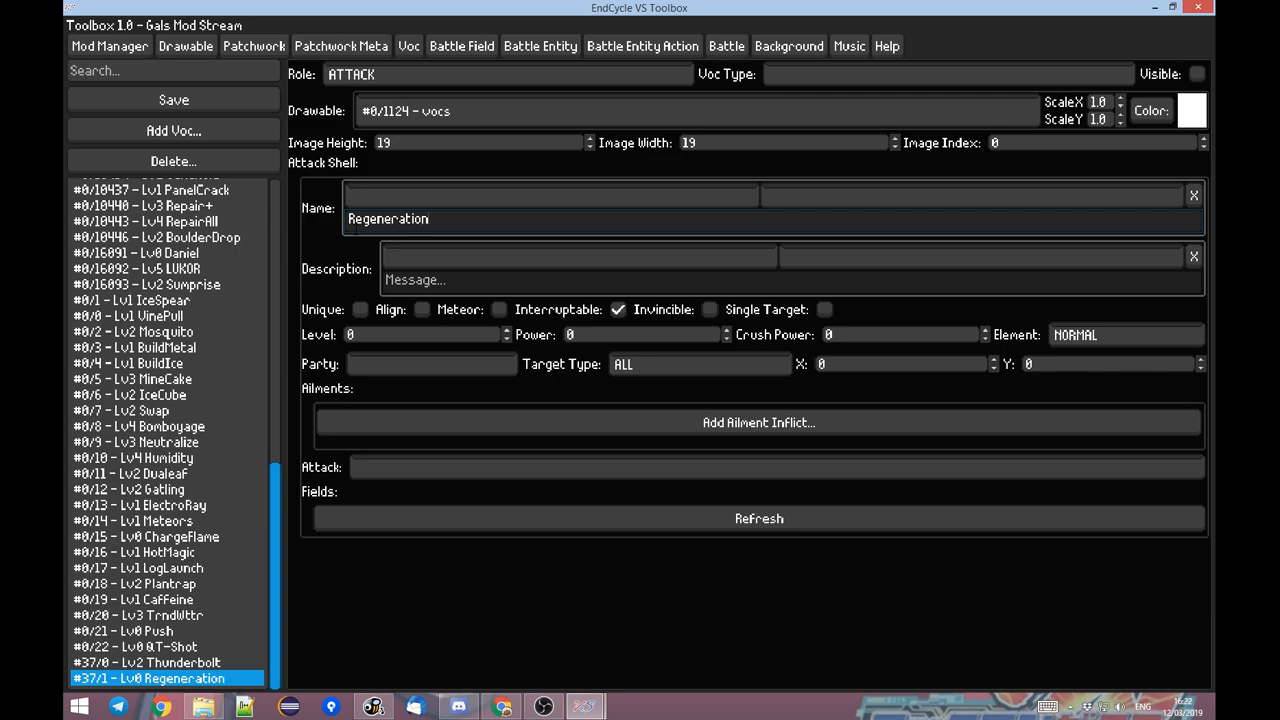
Add an ailment entry to the Regeneration Voc and set its Attack to AilmentInflicter.
left_click(505, 432)
left_click(405, 503)
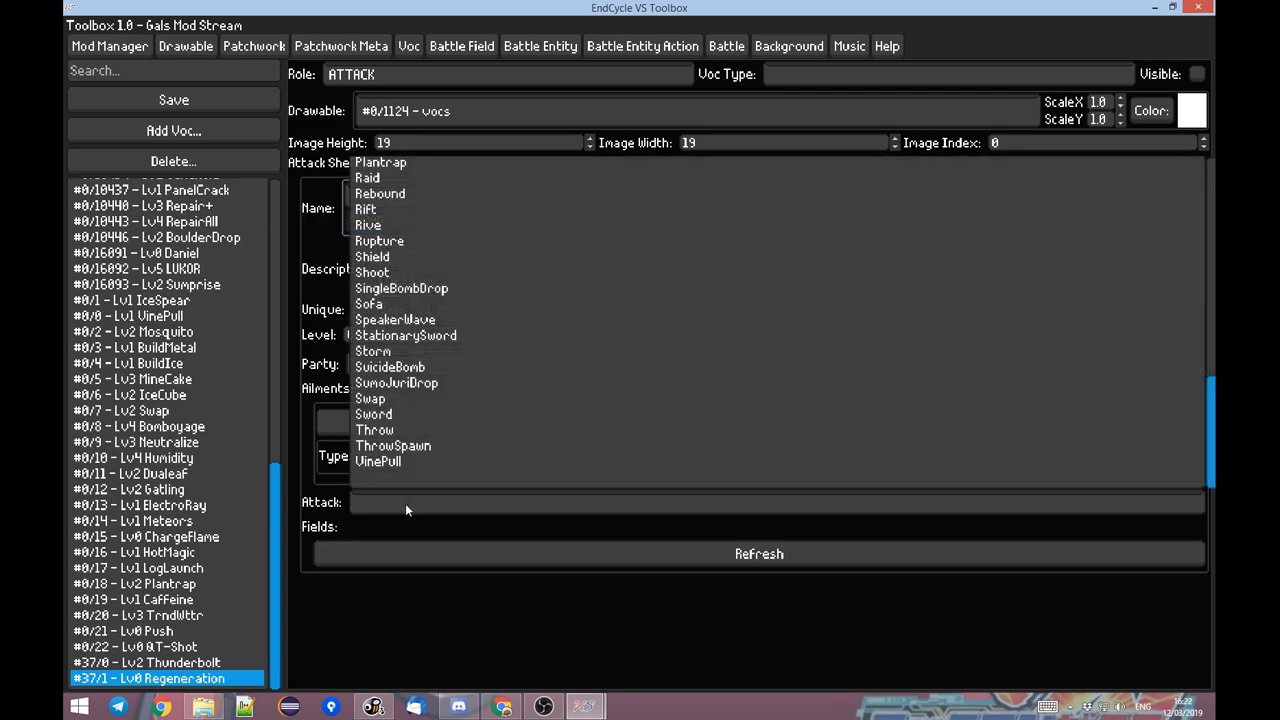
type("ailme")
key("Return")
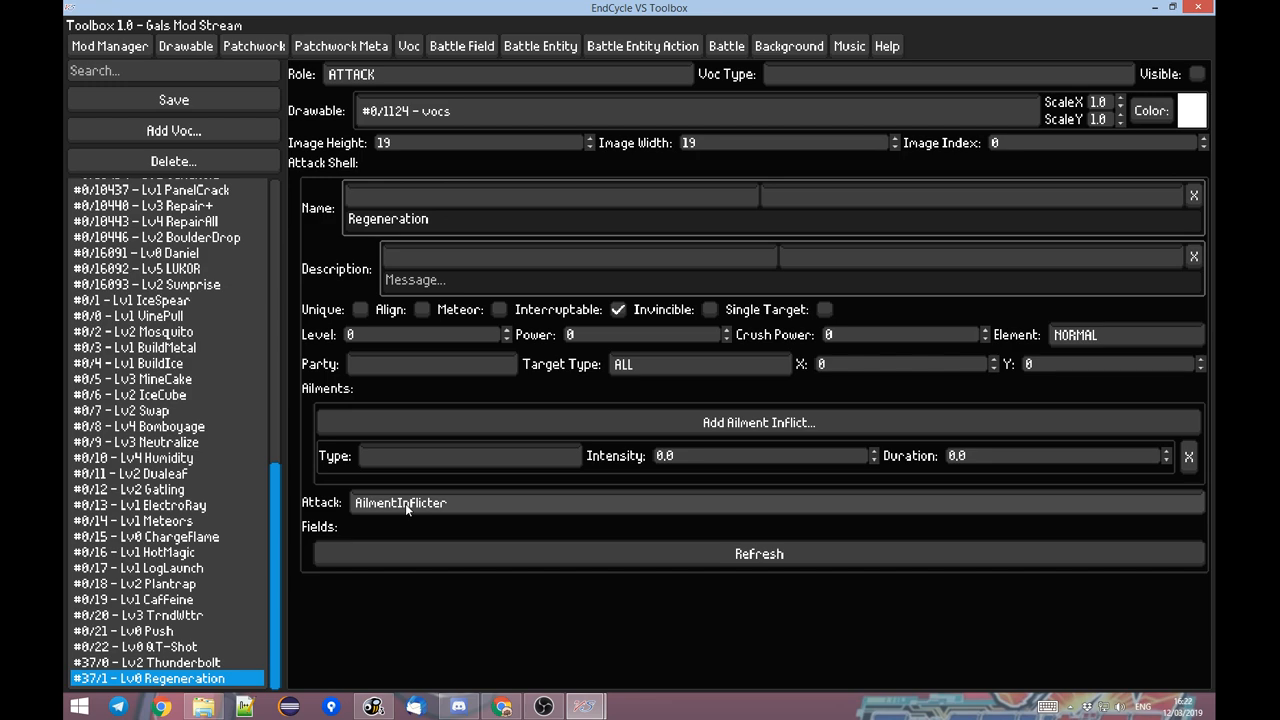
Set the Regeneration ailment's type to HEAL with an intensity of 50.0.
left_click(376, 459)
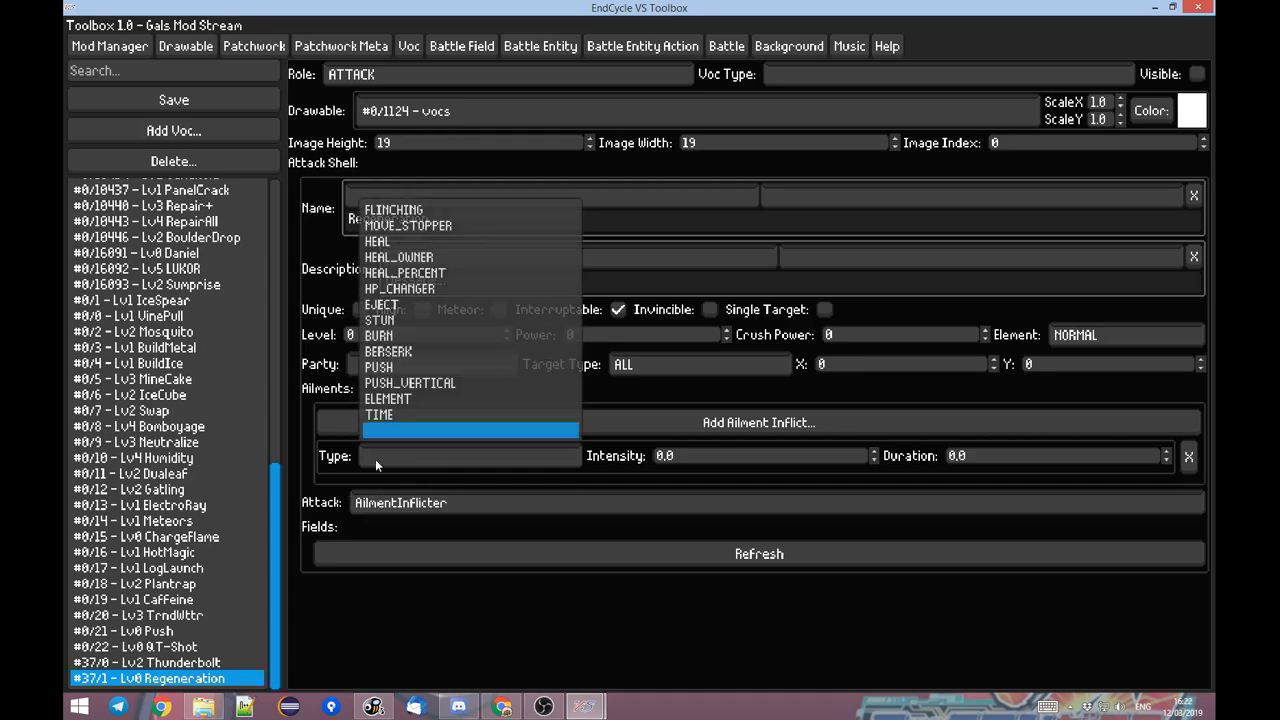
left_click(433, 241)
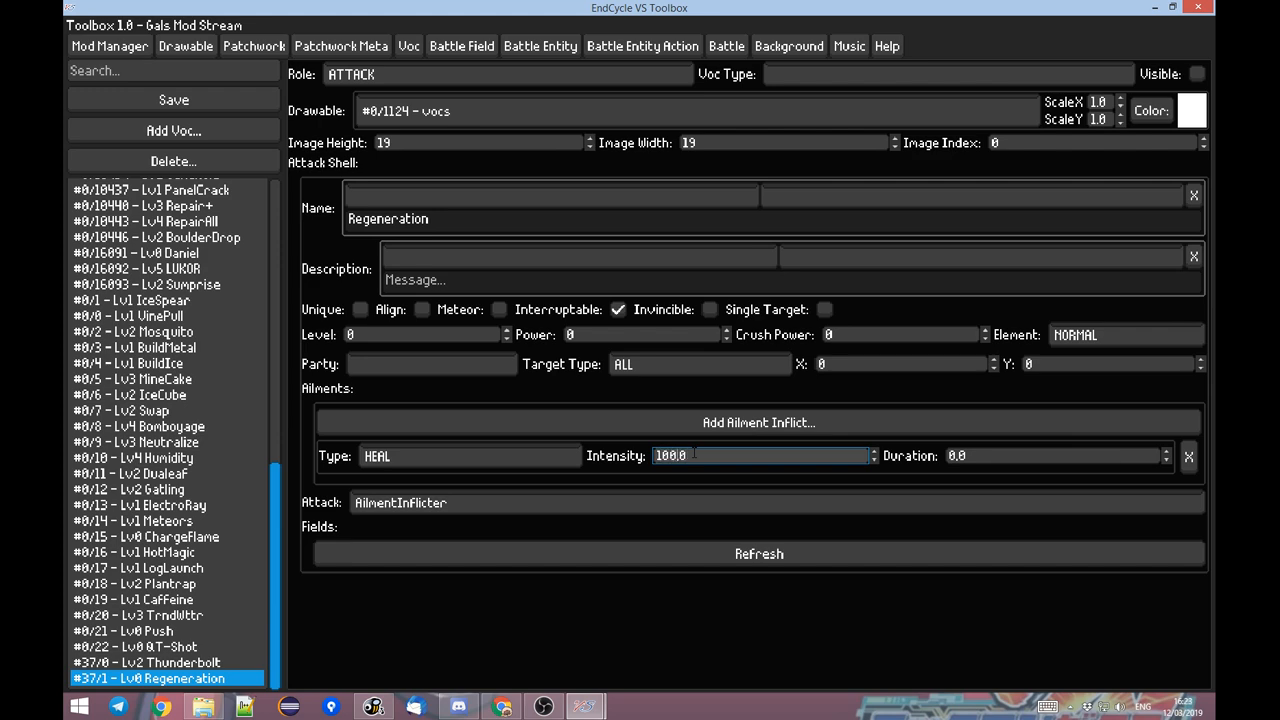
type("50.0")
Set the Regeneration Voc's Level to 1 and its Target Type to SELF.
left_click(506, 330)
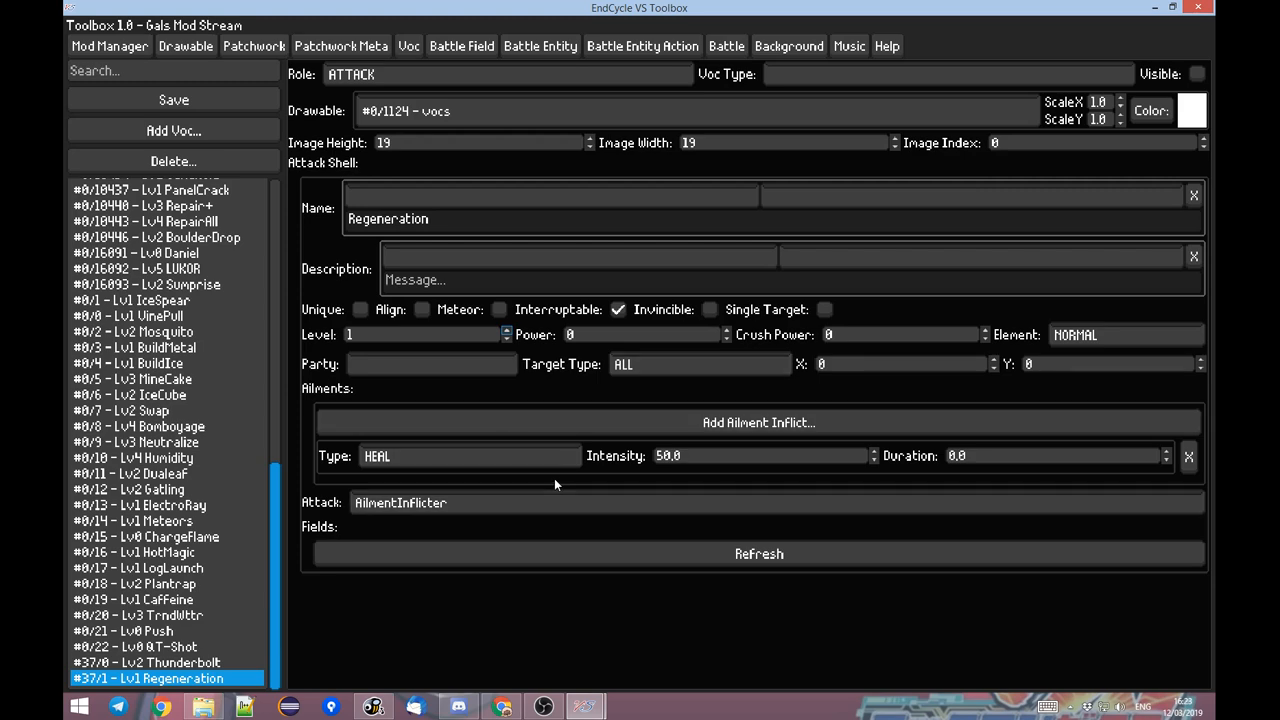
left_click(628, 372)
key("Up")
key("Up")
key("Up")
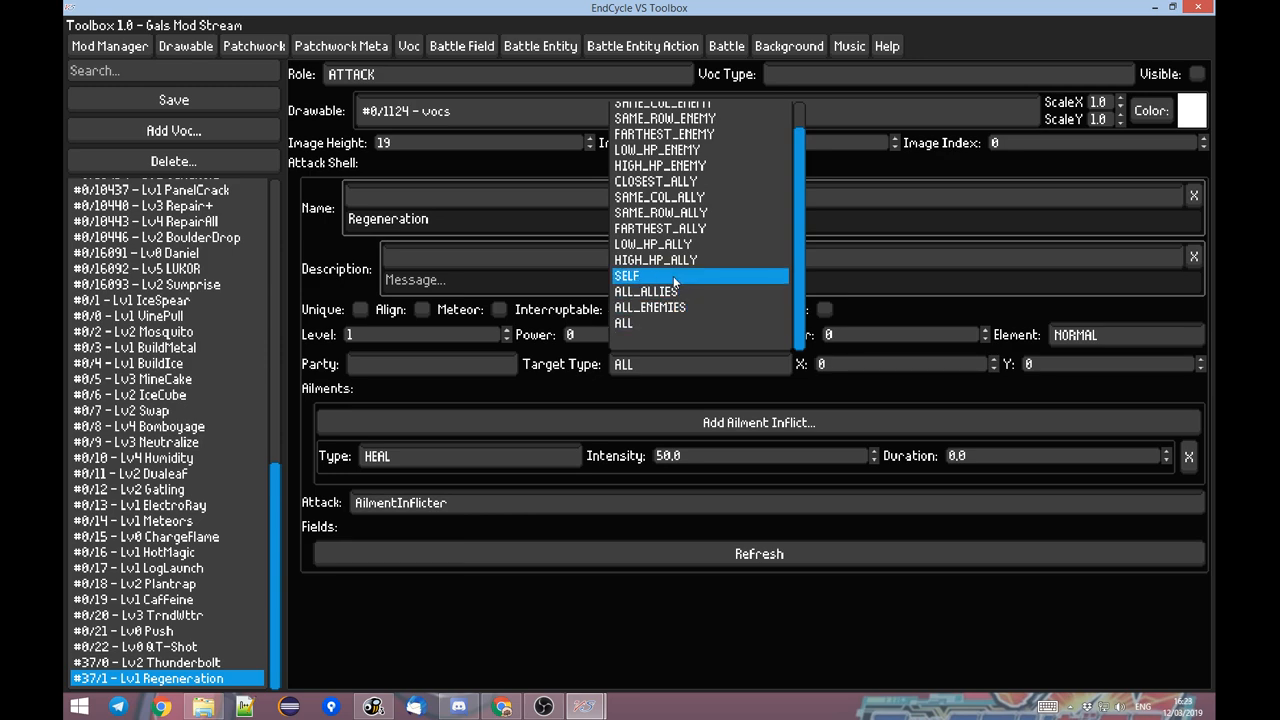
key("Return")
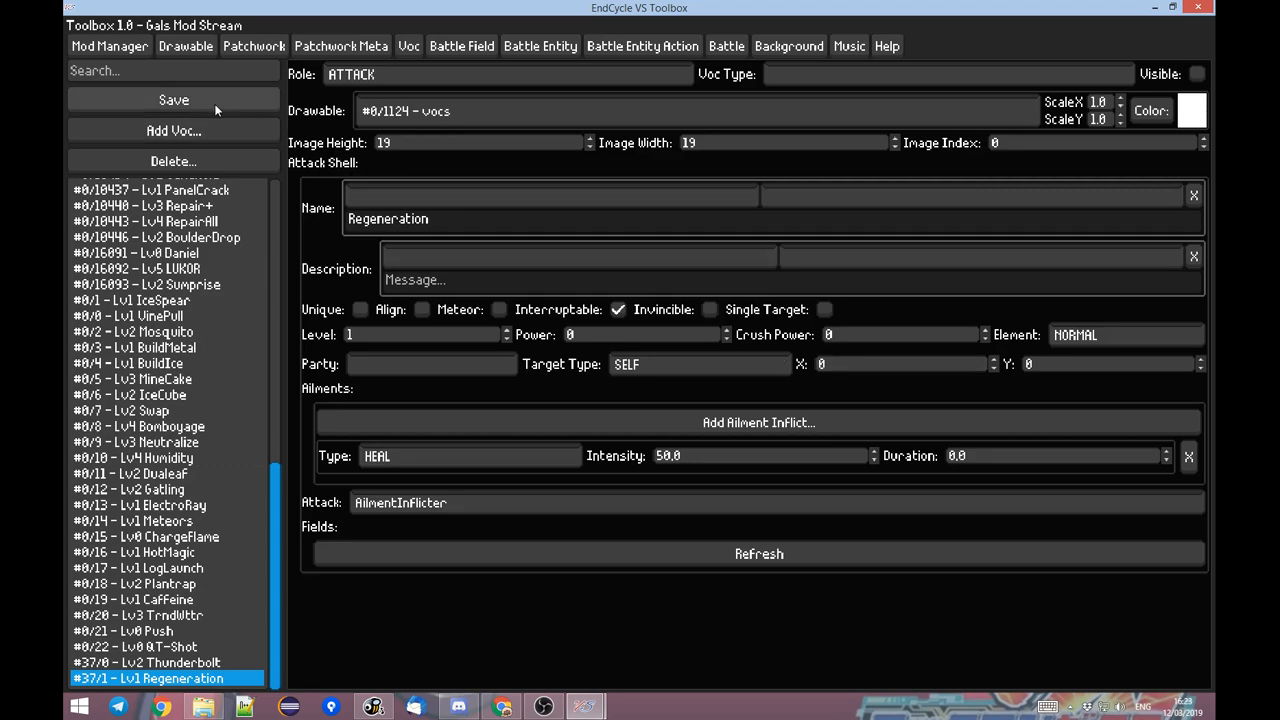
Add a move to the Pikachu AI 2 battle entity action and assign it the Lv1 Regeneration Voc.
left_click(608, 45)
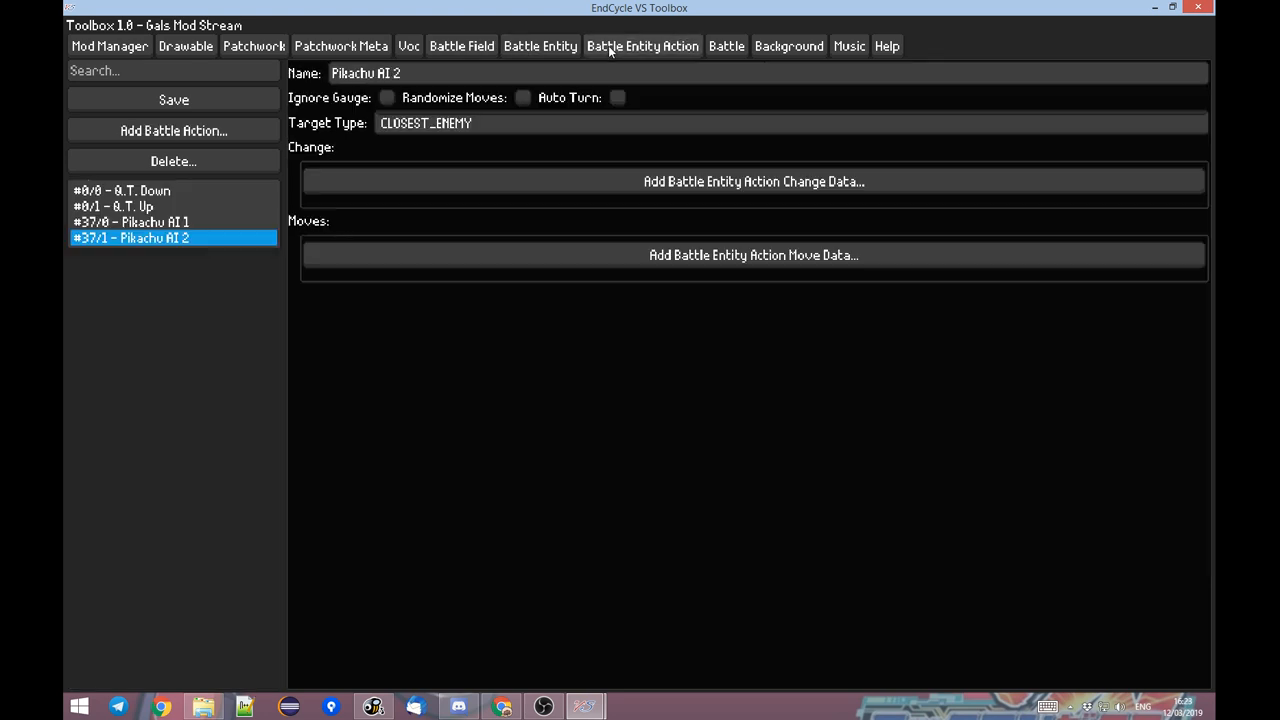
left_click(384, 266)
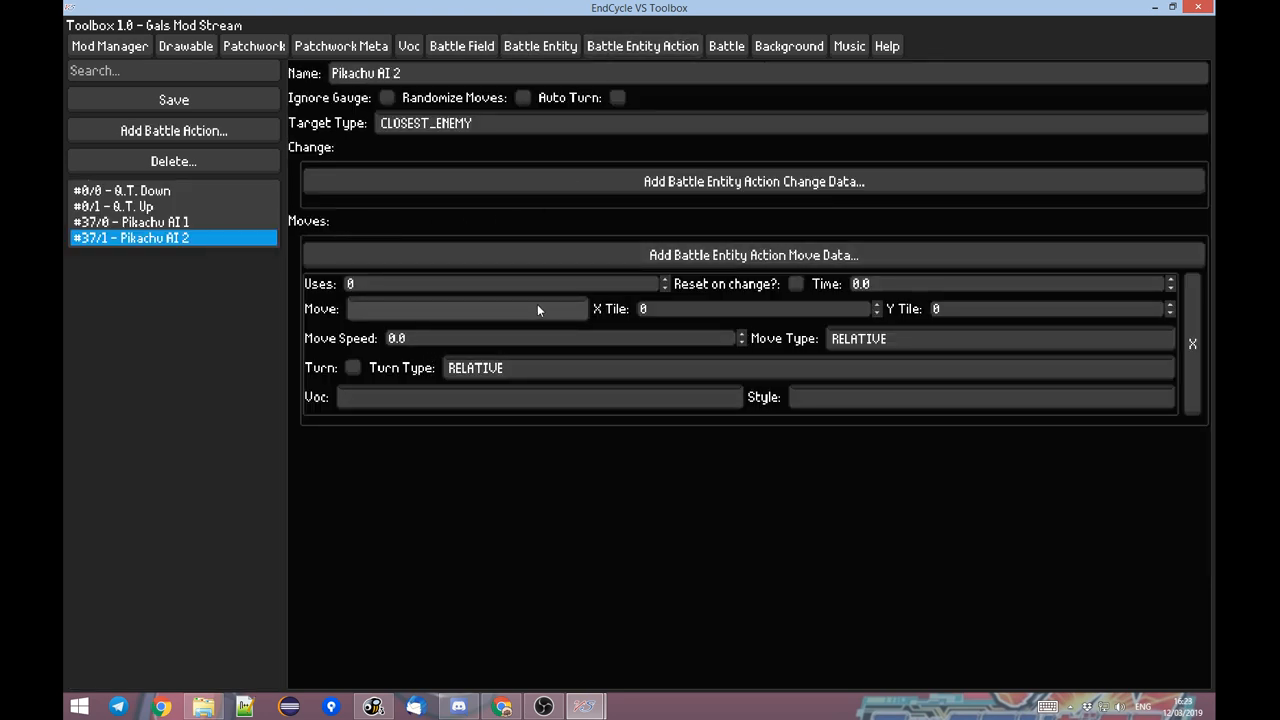
left_click(422, 398)
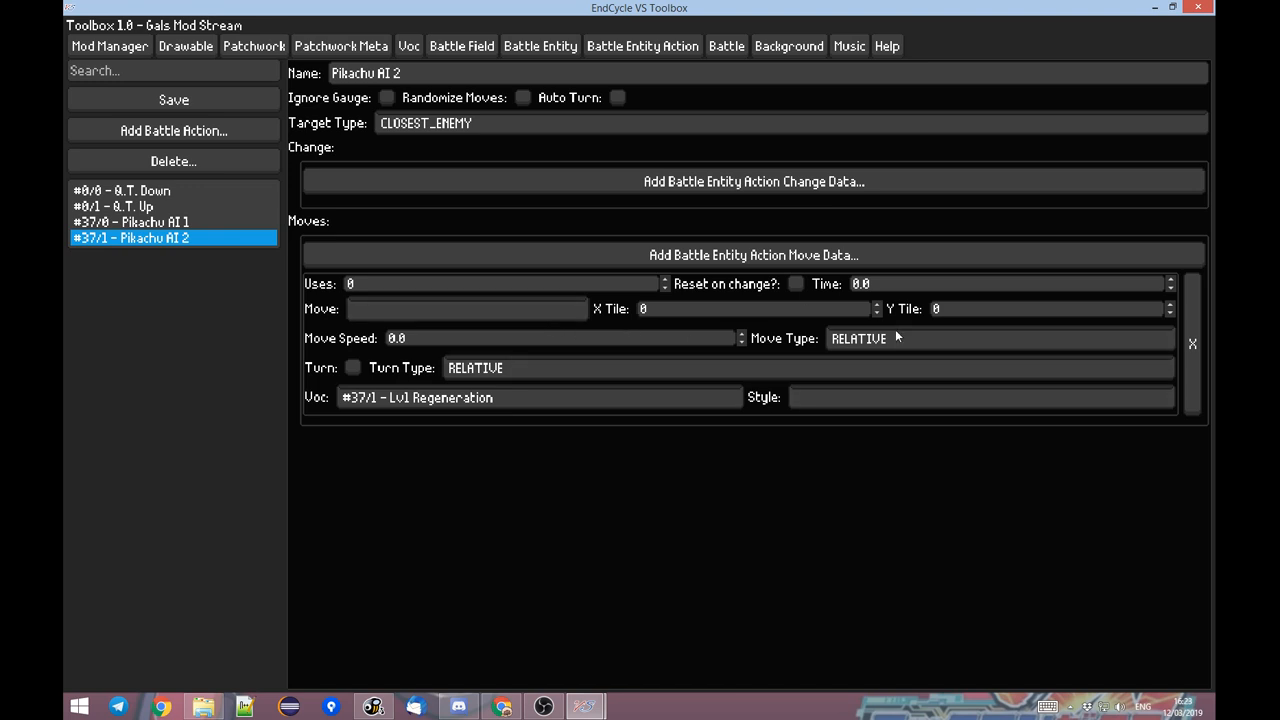
Compare the Pikachu AI 1 and Pikachu AI 2 actions, and resume the EndCycle VS battle to watch Pikachu.
left_click(183, 224)
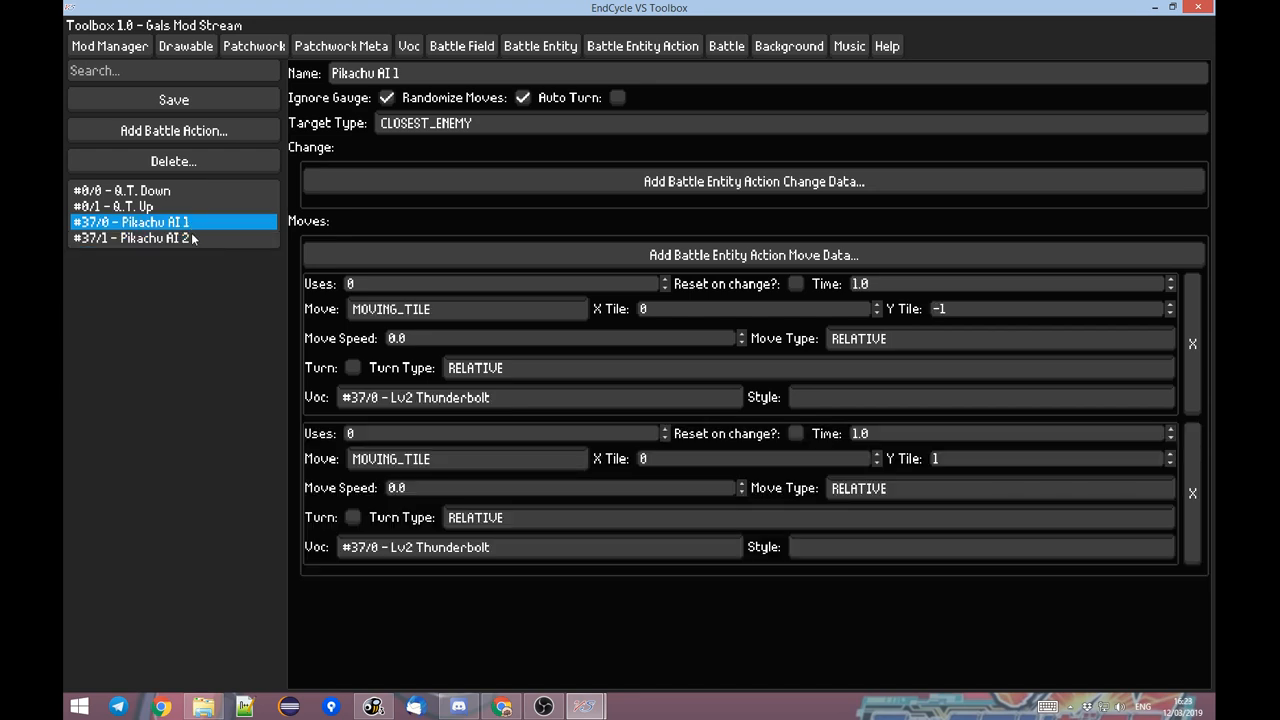
left_click(180, 240)
left_click(181, 224)
mouse_move(585, 706)
left_click(532, 609)
key("Escape")
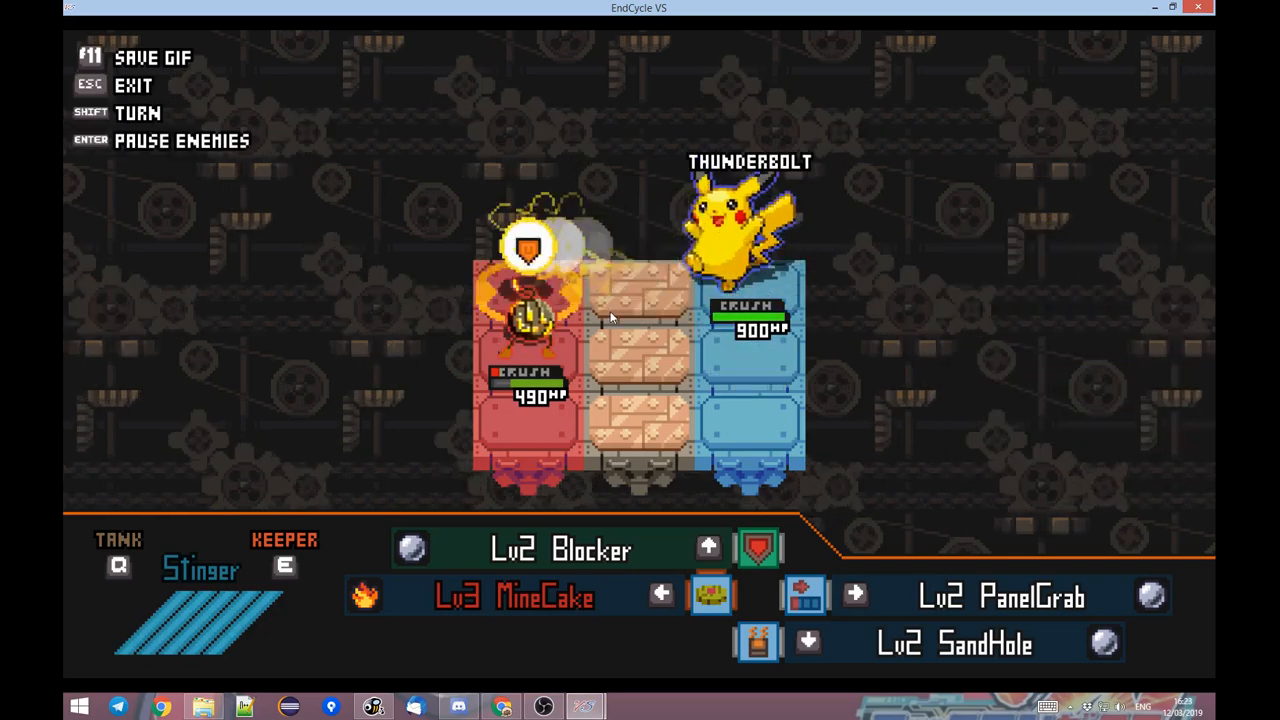
Pause the practice battle against Pikachu and switch back to EndCycle VS Toolbox.
key("s")
key("Escape")
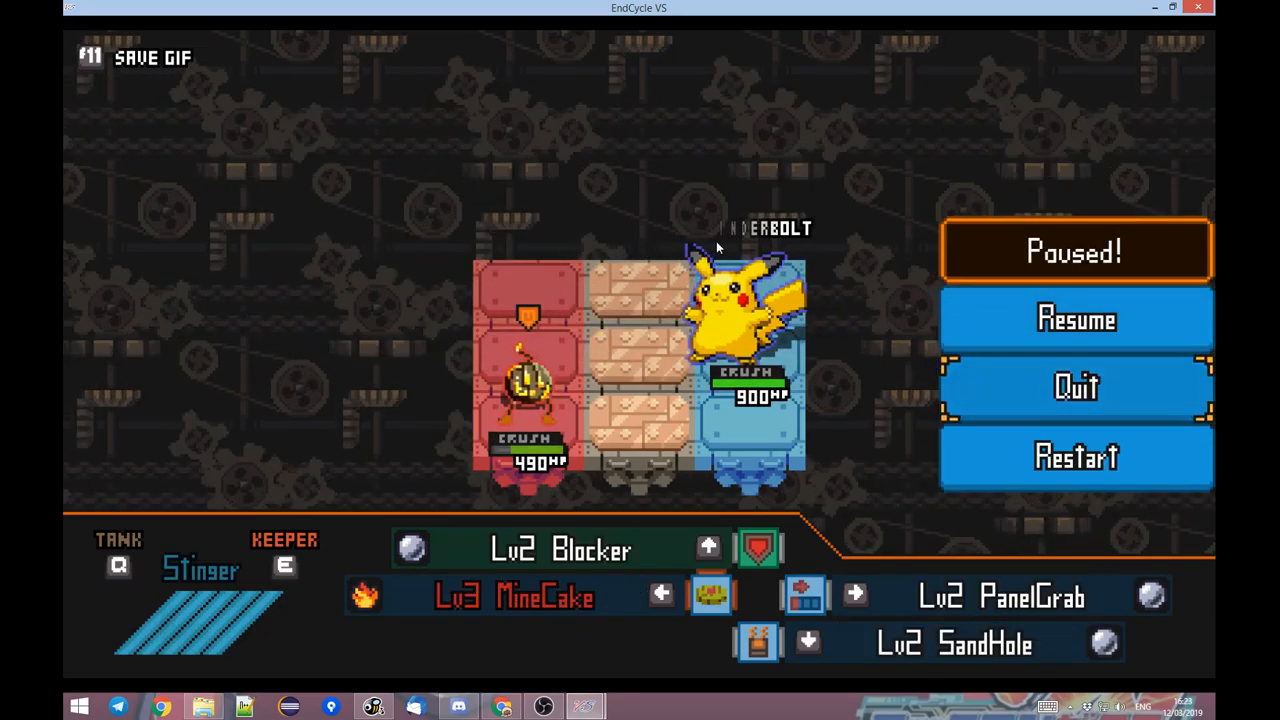
key("alt+Tab")
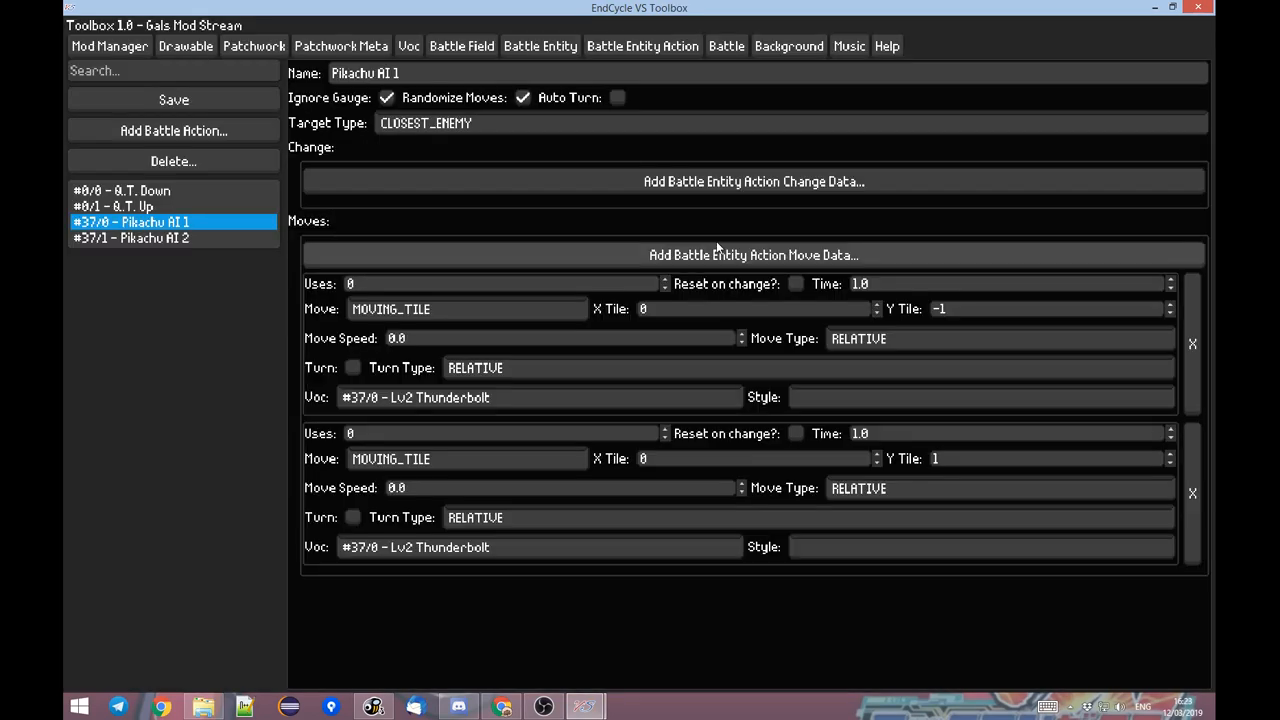
Add a change data entry to the Pikachu AI 1 action and go over its health, time and moves conditions and the first move's uses.
left_click(455, 179)
left_click(417, 209)
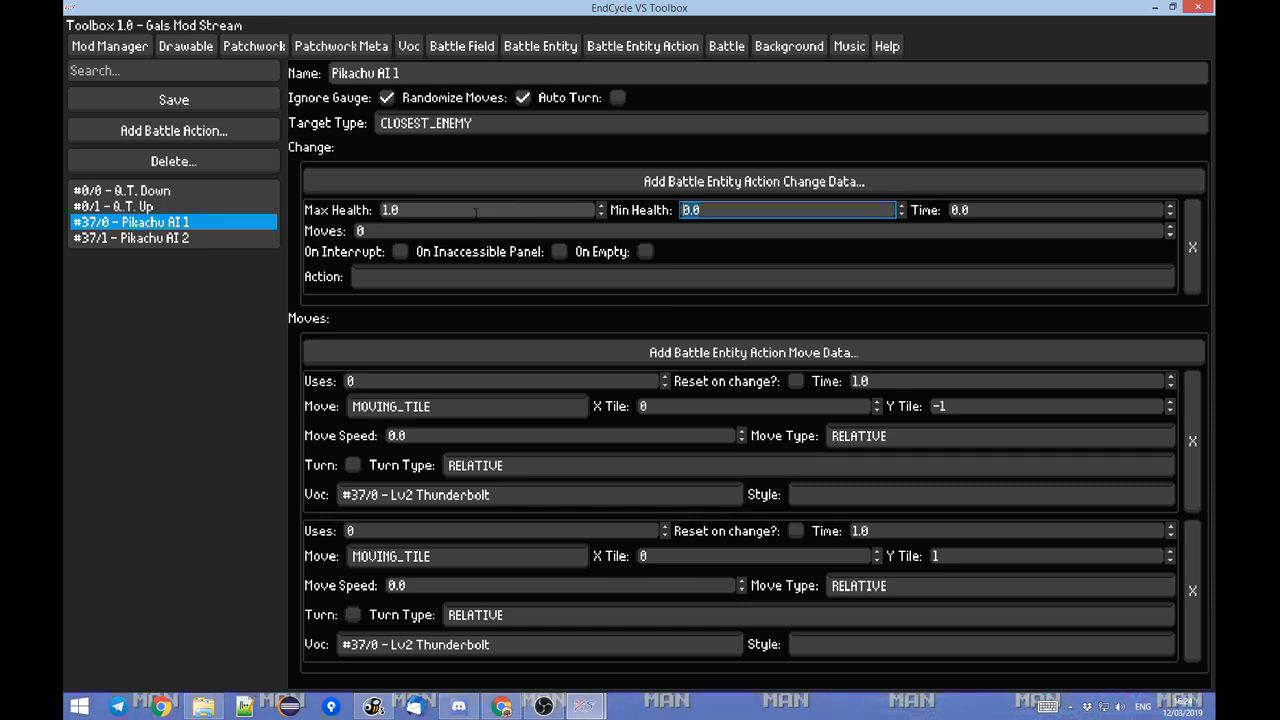
left_click(995, 211)
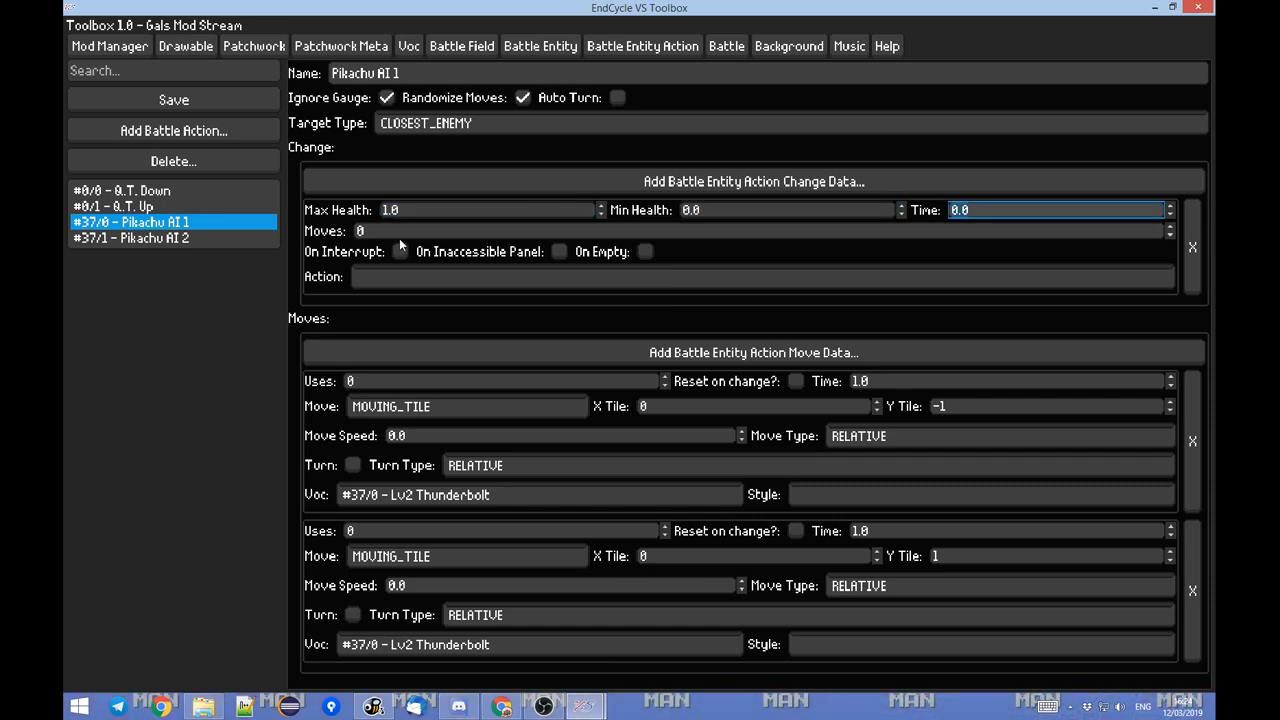
key("Tab")
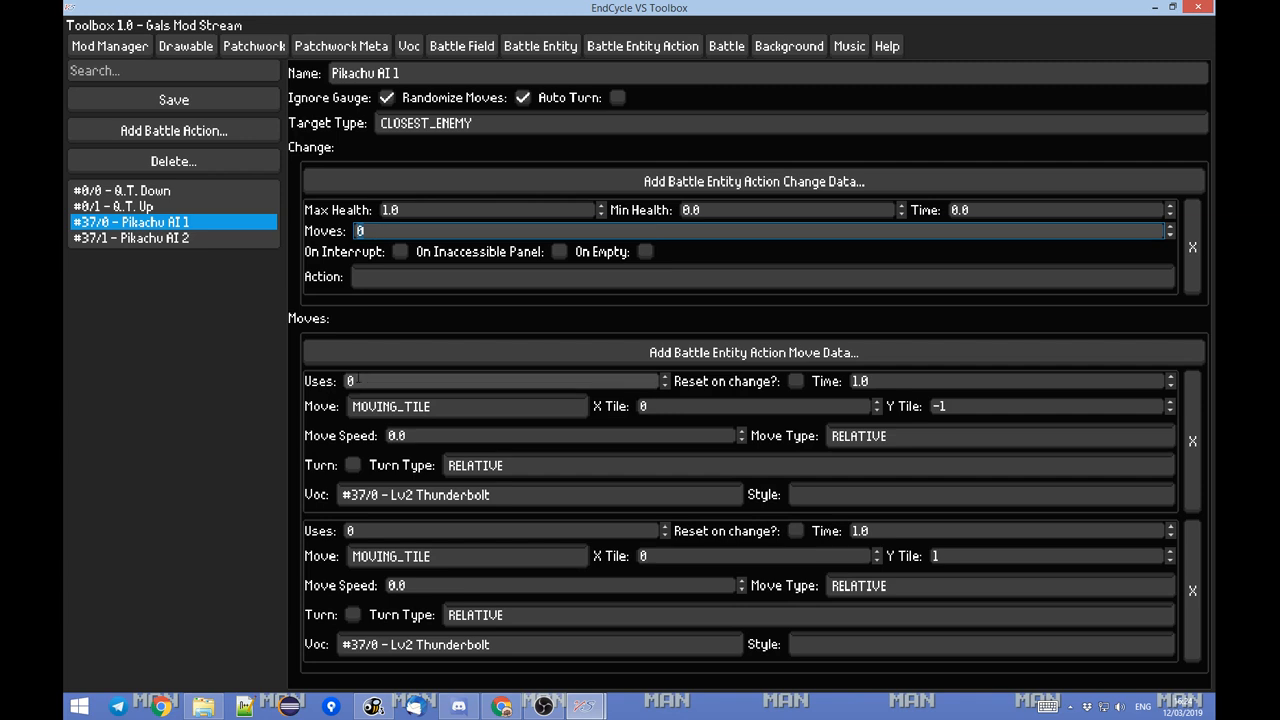
left_click(358, 381)
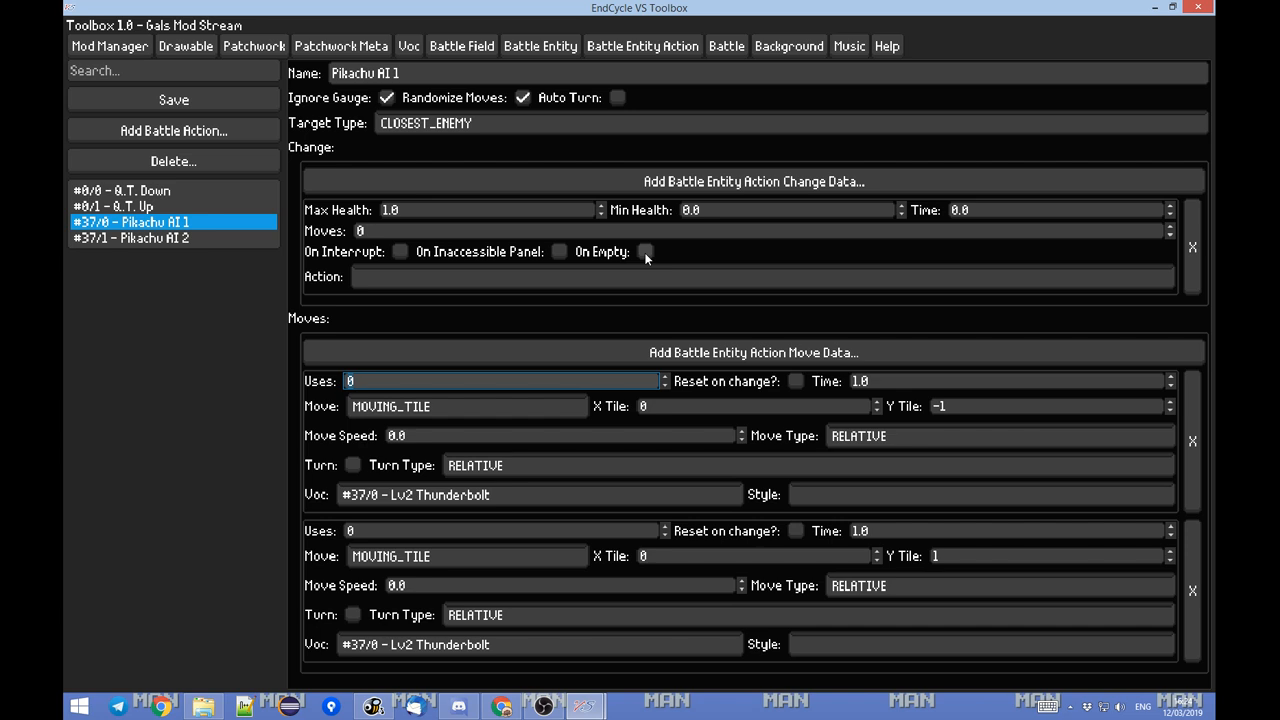
Set the Pikachu AI 1 change entry's action to Pikachu AI 2 and its minimum health to 0.7.
left_click(492, 274)
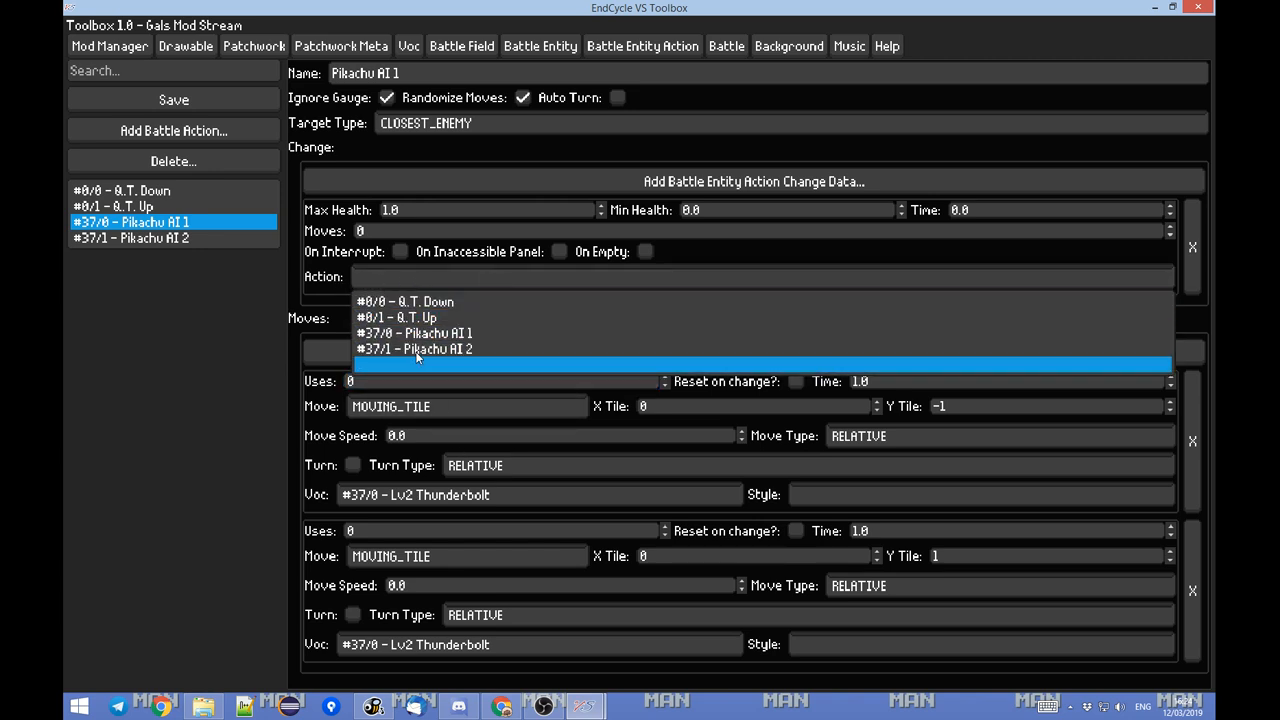
left_click(467, 350)
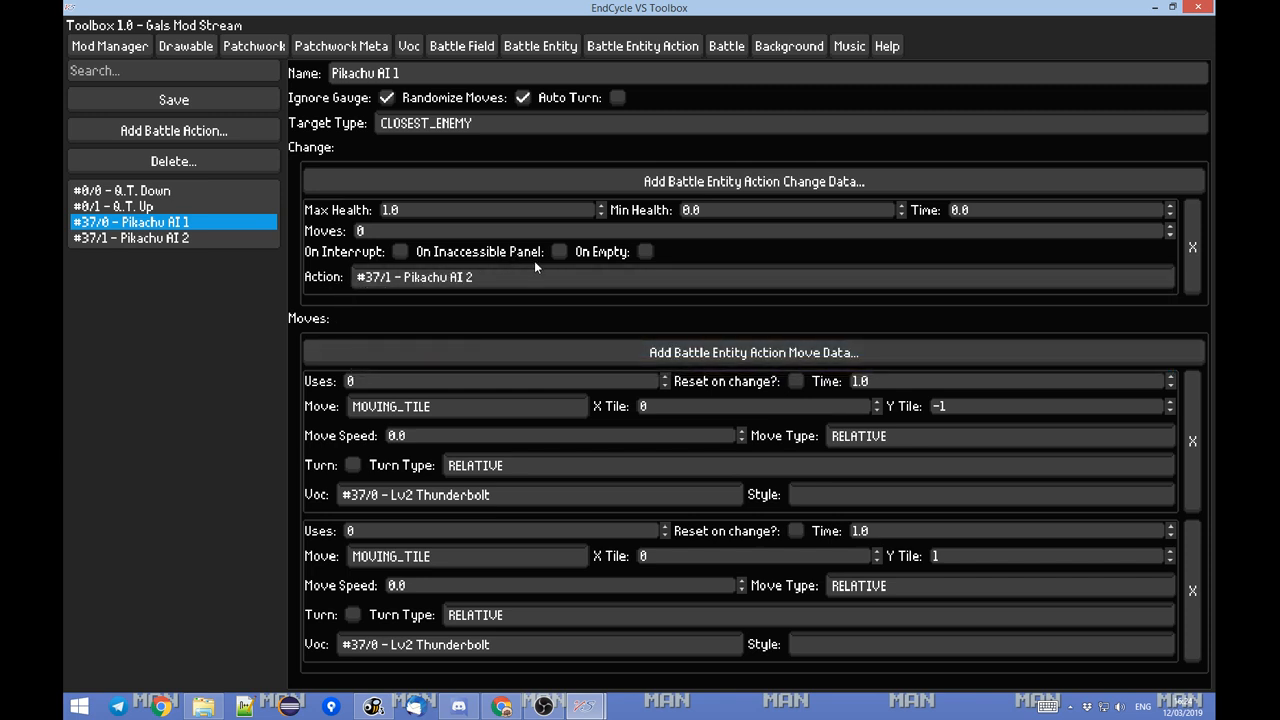
left_click(702, 210)
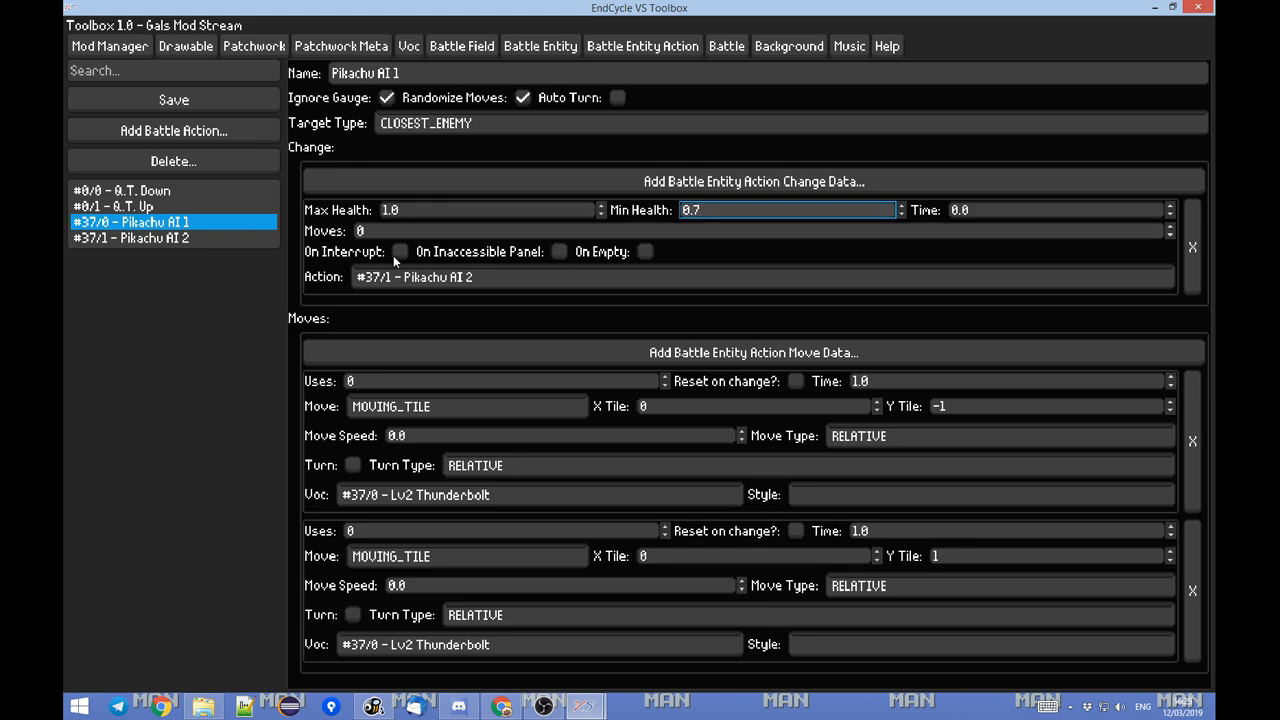
Switch to EndCycle VS, resume the practice battle, change to the Keeper set and use Fire-VinePull on Pikachu.
key("alt+Tab")
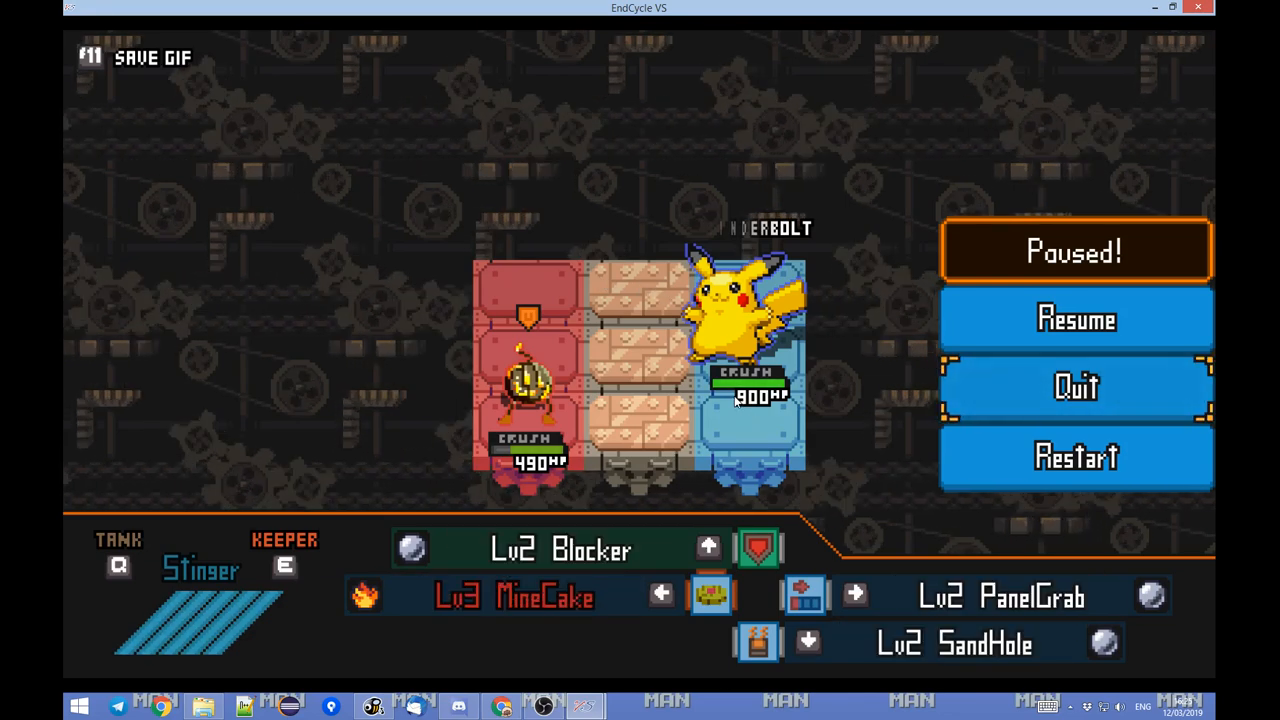
key("Escape")
key("e")
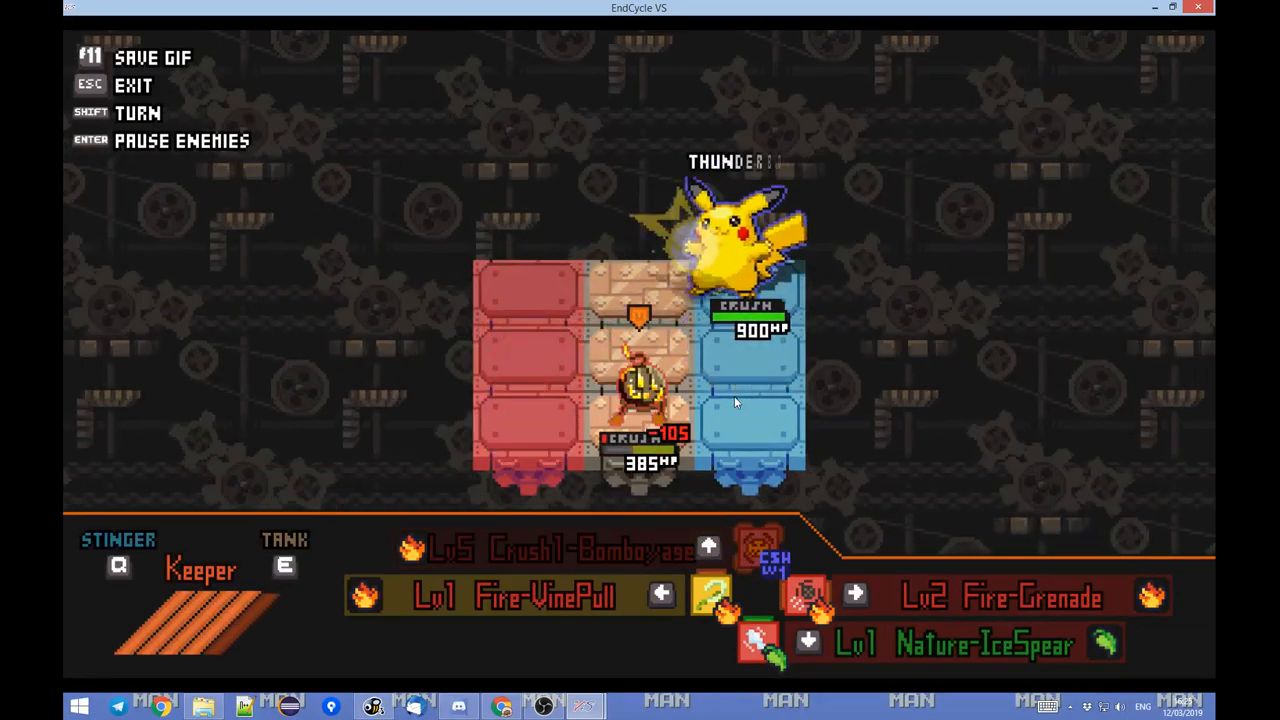
key("d")
key("w")
key("Left")
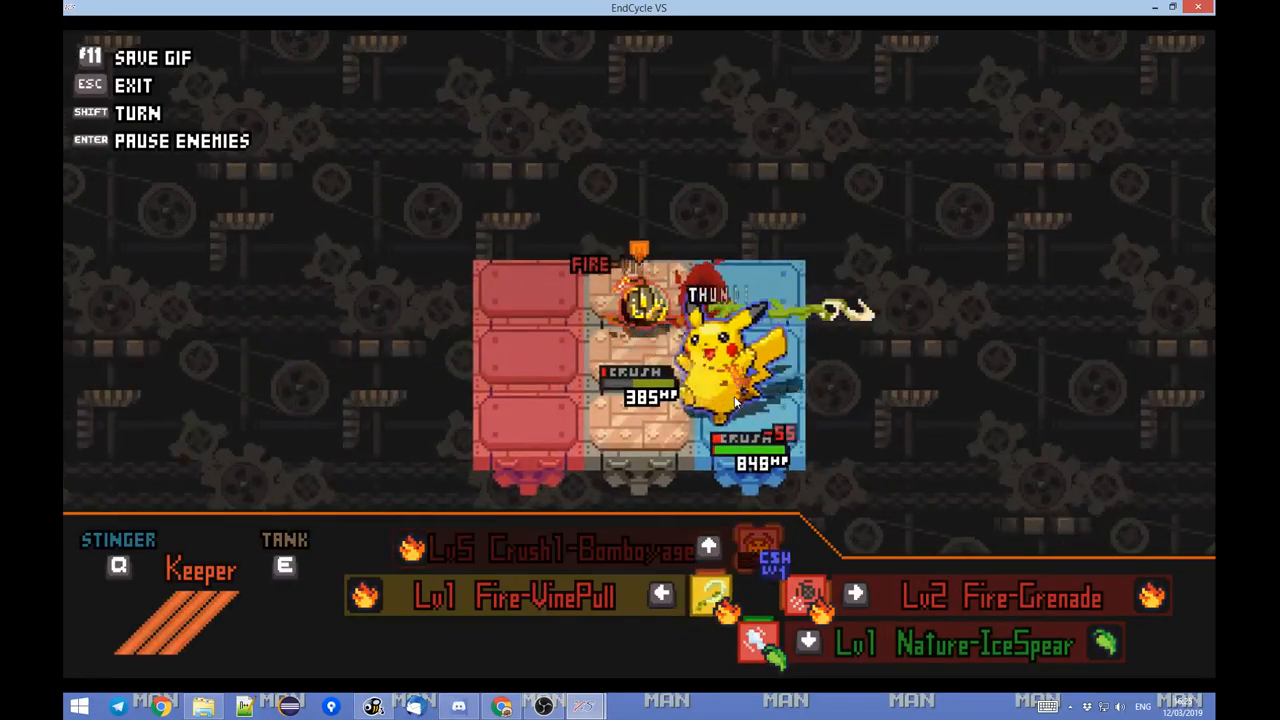
key("a")
key("w")
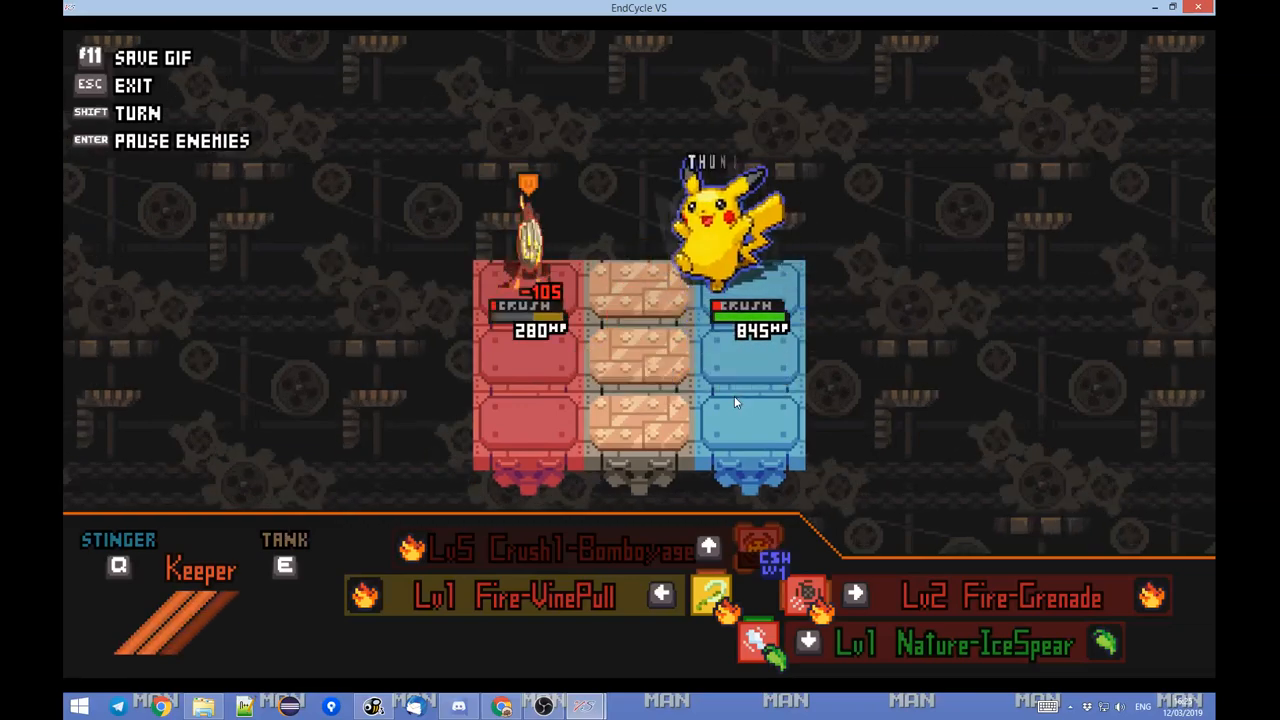
Attack Pikachu with Crush1-Bomboyage and Fire-Grenade while moving around the field panels.
key("s")
key("s")
key("d")
key("a")
key("w")
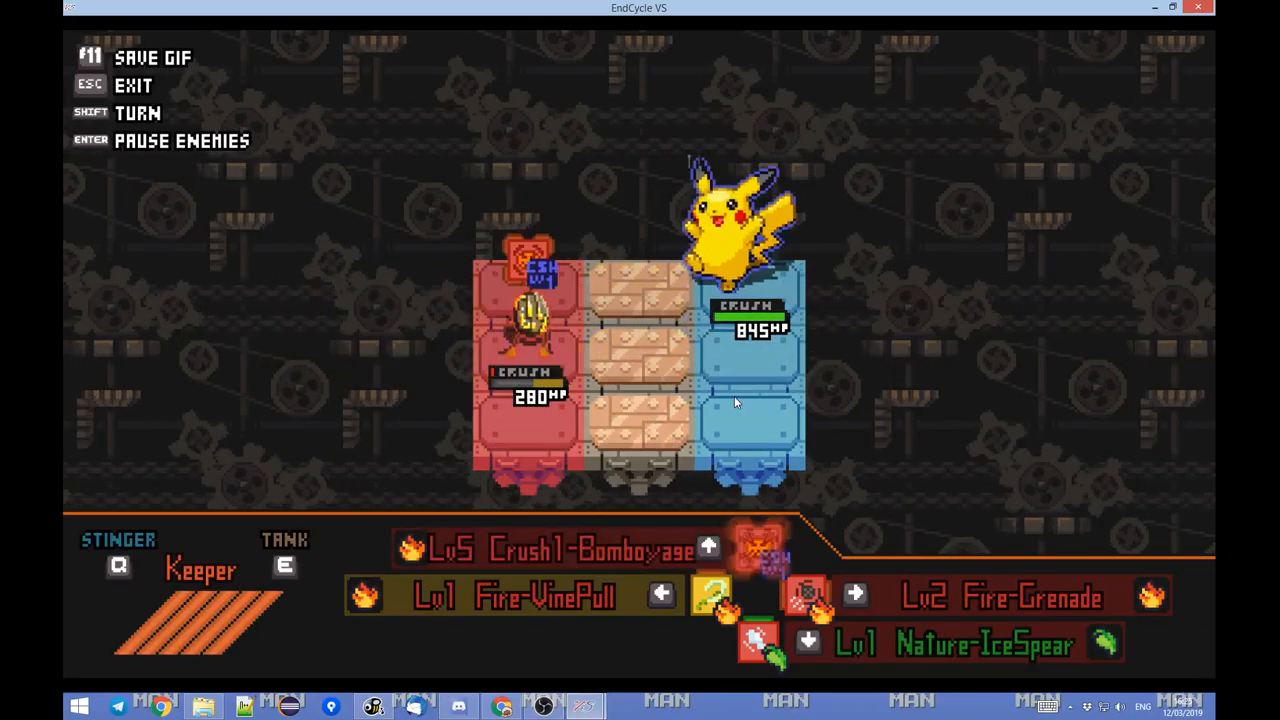
key("Up")
key("s")
key("d")
key("a")
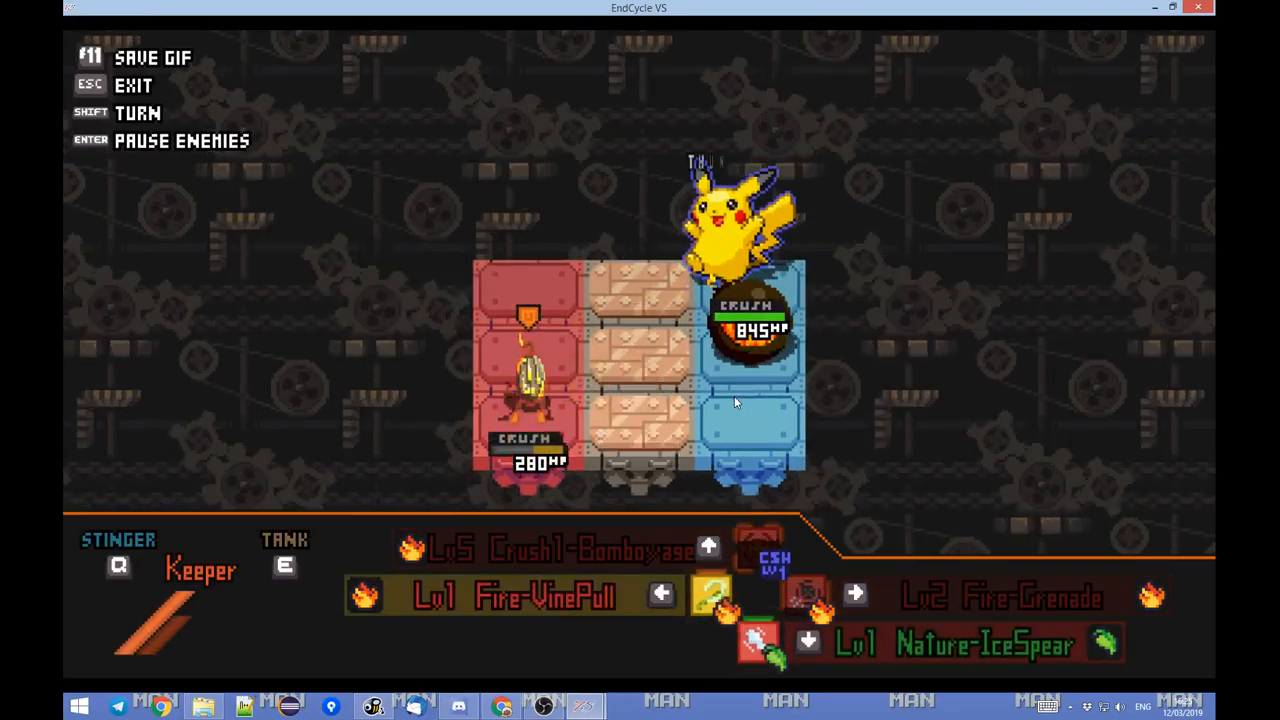
key("d")
key("a")
key("w")
key("Right")
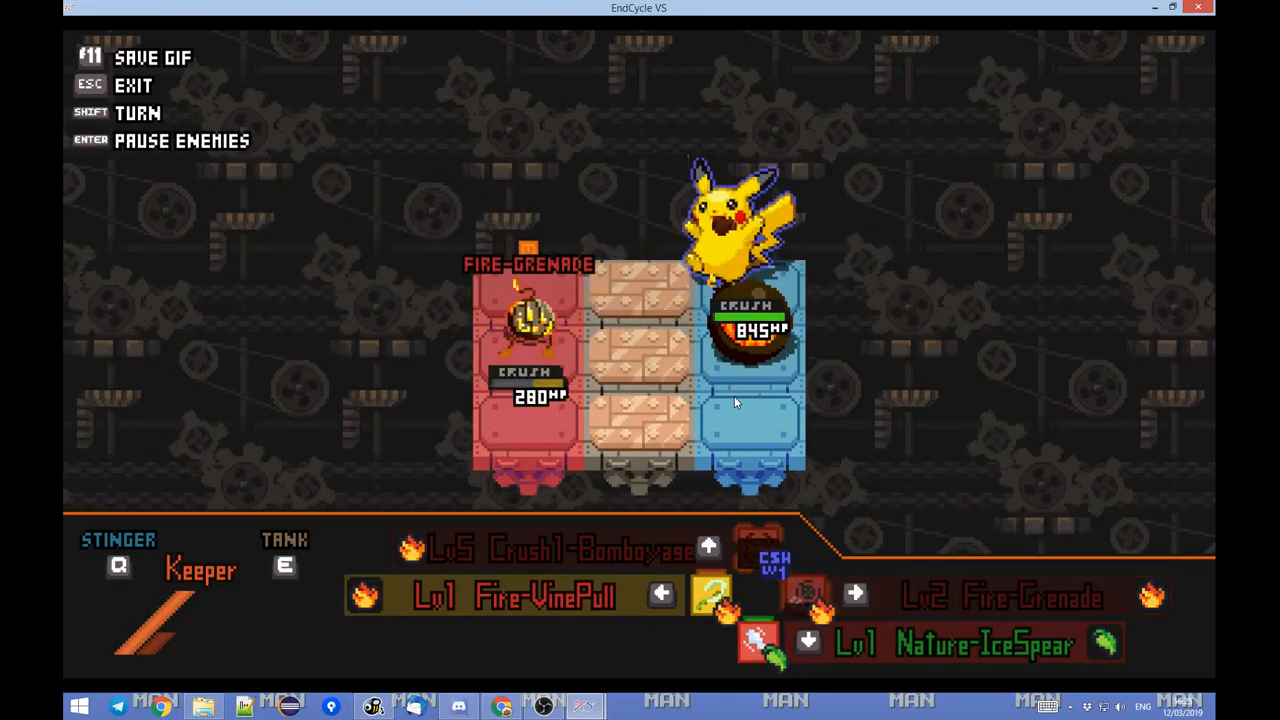
key("s")
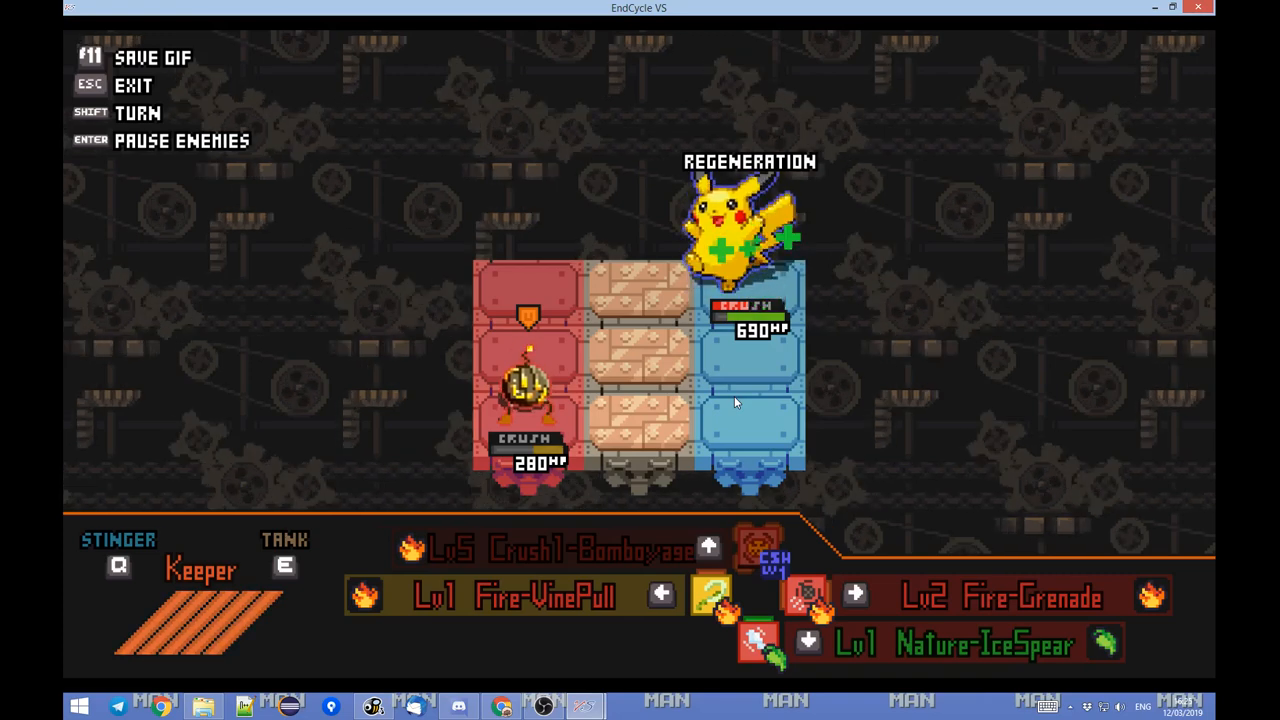
Move between the field panels and watch how Pikachu behaves while using Regeneration.
key("d")
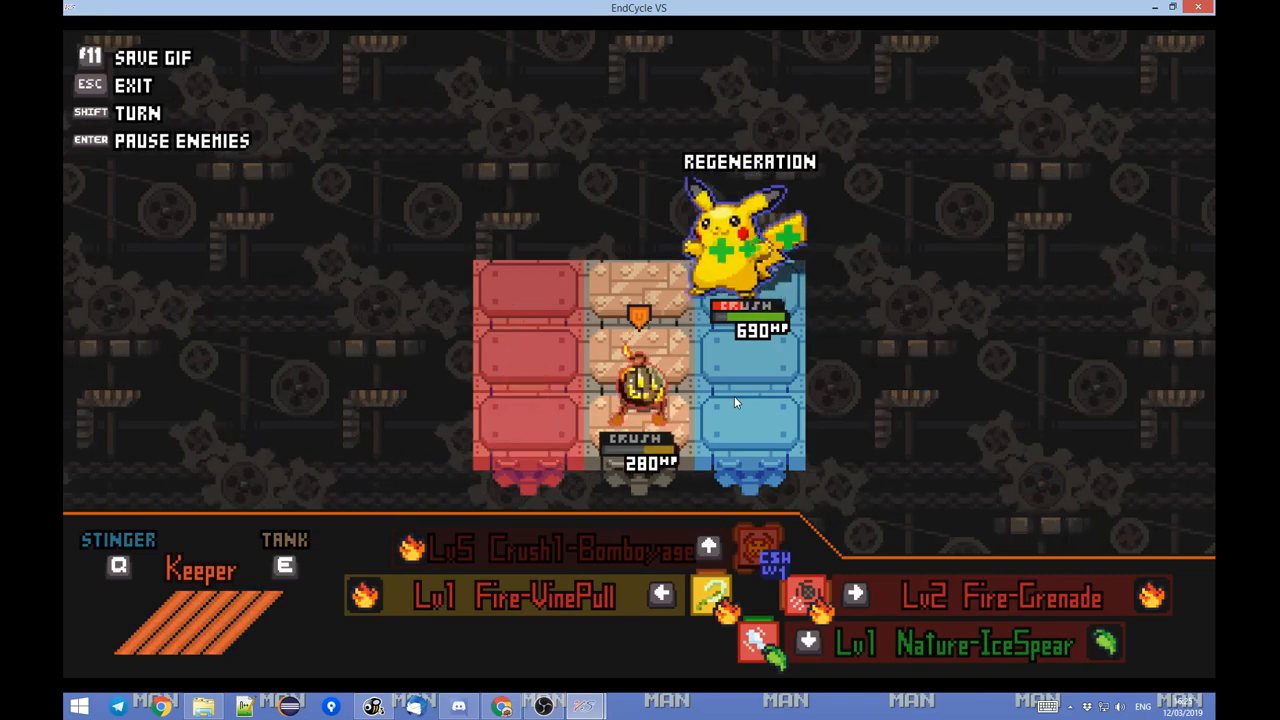
key("w")
key("w")
key("s")
key("a")
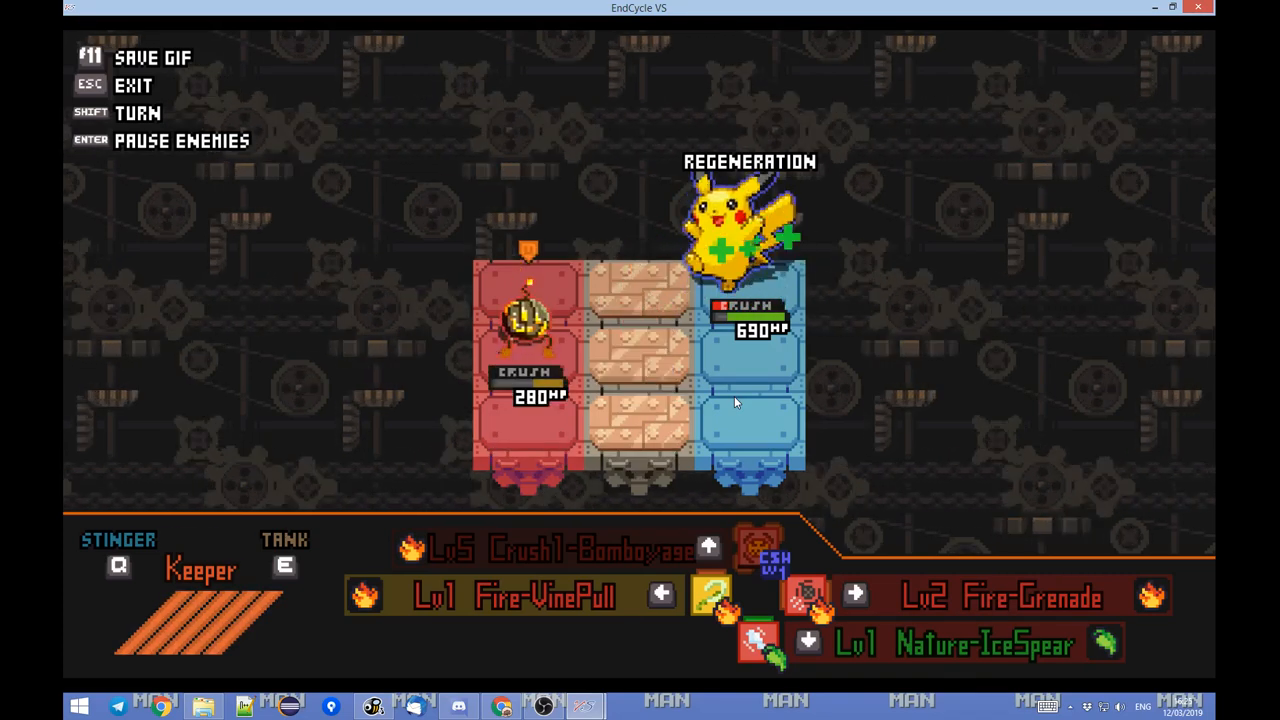
key("w")
key("d")
key("s")
key("w")
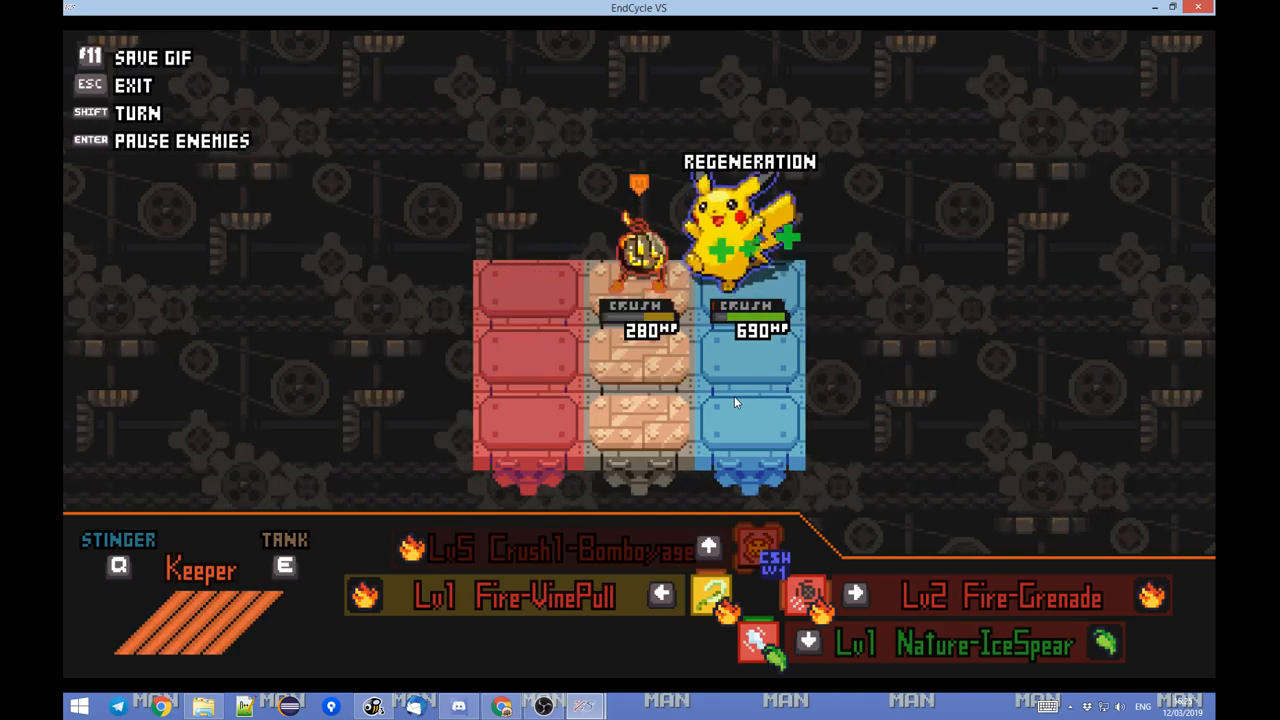
key("a")
key("s")
key("s")
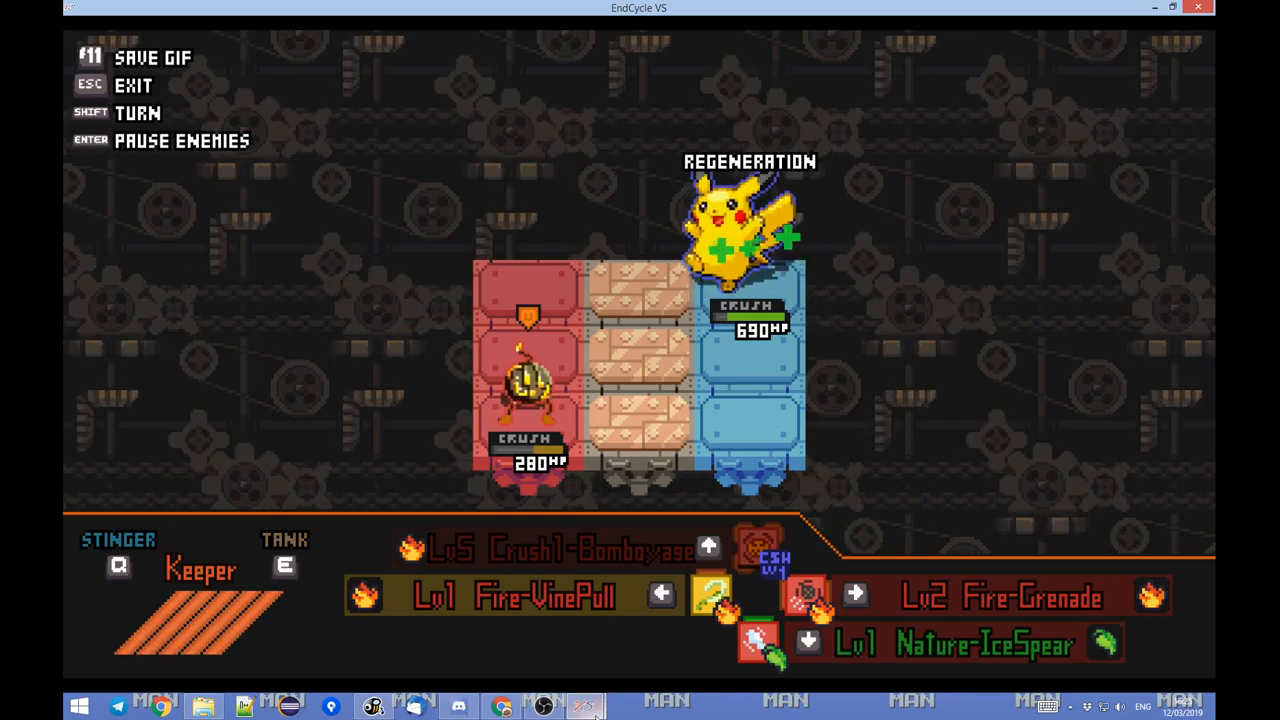
Switch to EndCycle VS Toolbox, open the Pikachu AI 2 action and compare its setup with the running battle.
mouse_move(585, 706)
left_click(642, 640)
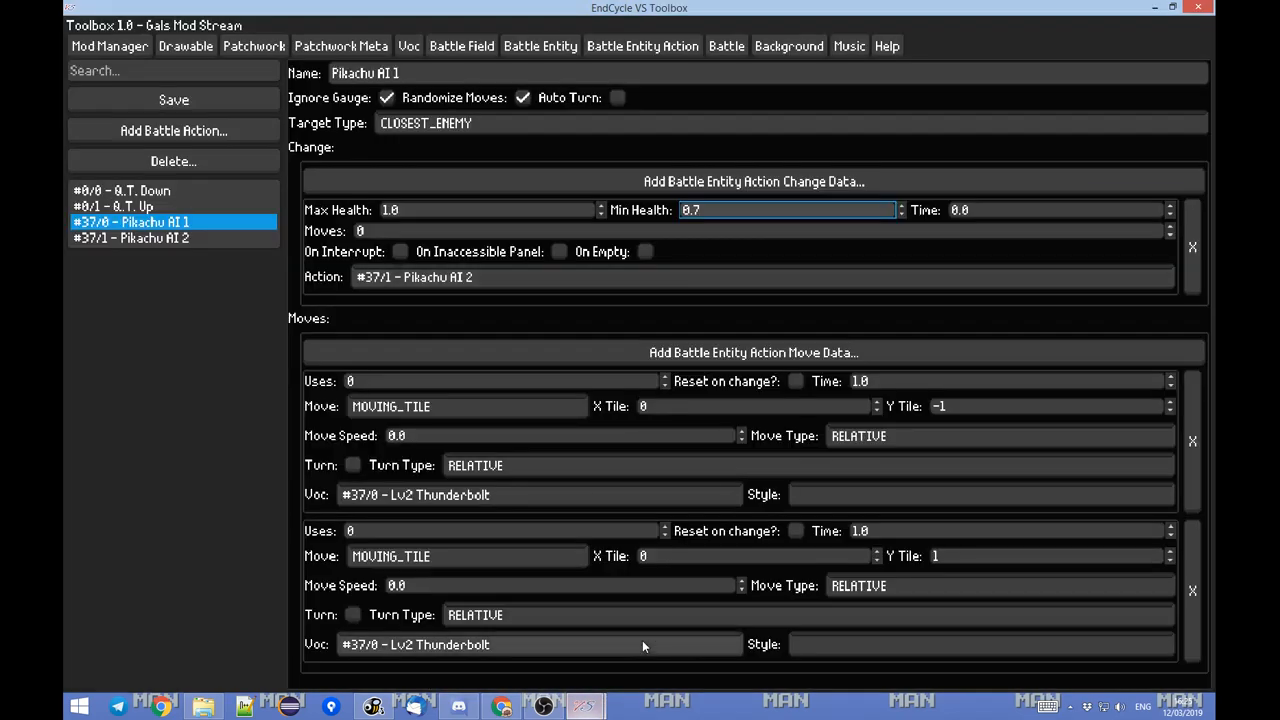
left_click(146, 238)
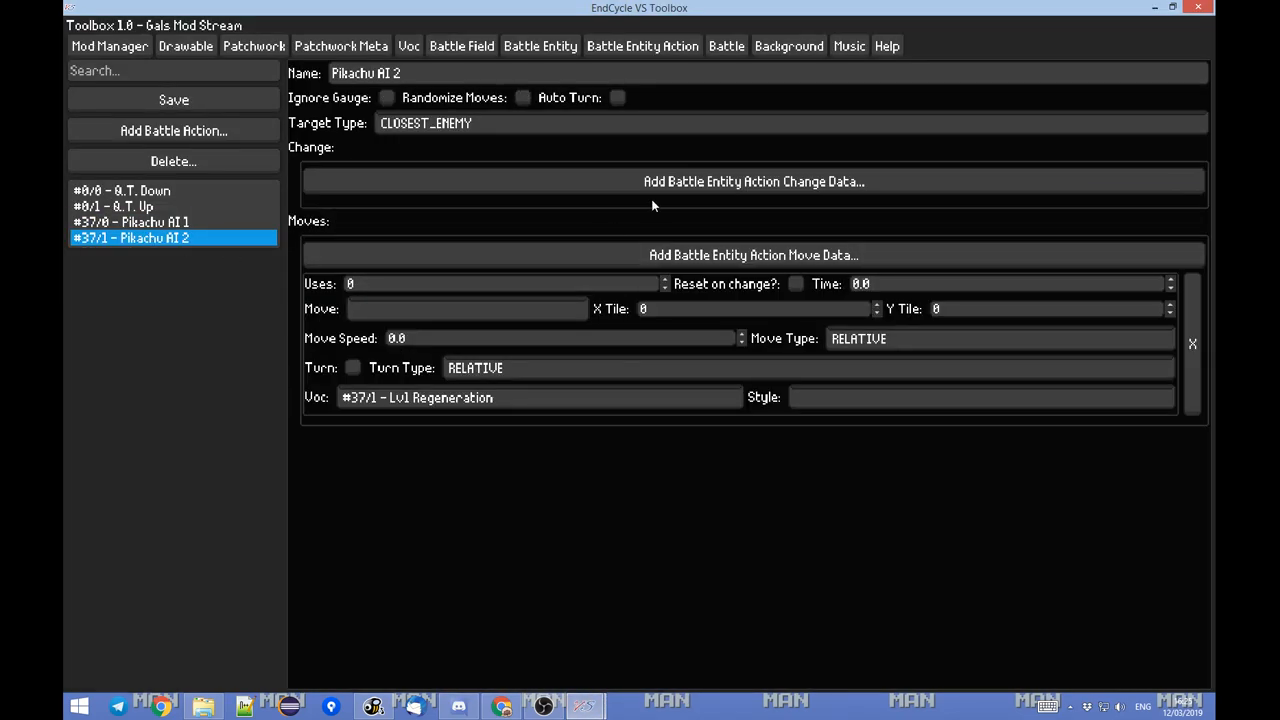
key("alt+Tab")
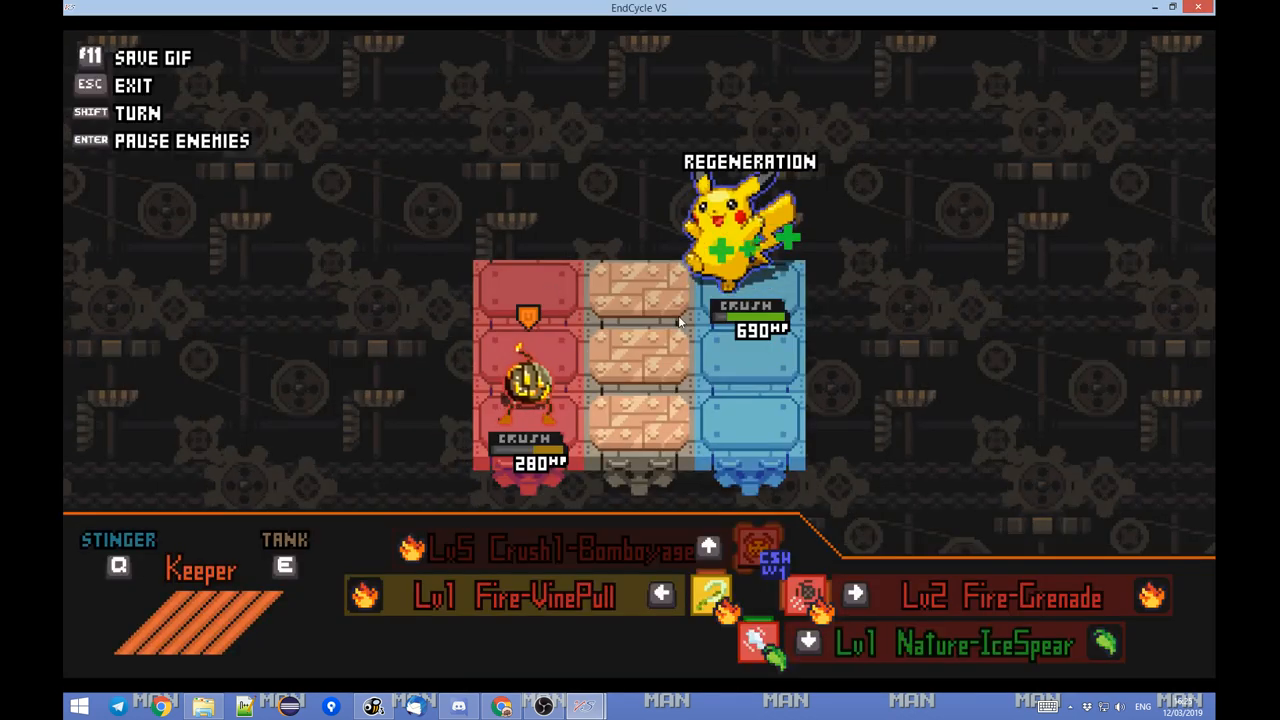
key("alt+Tab")
key("alt+Tab")
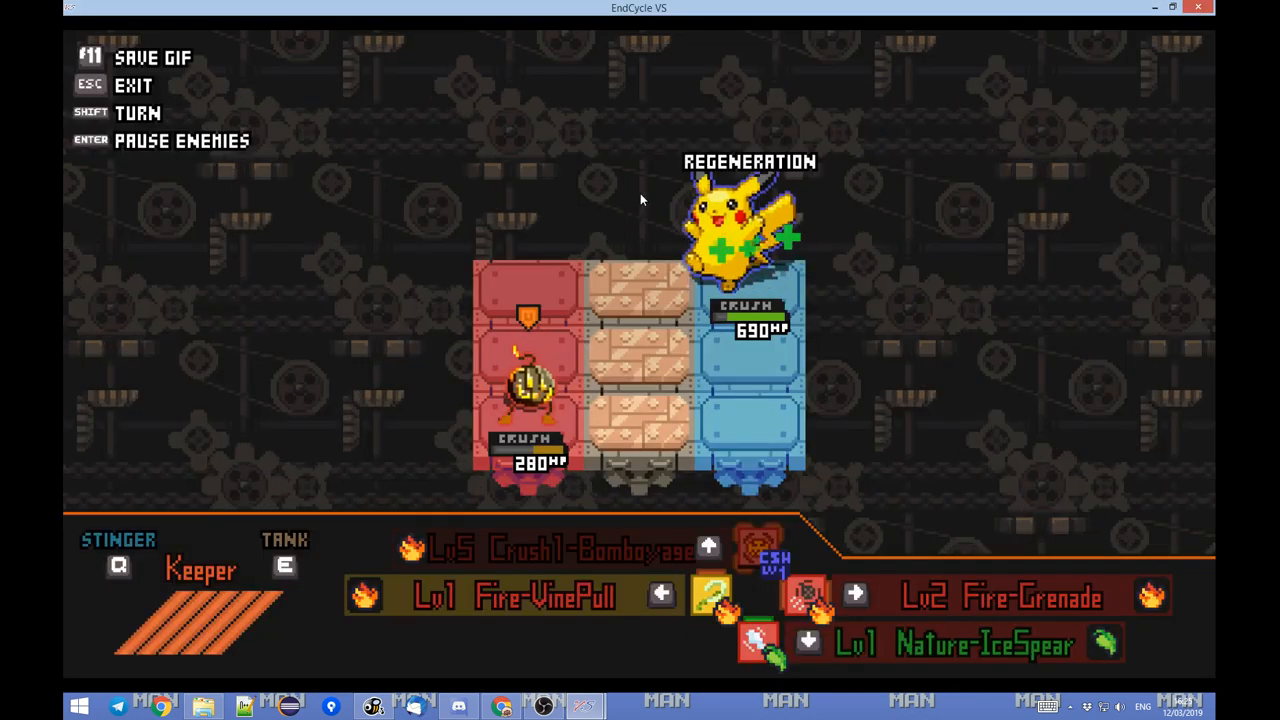
key("alt+Tab")
Add a change data entry to Pikachu AI 2, set its moves to 5 and check the available change actions.
left_click(348, 191)
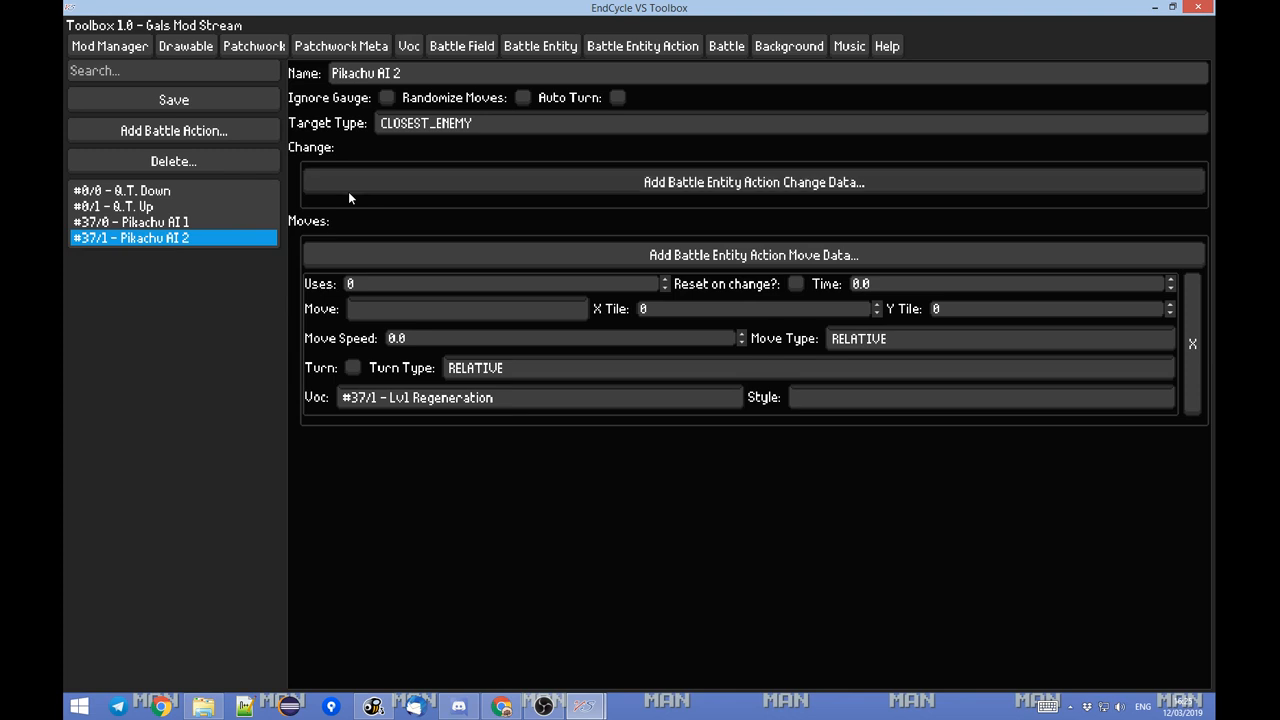
left_click(362, 231)
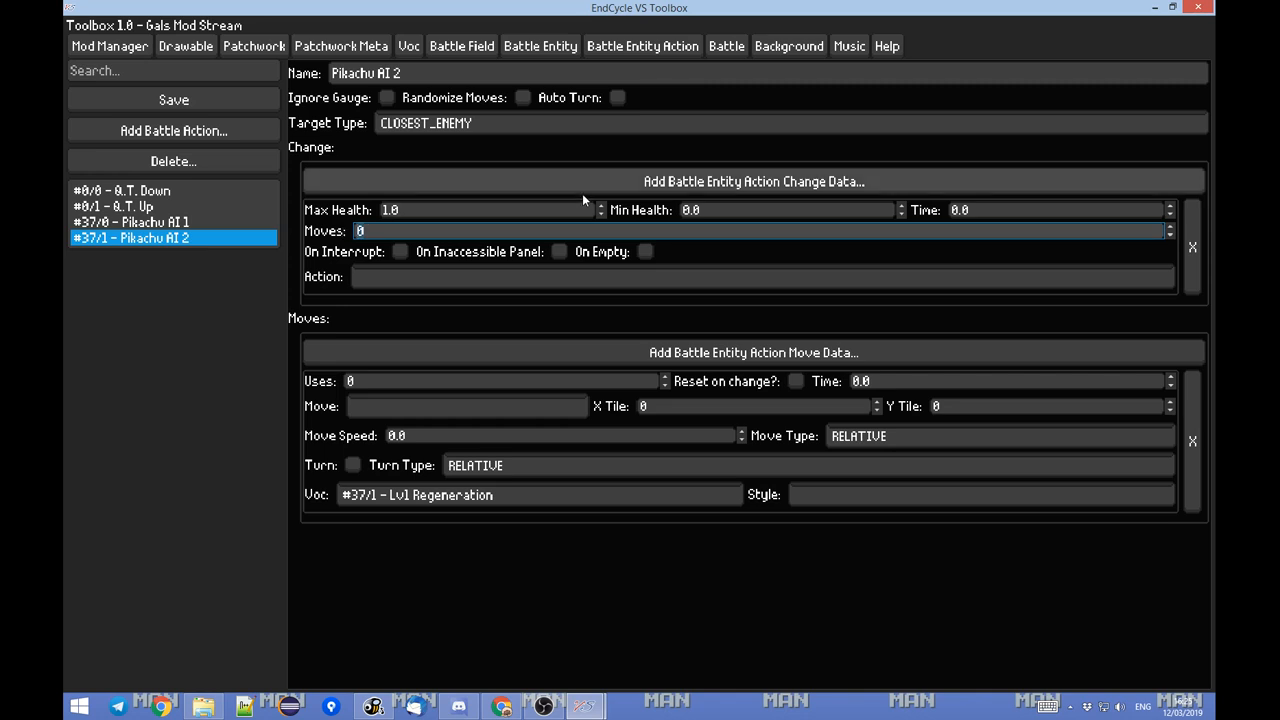
key("BackSpace")
type("5")
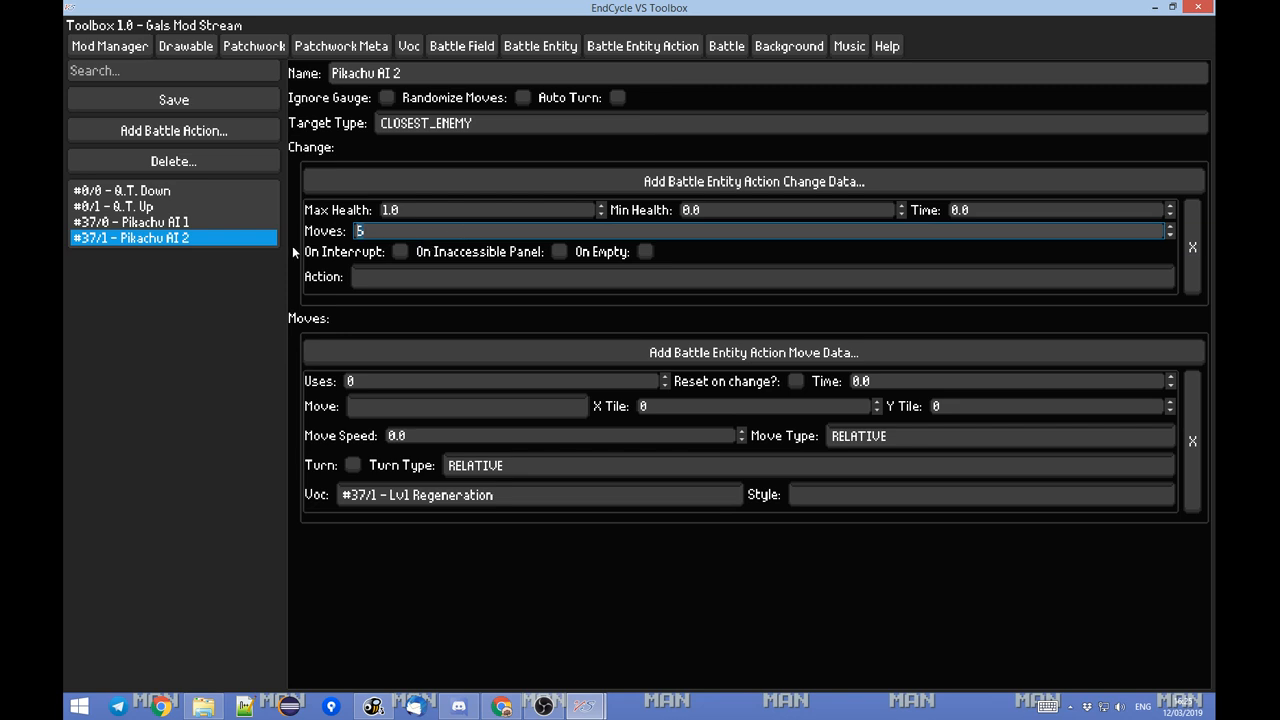
left_click(407, 276)
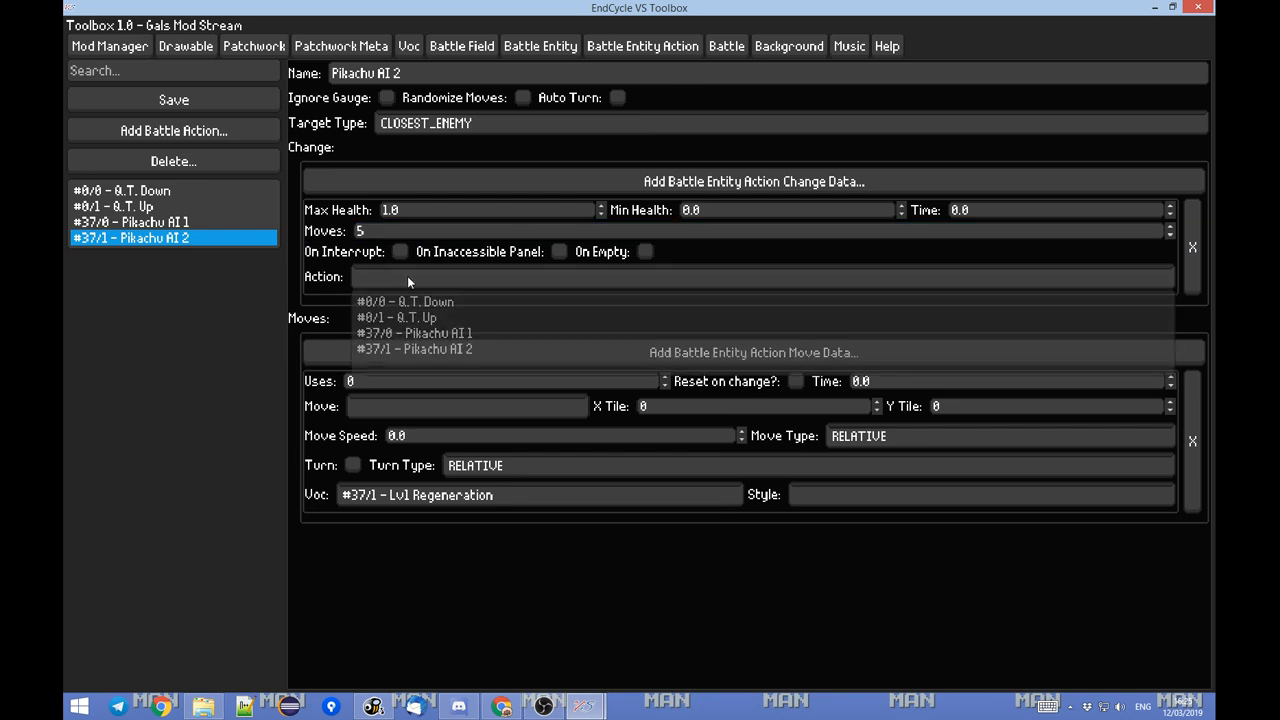
left_click(312, 283)
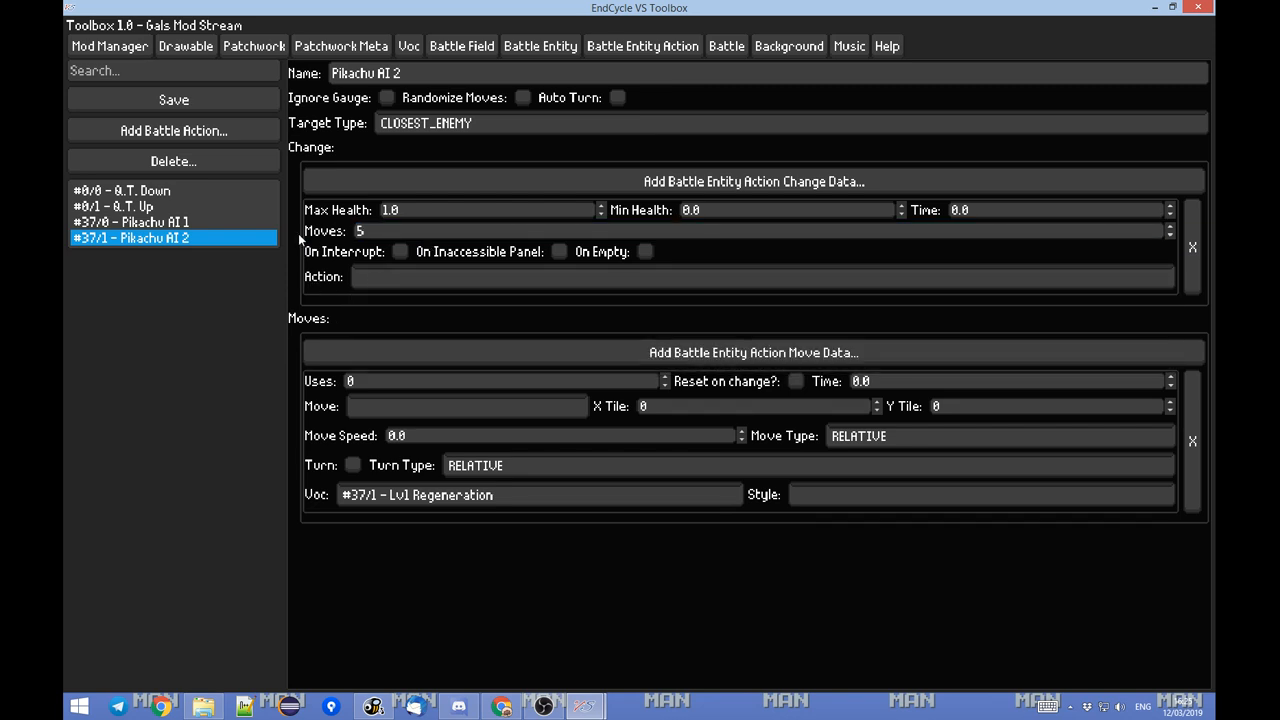
Add a battle action named Pikachu AI 3 and assign it as the change action of Pikachu AI 2.
left_click(174, 130)
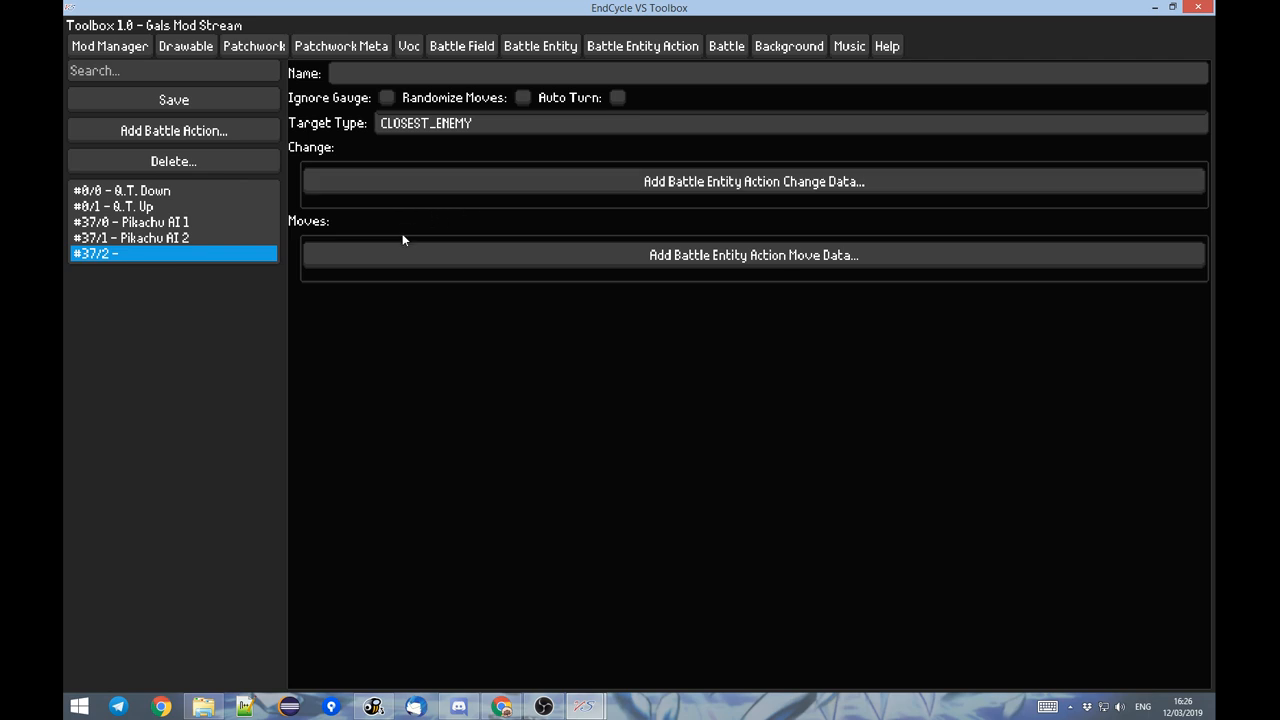
left_click(450, 72)
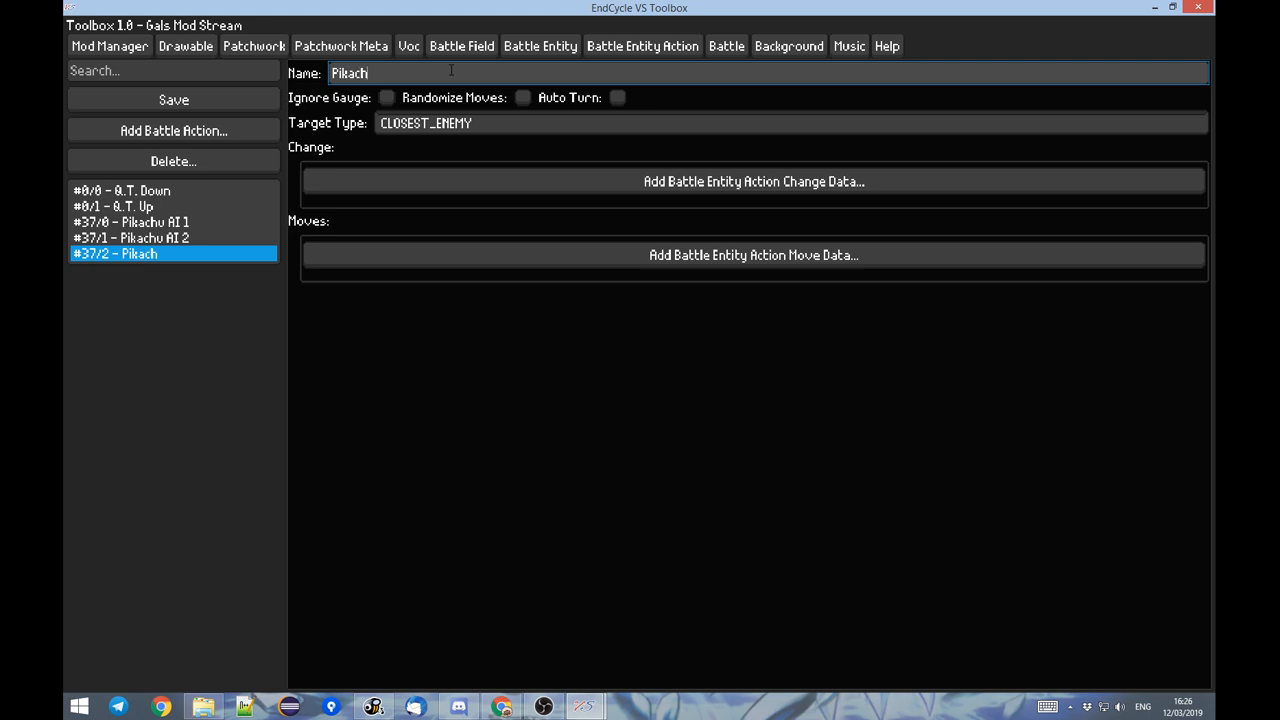
left_click(233, 238)
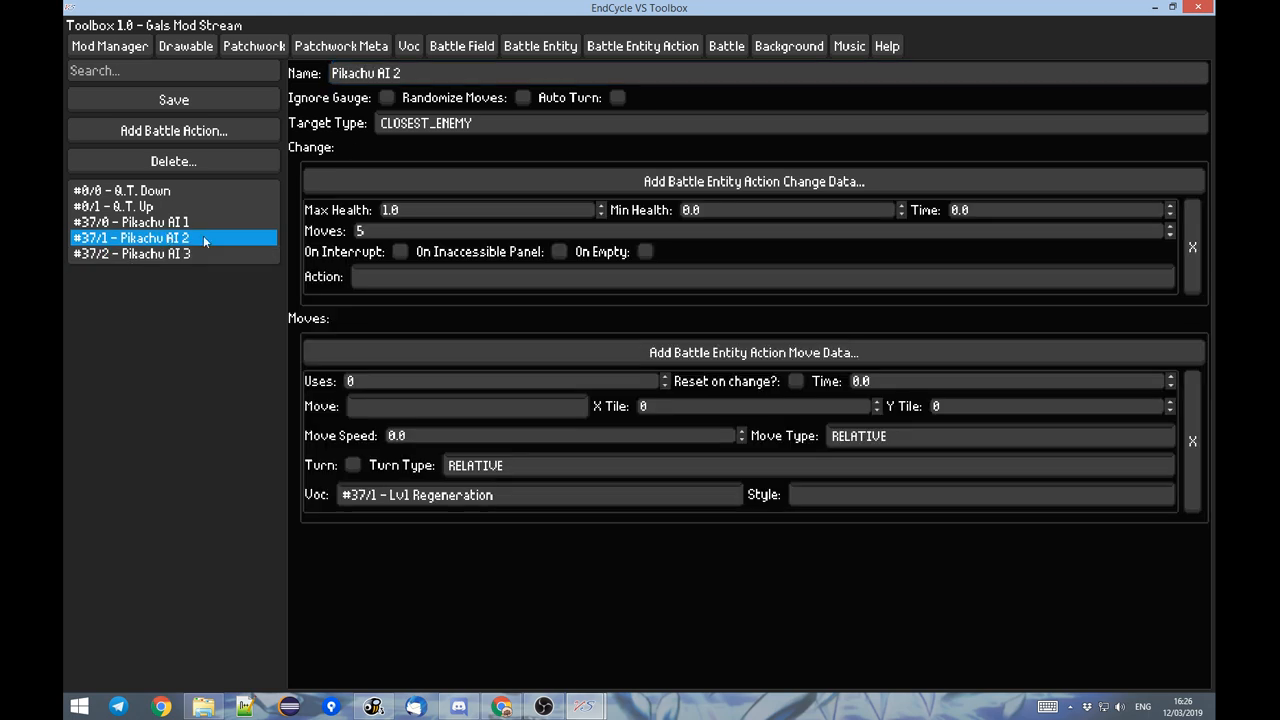
left_click(402, 270)
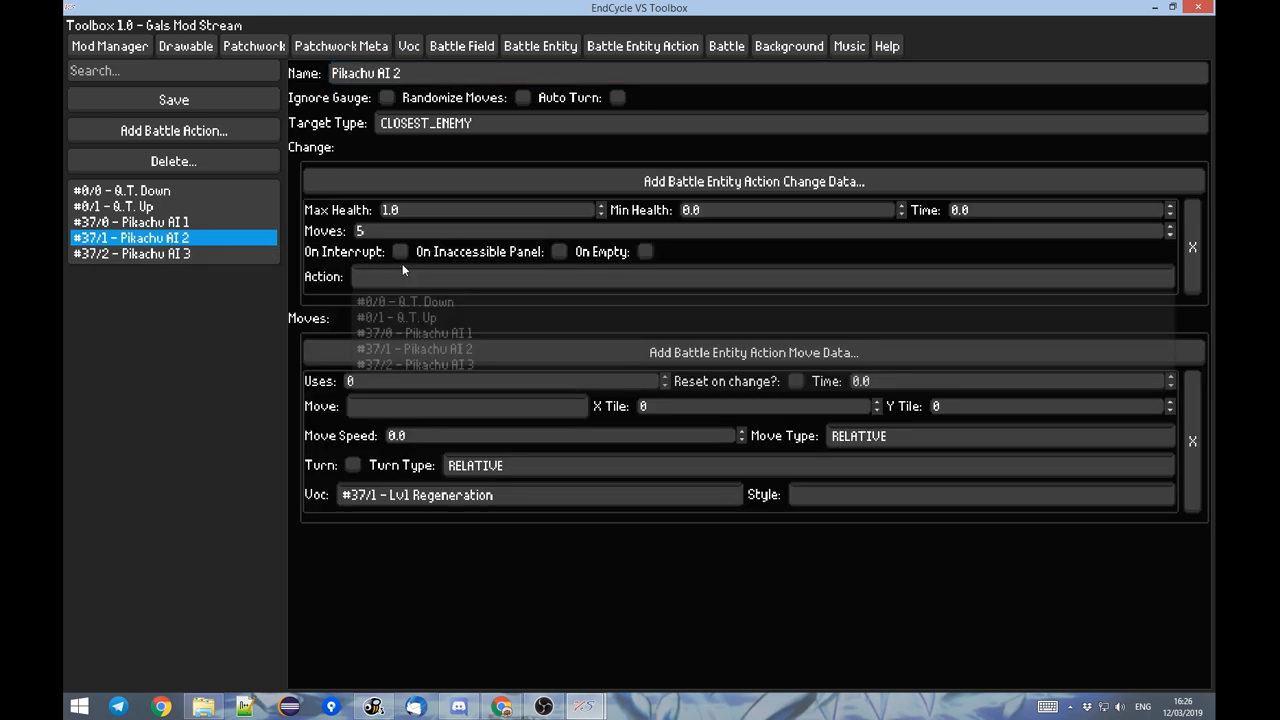
left_click(466, 365)
Give Pikachu AI 3 two moves with Y tile 1 and -1, and enable randomized moves.
left_click(140, 254)
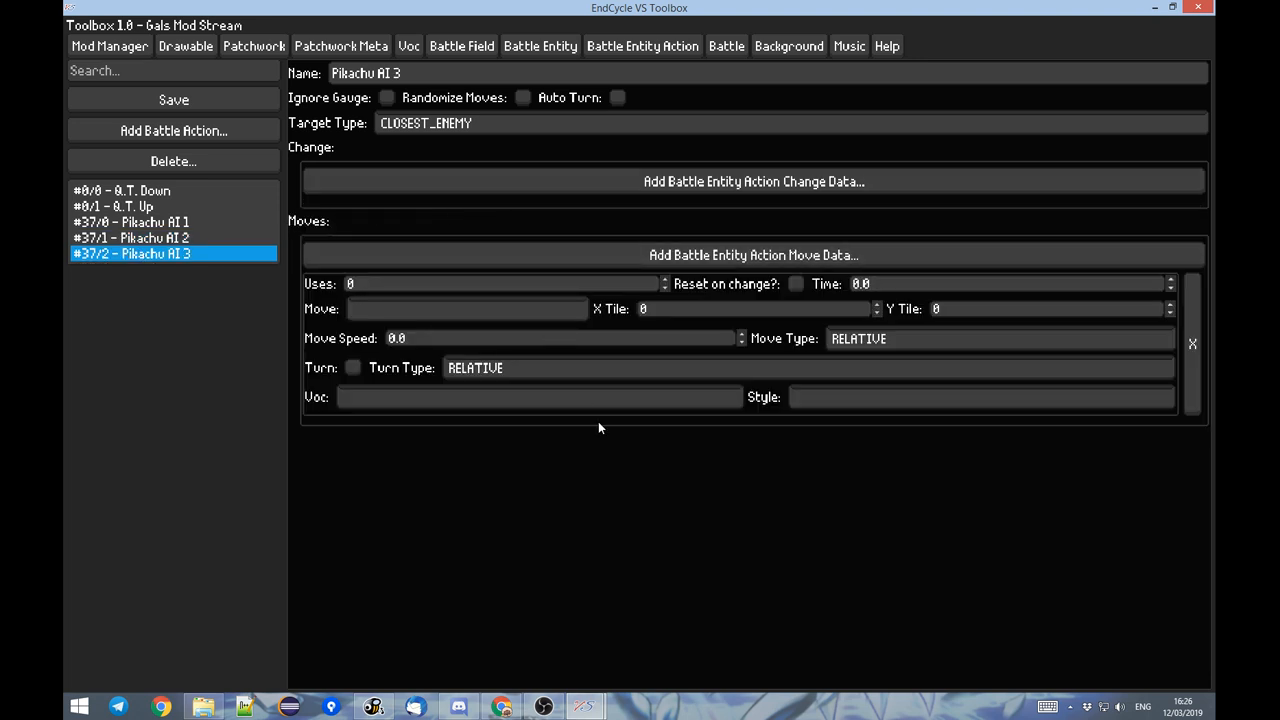
left_click(1168, 306)
left_click(771, 258)
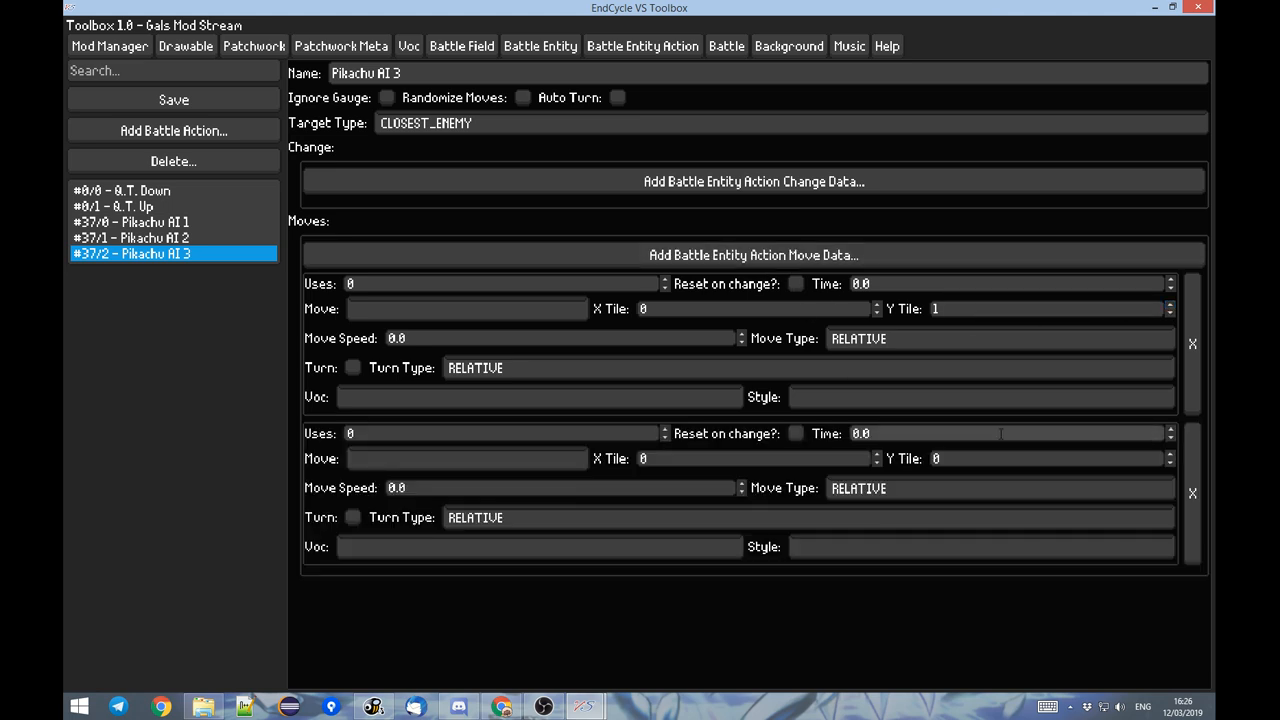
left_click(1169, 462)
left_click(523, 97)
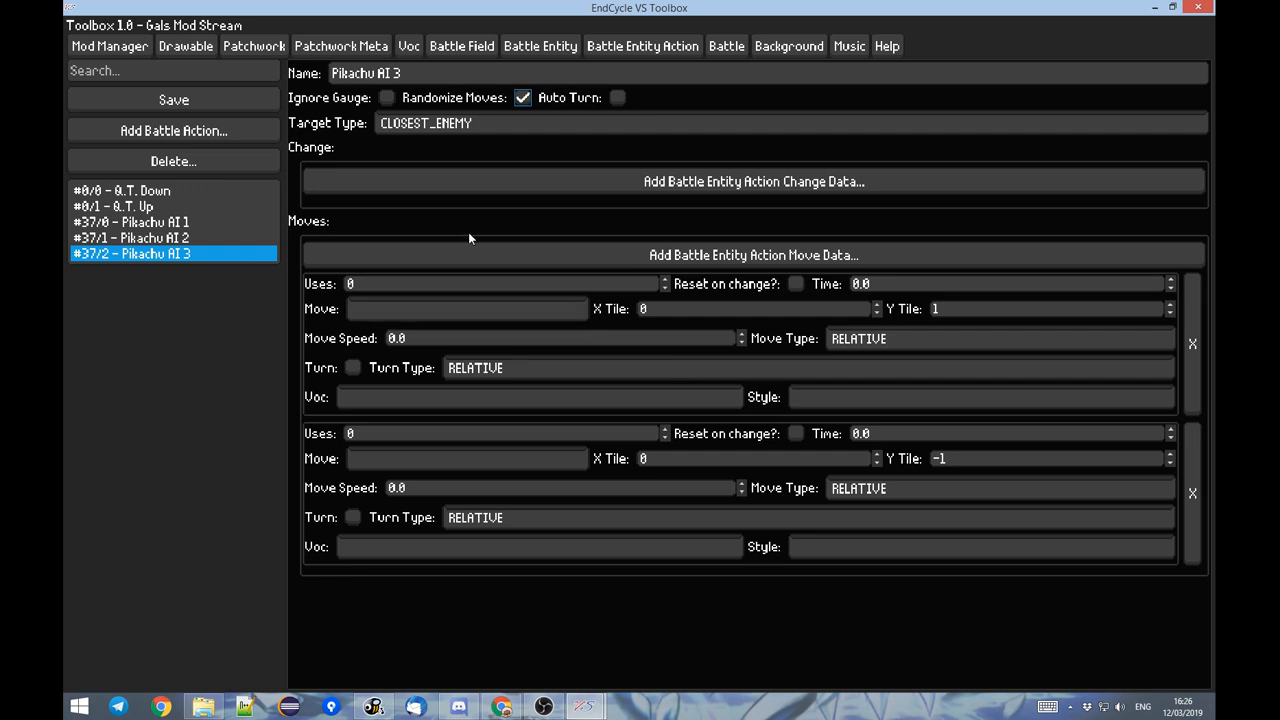
Set the move style of both Pikachu AI 3 moves to ANIMATED_TILE.
left_click(372, 455)
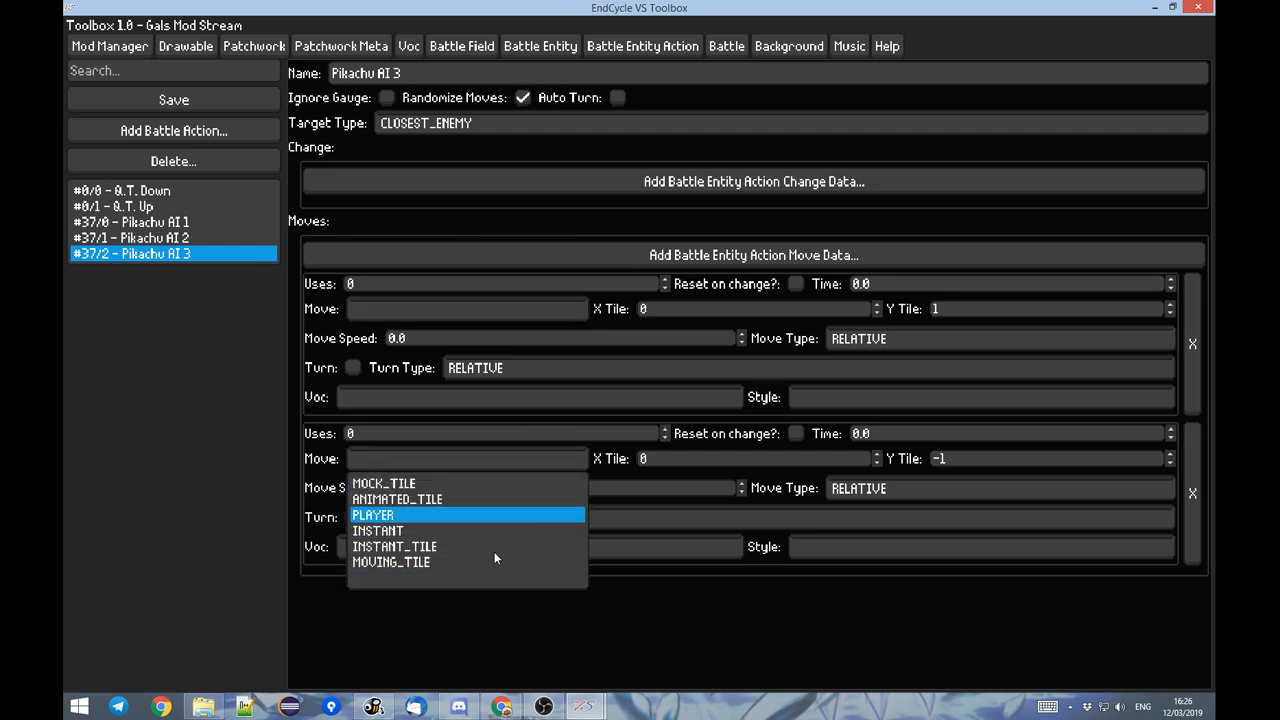
left_click(408, 501)
left_click(380, 312)
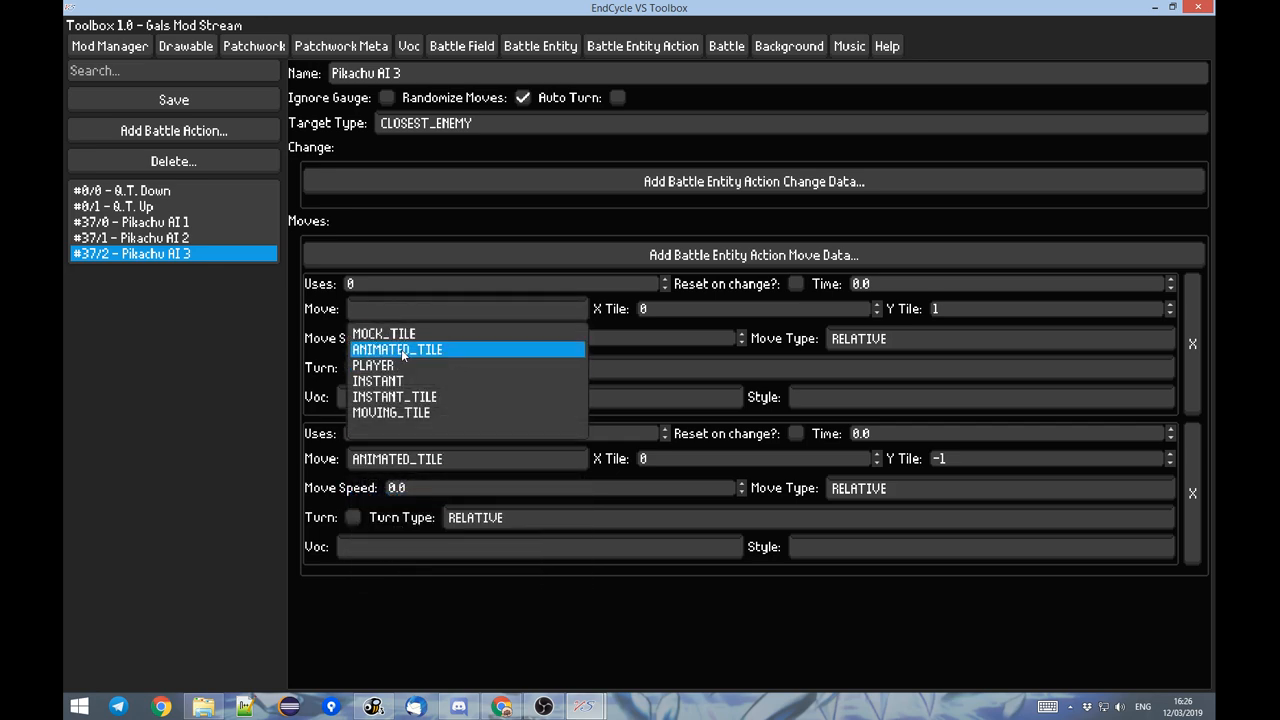
left_click(401, 349)
Switch to the EndCycle VS game, reload it with the updated mod and open a practice battle from the Inventory.
key("alt+Tab")
key("Escape")
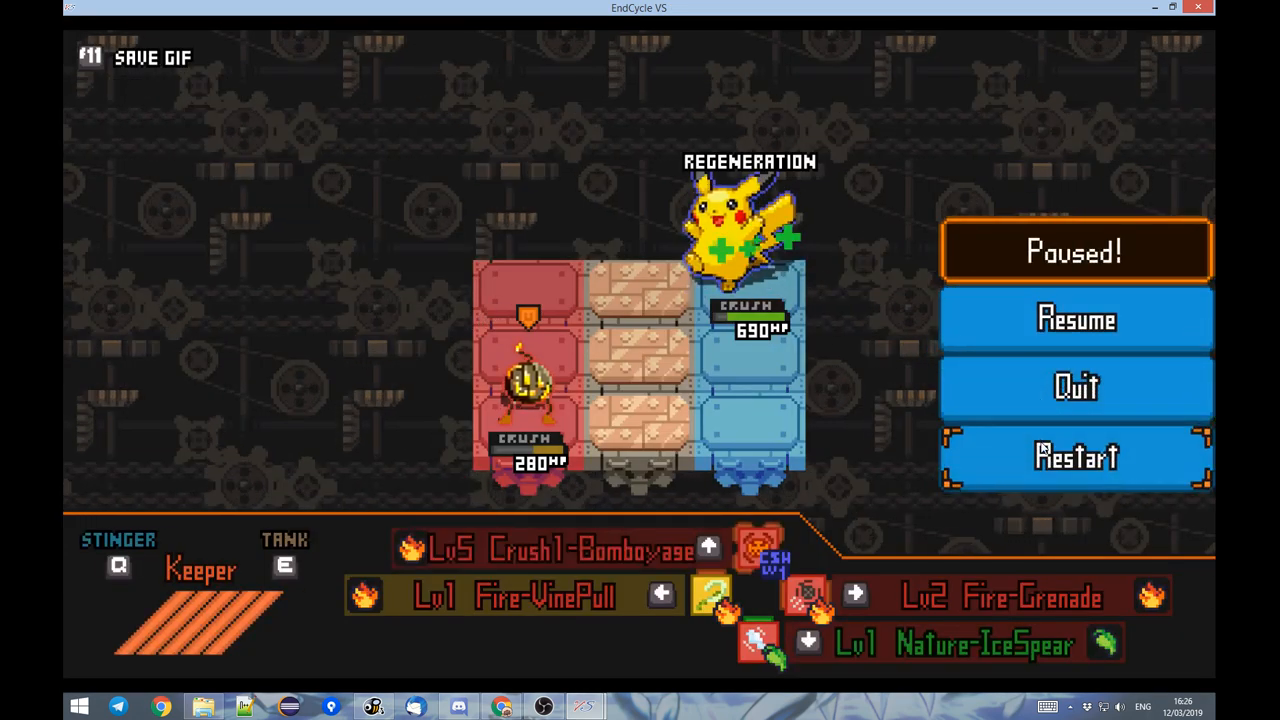
left_click(1046, 450)
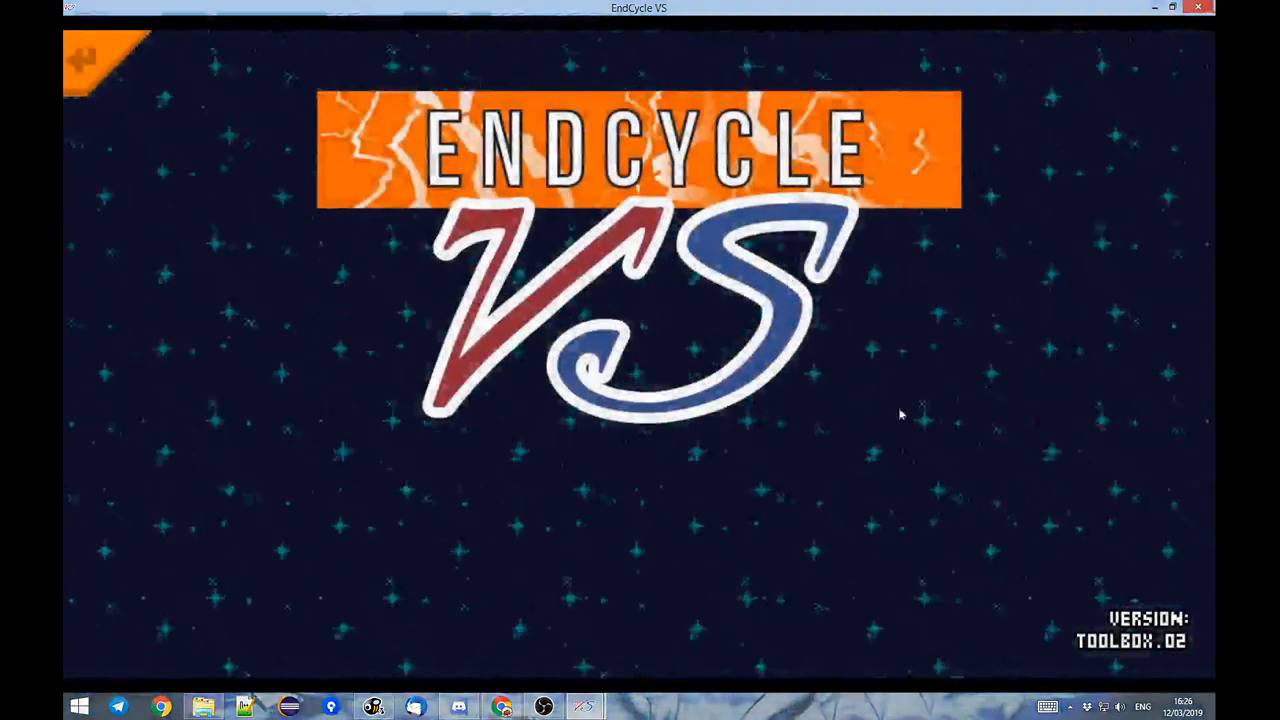
left_click(900, 414)
left_click(486, 476)
left_click(484, 474)
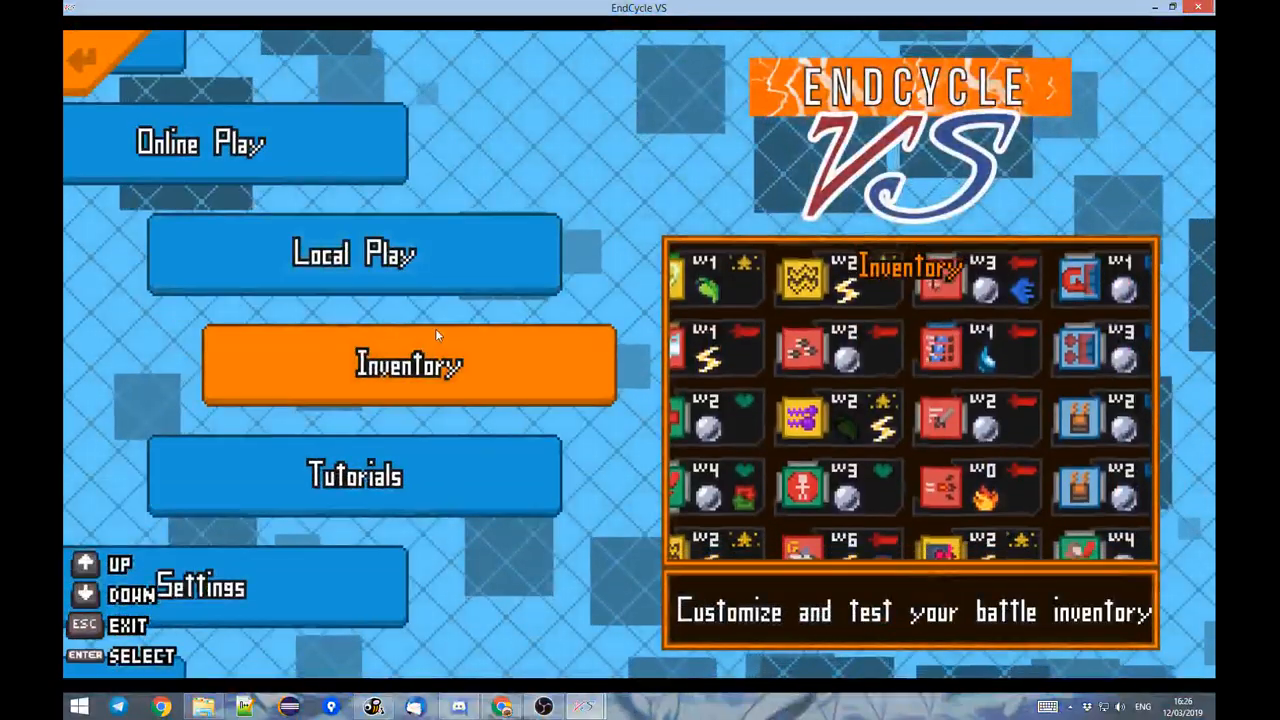
left_click(436, 333)
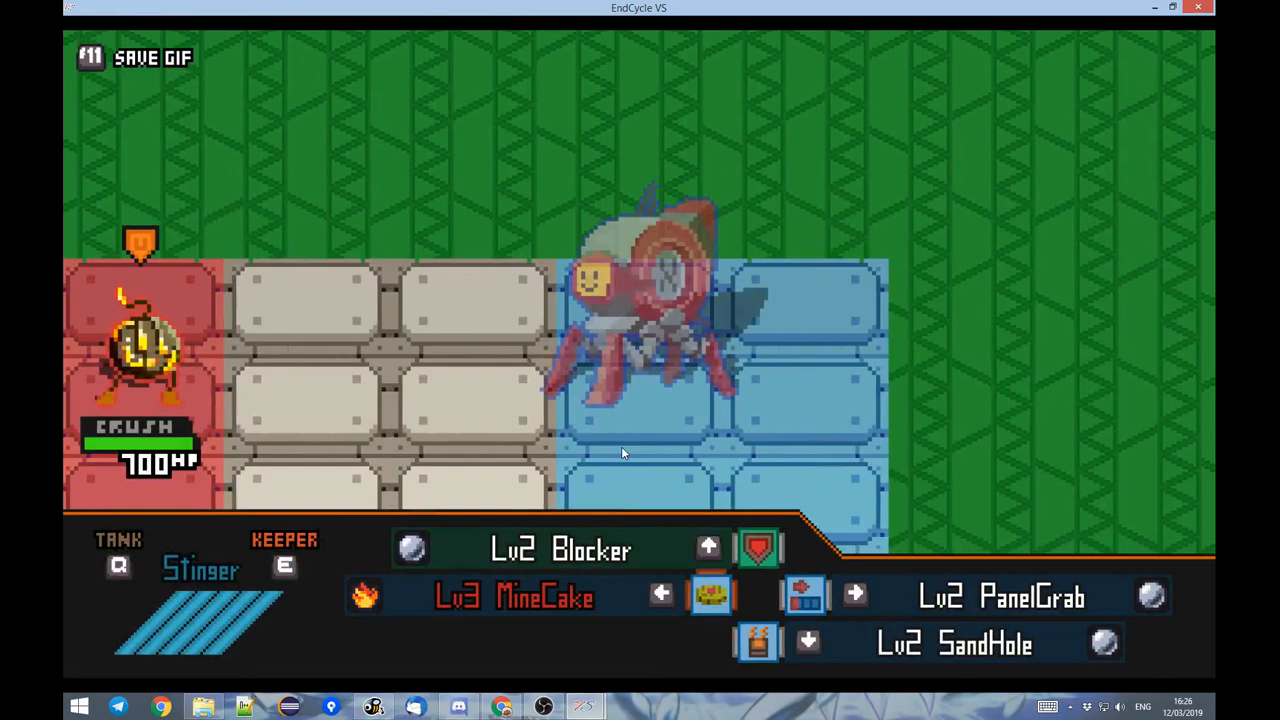
Quit the default practice battle and start the Pikachu practice battle from the Inventory instead.
key("Escape")
left_click(1100, 380)
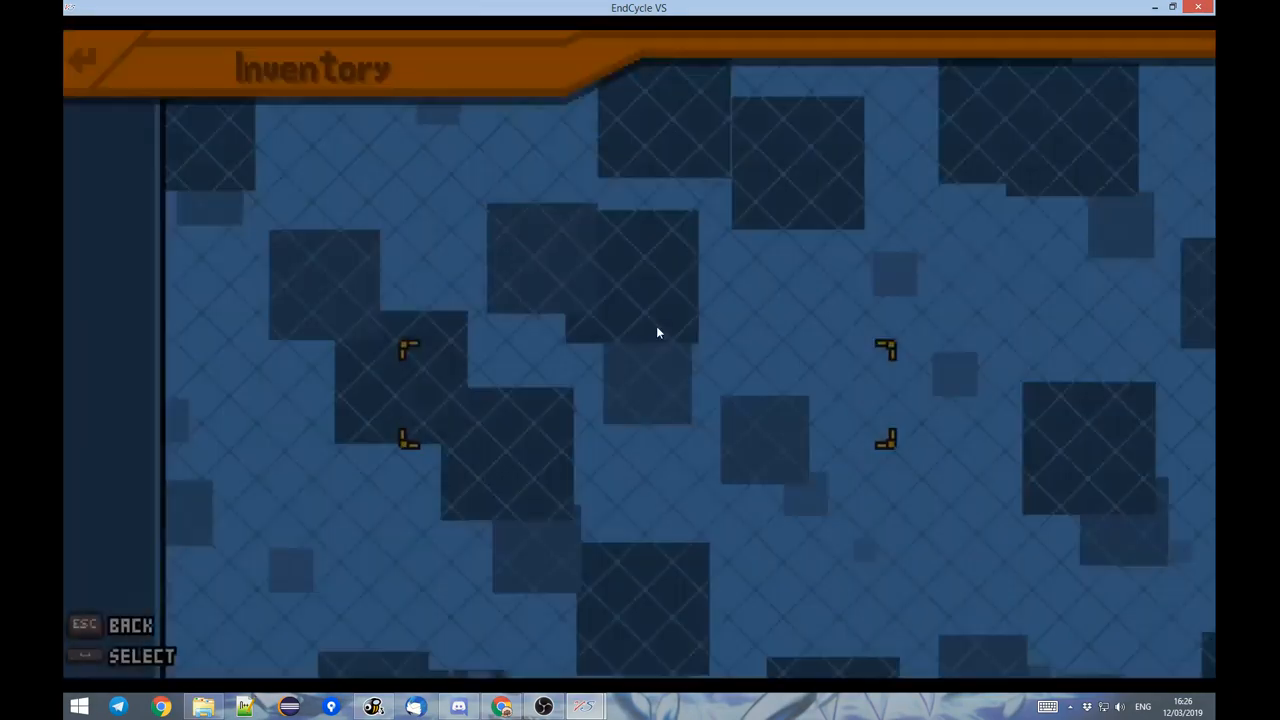
left_click(866, 283)
left_click(867, 283)
left_click(752, 372)
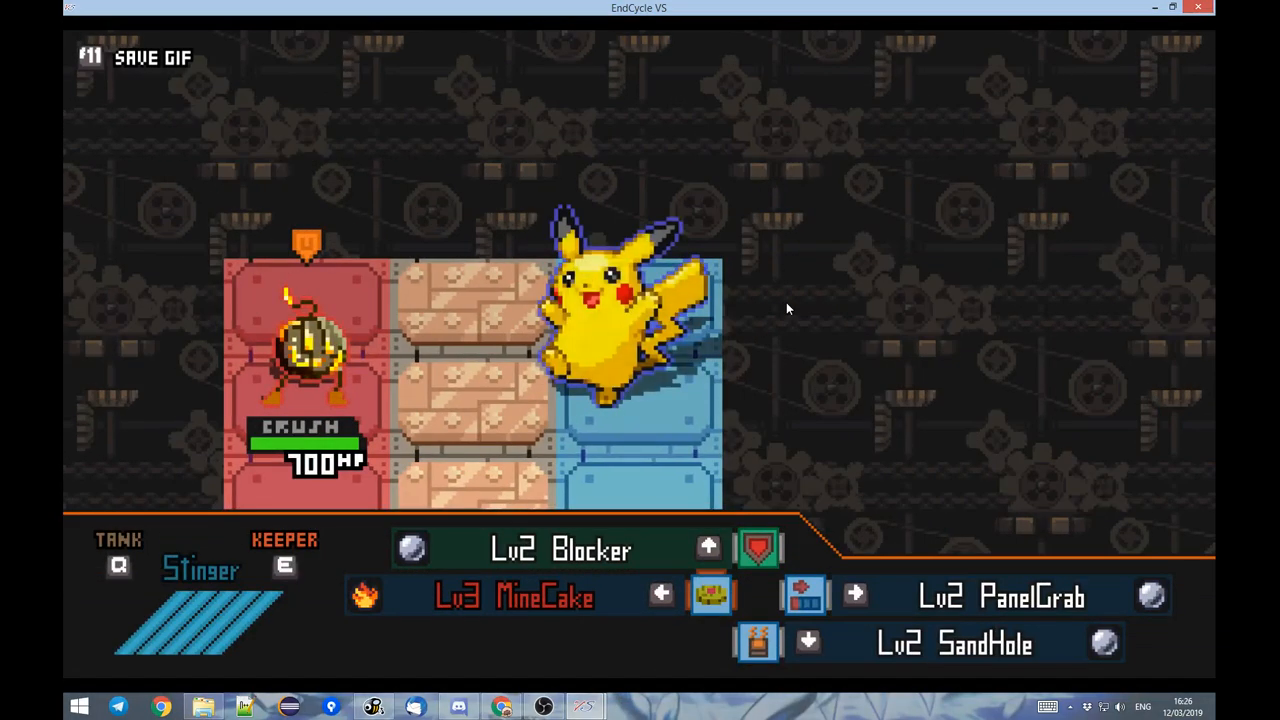
Switch the fighter to Keeper, use Crush1-Bomboyage against Pikachu and pause the battle.
key("e")
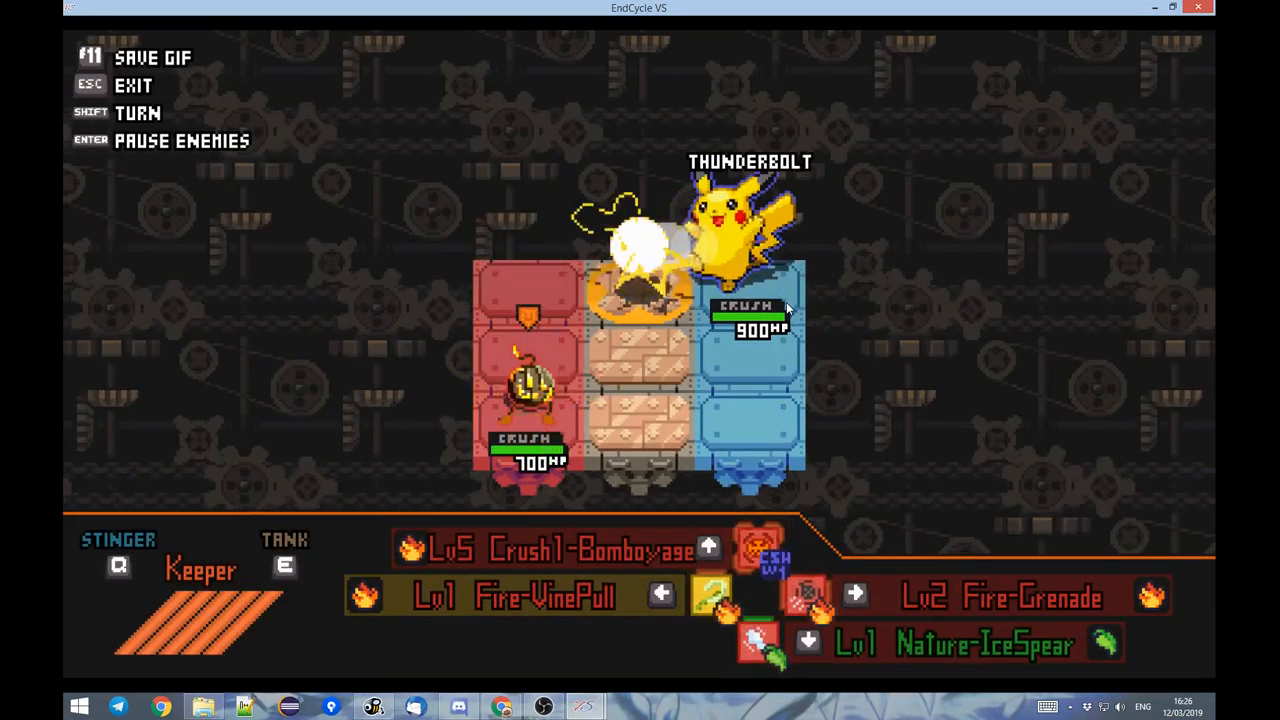
key("w")
key("w")
key("s")
key("Up")
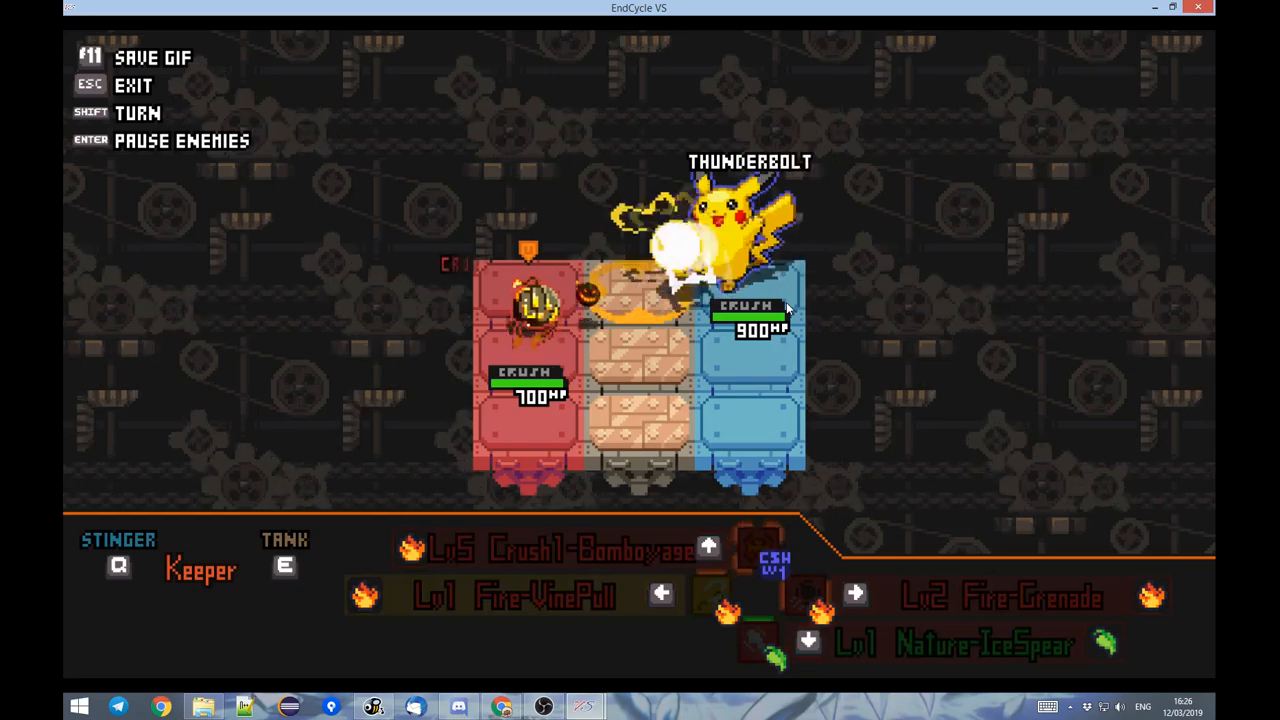
key("s")
key("Return")
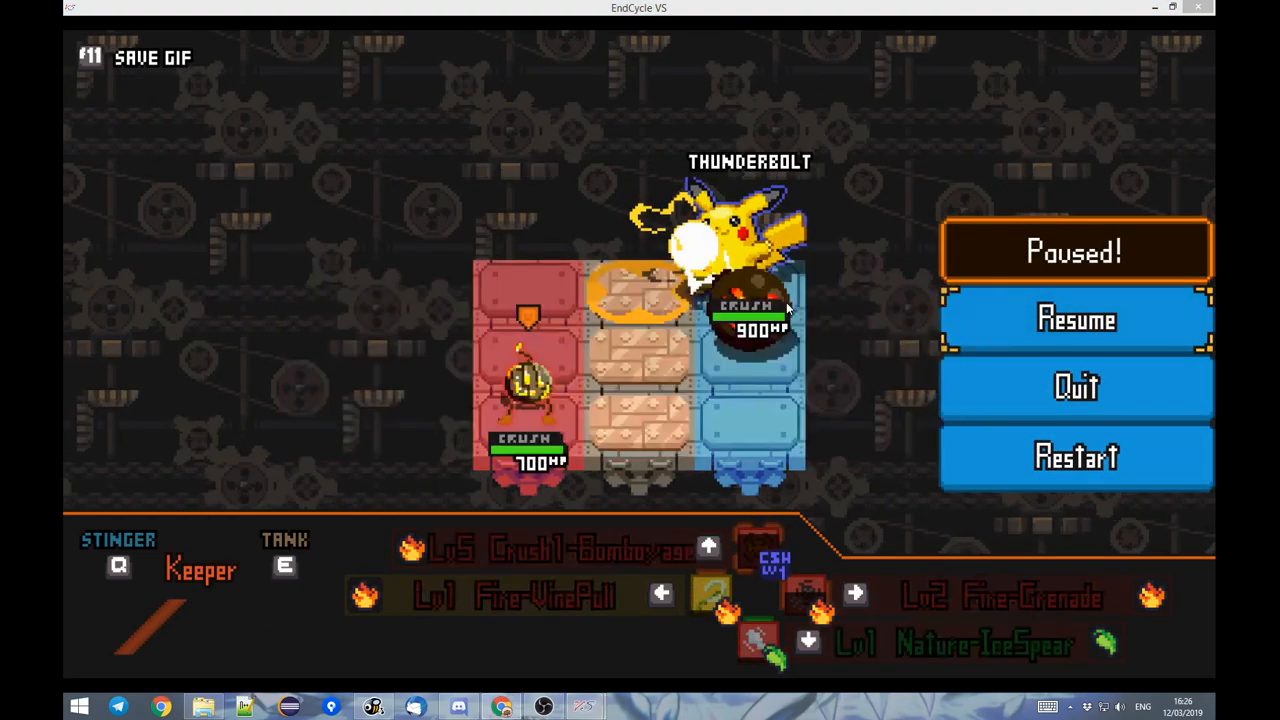
Switch to the EndCycle VS Toolbox and review the change and move settings of the Pikachu AI actions.
mouse_move(585, 706)
left_click(631, 680)
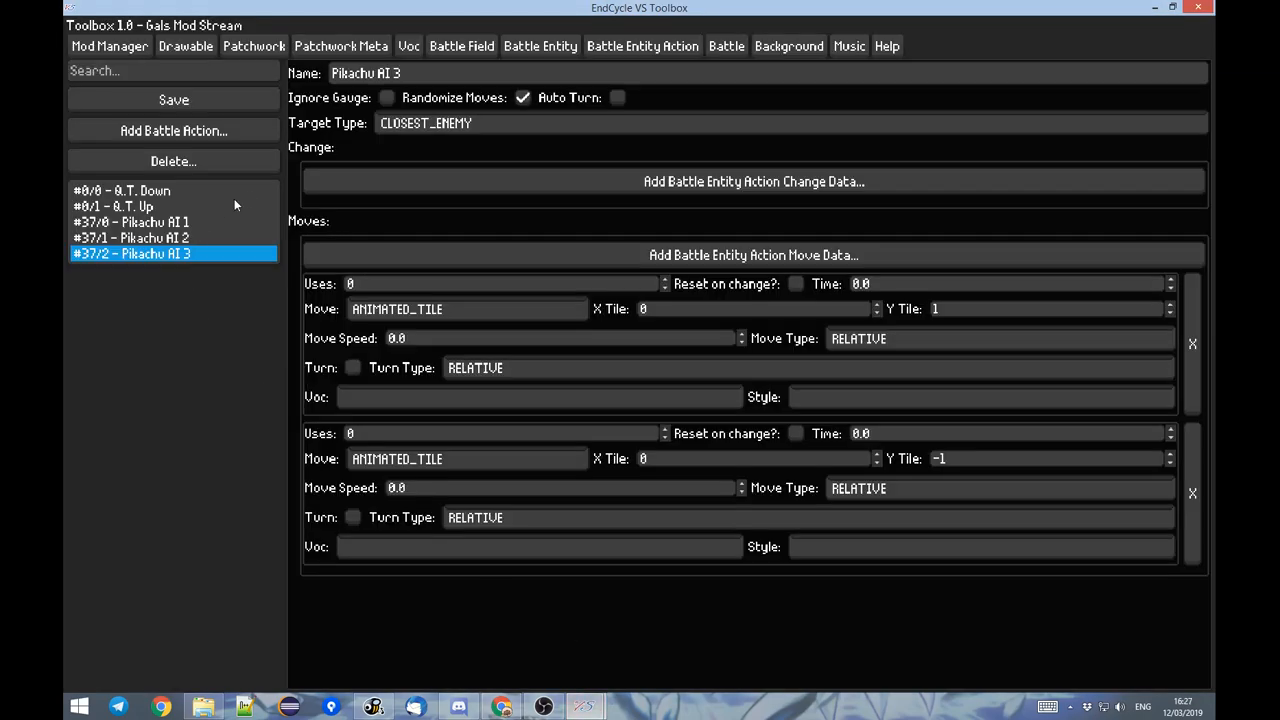
left_click(187, 239)
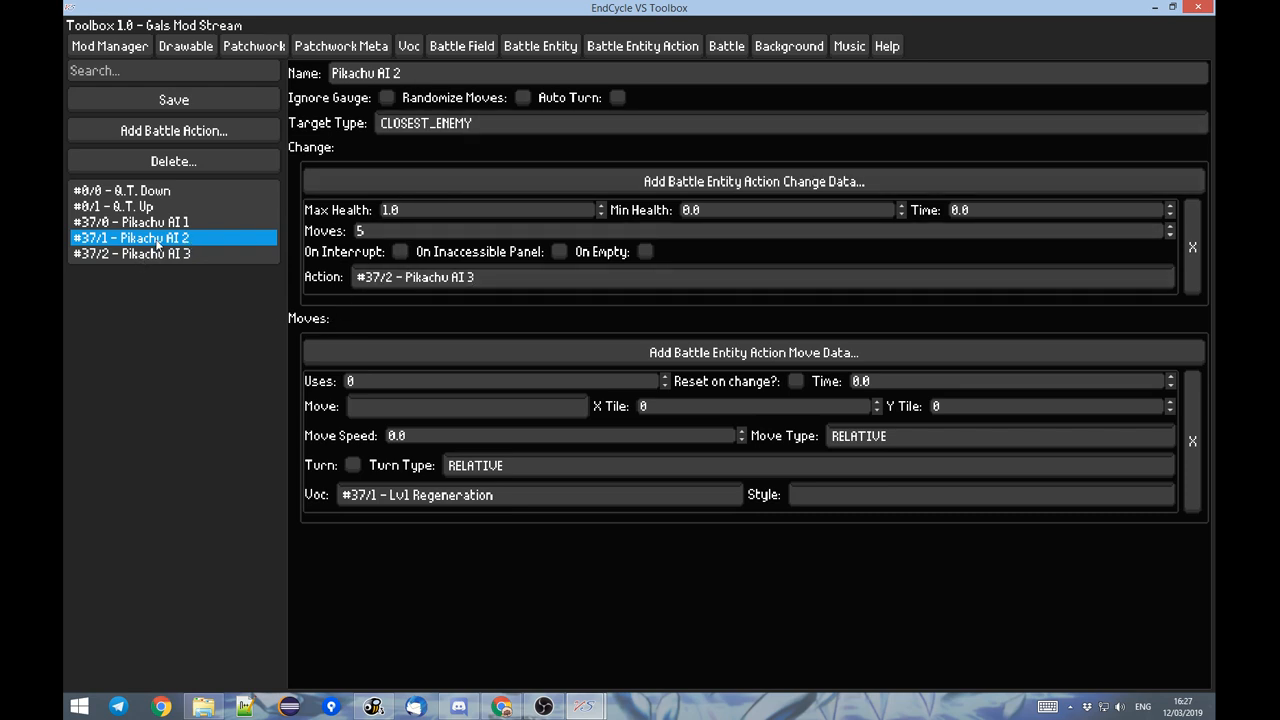
left_click(180, 254)
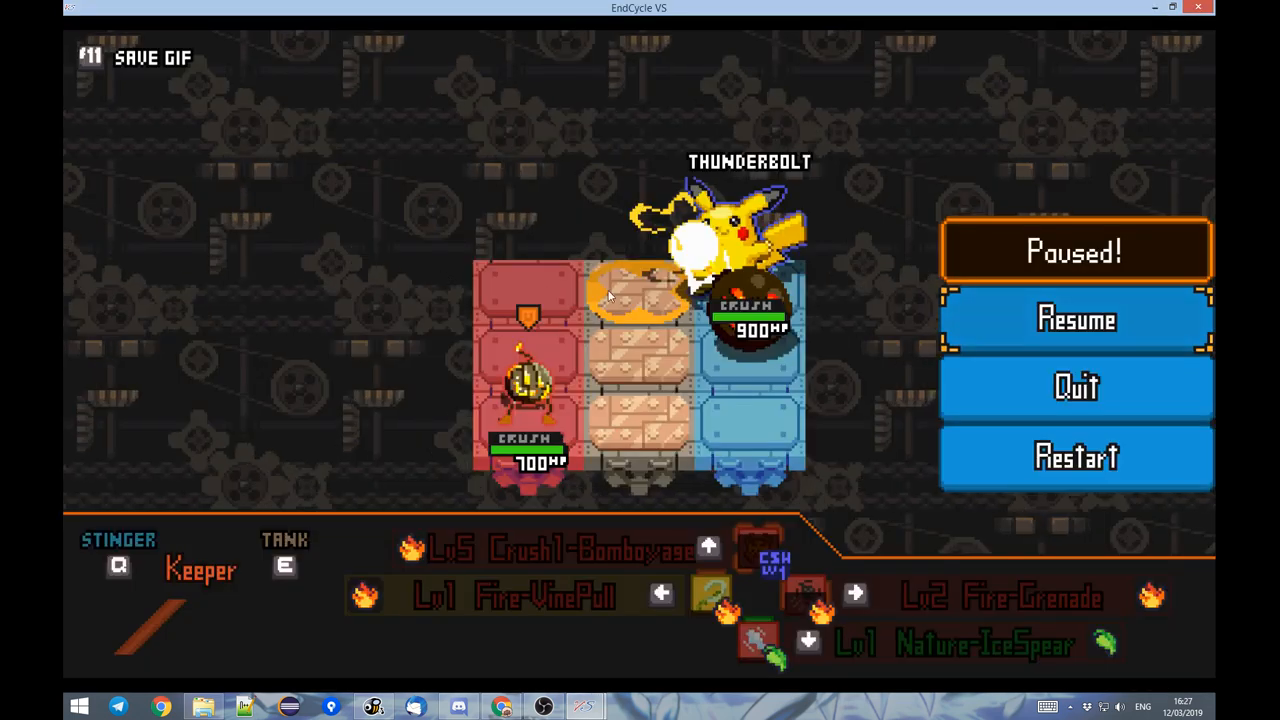
Resume the Pikachu battle, attack Pikachu and observe its Regeneration while moving the fighter around the field.
key("Escape")
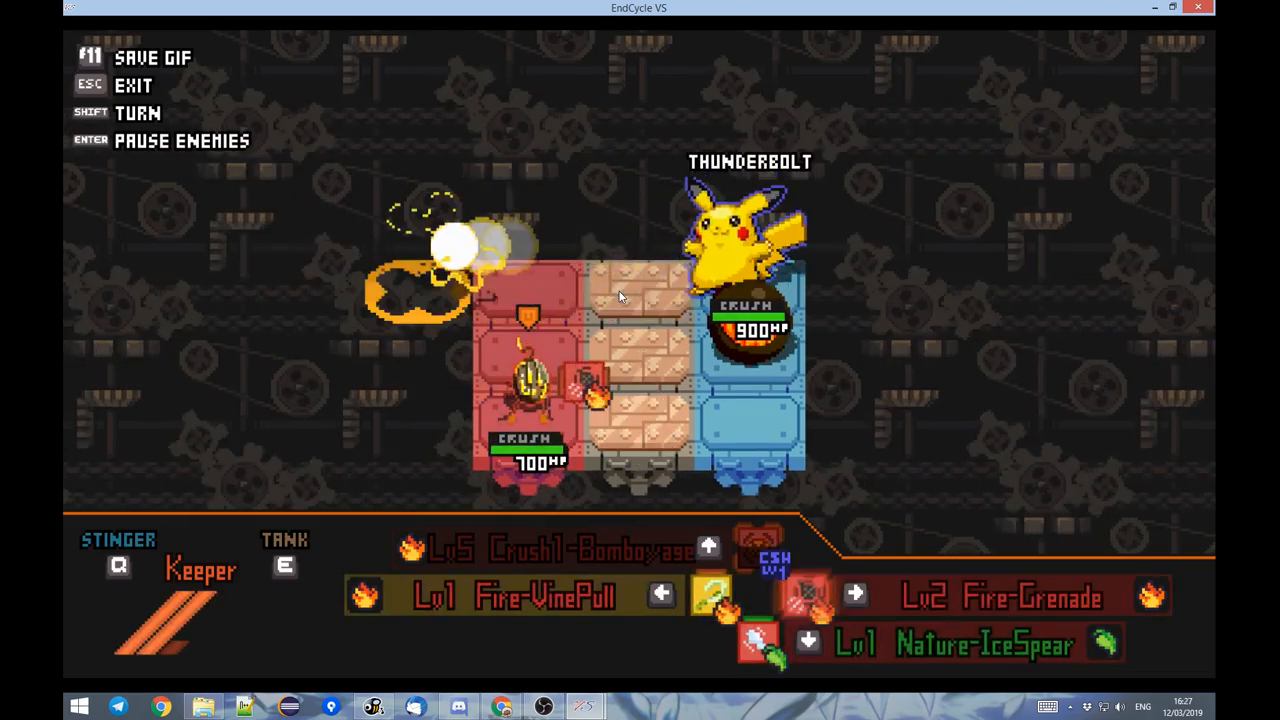
key("Left")
key("s")
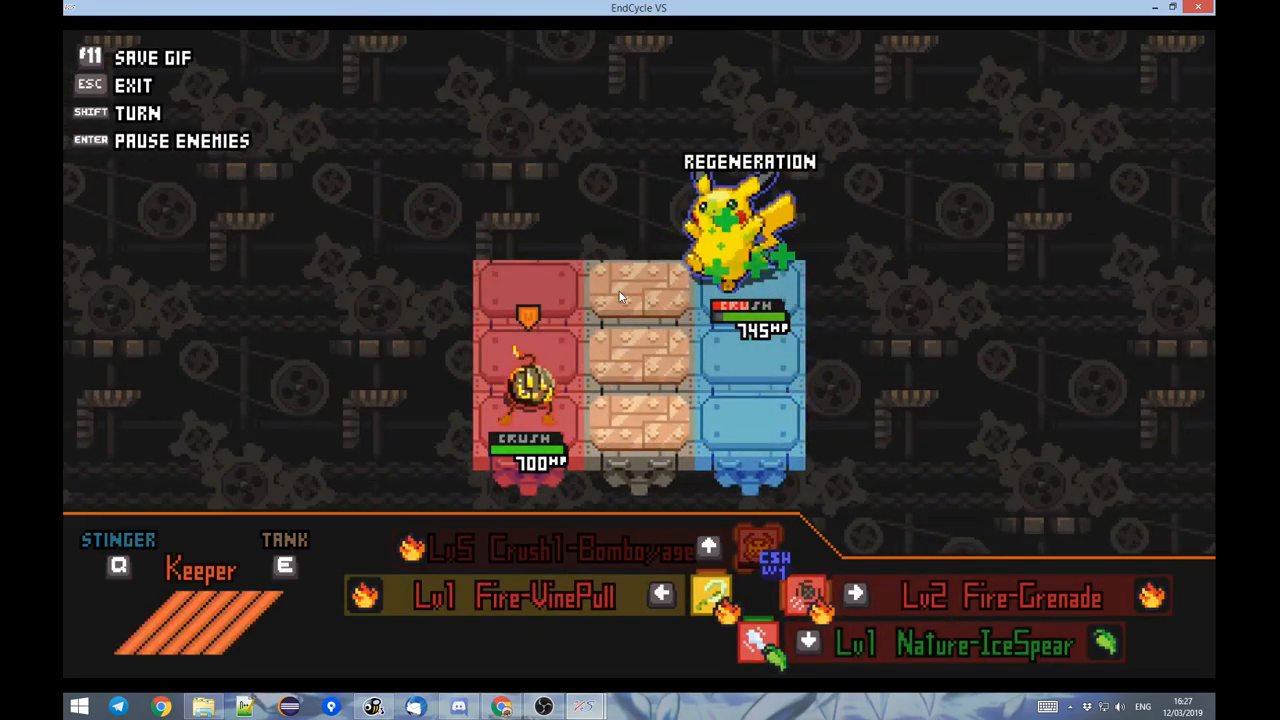
key("w")
key("d")
key("s")
key("a")
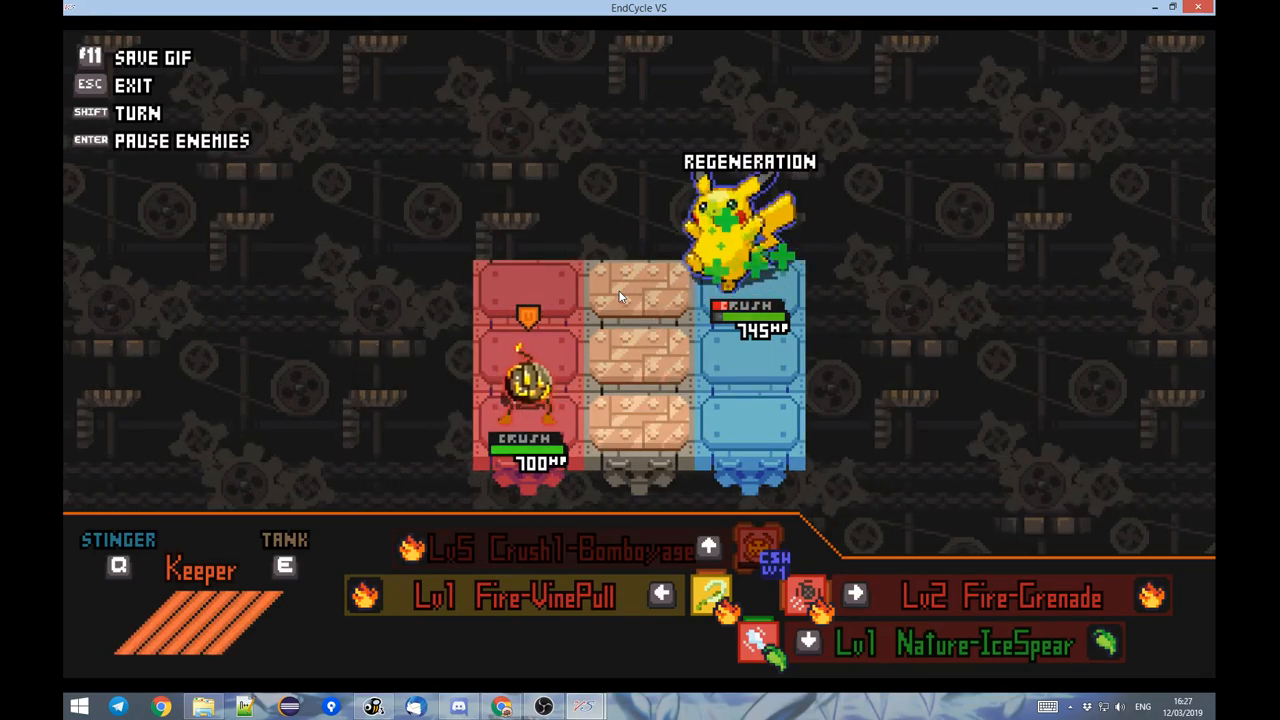
key("w")
key("d")
key("a")
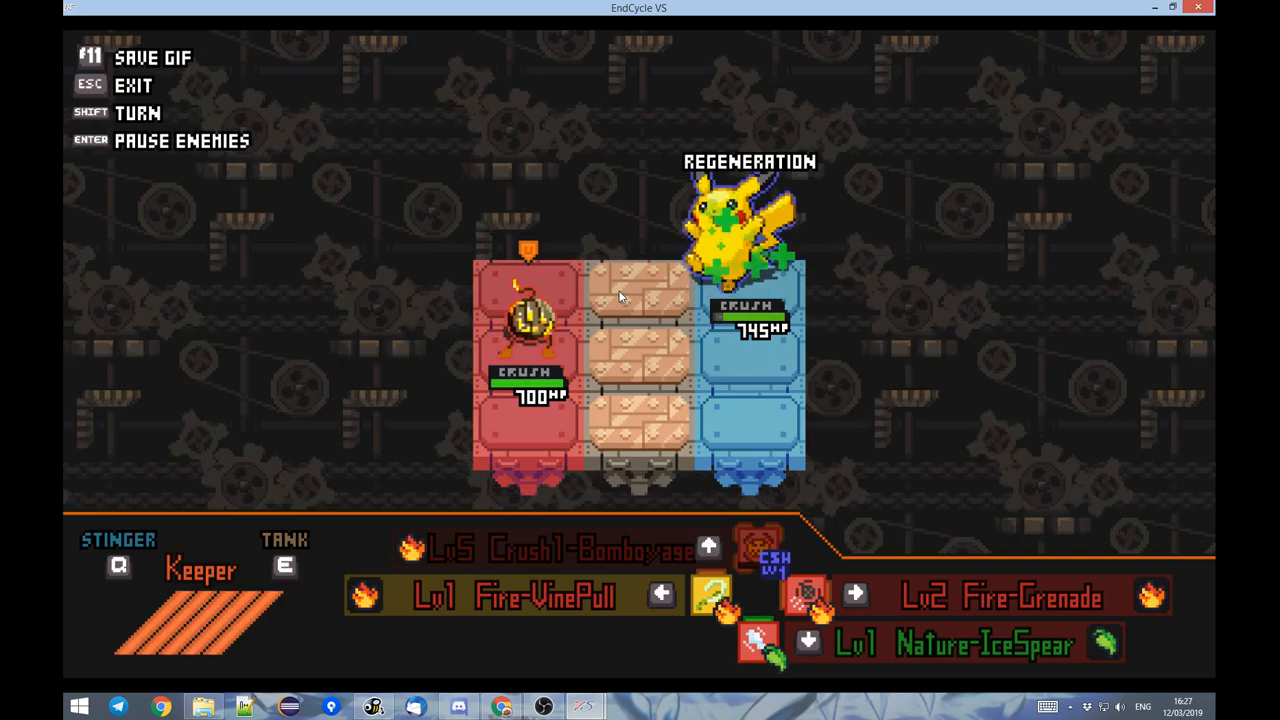
key("s")
Pause the battle and set the time of the Regeneration move in Pikachu AI 2 to 1.0 in the Toolbox.
key("Escape")
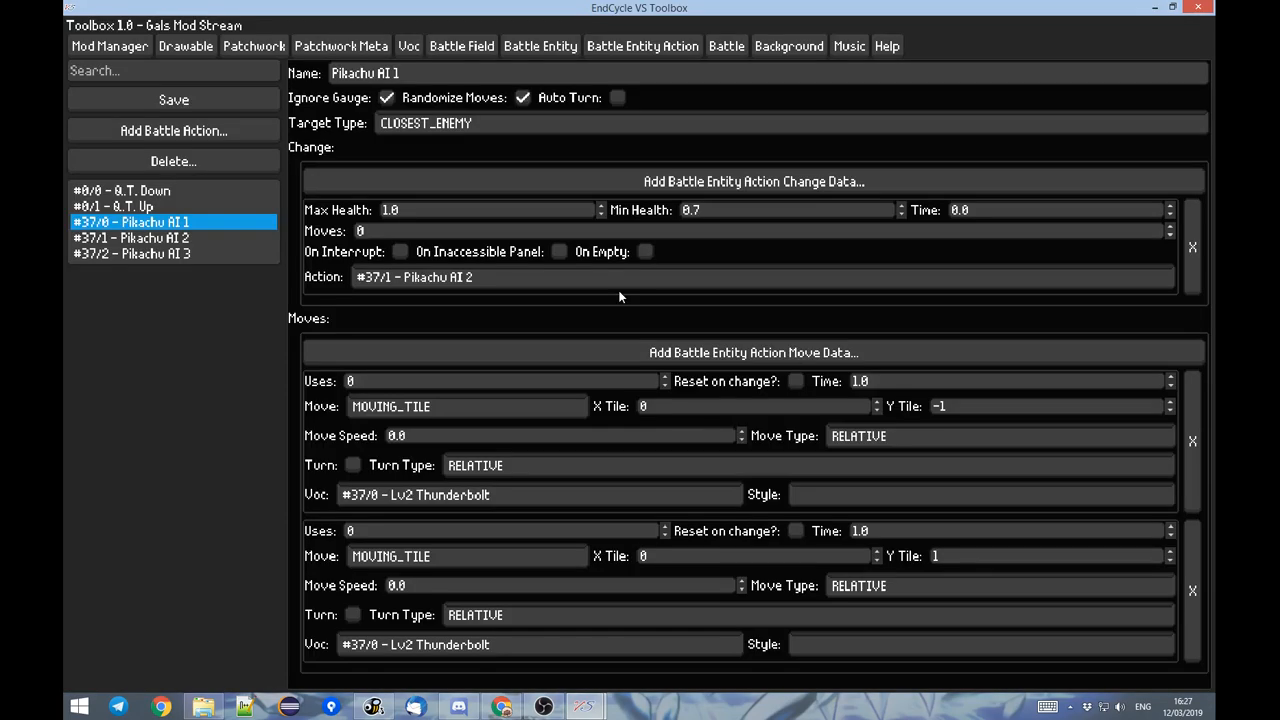
left_click(172, 238)
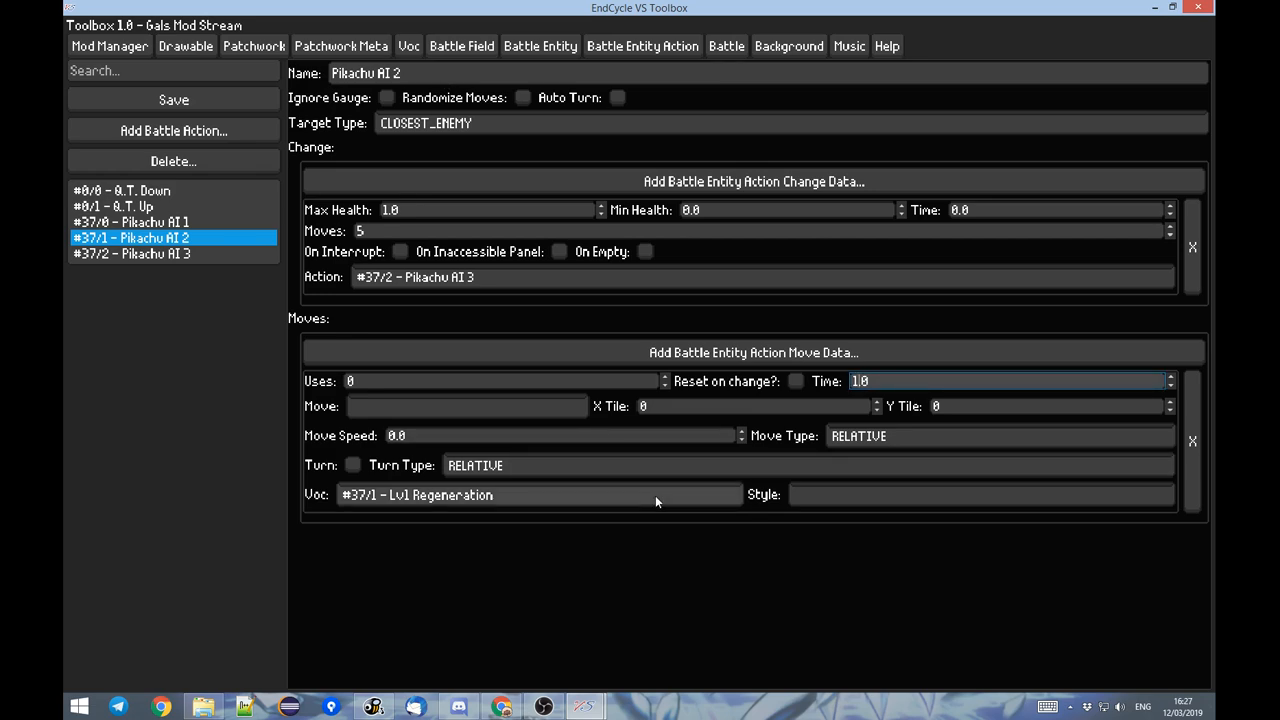
key("alt+Tab")
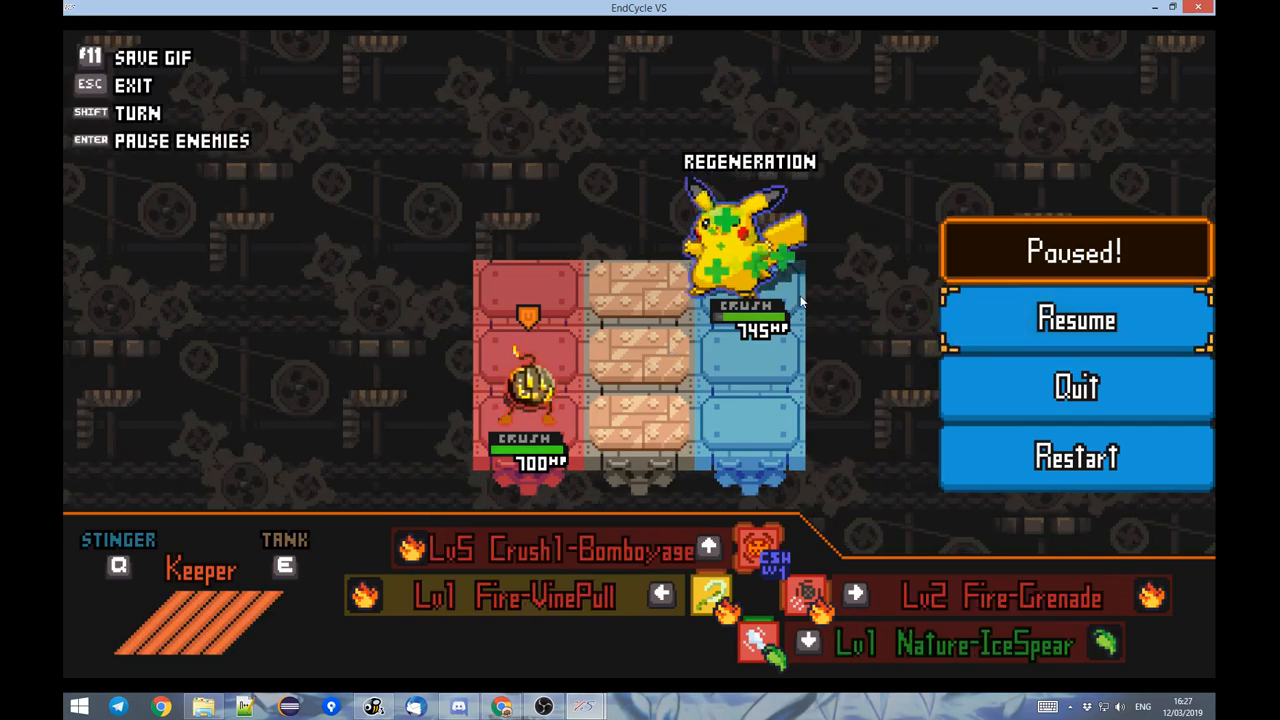
Reload EndCycle VS so the changed action data applies, and open a practice battle from the Inventory.
key("F5")
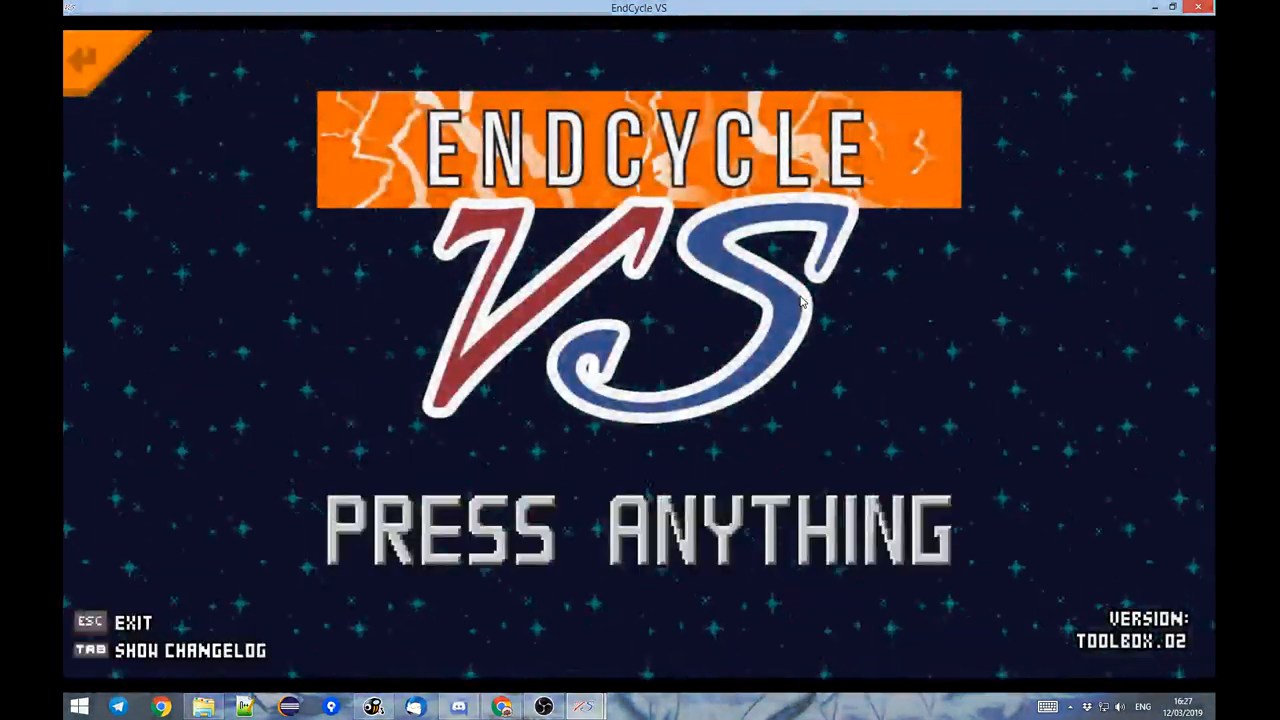
key("Return")
key("Down")
key("Return")
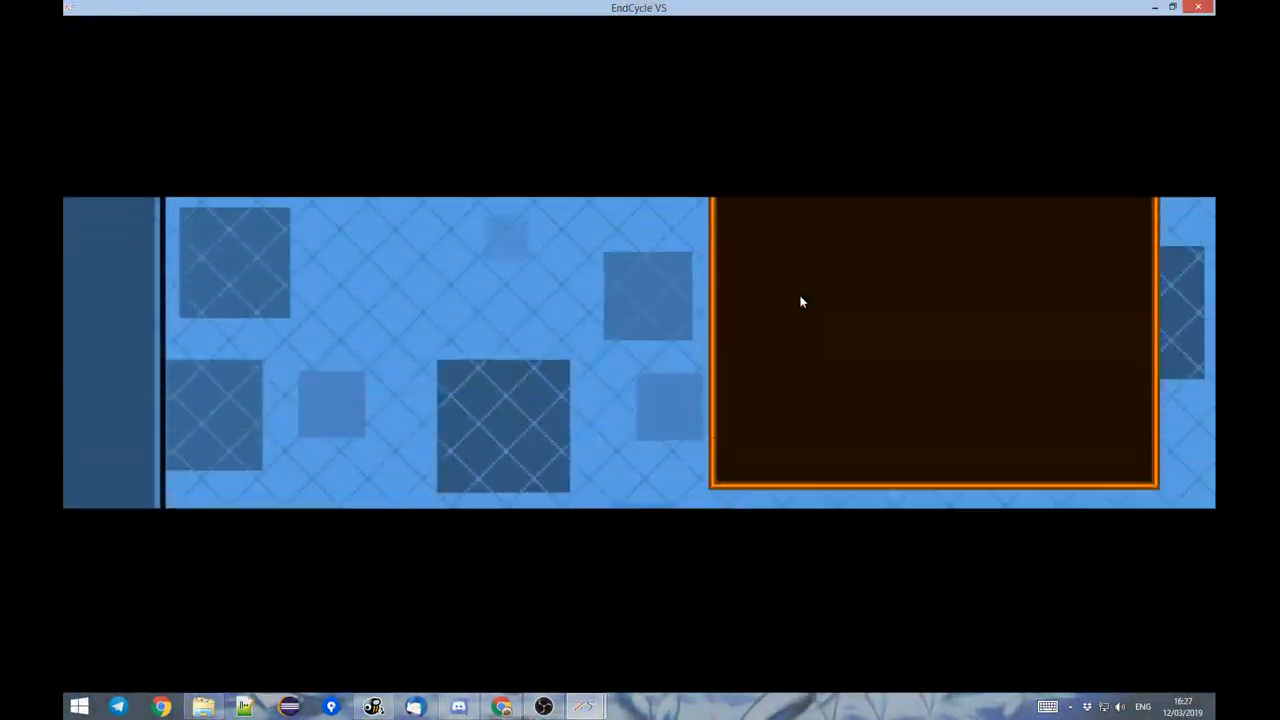
key("space")
key("space")
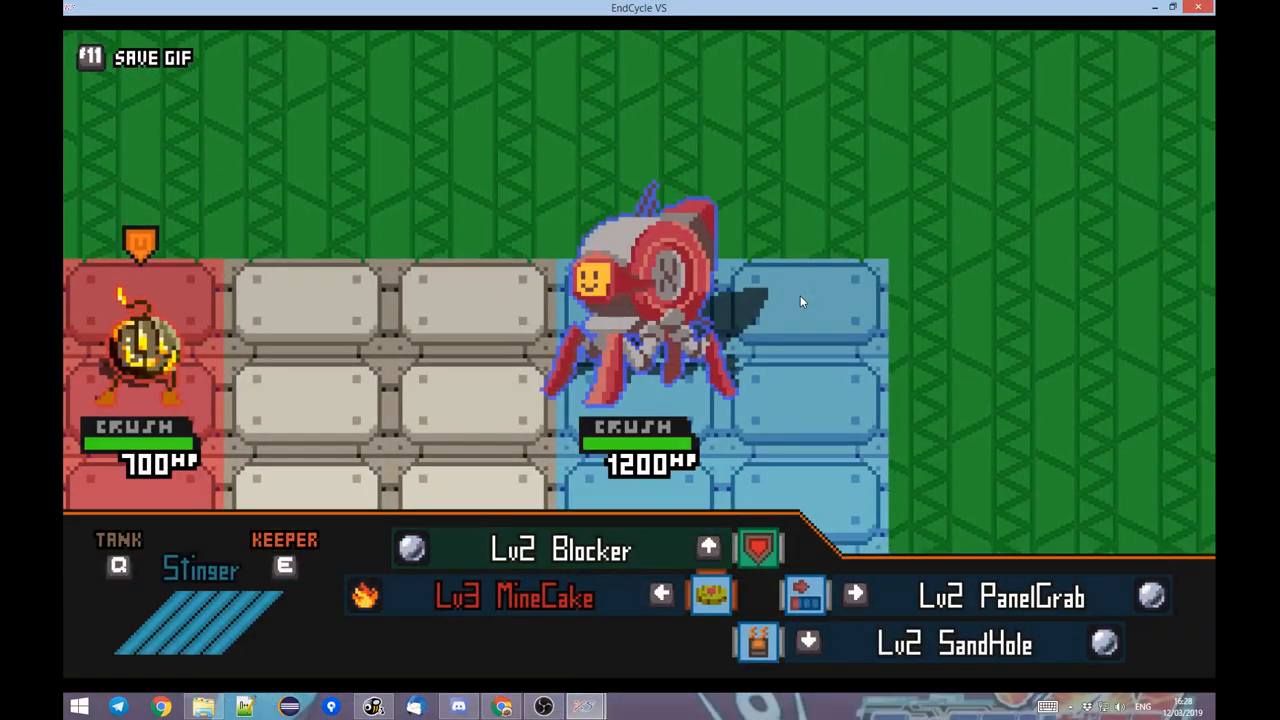
Leave the default practice battle and start the Pikachu battle again.
key("Escape")
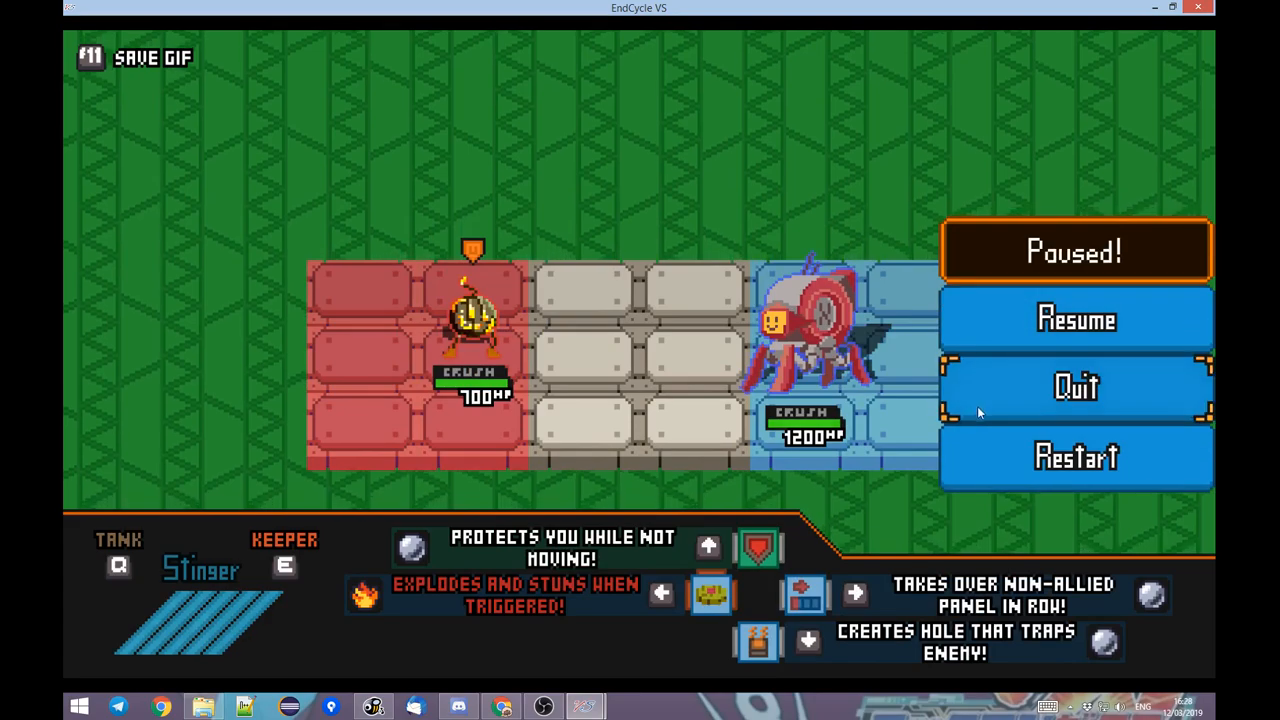
left_click(977, 406)
left_click(457, 284)
left_click(567, 404)
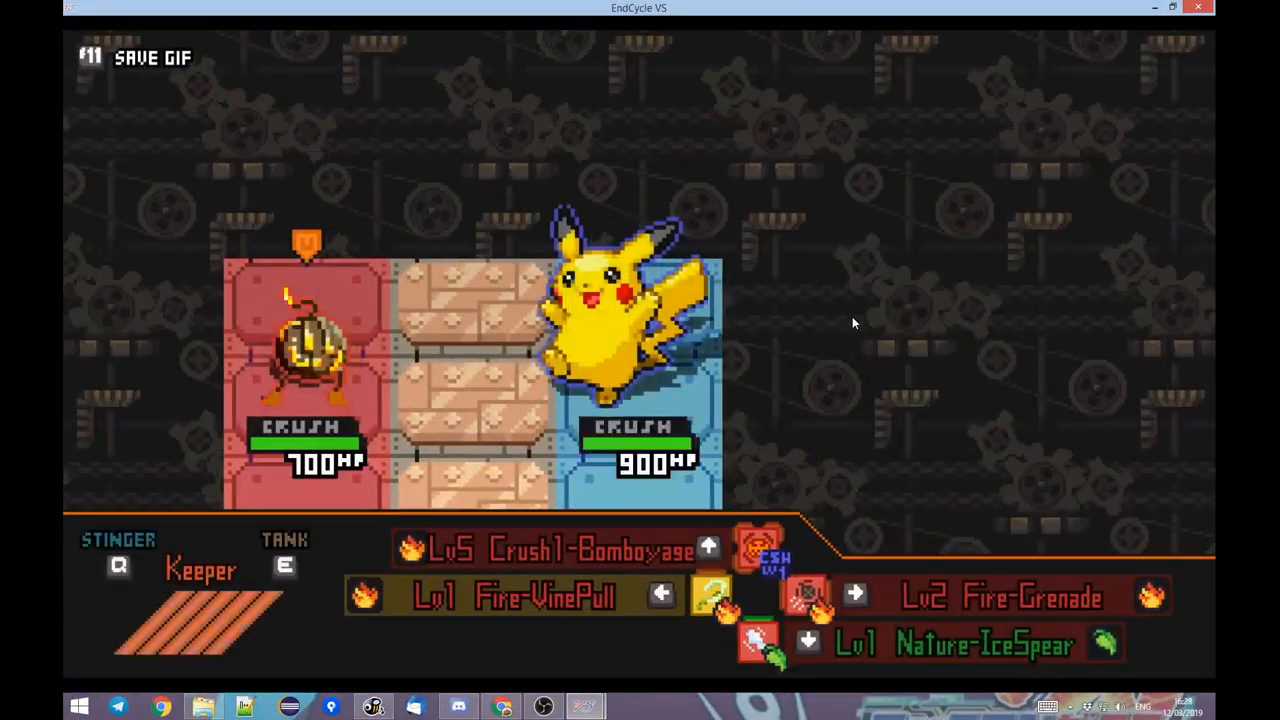
Use MineCake against Pikachu while moving the fighter between the red and middle panels to wear its health down.
key("d")
key("Left")
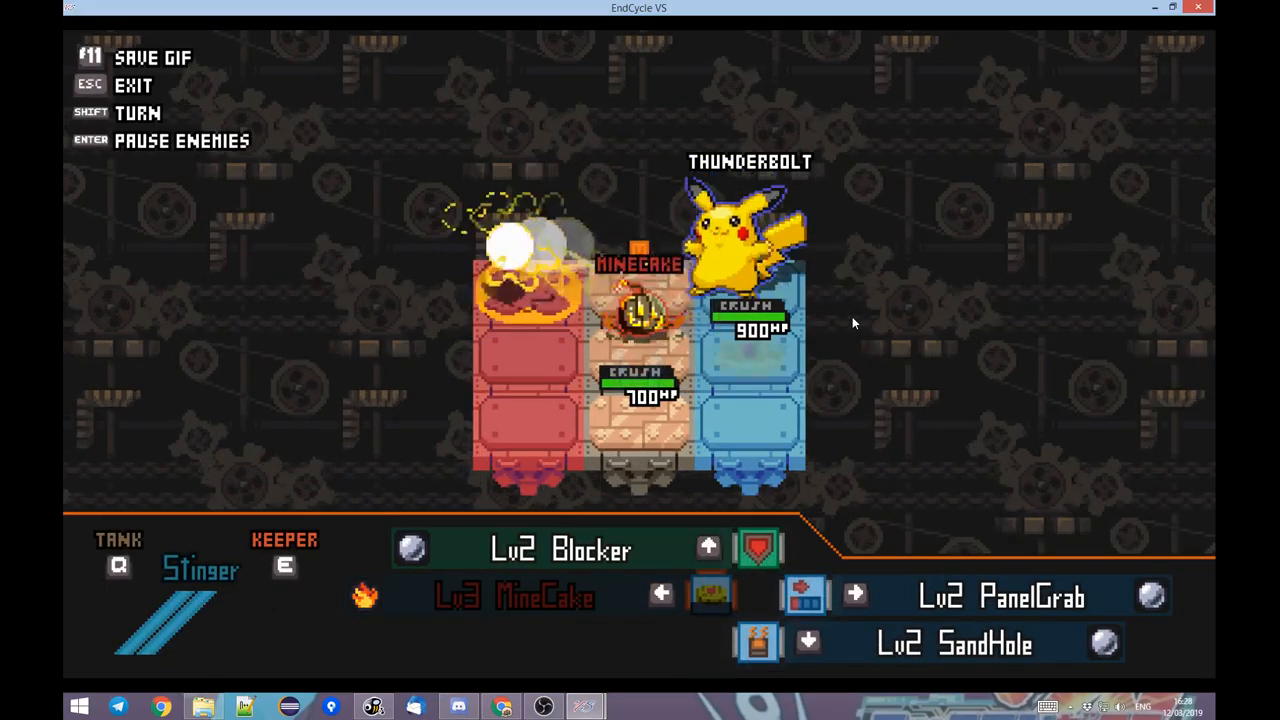
key("s")
key("a")
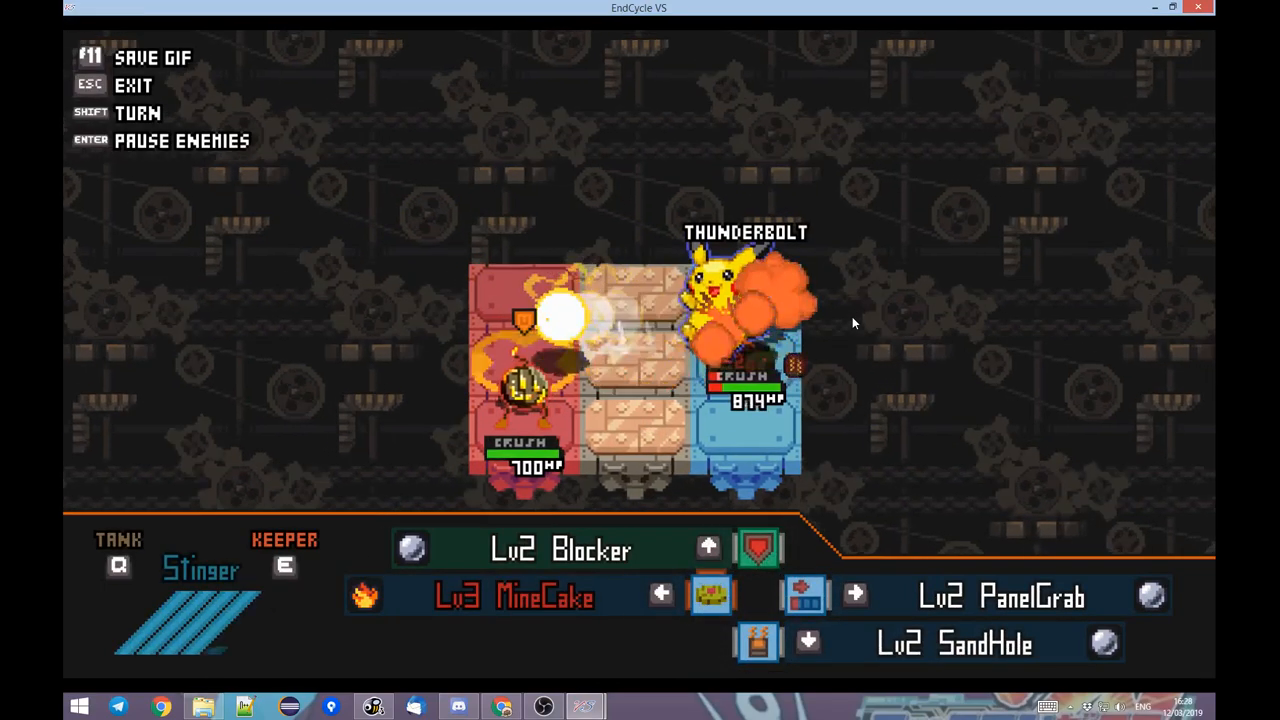
key("d")
key("a")
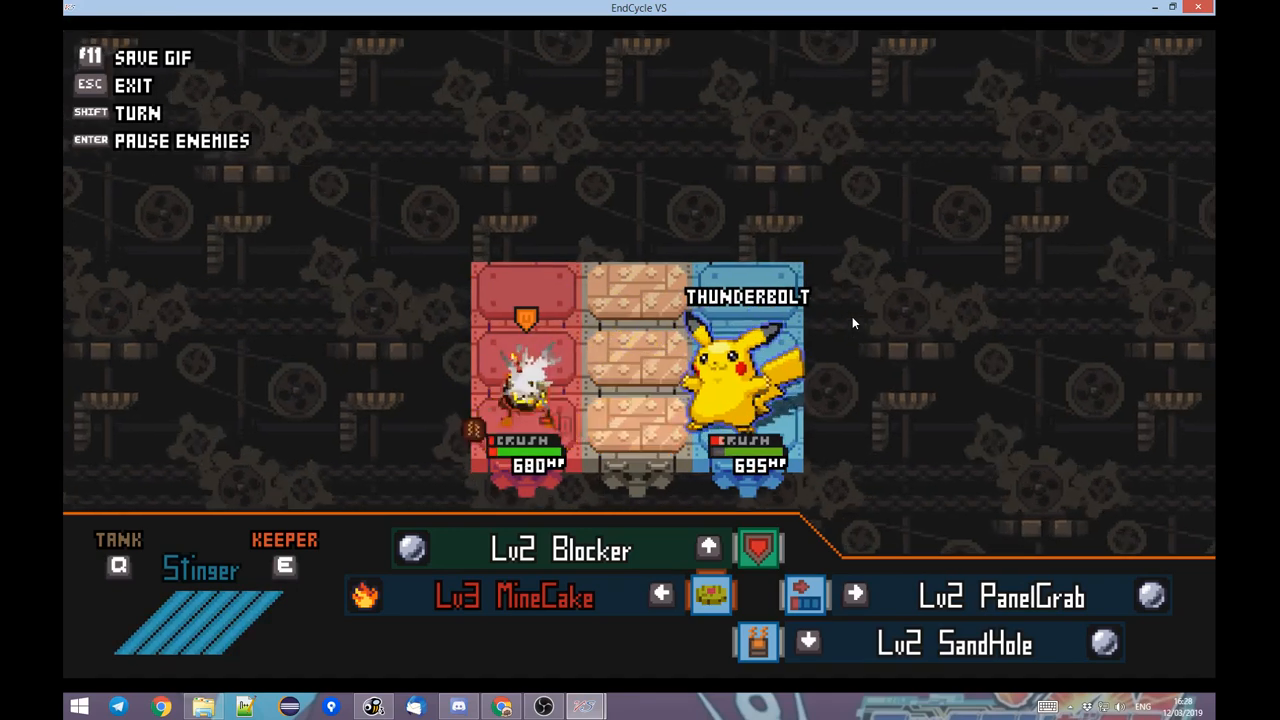
key("w")
key("d")
key("Left")
key("a")
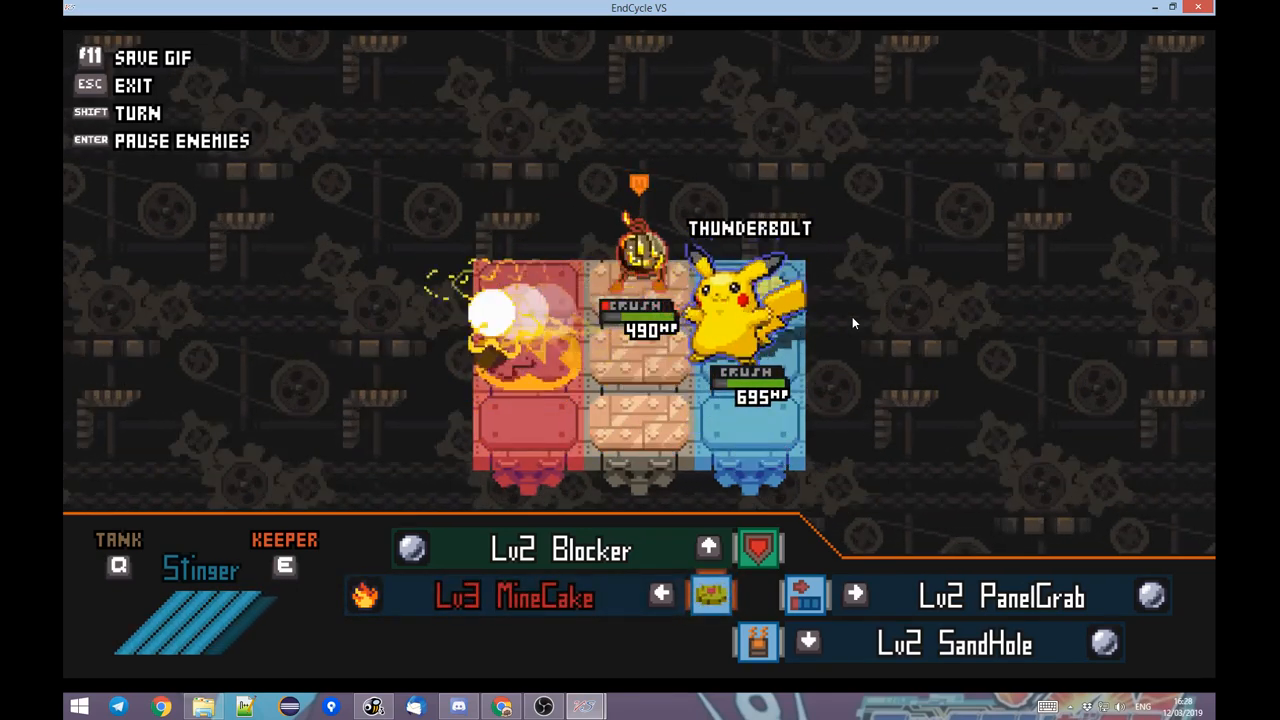
Keep moving the fighter around Pikachu's Thunderbolts while waiting for the health-based action change.
key("w")
key("d")
key("a")
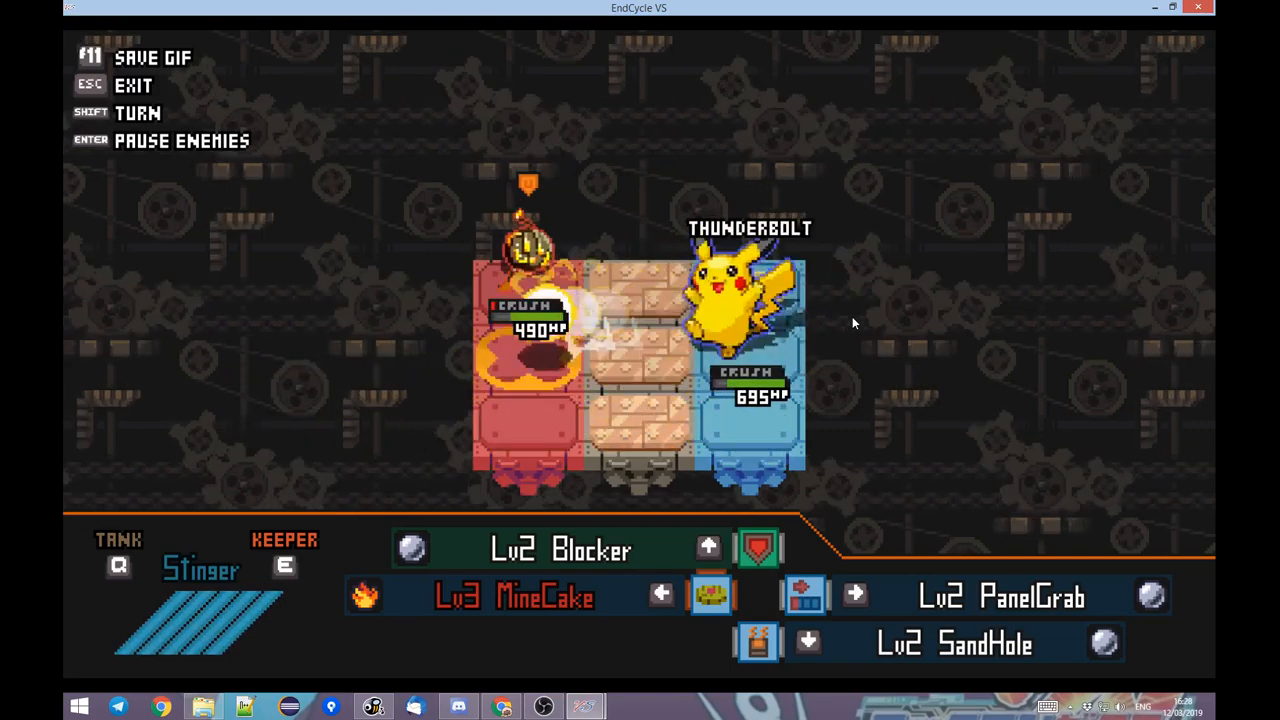
key("d")
key("a")
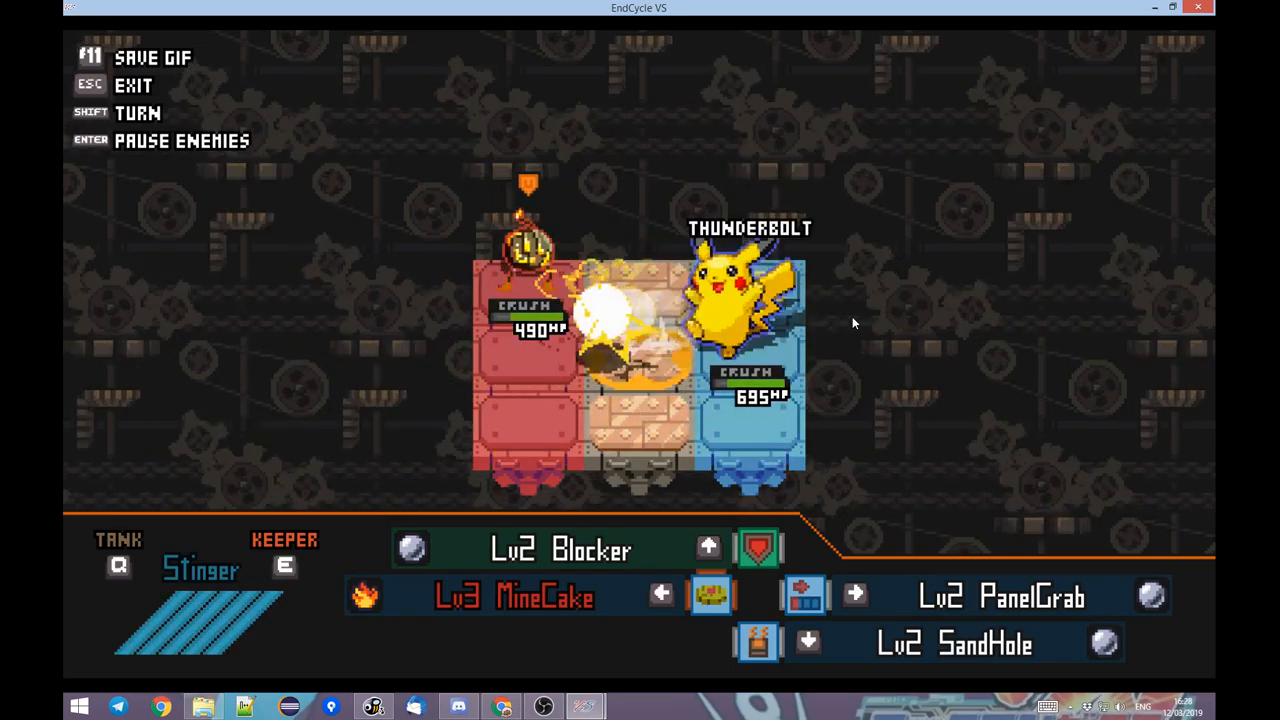
key("d")
key("a")
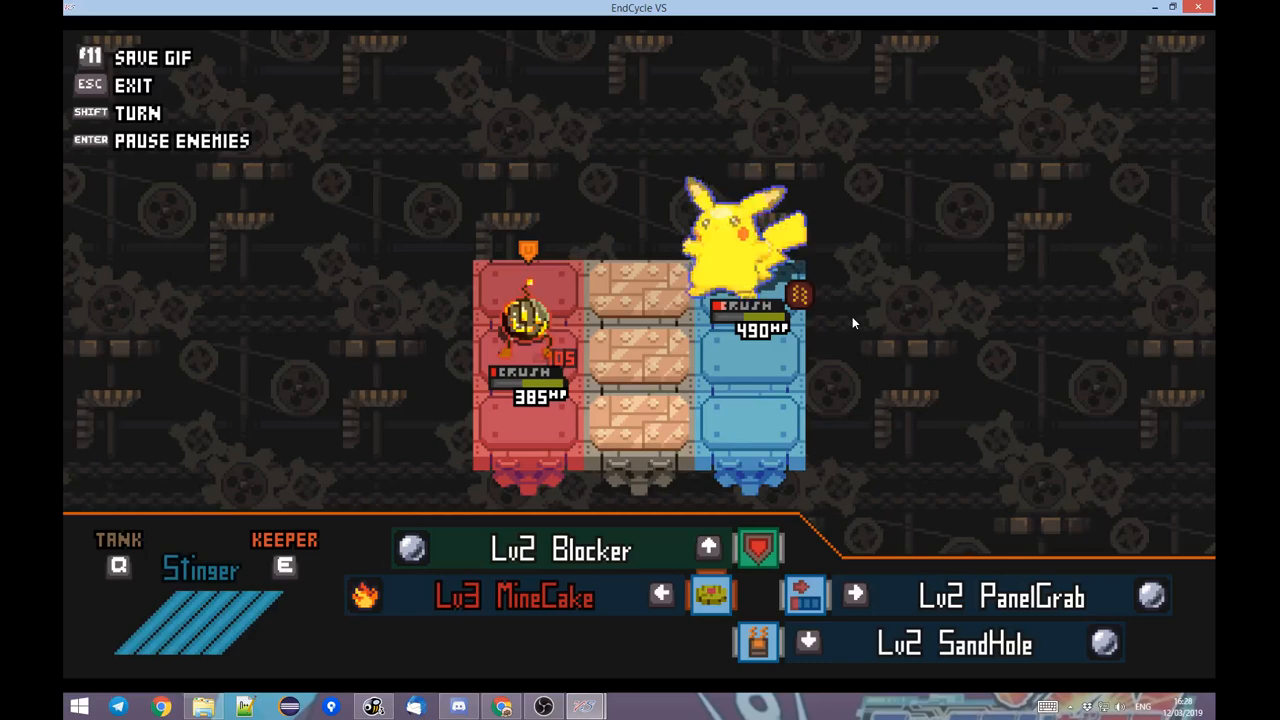
Observe whether Pikachu switches from Regeneration to the Pikachu AI 3 movement, and pause the battle.
key("s")
key("s")
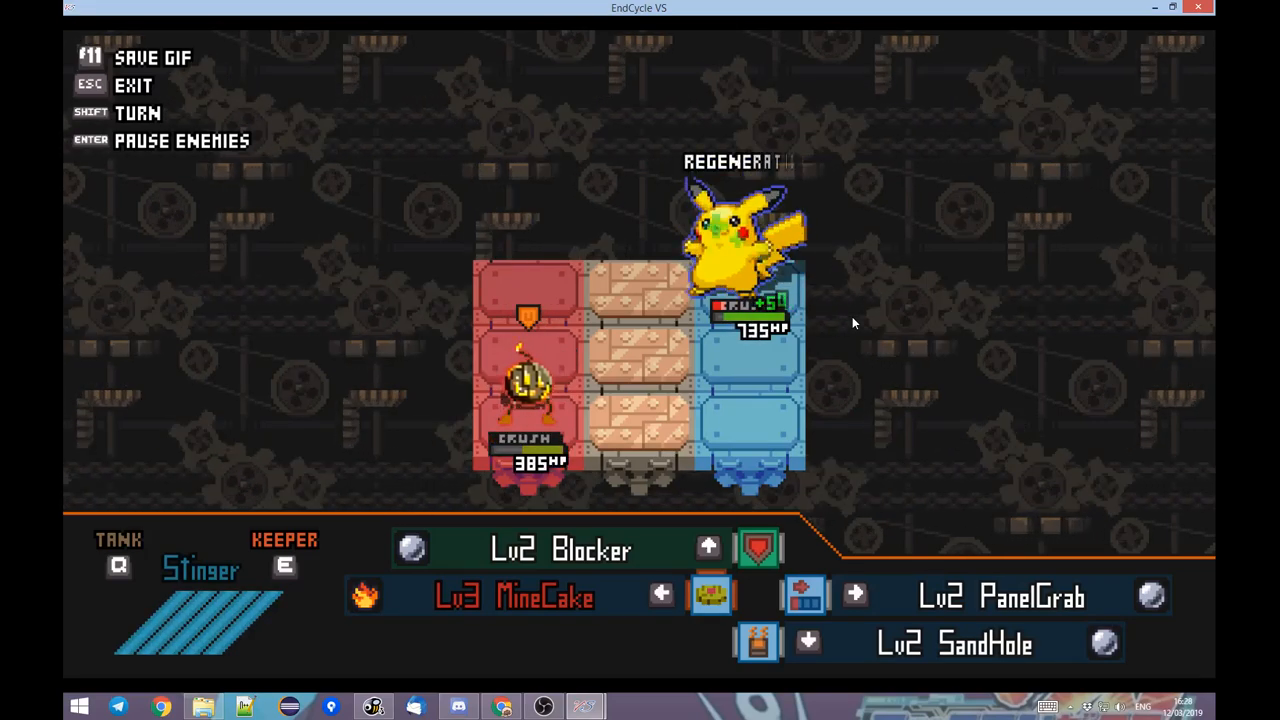
key("d")
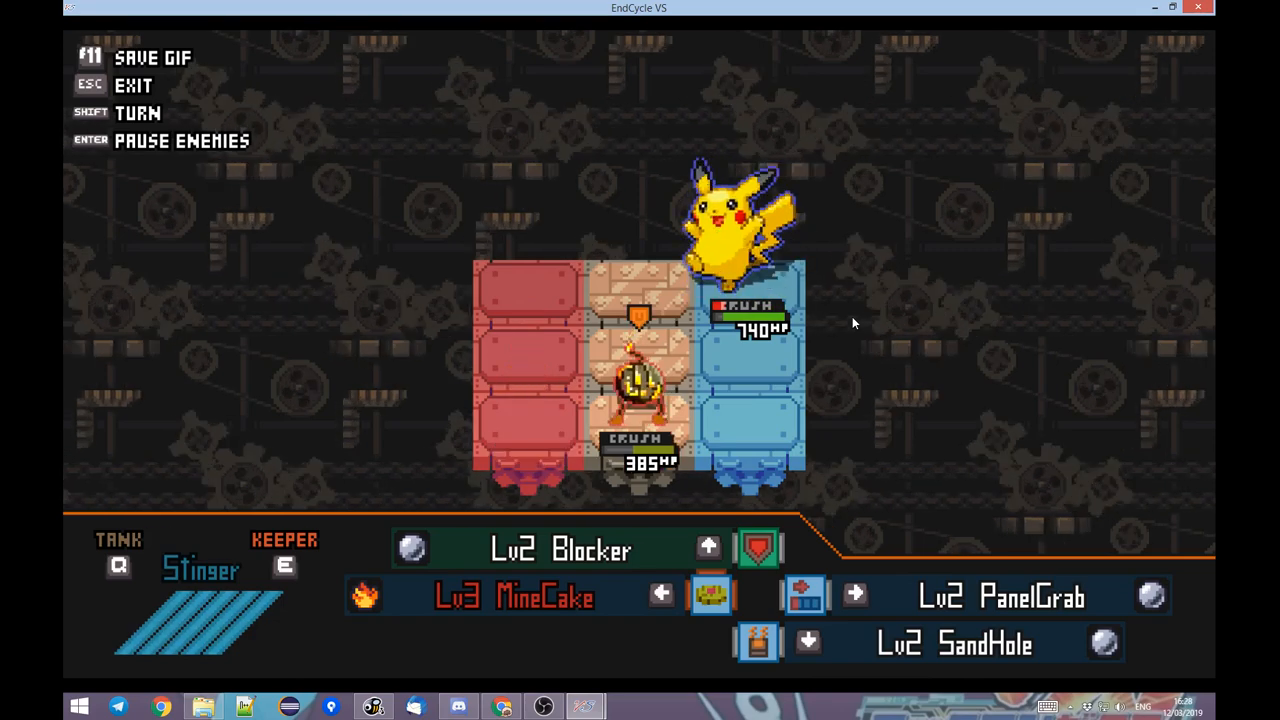
key("a")
key("w")
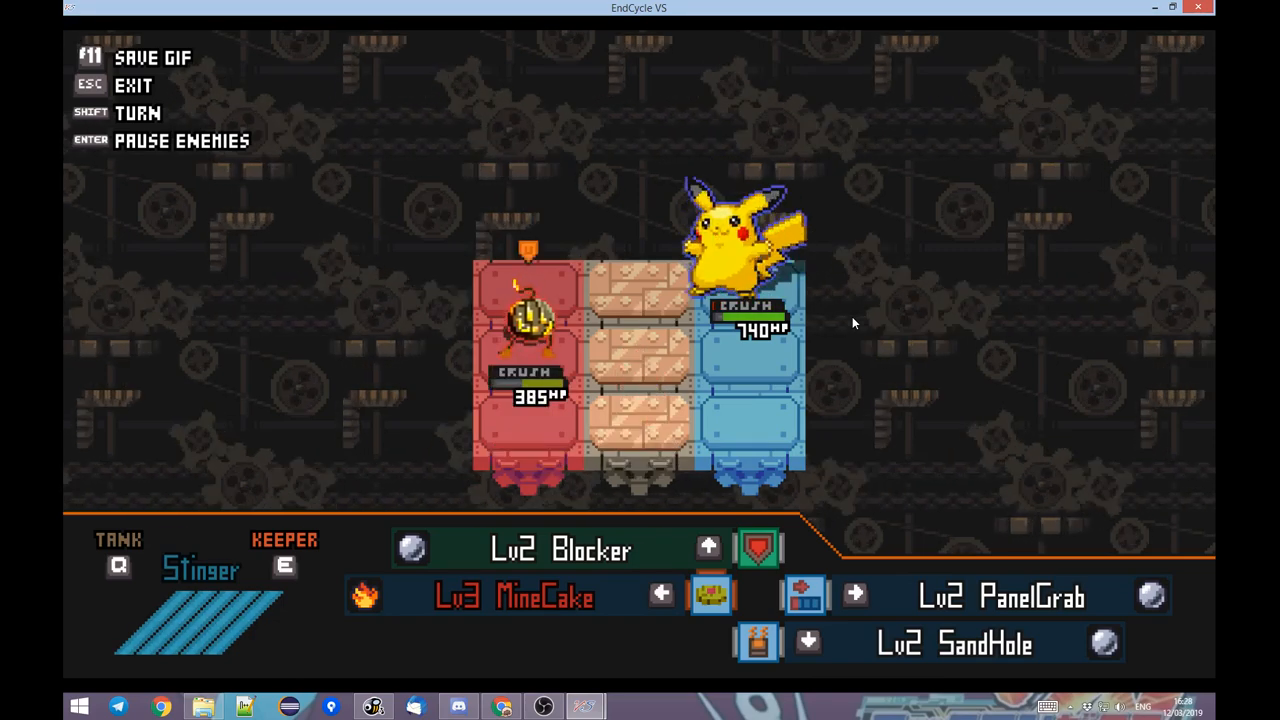
key("Escape")
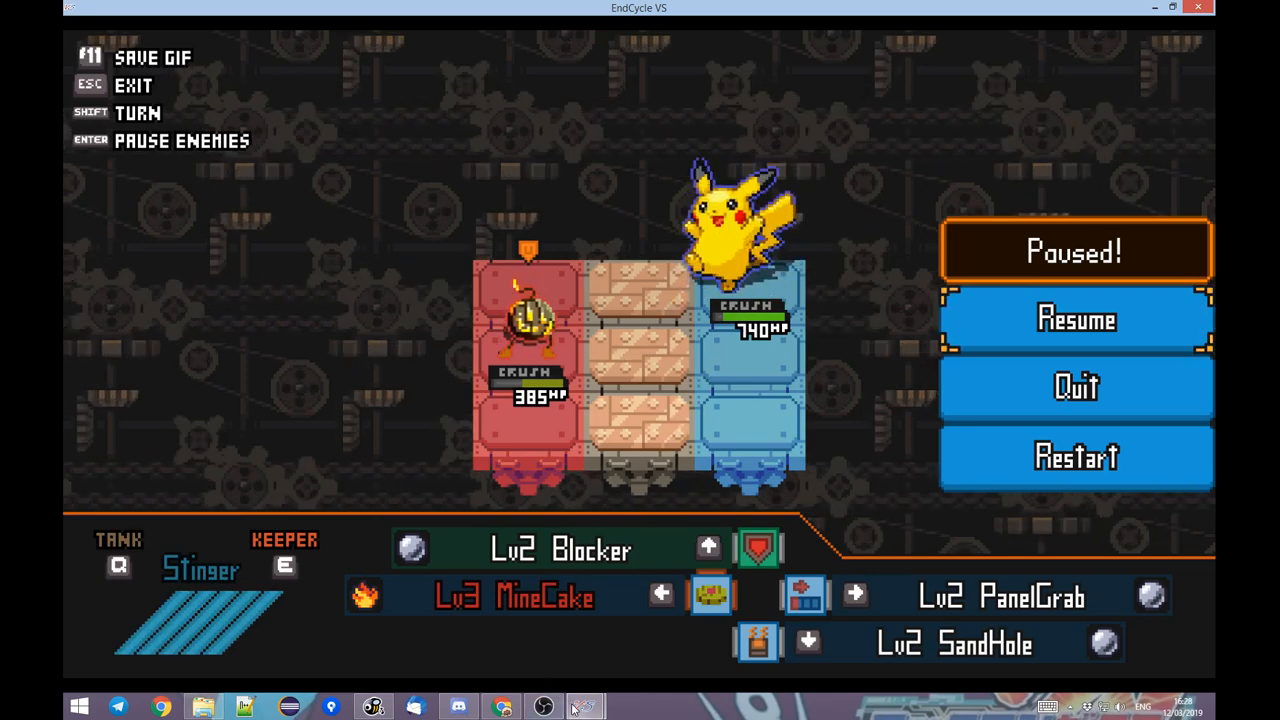
Switch to the Toolbox and compare the change conditions and moves of Pikachu AI 2 and Pikachu AI 3 with the paused battle.
left_click(619, 648)
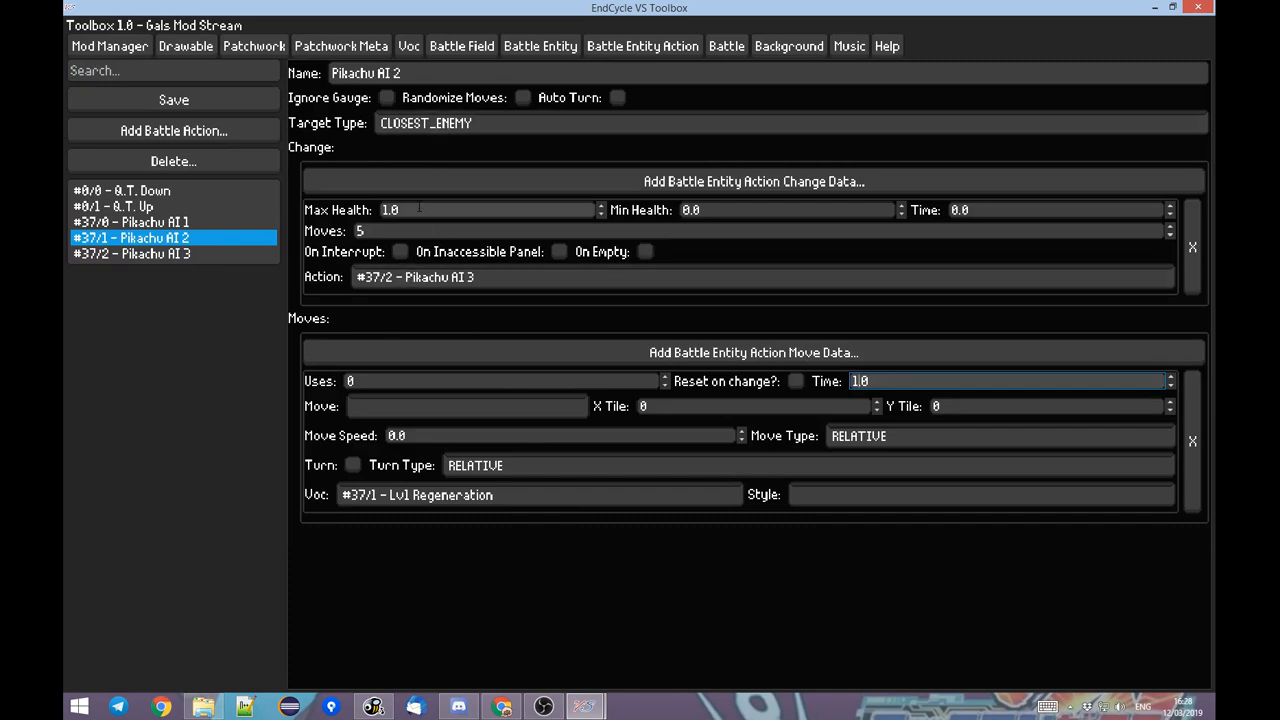
left_click(134, 245)
left_click(178, 254)
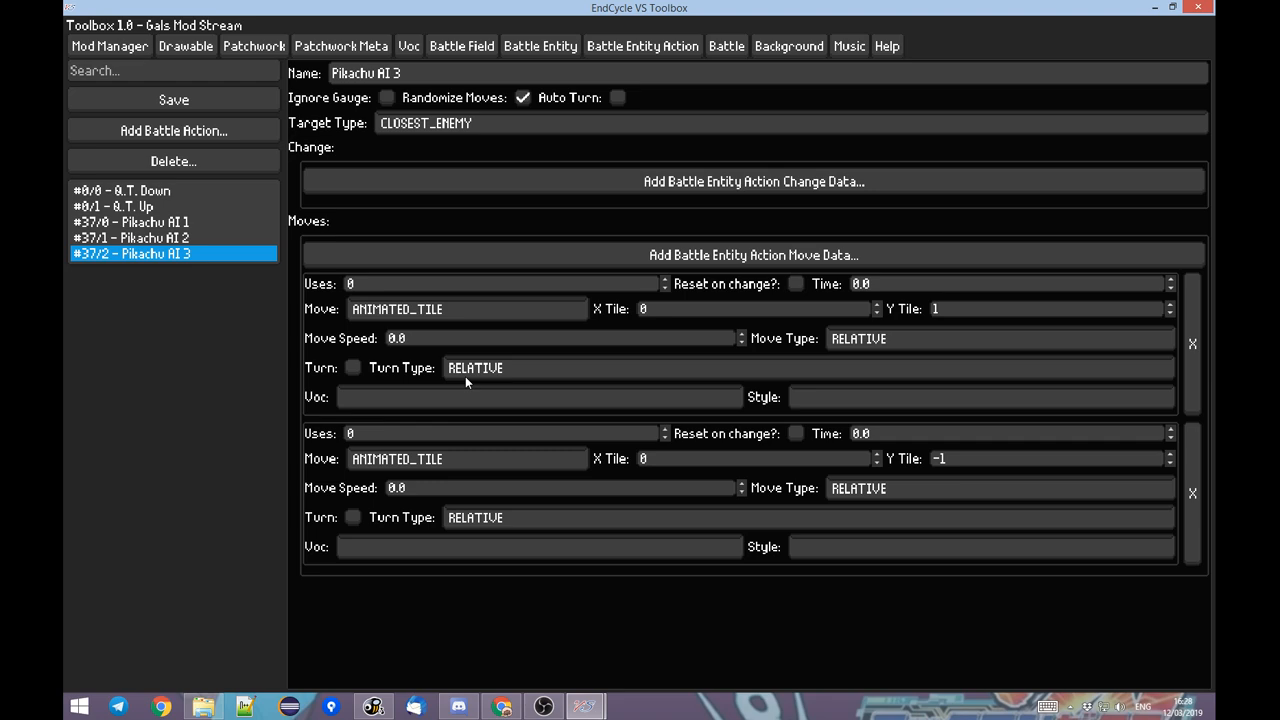
mouse_move(585, 706)
left_click(138, 238)
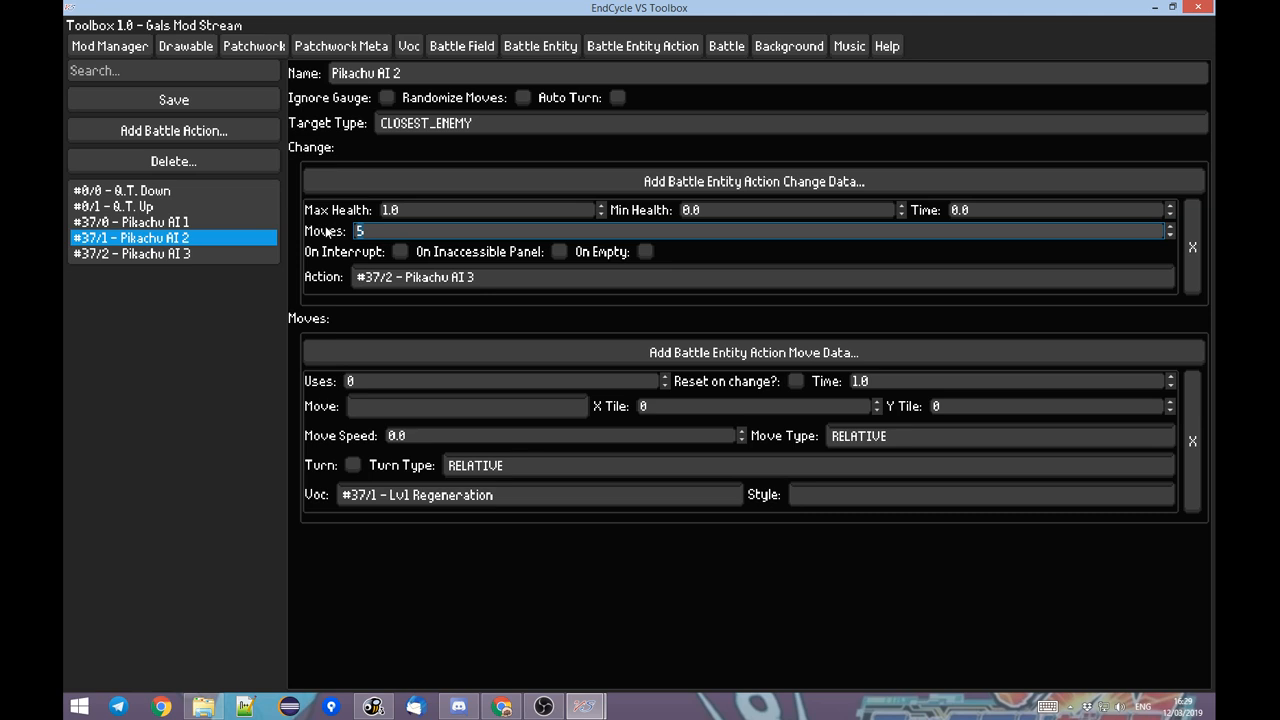
left_click(150, 254)
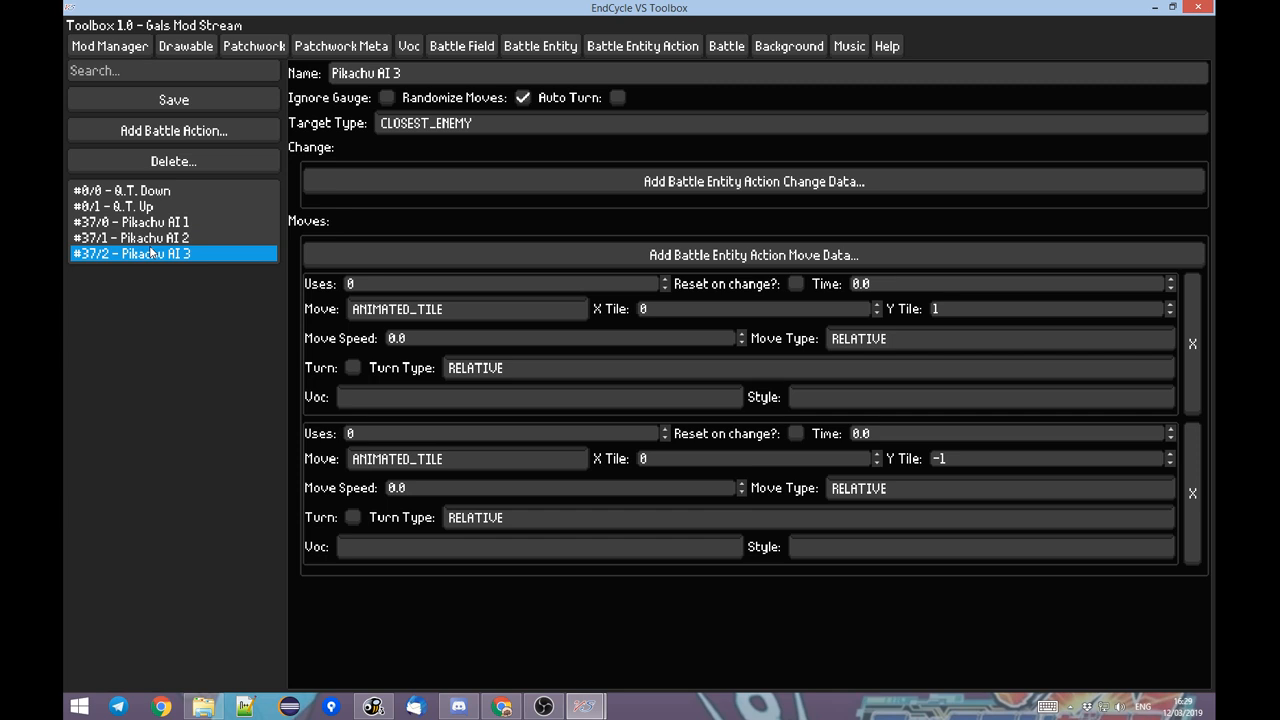
left_click(172, 238)
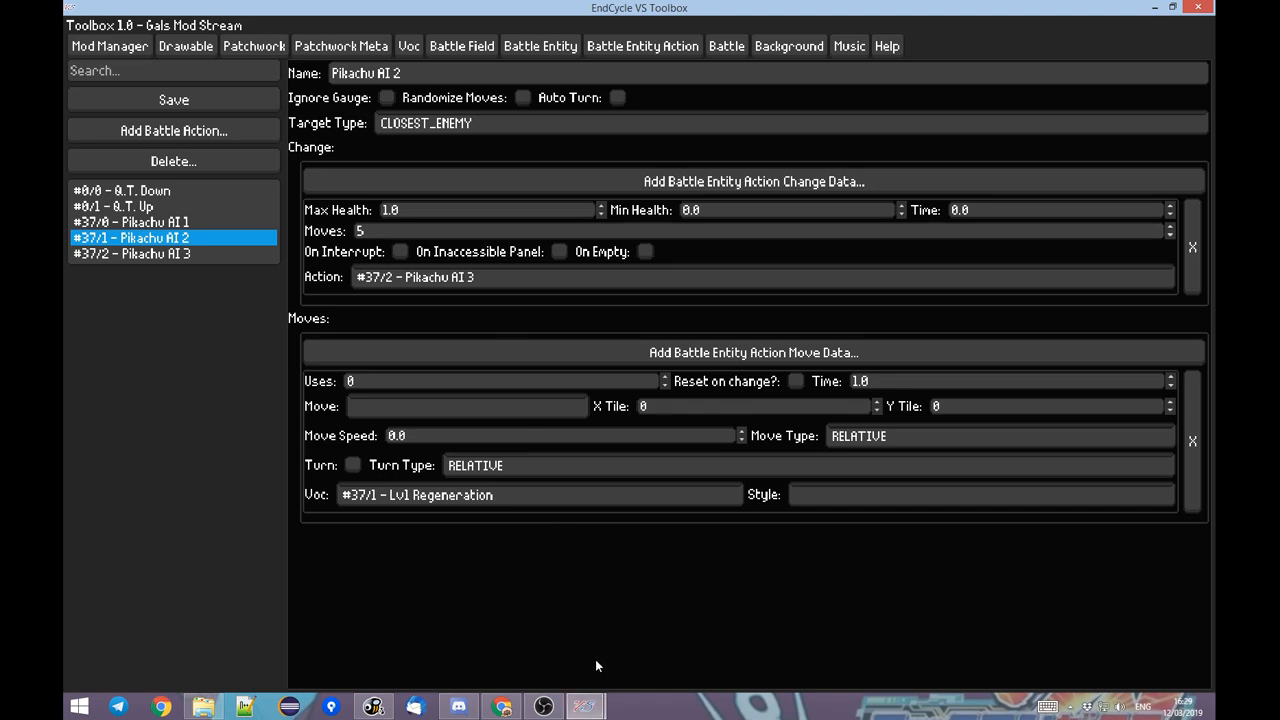
left_click(524, 620)
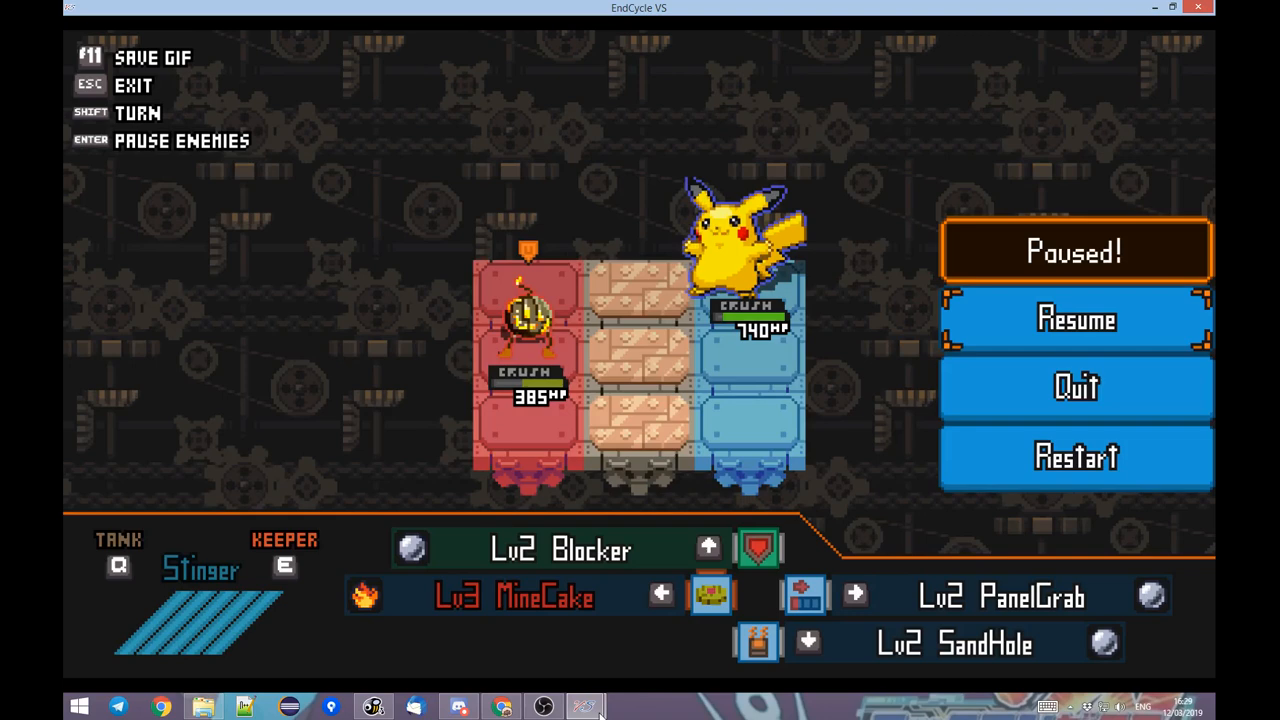
mouse_move(597, 711)
left_click(669, 616)
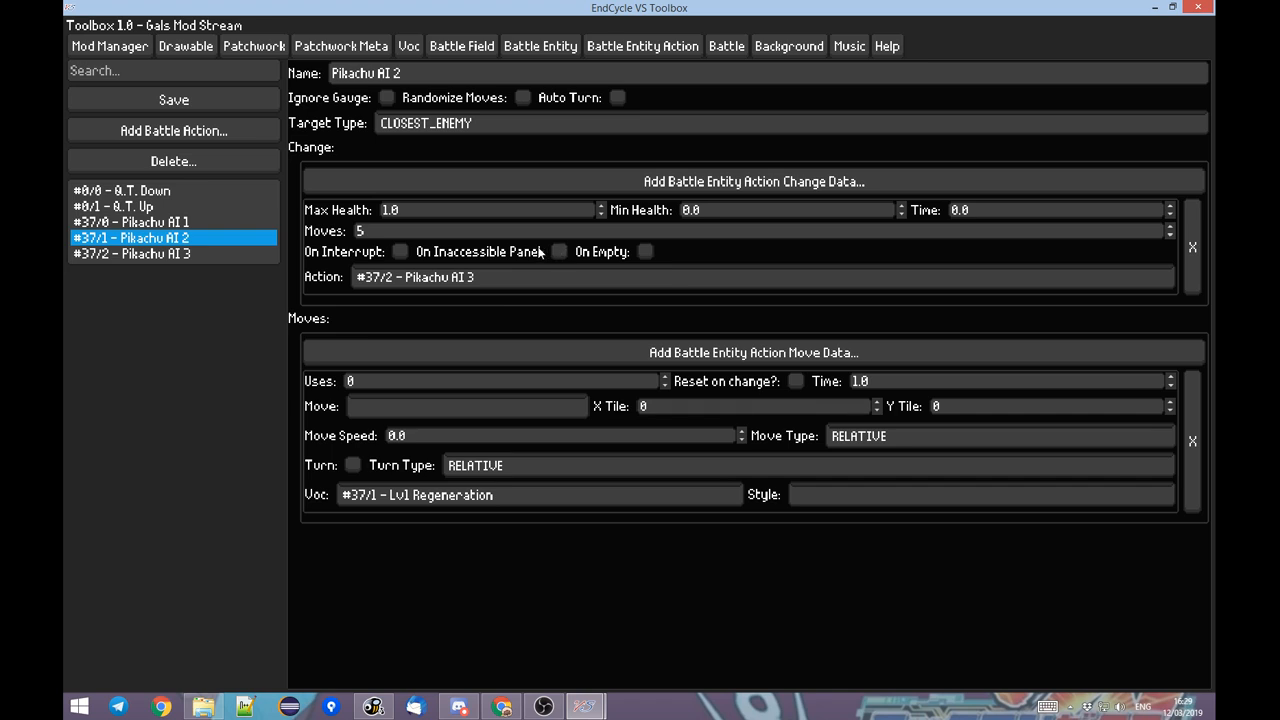
Add a new background to the mod and name it New BG.
left_click(819, 50)
left_click(224, 132)
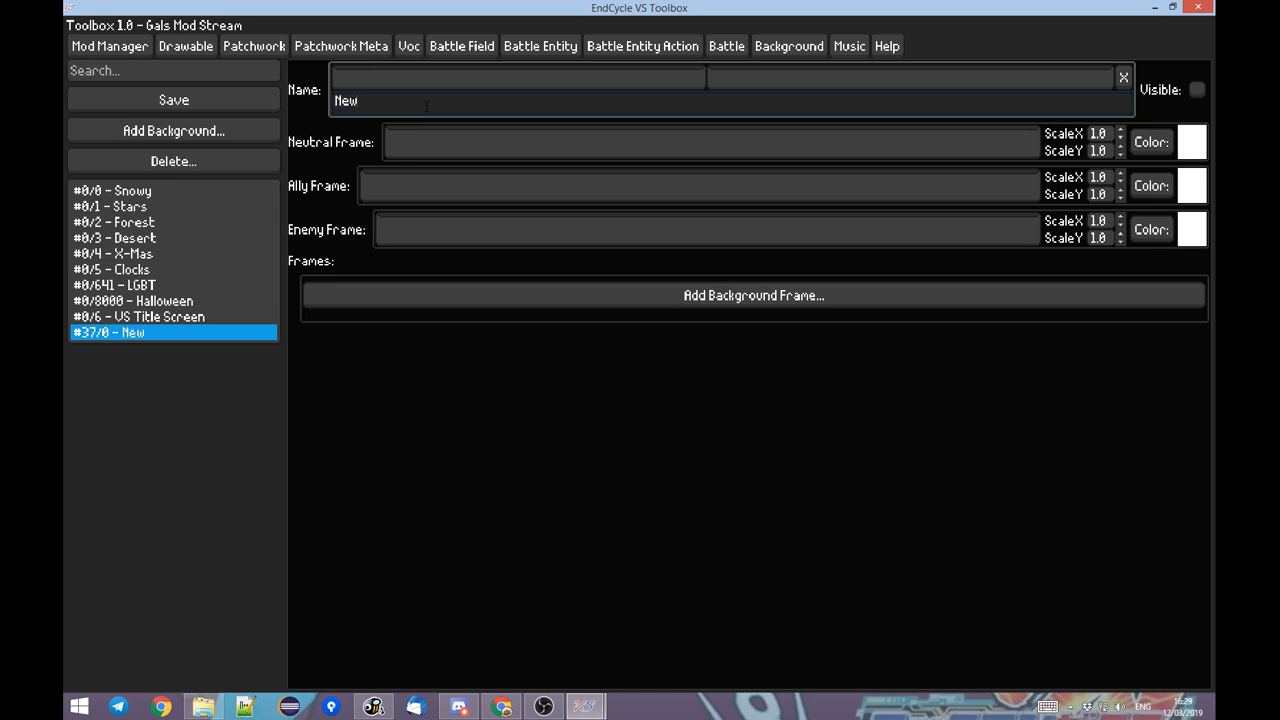
key("alt+Tab")
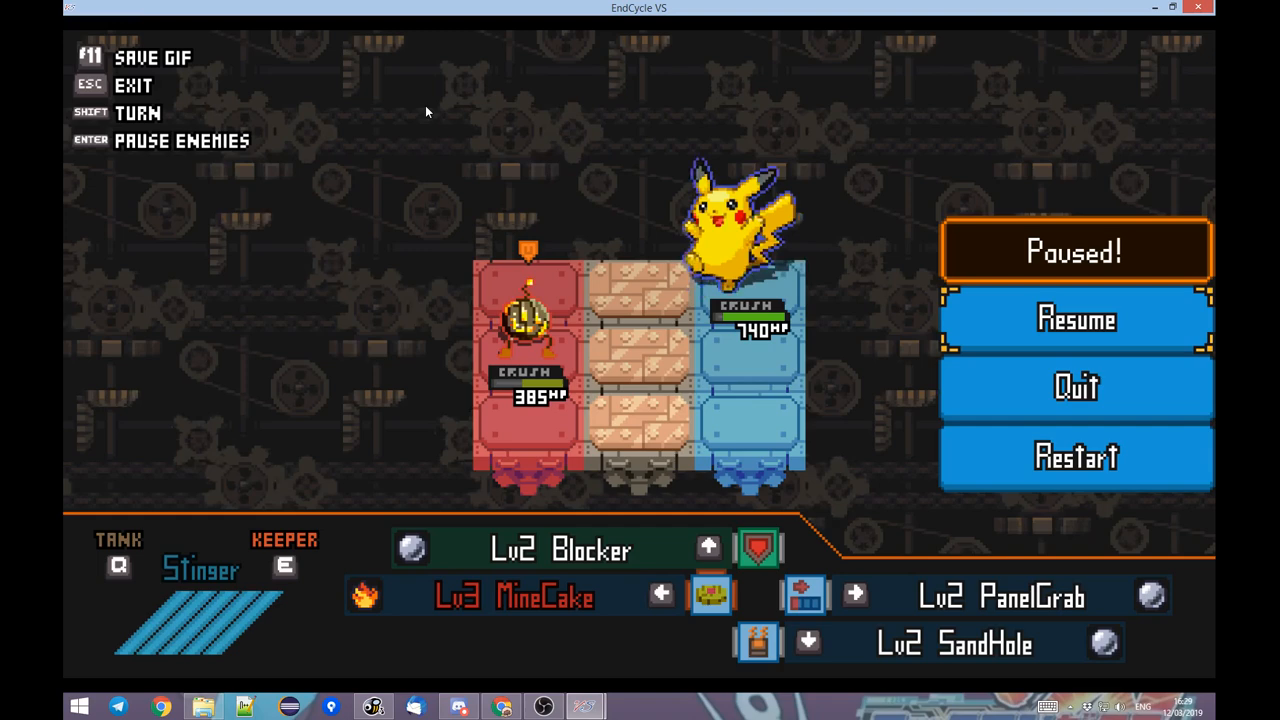
key("alt+Tab")
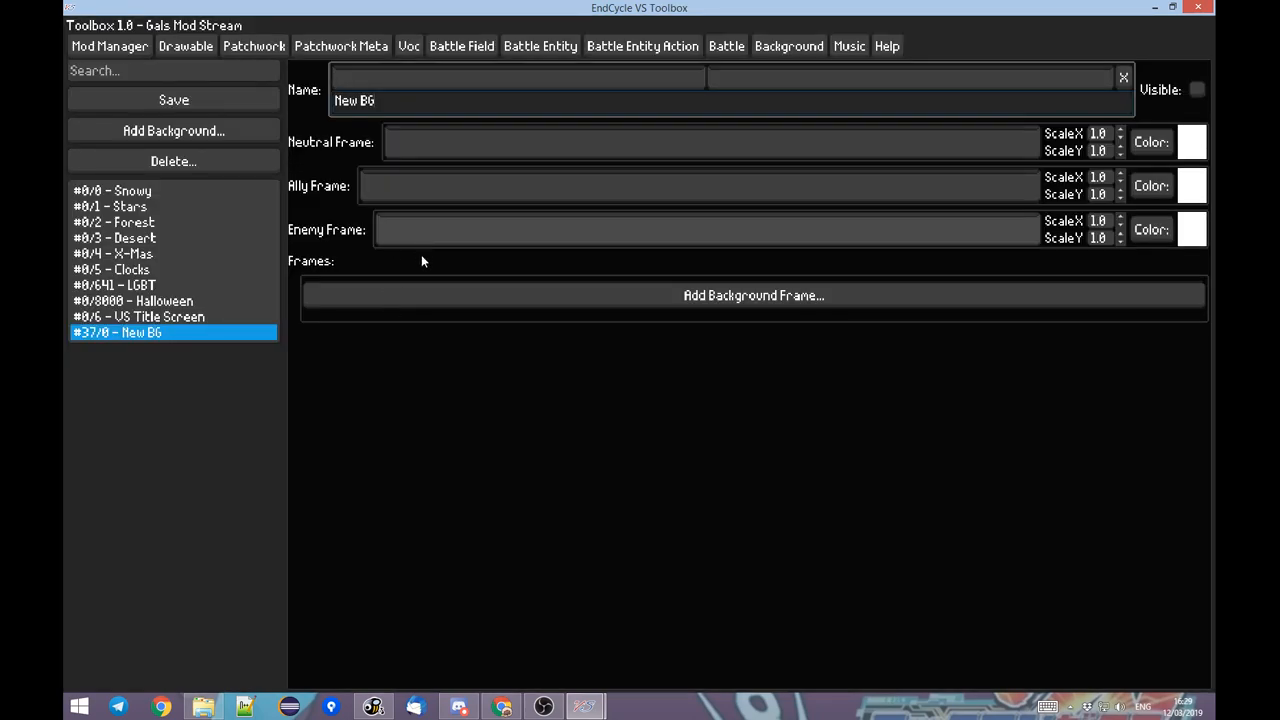
key("alt+Tab")
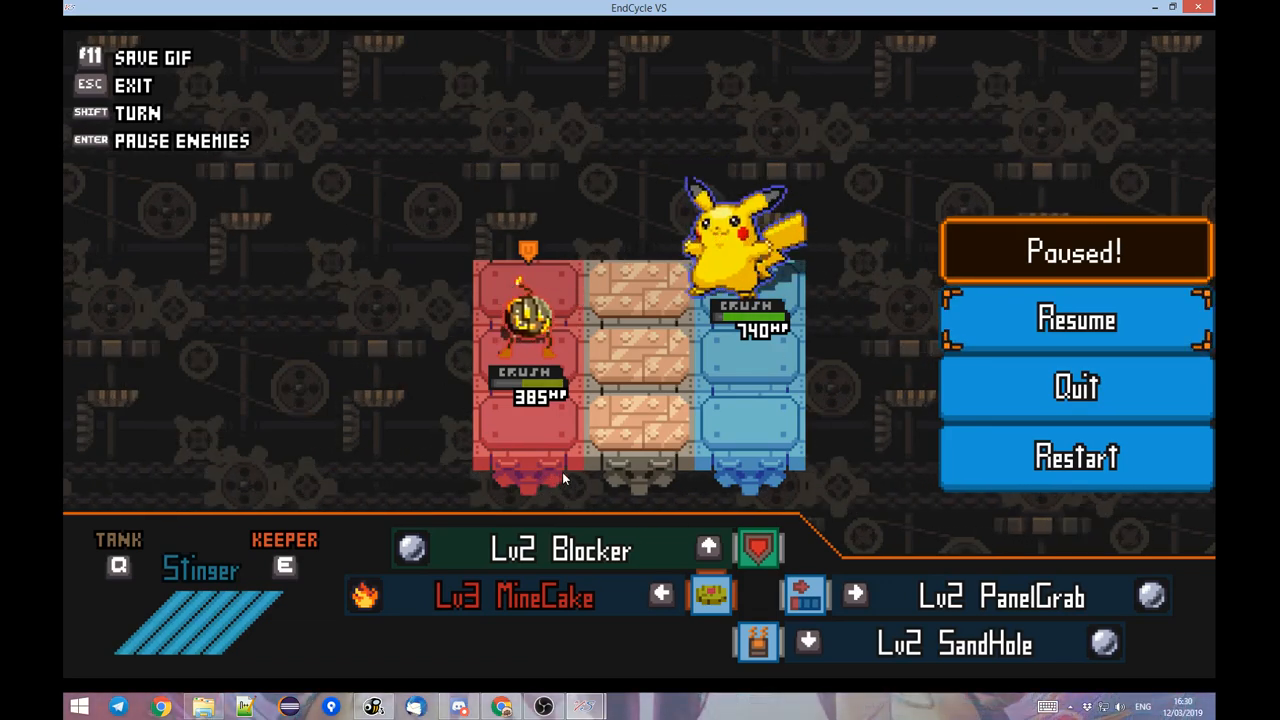
key("Escape")
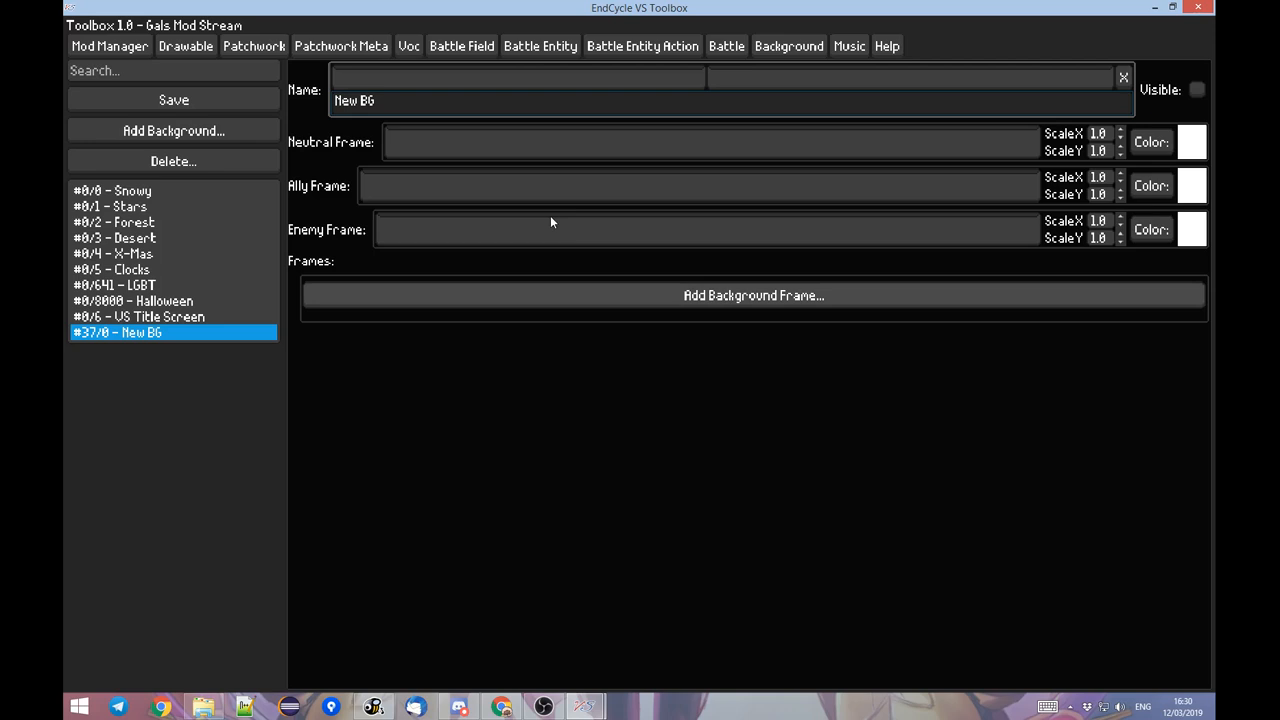
left_click(430, 292)
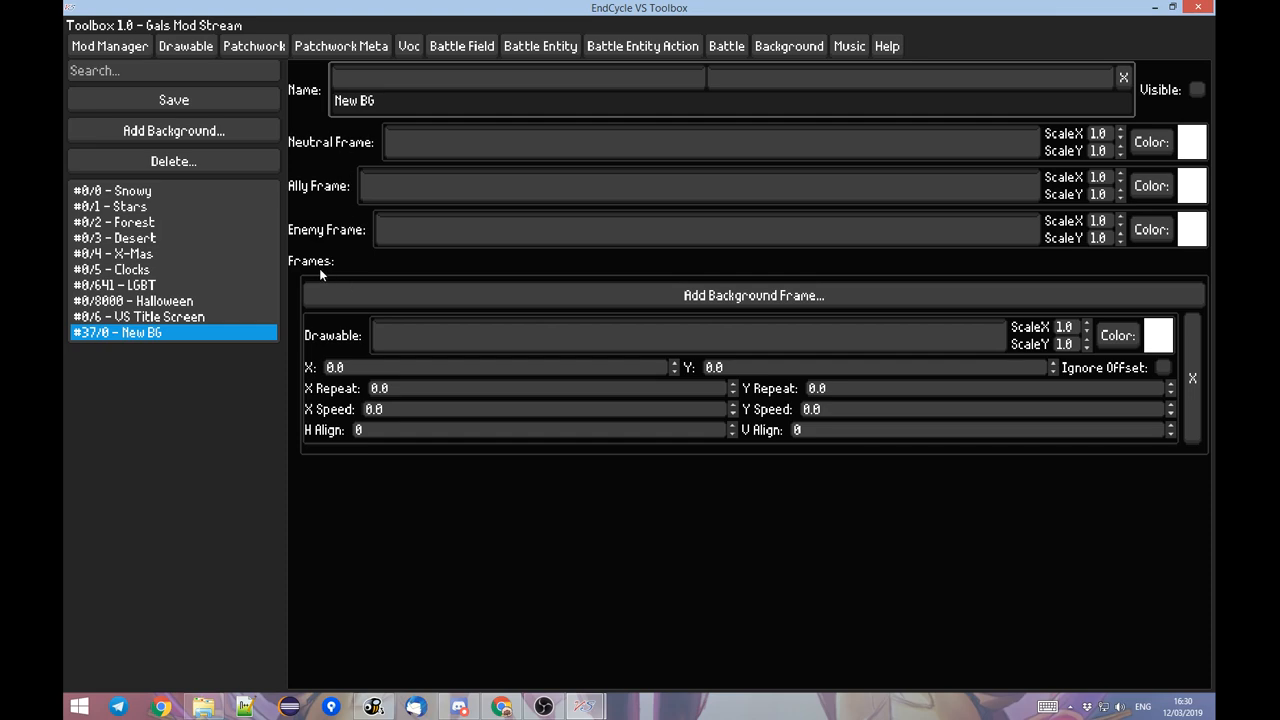
mouse_move(578, 704)
left_click(535, 615)
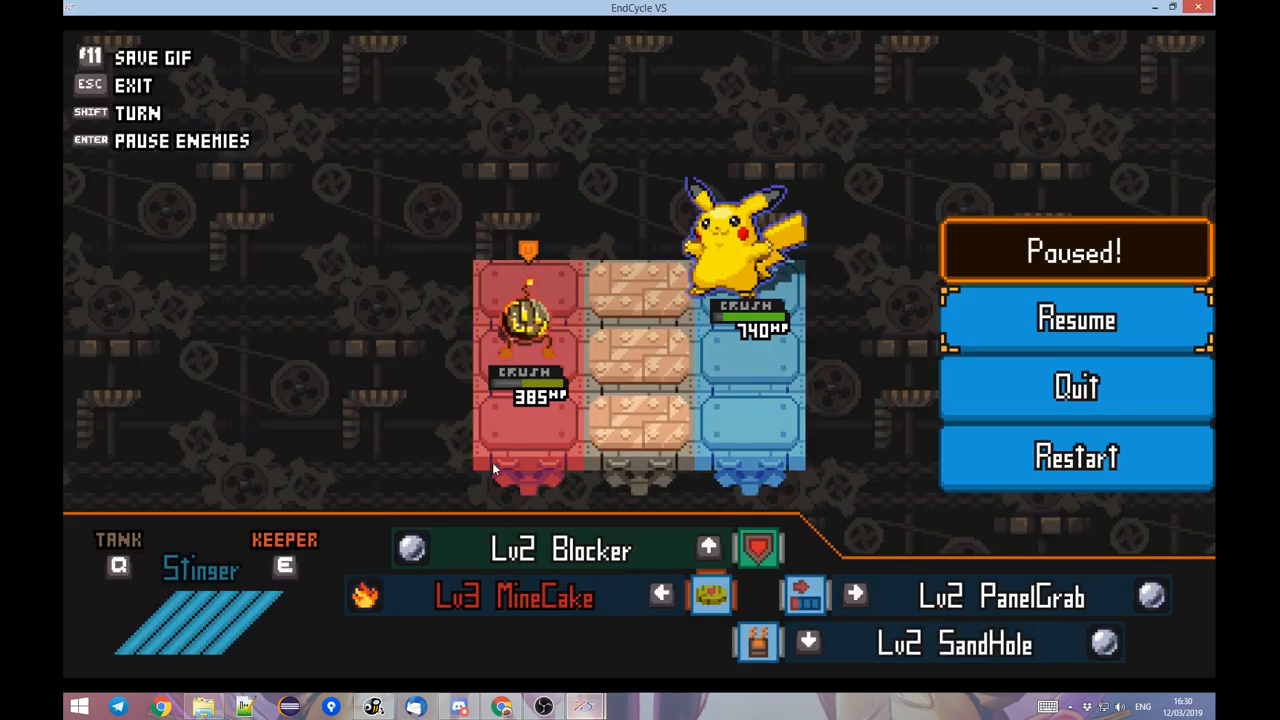
left_click(1191, 377)
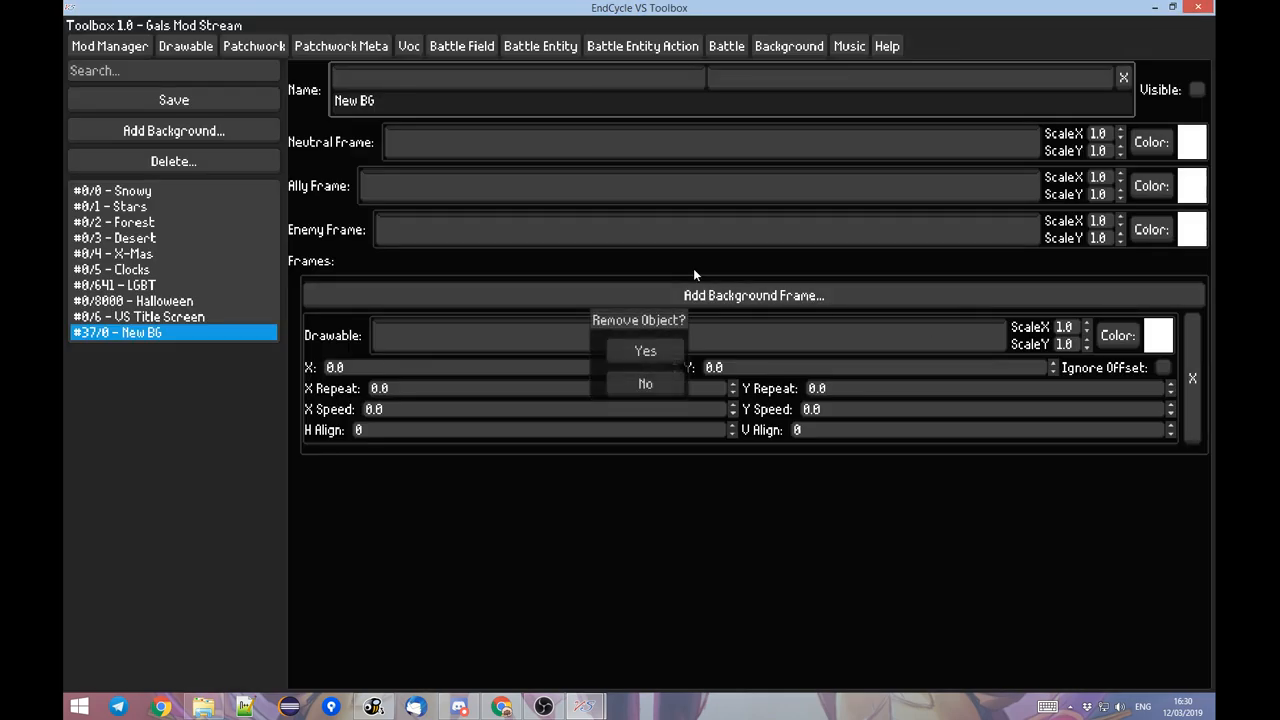
left_click(647, 355)
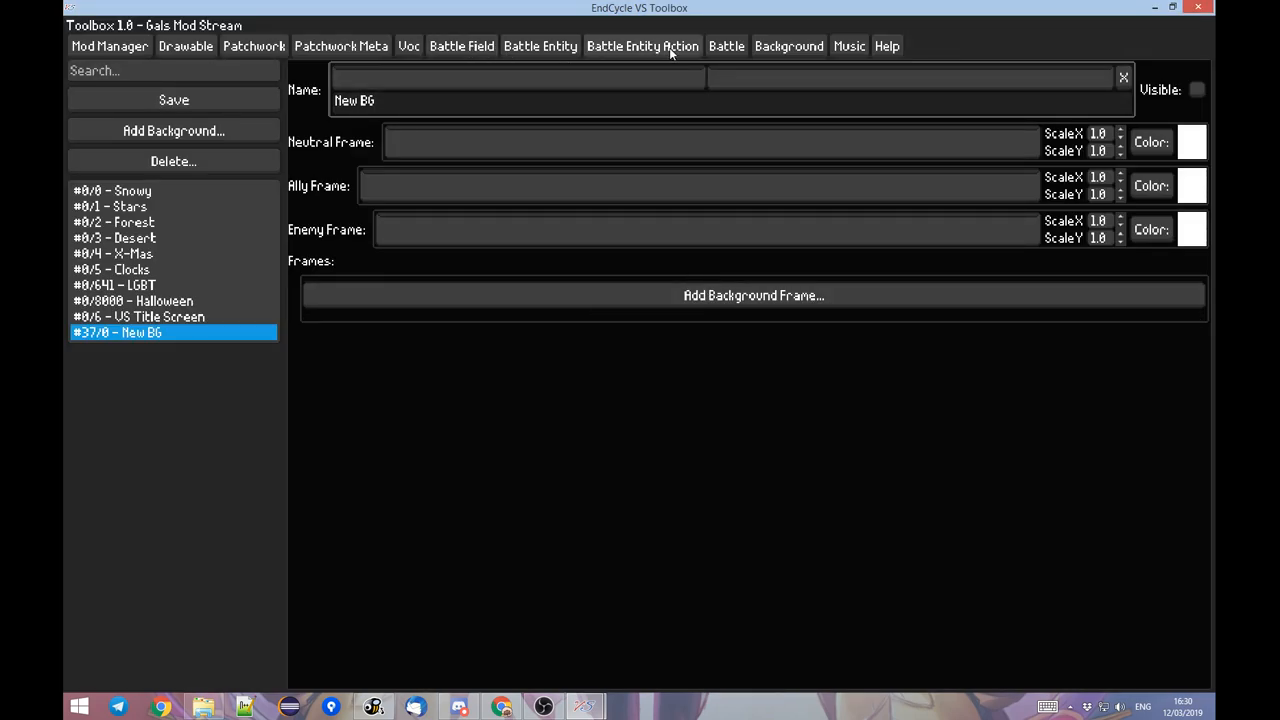
Set the background of the Pikachu Fight battle to New BG.
left_click(726, 46)
left_click(428, 227)
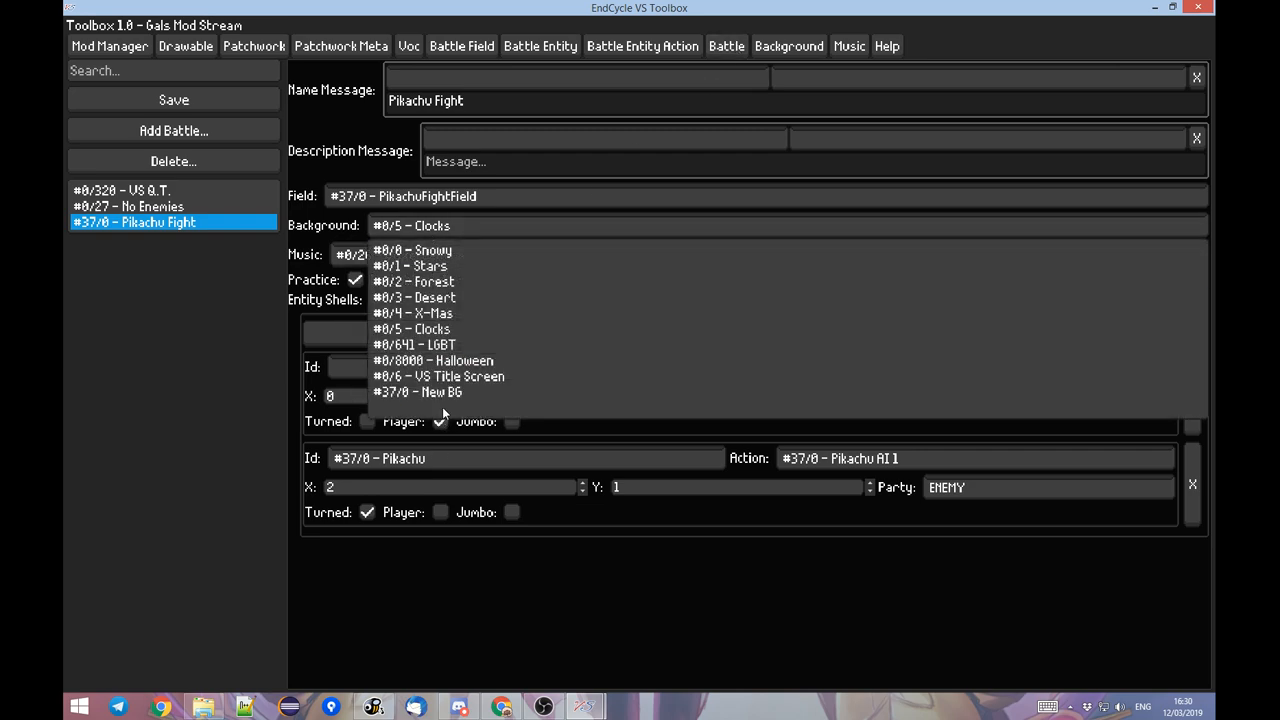
left_click(441, 391)
Switch to the game, leave the current battle, start the Pikachu training battle again from the inventory, and pause it.
key("alt+Tab")
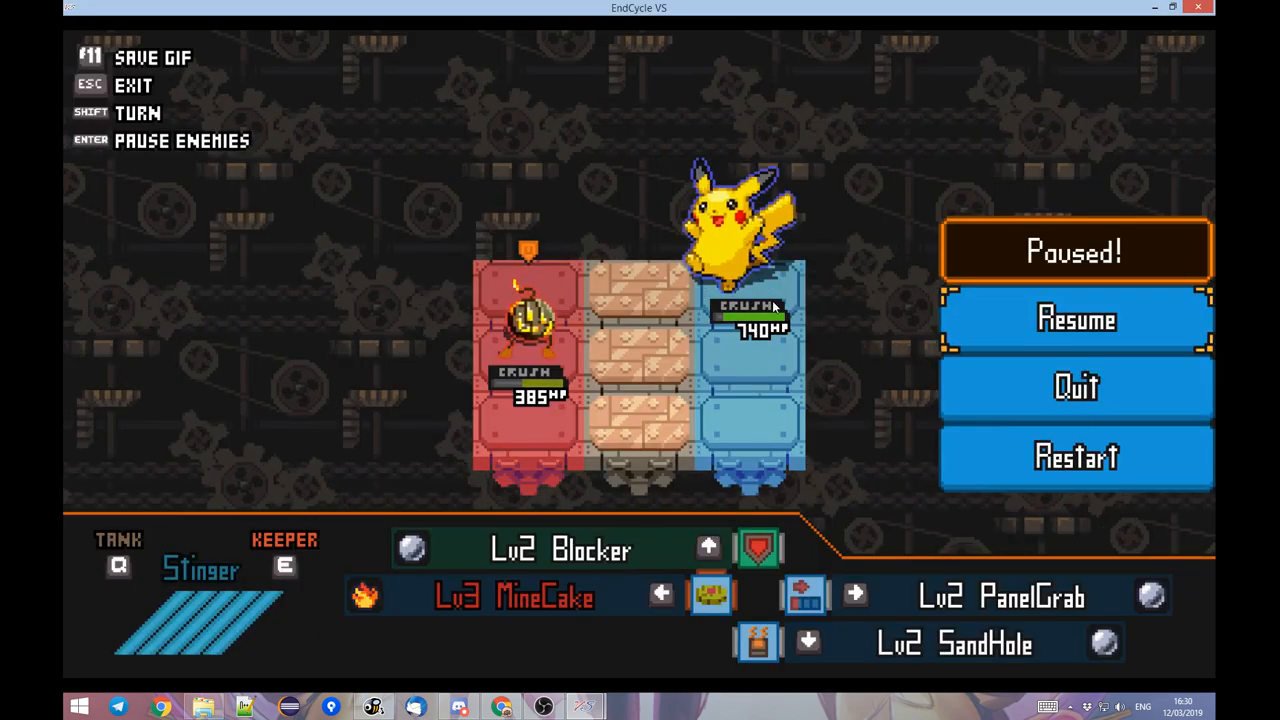
key("Escape")
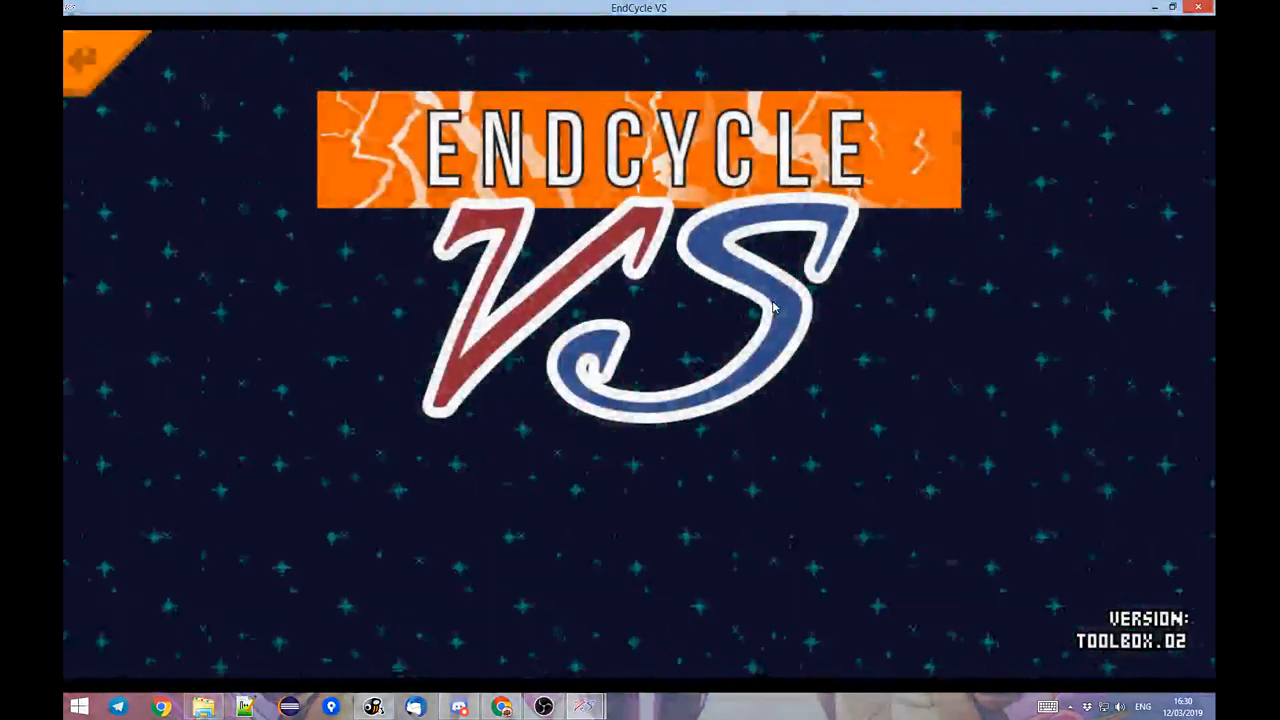
key("Down")
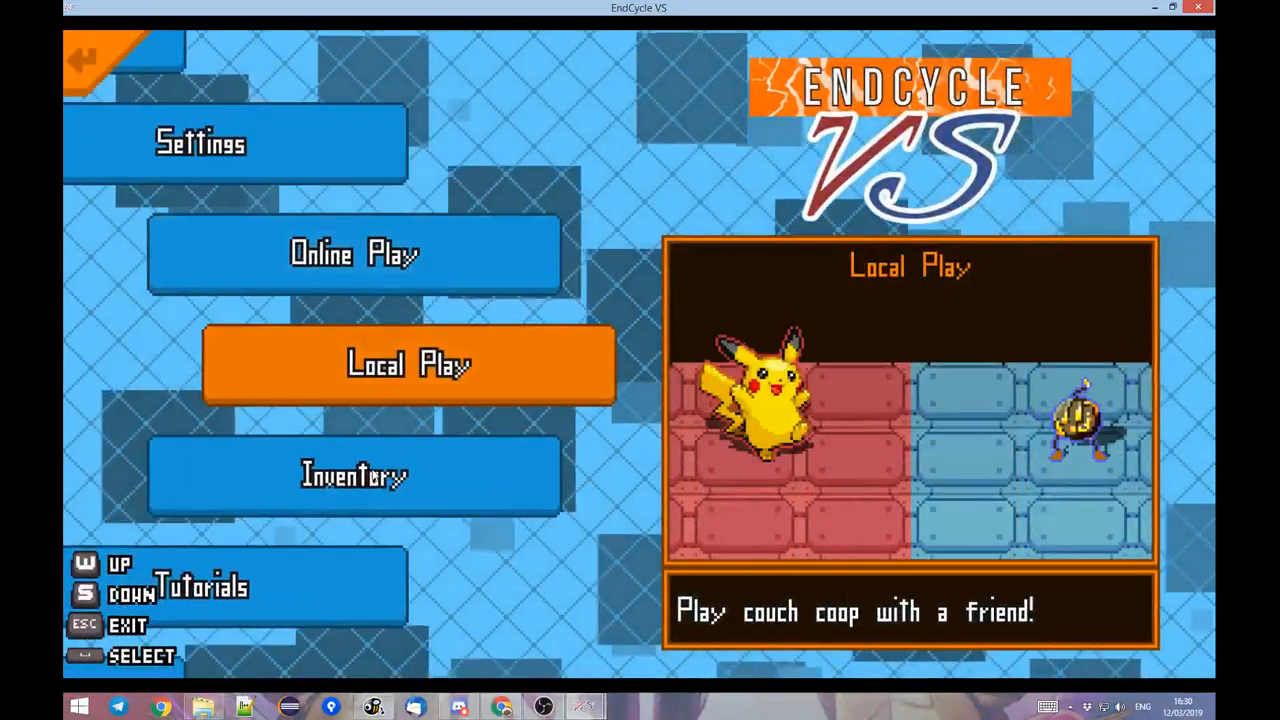
key("Down")
left_click(449, 380)
left_click(118, 410)
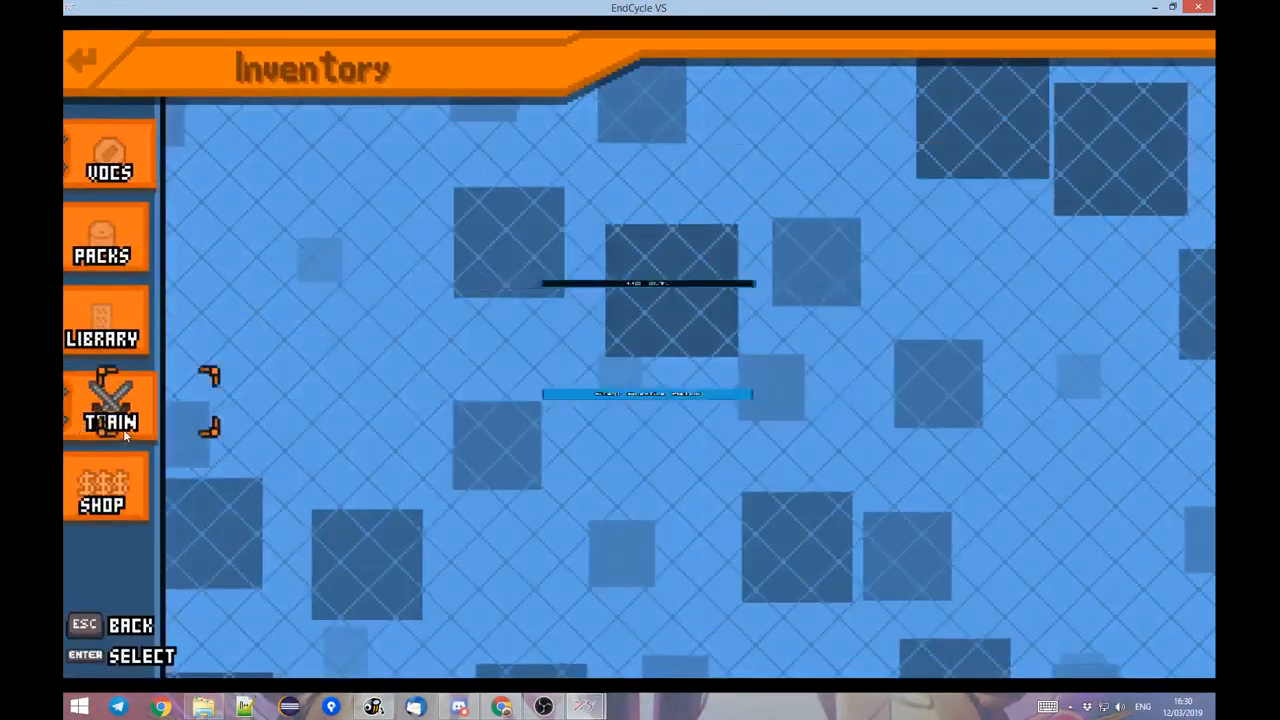
left_click(436, 285)
left_click(474, 387)
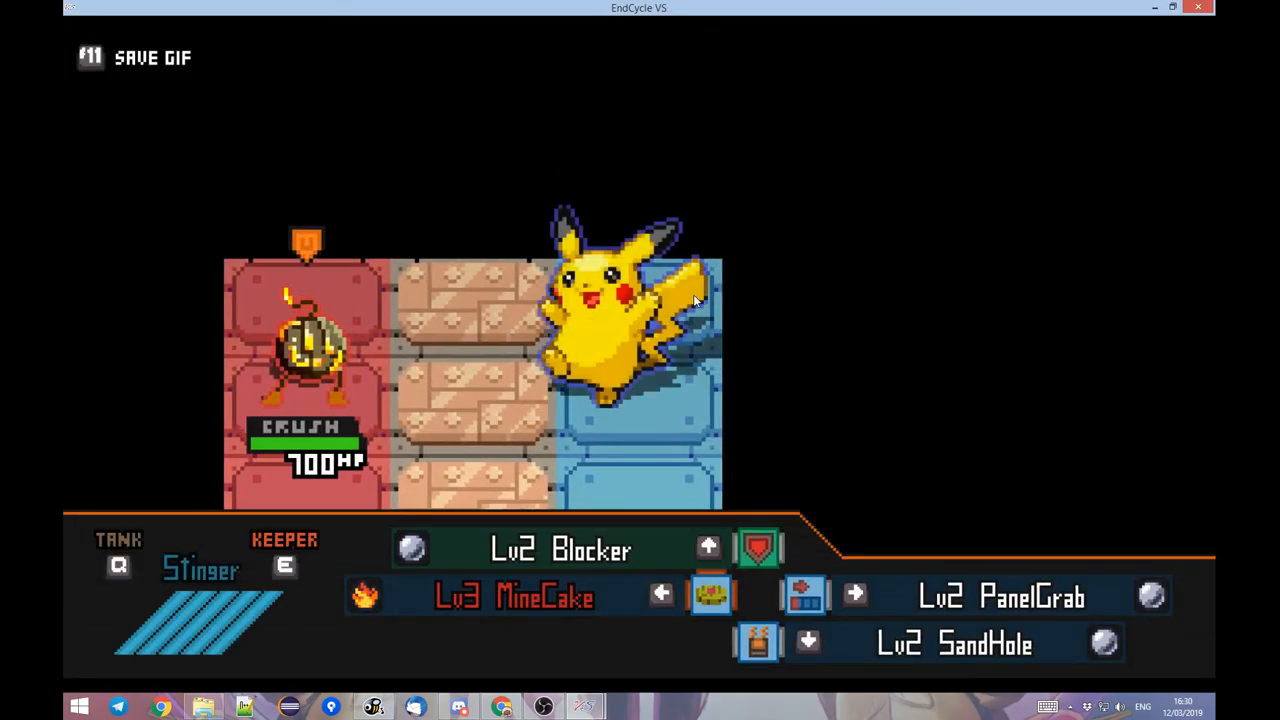
key("Escape")
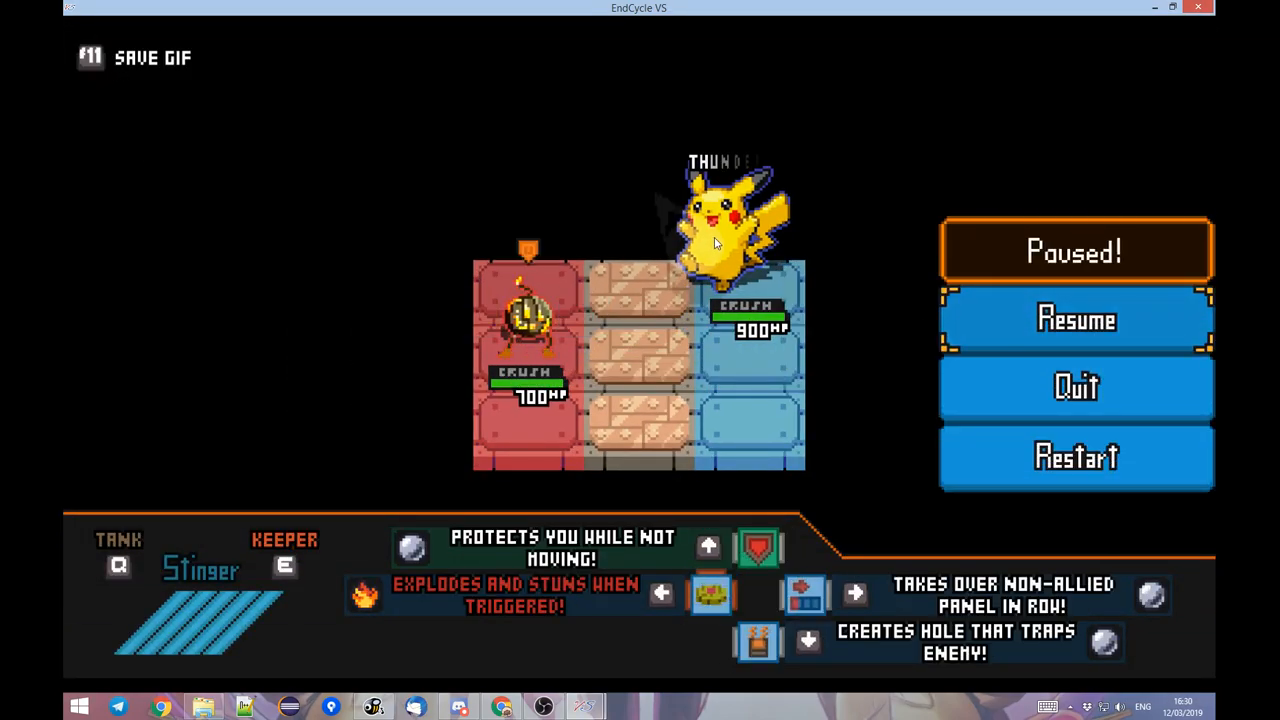
Return to the Toolbox, view the Stars background's frames as a reference, and add a background frame to New BG.
key("alt+Tab")
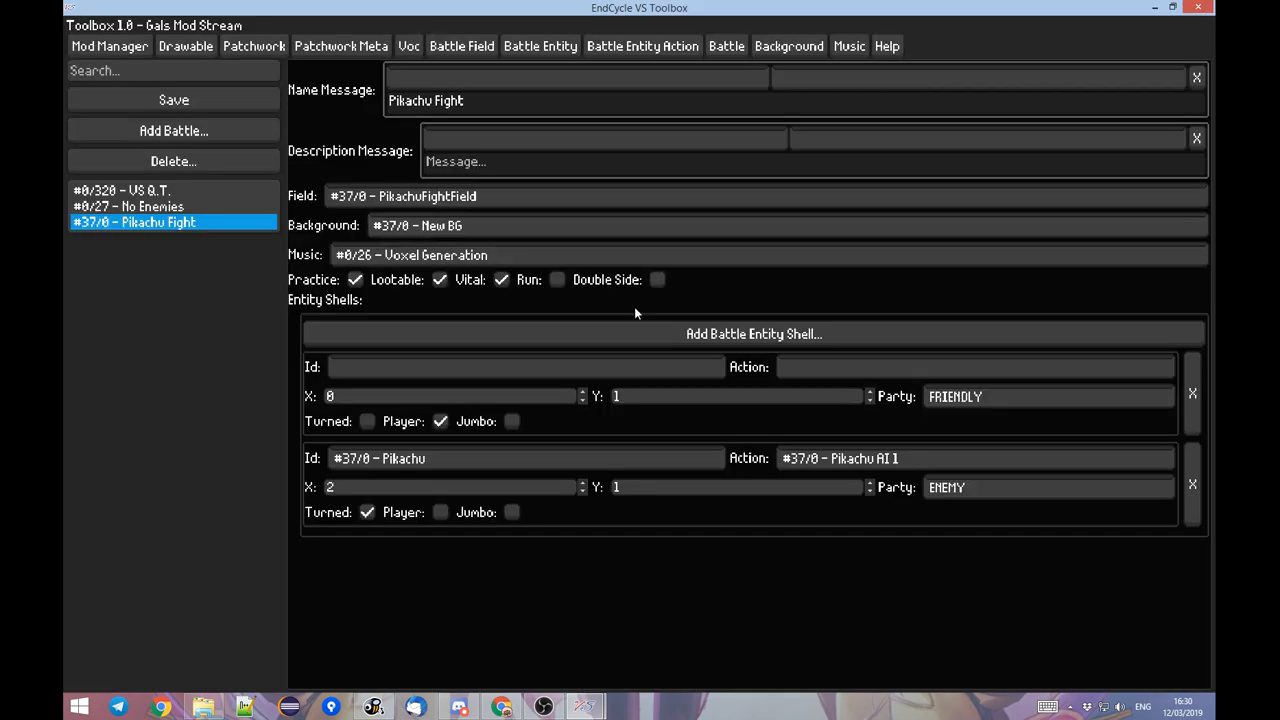
left_click(640, 46)
left_click(728, 46)
left_click(769, 48)
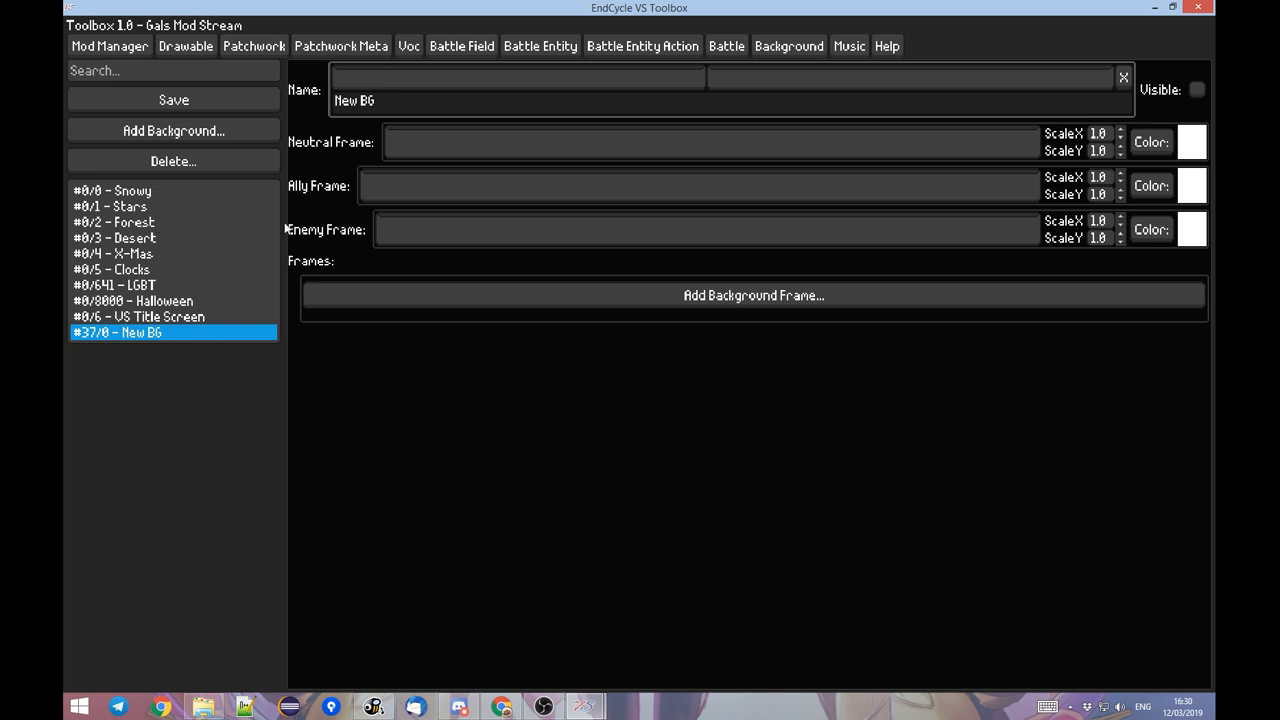
left_click(112, 207)
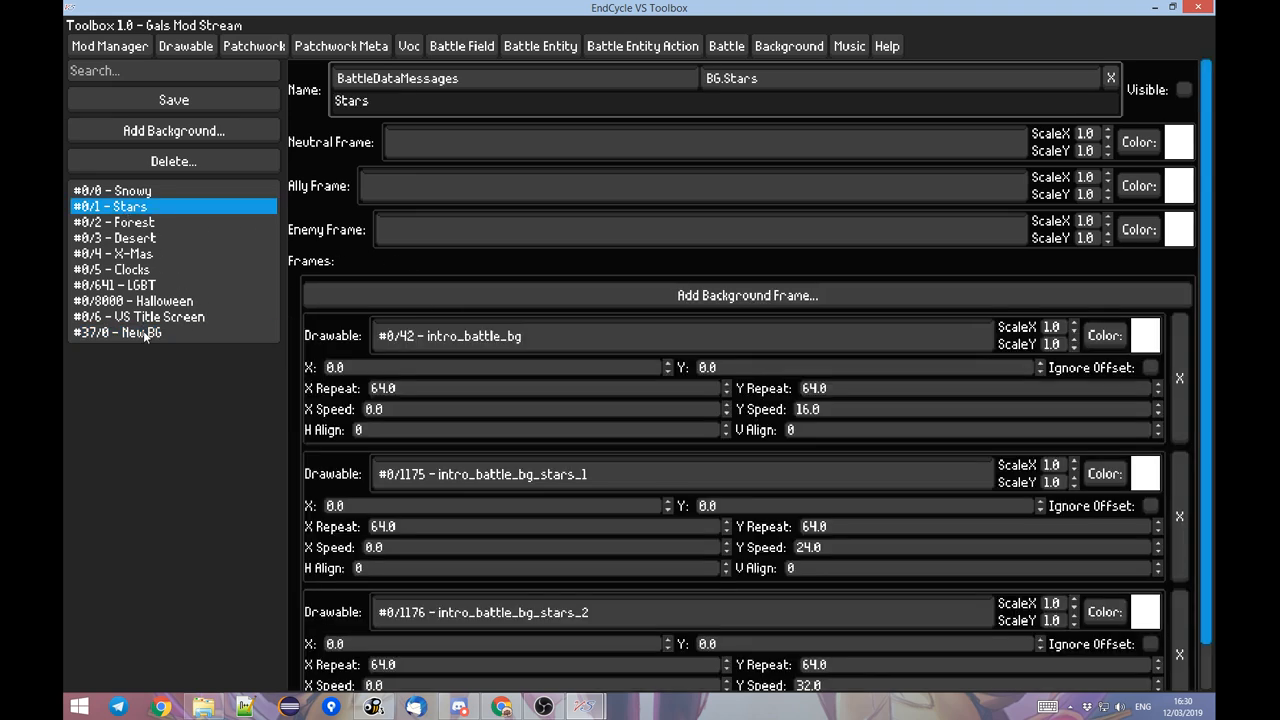
left_click(145, 333)
left_click(404, 290)
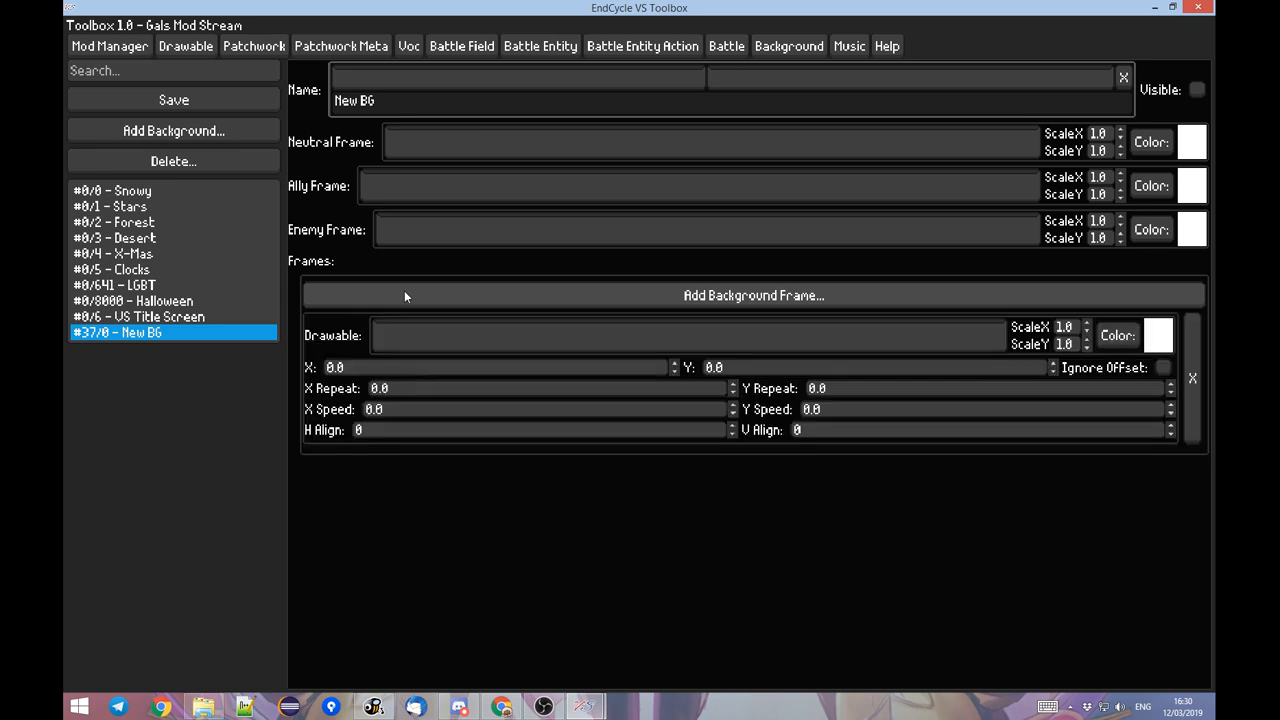
Set the New BG frame's drawable to intro_battle_bg_stars_1 and check it in the paused battle.
left_click(516, 341)
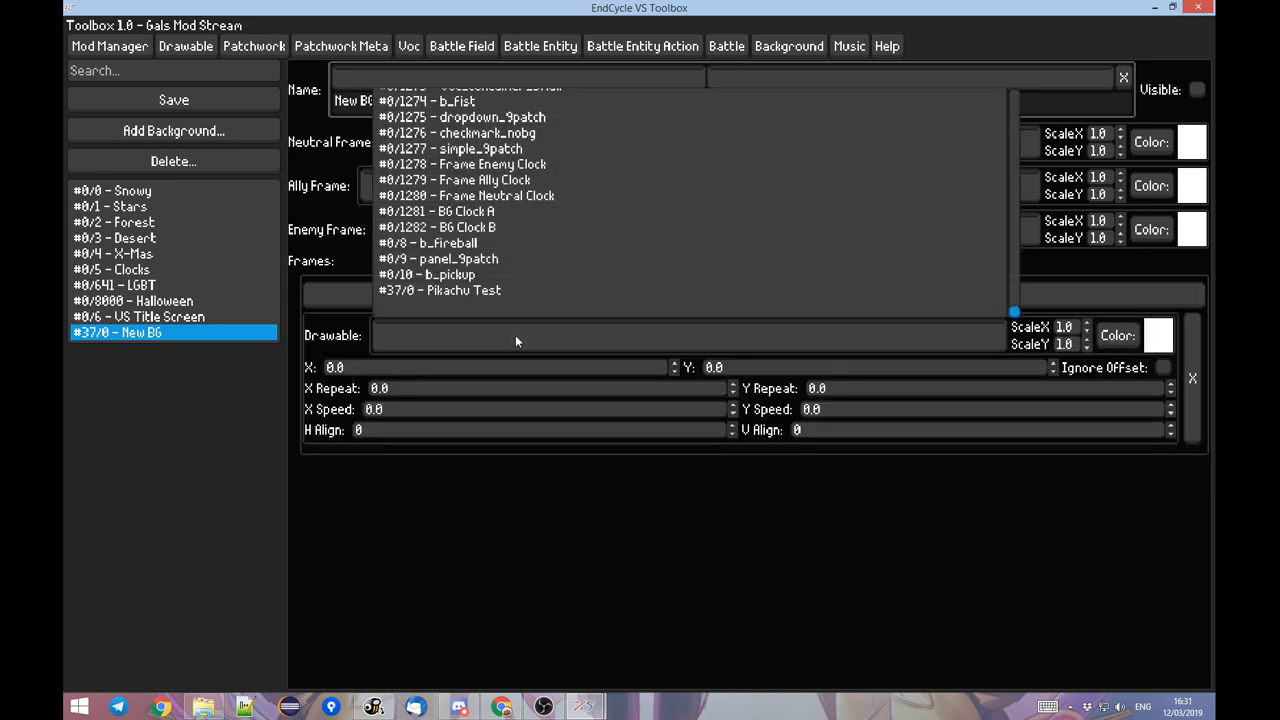
type("star")
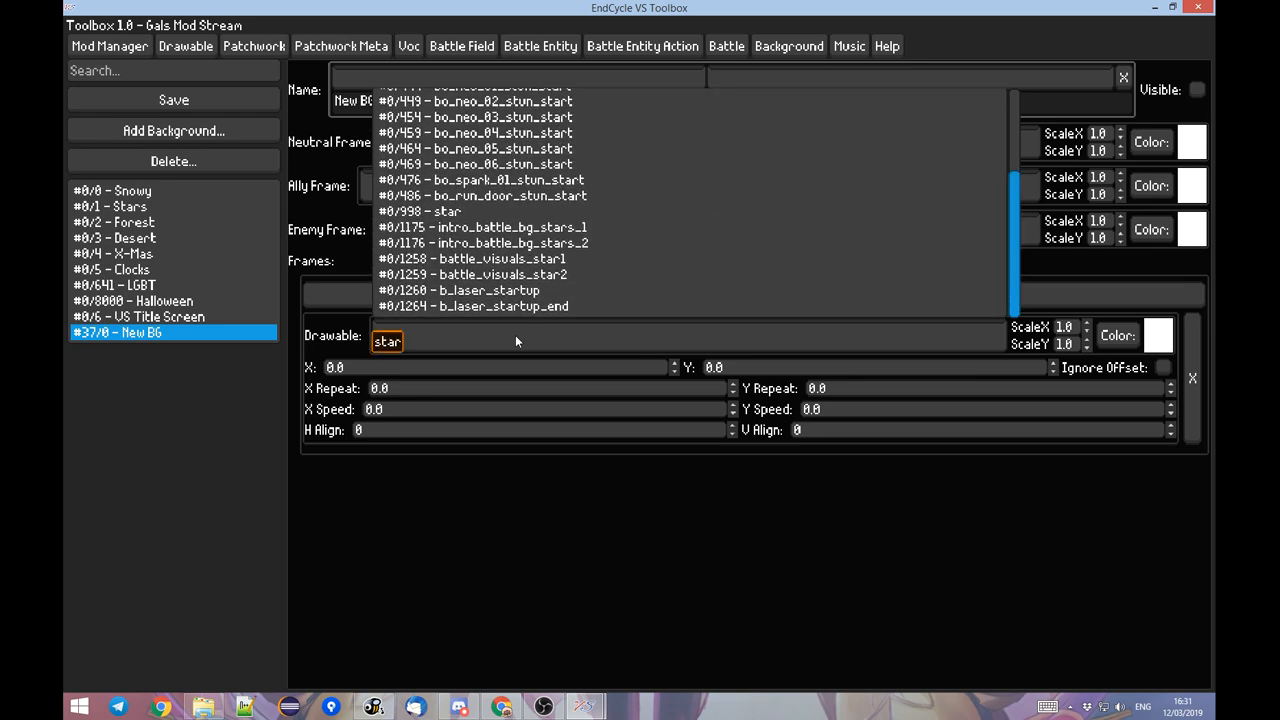
left_click(530, 227)
key("alt+Tab")
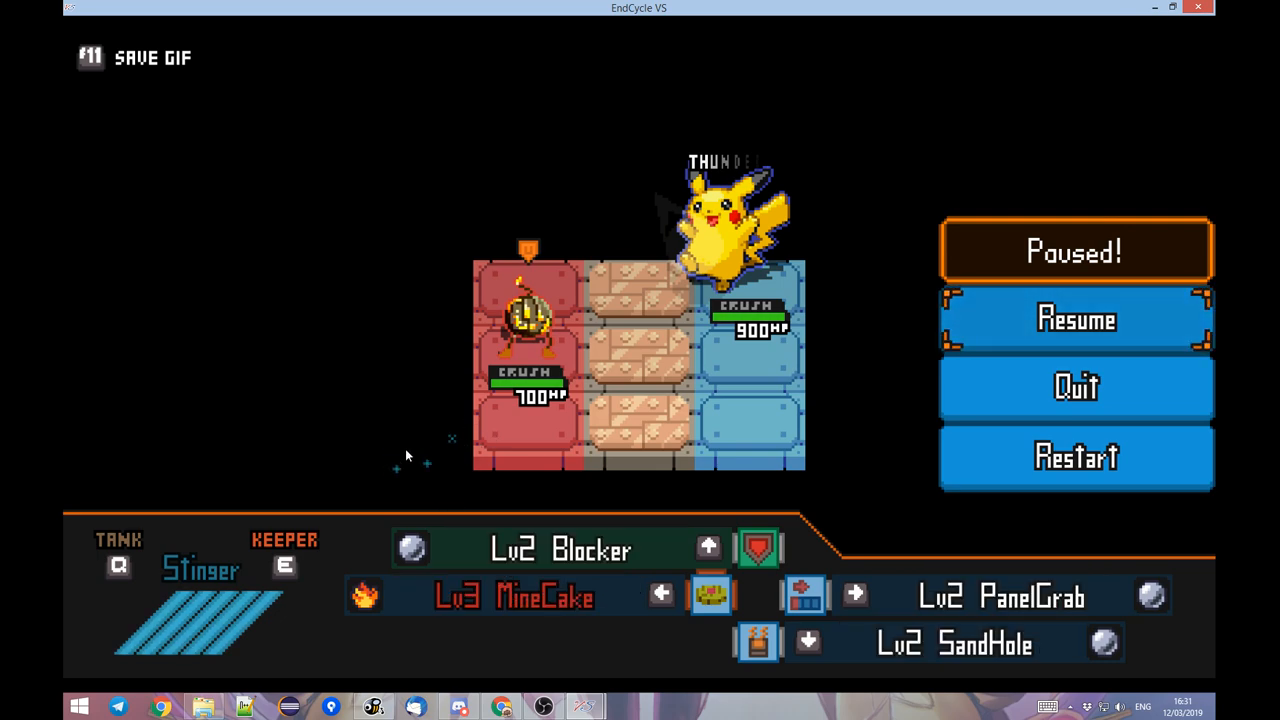
key("alt+Tab")
Set the New BG frame's drawable to intro_battle_bg.
left_click(456, 338)
type("star")
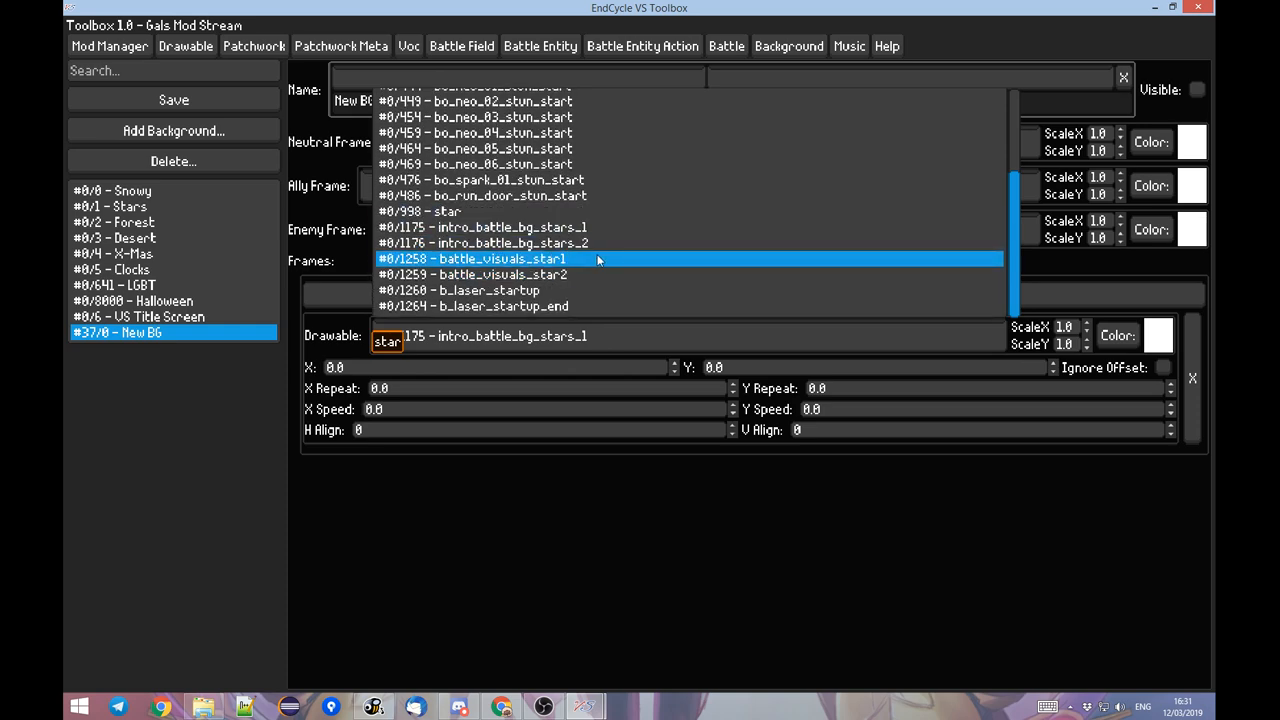
scroll(583, 258, "up", 5)
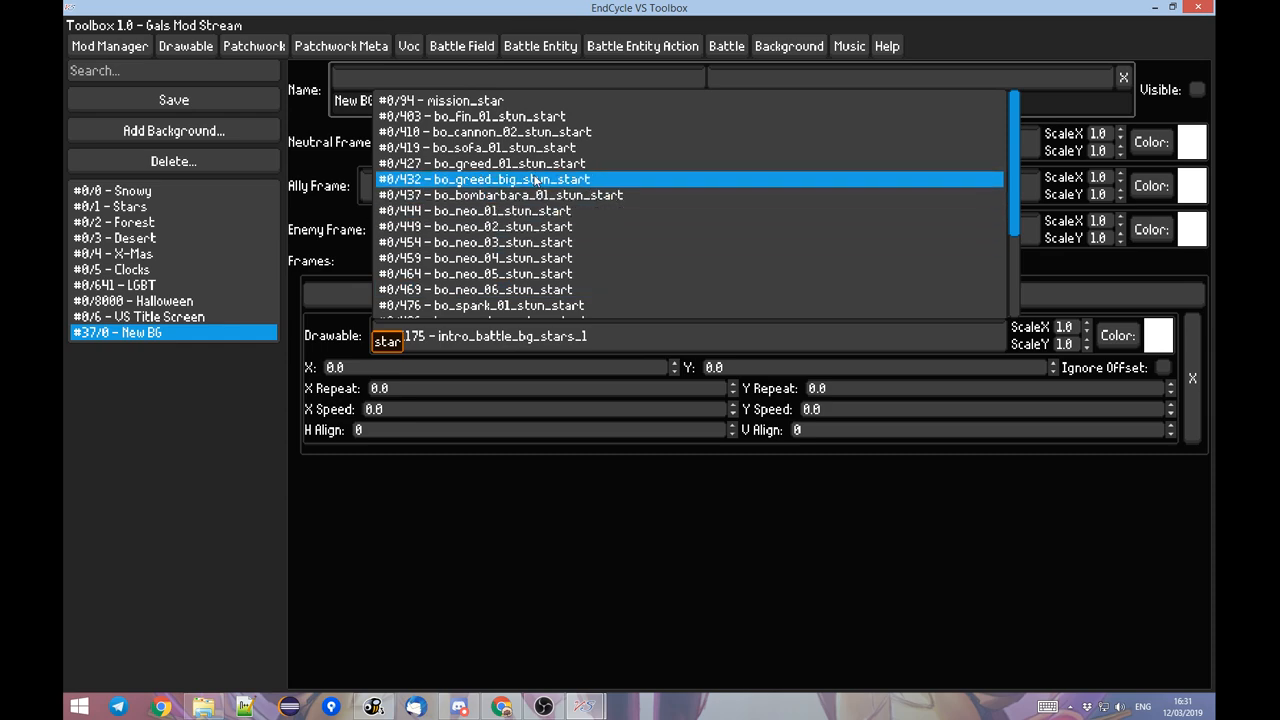
scroll(570, 245, "down", 4)
scroll(596, 238, "down", 1)
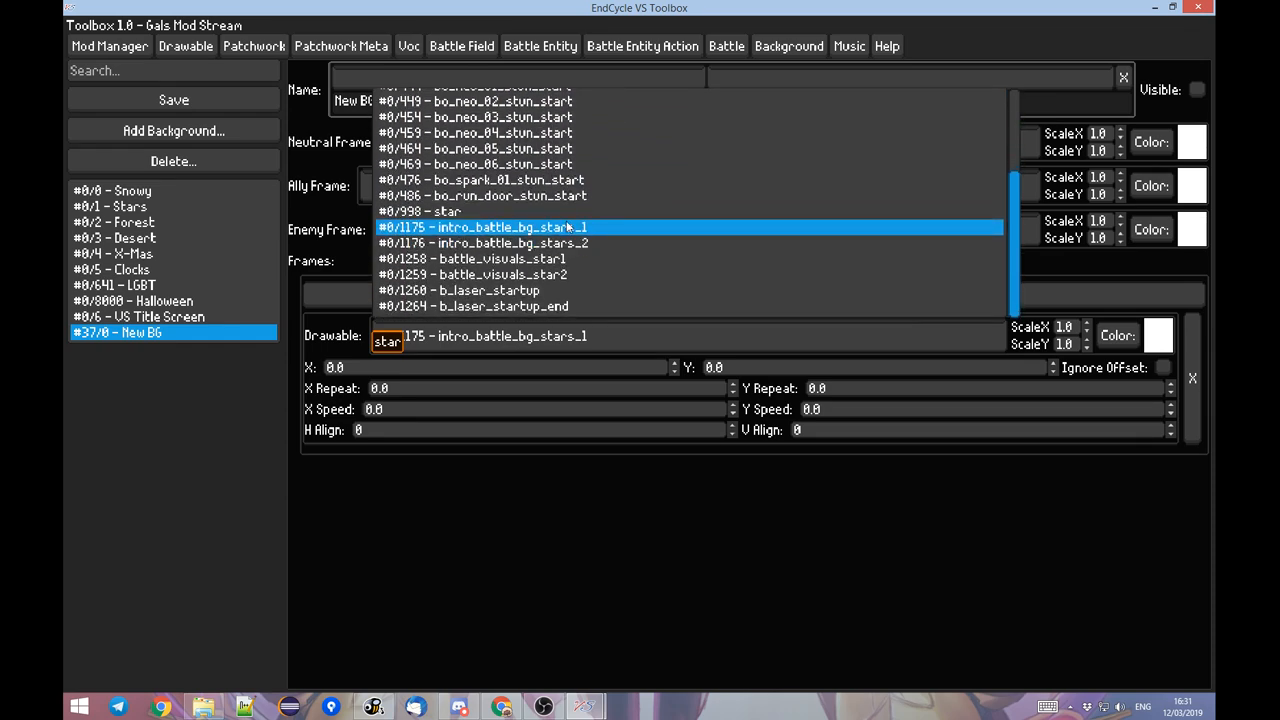
left_click(516, 198)
left_click(514, 337)
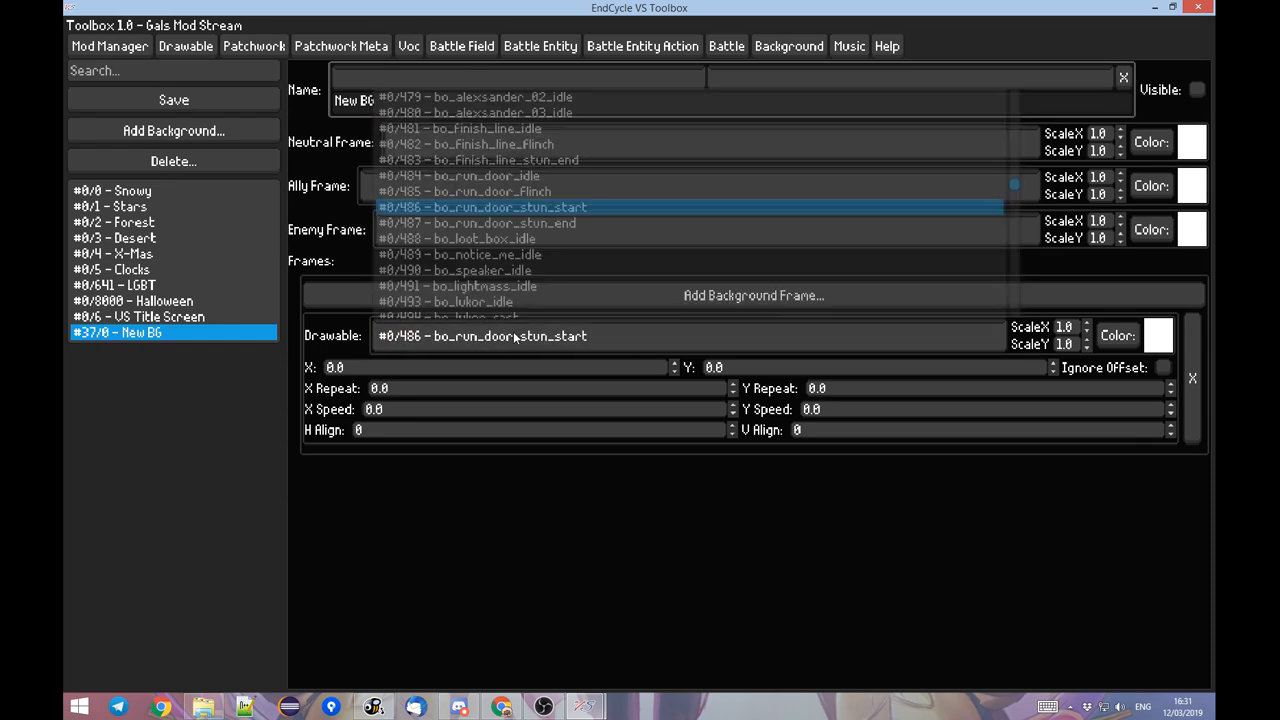
type("intro")
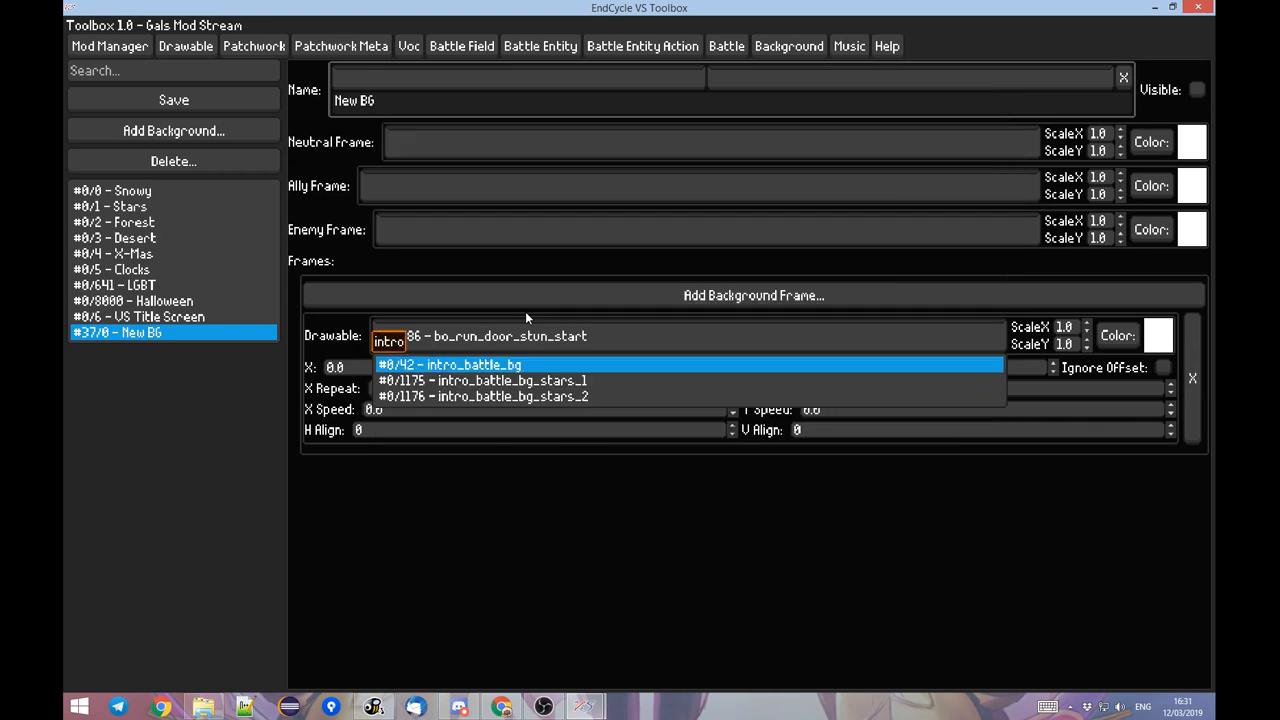
left_click(425, 362)
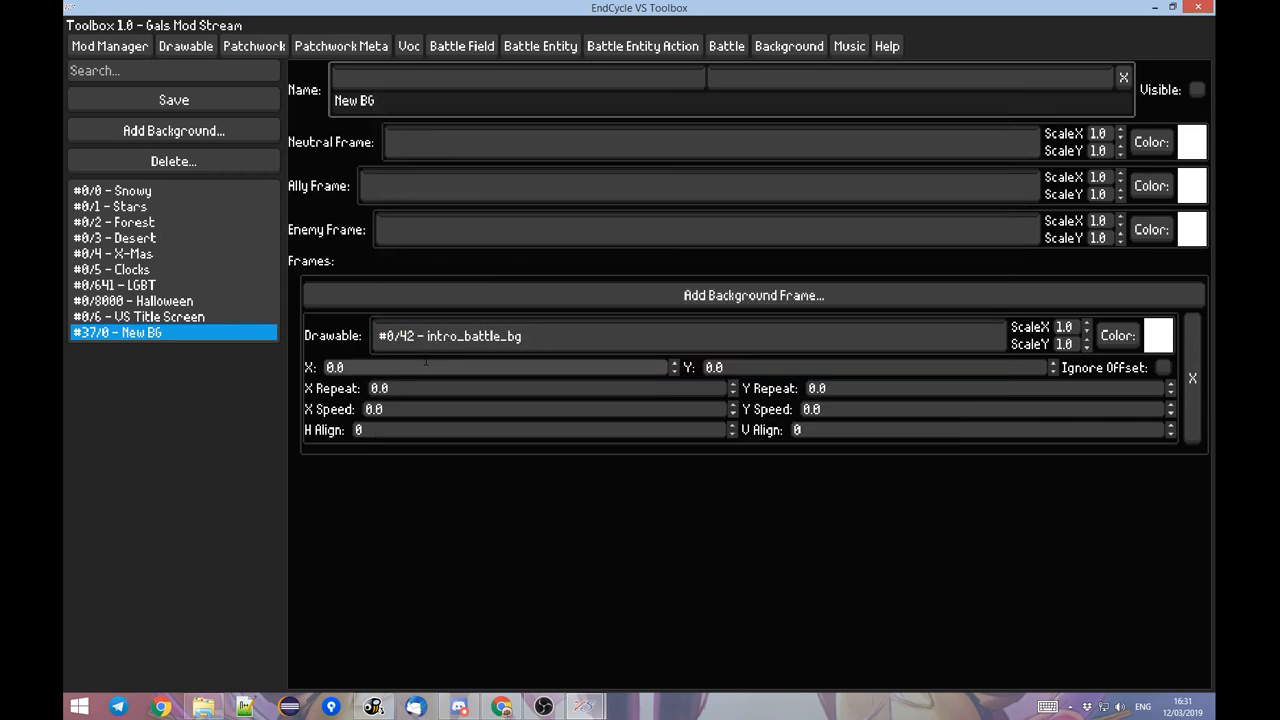
Switch to the game, resume the Pikachu battle, move the player around the field to examine the background, and pause again.
key("alt+Tab")
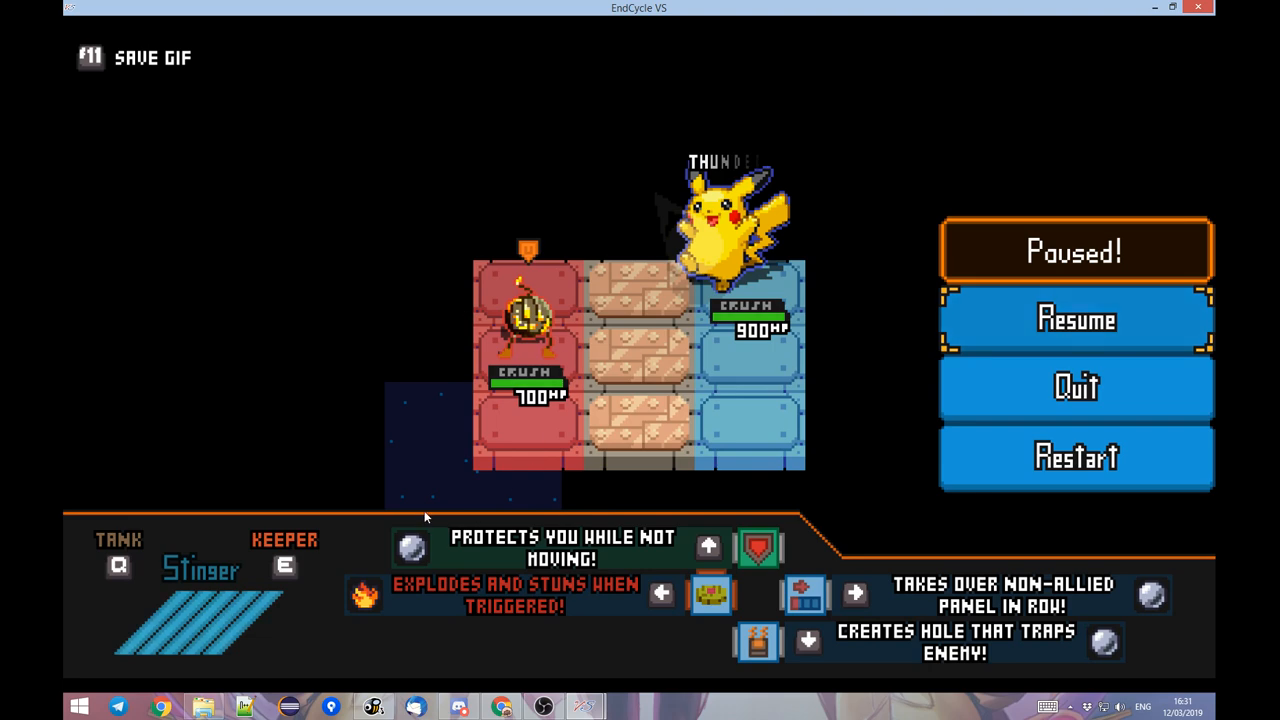
key("Escape")
key("s")
key("d")
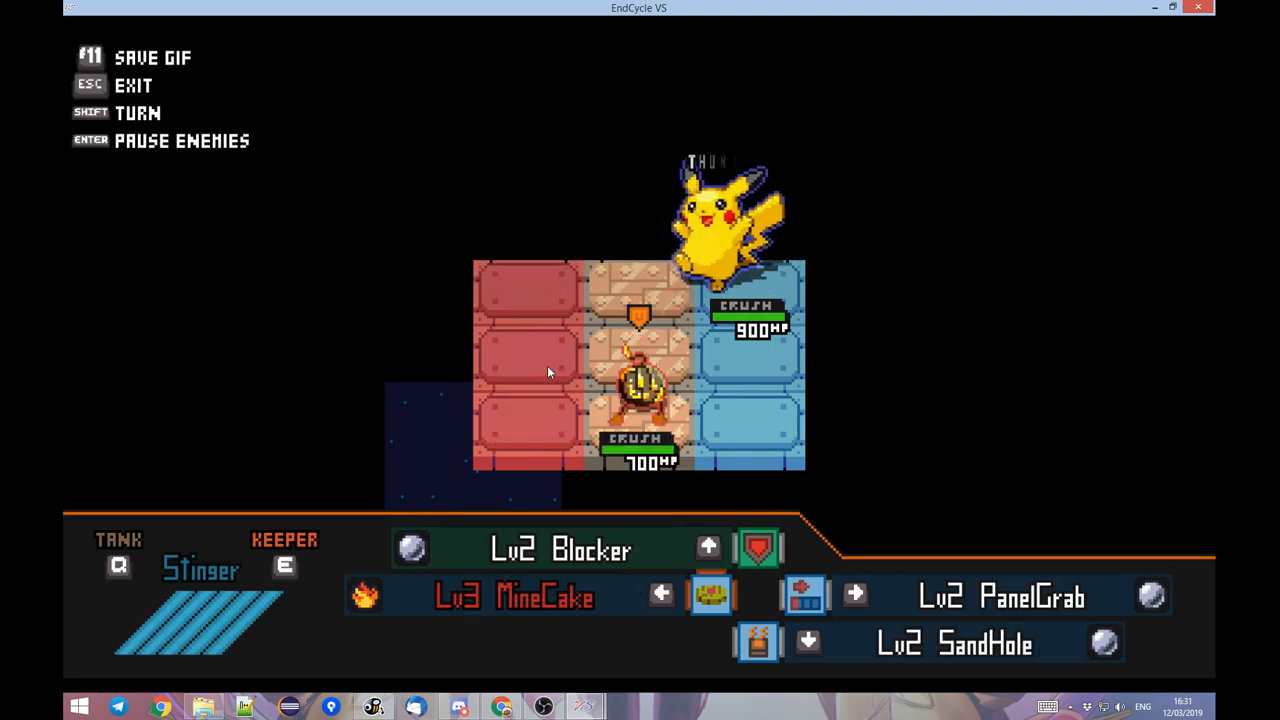
key("a")
key("Escape")
key("alt+Tab")
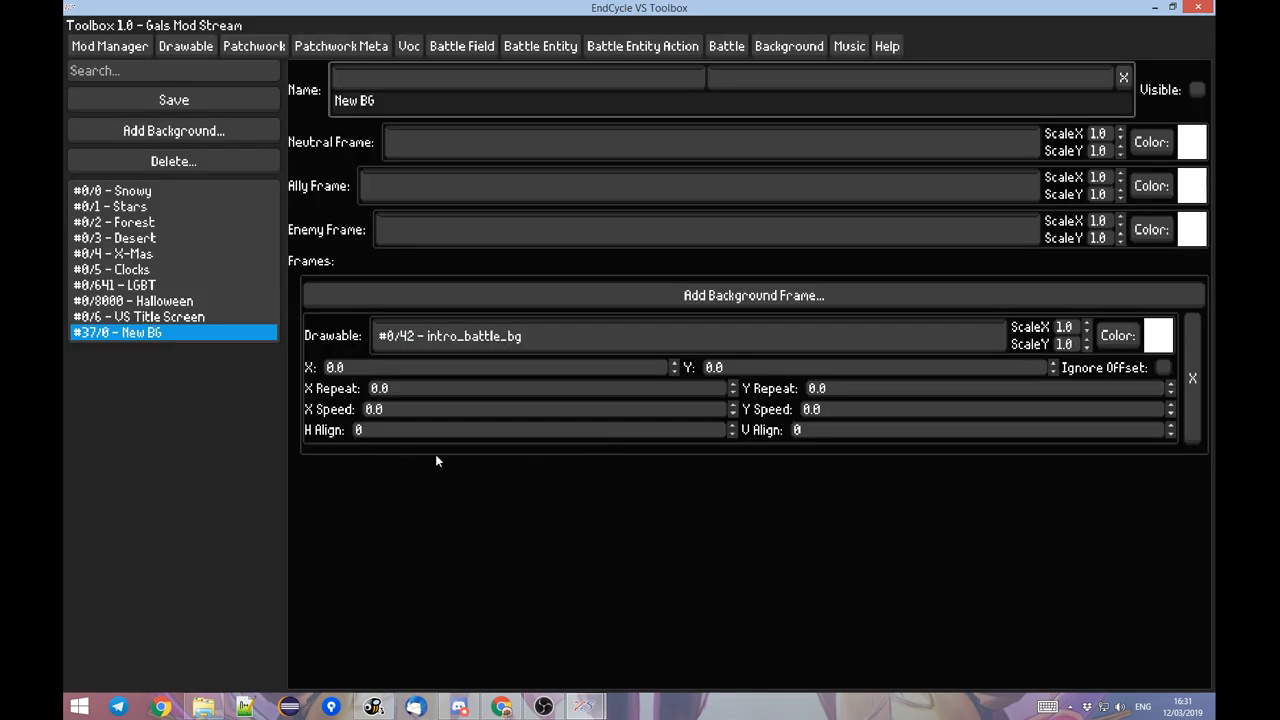
key("alt+Tab")
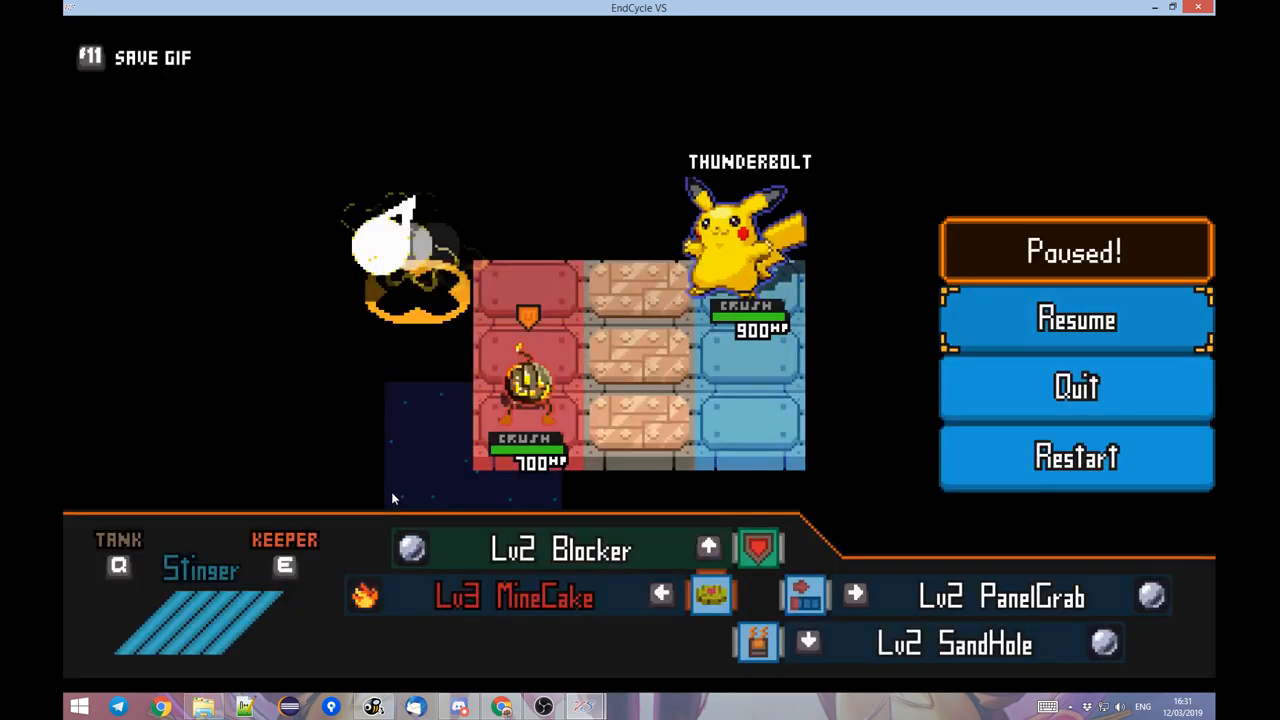
Return to the Toolbox, search the drawables for "star", and examine battle_visuals_star1, star and the intro_battle_bg_stars drawables.
key("alt+Tab")
left_click(202, 48)
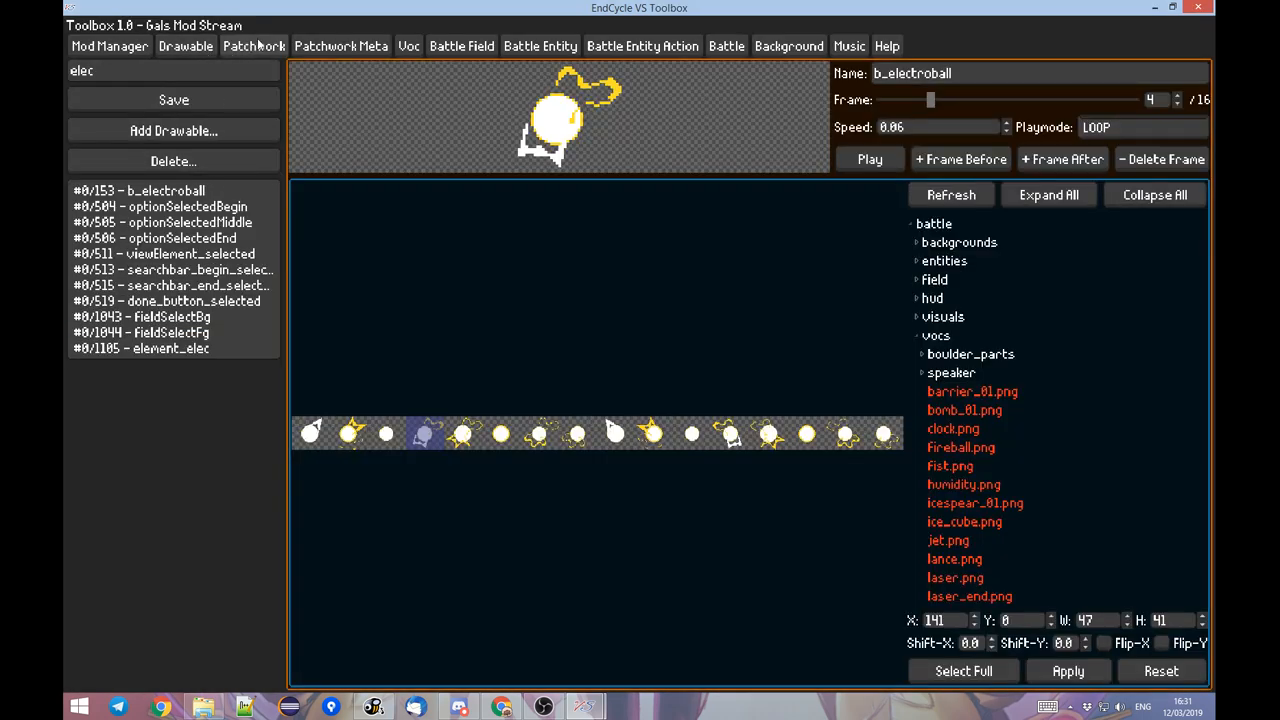
left_click(254, 46)
left_click(205, 45)
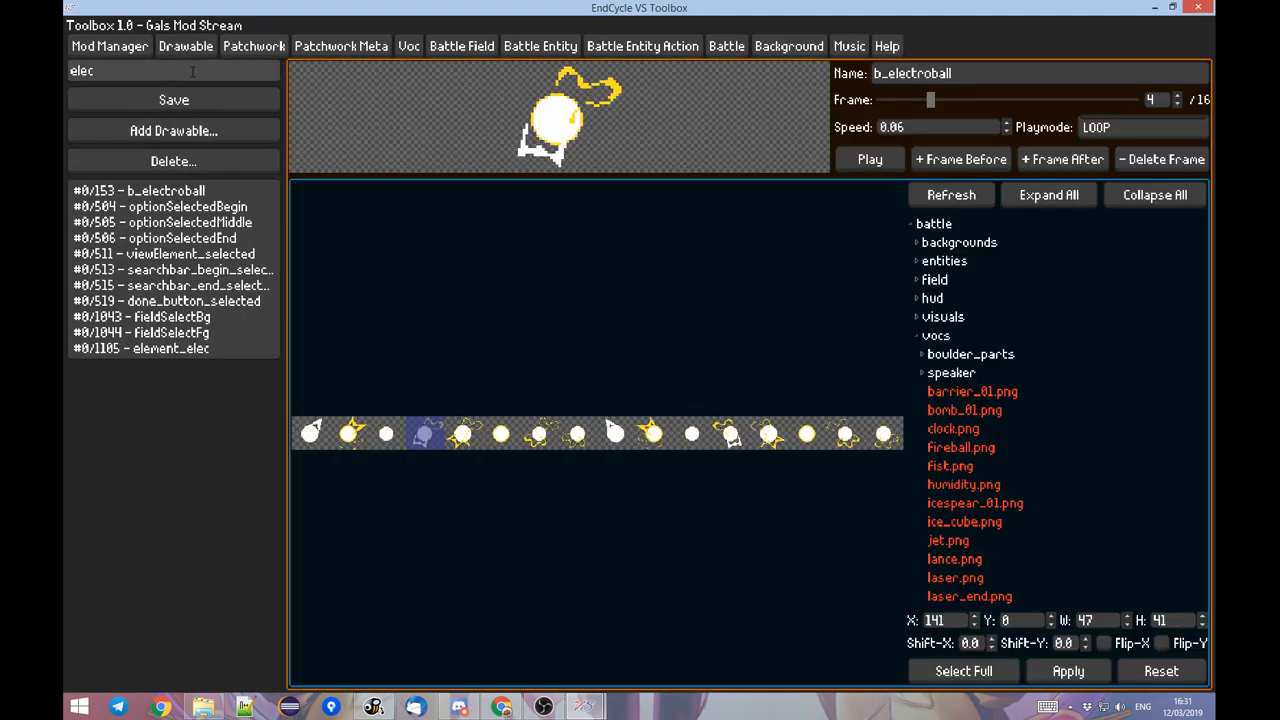
key("BackSpace")
key("BackSpace")
key("BackSpace")
key("BackSpace")
type("star")
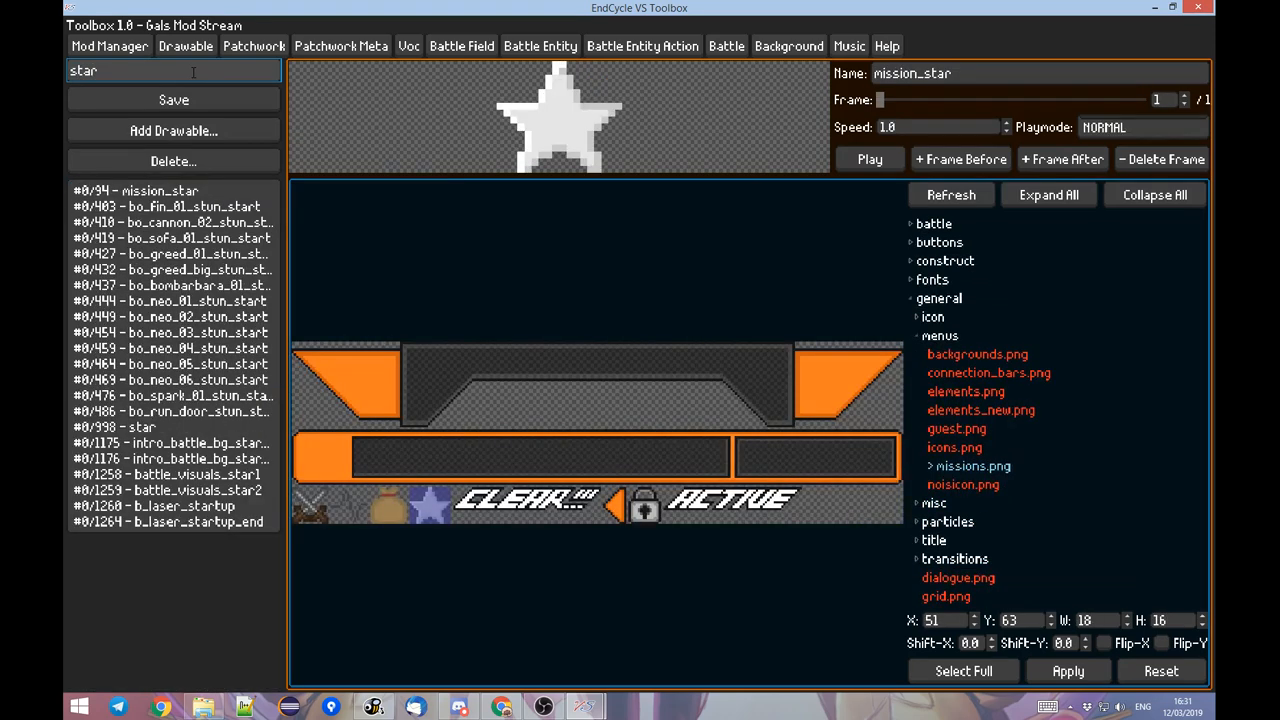
left_click(184, 475)
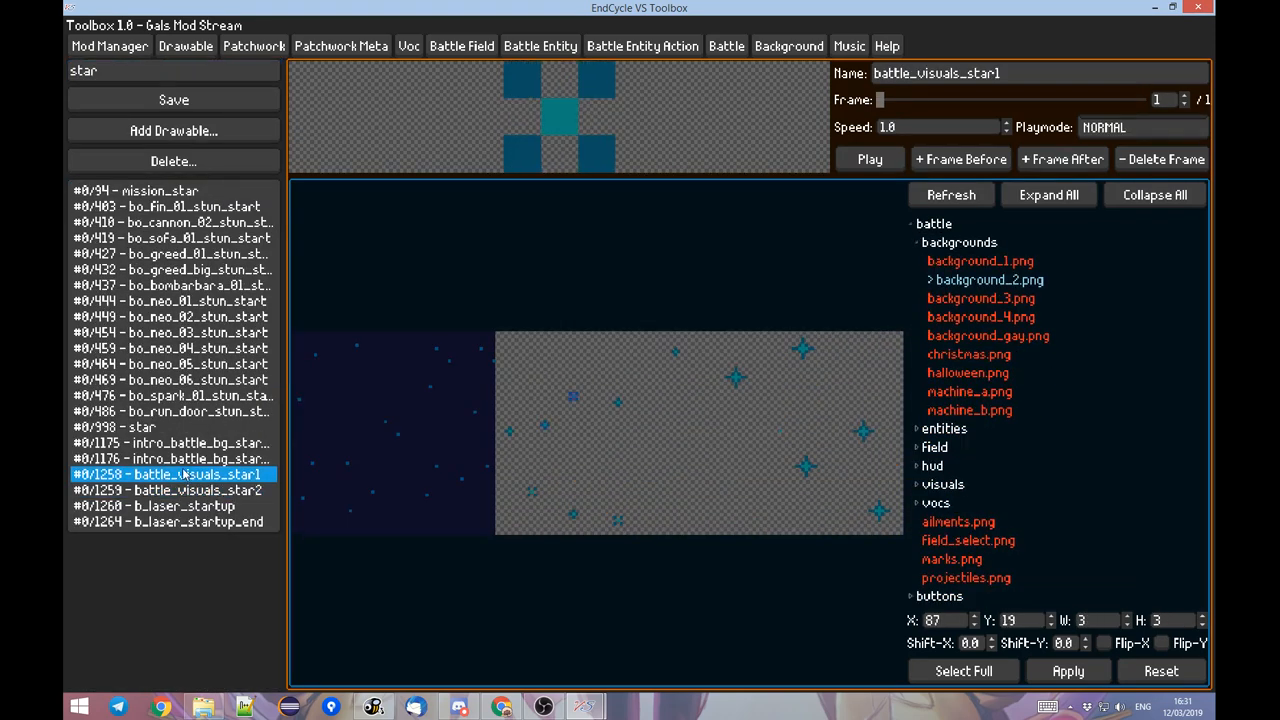
left_click(212, 459)
left_click(206, 443)
left_click(192, 428)
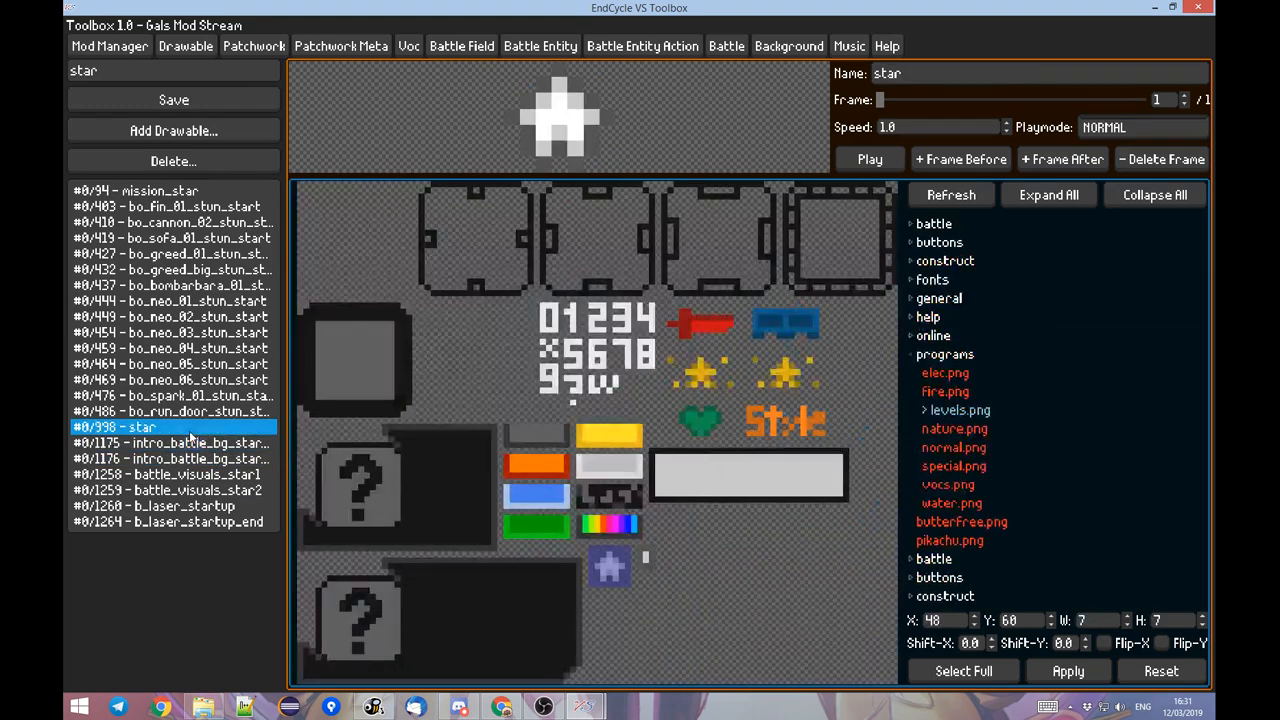
left_click(204, 445)
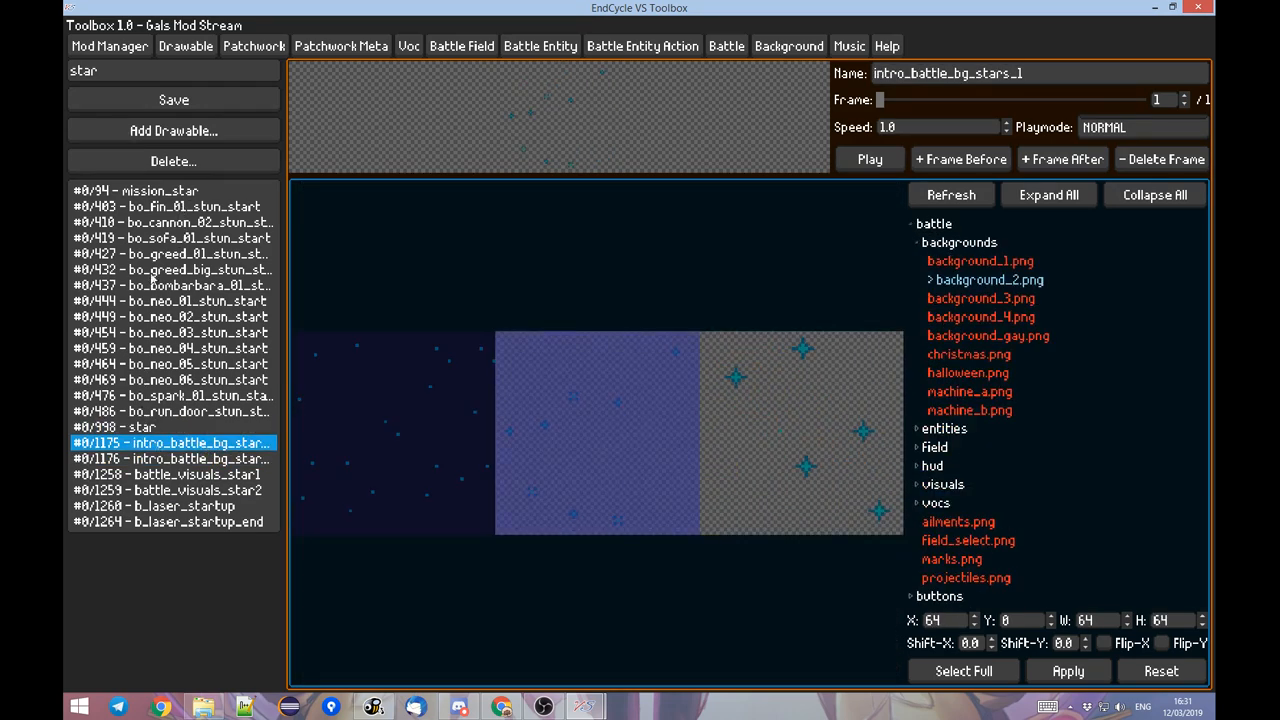
Search the drawables for "intro" and examine the width and height of intro_battle_bg.
key("BackSpace")
key("BackSpace")
key("BackSpace")
key("BackSpace")
type("intro")
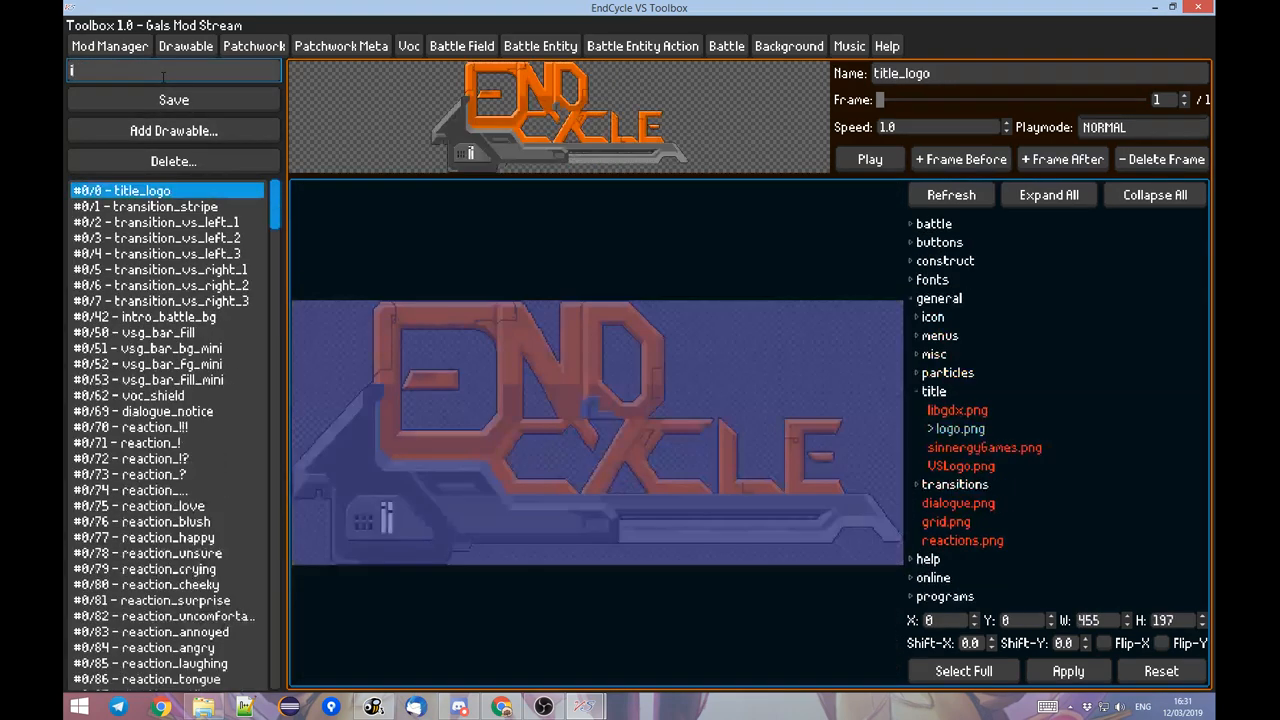
left_click(1090, 620)
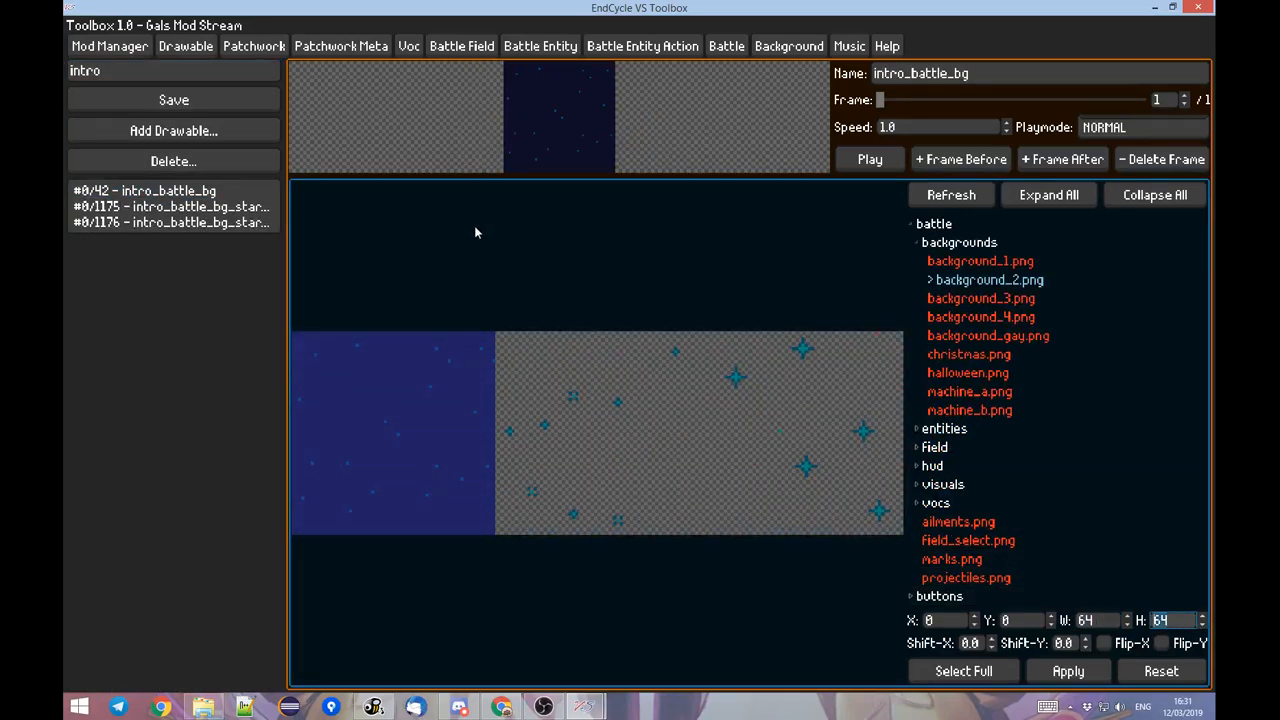
Set the New BG frame's X Repeat and Y Repeat to 64, checking the tiling in the paused battle after each value.
left_click(720, 50)
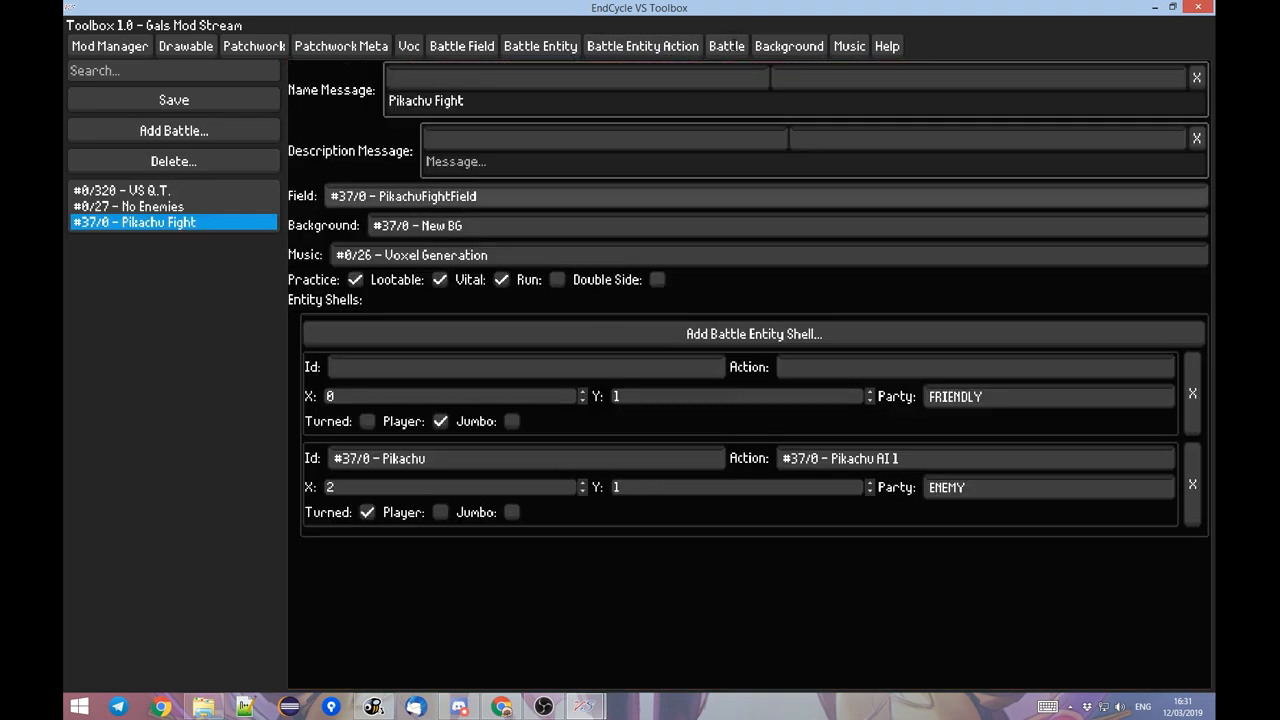
left_click(787, 46)
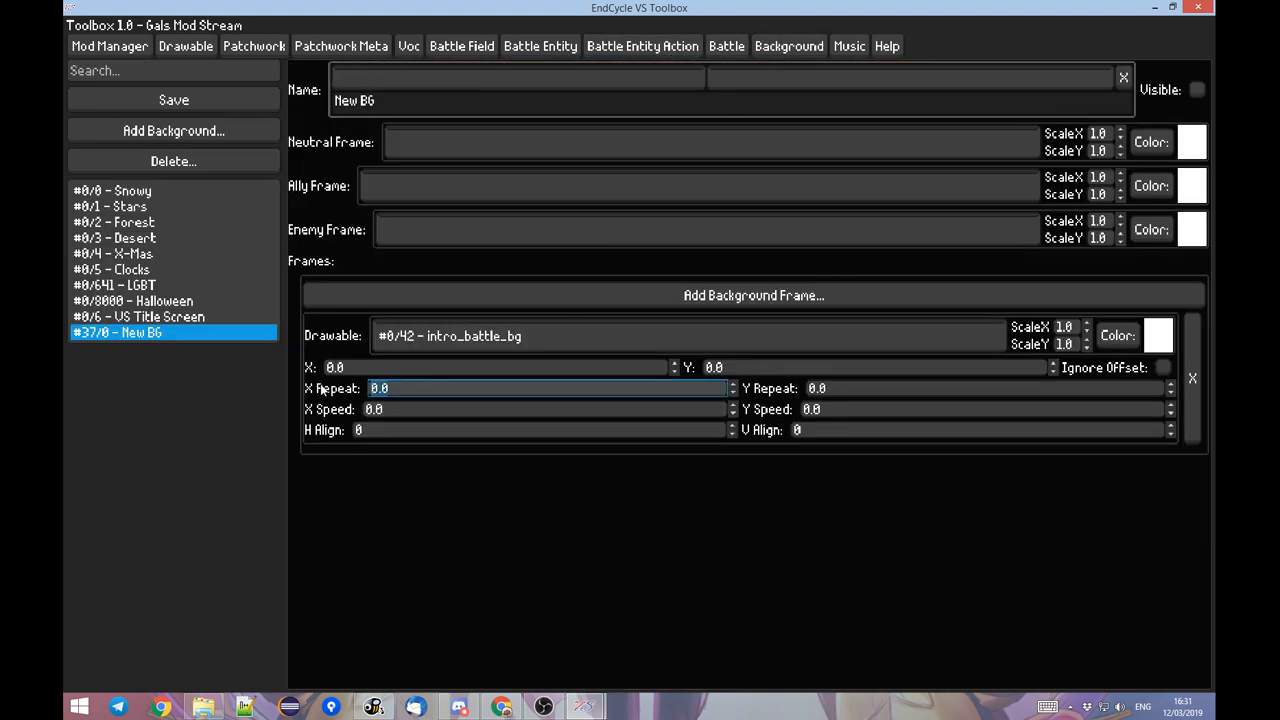
type("64")
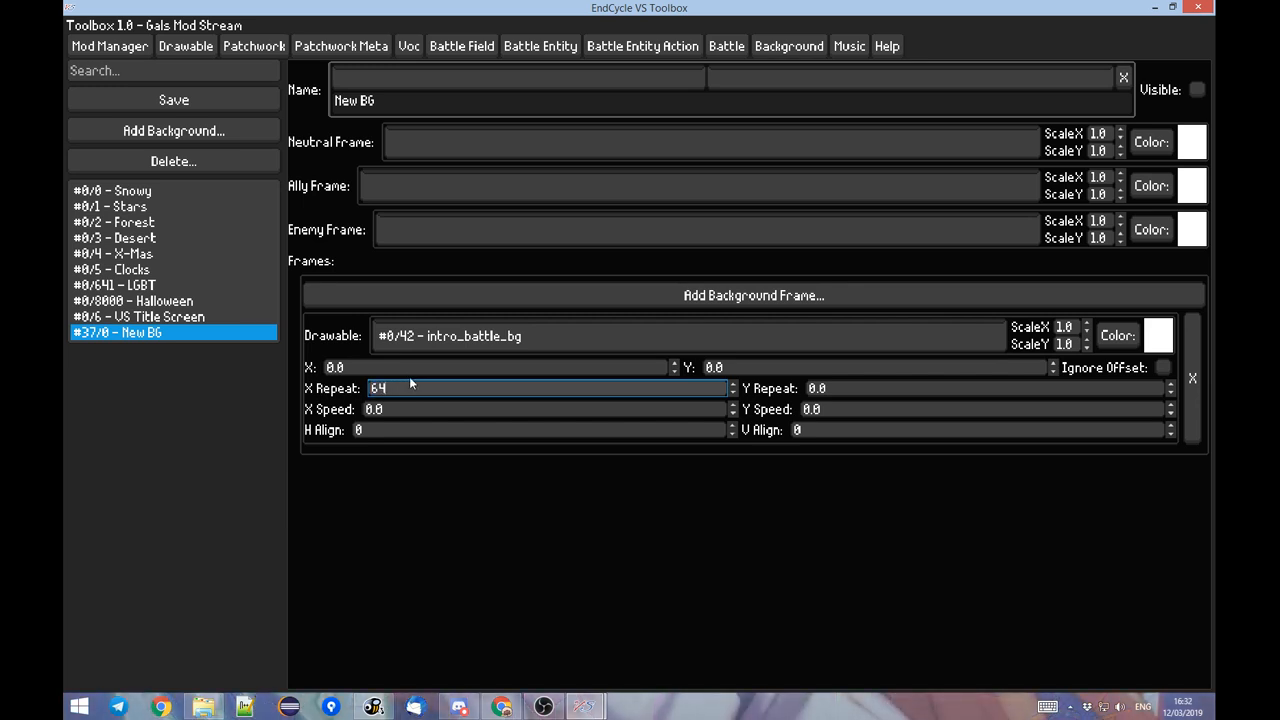
key("alt+Tab")
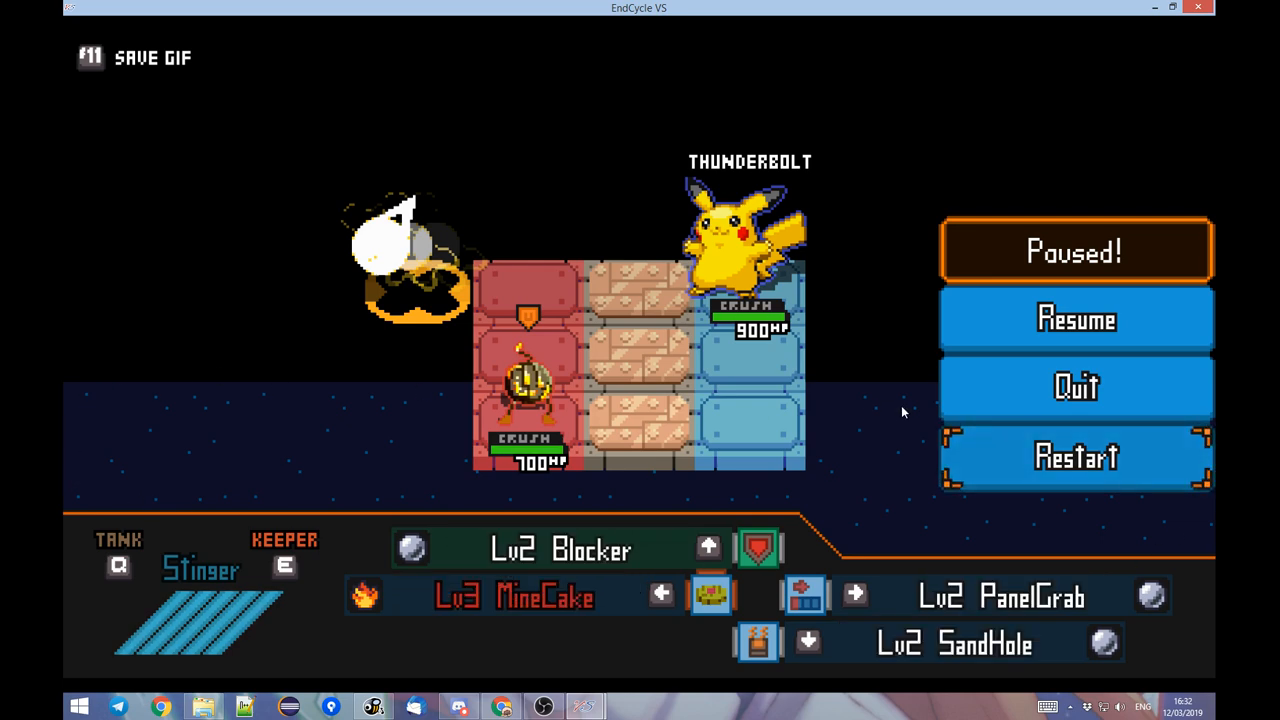
key("alt+Tab")
key("Tab")
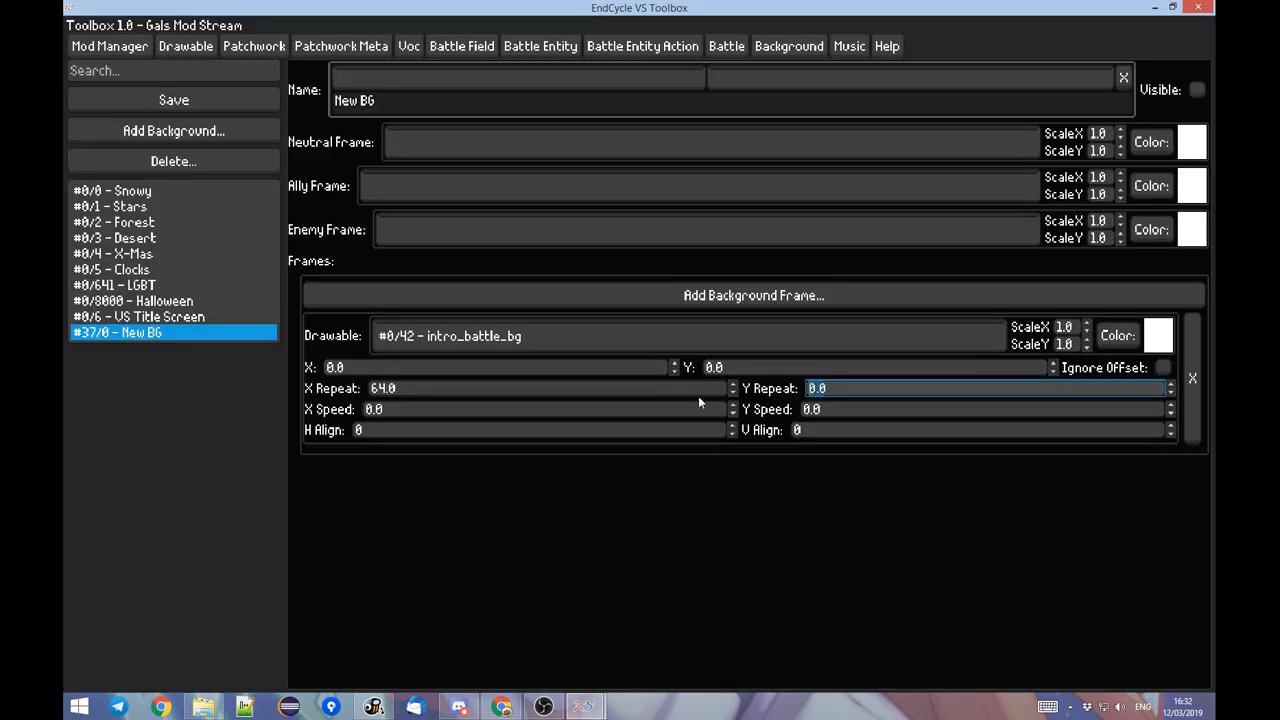
type("64")
key("Tab")
key("alt+Tab")
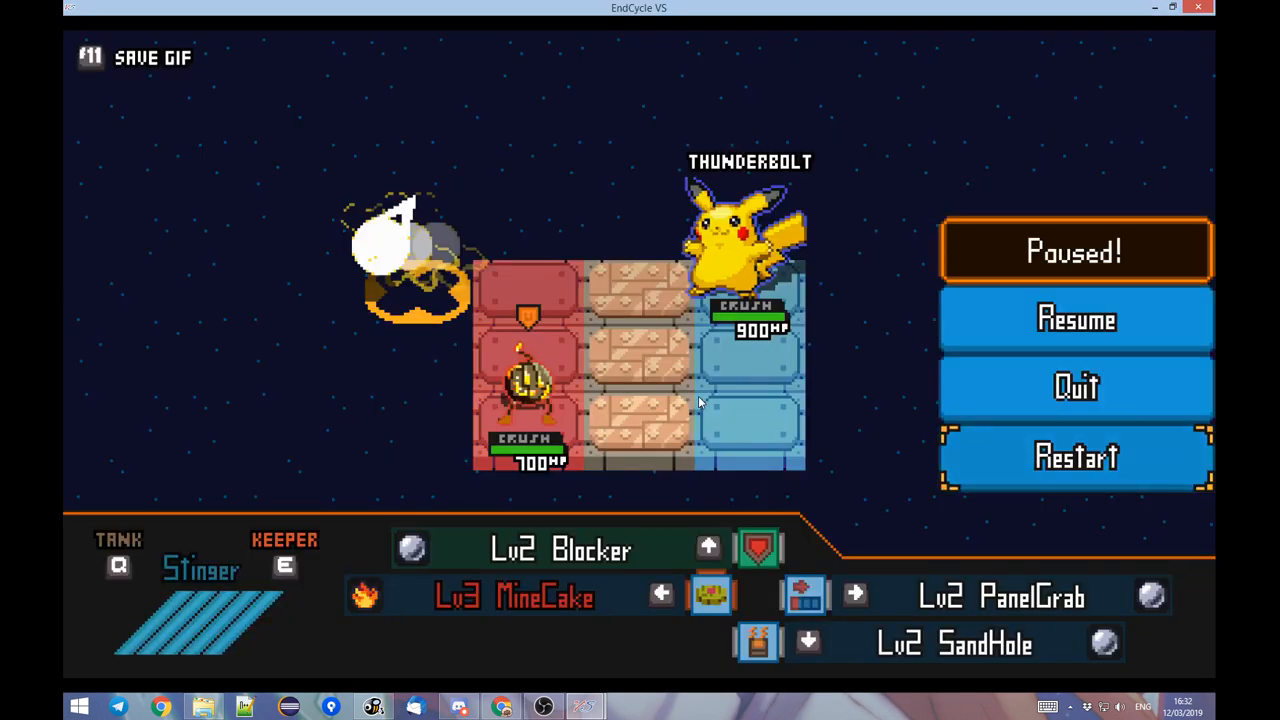
Set the New BG frame's Y Speed to 10, check the motion in the paused battle, and review the frame's alignment values.
key("alt+Tab")
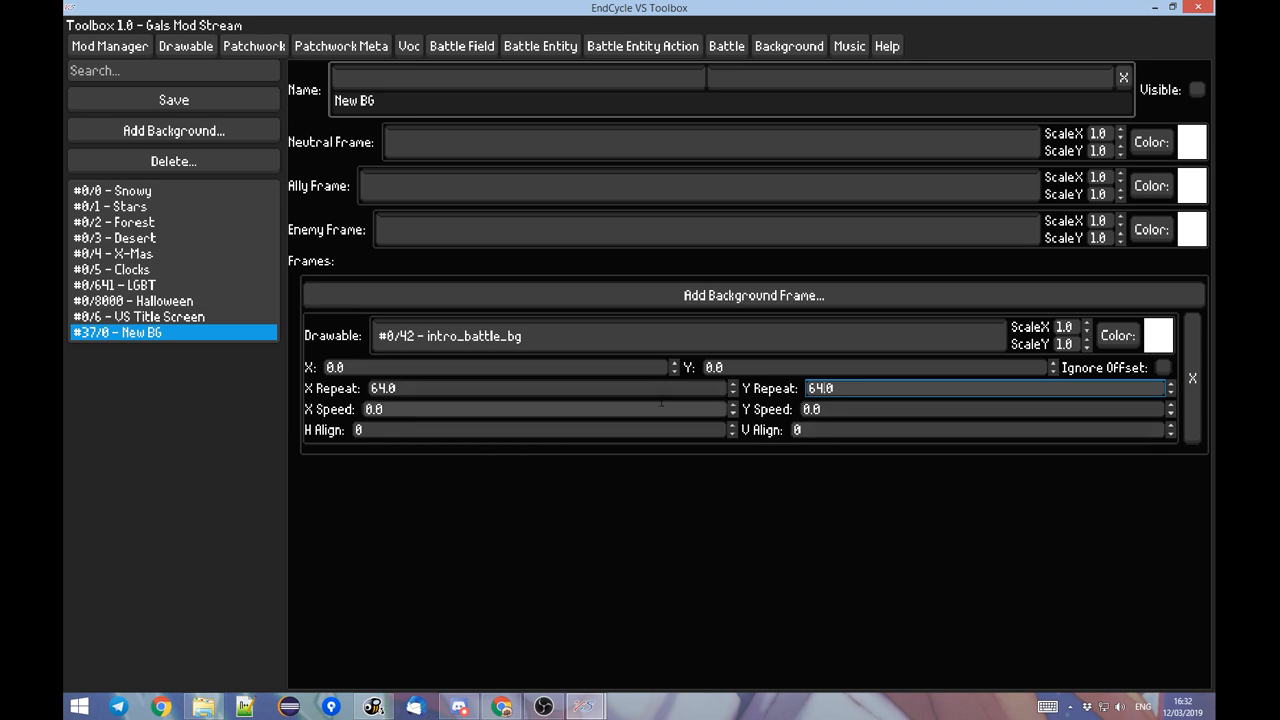
left_click(879, 411)
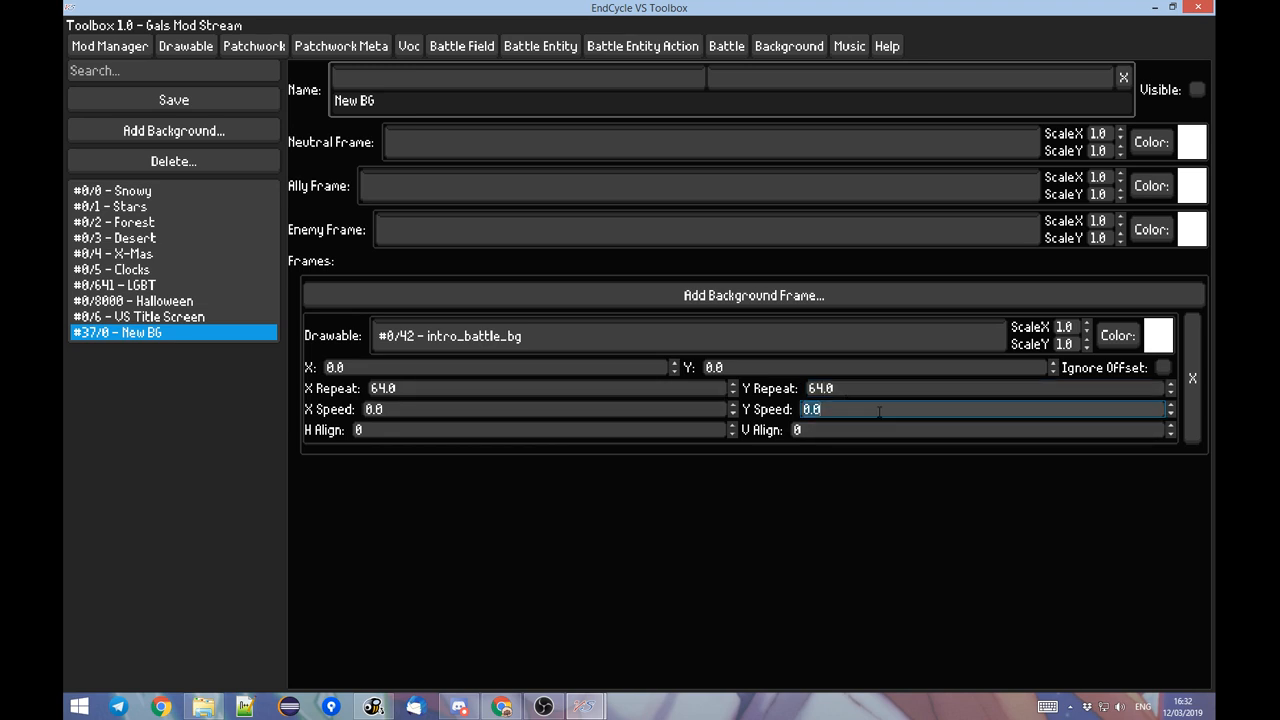
key("alt+Tab")
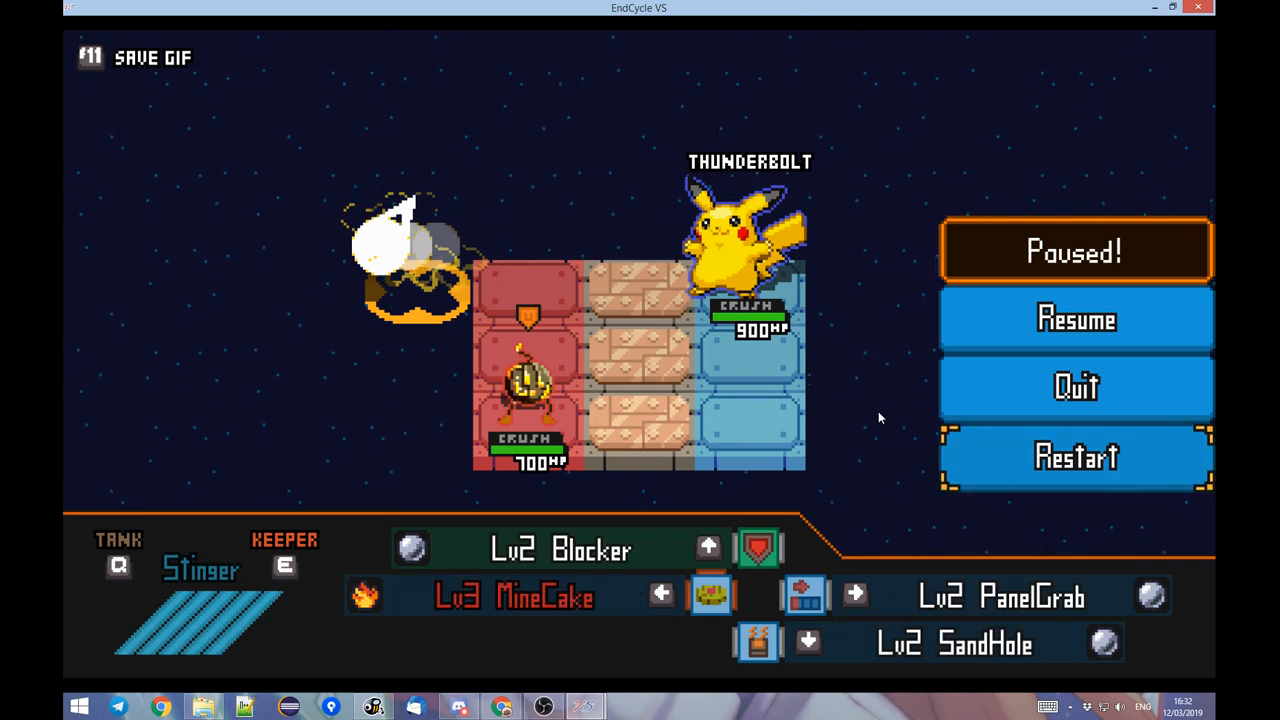
key("alt+Tab")
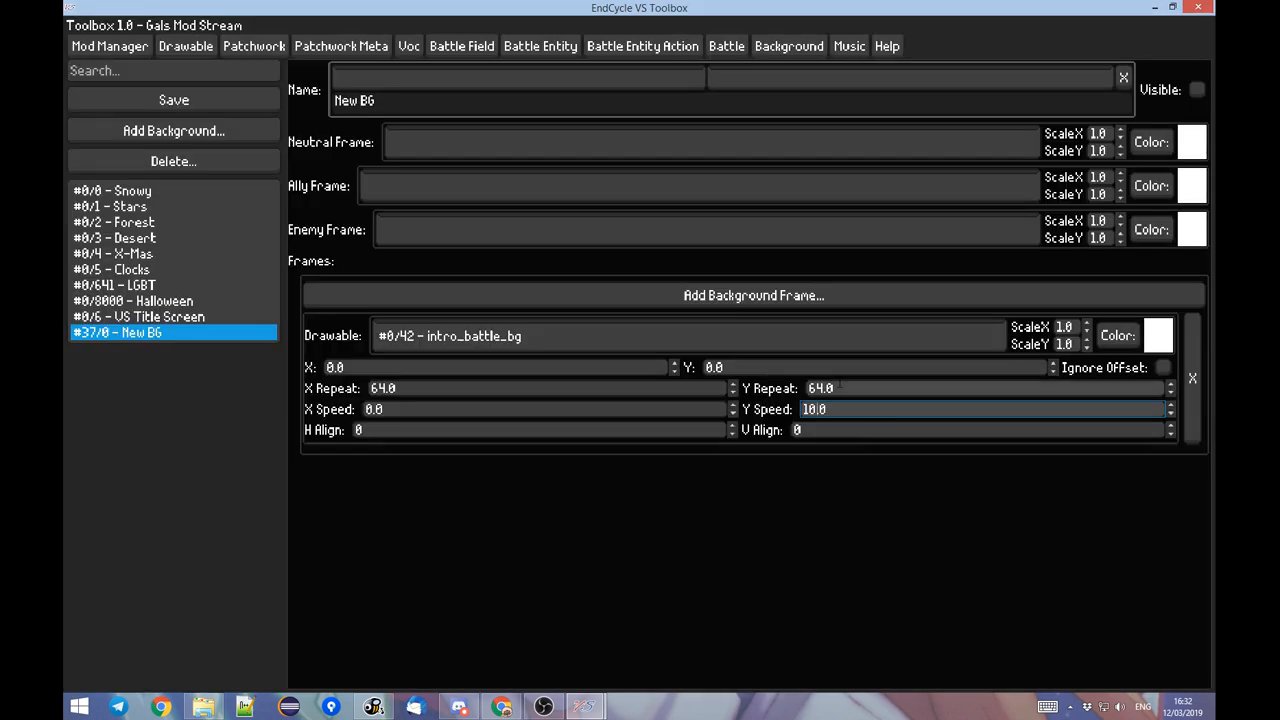
left_click(356, 431)
left_click(841, 431)
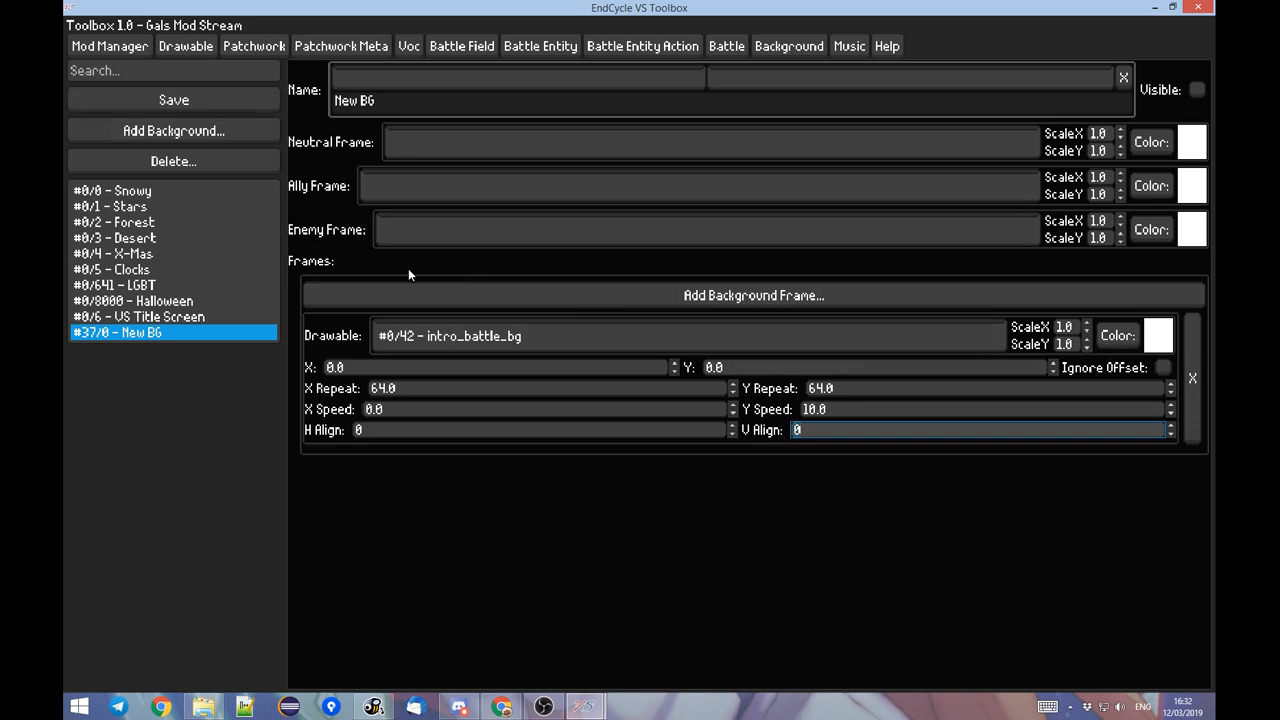
Clear the drawable search, add a new drawable based on title_logo, and name it E.
left_click(409, 46)
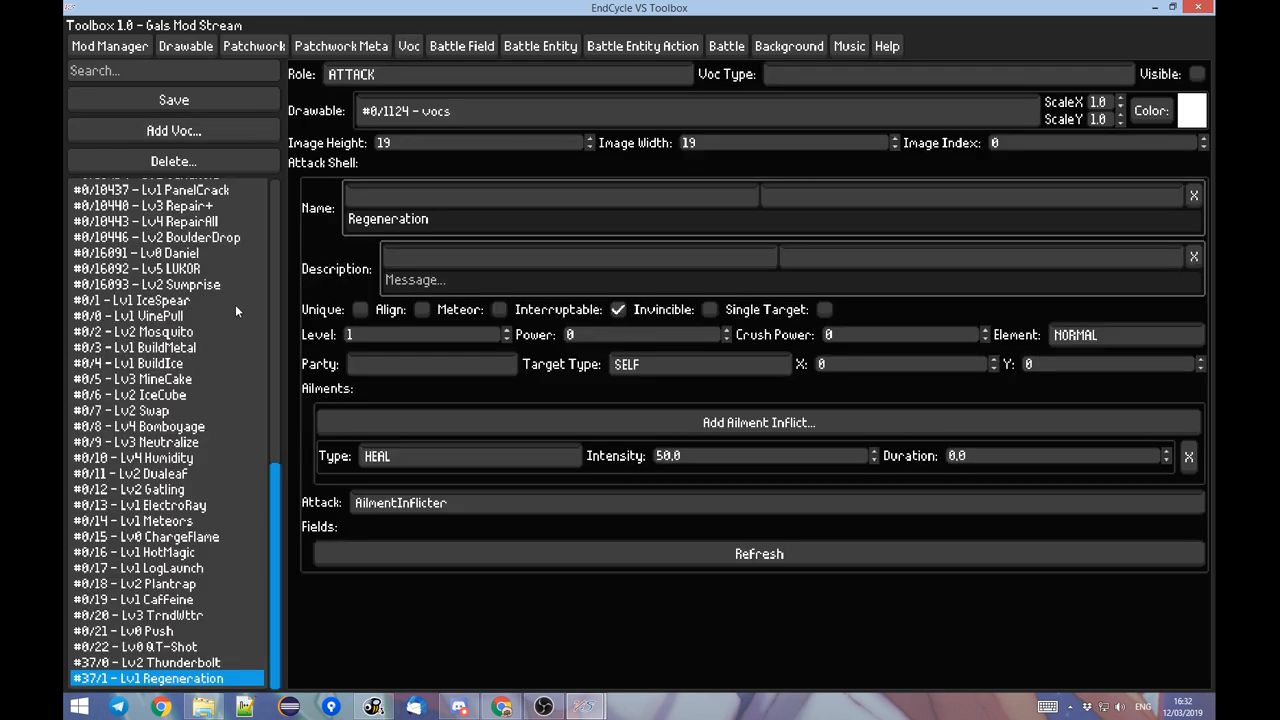
left_click(186, 46)
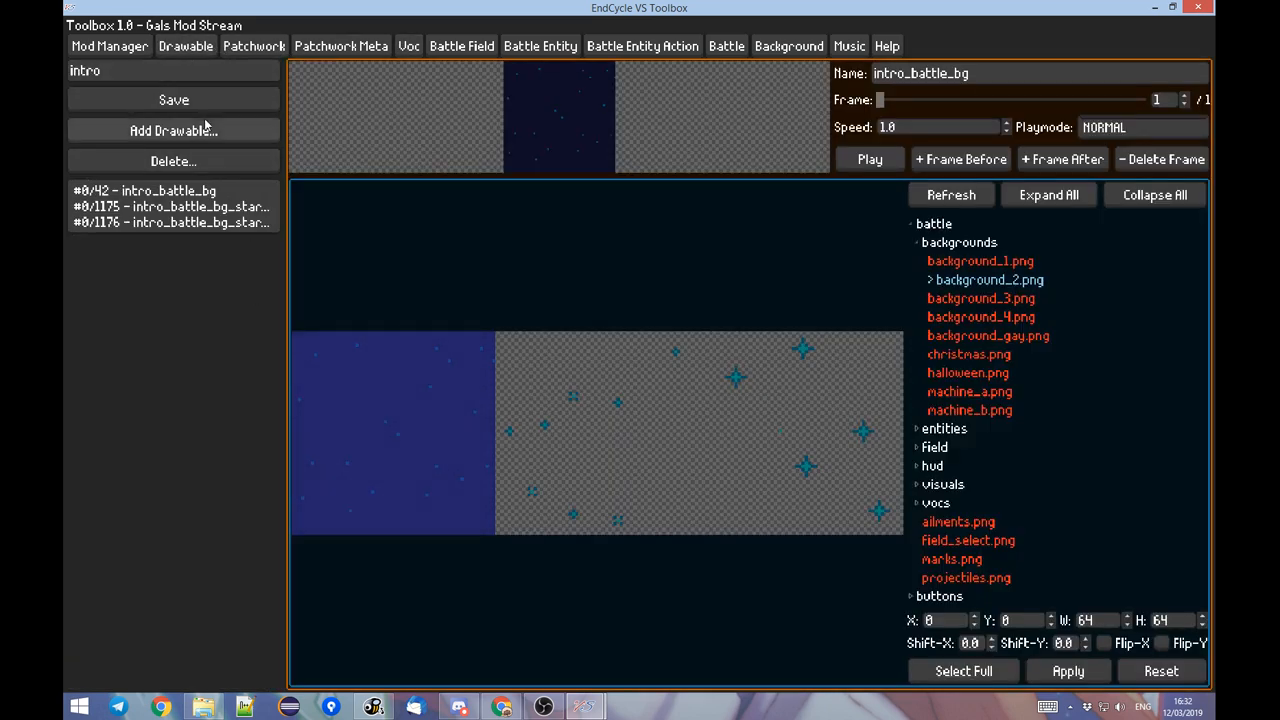
left_click(193, 72)
key("BackSpace")
left_click(165, 193)
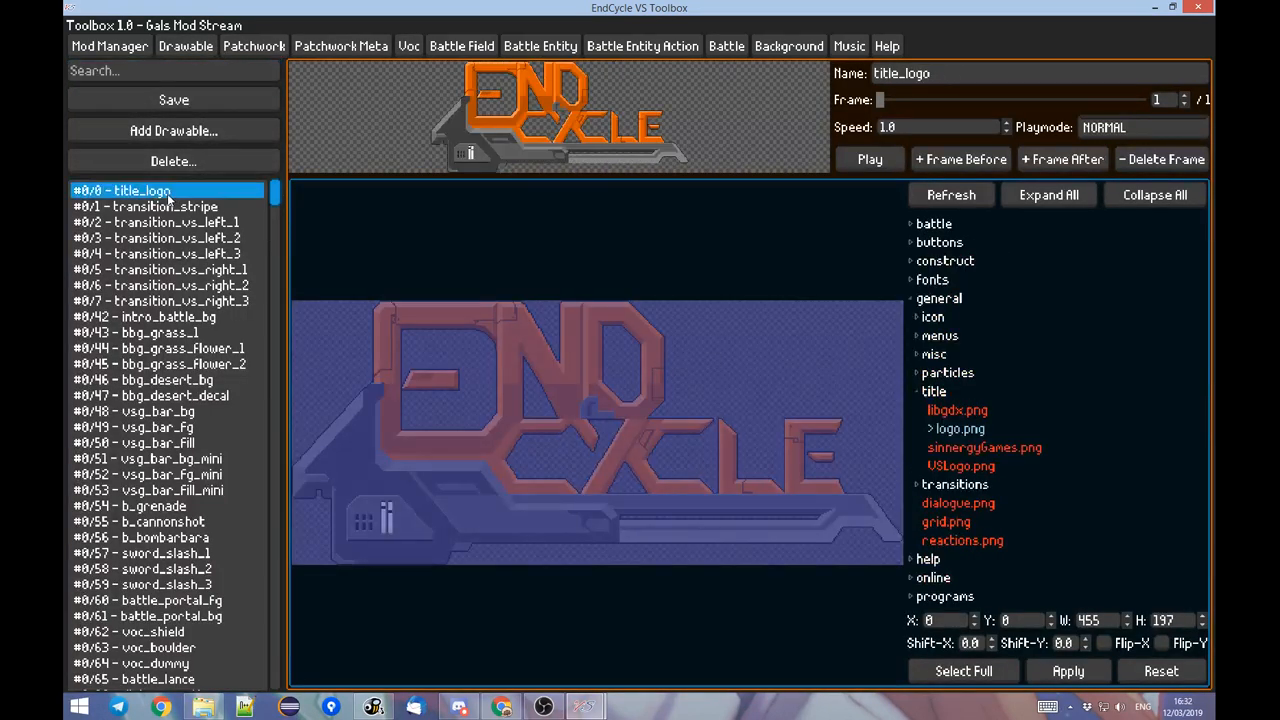
left_click(254, 129)
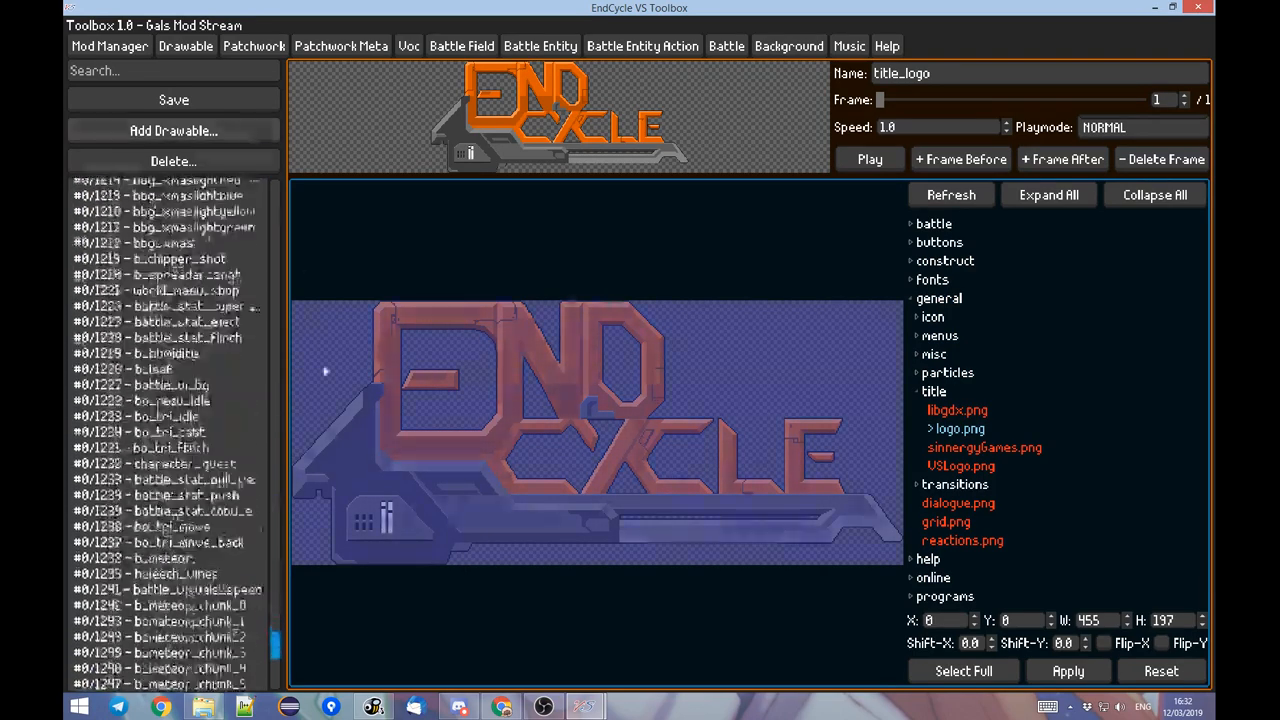
left_click(970, 71)
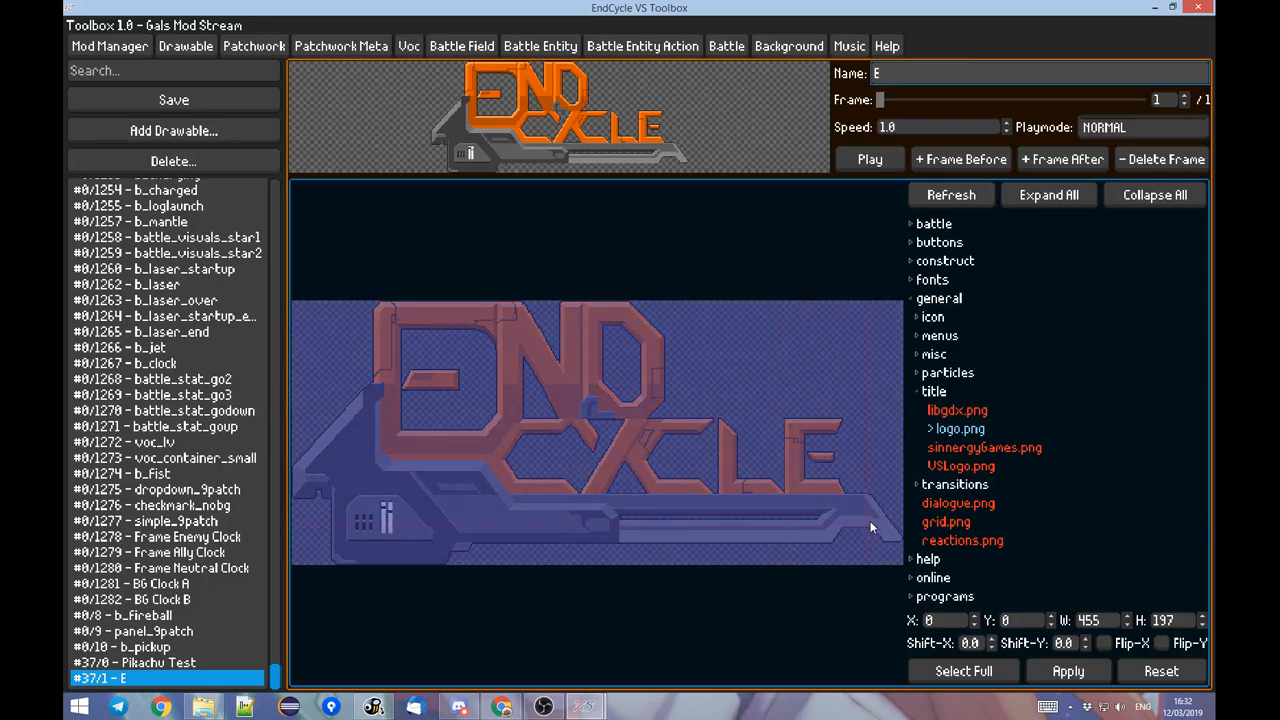
Crop drawable E to the logo's final letter E, region X 366, Y 87, W 46, H 56, and apply it.
scroll(865, 510, "up", 3)
left_click_drag(857, 493, 624, 418)
scroll(665, 420, "up", 2)
scroll(579, 368, "up", 2)
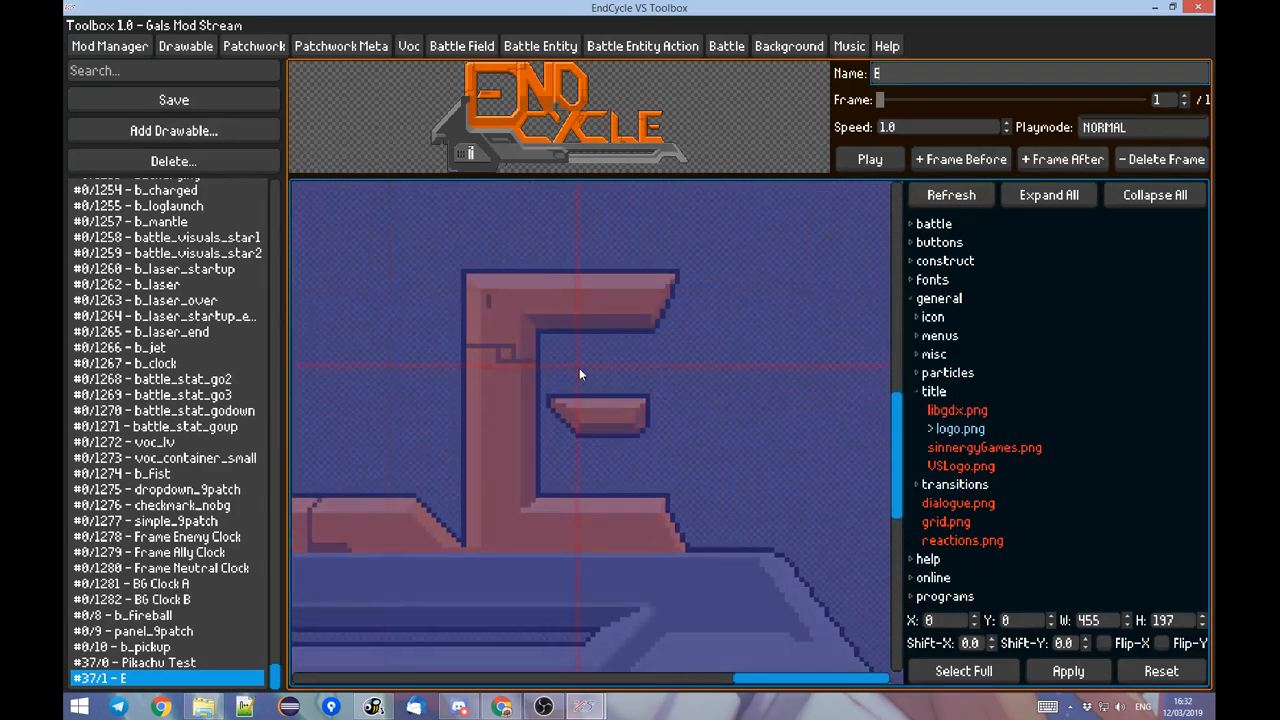
left_click(466, 276)
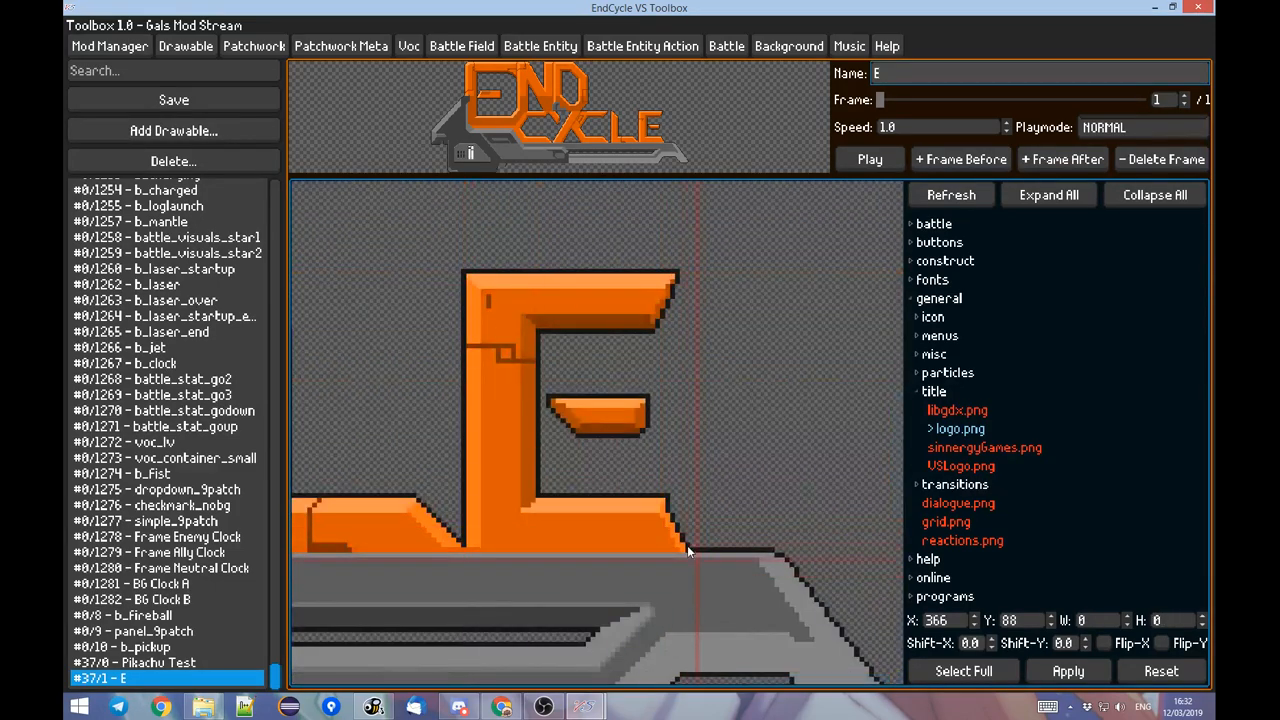
left_click(450, 290)
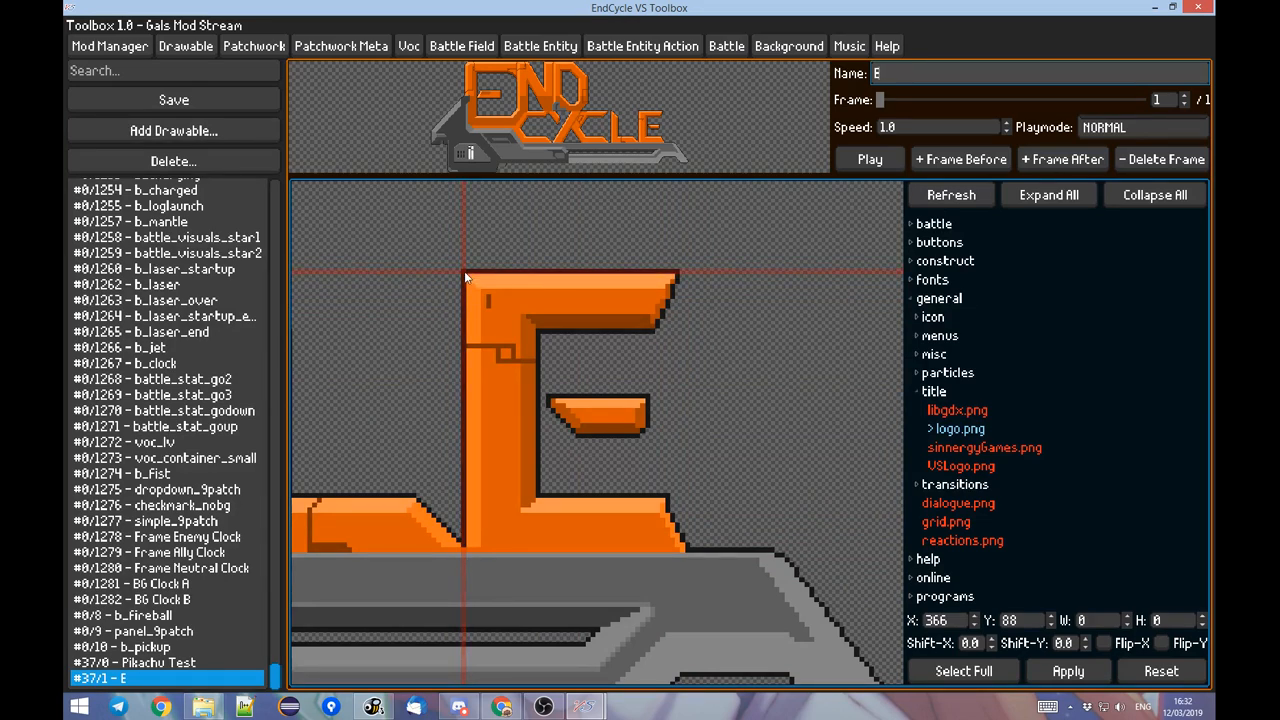
left_click_drag(466, 277, 688, 548)
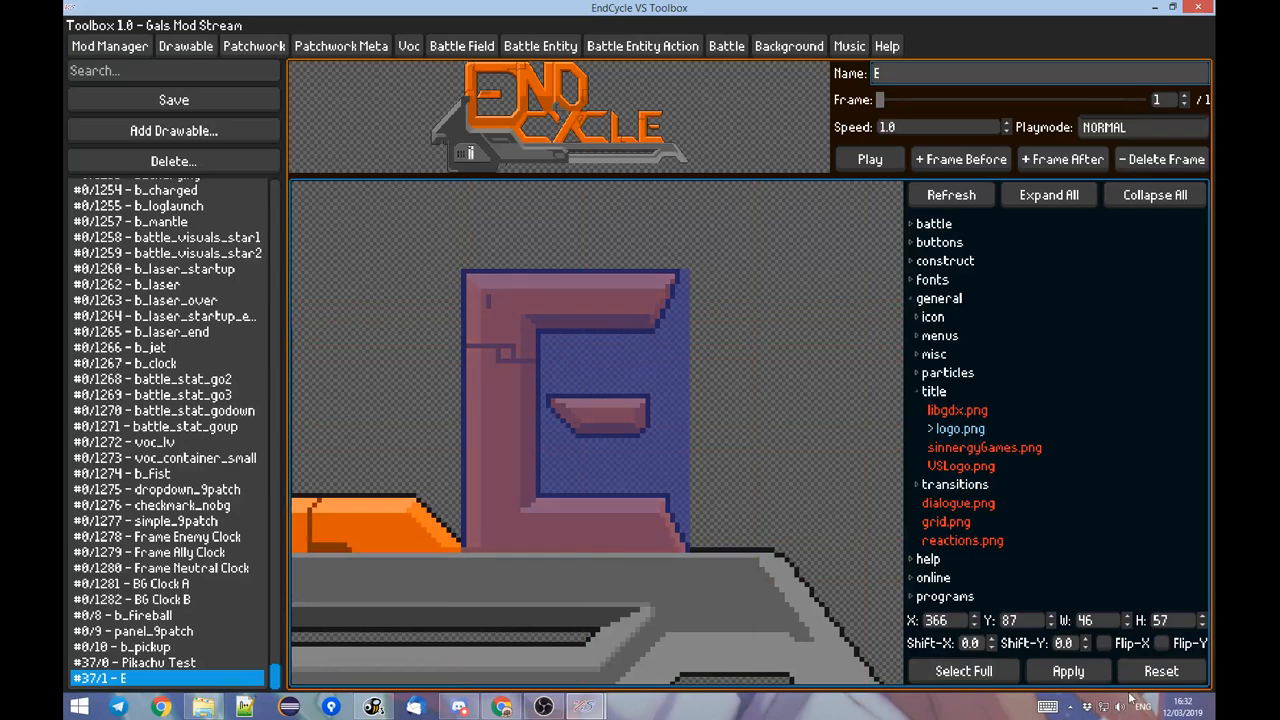
left_click(1068, 671)
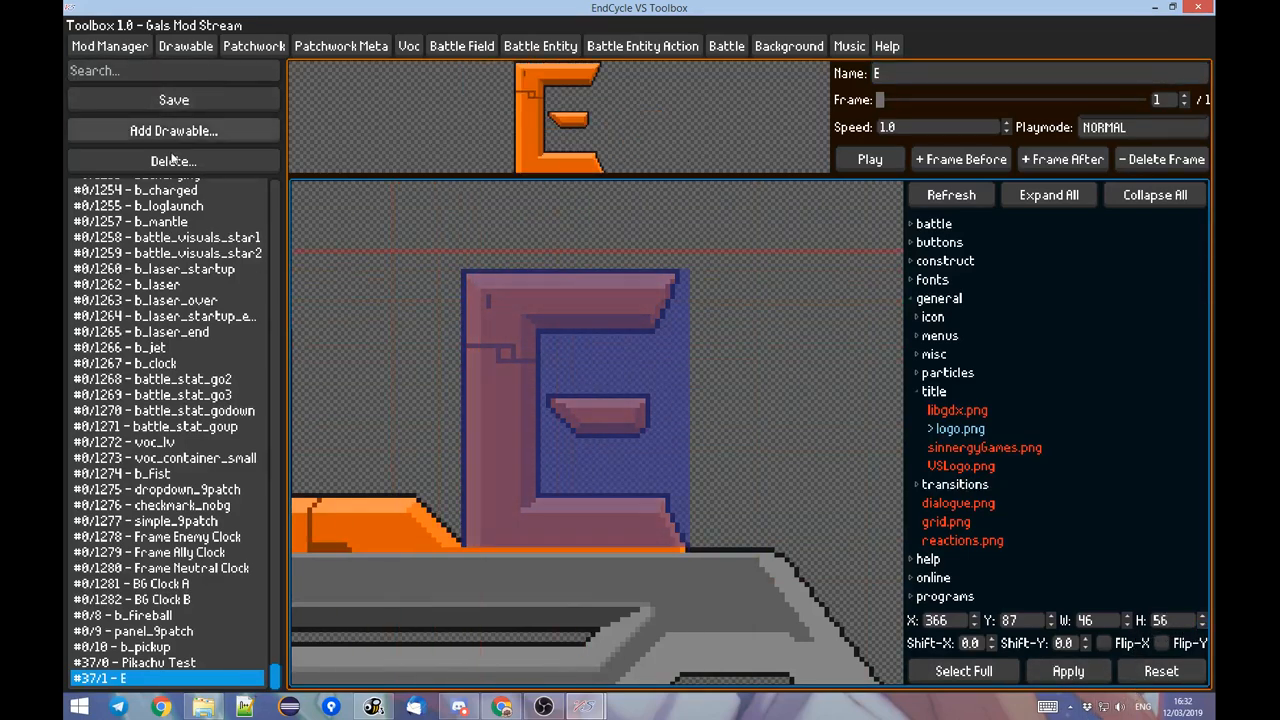
Add a second frame to the New BG background using the #37/1 - E drawable and check it in the paused battle.
left_click(789, 46)
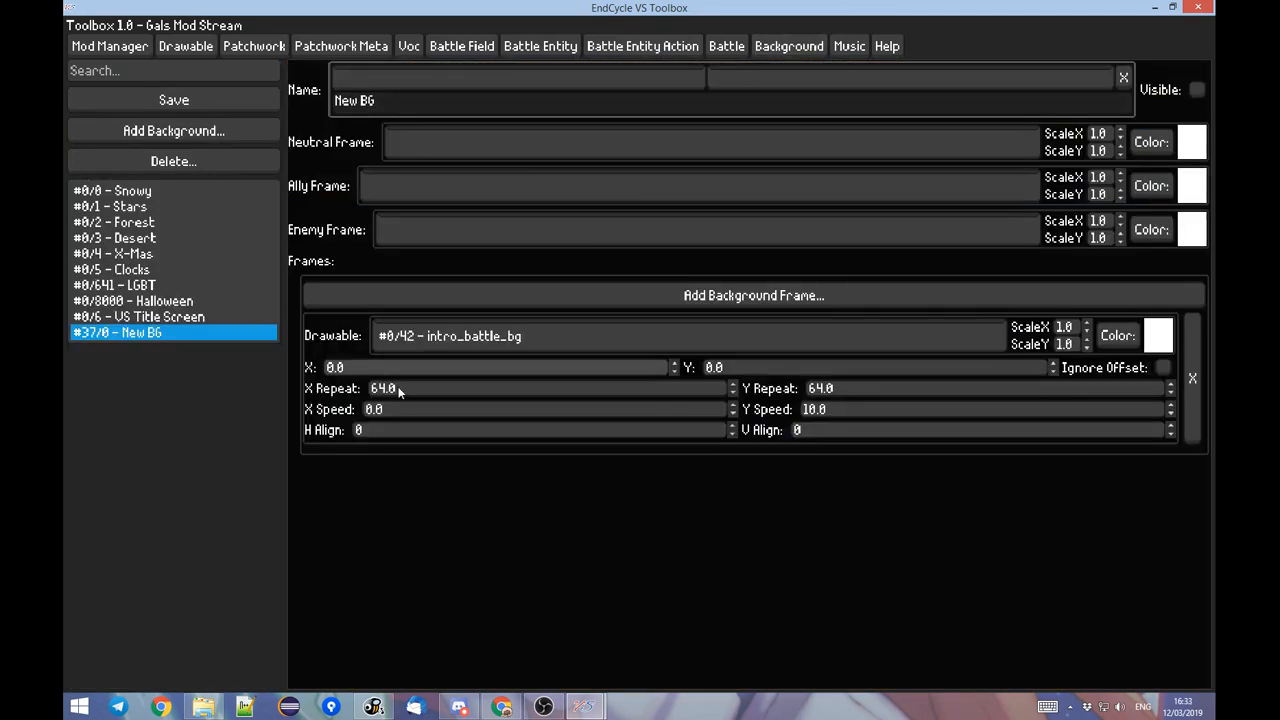
left_click(413, 306)
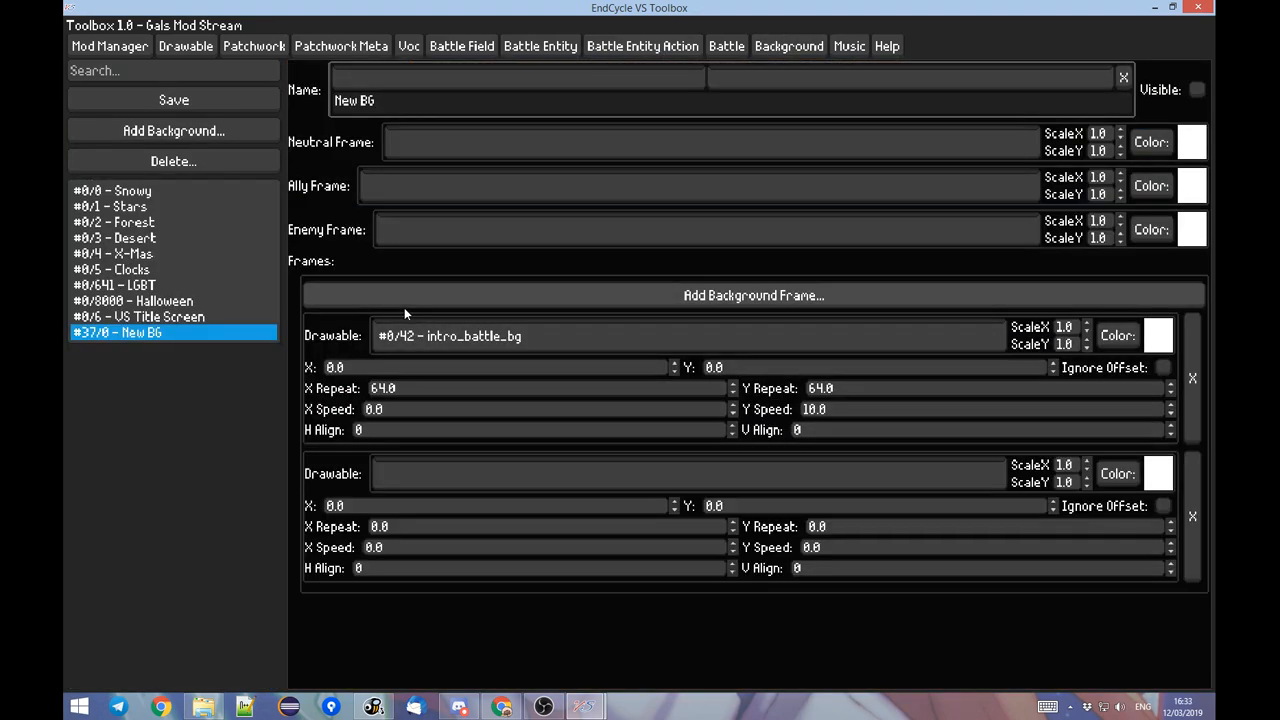
left_click(472, 476)
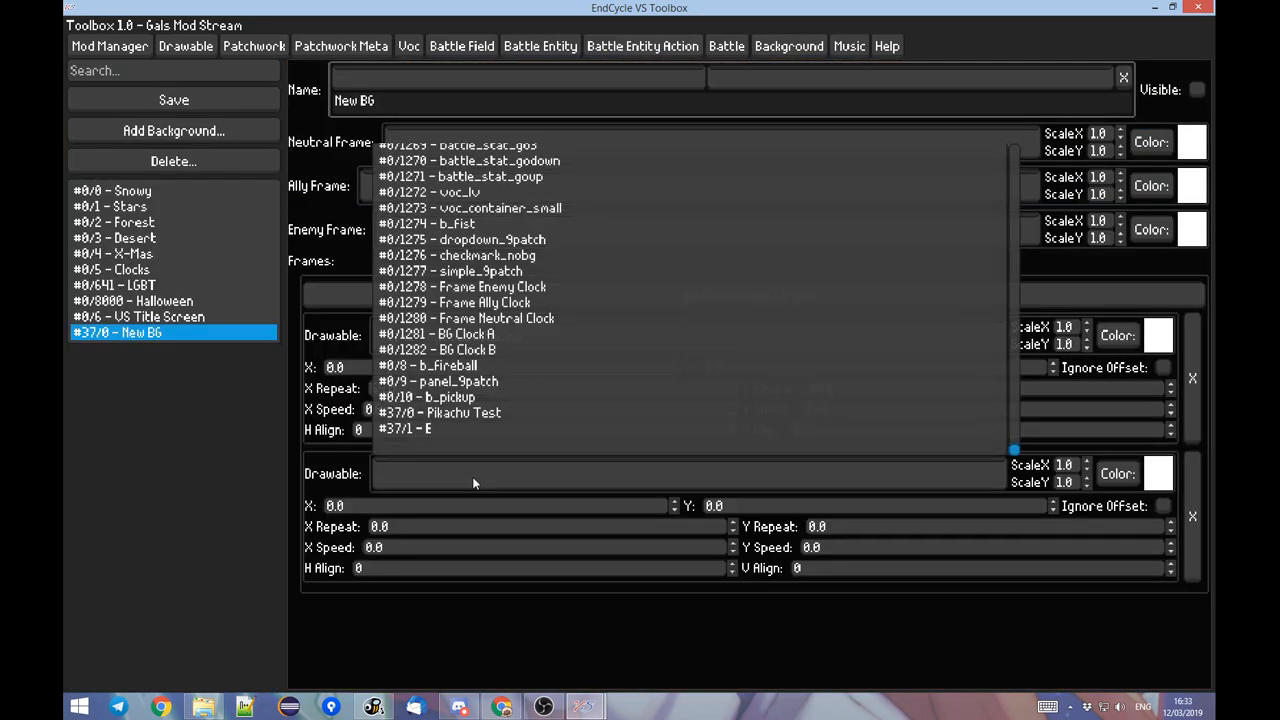
left_click(416, 433)
key("alt+Tab")
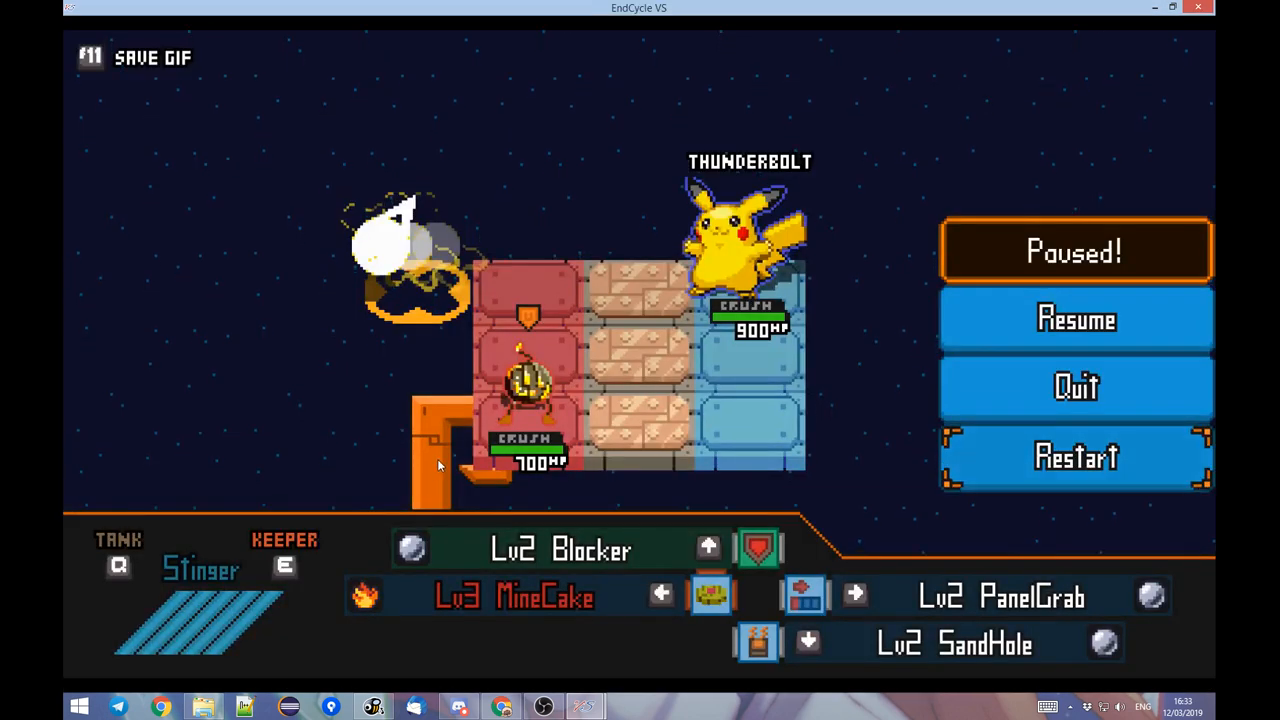
Set the E frame's ScaleX and ScaleY to 0.5, switch its drawable to Pikachu Test and back to E, and check the paused battle.
key("alt+Tab")
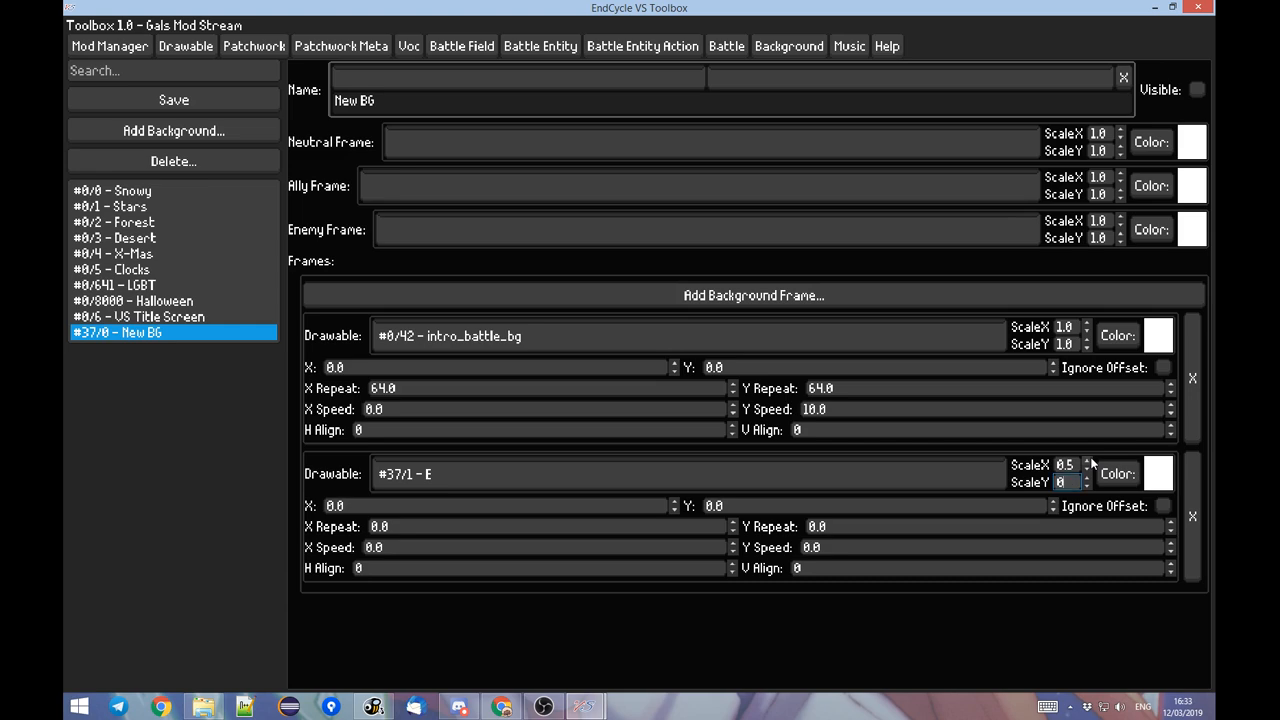
key("alt+Tab")
key("alt+Tab")
left_click(556, 486)
left_click(430, 412)
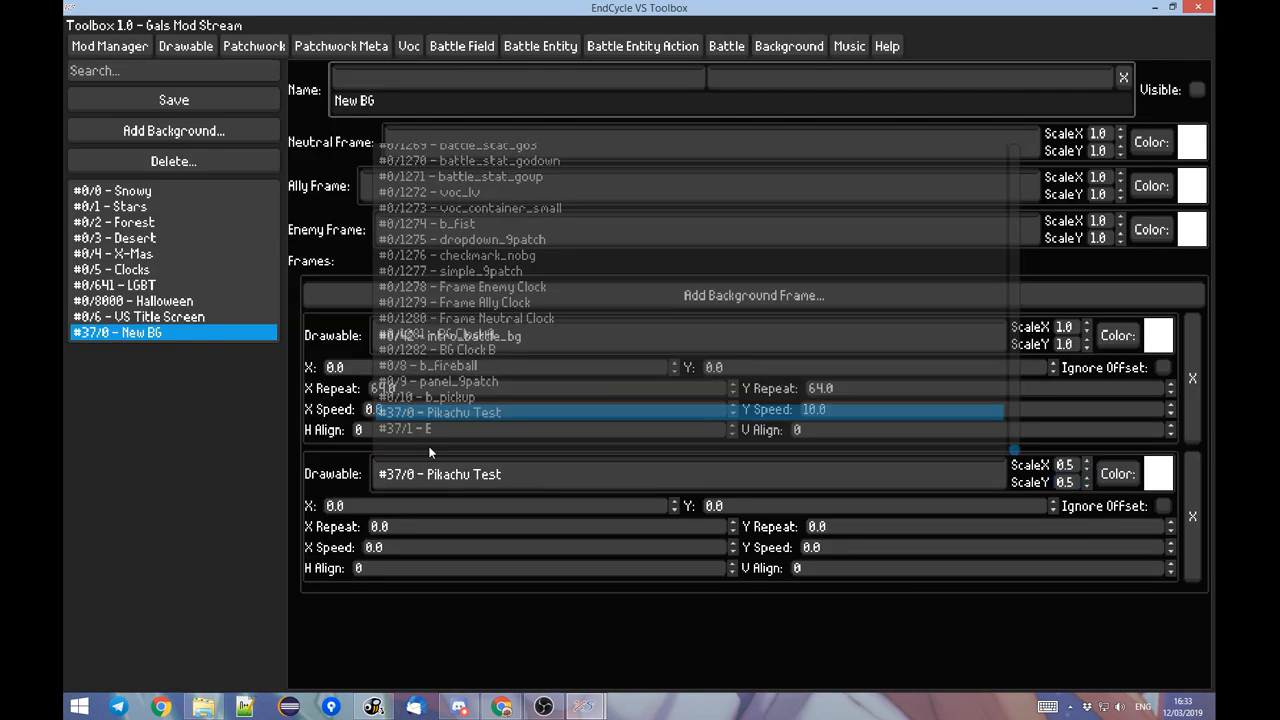
left_click(430, 470)
left_click(415, 443)
key("alt+Tab")
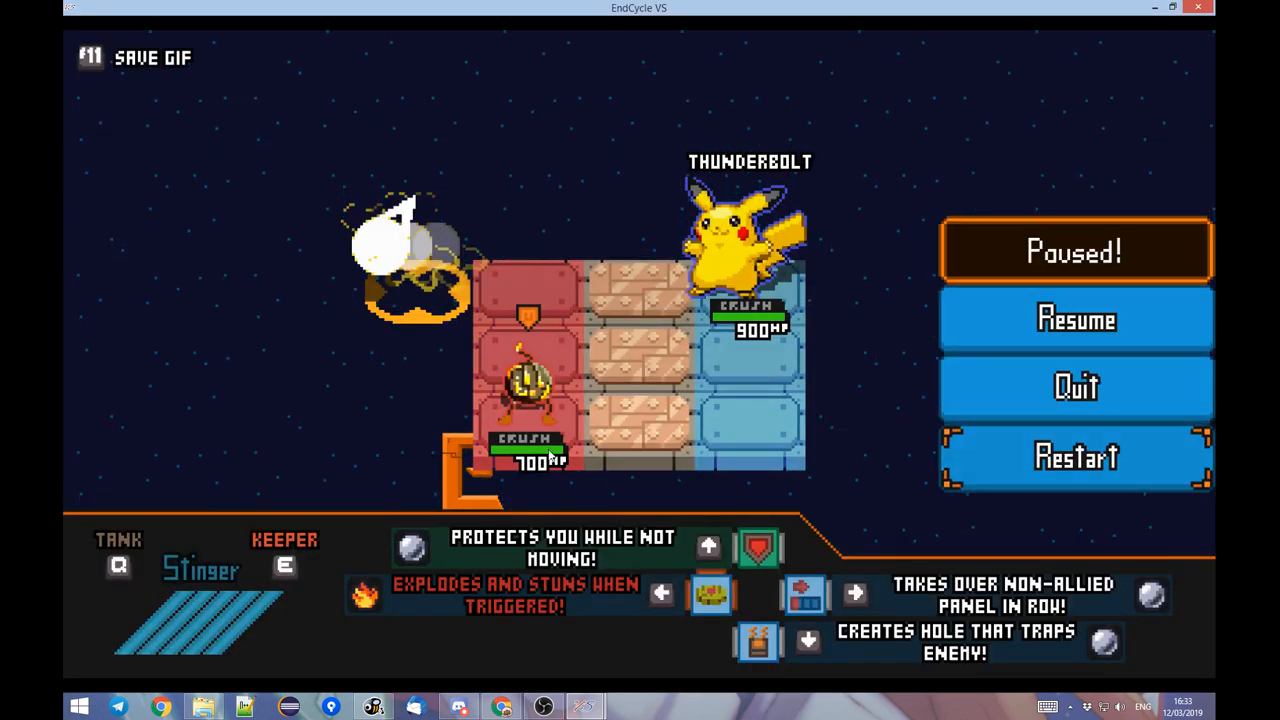
key("alt+Tab")
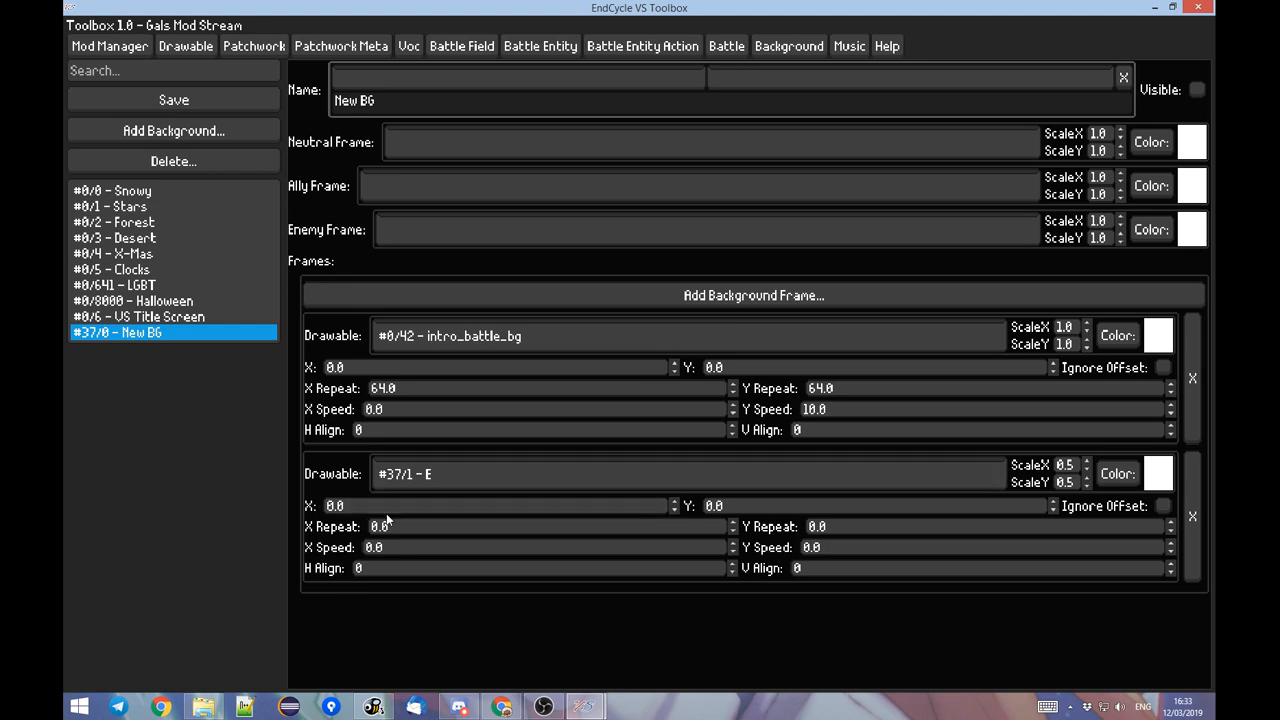
Set the E frame's X Repeat and Y Repeat to 48, comparing the tiling with a repeat of 64 in the paused battle.
left_click(388, 522)
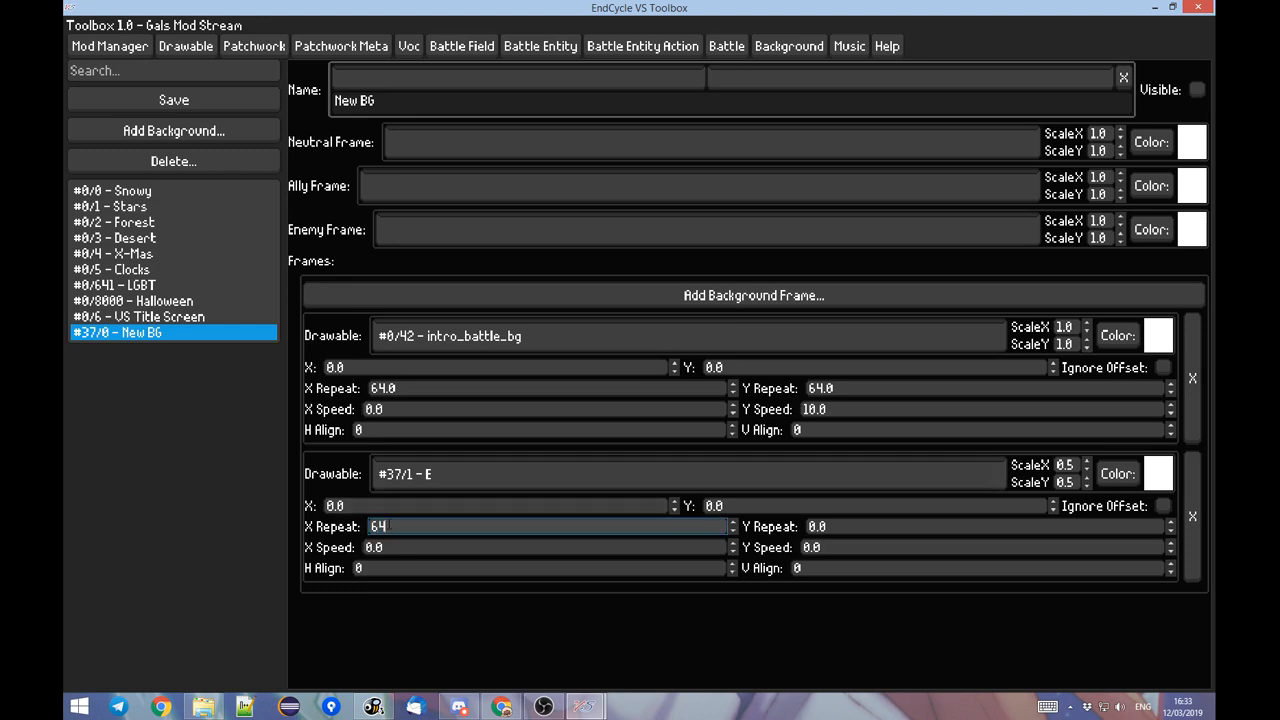
key("Tab")
key("alt+Tab")
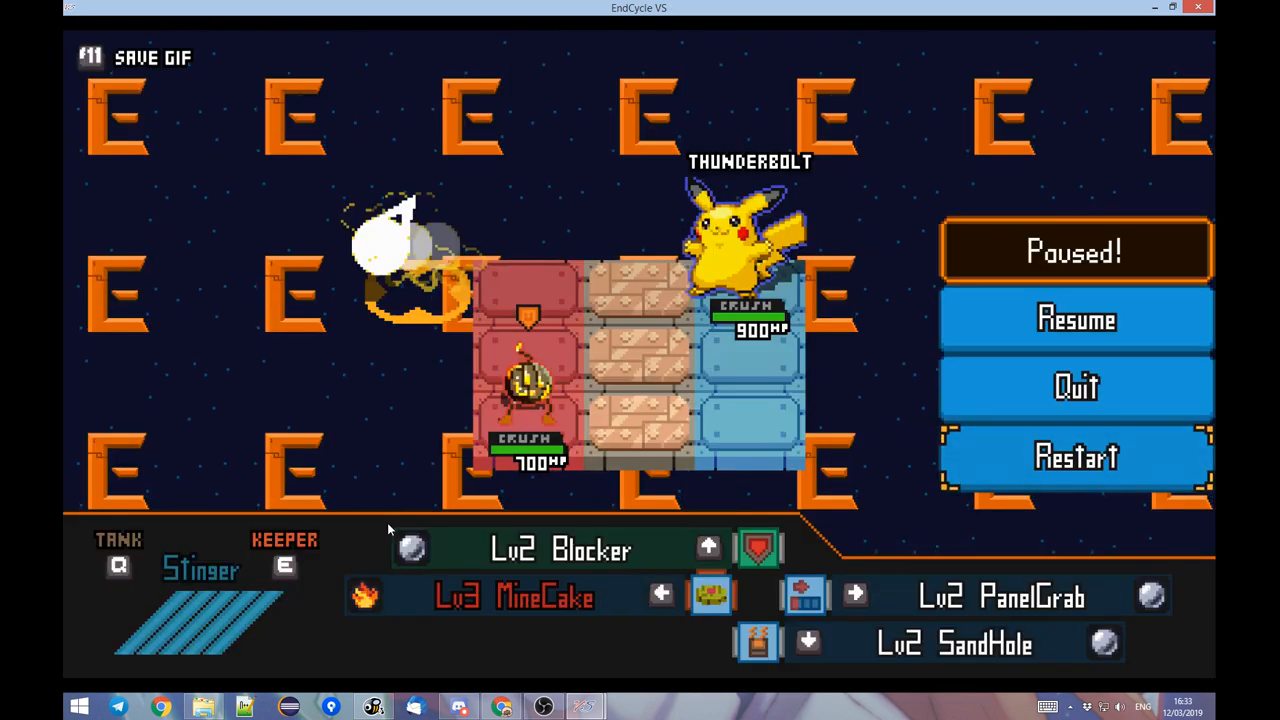
key("alt+Tab")
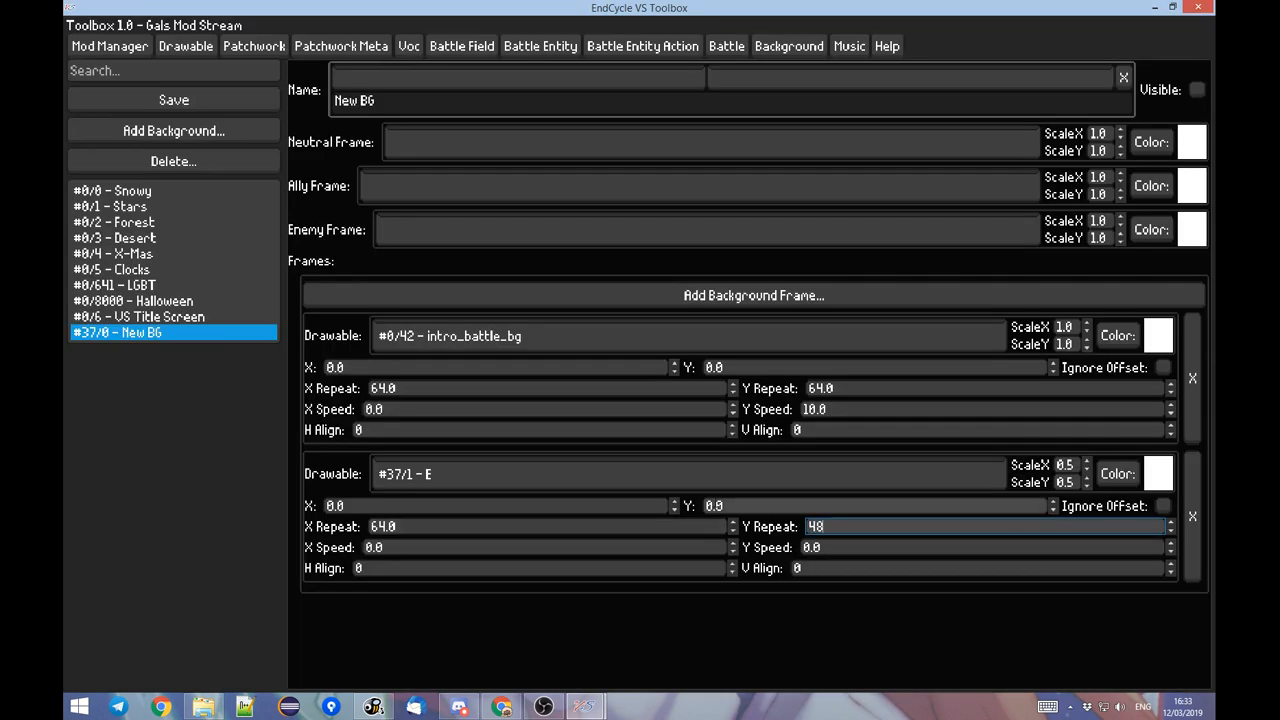
key("shift+Tab")
key("shift+Tab")
left_click(527, 524)
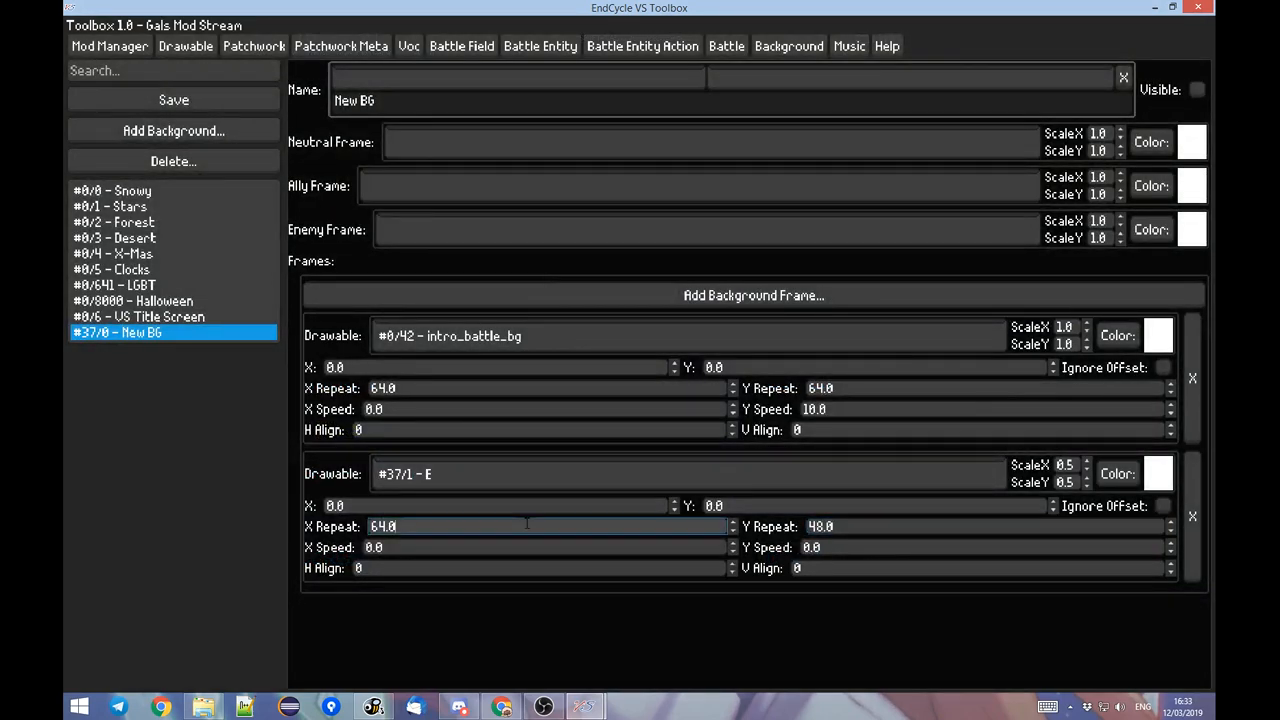
key("alt+Tab")
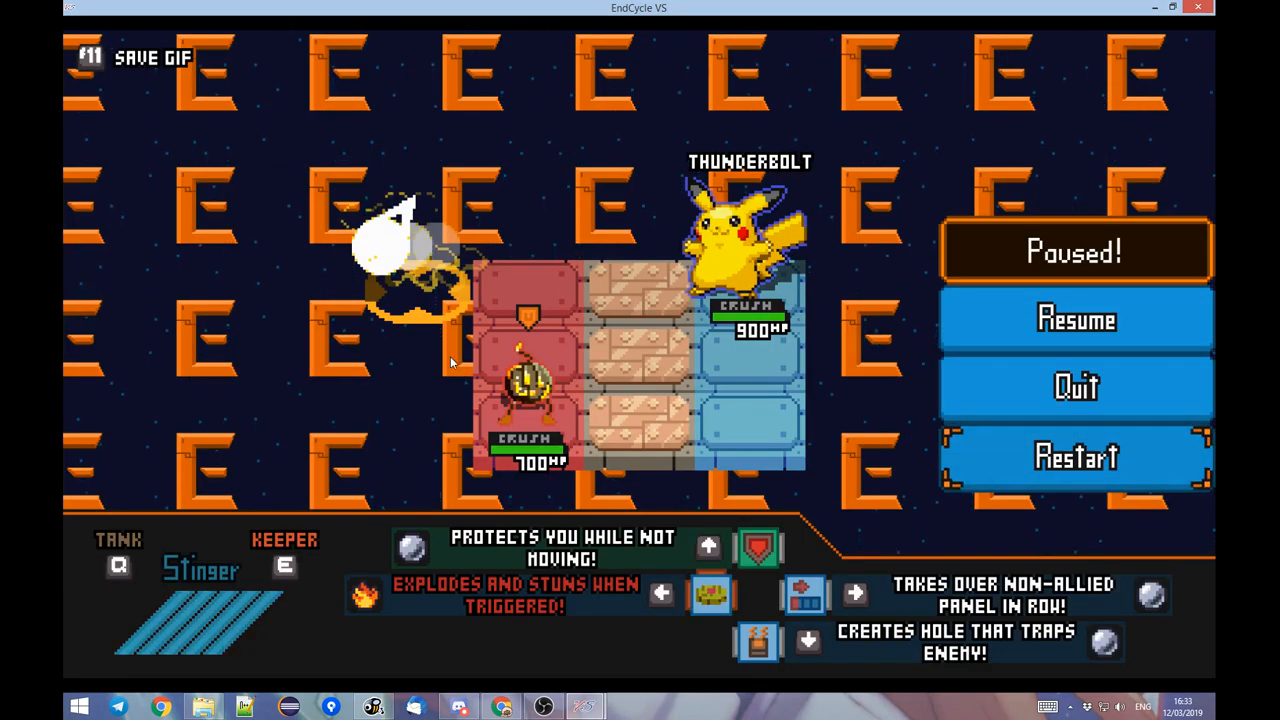
key("alt+Tab")
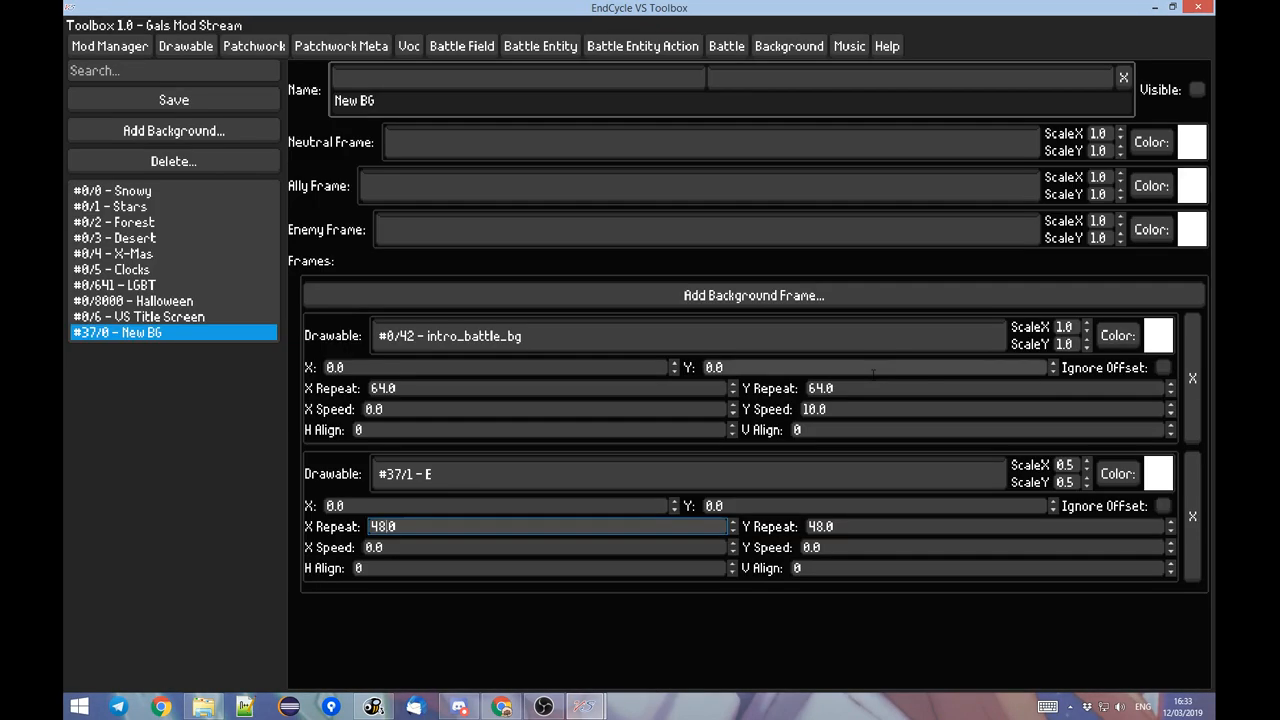
Try an X Speed of -30 on the E frame and check its horizontal motion in the paused battle.
left_click(621, 553)
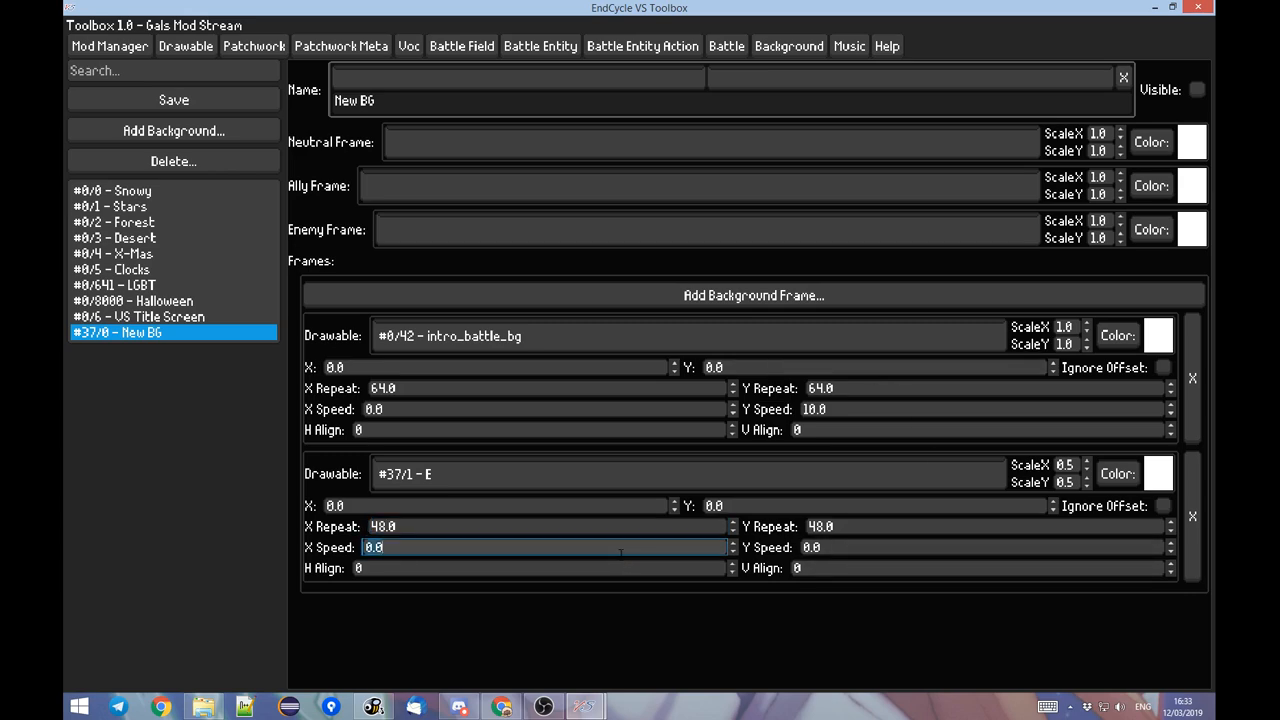
key("alt+Tab")
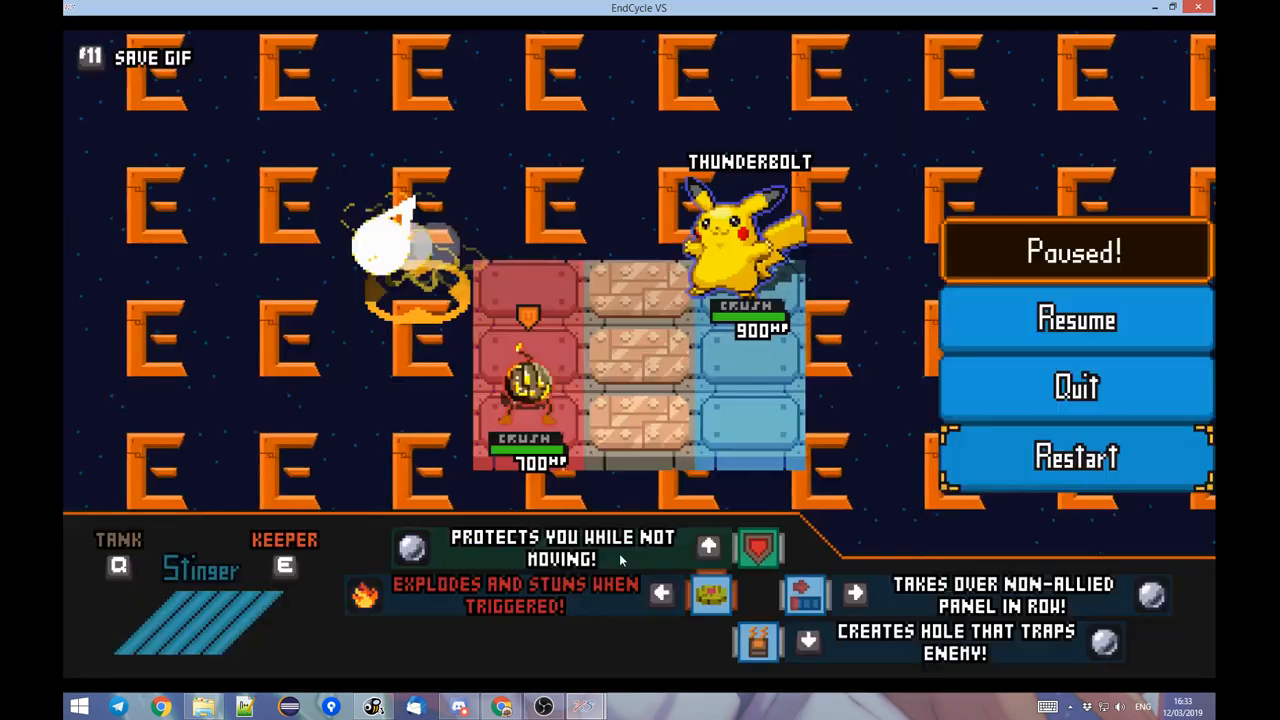
key("alt+Tab")
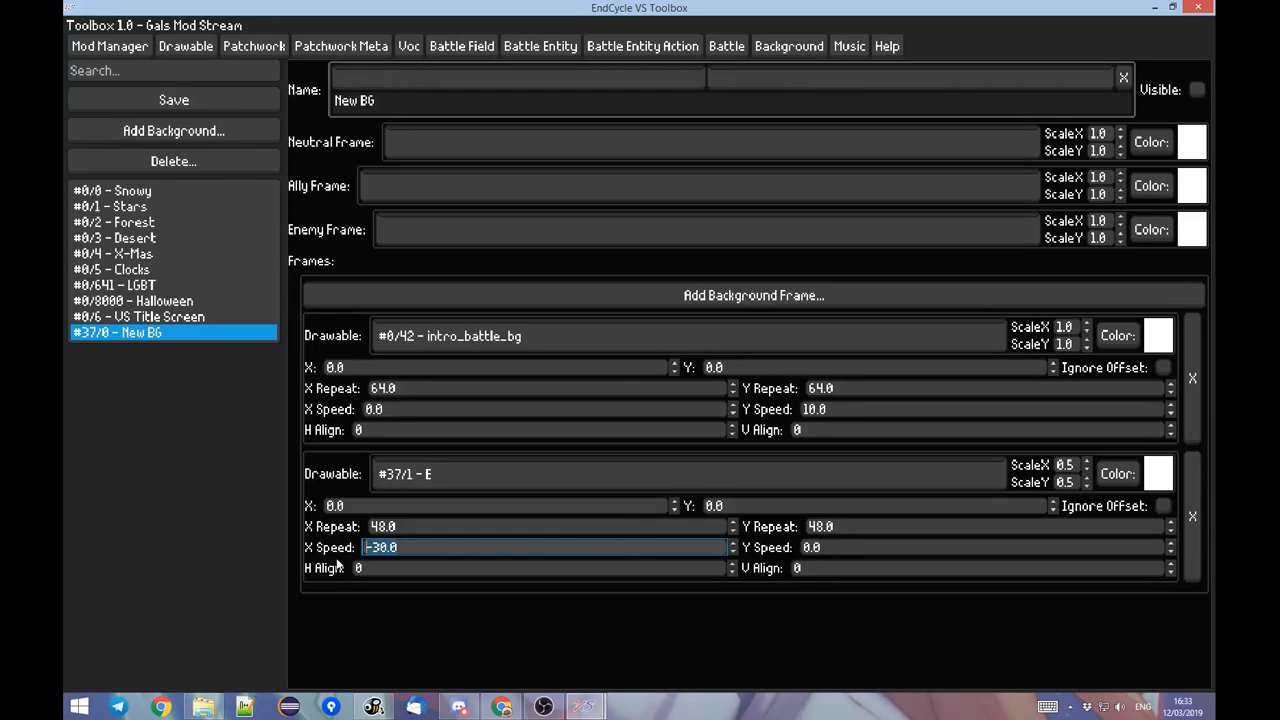
key("alt+Tab")
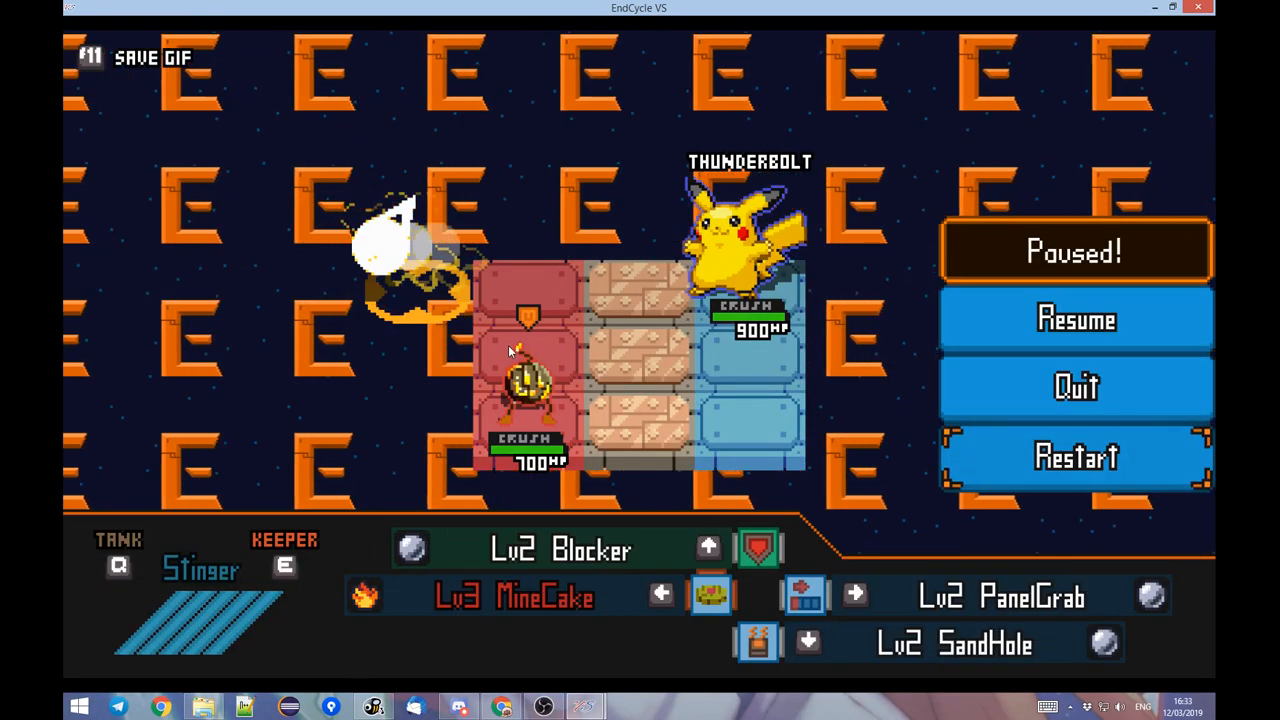
key("alt+Tab")
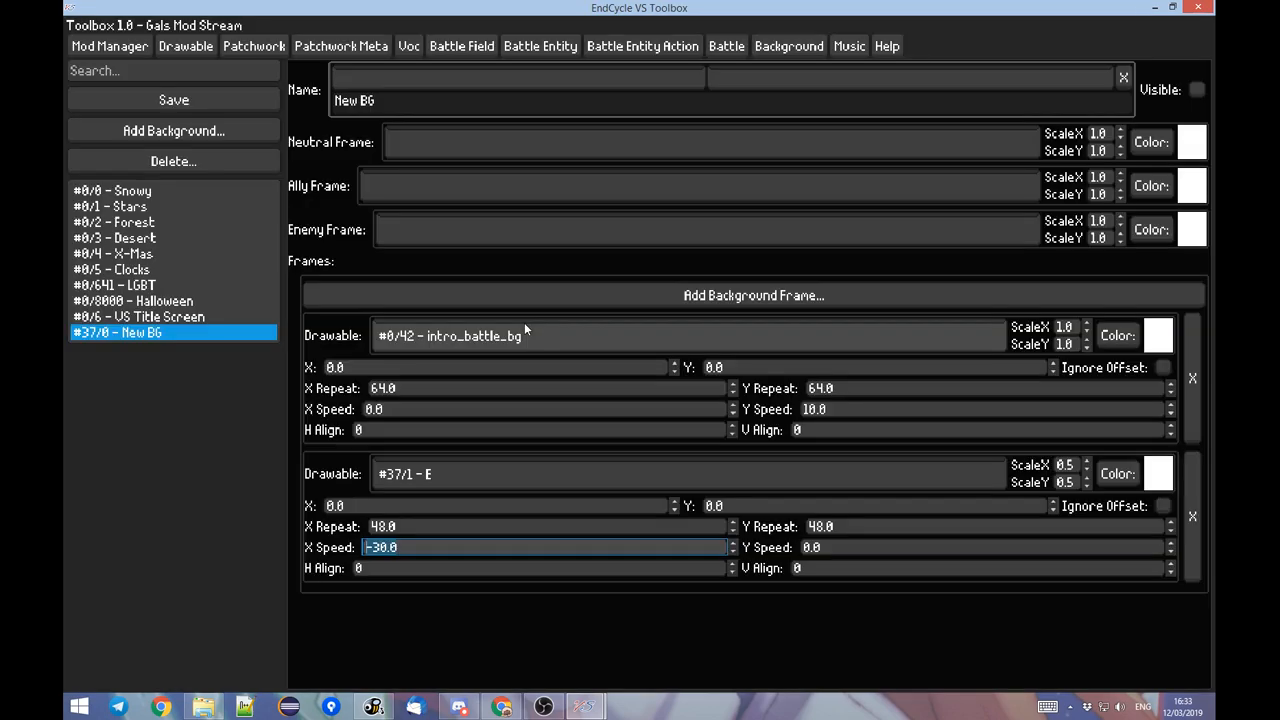
Try faster X Speed values on the E frame, starting with -100, and watch the scrolling in the paused battle.
type("-100.0")
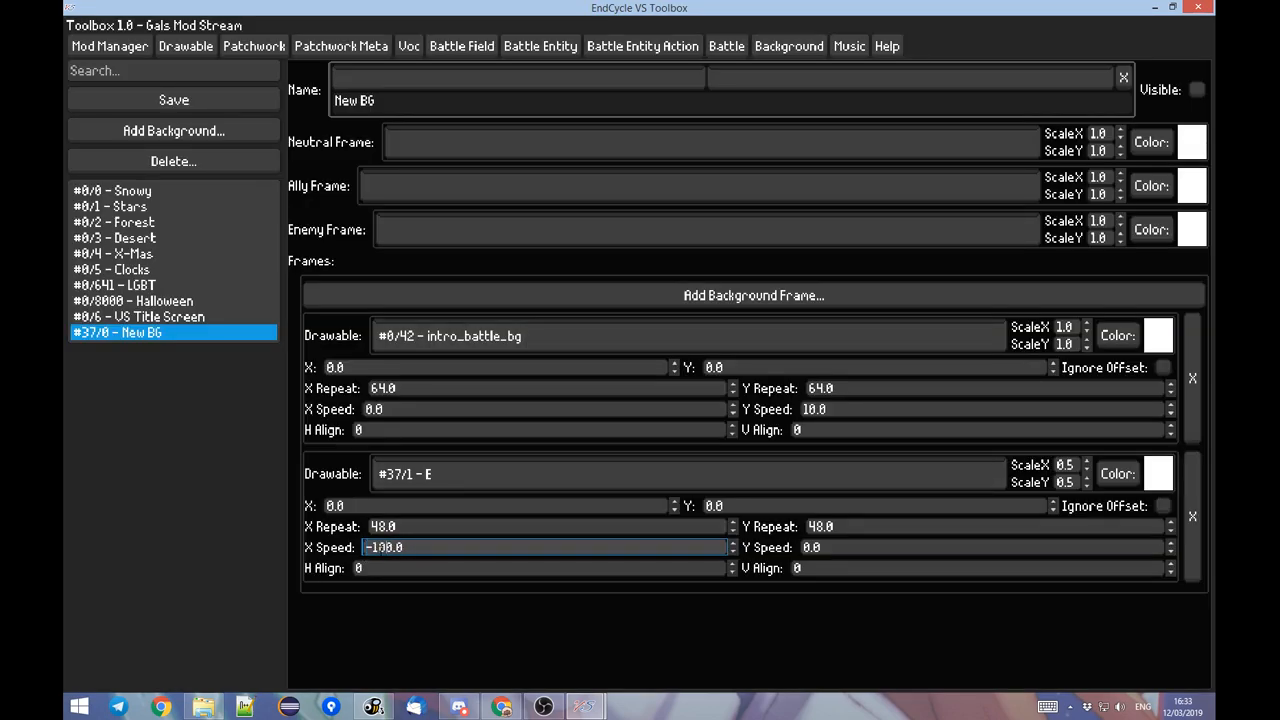
key("alt+Tab")
key("alt+Tab")
type("0")
key("alt+Tab")
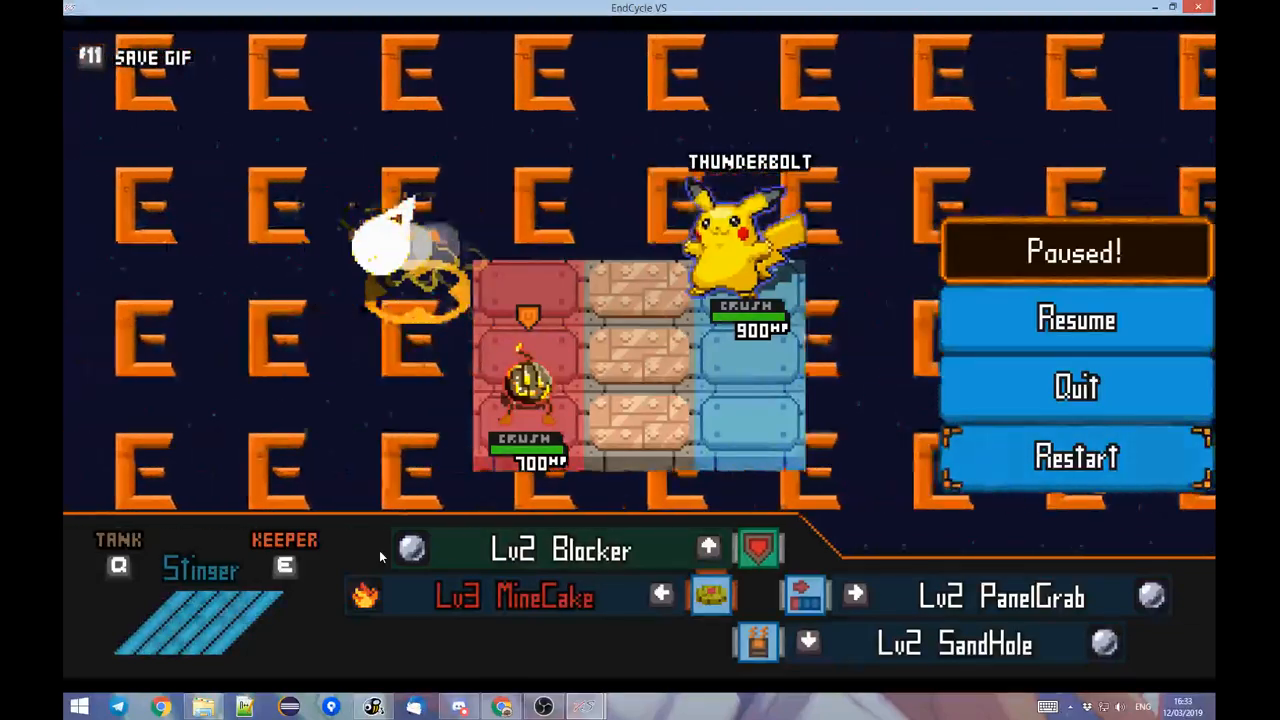
key("alt+Tab")
key("alt+Tab")
key("alt+Tab")
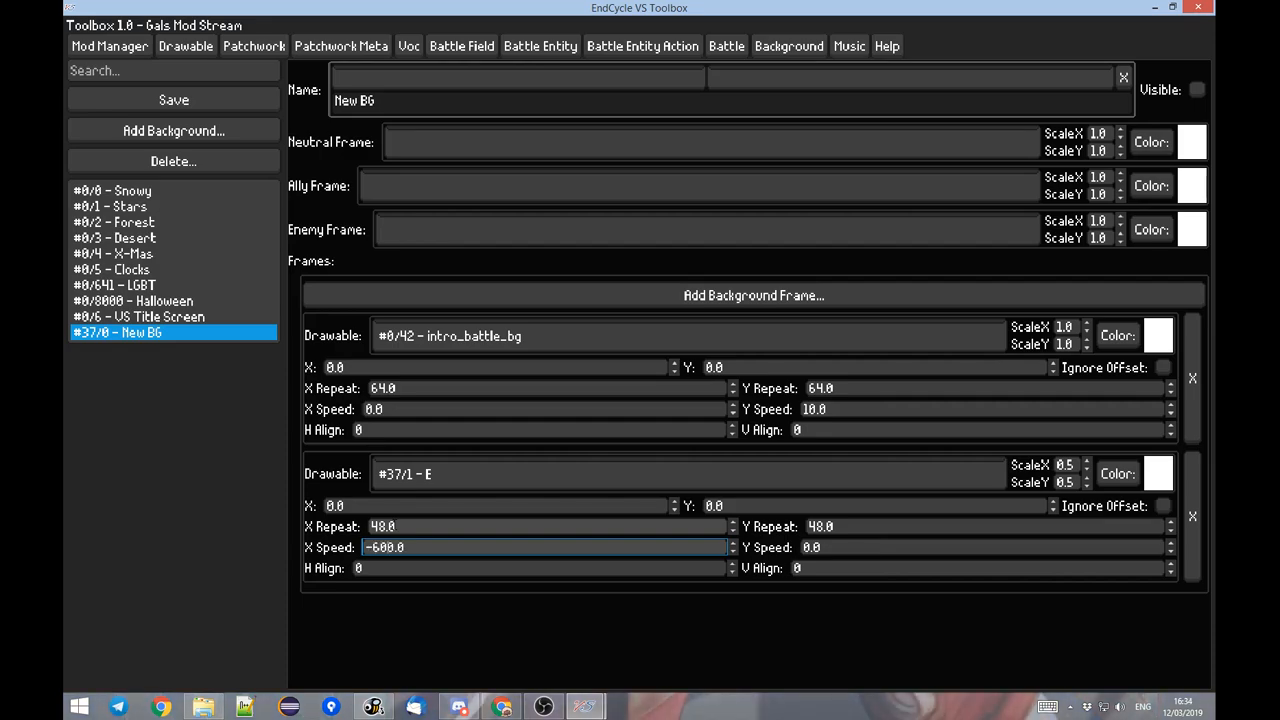
Set the E frame's X Speed to -300 after comparing -600 and -500 in the paused battle.
key("alt+Tab")
key("alt+Tab")
key("alt+Tab")
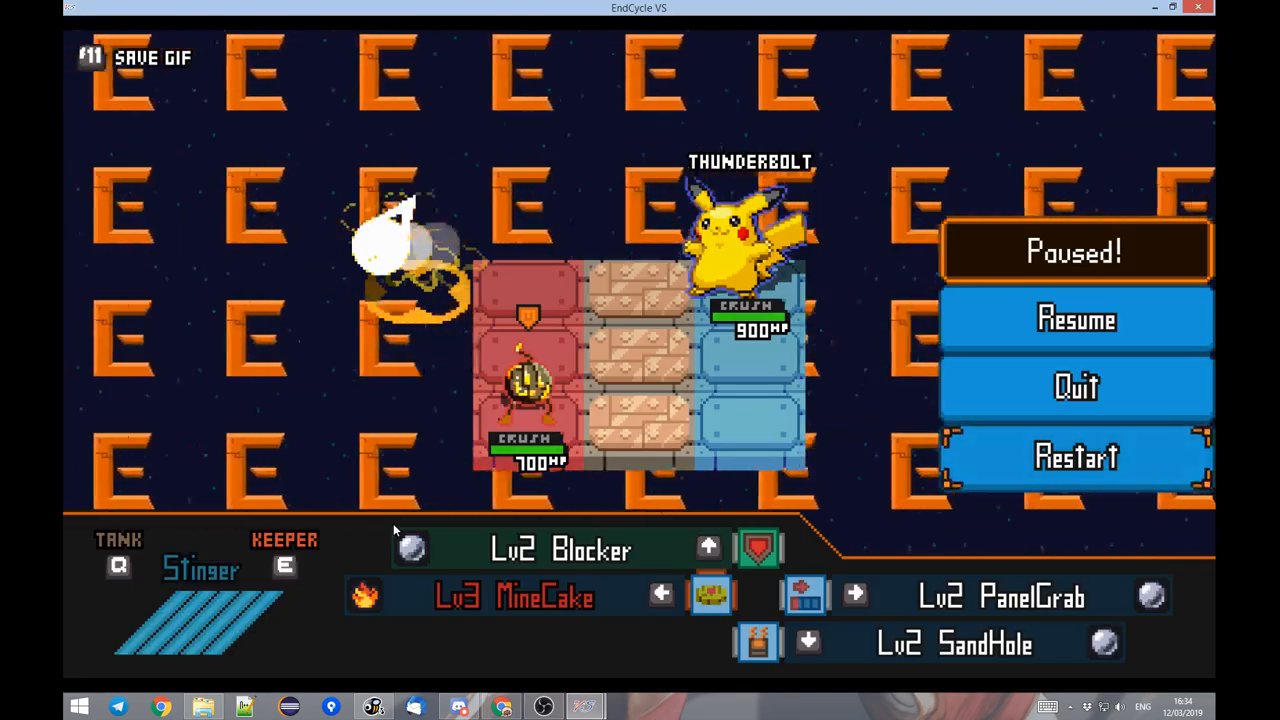
key("alt+Tab")
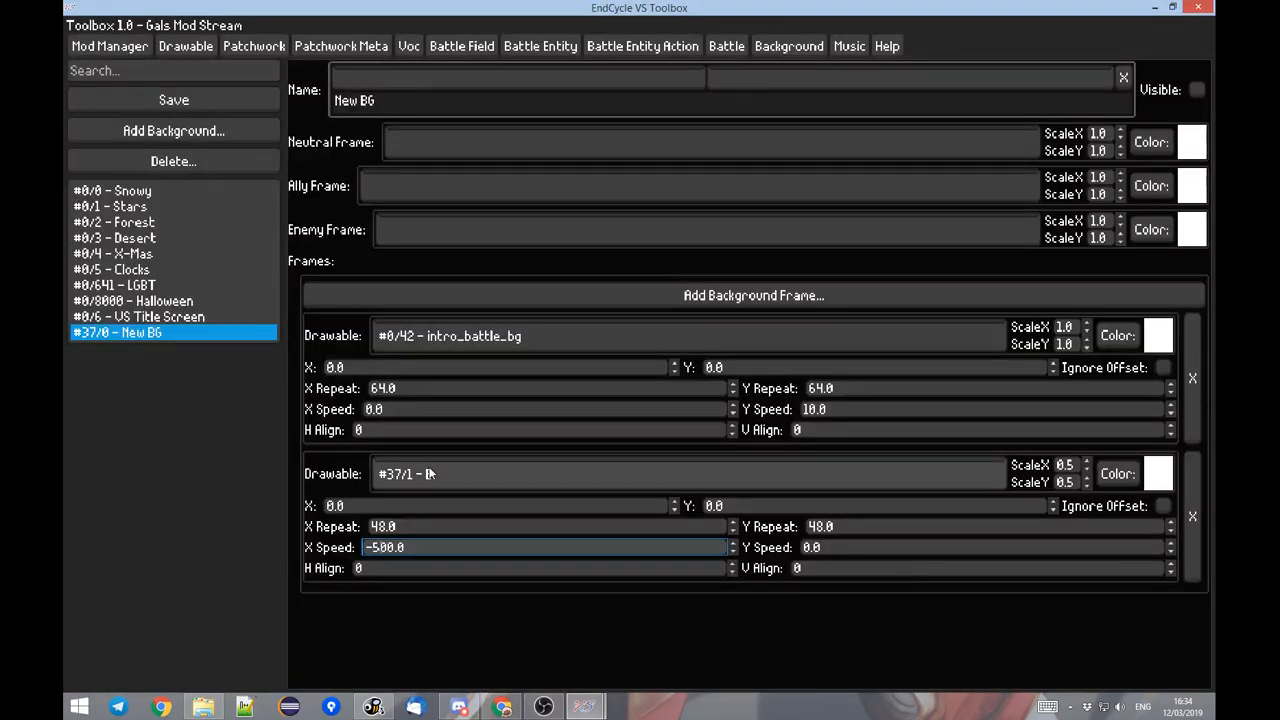
key("alt+Tab")
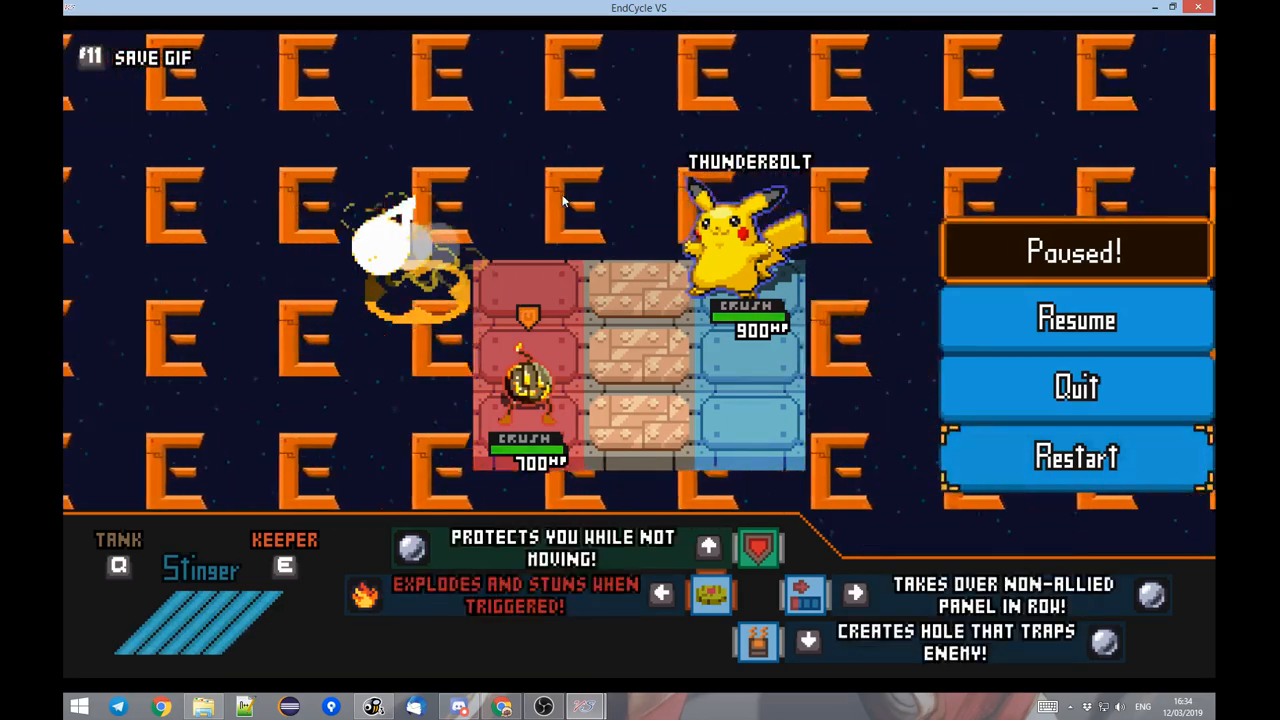
key("alt+Tab")
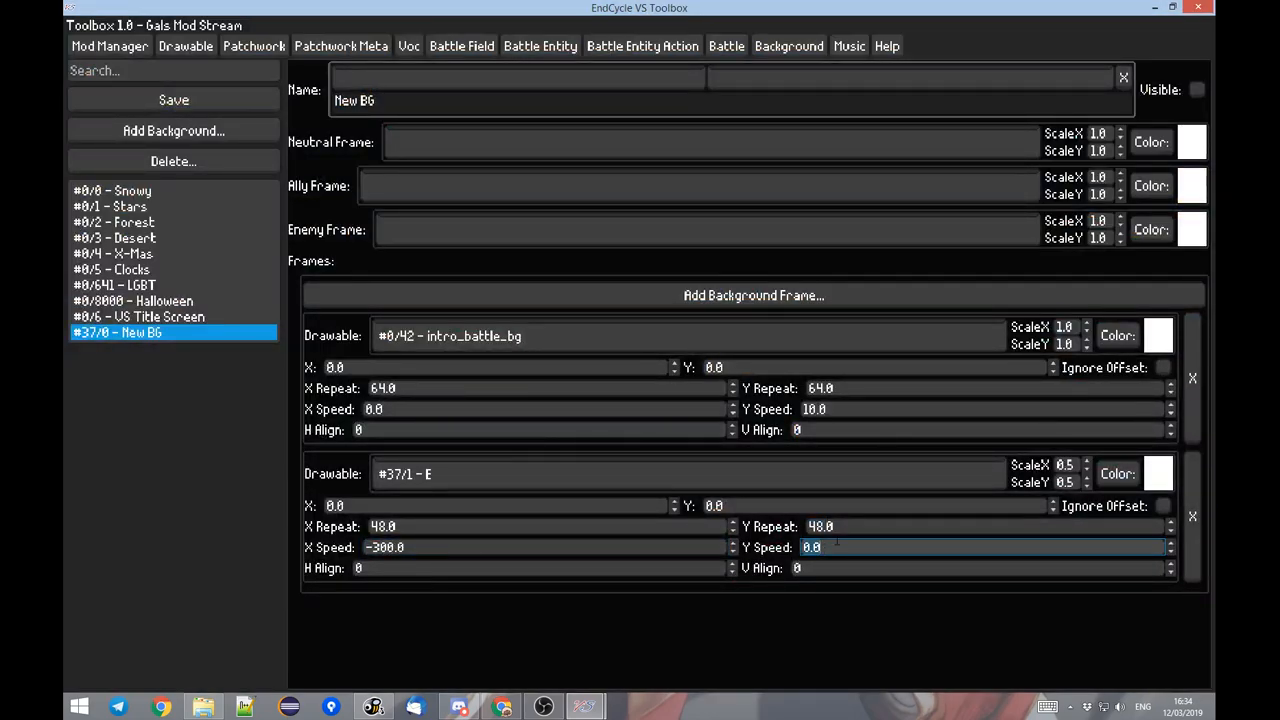
Set the E frame's Y Speed to -100, check the diagonal motion in the paused battle, and open its X Speed for editing.
key("alt+Tab")
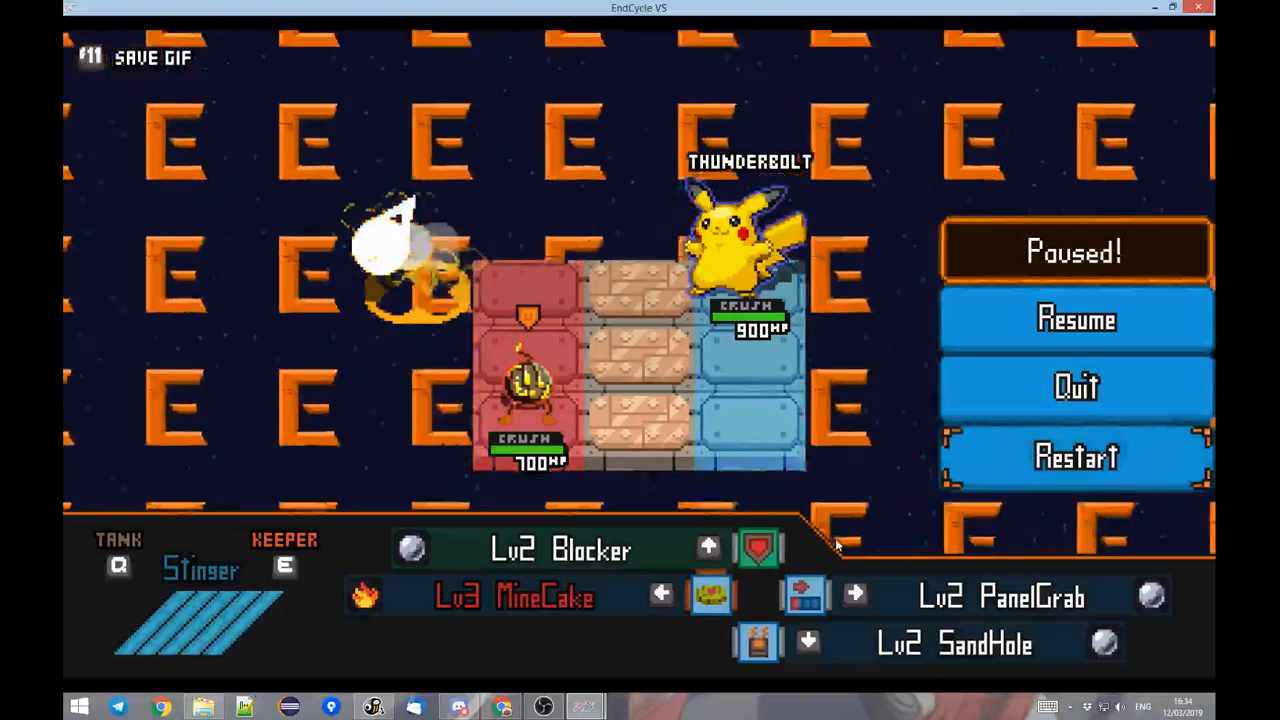
key("alt+Tab")
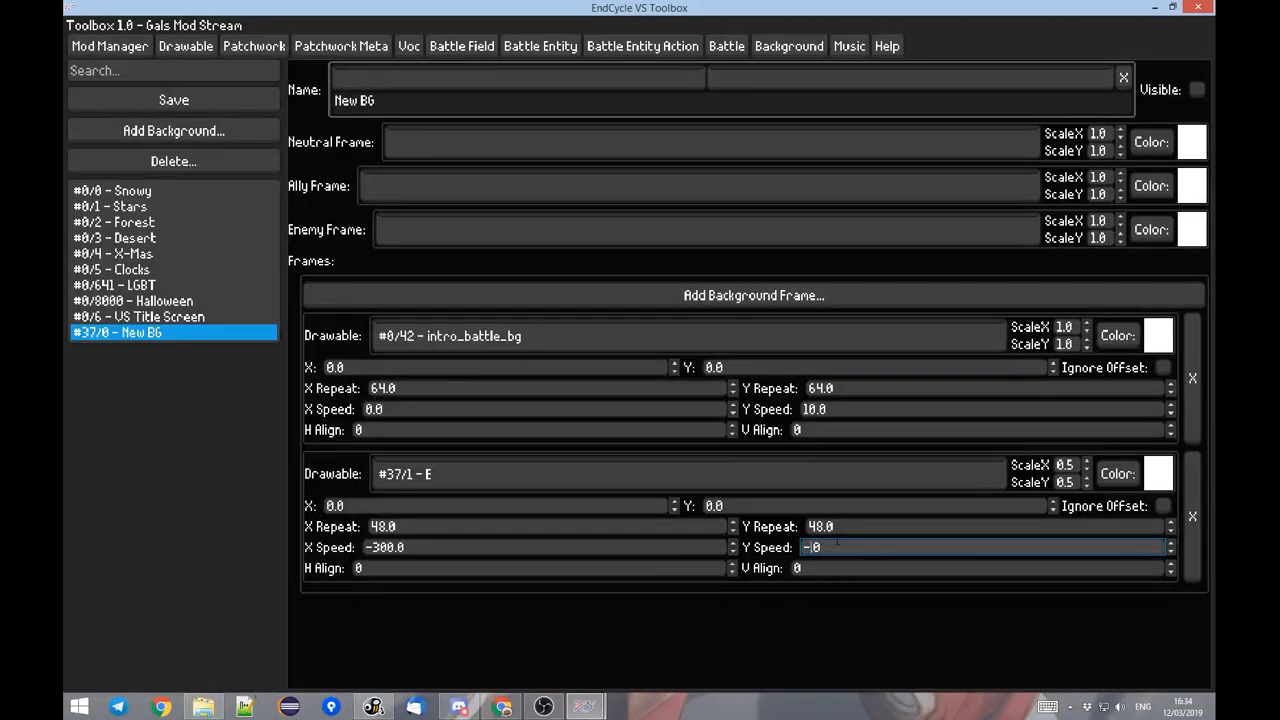
key("alt+Tab")
key("alt+Tab")
key("alt+Tab")
key("alt+Tab")
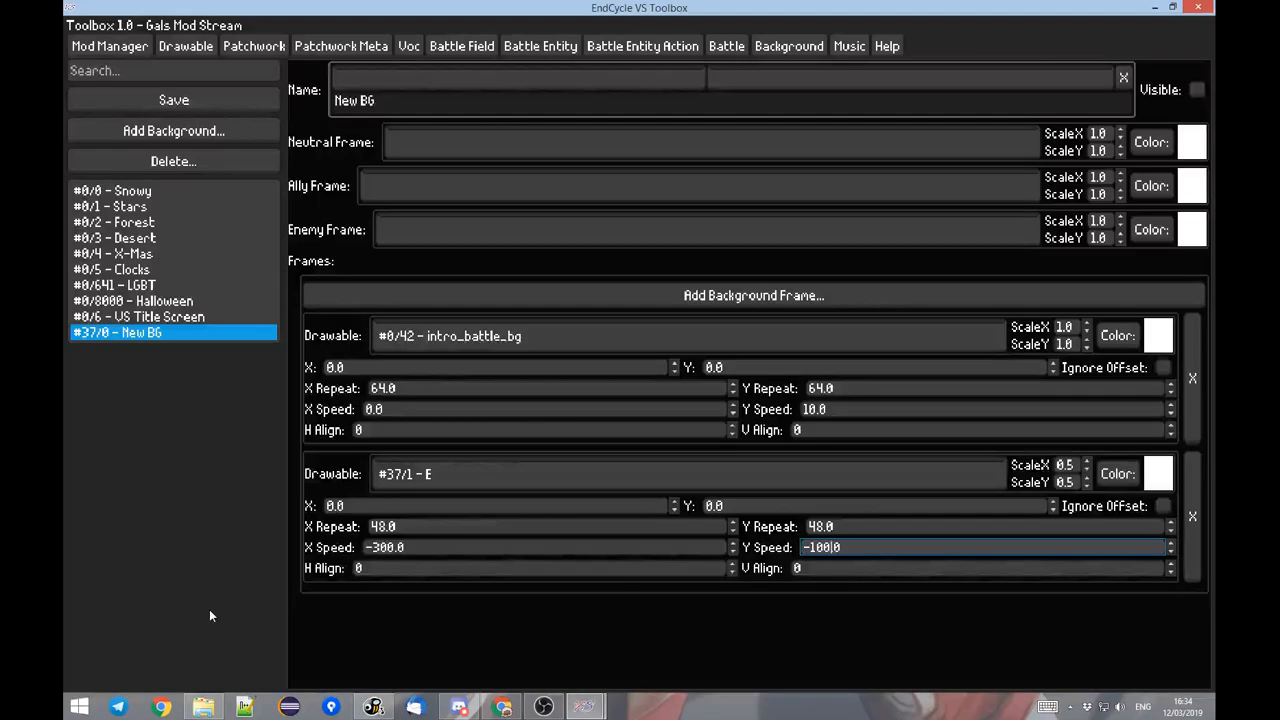
left_click(381, 553)
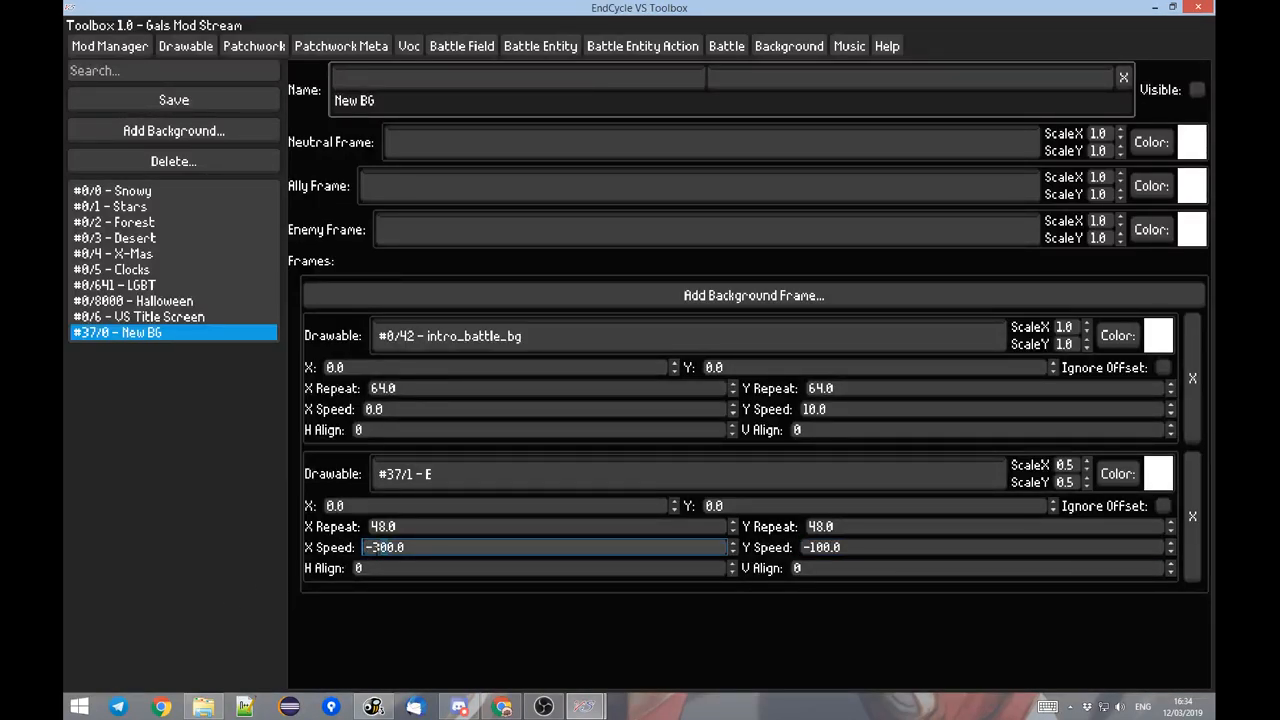
Set the E frame's X Speed to -100, save the background, and check the diagonal scrolling in the paused battle.
type("-100.0")
key("alt+Tab")
key("alt+Tab")
left_click(212, 97)
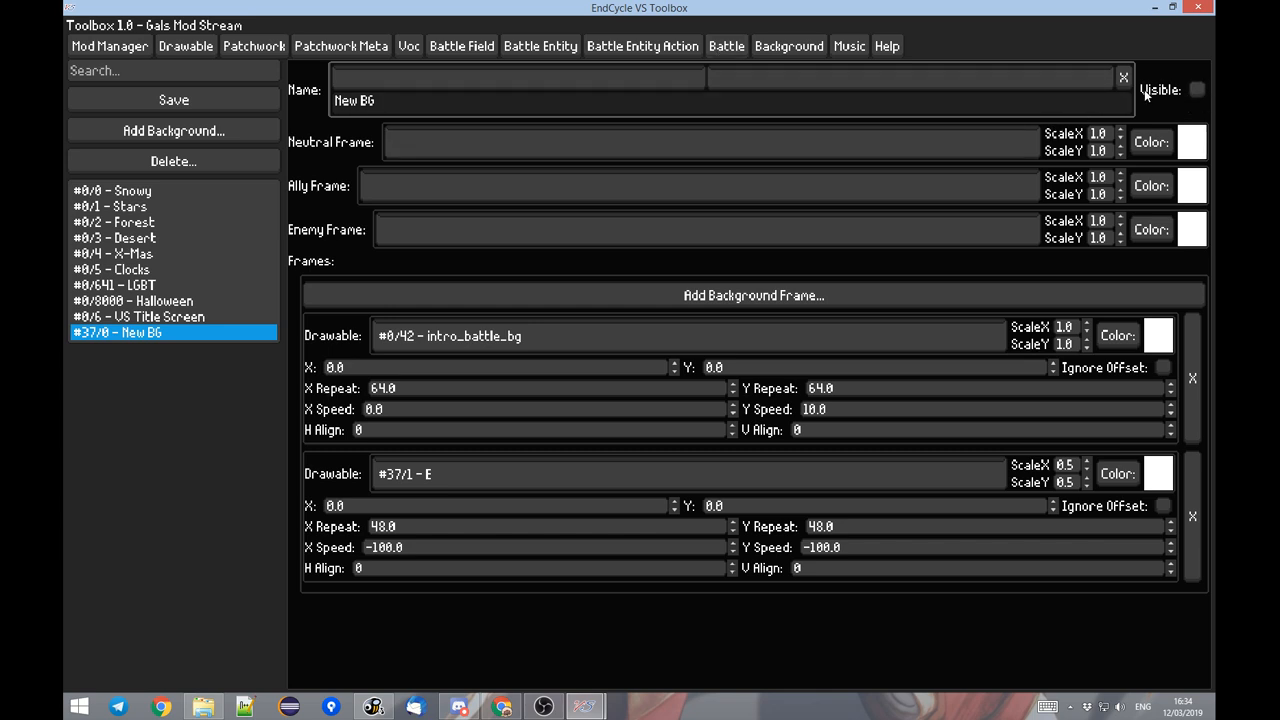
key("alt+Tab")
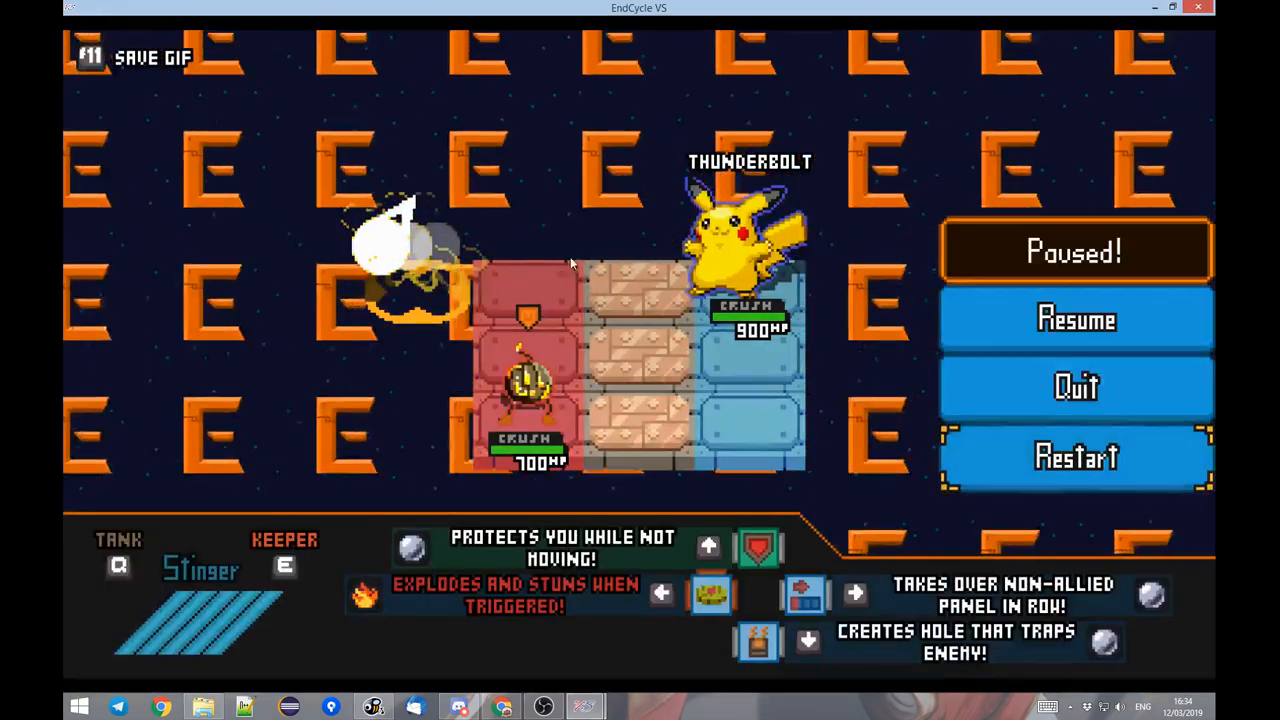
Review the frames and scroll speeds of the VS Title Screen background for comparison, and return to the New BG background.
key("alt+Tab")
left_click(133, 319)
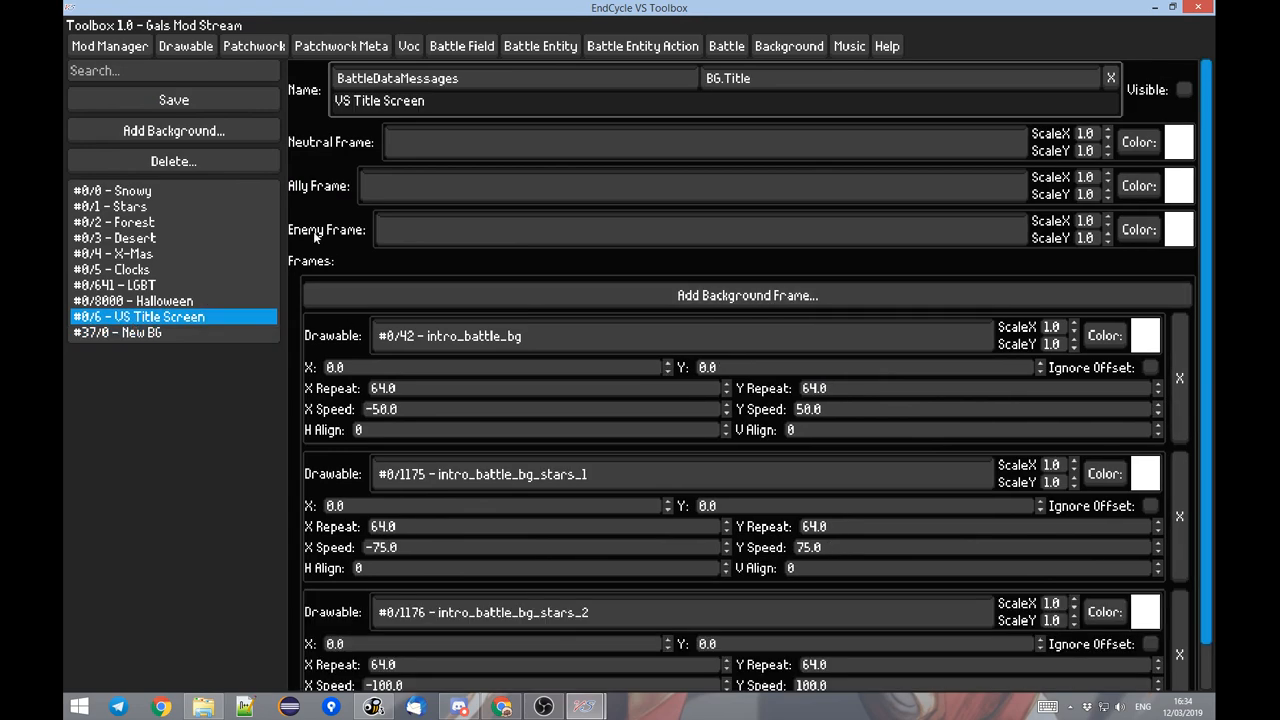
scroll(400, 440, "down", 2)
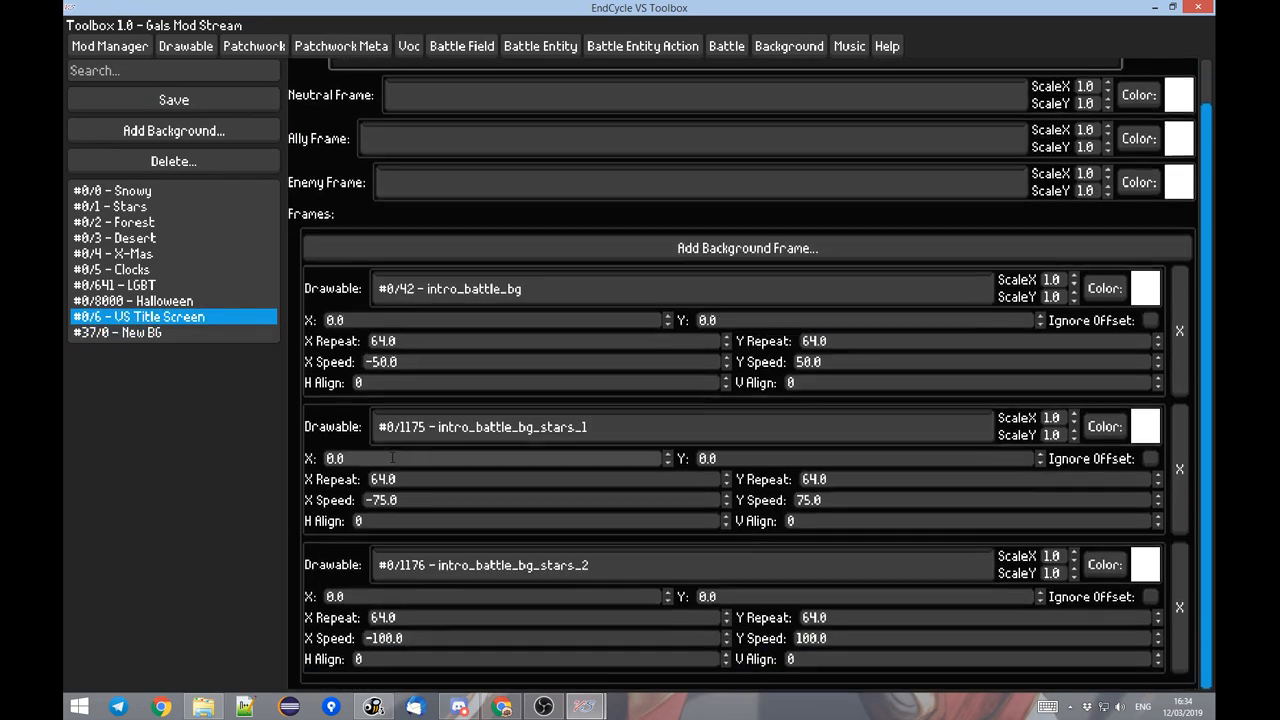
scroll(430, 464, "up", 2)
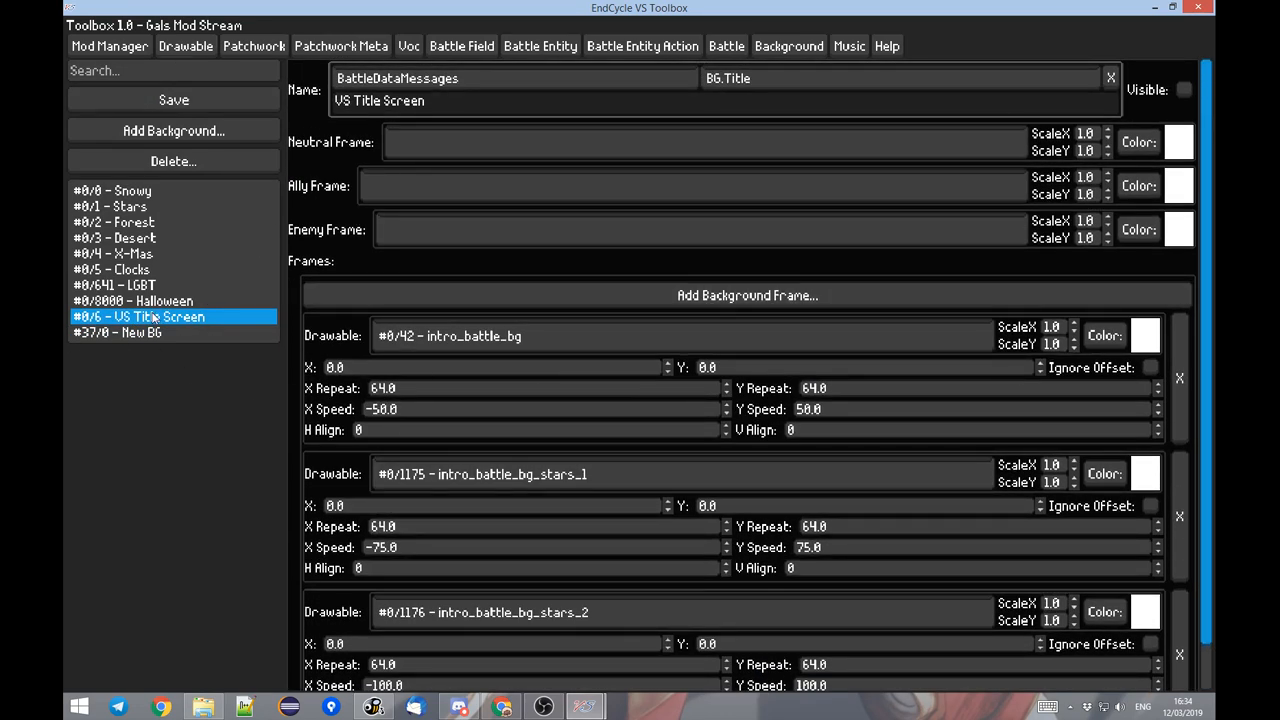
left_click(100, 335)
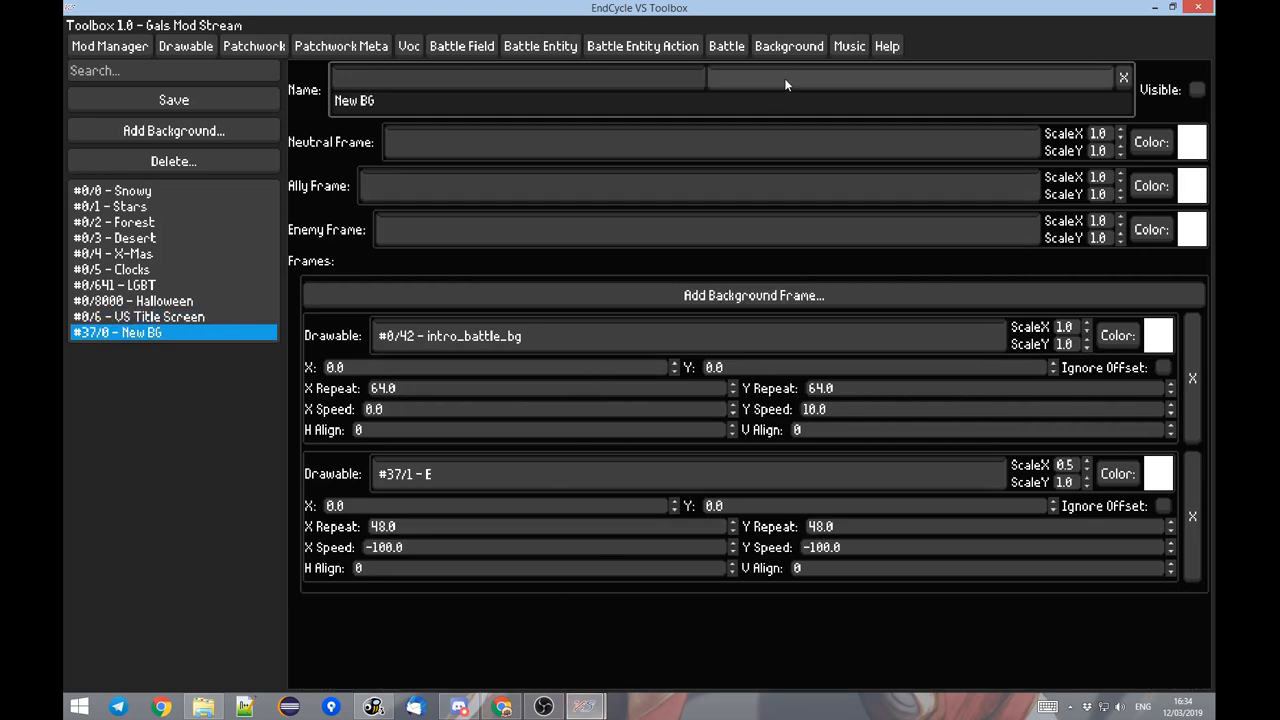
Resume the Pikachu battle in the game to watch the scrolling E background, and pause it again.
mouse_move(585, 707)
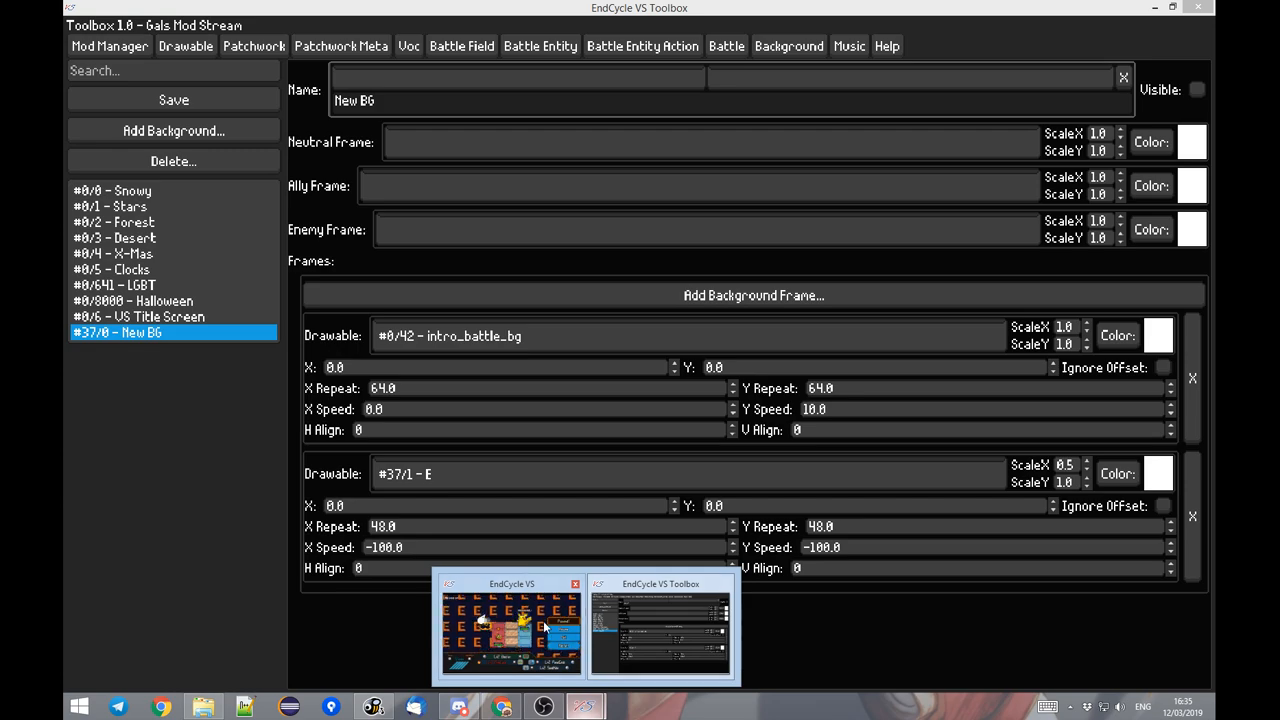
left_click(500, 629)
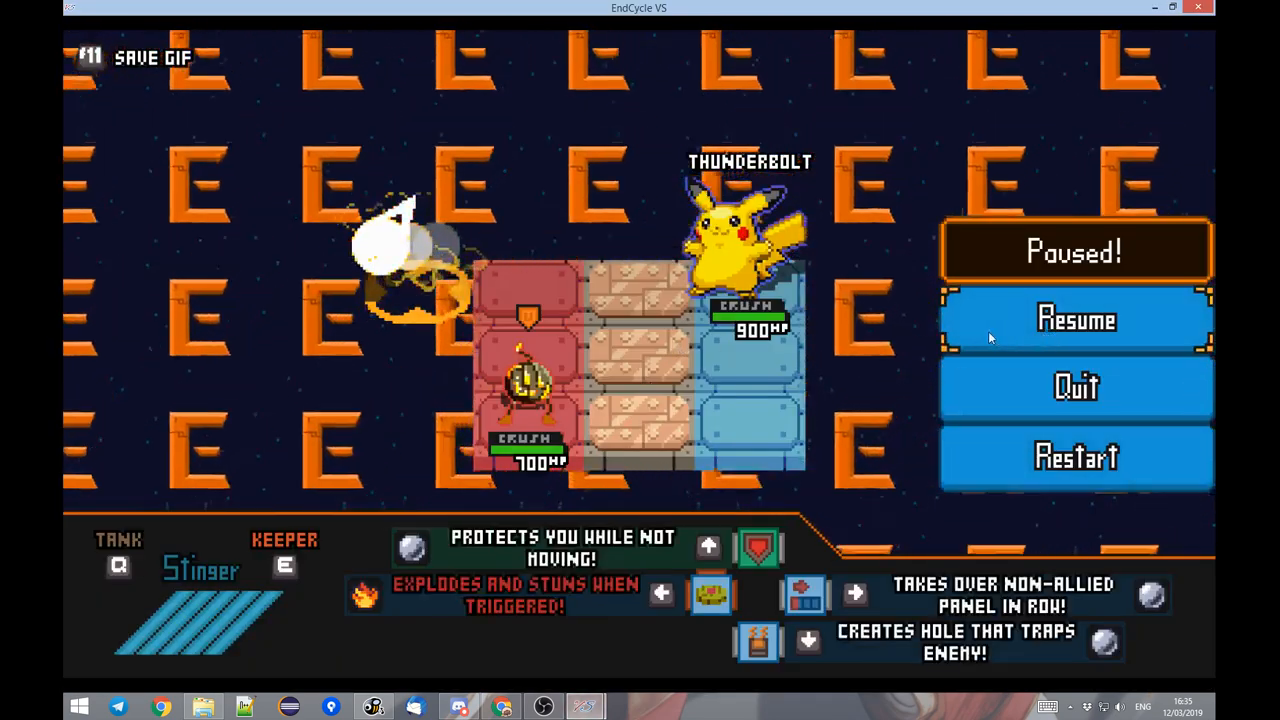
left_click(940, 305)
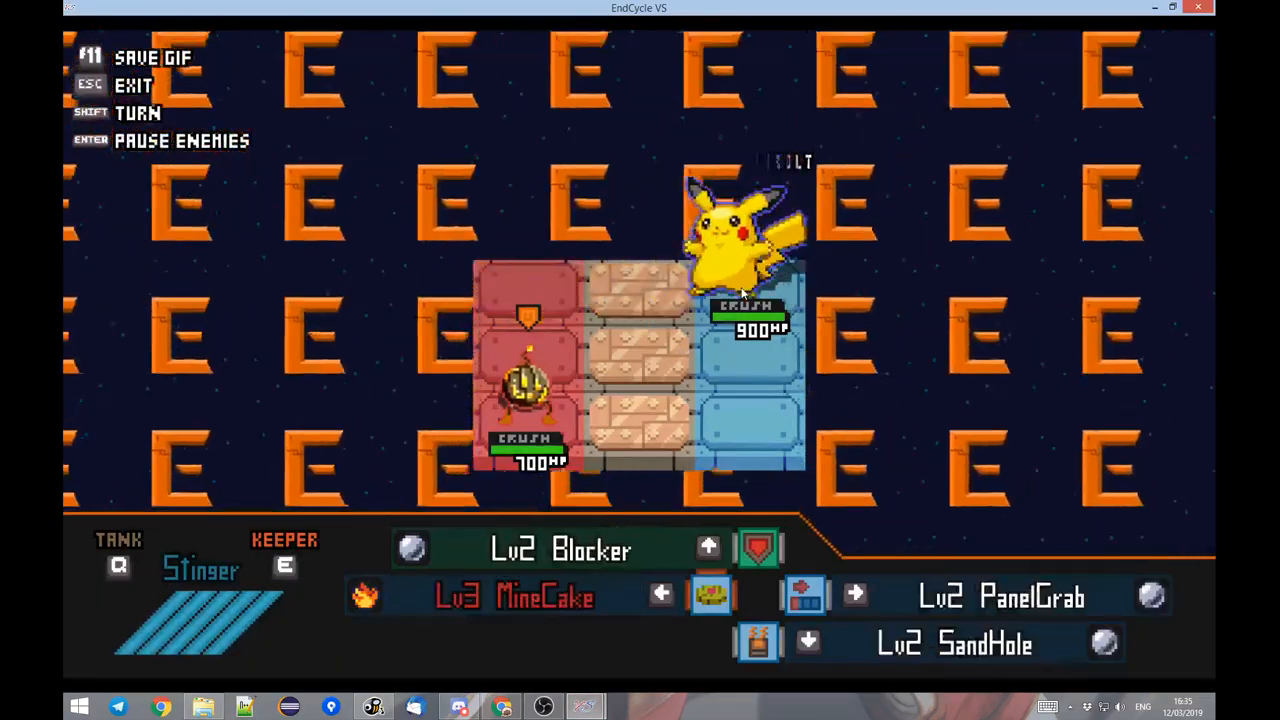
key("Escape")
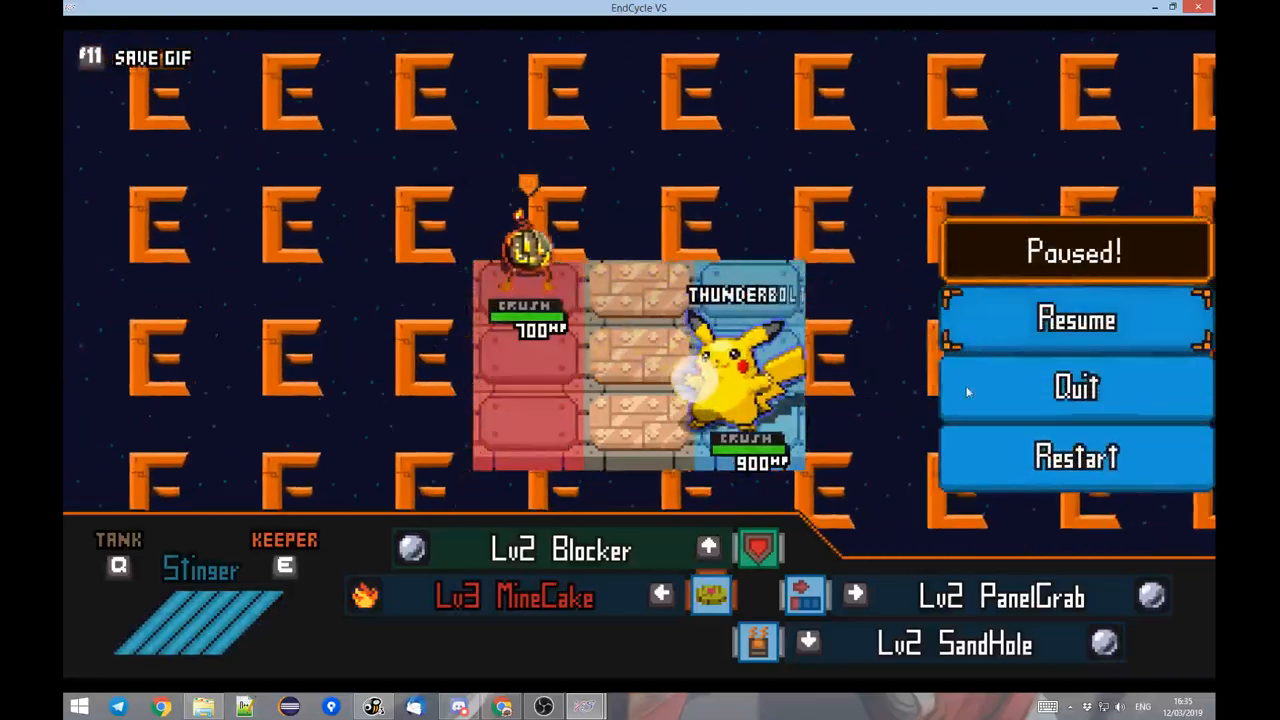
Switch back to the Toolbox and export the Gals Mod Stream mod as a shareable zip from the mod list.
mouse_move(590, 700)
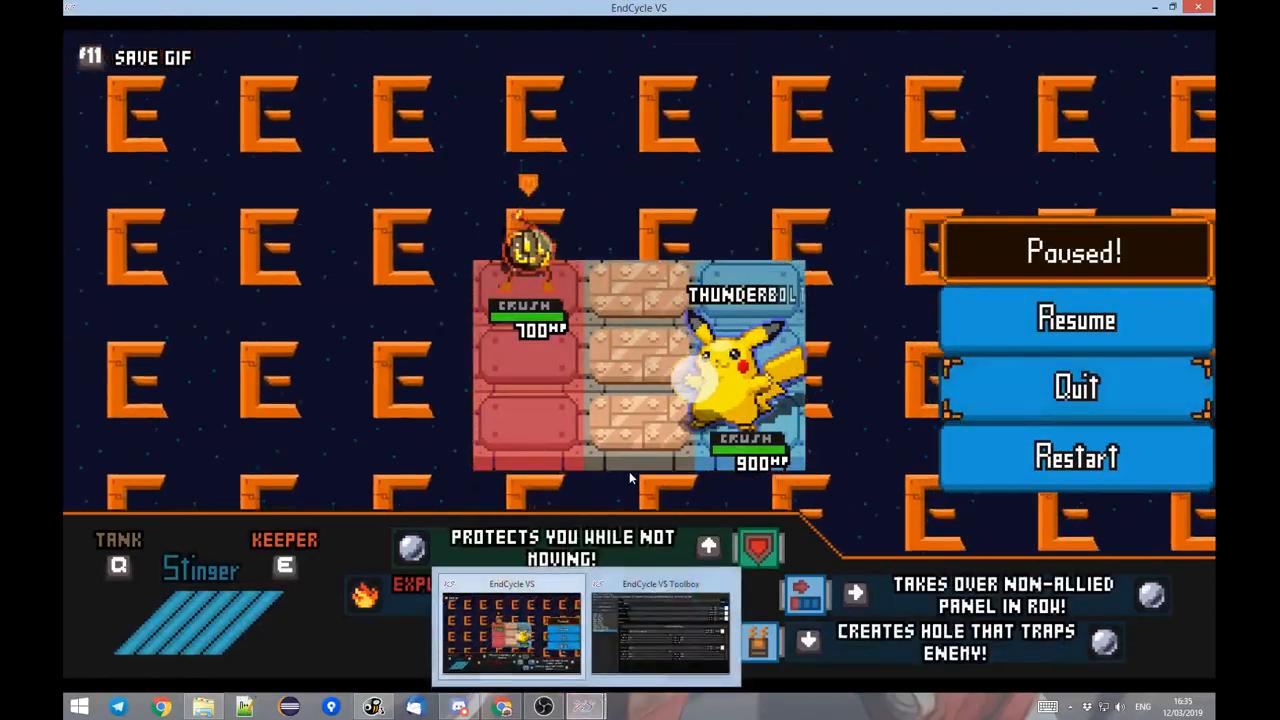
left_click(643, 590)
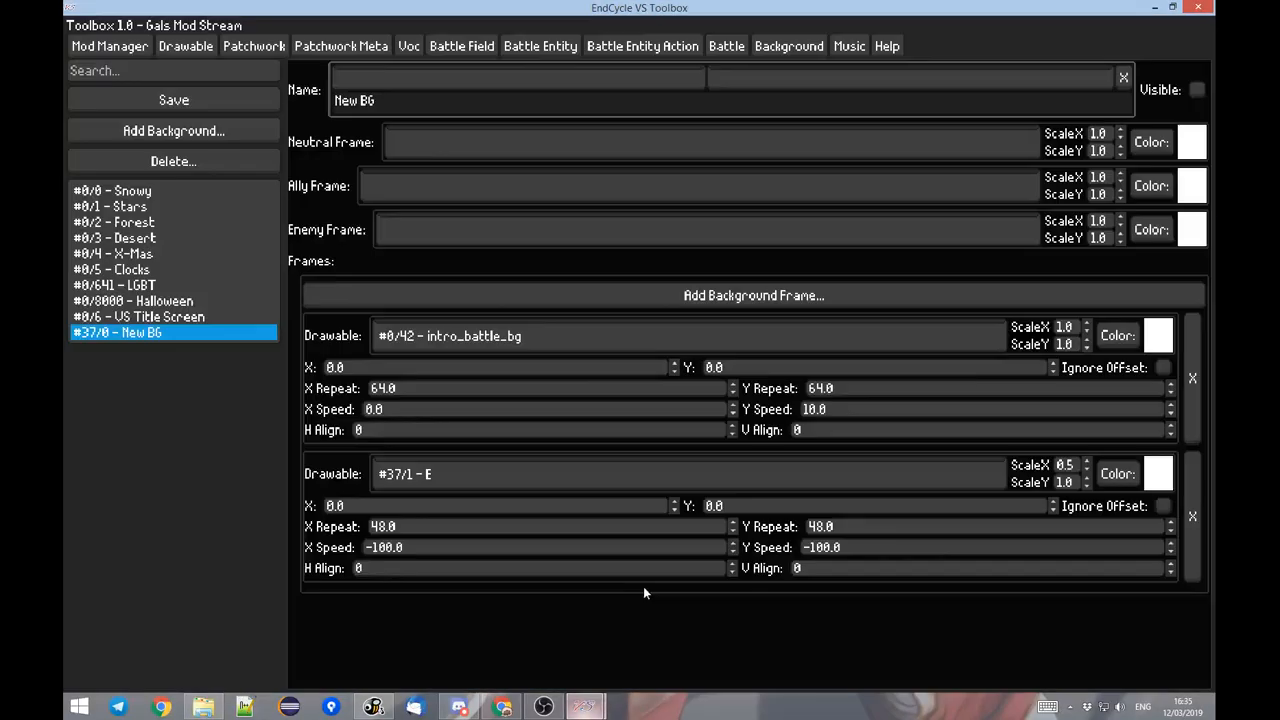
left_click(118, 50)
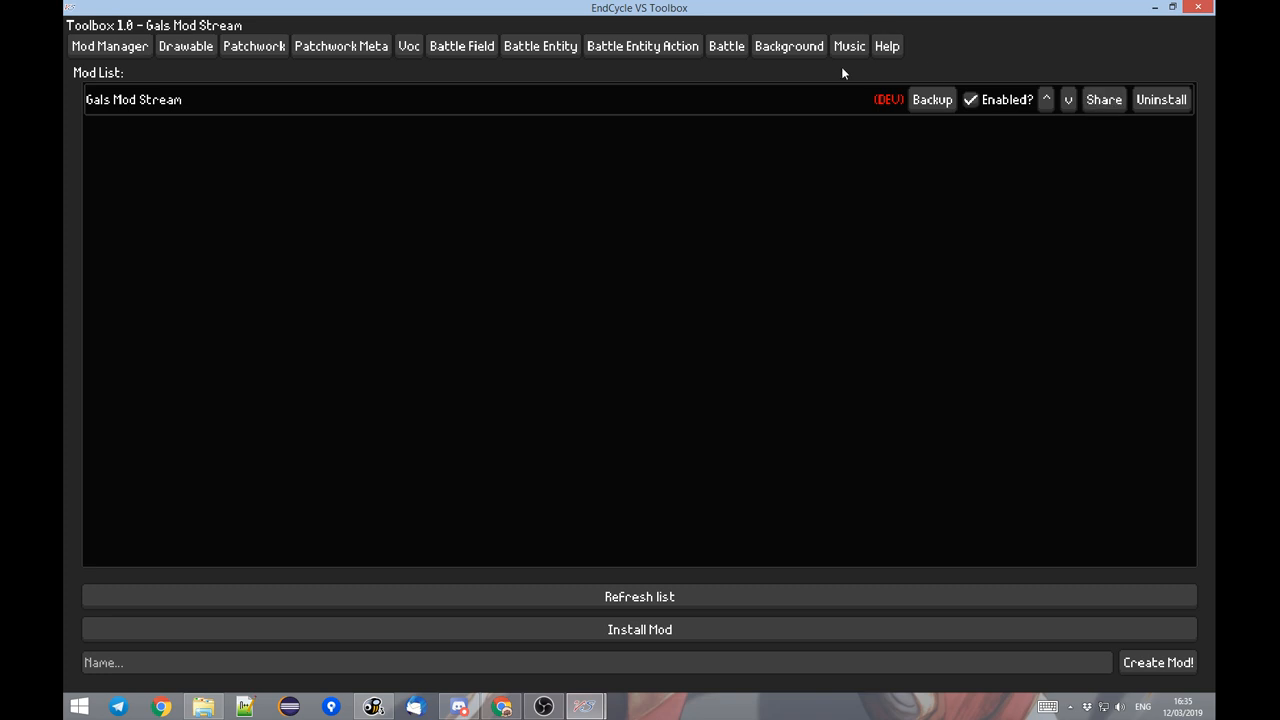
double_click(820, 12)
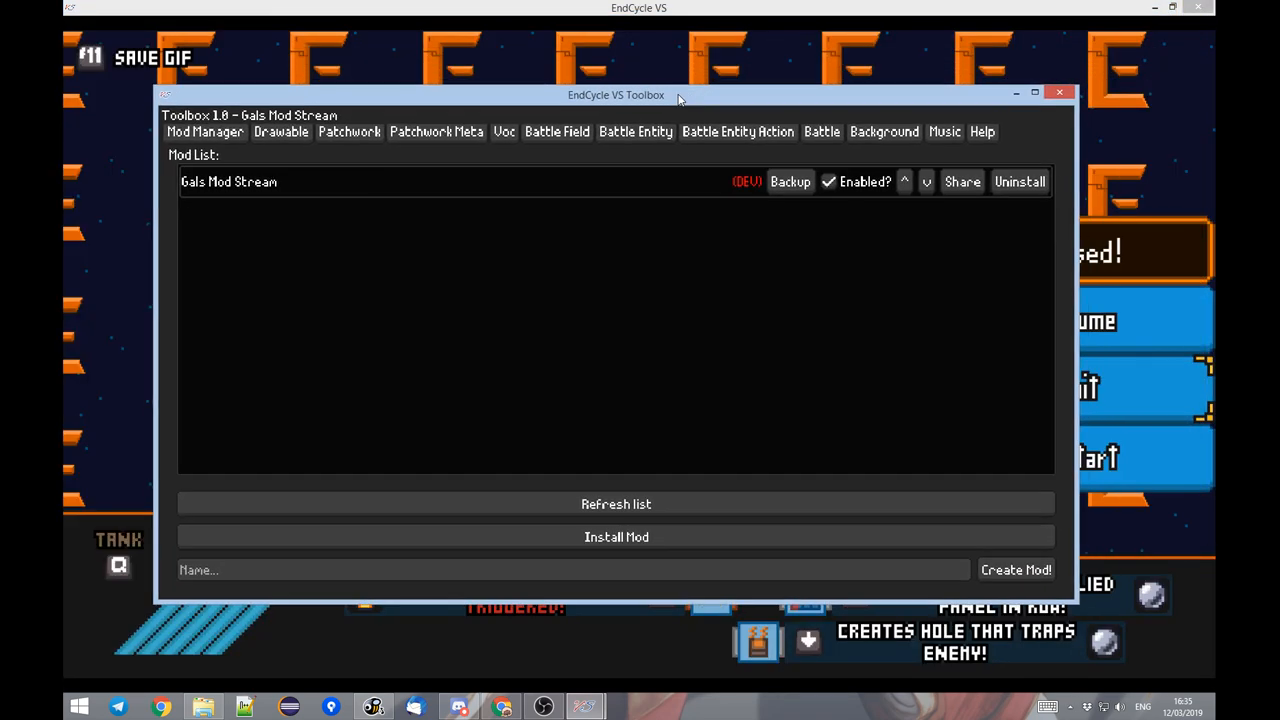
double_click(970, 186)
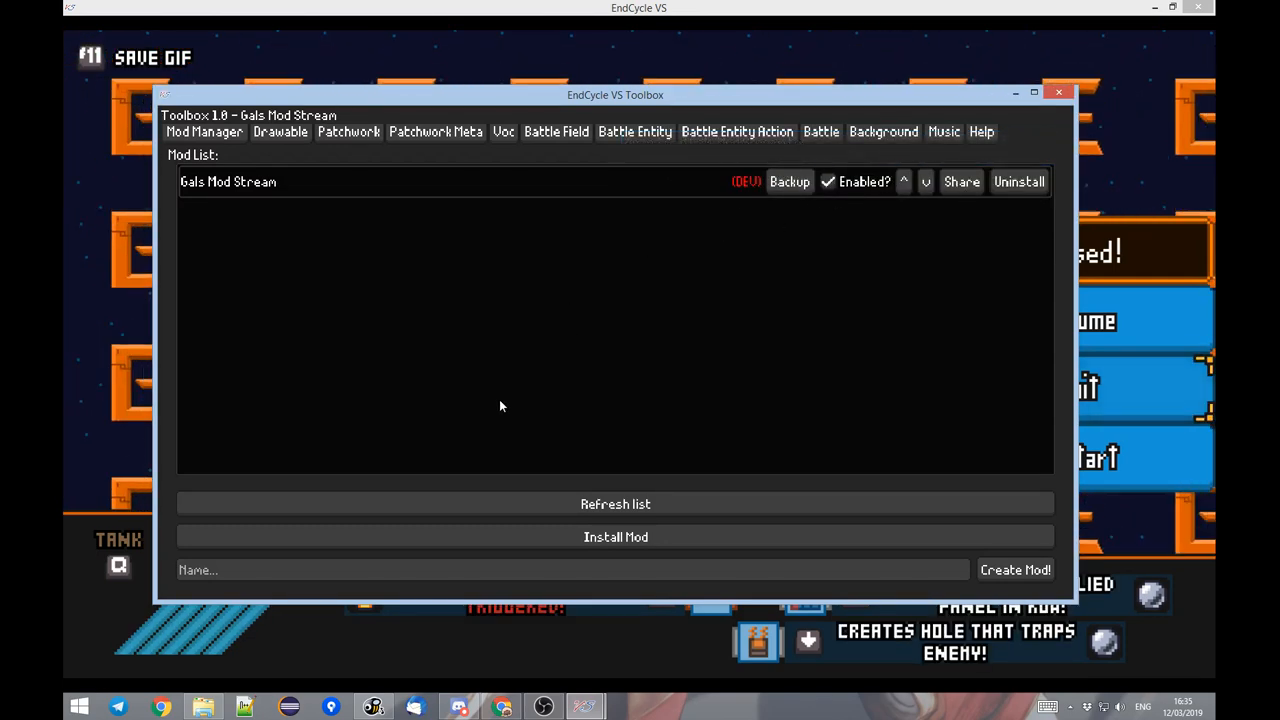
Find Gals Mod Stream.zip in the EndCycle VS folder in File Explorer and inspect its contents, including the sound folder.
left_click(203, 708)
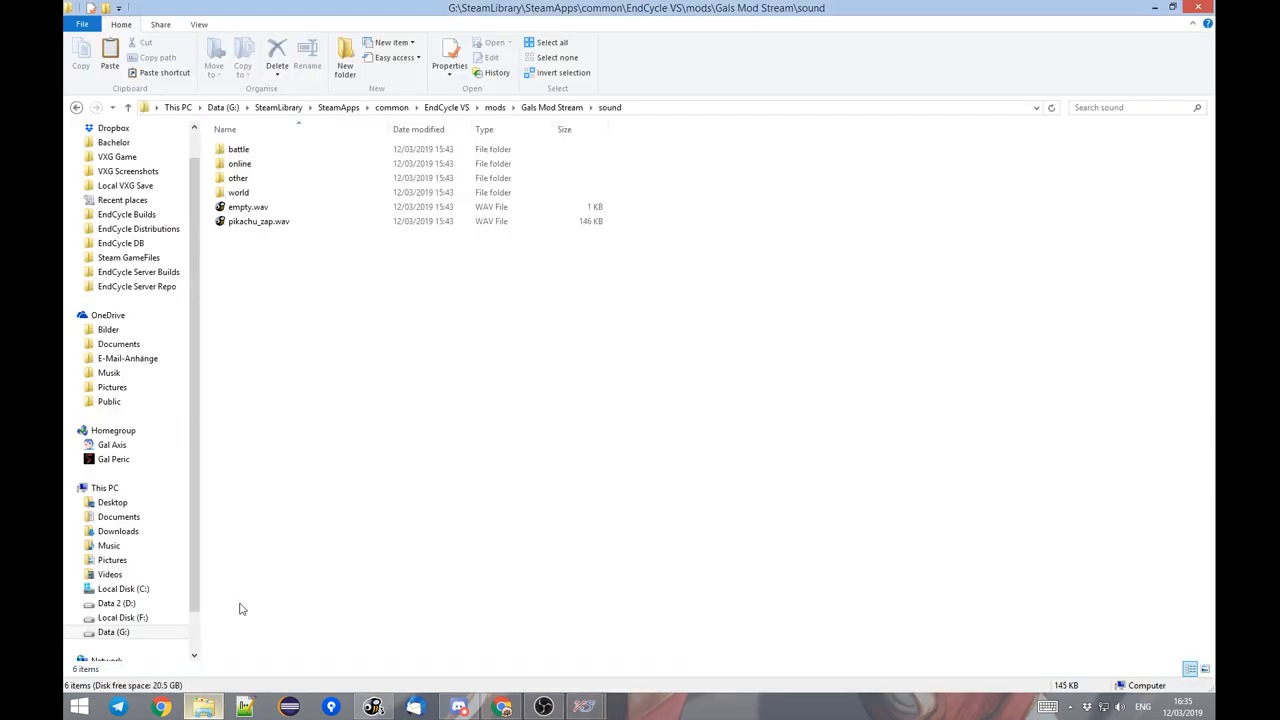
left_click(451, 107)
left_click(314, 278)
left_click(300, 222)
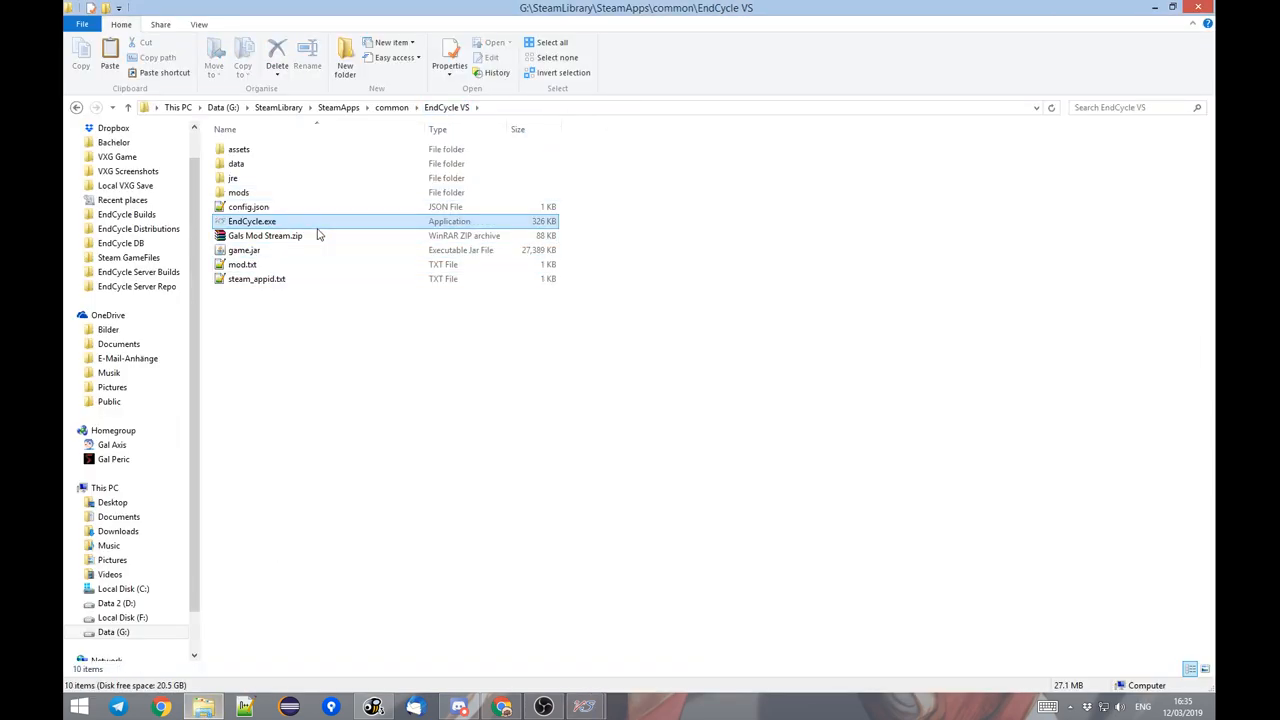
left_click(278, 241)
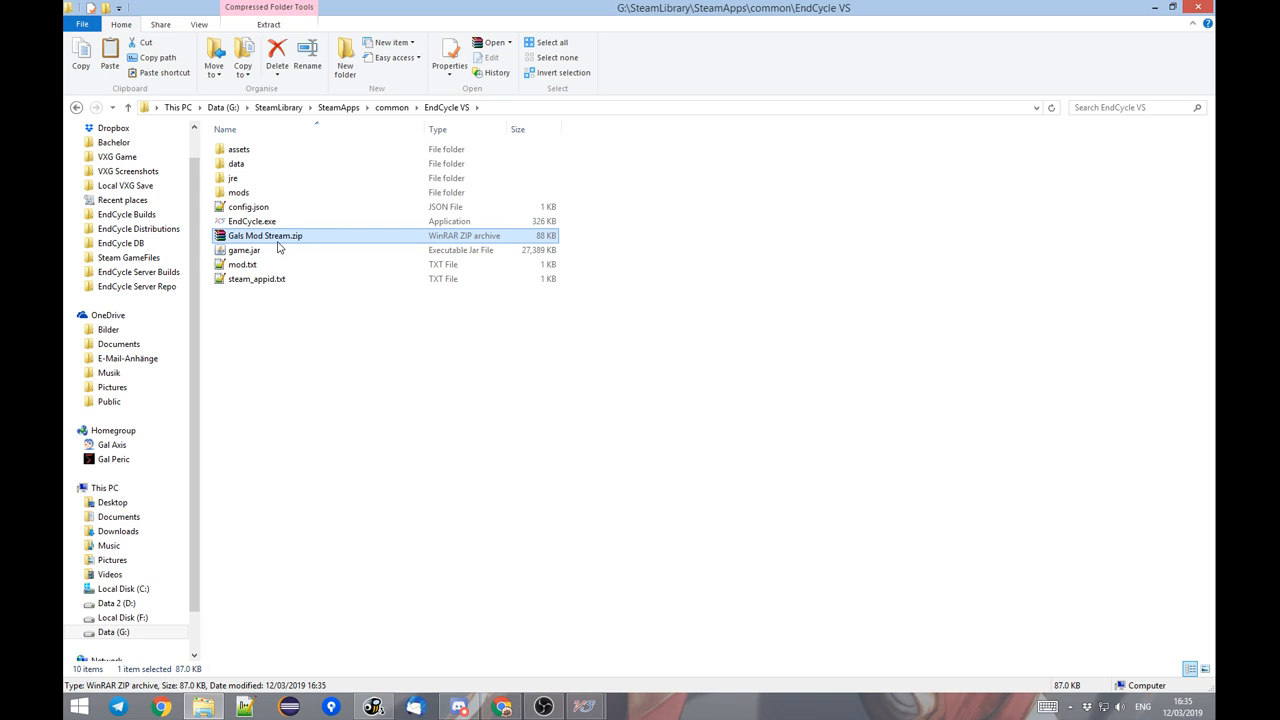
double_click(278, 241)
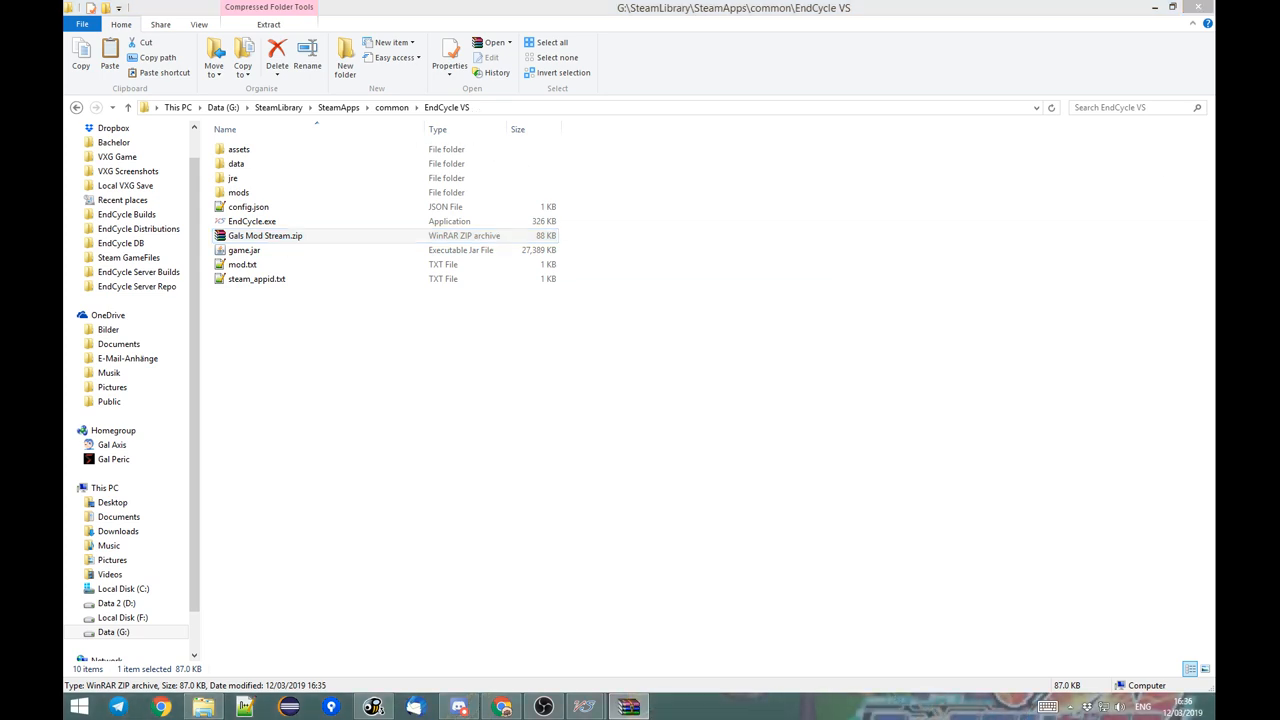
double_click(226, 278)
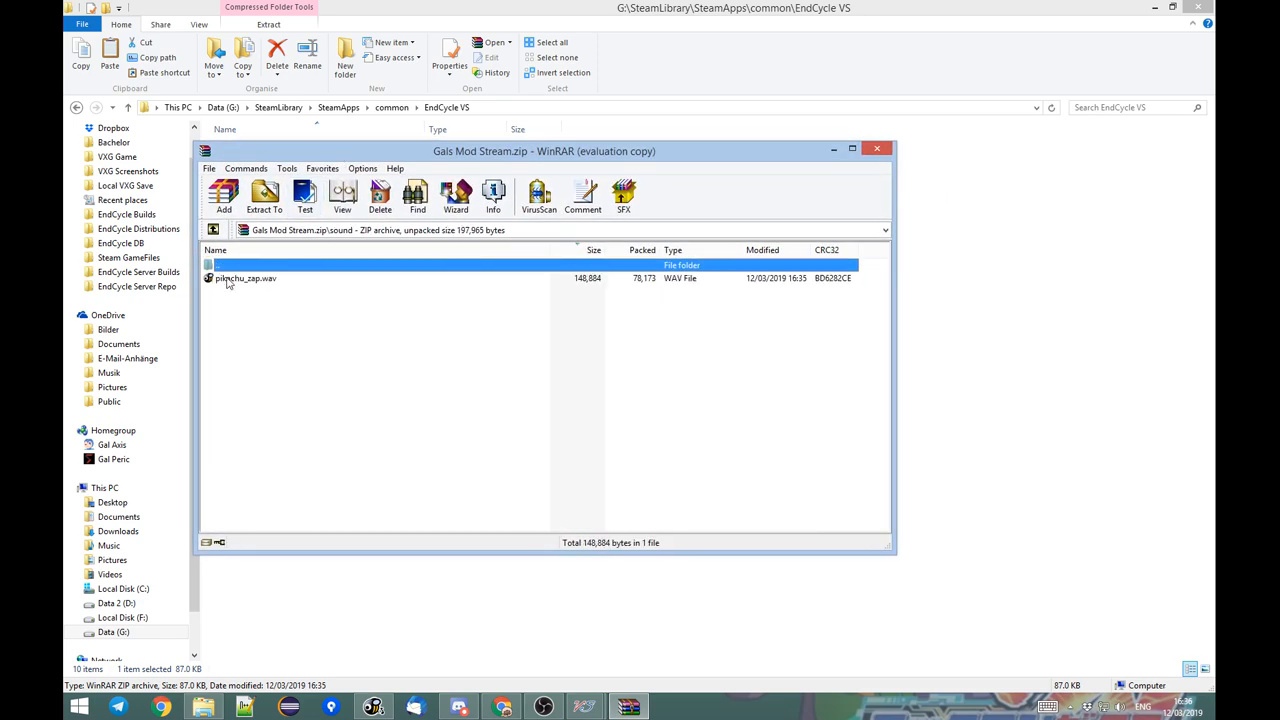
double_click(605, 264)
left_click(877, 149)
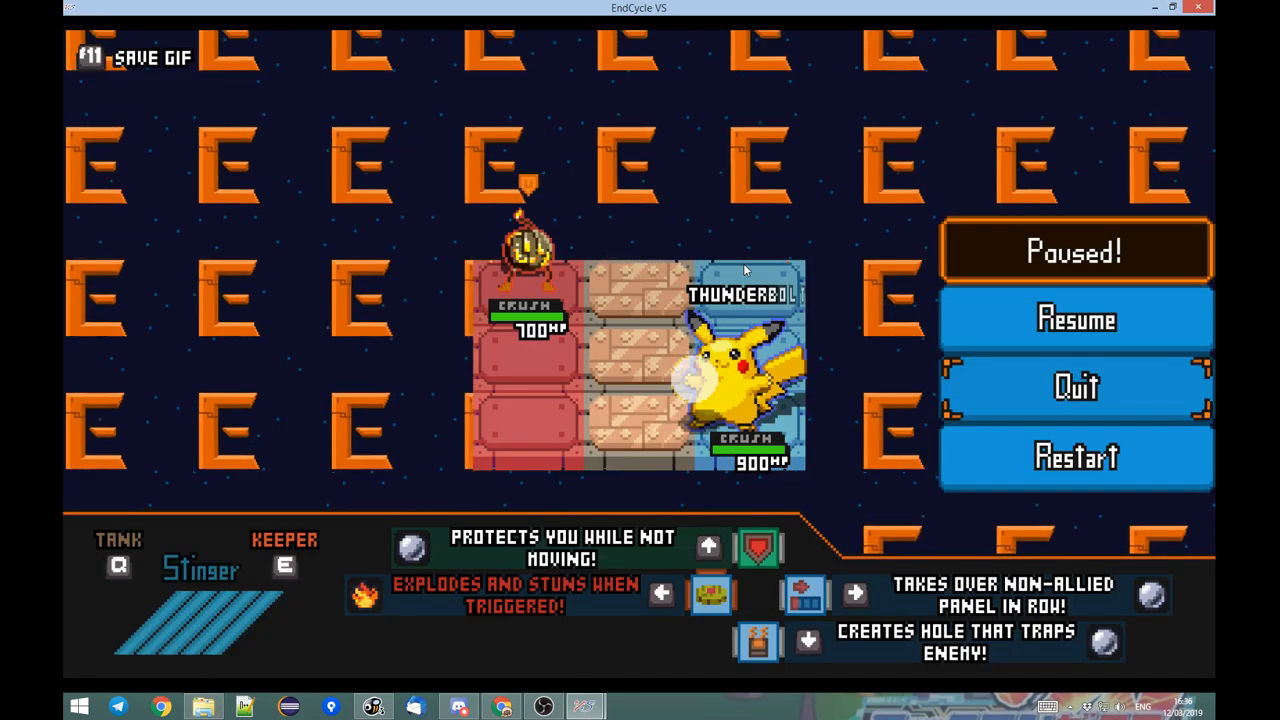
Return to the Toolbox's mod list and disable the Gals Mod Stream development mod.
key("alt+Tab")
key("alt+Tab")
left_click(586, 706)
left_click(656, 634)
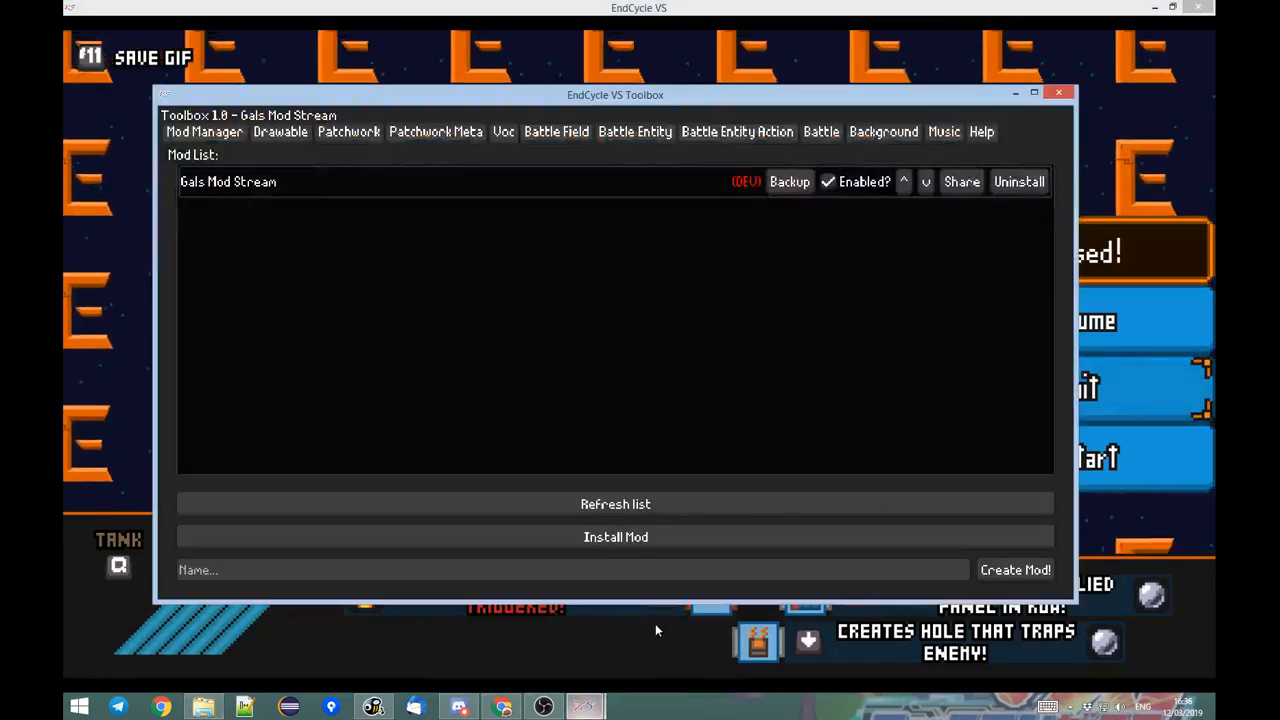
left_click(828, 181)
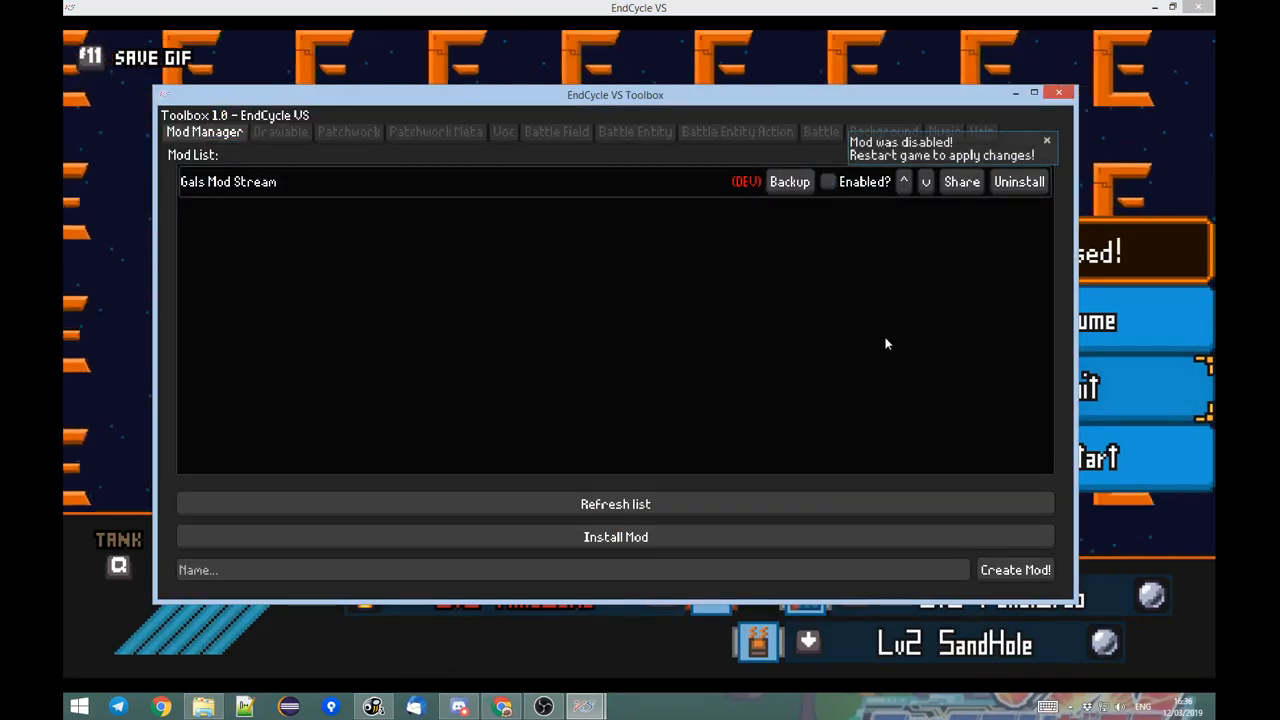
Start installing a mod and point the file chooser to G:\SteamLibrary\SteamApps\common\EndCycle VS, copying the path from File Explorer.
left_click(551, 537)
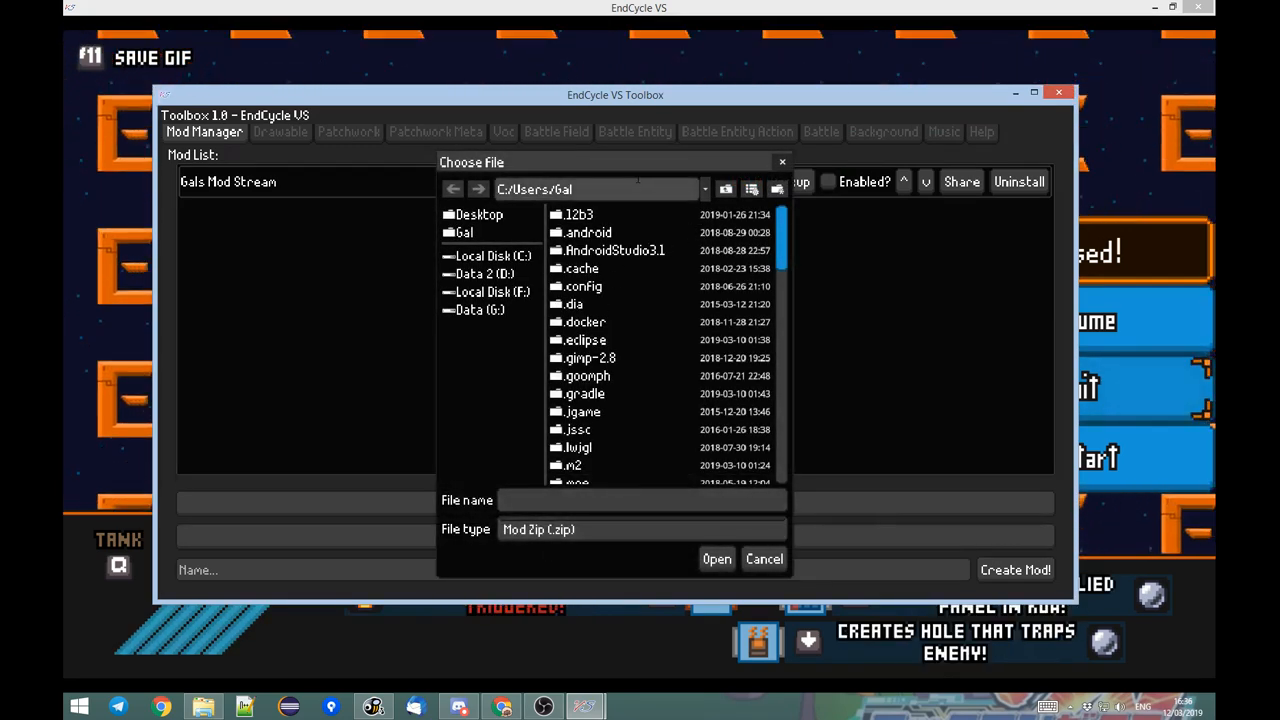
key("alt+Tab")
left_click(548, 107)
key("ctrl+c")
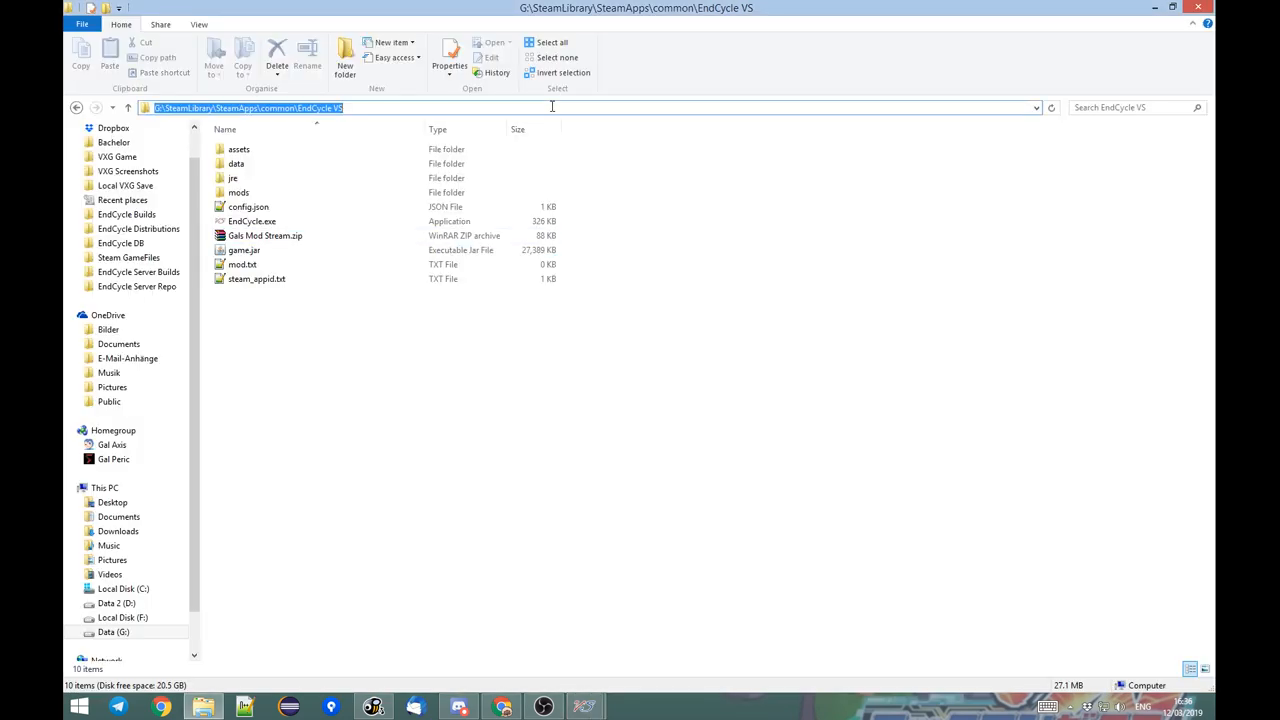
key("alt+Tab")
left_click(594, 189)
key("ctrl+a")
key("ctrl+v")
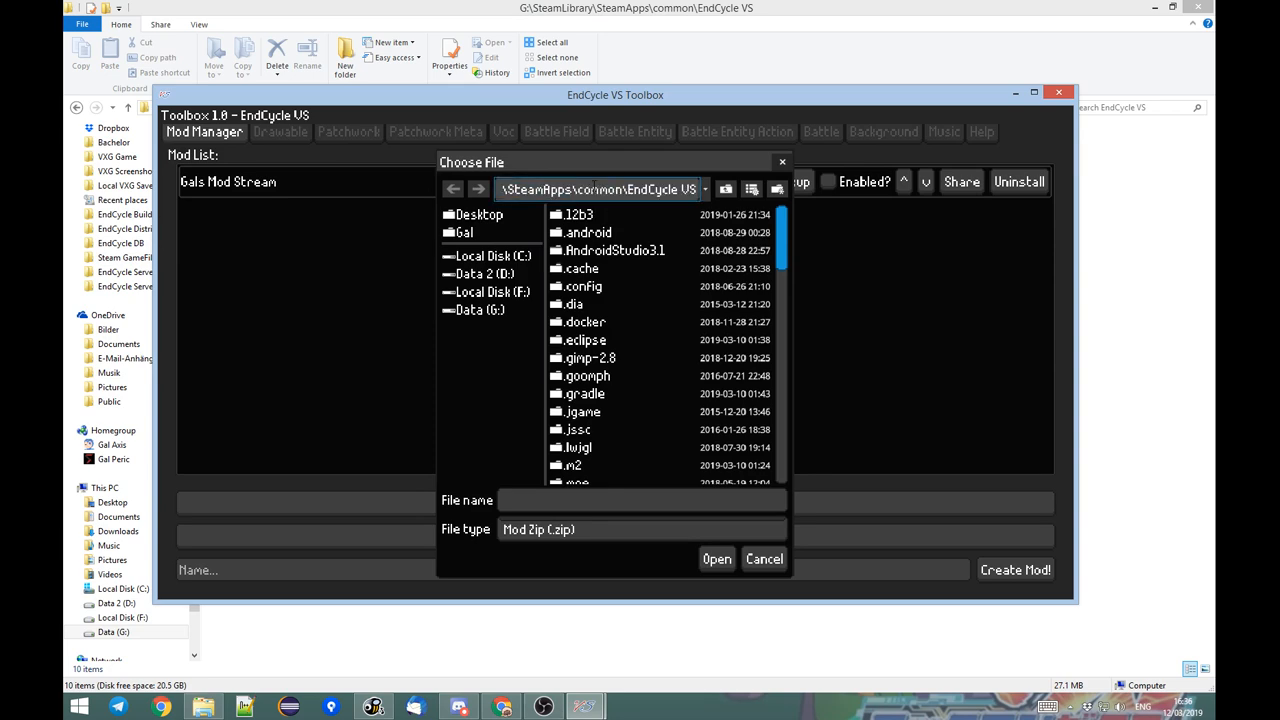
key("Return")
Choose Gals Mod Stream.zip in the file chooser and install it as a mod.
left_click(605, 288)
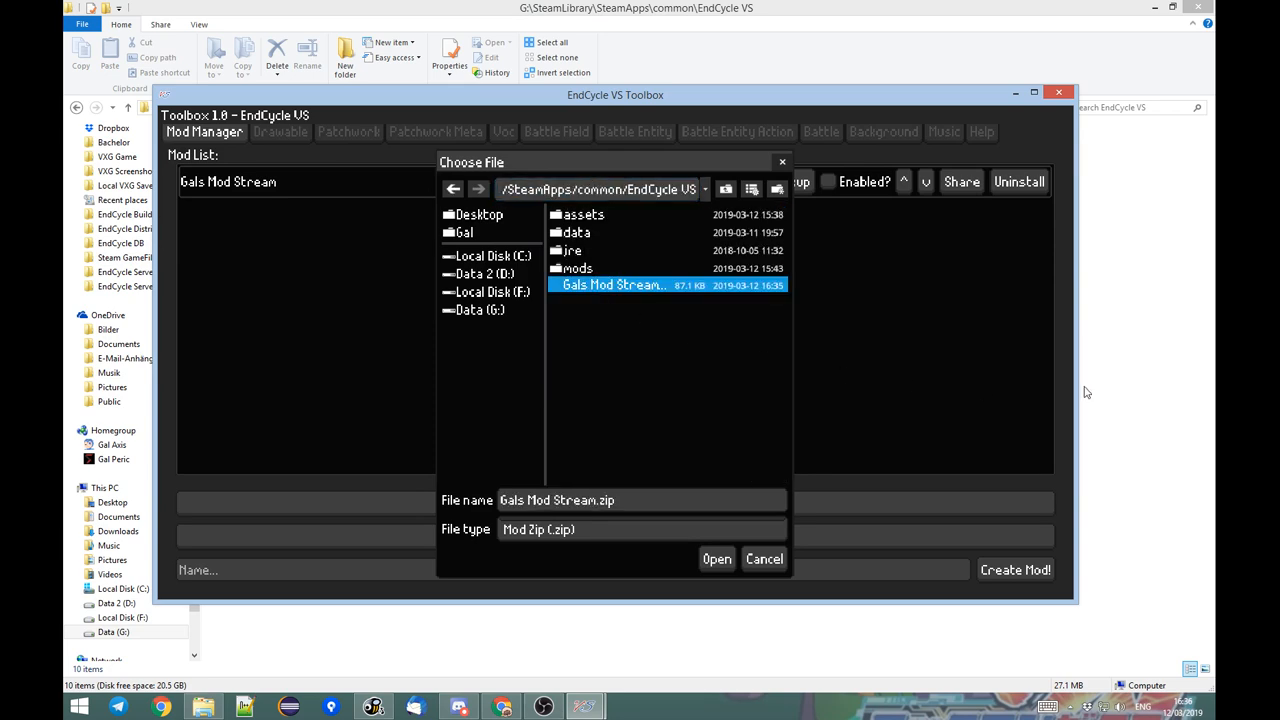
left_click(1121, 304)
key("alt+Tab")
left_click_drag(629, 156, 627, 124)
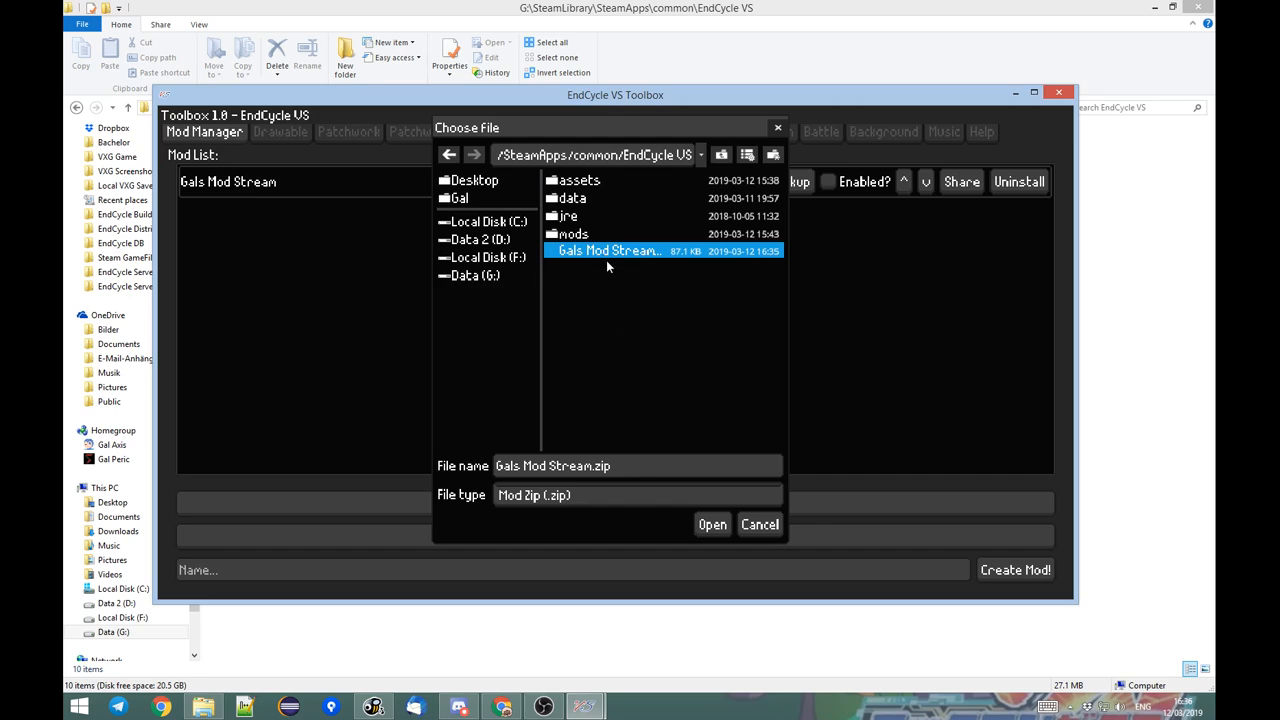
left_click(712, 524)
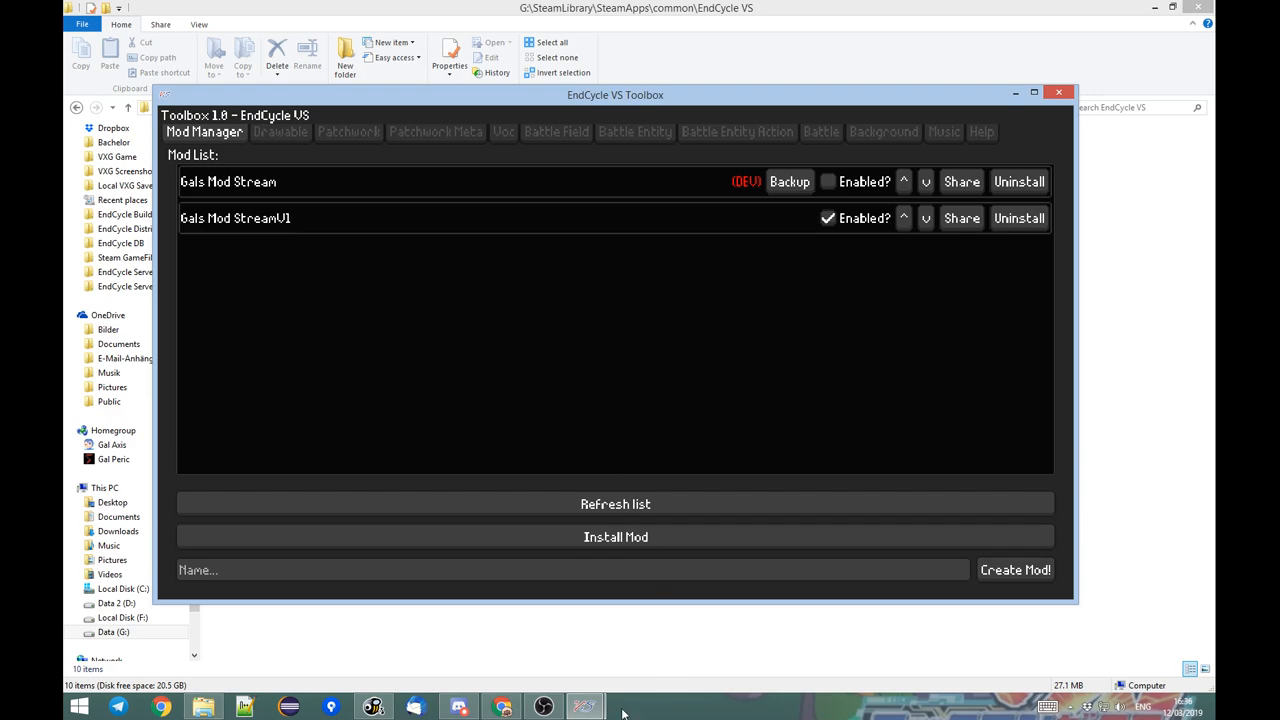
Close both the running EndCycle VS game and the Toolbox so the mod changes can be applied.
mouse_move(585, 708)
left_click(514, 634)
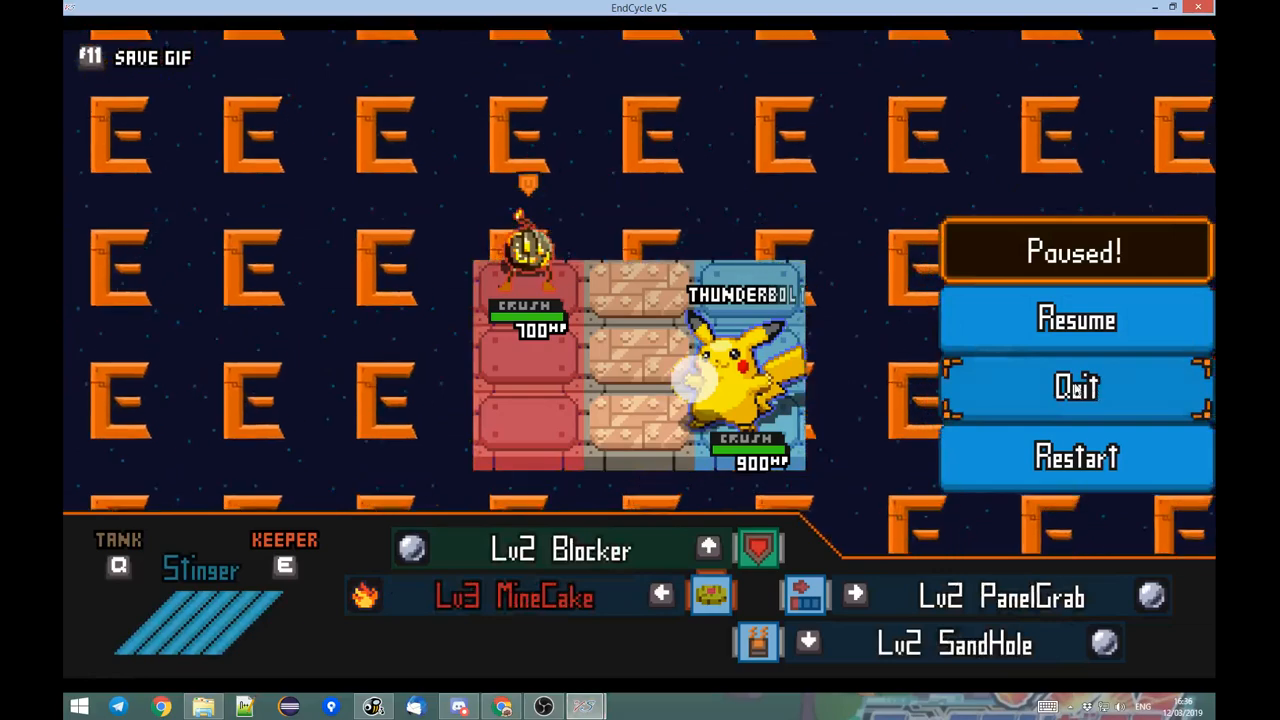
left_click(1204, 7)
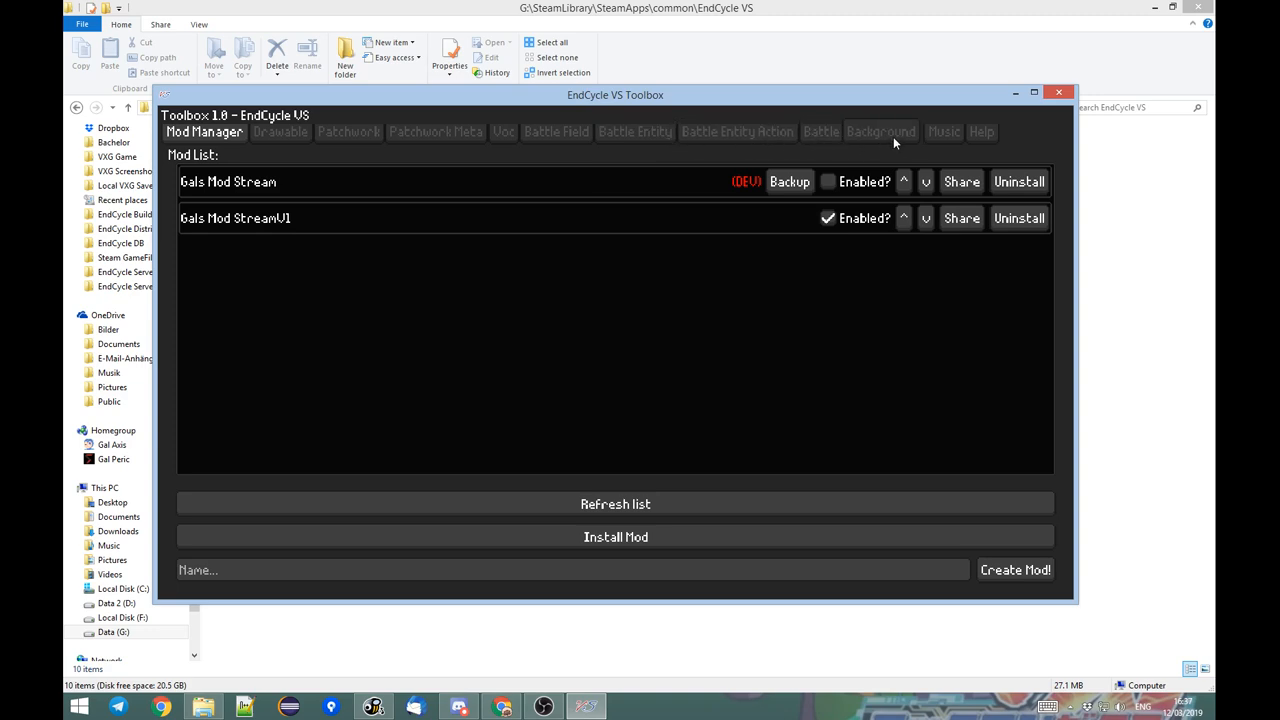
left_click(1055, 93)
Search the installed programs for "end" and relaunch EndCycle VS.
left_click(268, 235)
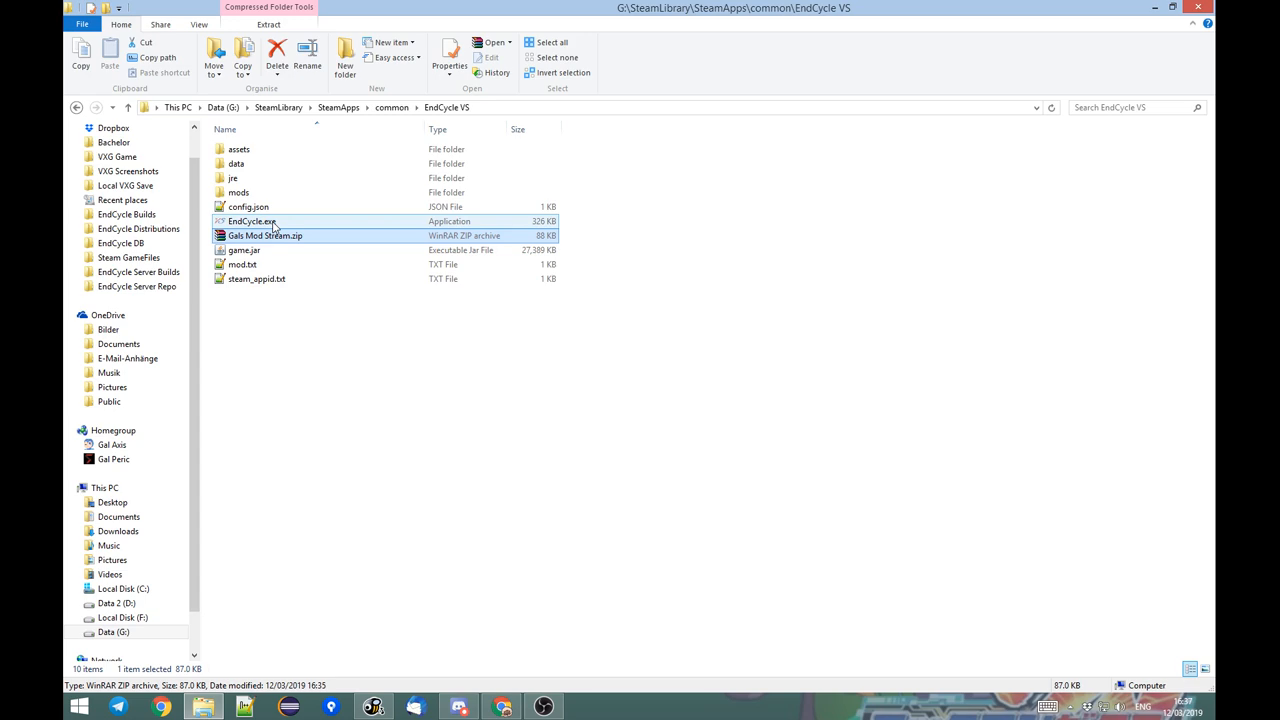
key("super")
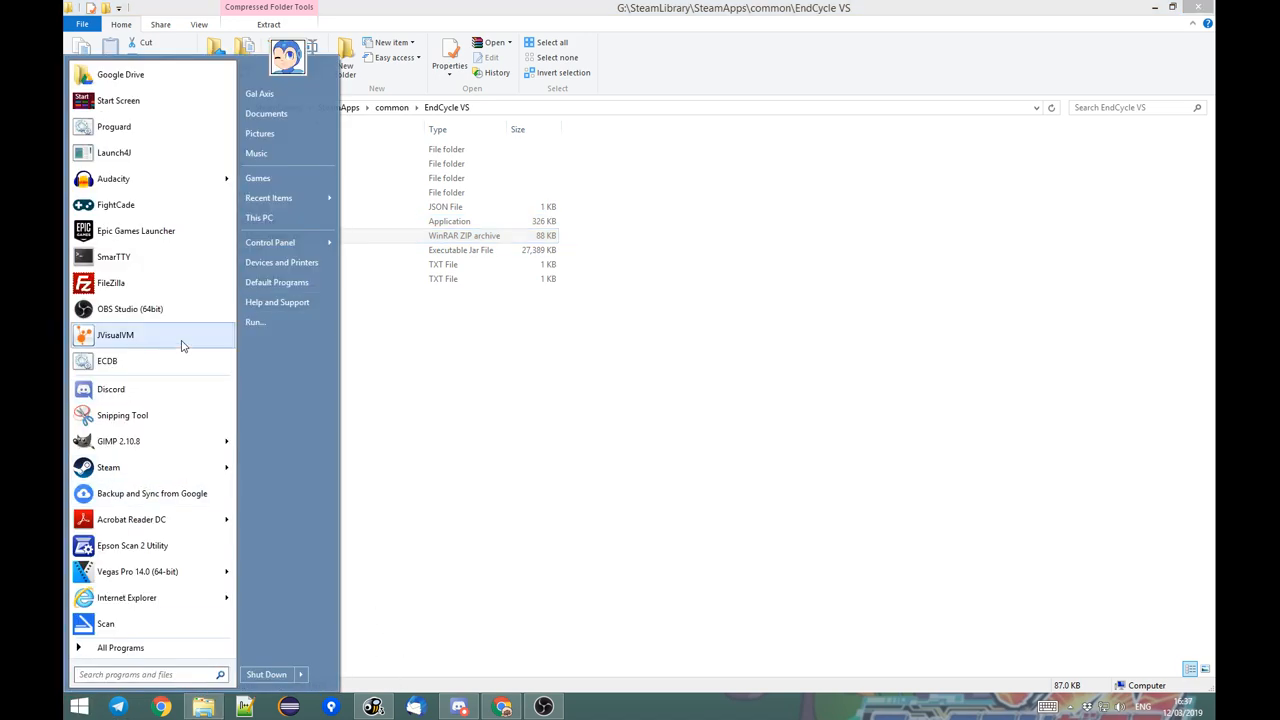
type("c")
type("nd")
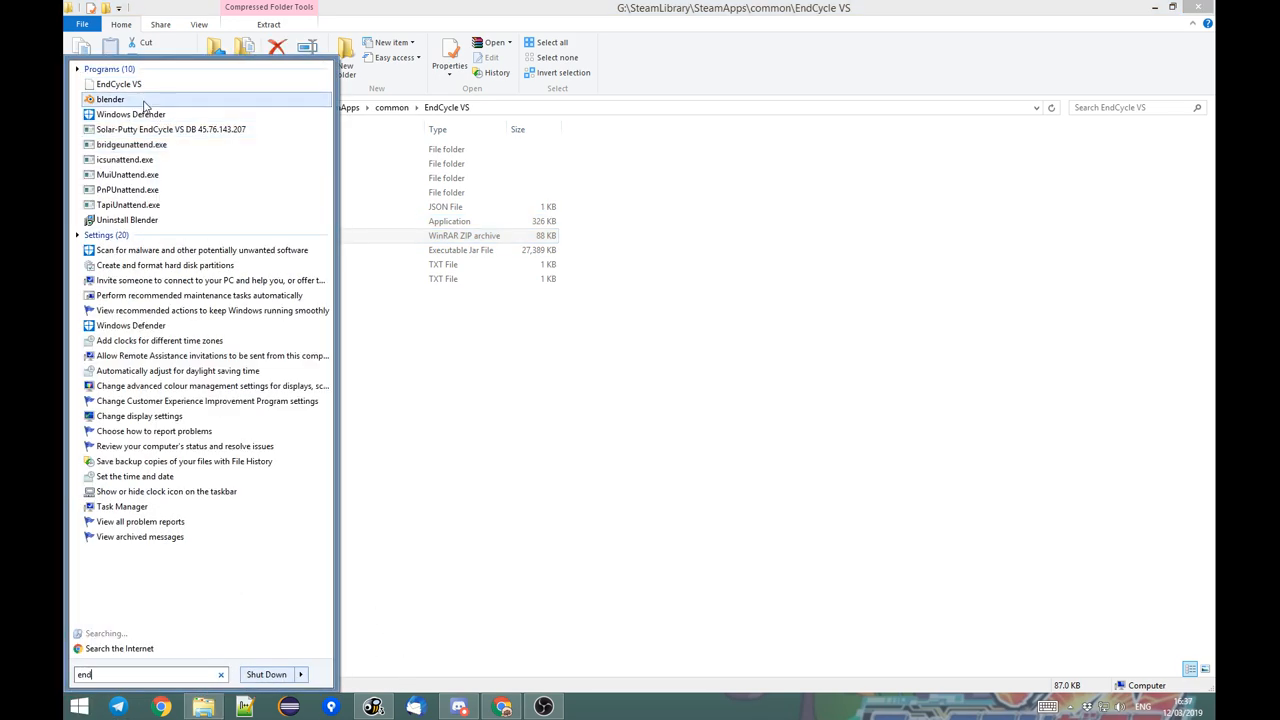
left_click(120, 85)
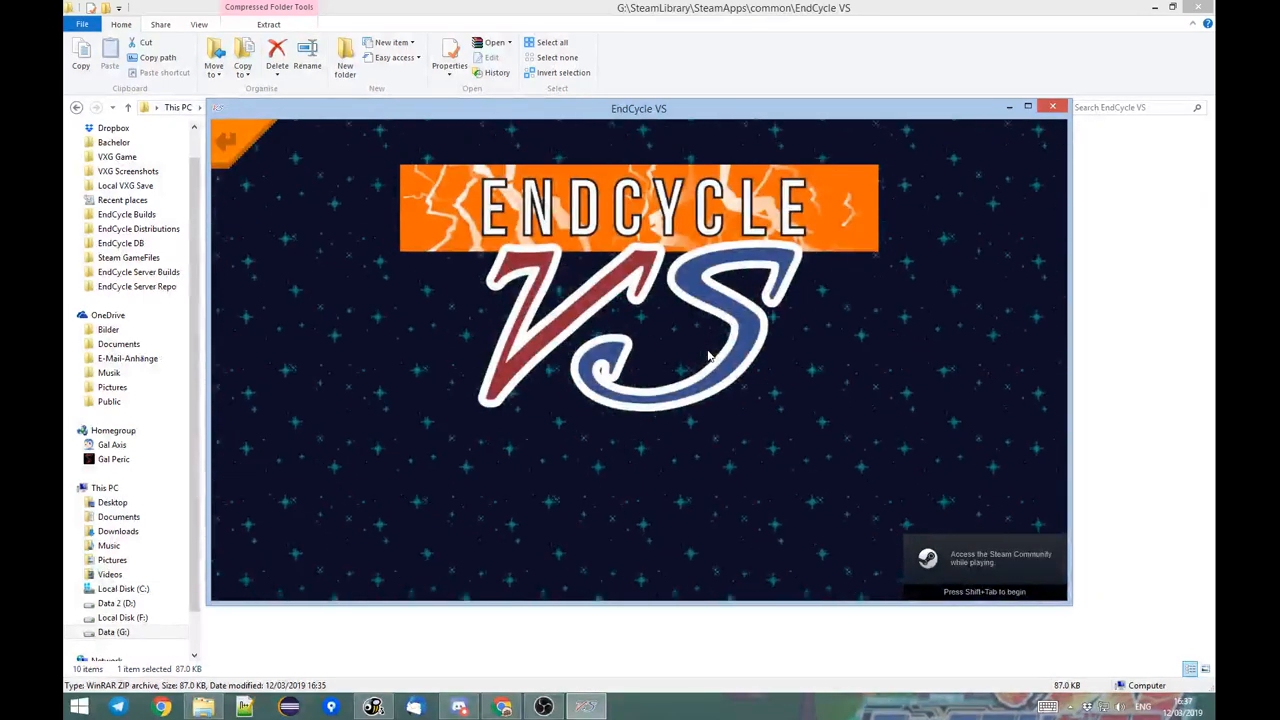
Open the Inventory and change the Thicc loadout's character to Pikachu.
key("Down")
key("Down")
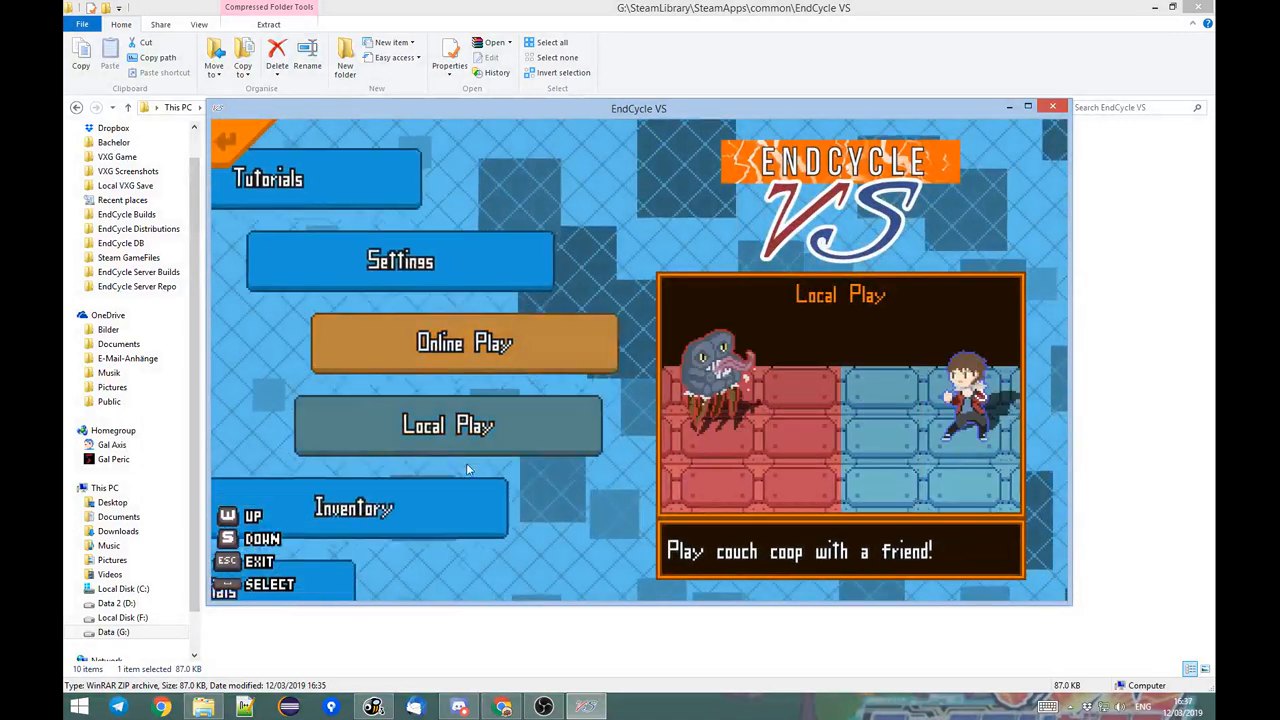
left_click(490, 363)
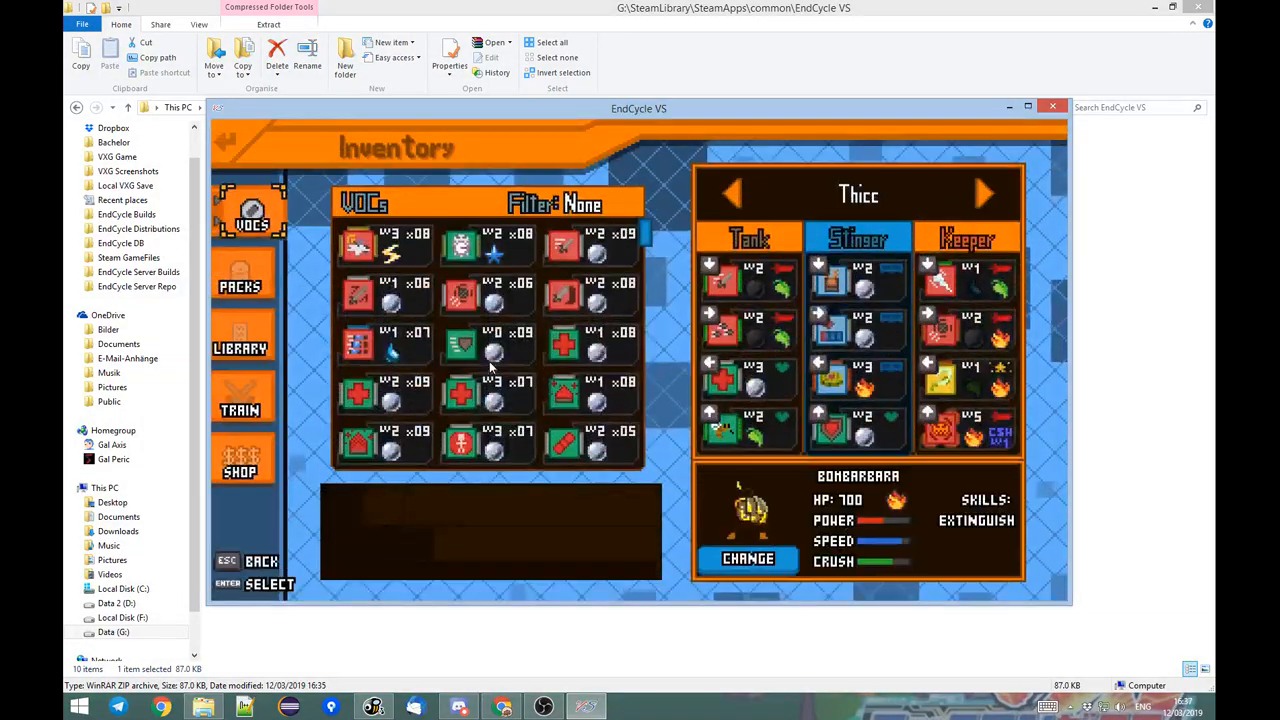
left_click(750, 563)
key("Down")
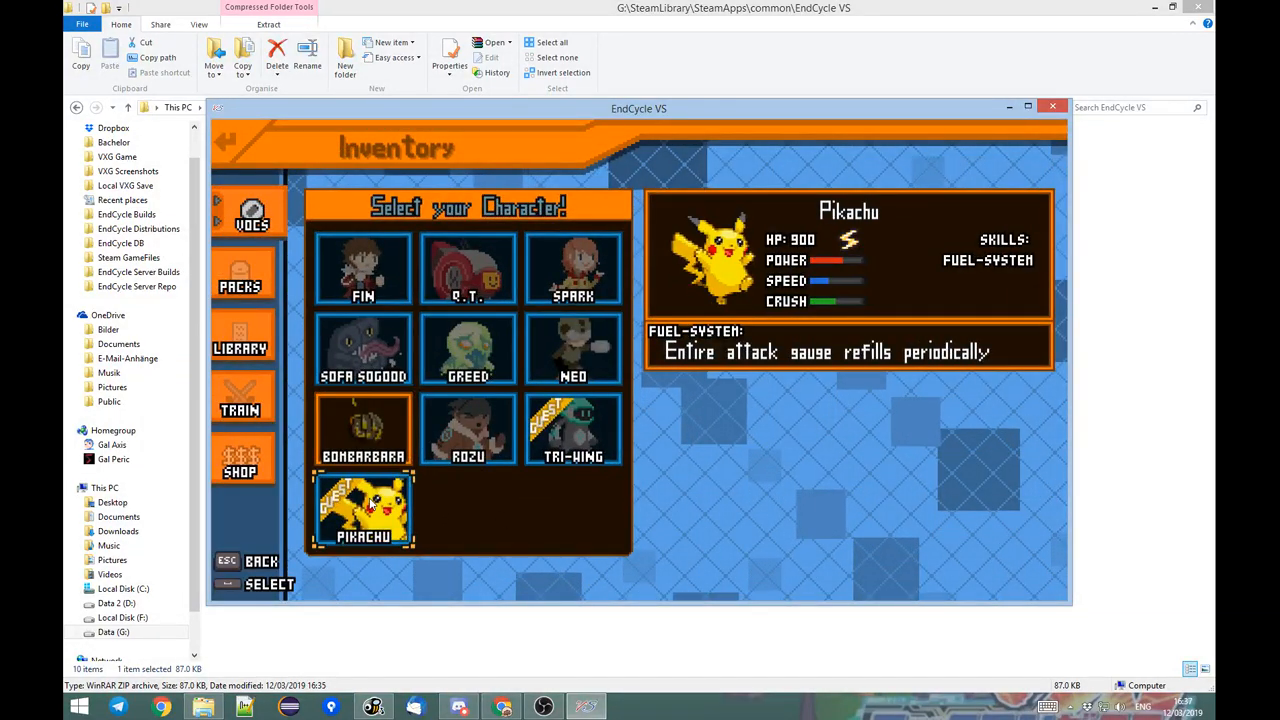
left_click(369, 503)
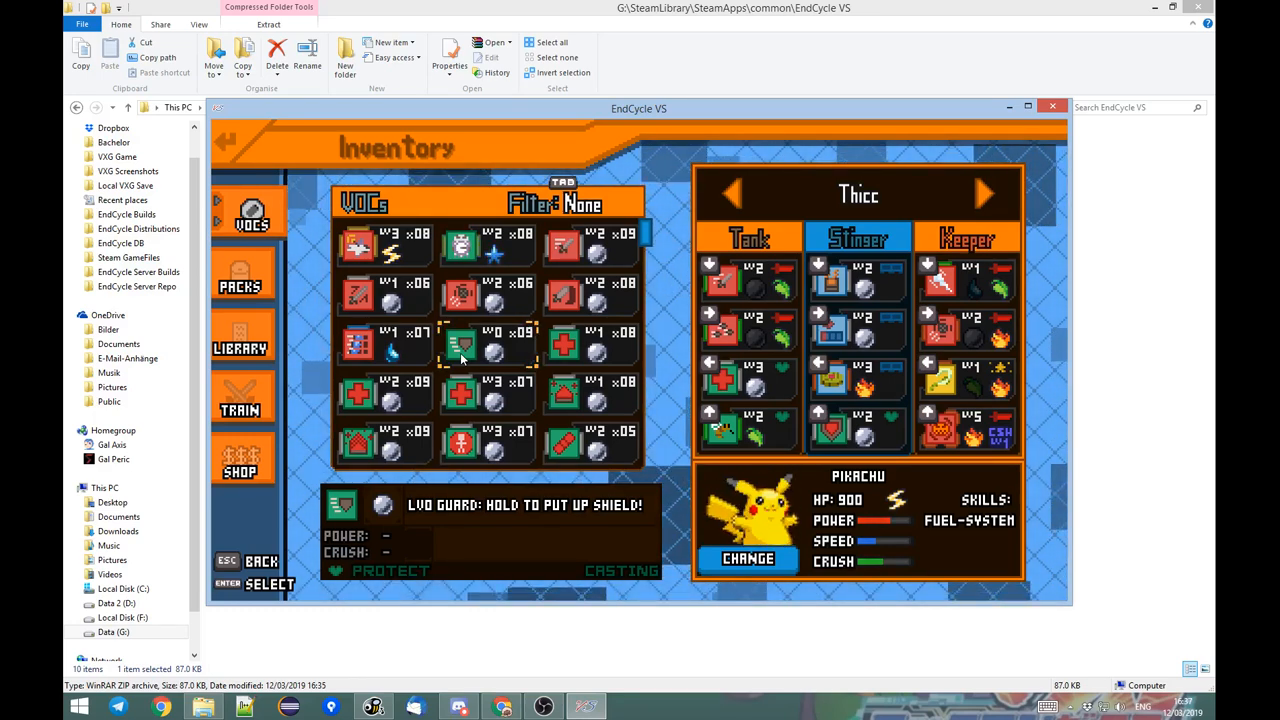
Play the Pikachu Fight practice match briefly, moving the Pikachu around the field, and quit the match.
left_click(245, 402)
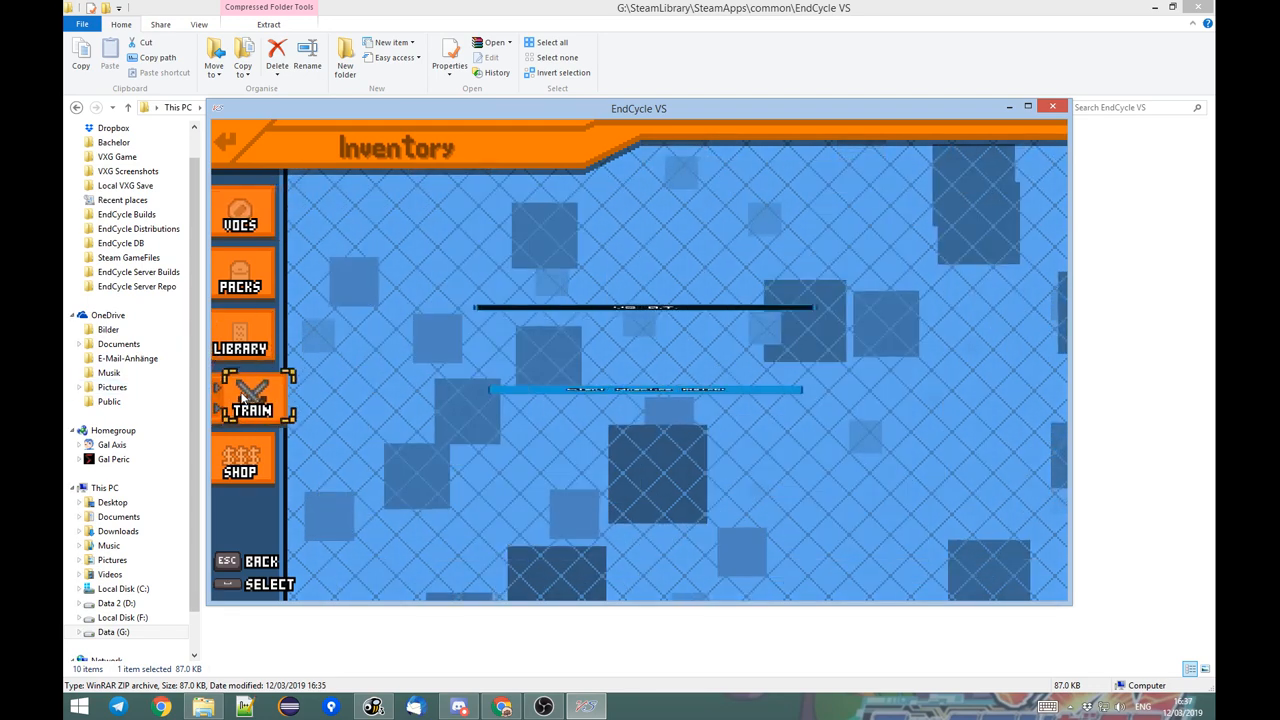
left_click(483, 312)
left_click(533, 357)
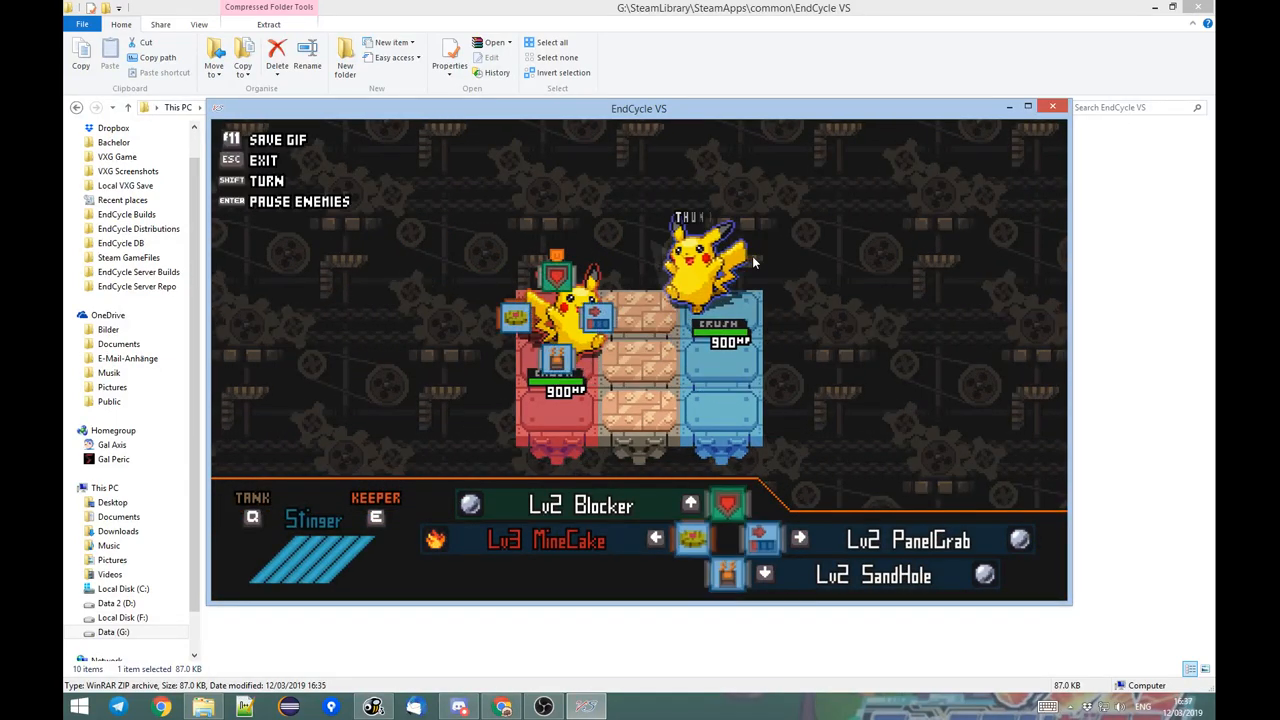
key("s")
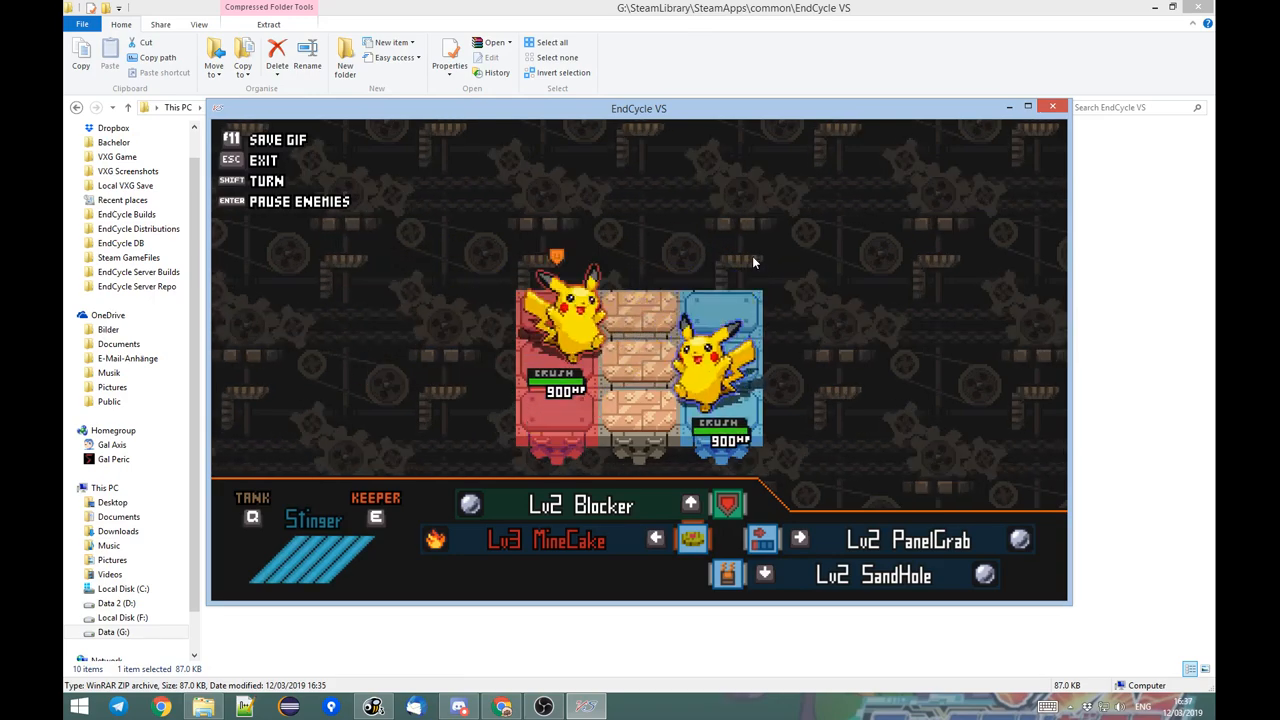
key("w")
key("w")
key("Escape")
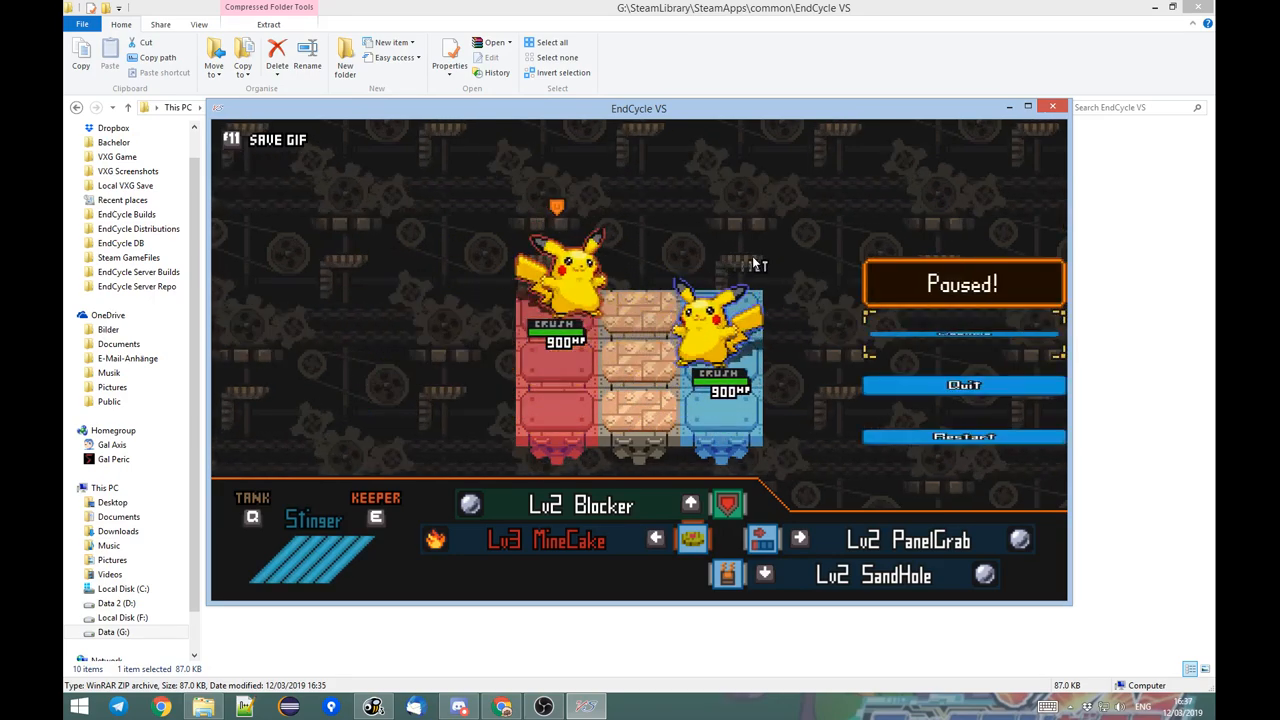
key("Down")
key("Return")
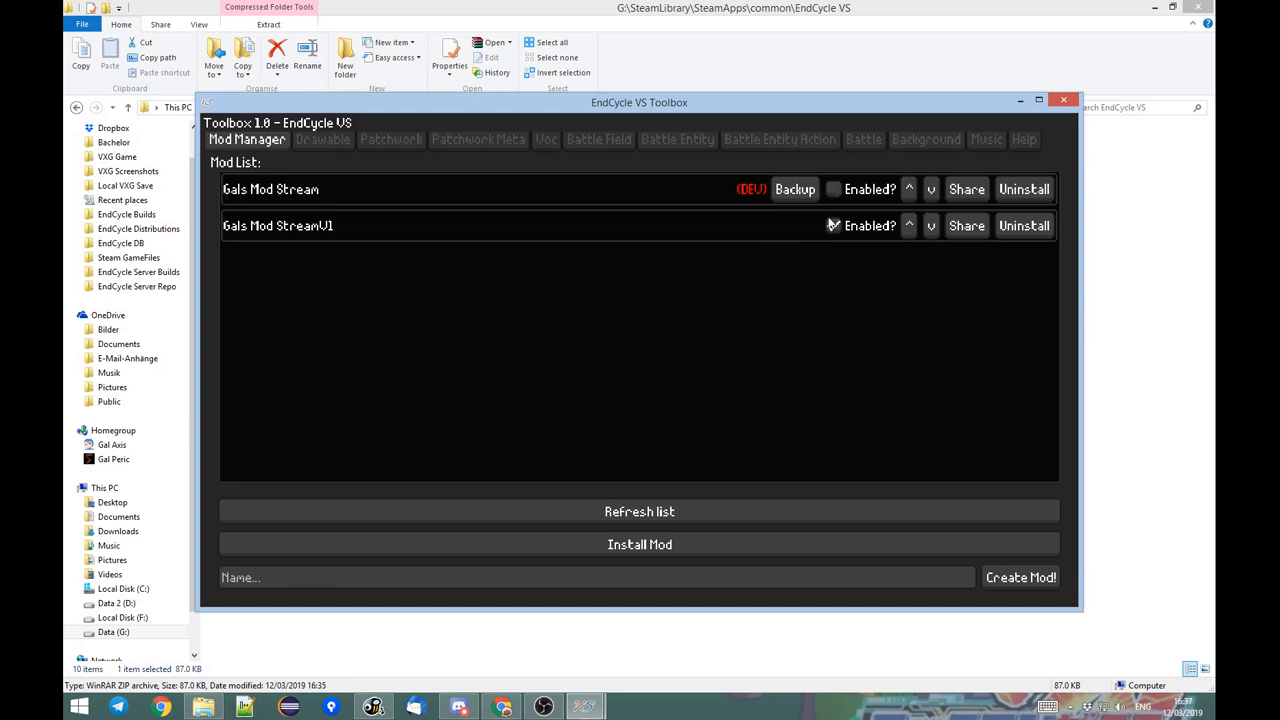
Enable the Gals Mod Stream dev mod in place of Gals Mod StreamV1 and restart the game from EndCycle.exe.
left_click(834, 190)
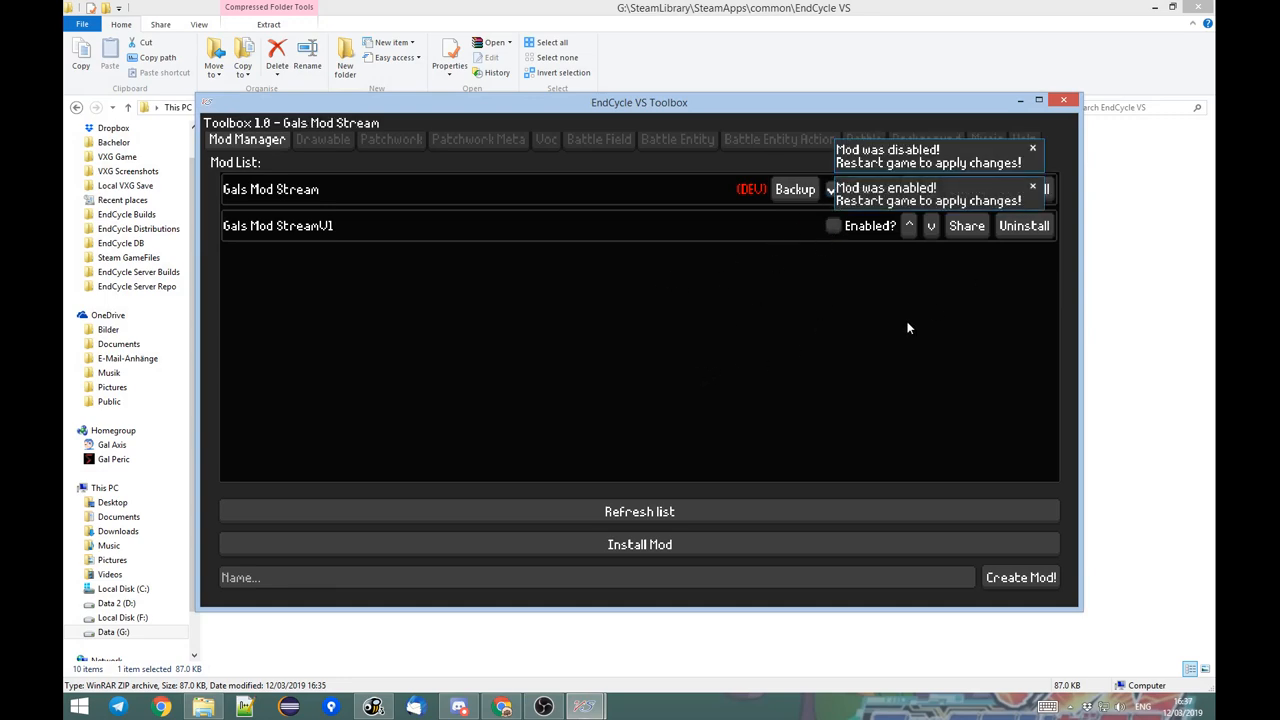
left_click(1063, 101)
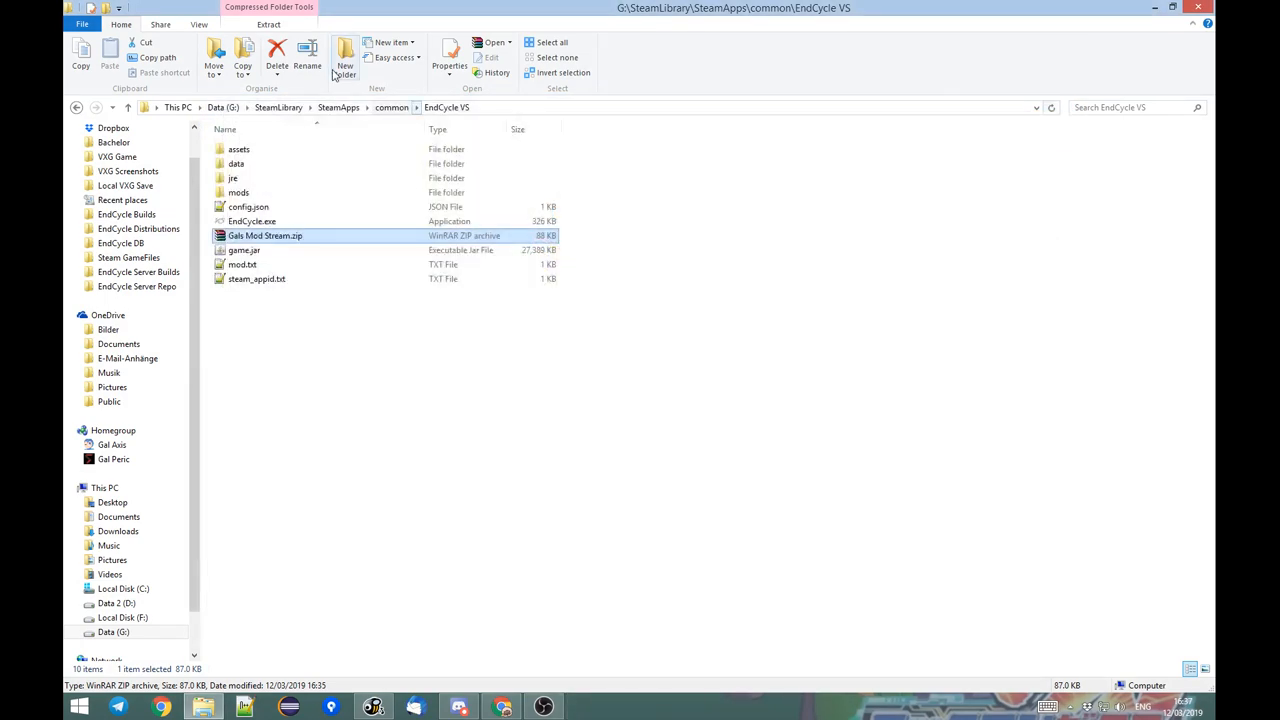
double_click(272, 222)
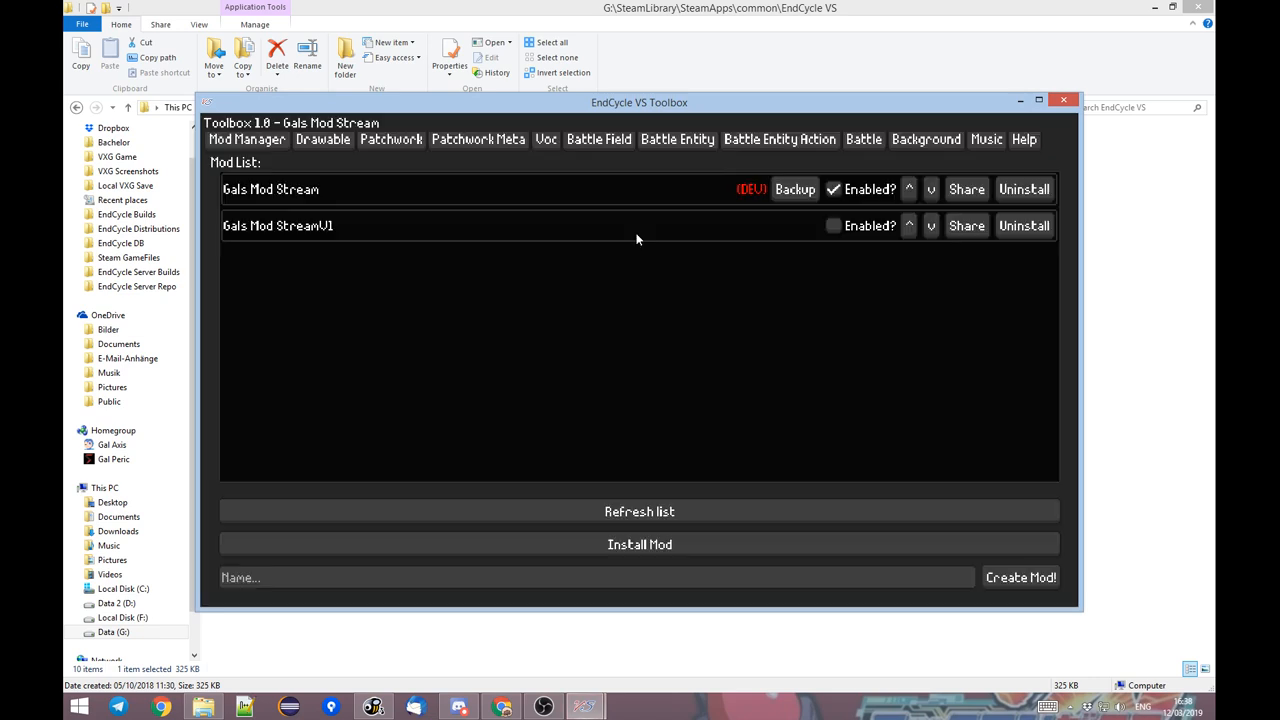
Set the Pikachu Fight battle's background to #37/0 - New BG, save it and close the Toolbox.
left_click(908, 143)
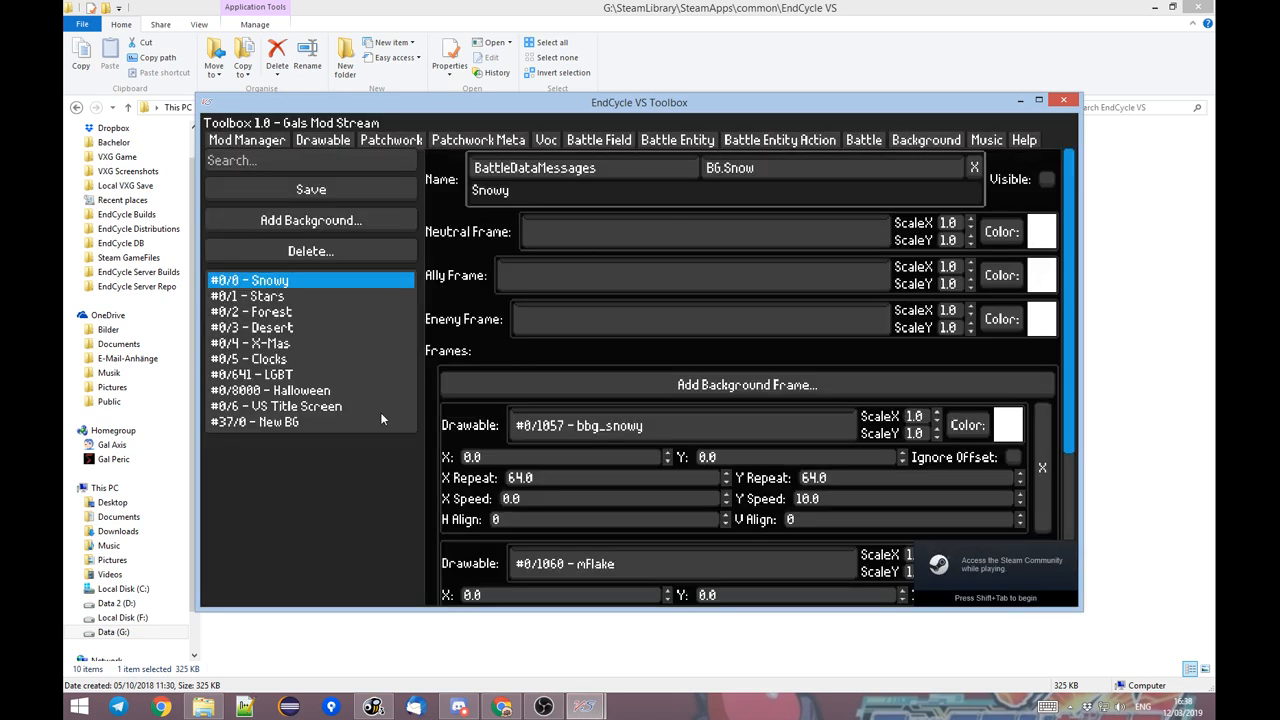
left_click(865, 140)
left_click(317, 314)
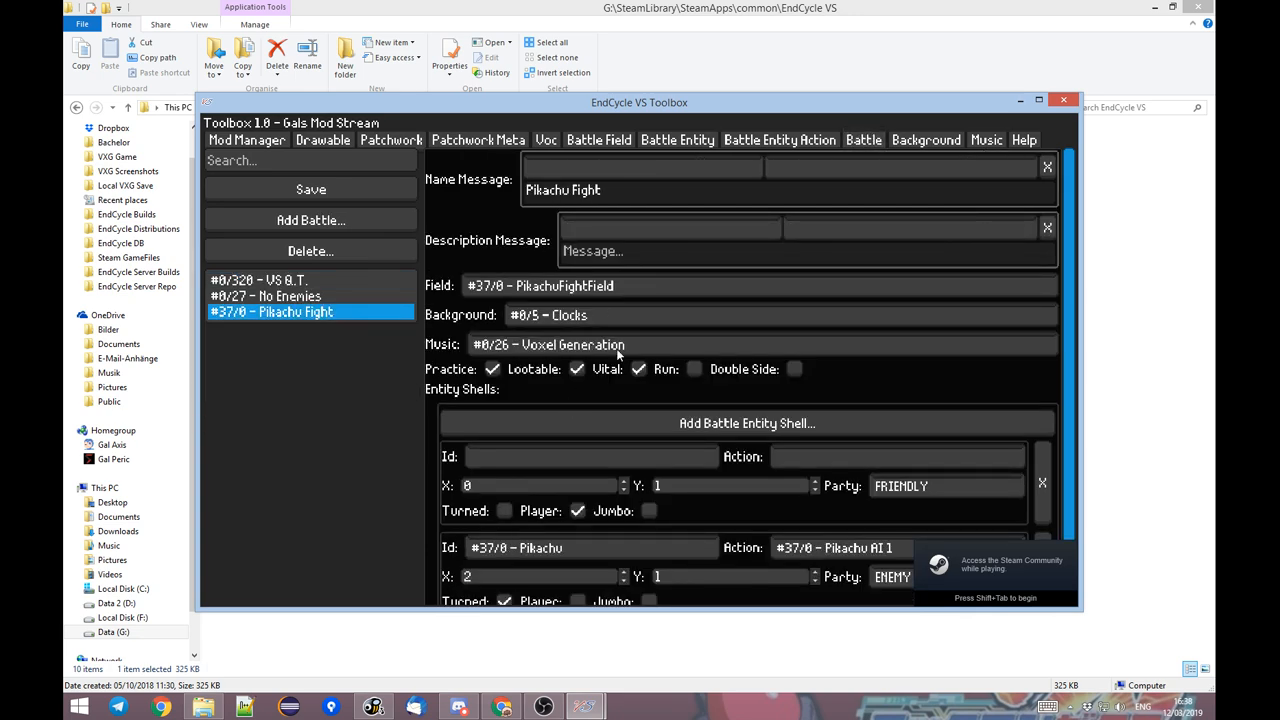
left_click(591, 315)
left_click(584, 480)
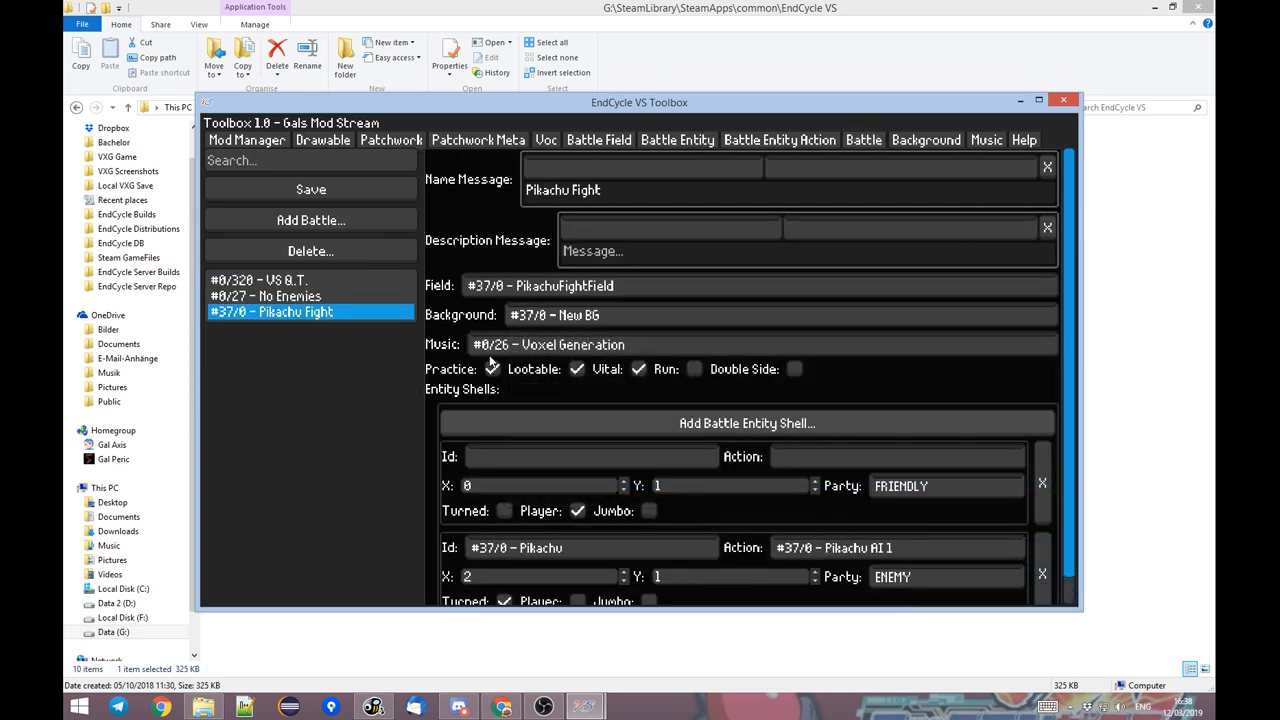
left_click(374, 189)
left_click(1060, 101)
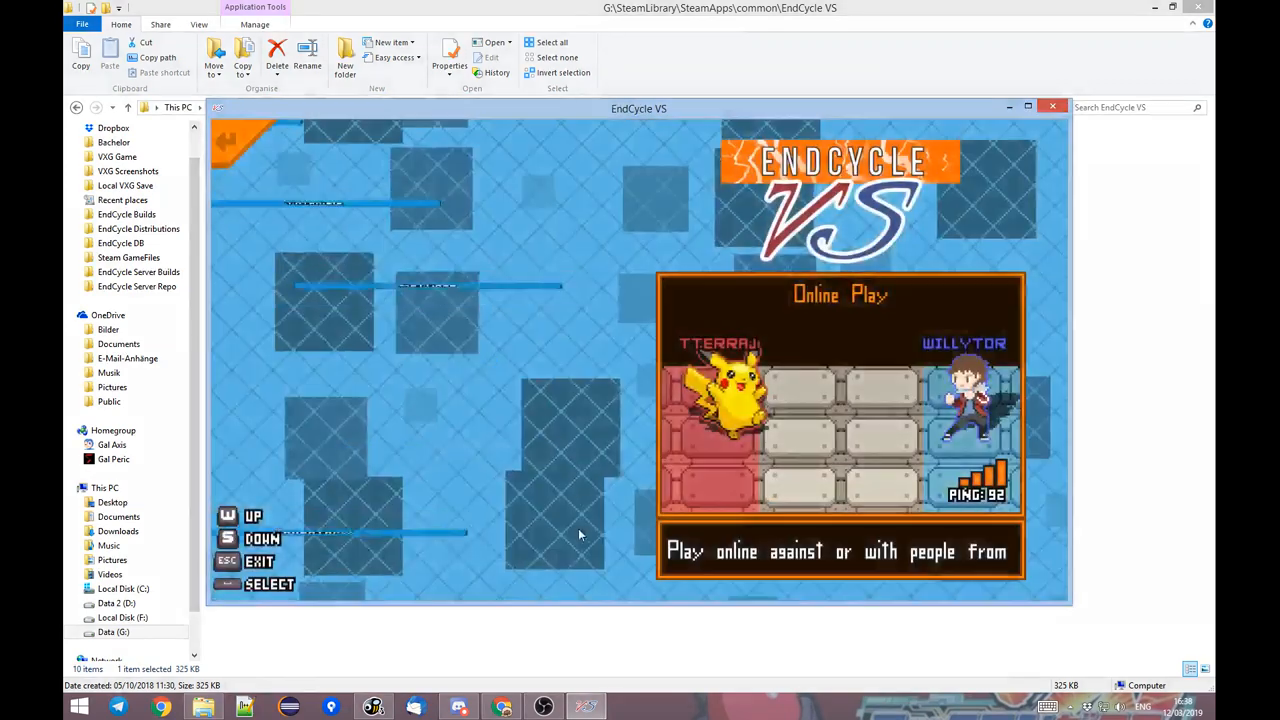
Open the training section of the game's Inventory.
left_click(505, 369)
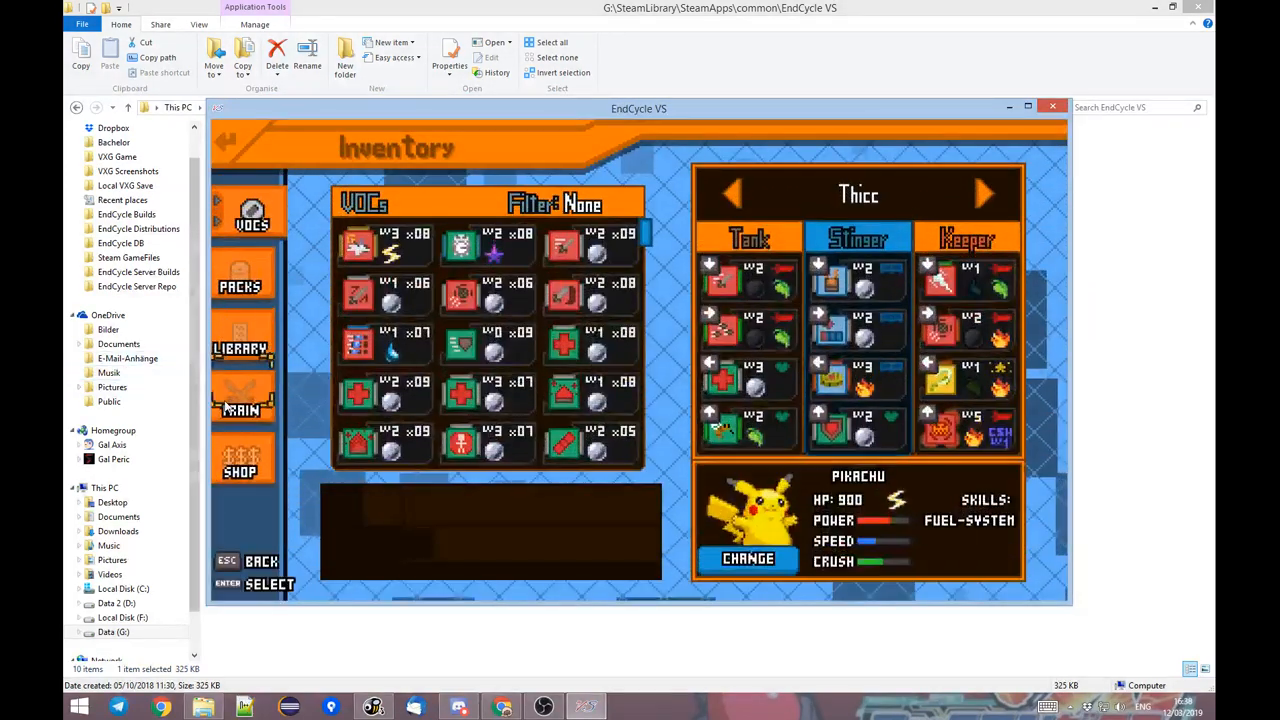
left_click(248, 402)
left_click(613, 402)
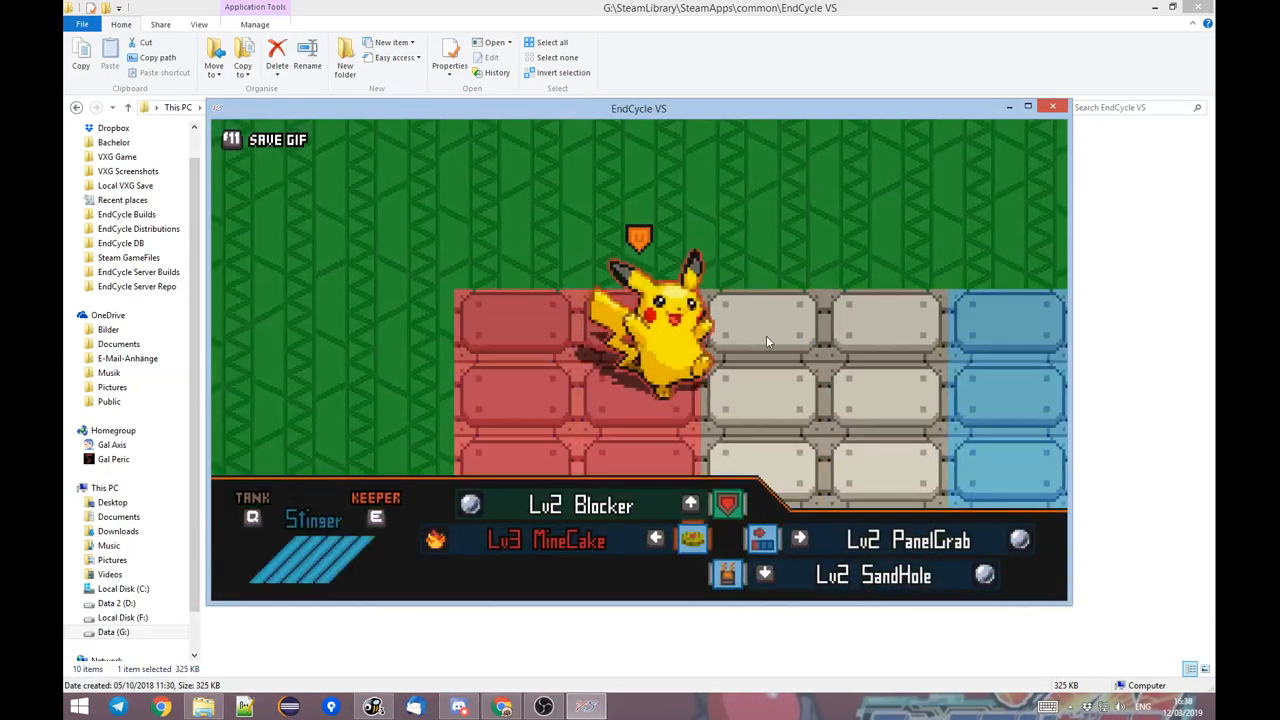
key("Escape")
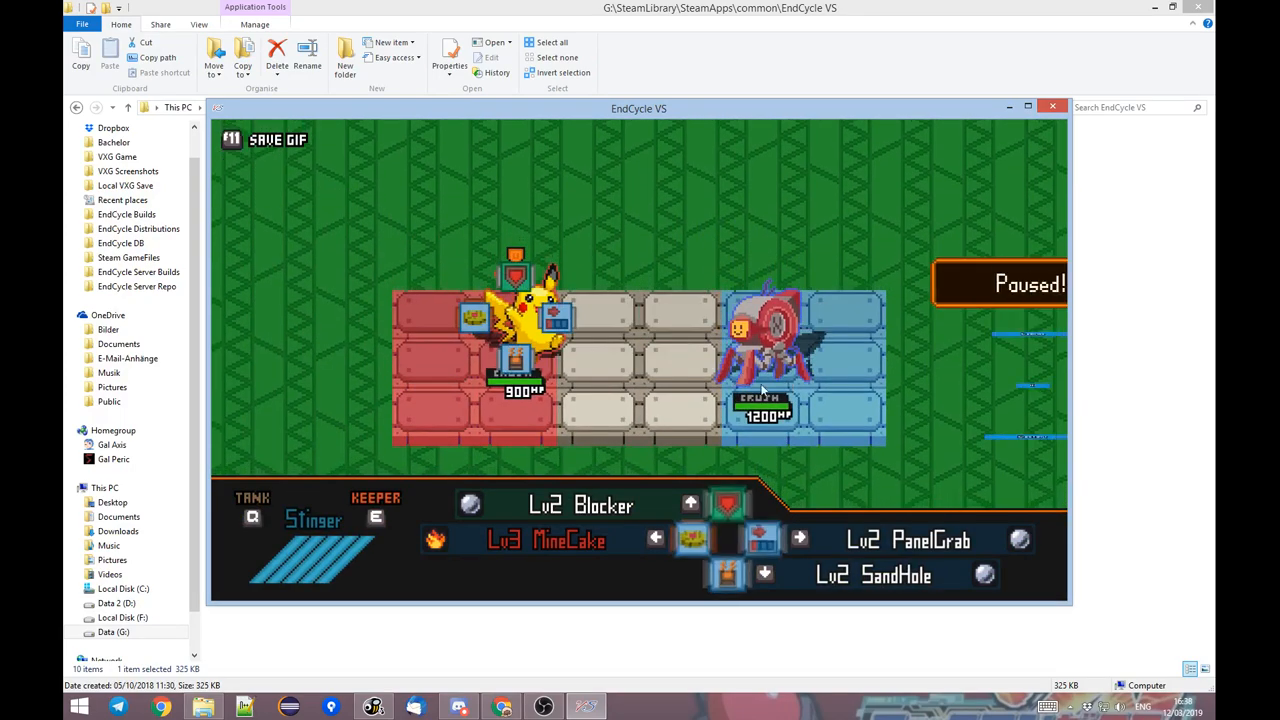
left_click(894, 383)
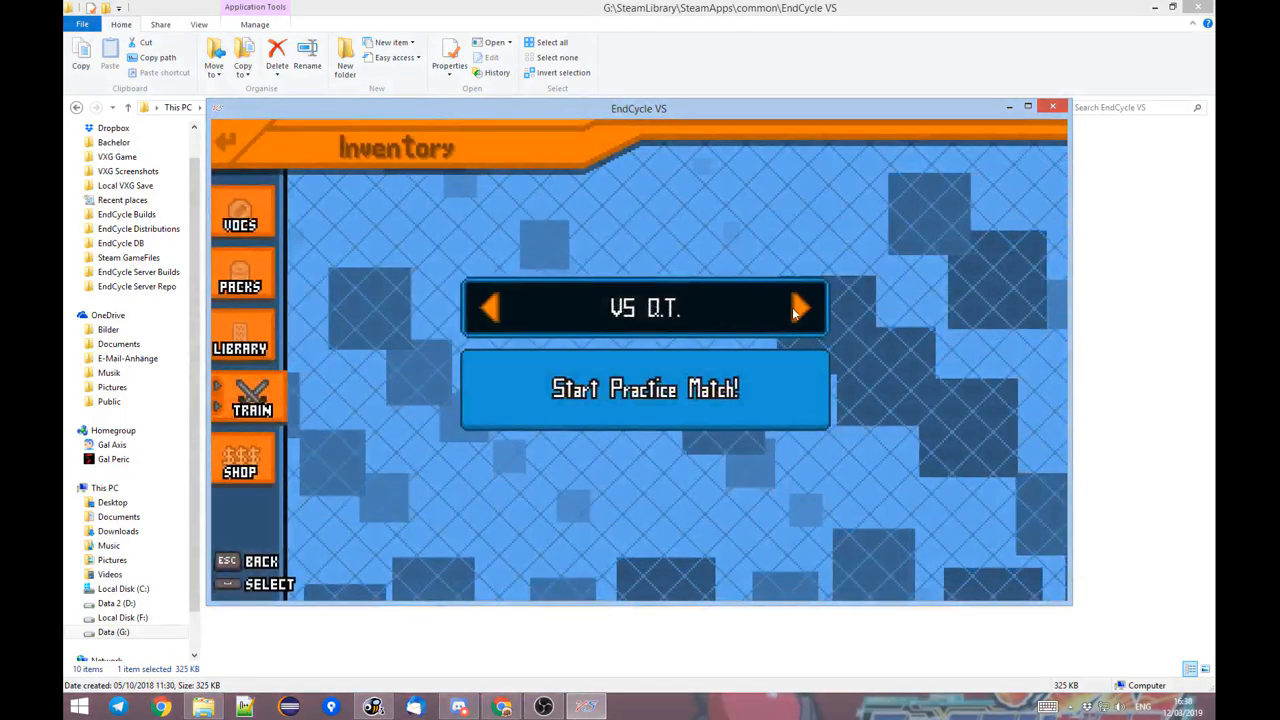
Run the Pikachu Fight practice match to check its background, switch to the Keeper set, and quit.
left_click(798, 310)
left_click(795, 309)
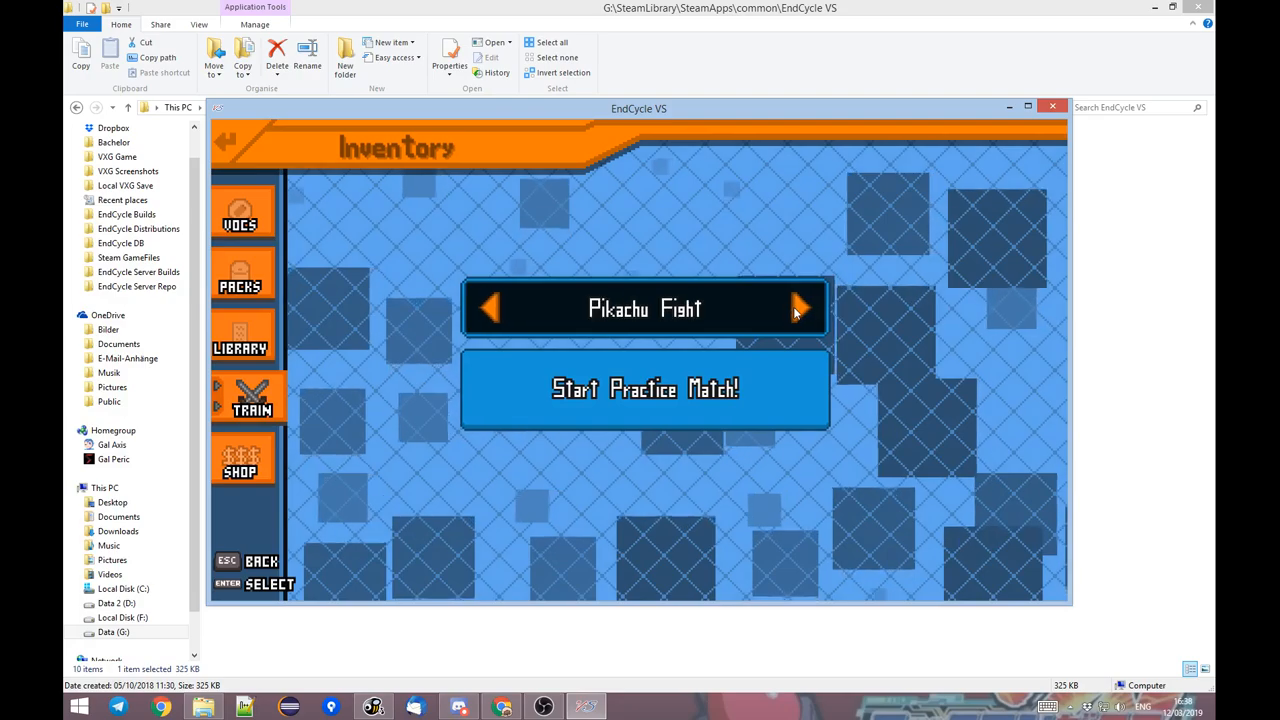
left_click(704, 388)
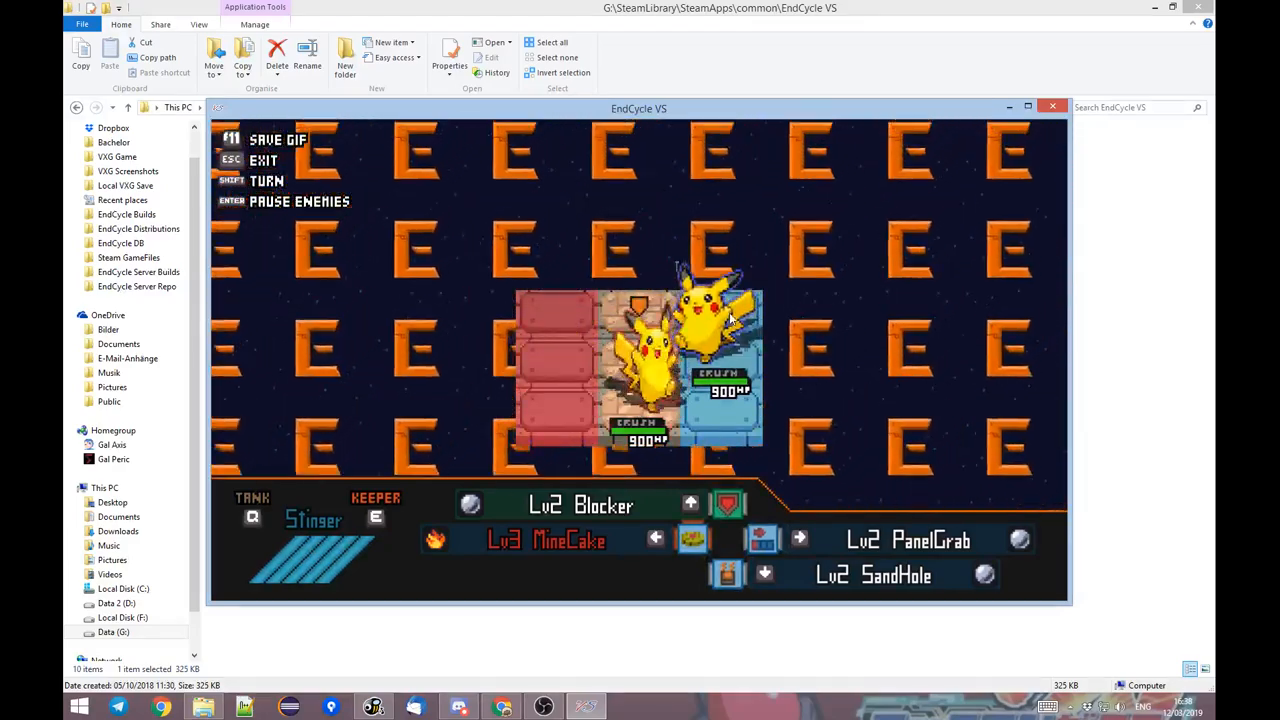
key("e")
key("Escape")
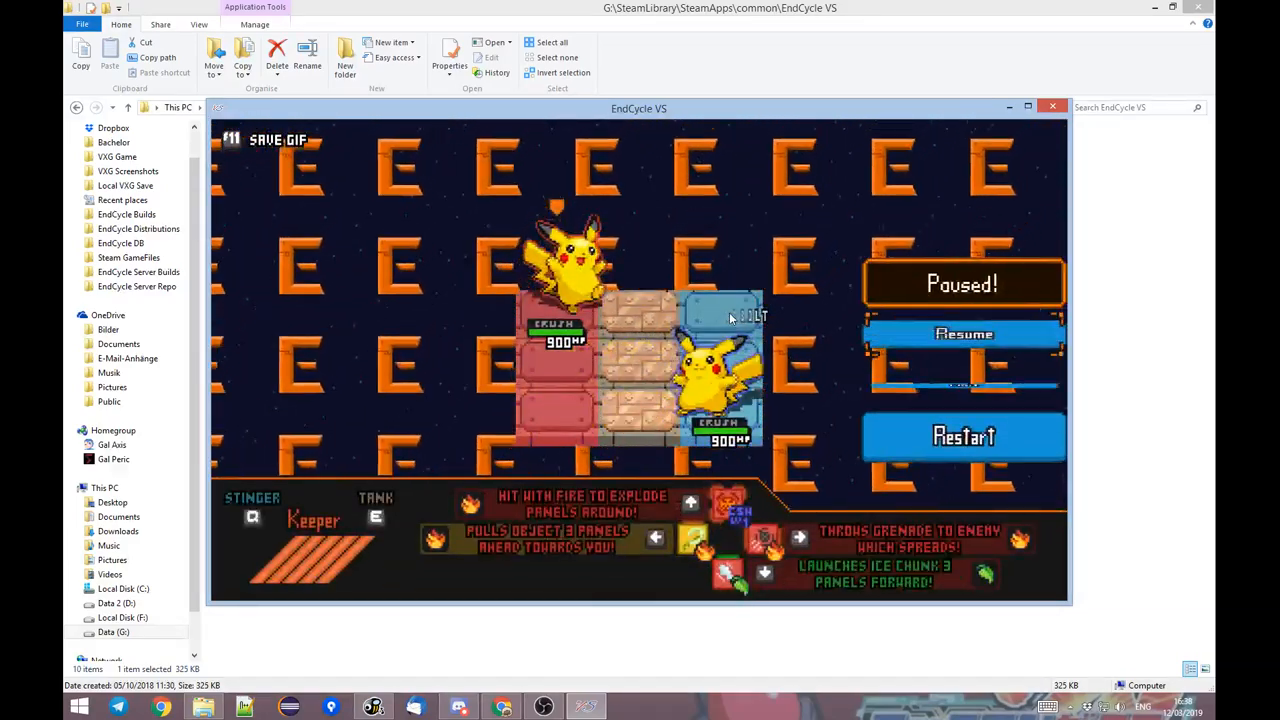
key("Down")
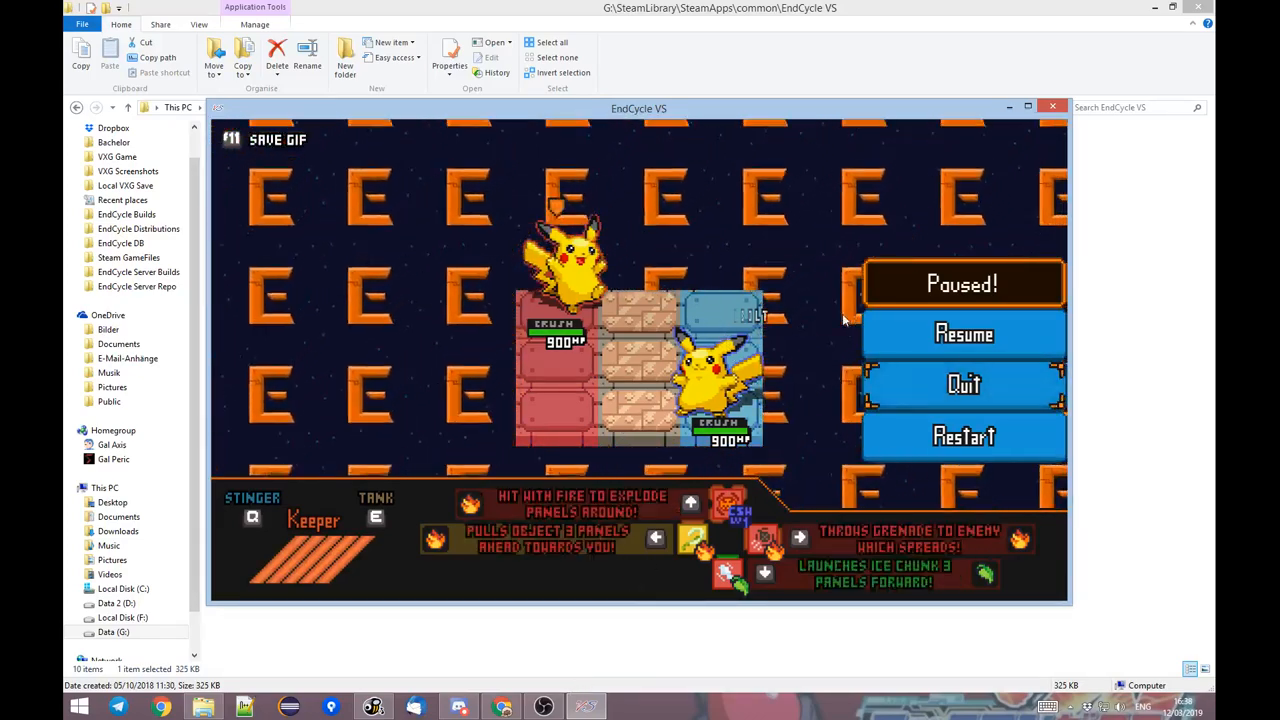
key("Return")
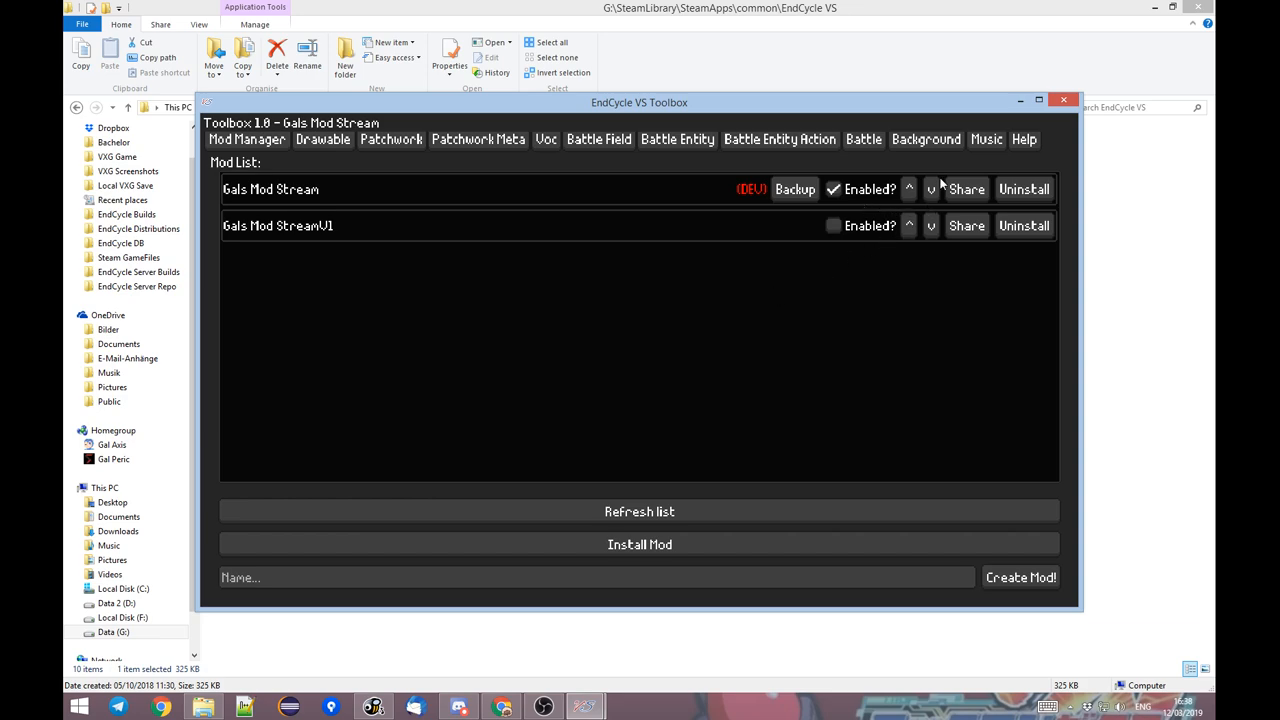
Export Gals Mod Stream as a shareable zip and uninstall Gals Mod StreamV1.
left_click(970, 189)
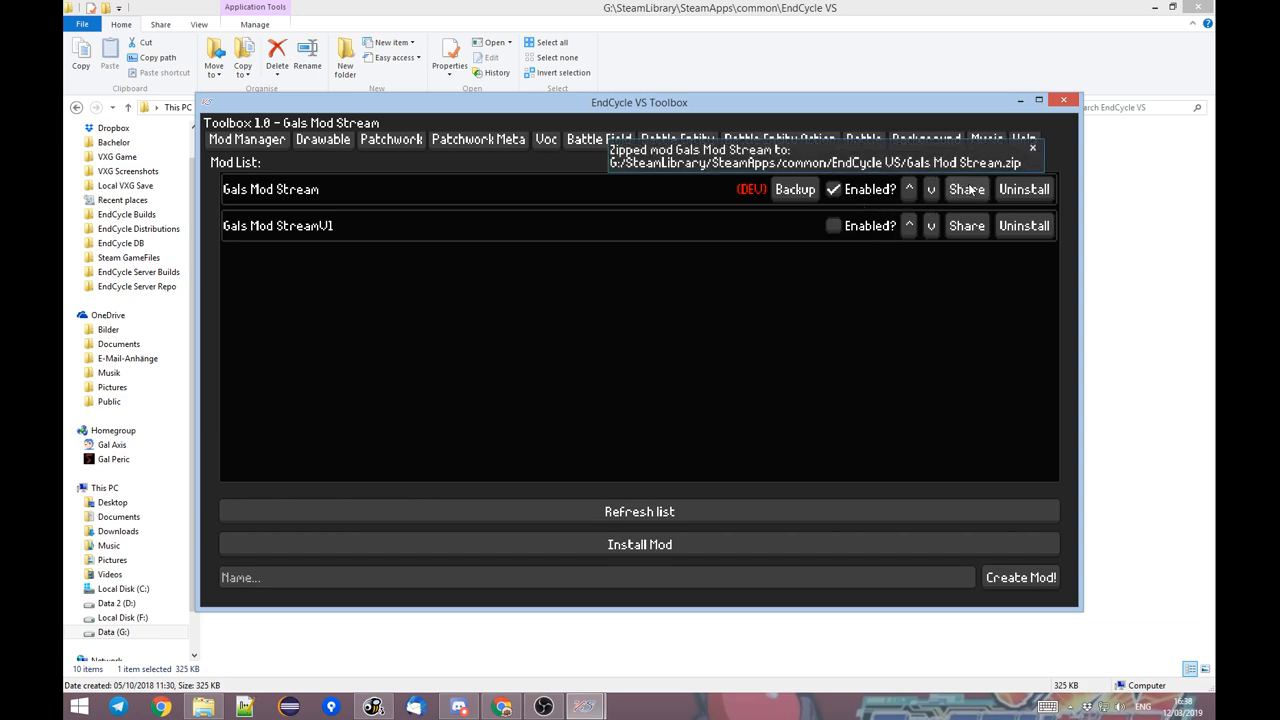
left_click(1009, 231)
left_click(675, 379)
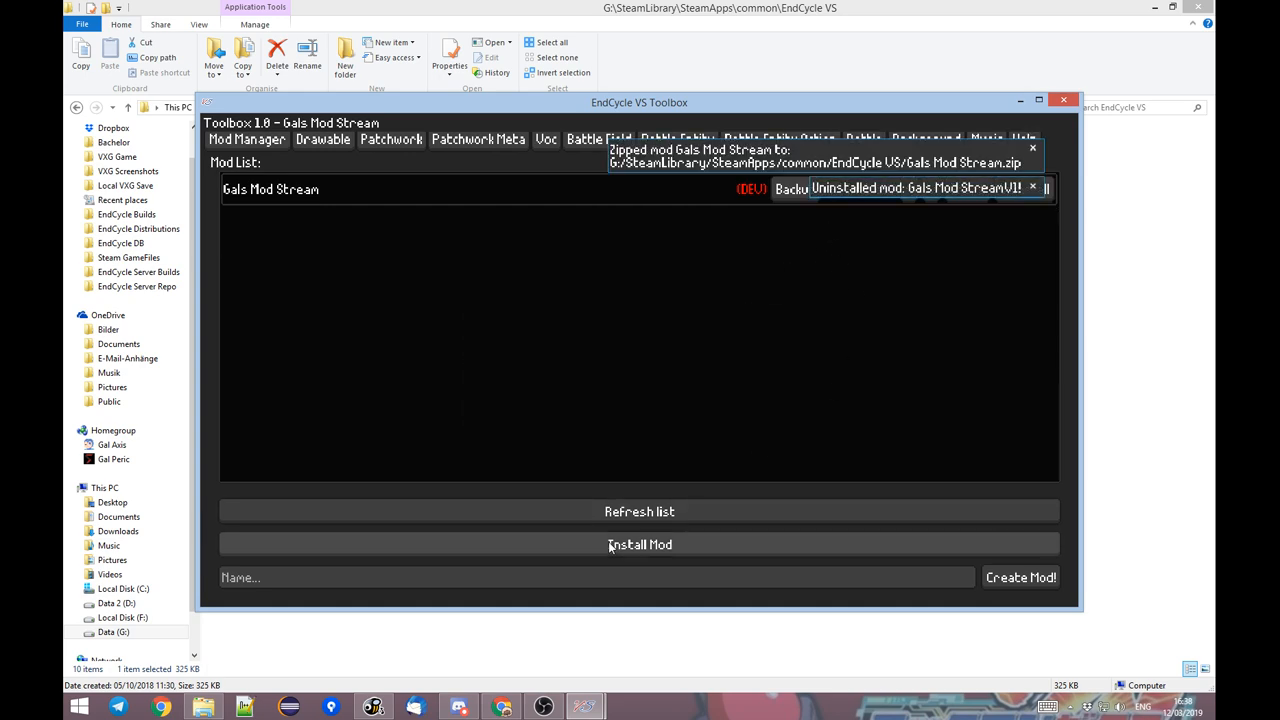
Install Gals Mod Stream.zip as a mod from G:\SteamLibrary\SteamApps\common\EndCycle VS, copying the folder path from File Explorer.
left_click(694, 542)
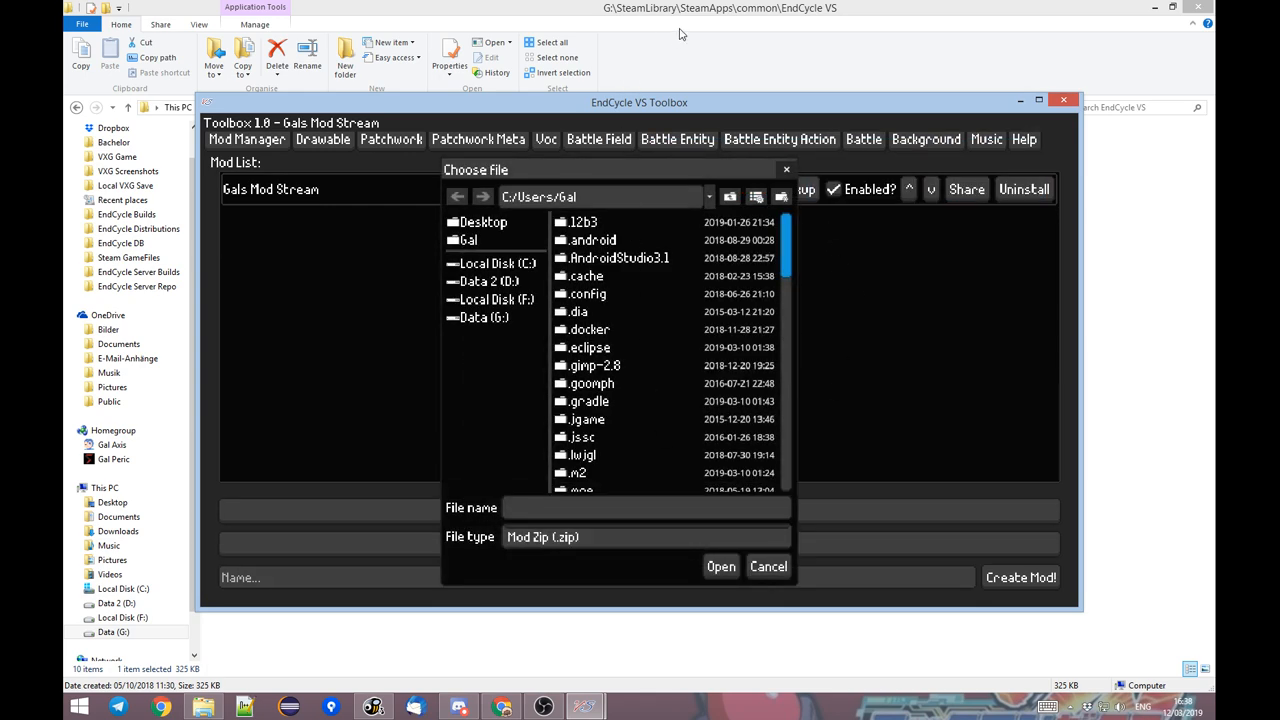
left_click(680, 34)
left_click(606, 108)
key("ctrl+c")
key("alt+Tab")
left_click(621, 196)
key("ctrl+a")
key("ctrl+v")
key("Return")
left_click(614, 295)
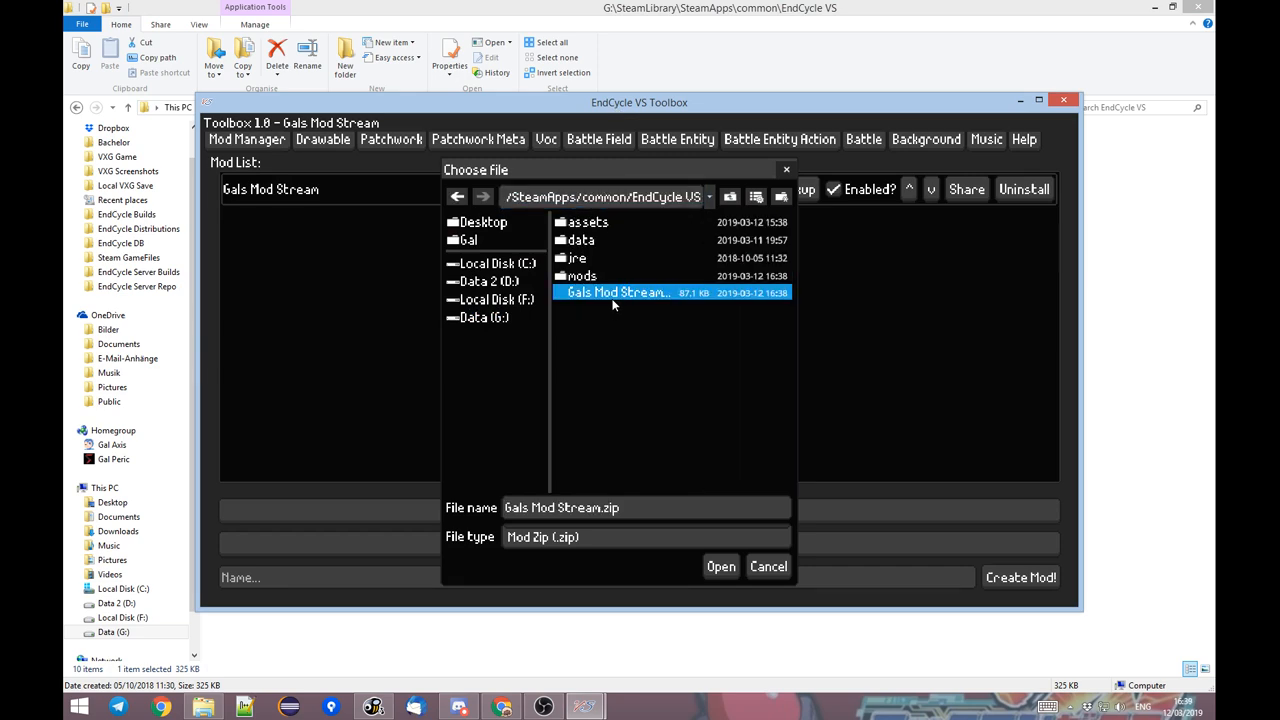
left_click(719, 568)
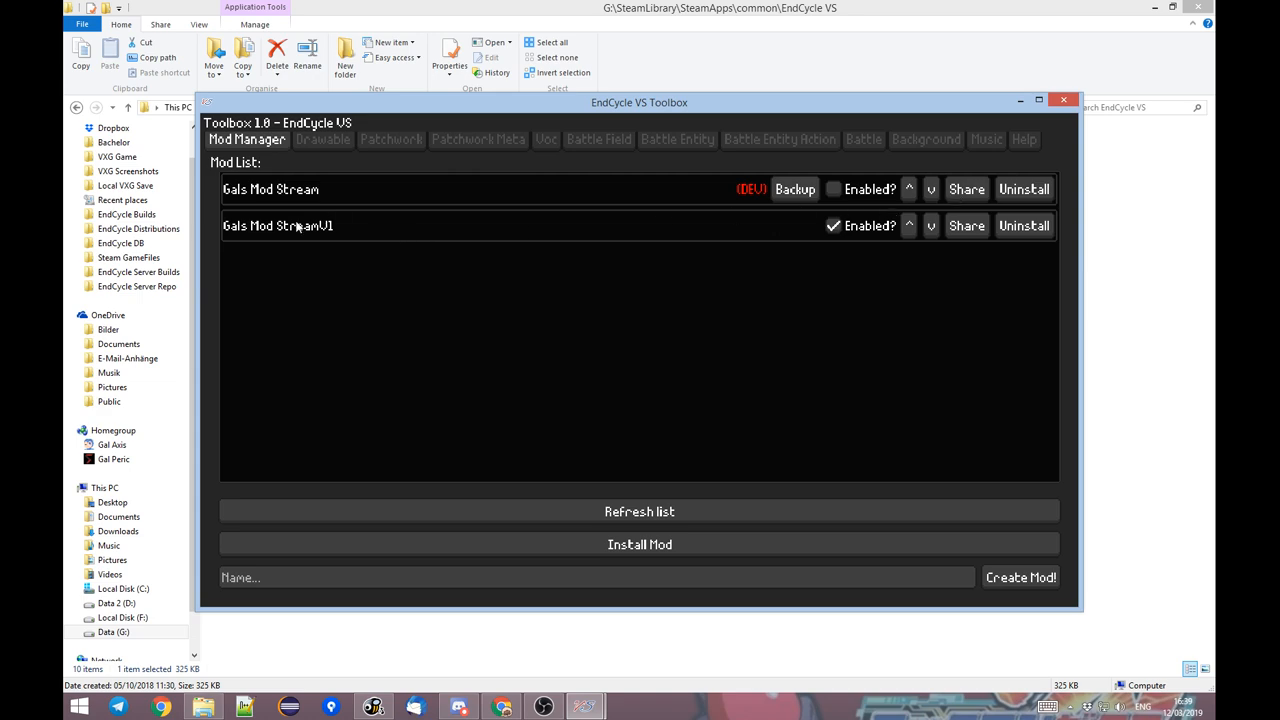
Close the Toolbox and the running EndCycle VS game to apply the mod change.
left_click(1063, 103)
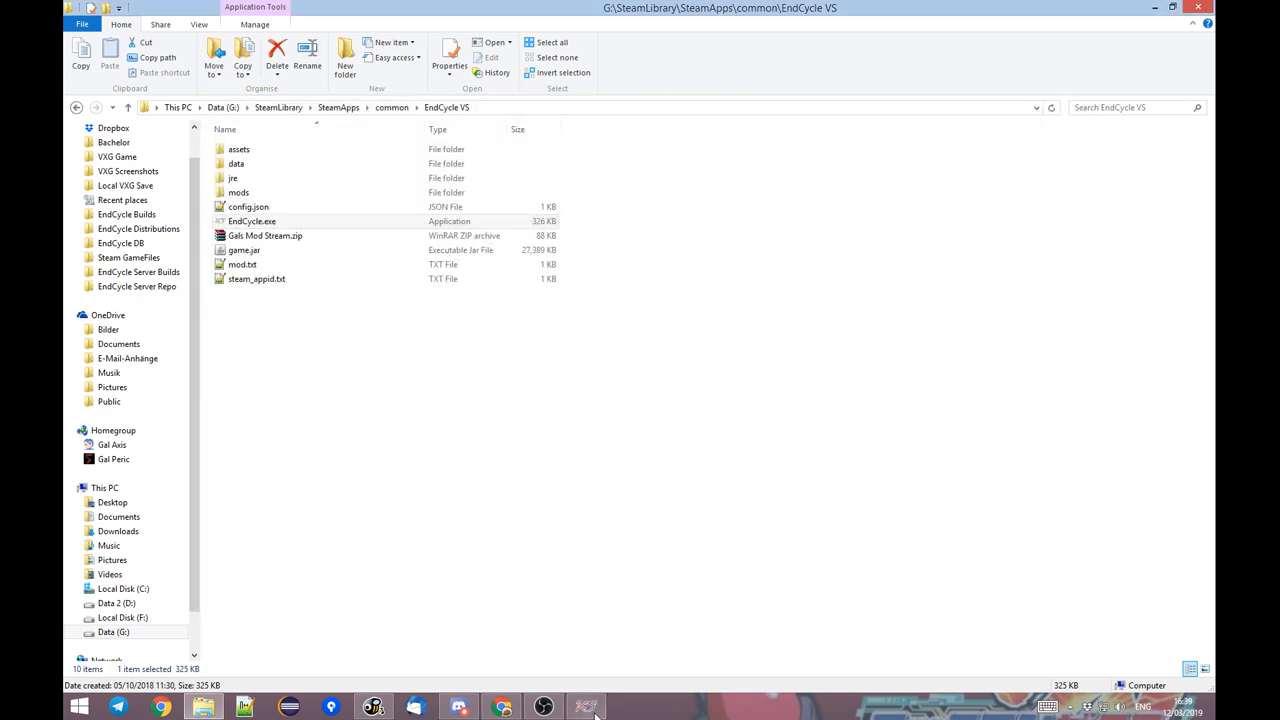
left_click(593, 712)
left_click(1062, 104)
left_click(760, 185)
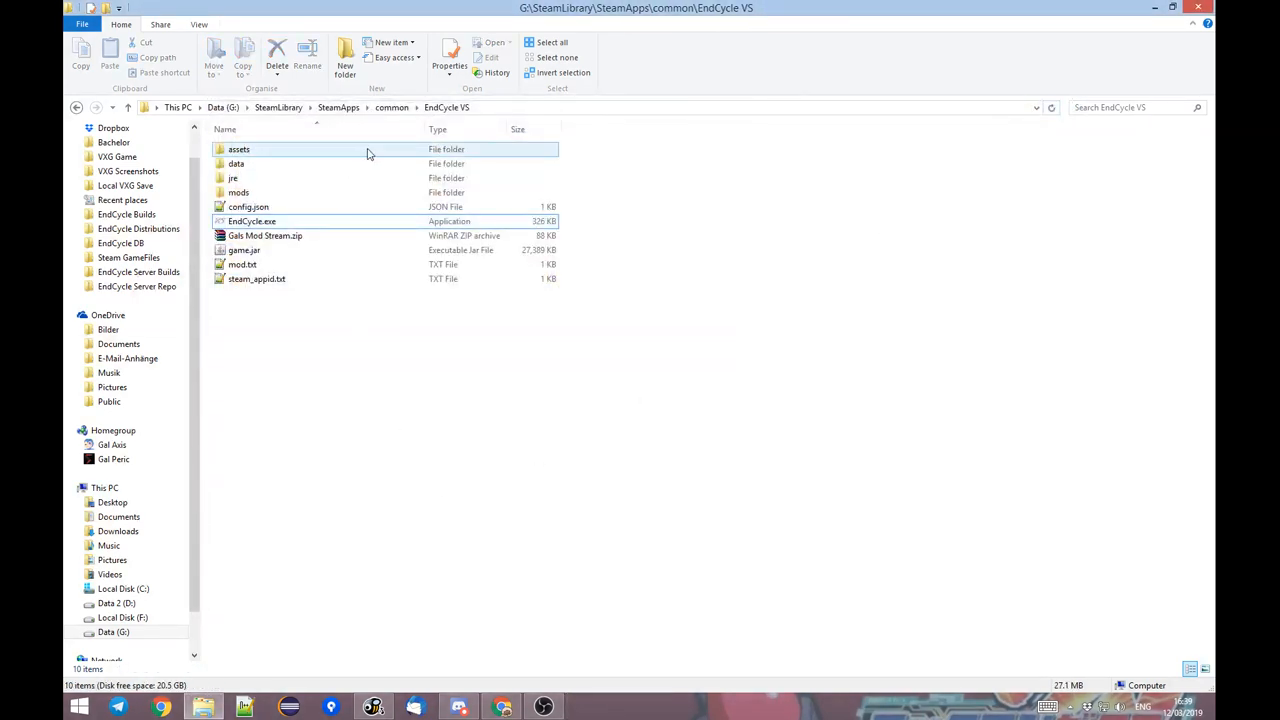
Relaunch the game from EndCycle.exe and open its Inventory.
left_click(268, 221)
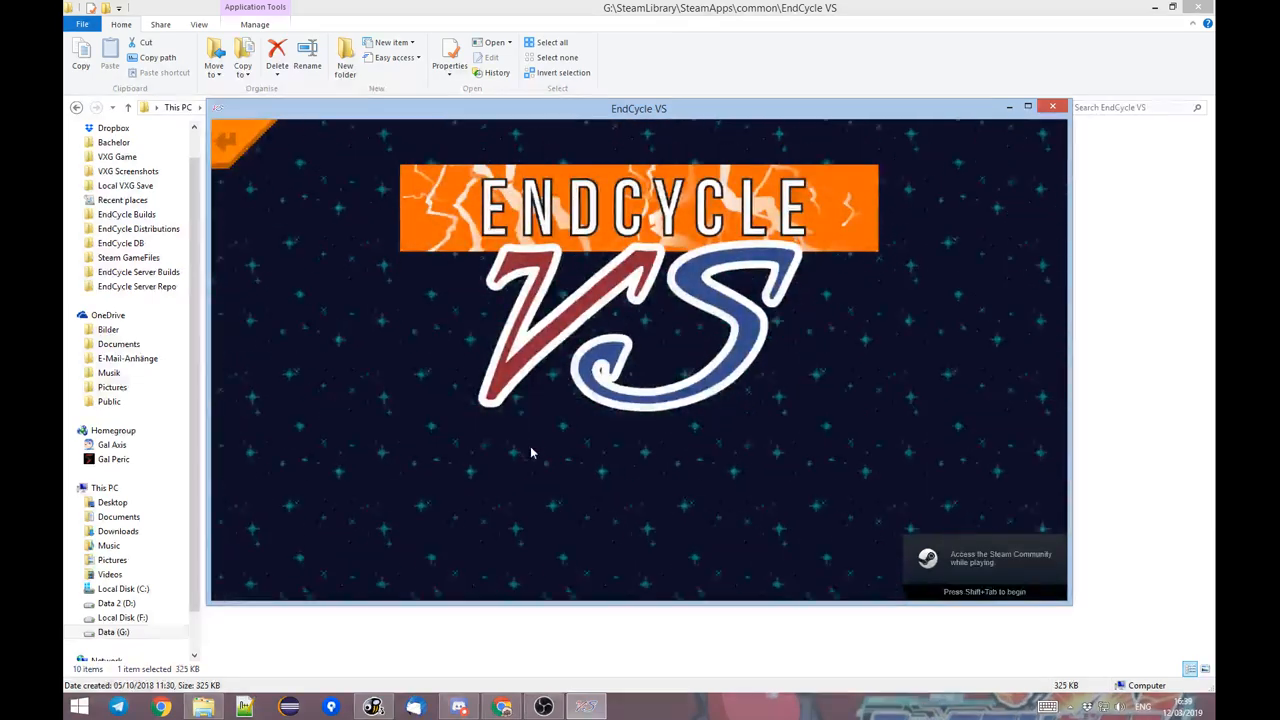
left_click(531, 449)
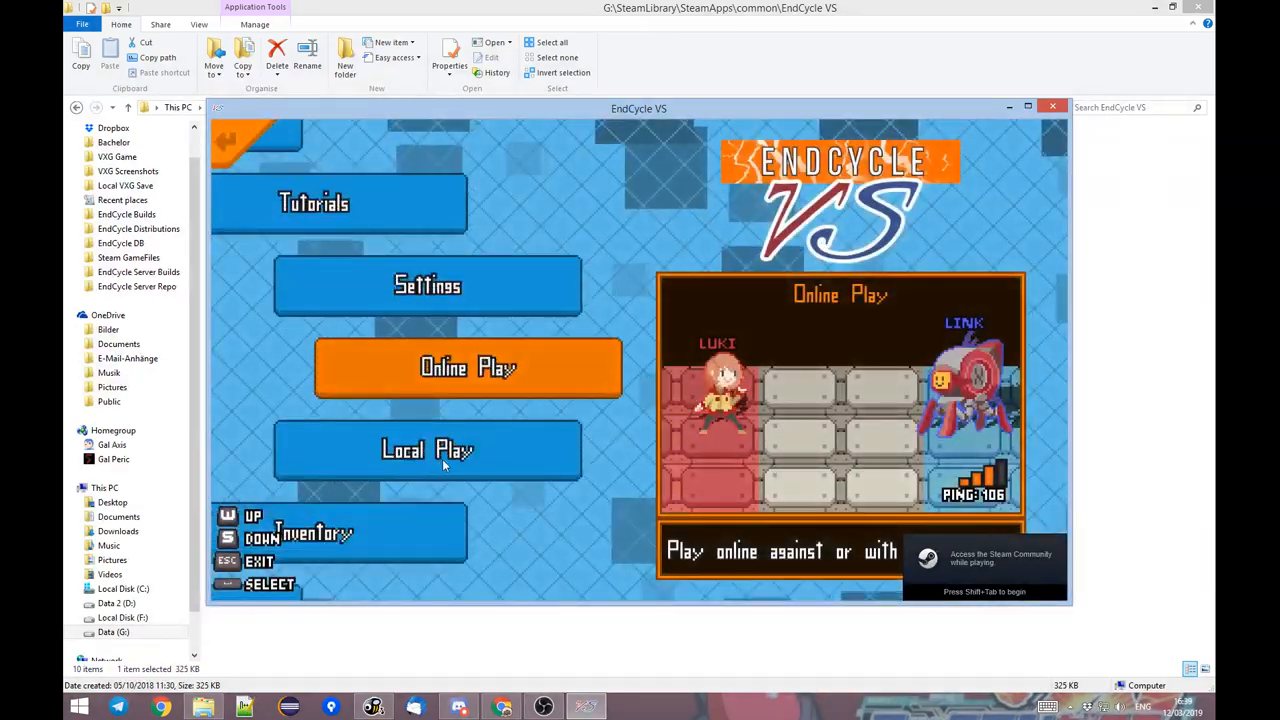
left_click(489, 378)
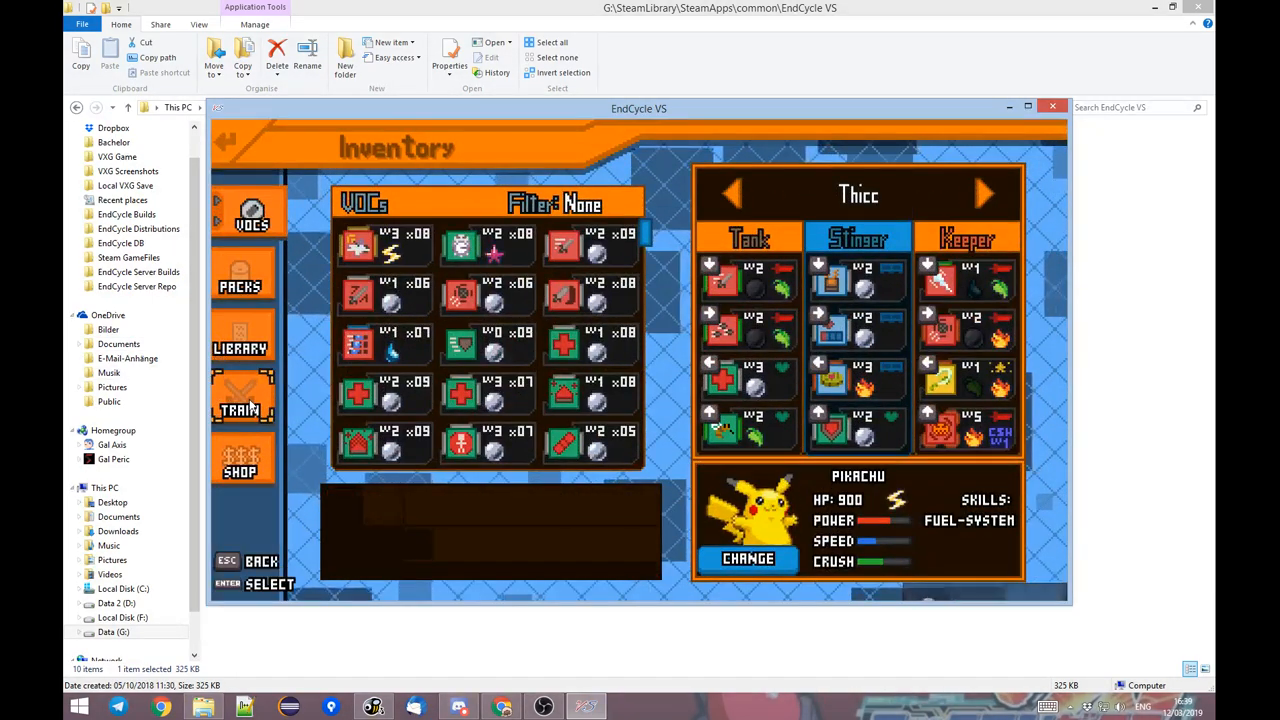
Start a practice match in the training mode to test the reinstalled Pikachu mod.
left_click(248, 400)
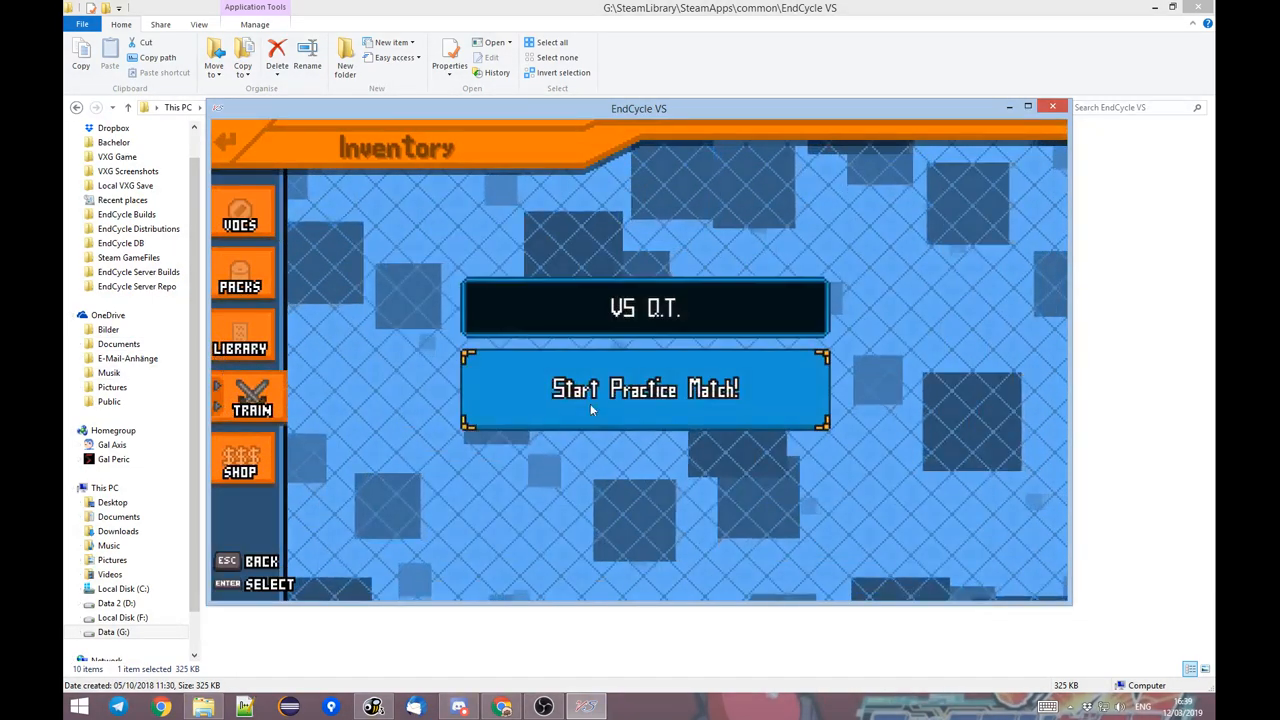
left_click(585, 320)
left_click(645, 417)
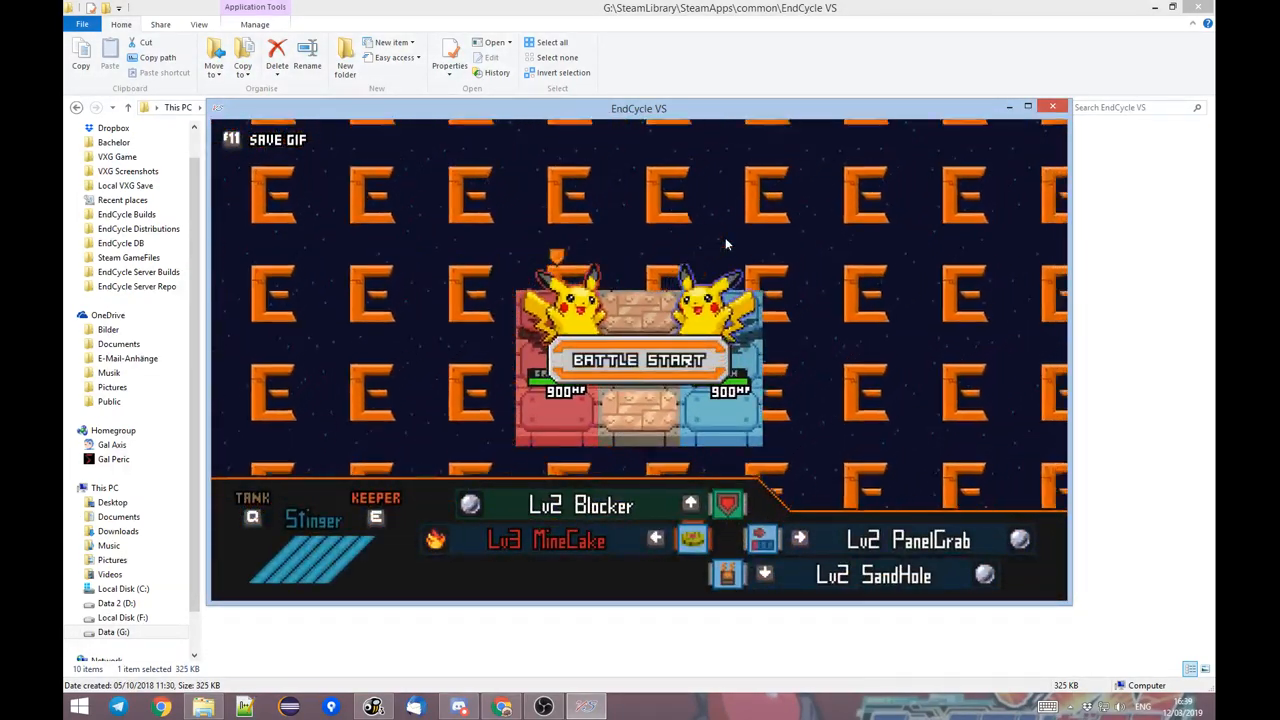
Move the player's Pikachu around the battle grid to check the entity and scrolling background, pause the match and close the game.
key("s")
key("d")
key("a")
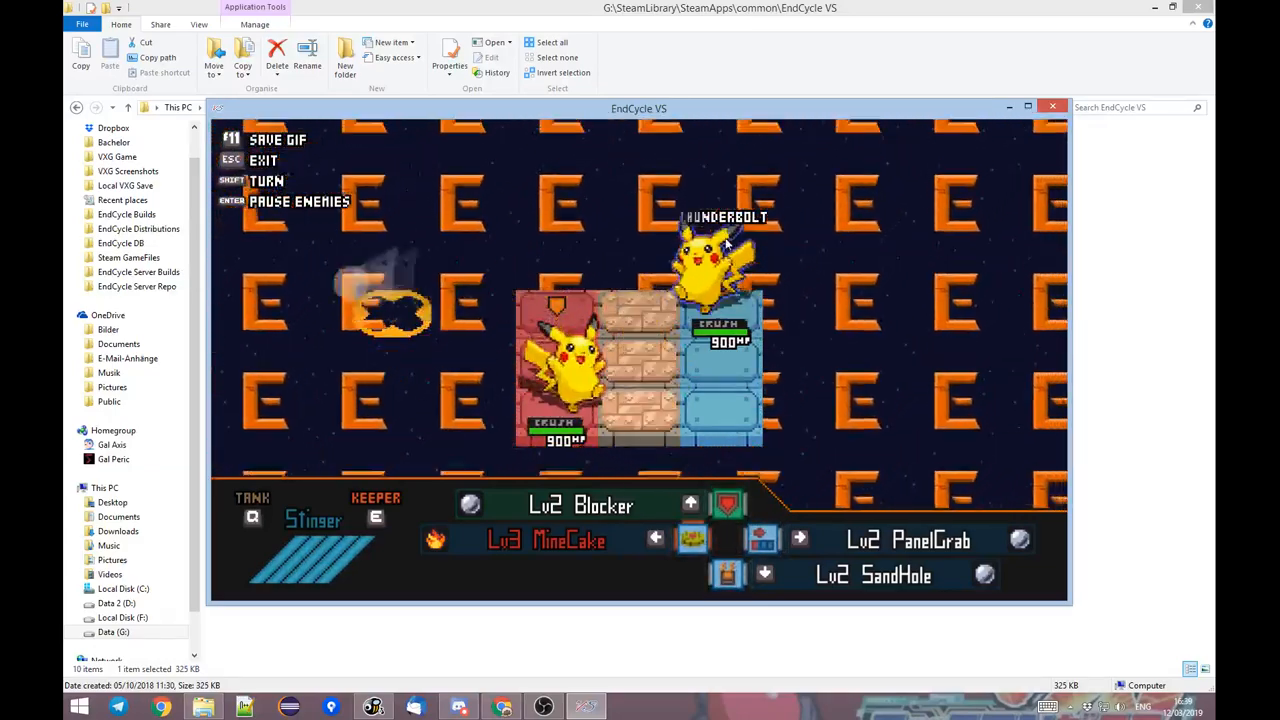
key("w")
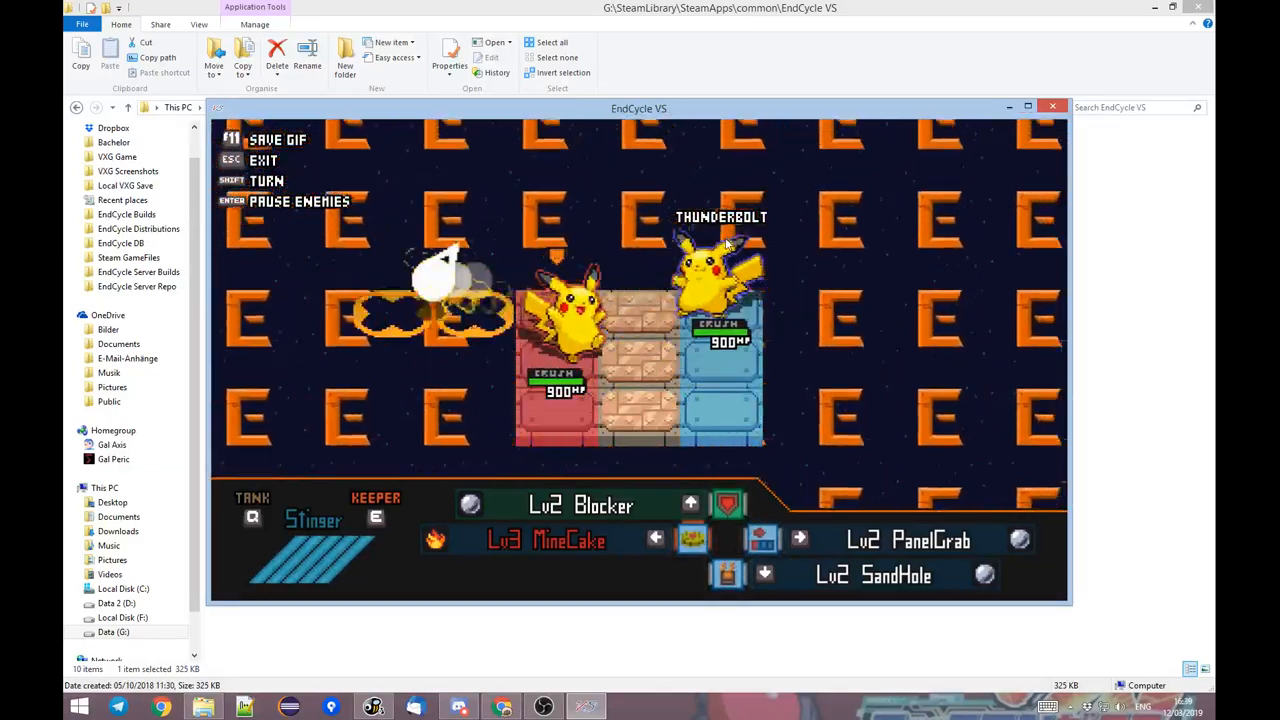
key("s")
key("d")
key("a")
key("d")
key("Escape")
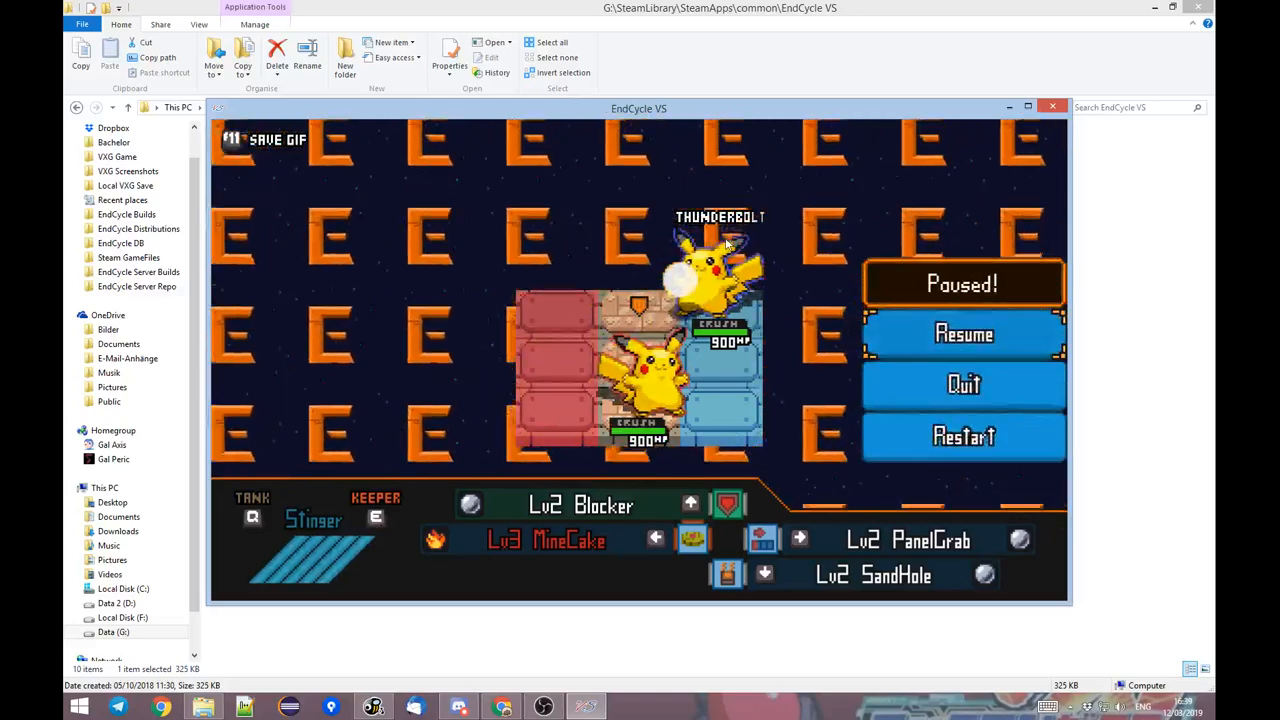
left_click(1056, 107)
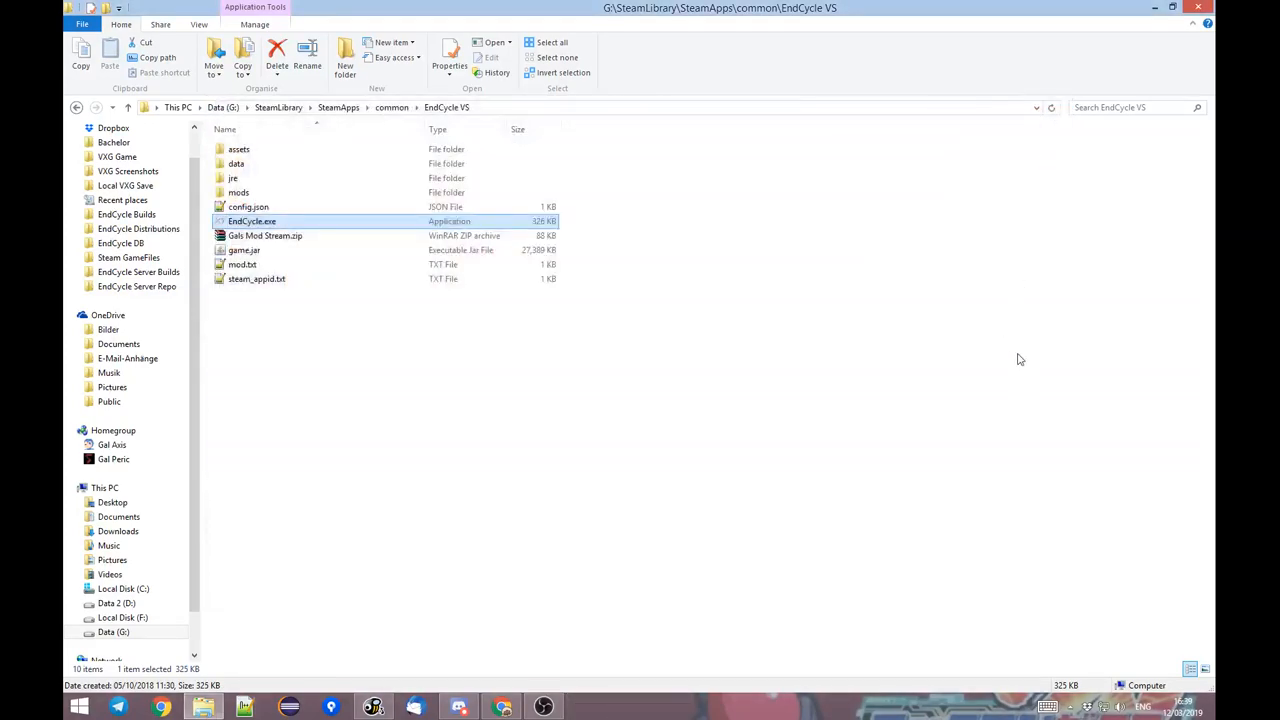